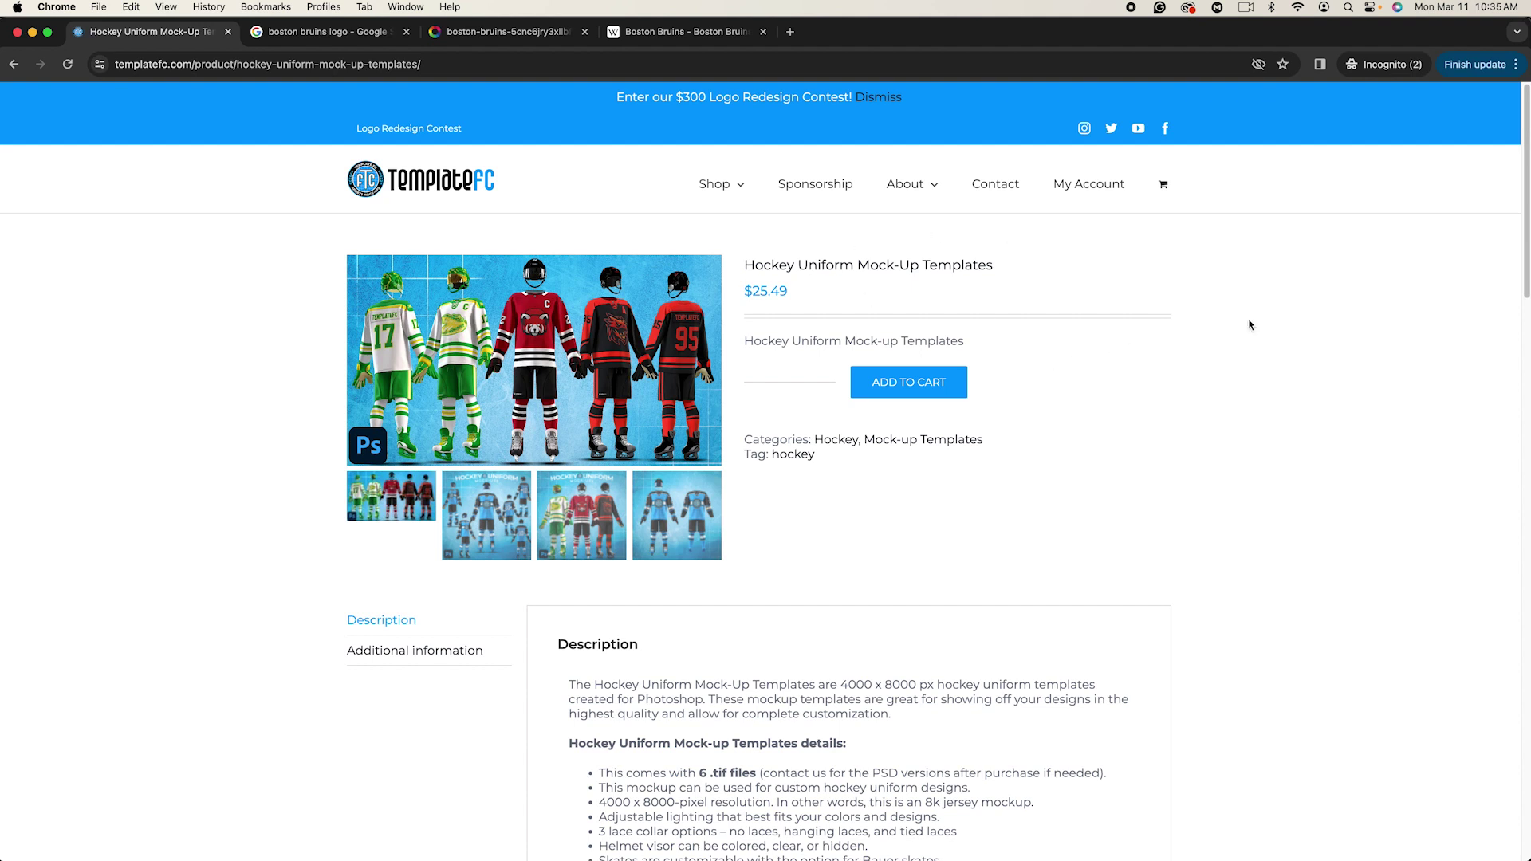
Step: Review the product page for the Hockey Uniform Mock-Up Templates, including the template details in the description
{"action": "scroll", "coordinate": [1145, 331], "scroll_direction": "down", "scroll_amount": 2}
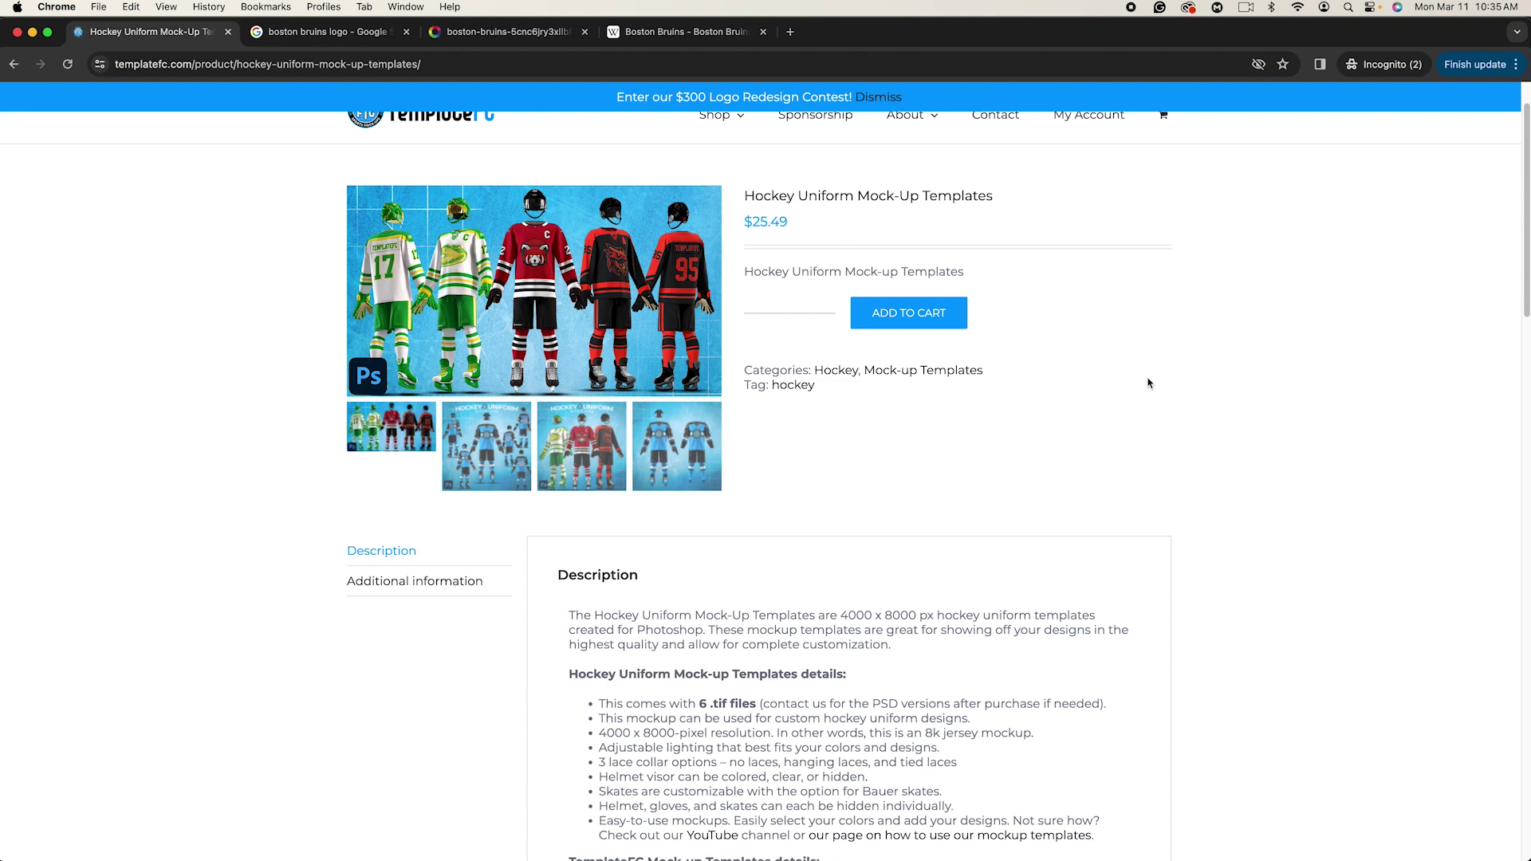
{"action": "scroll", "coordinate": [1148, 385], "scroll_direction": "down", "scroll_amount": 2}
{"action": "scroll", "coordinate": [1152, 387], "scroll_direction": "up", "scroll_amount": 4}
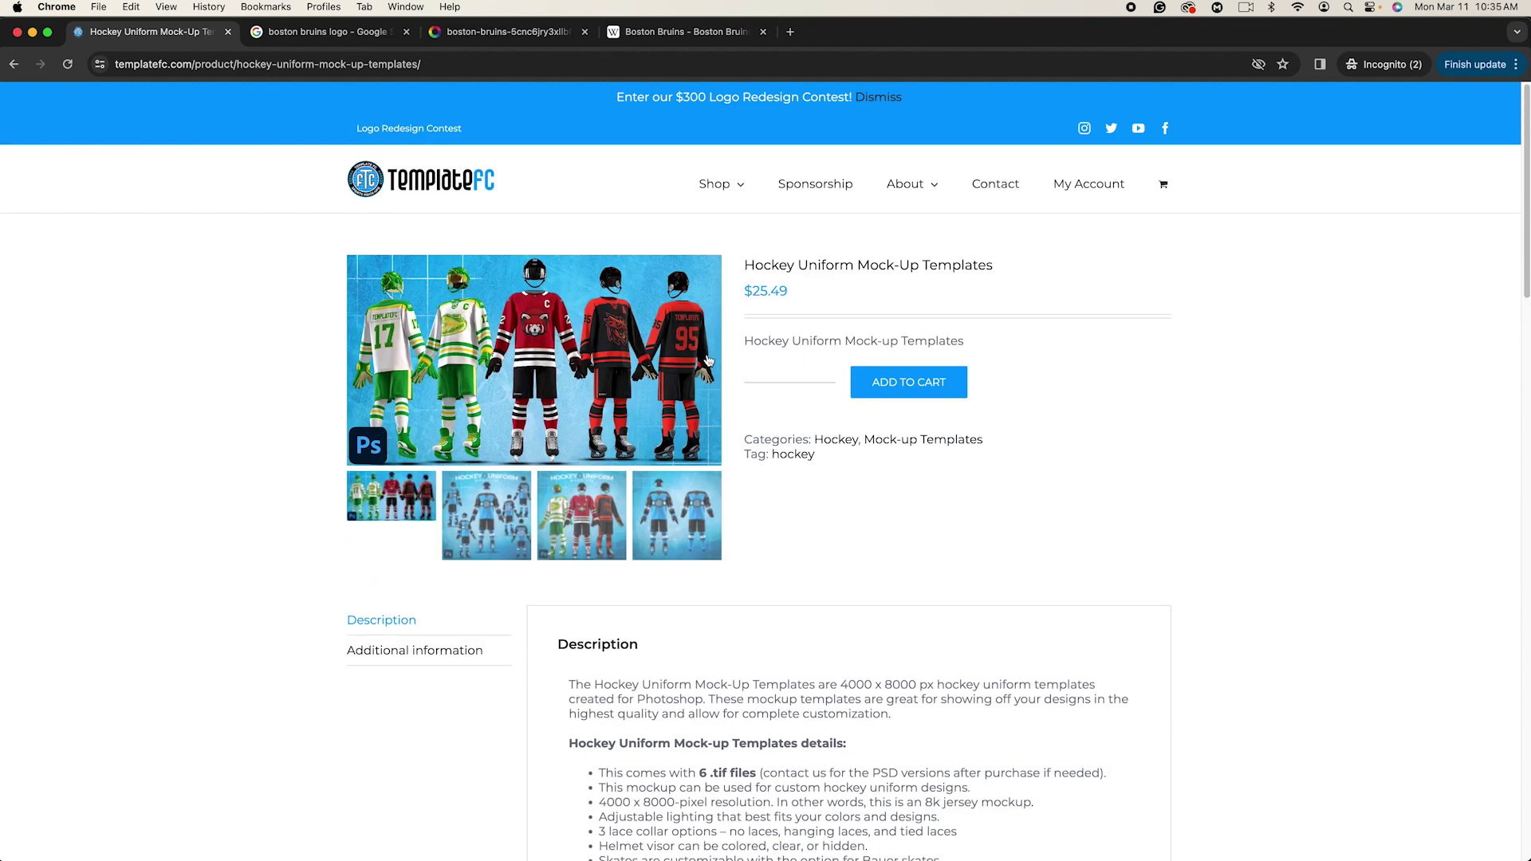
{"action": "scroll", "coordinate": [710, 685], "scroll_direction": "down", "scroll_amount": 2}
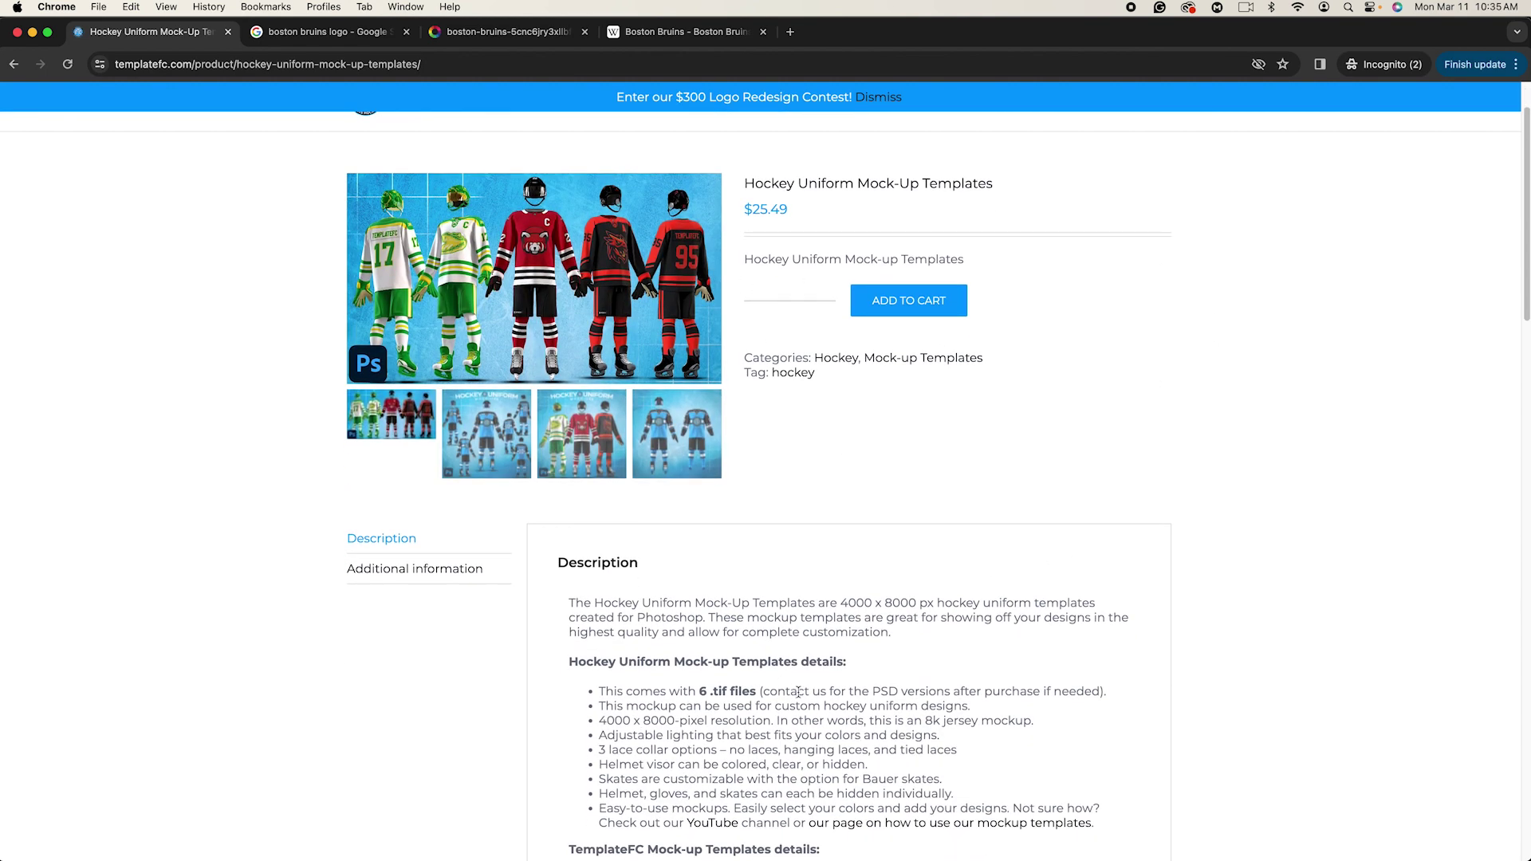
{"action": "scroll", "coordinate": [1061, 508], "scroll_direction": "up", "scroll_amount": 2}
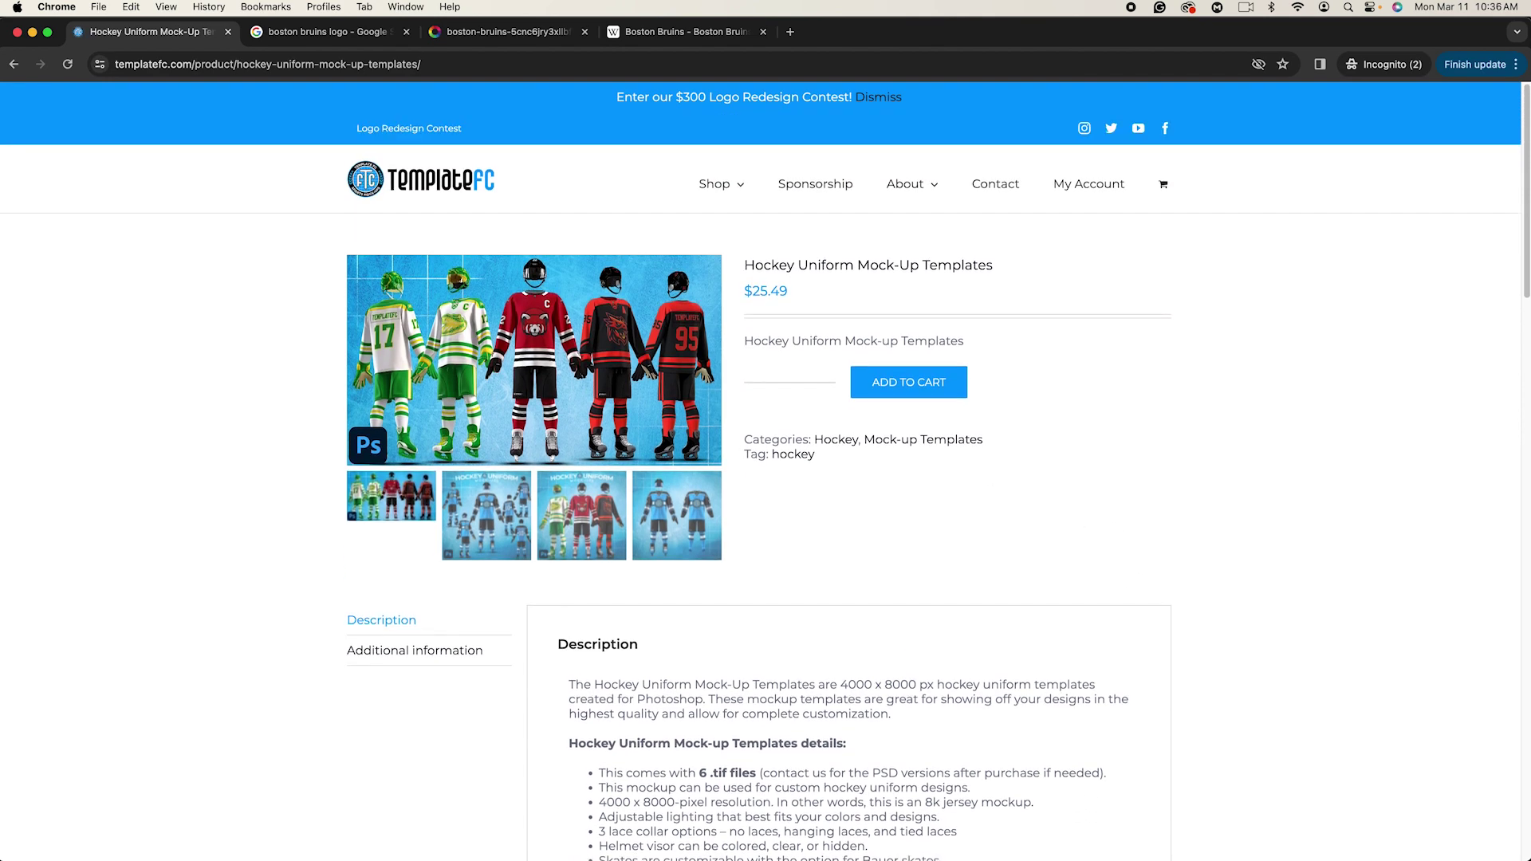
Step: Switch to Finder, open Hockey Uniform.tif from the Hockey Uniform folder in Photoshop, and hide the guides
{"action": "key", "text": "super+Tab"}
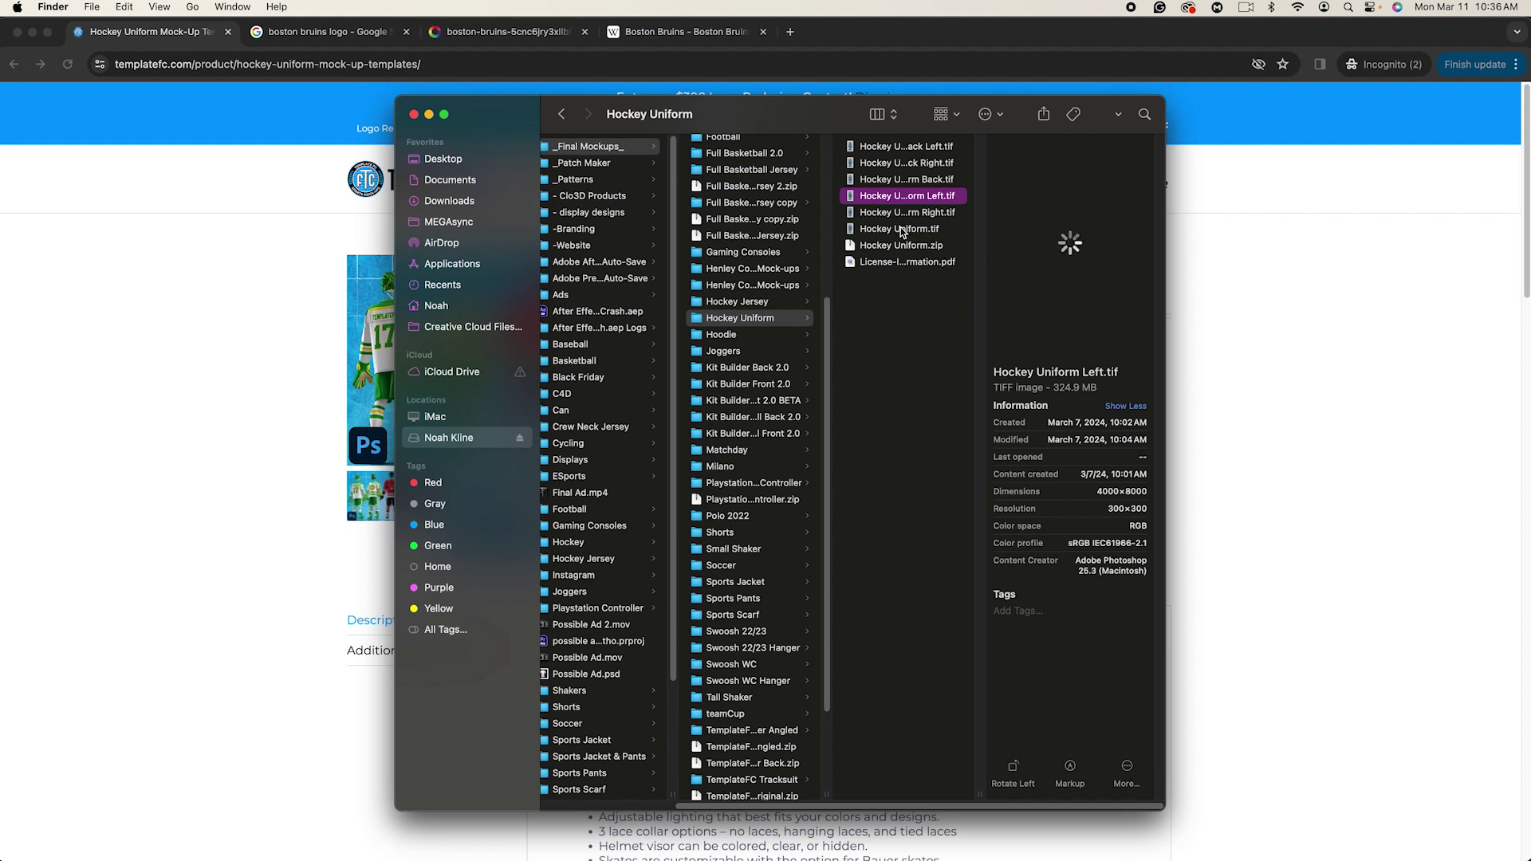
{"action": "left_click", "coordinate": [912, 323]}
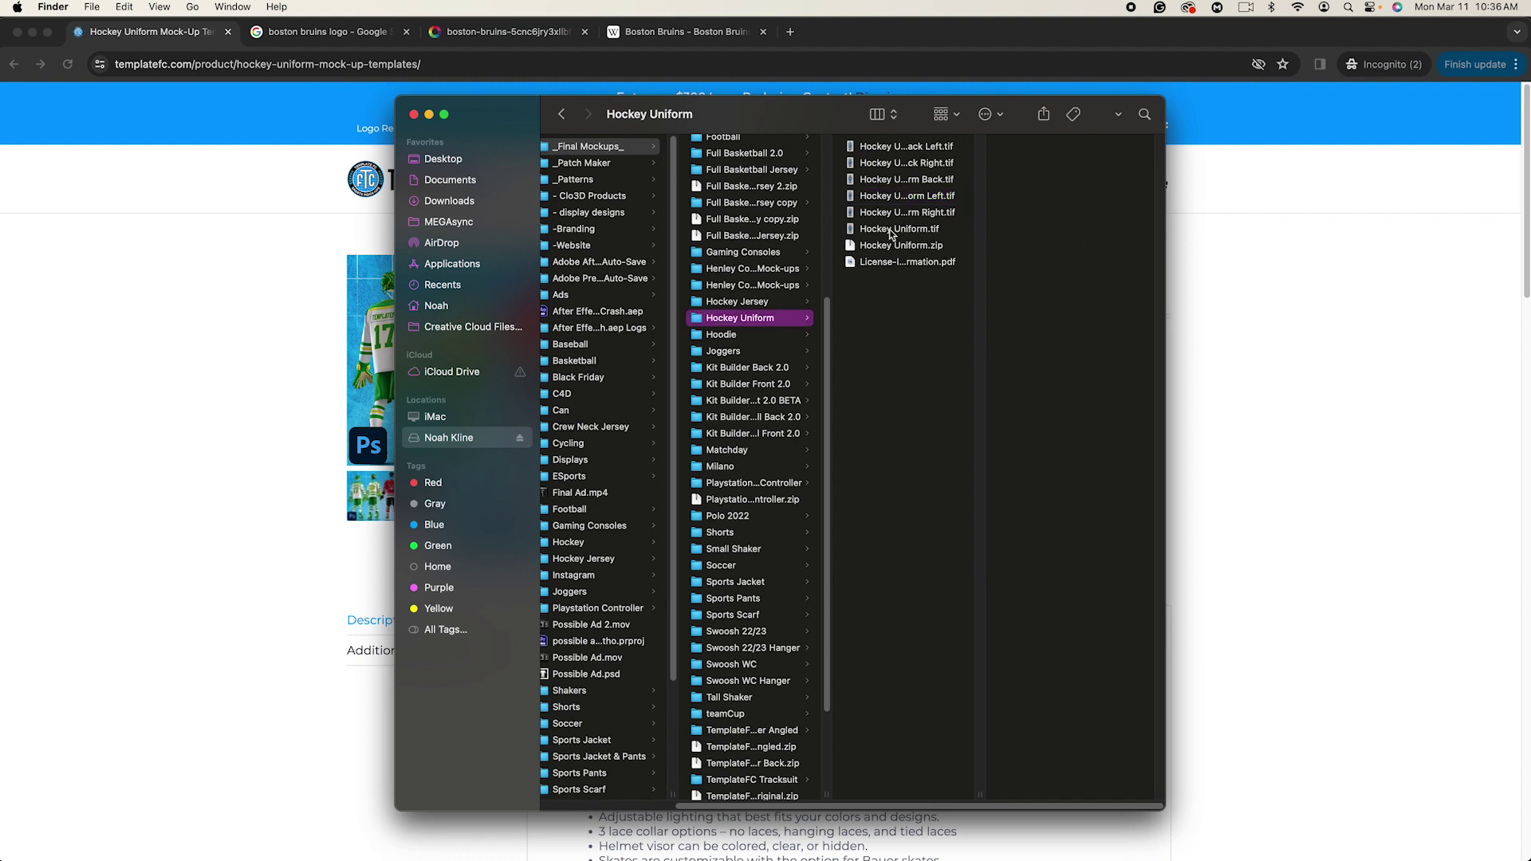
{"action": "left_click", "coordinate": [892, 230]}
{"action": "right_click", "coordinate": [892, 232]}
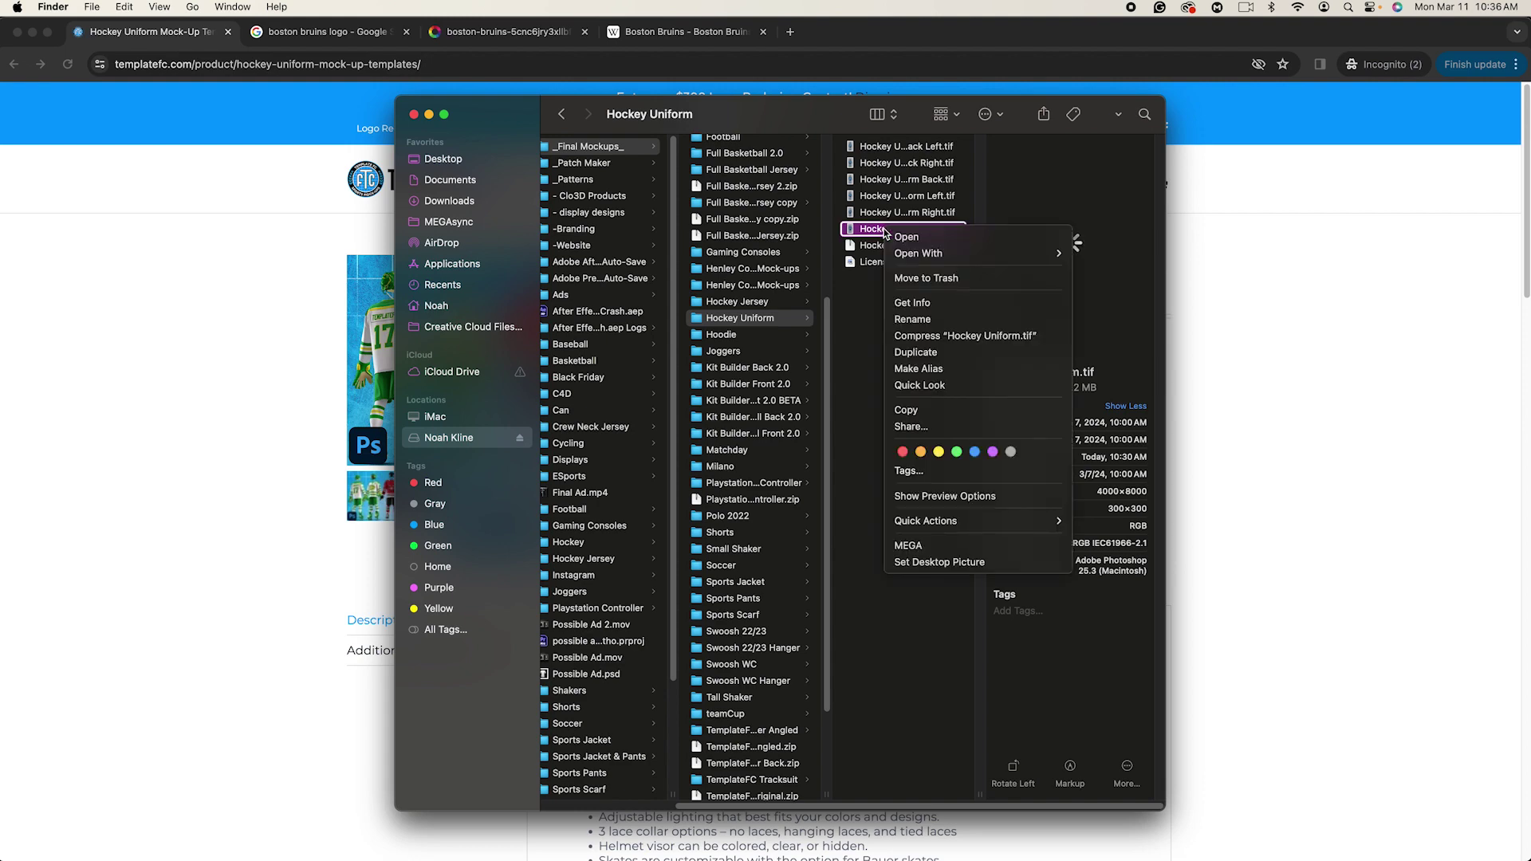
{"action": "mouse_move", "coordinate": [1028, 254]}
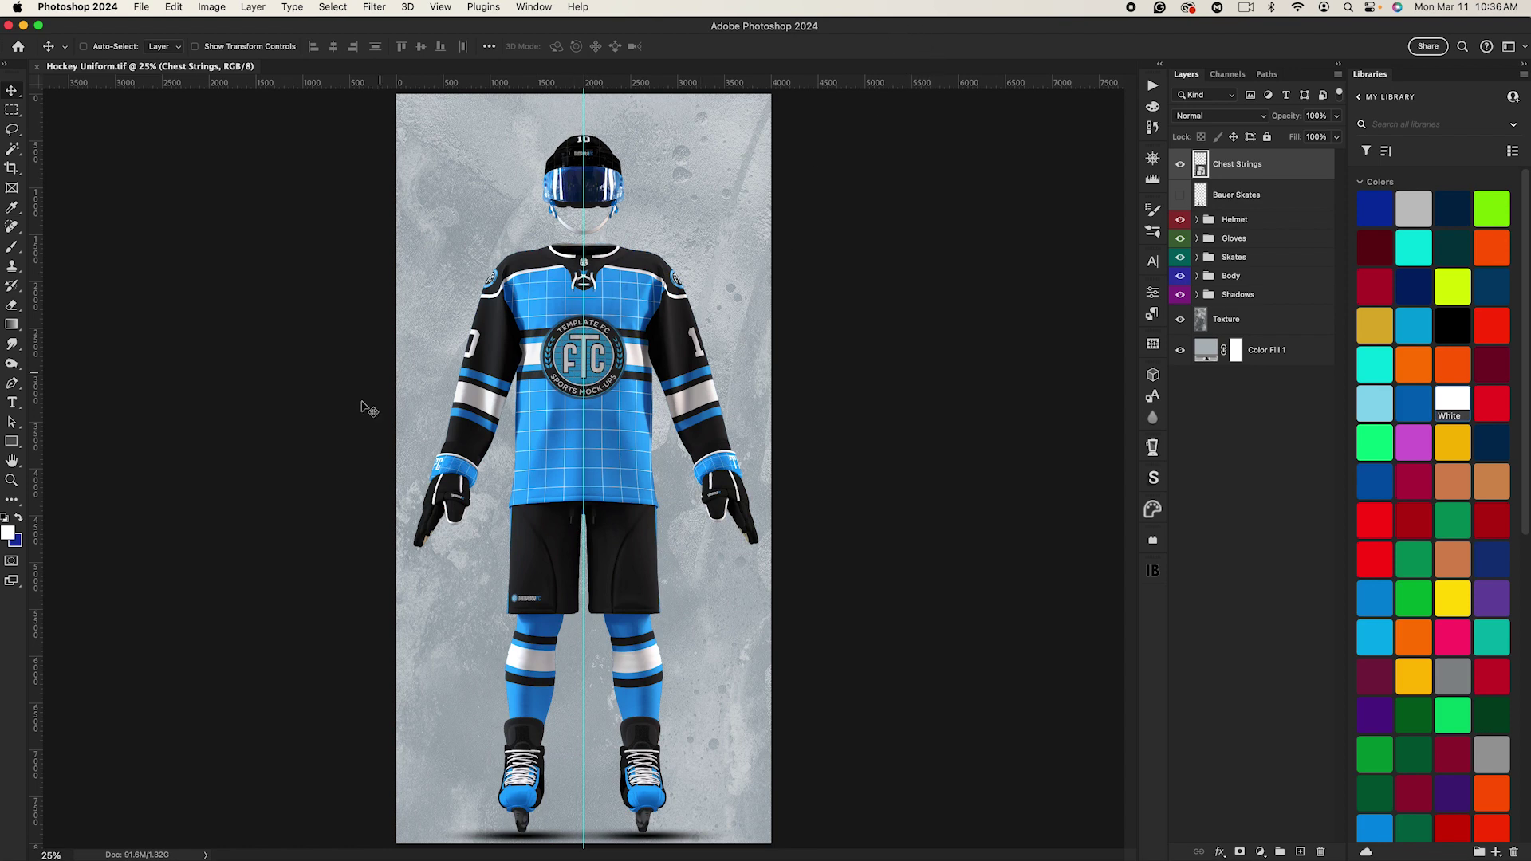
{"action": "key", "text": "super+;"}
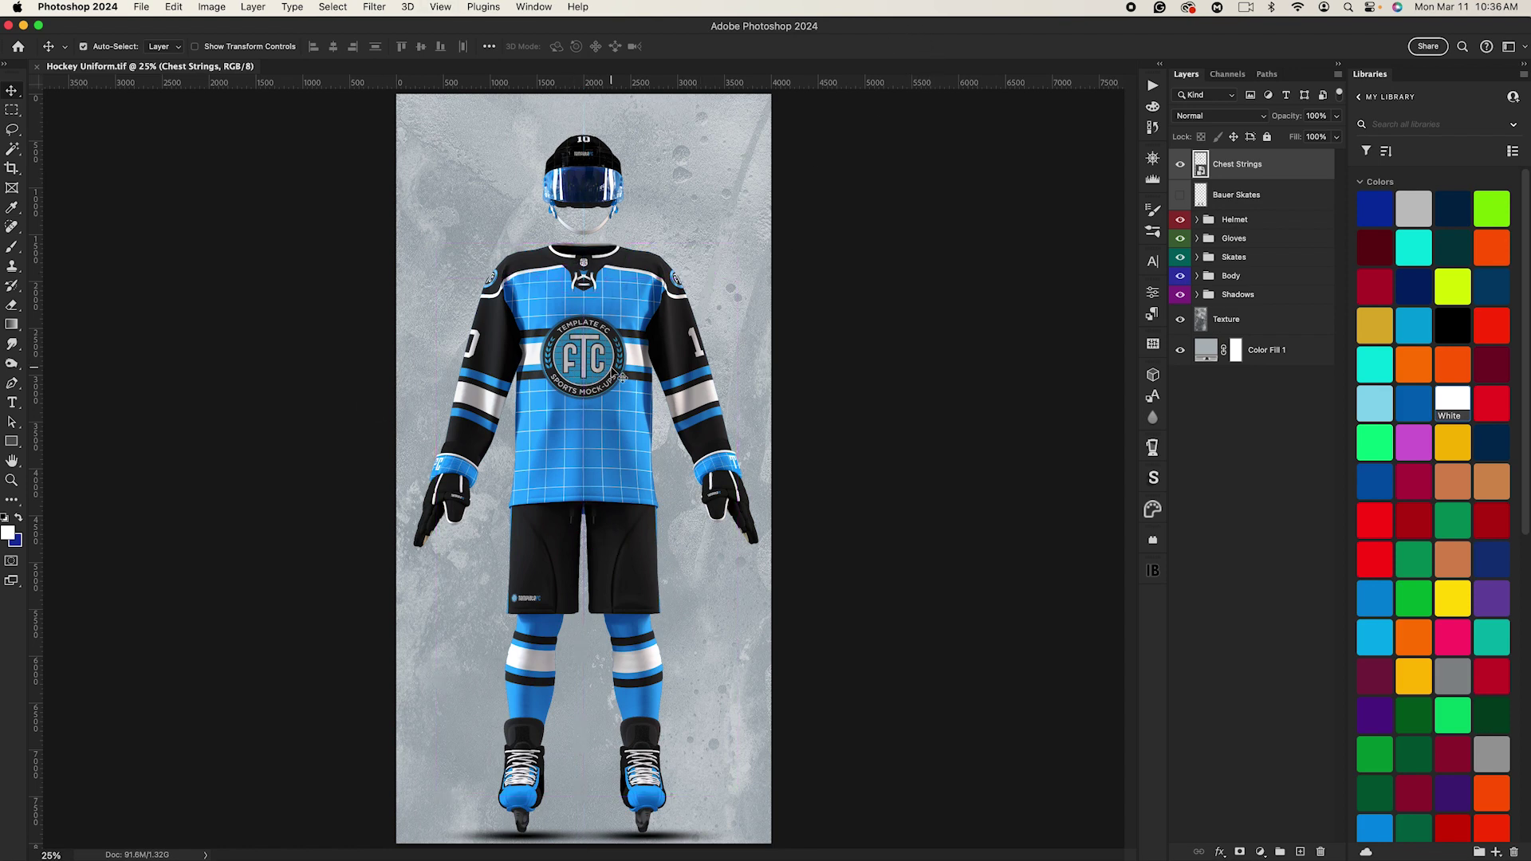
Step: Preview the jersey collar with the Chest Strings layer hidden, and show the layer again
{"action": "key", "text": "super+equal"}
{"action": "key", "text": "super+equal"}
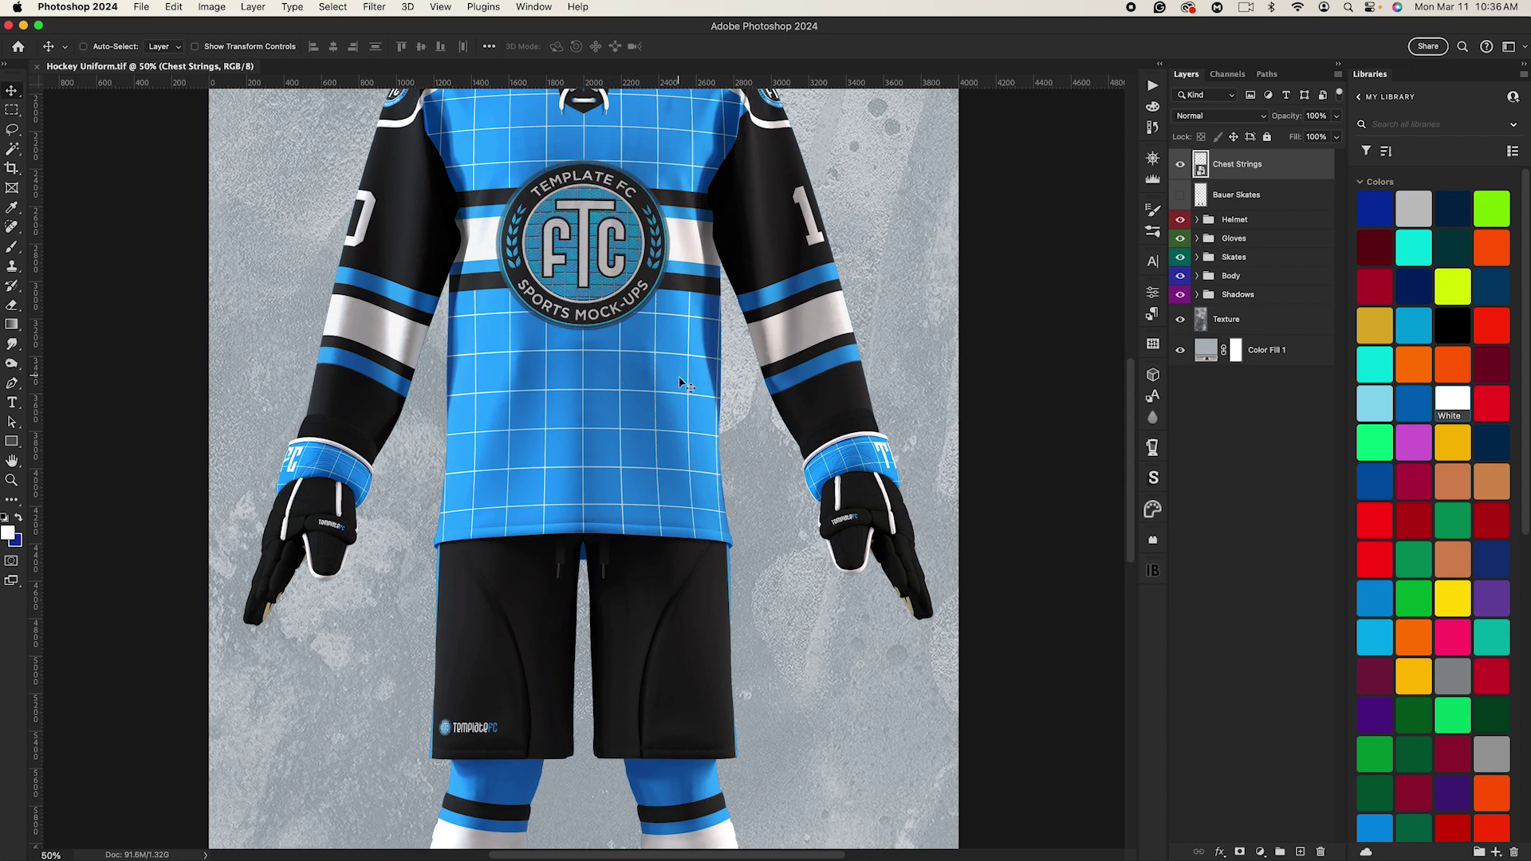
{"action": "scroll", "coordinate": [682, 384], "scroll_direction": "up", "scroll_amount": 6}
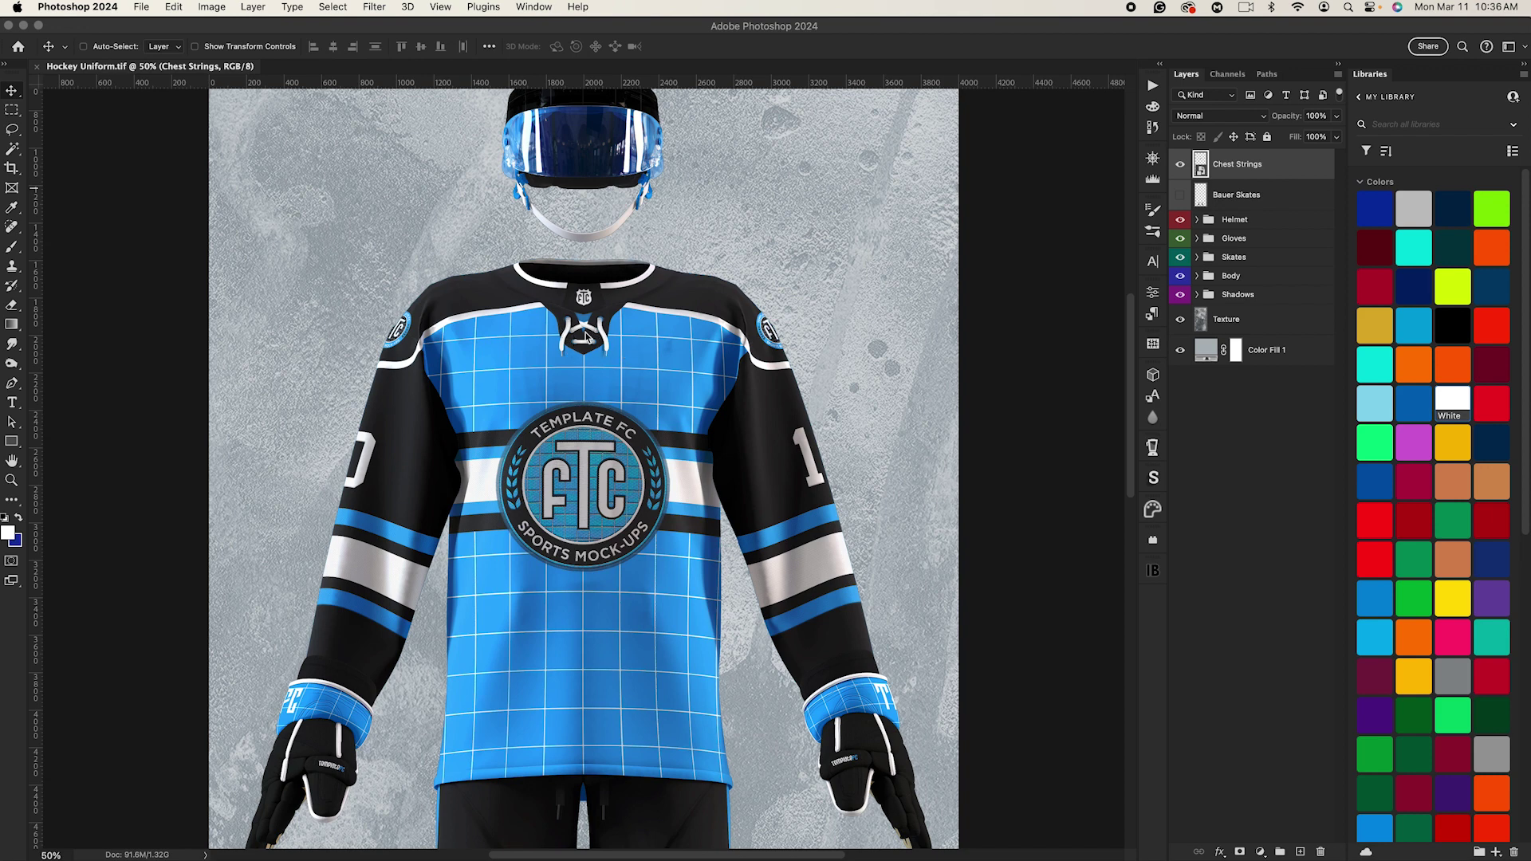
{"action": "left_click", "coordinate": [1182, 167]}
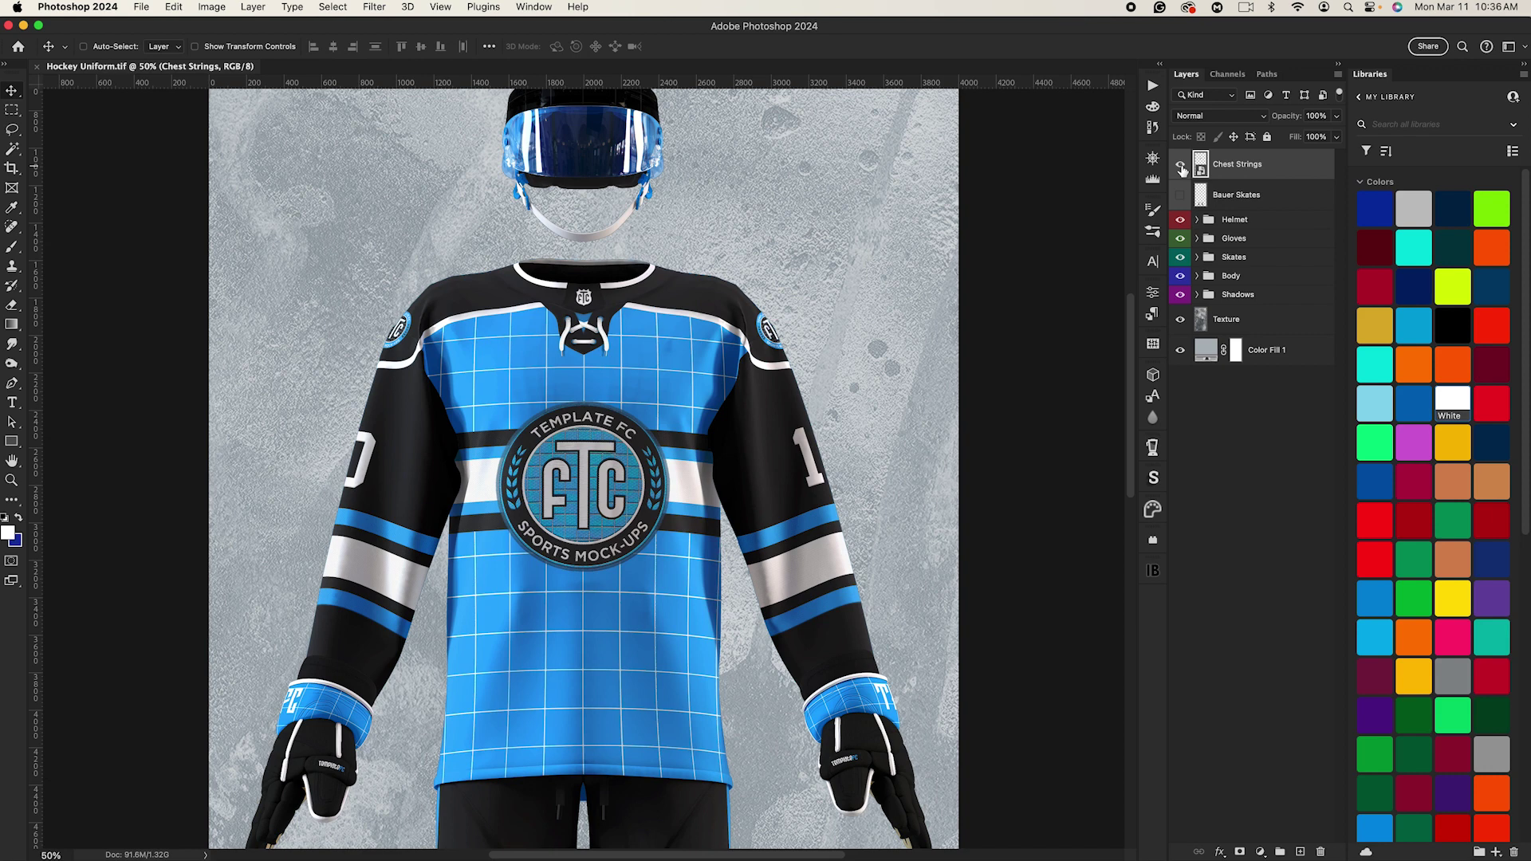
{"action": "left_click", "coordinate": [1181, 166]}
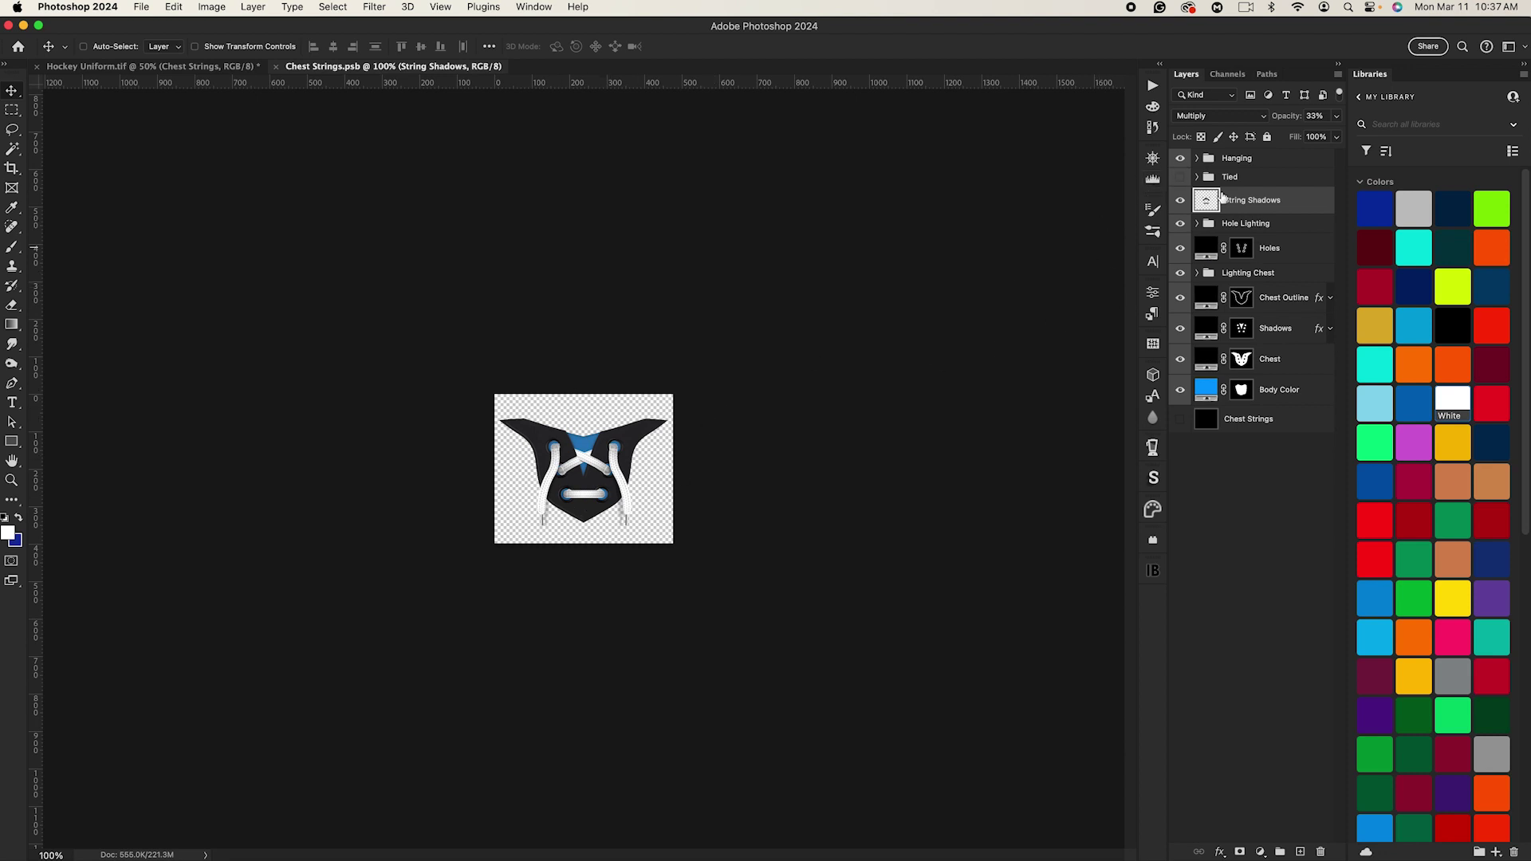
Step: Preview the Tied laces in place of Hanging in the Chest Strings smart object, switch back to Hanging and close it
{"action": "left_click", "coordinate": [1181, 159]}
{"action": "left_click", "coordinate": [1178, 179]}
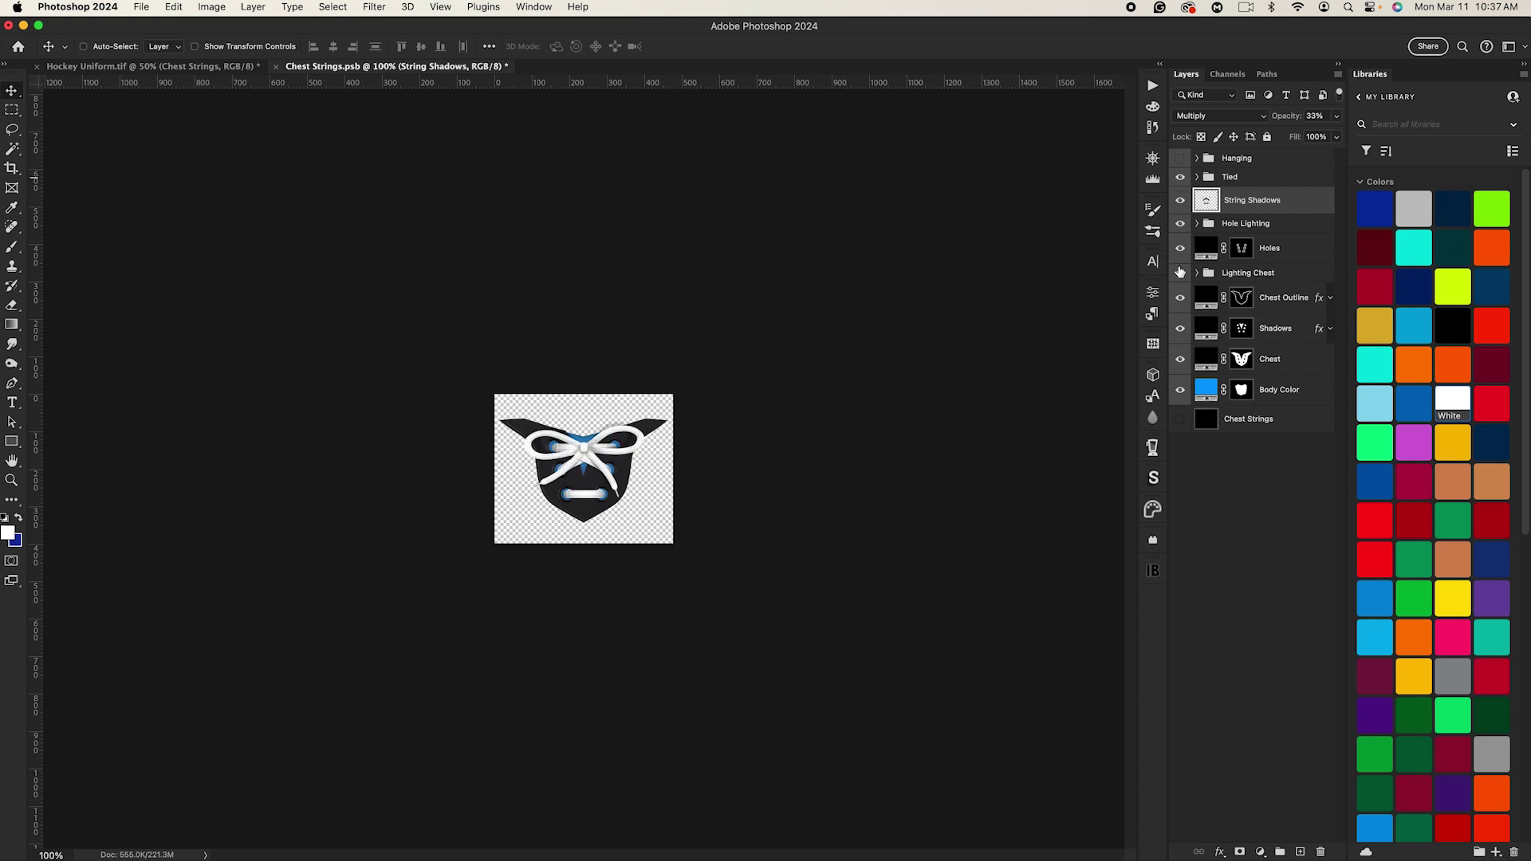
{"action": "left_click", "coordinate": [1180, 177]}
{"action": "left_click", "coordinate": [1180, 159]}
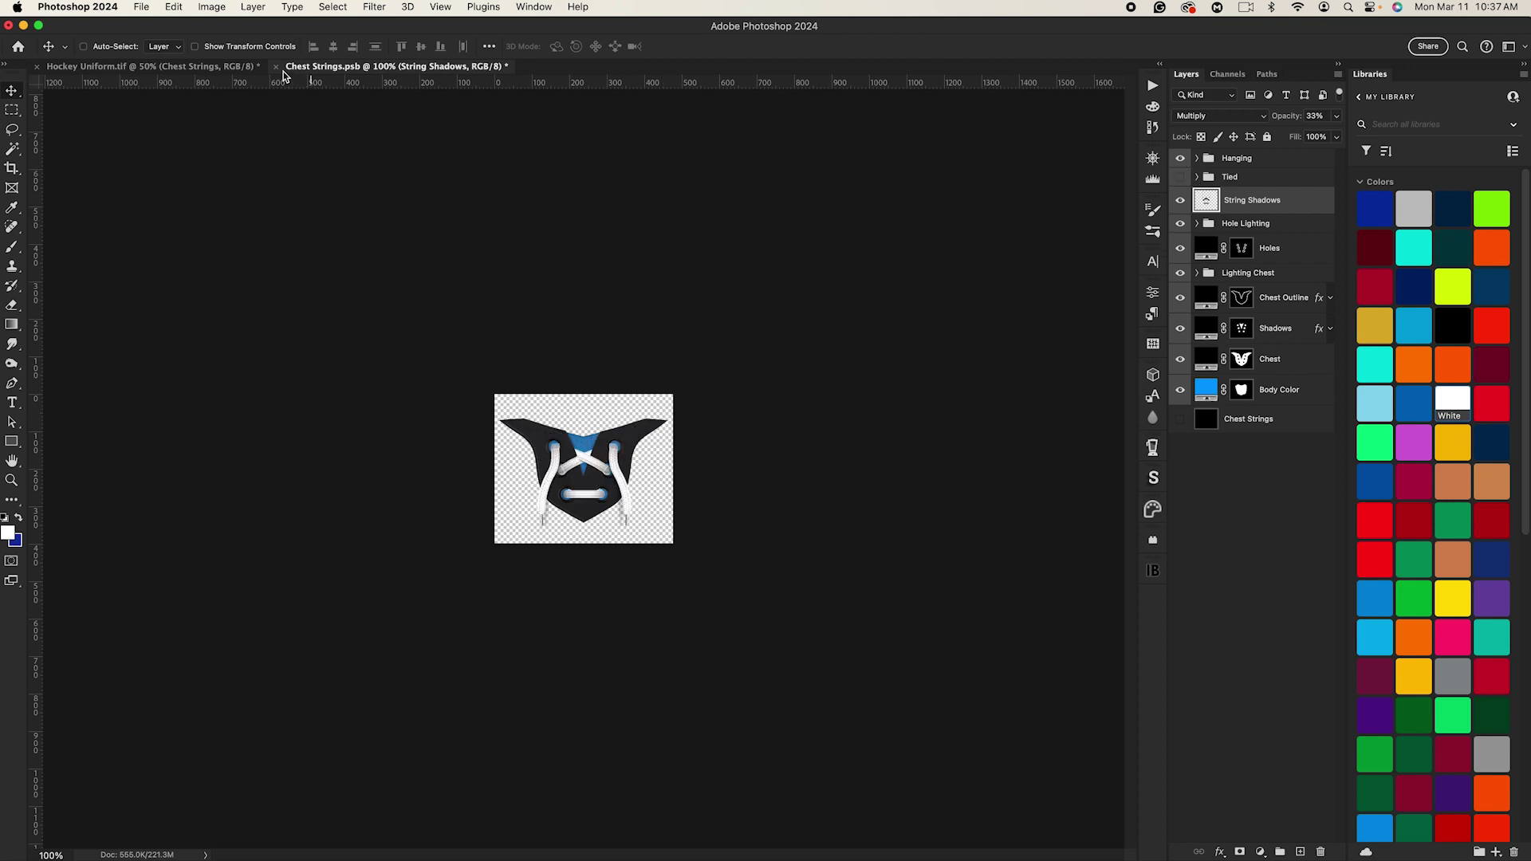
{"action": "key", "text": "Return"}
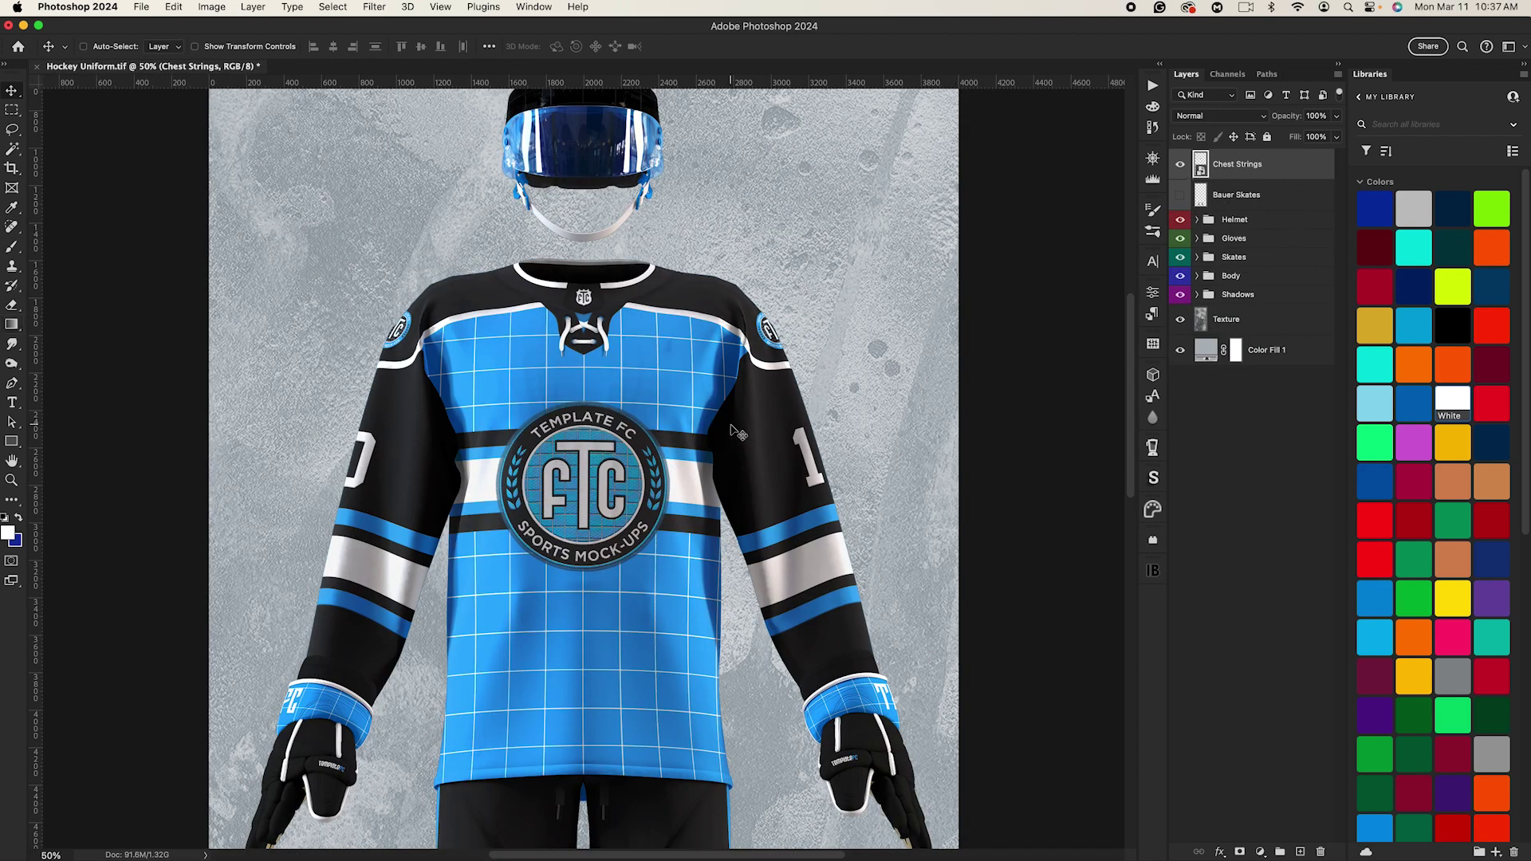
Step: Show the Bauer Skates layer over the default skates and select it
{"action": "scroll", "coordinate": [740, 431], "scroll_direction": "down", "scroll_amount": 10}
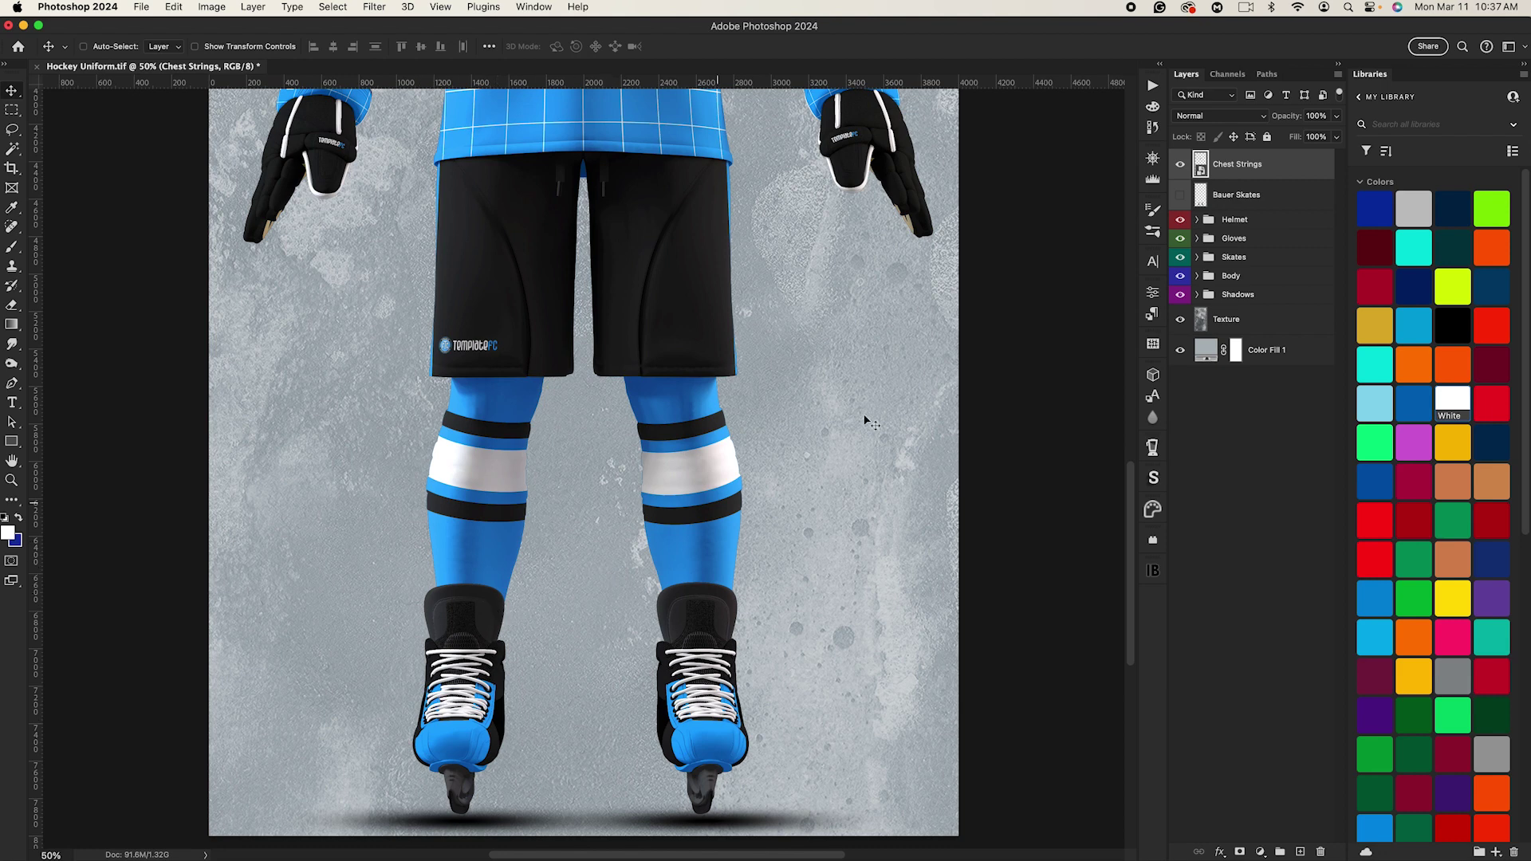
{"action": "left_click", "coordinate": [1180, 195]}
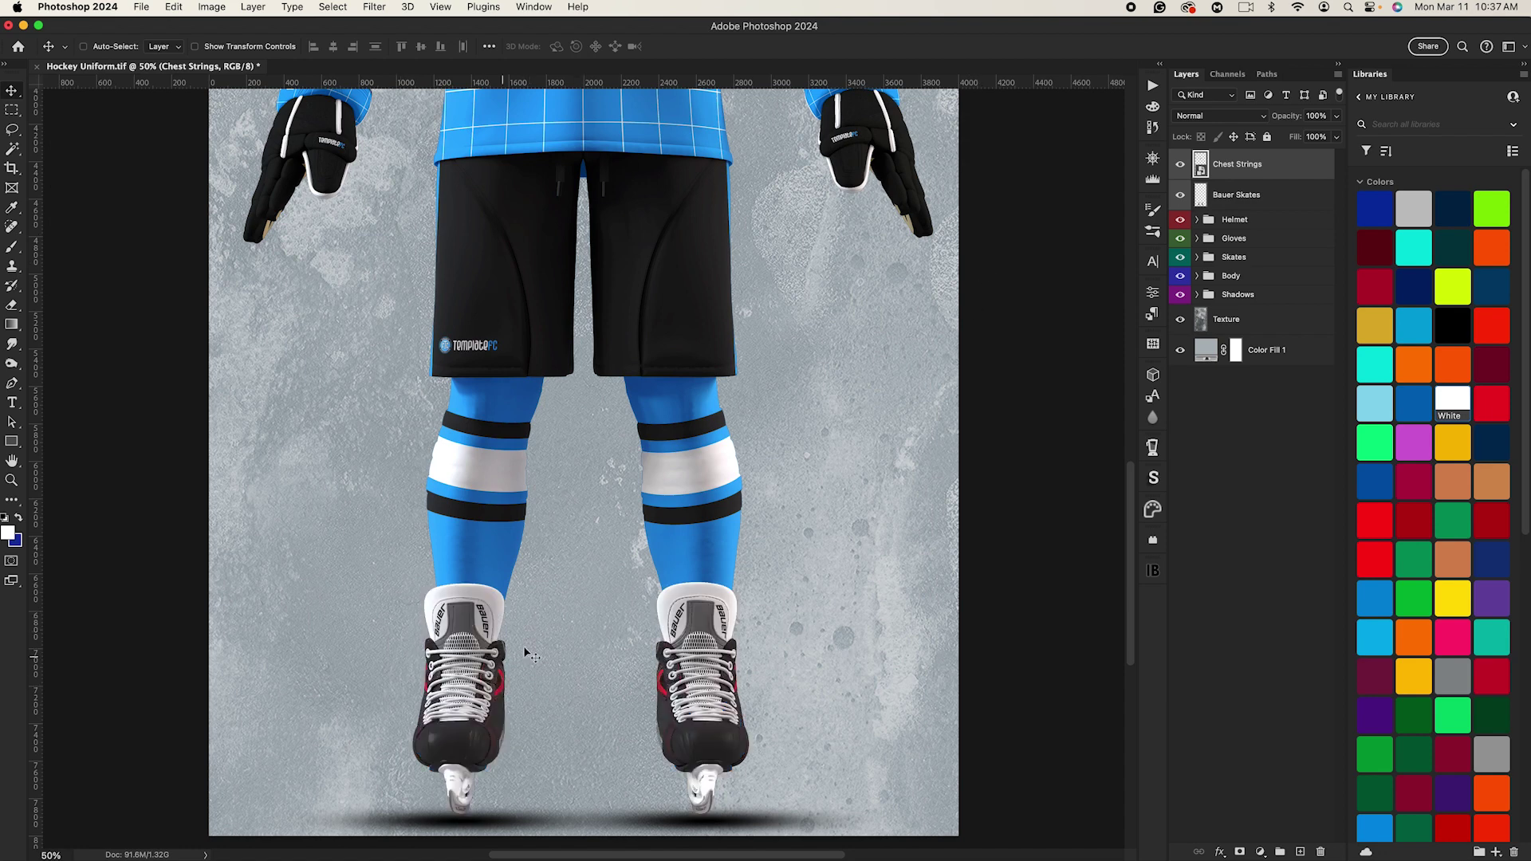
{"action": "left_click", "coordinate": [1244, 197]}
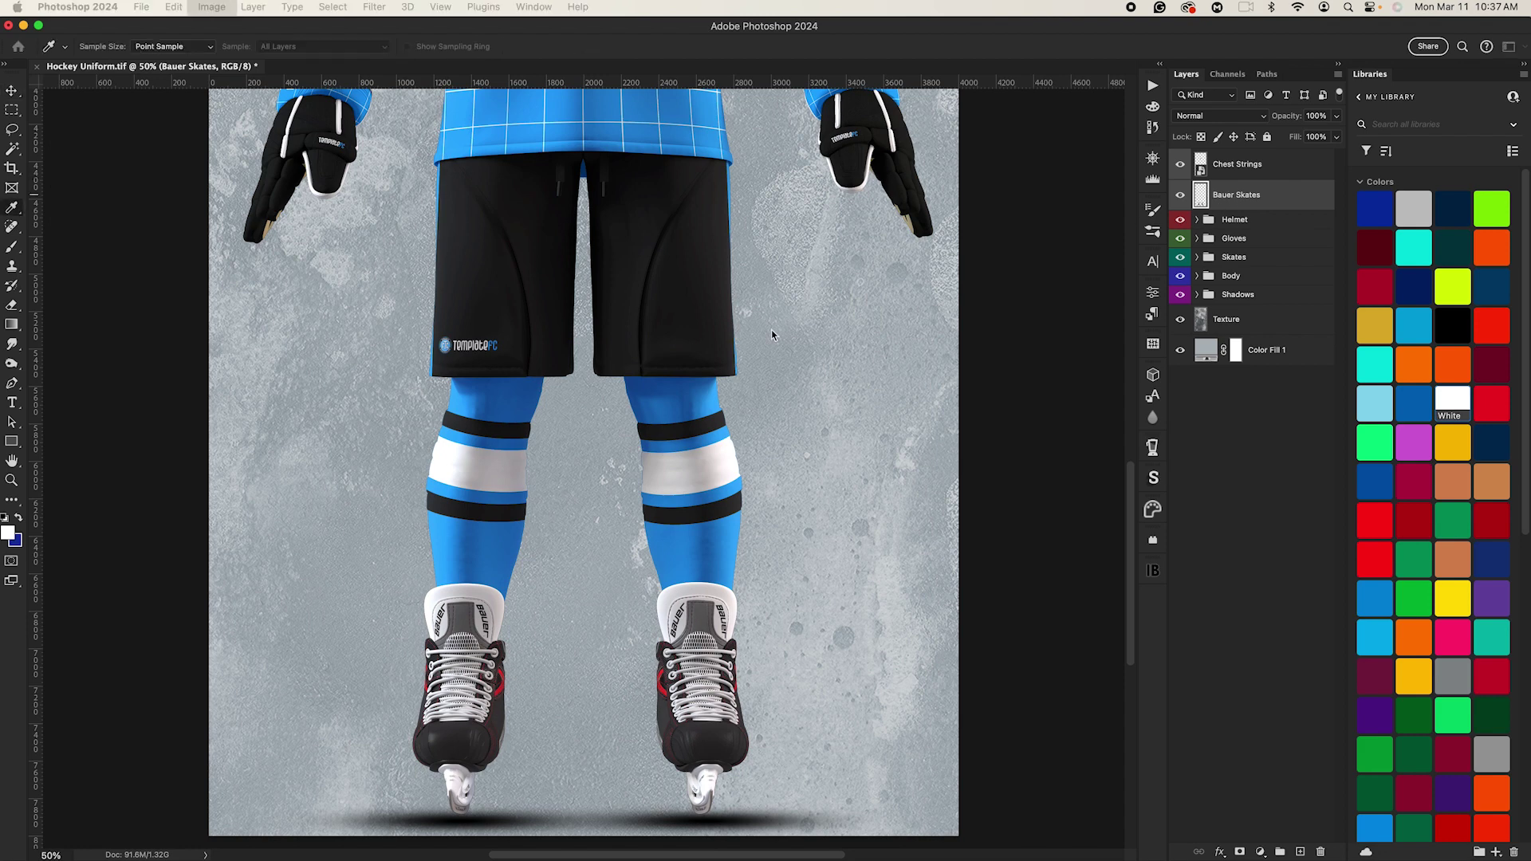
Step: Try a Hue/Saturation hue shift on the Reds of the Bauer Skates layer, and hide the layer
{"action": "key", "text": "super+u"}
{"action": "left_click_drag", "start_coordinate": [956, 405], "coordinate": [960, 403]}
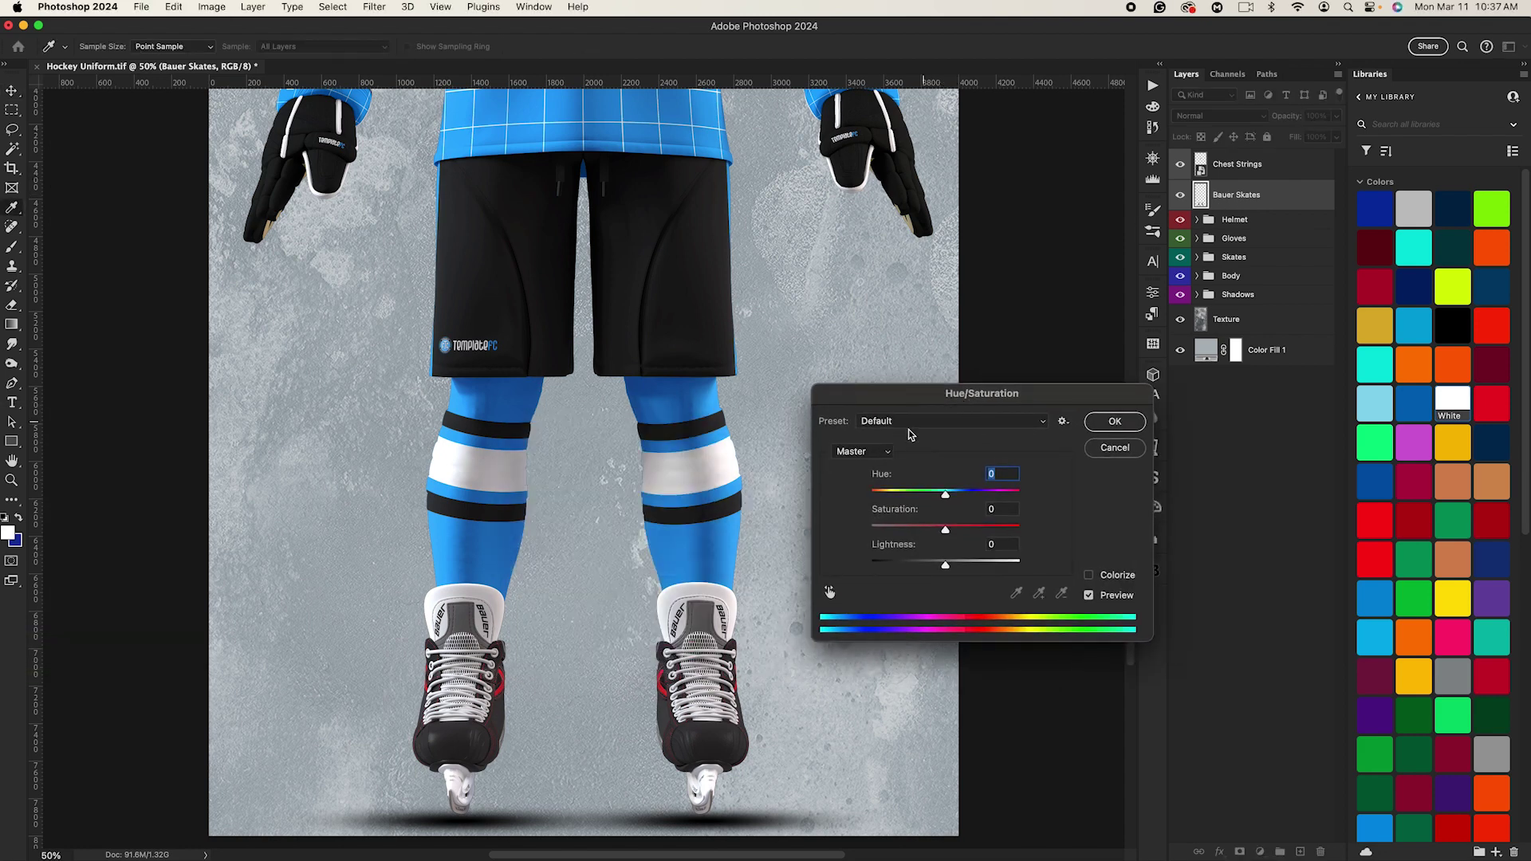
{"action": "left_click", "coordinate": [860, 455]}
{"action": "left_click", "coordinate": [857, 469]}
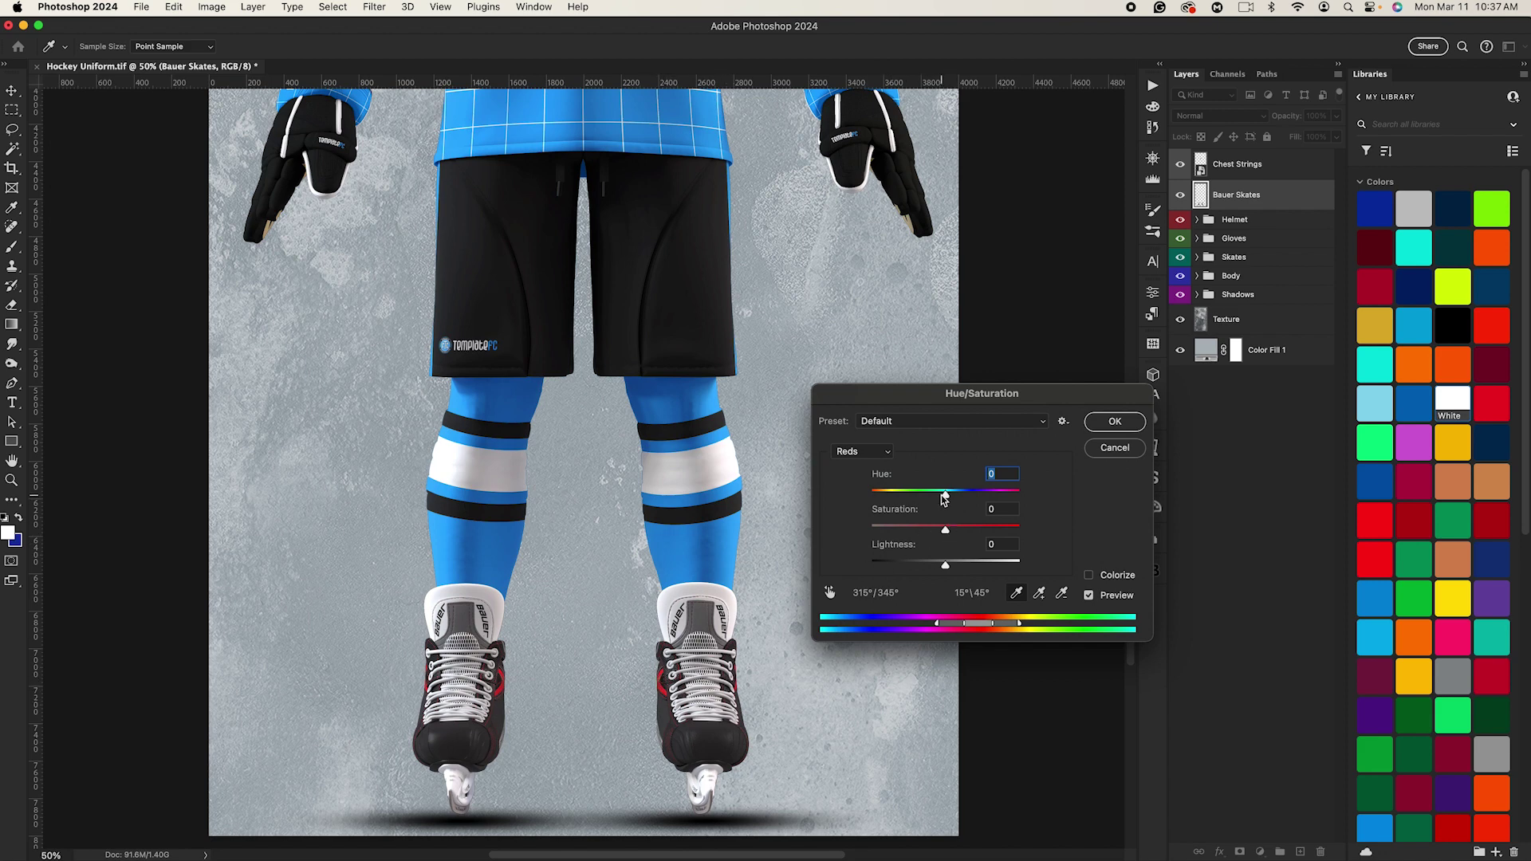
{"action": "left_click_drag", "start_coordinate": [939, 495], "coordinate": [884, 494]}
{"action": "left_click", "coordinate": [1132, 449]}
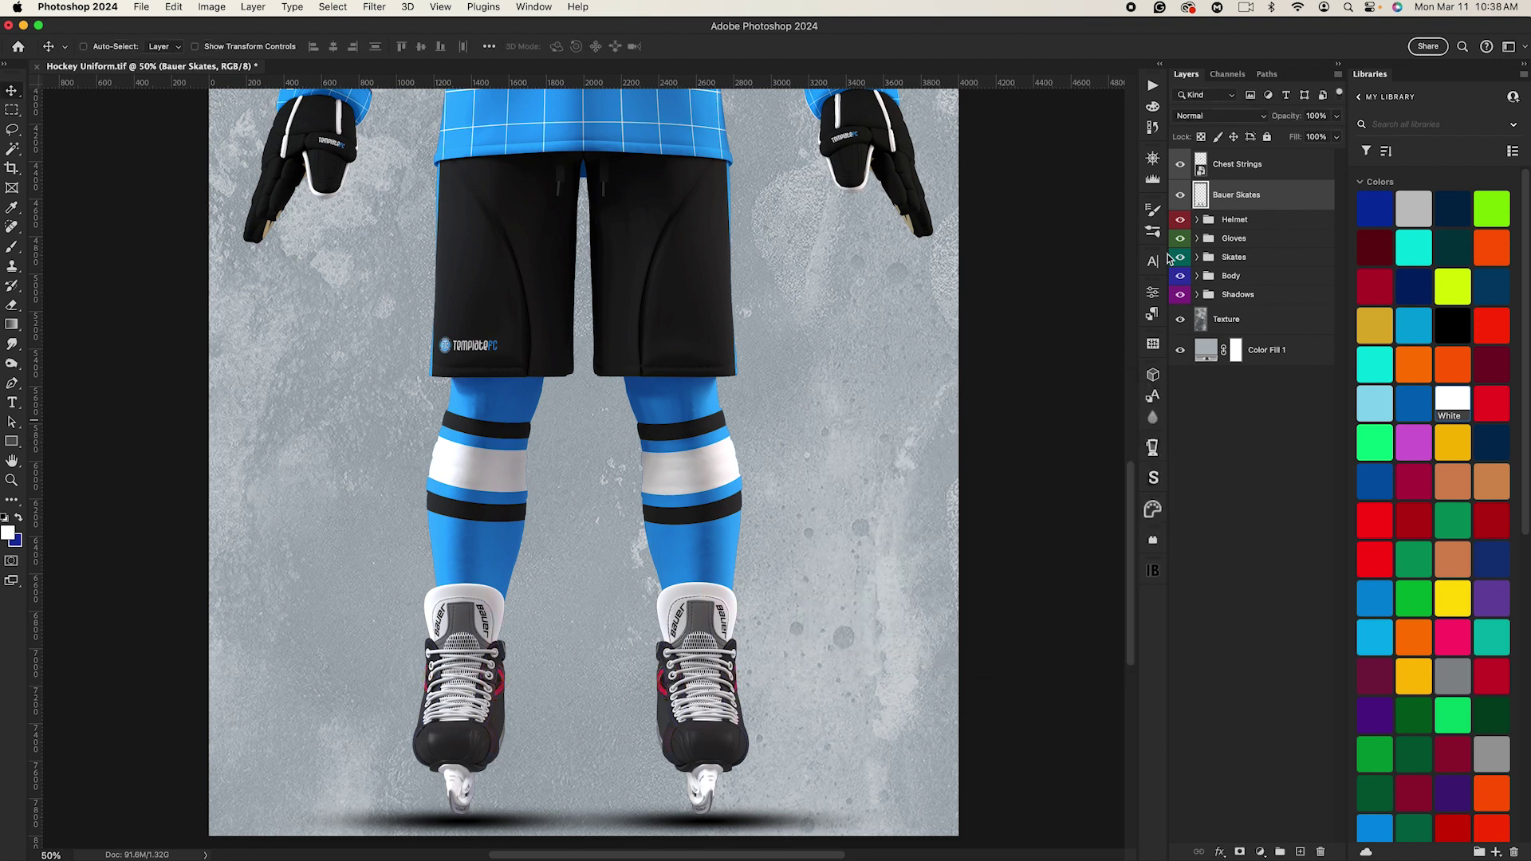
{"action": "left_click", "coordinate": [1180, 195]}
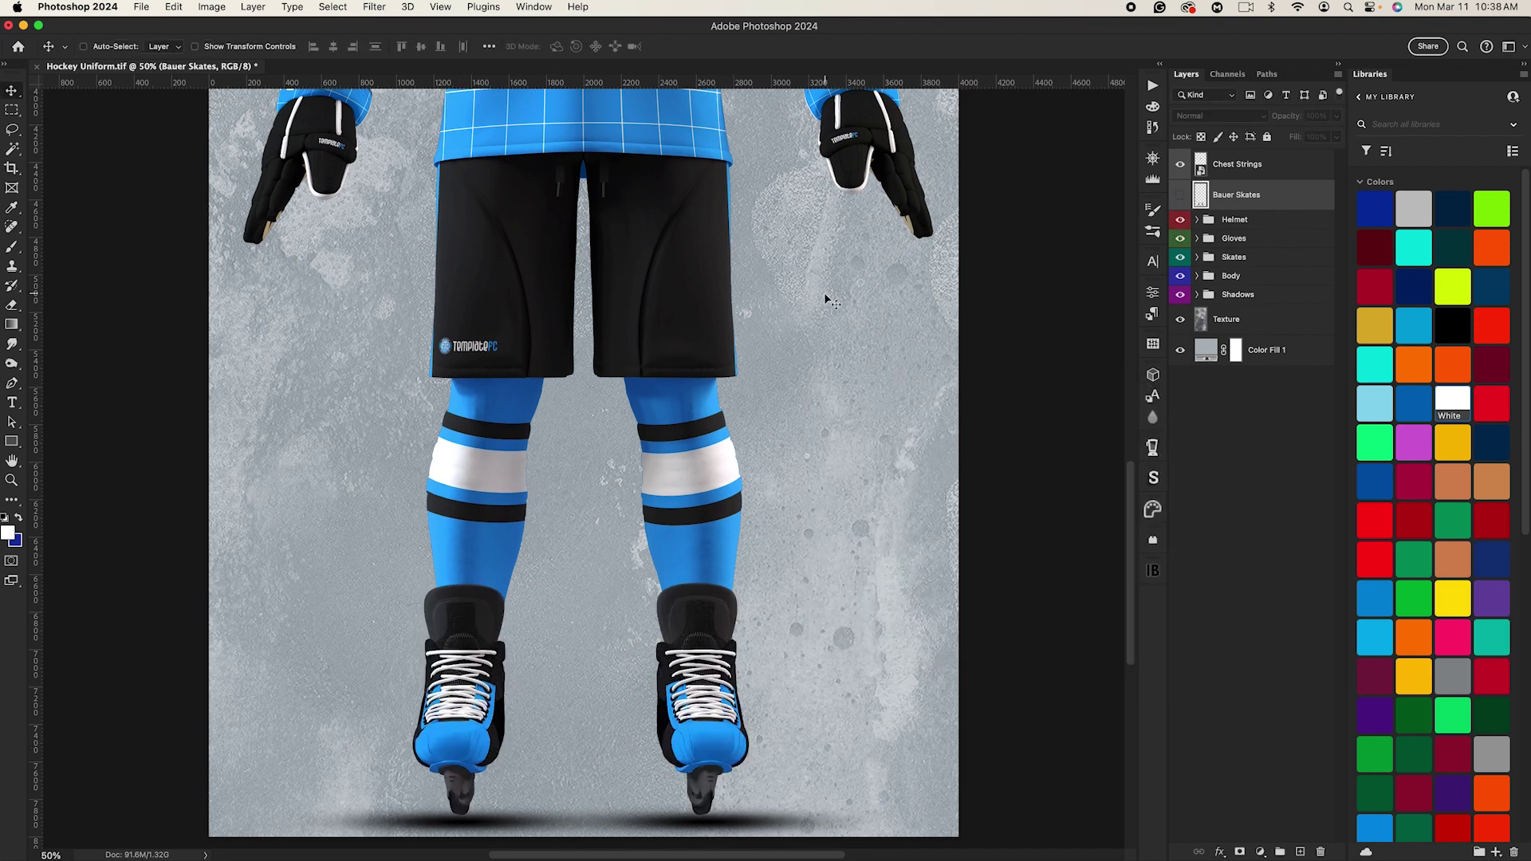
Step: Make the helmet visor clear by hiding the blue Visor color layer in the Helmet group, keeping Visor Lighting shown
{"action": "scroll", "coordinate": [829, 302], "scroll_direction": "up", "scroll_amount": 5}
{"action": "scroll", "coordinate": [823, 297], "scroll_direction": "up", "scroll_amount": 5}
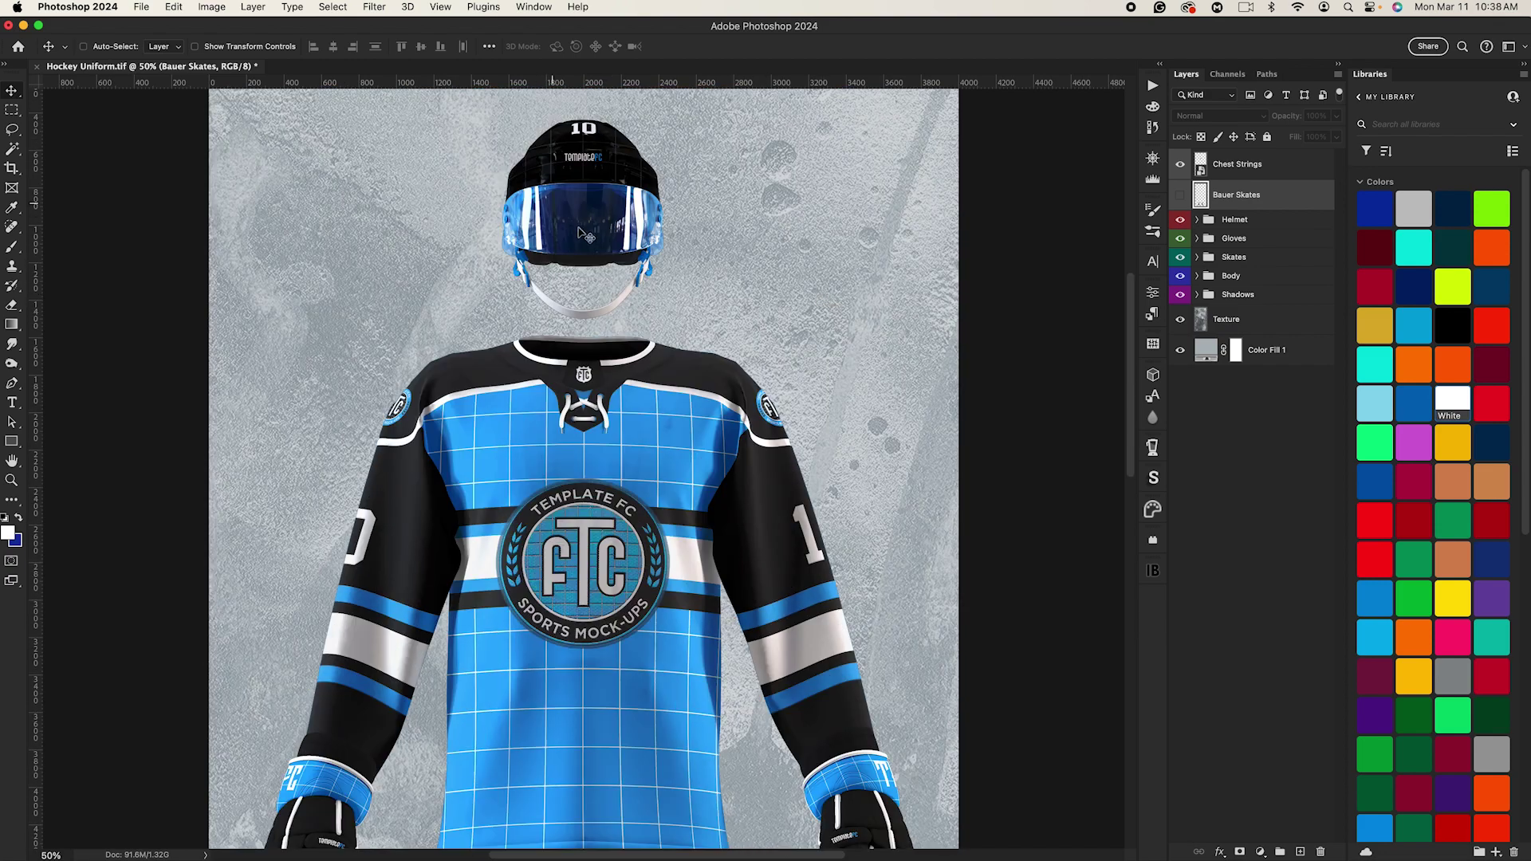
{"action": "left_click", "coordinate": [1197, 220]}
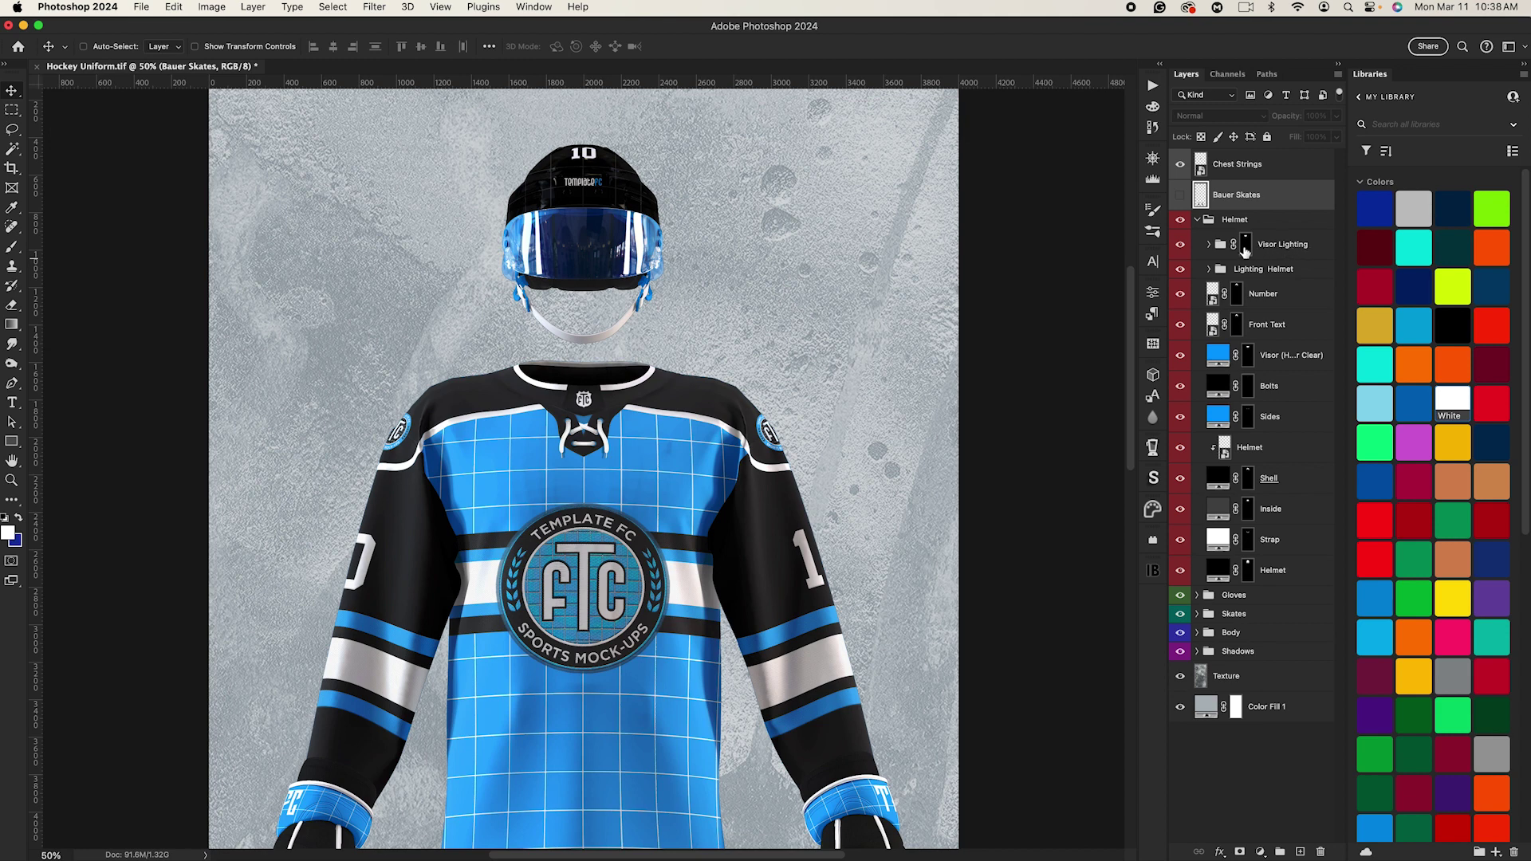
{"action": "left_click", "coordinate": [1180, 244]}
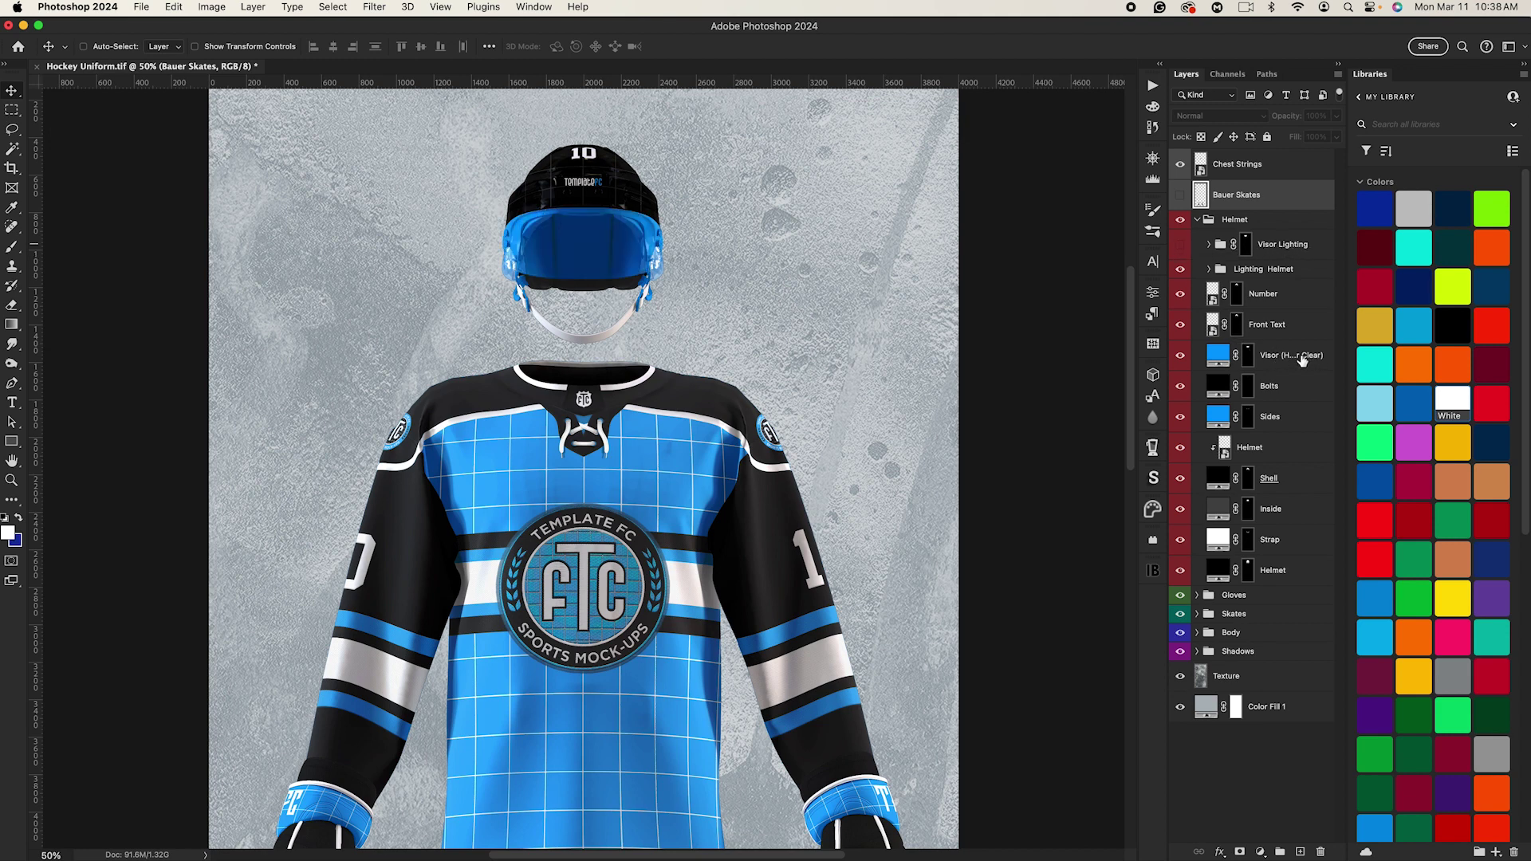
{"action": "left_click", "coordinate": [1181, 361]}
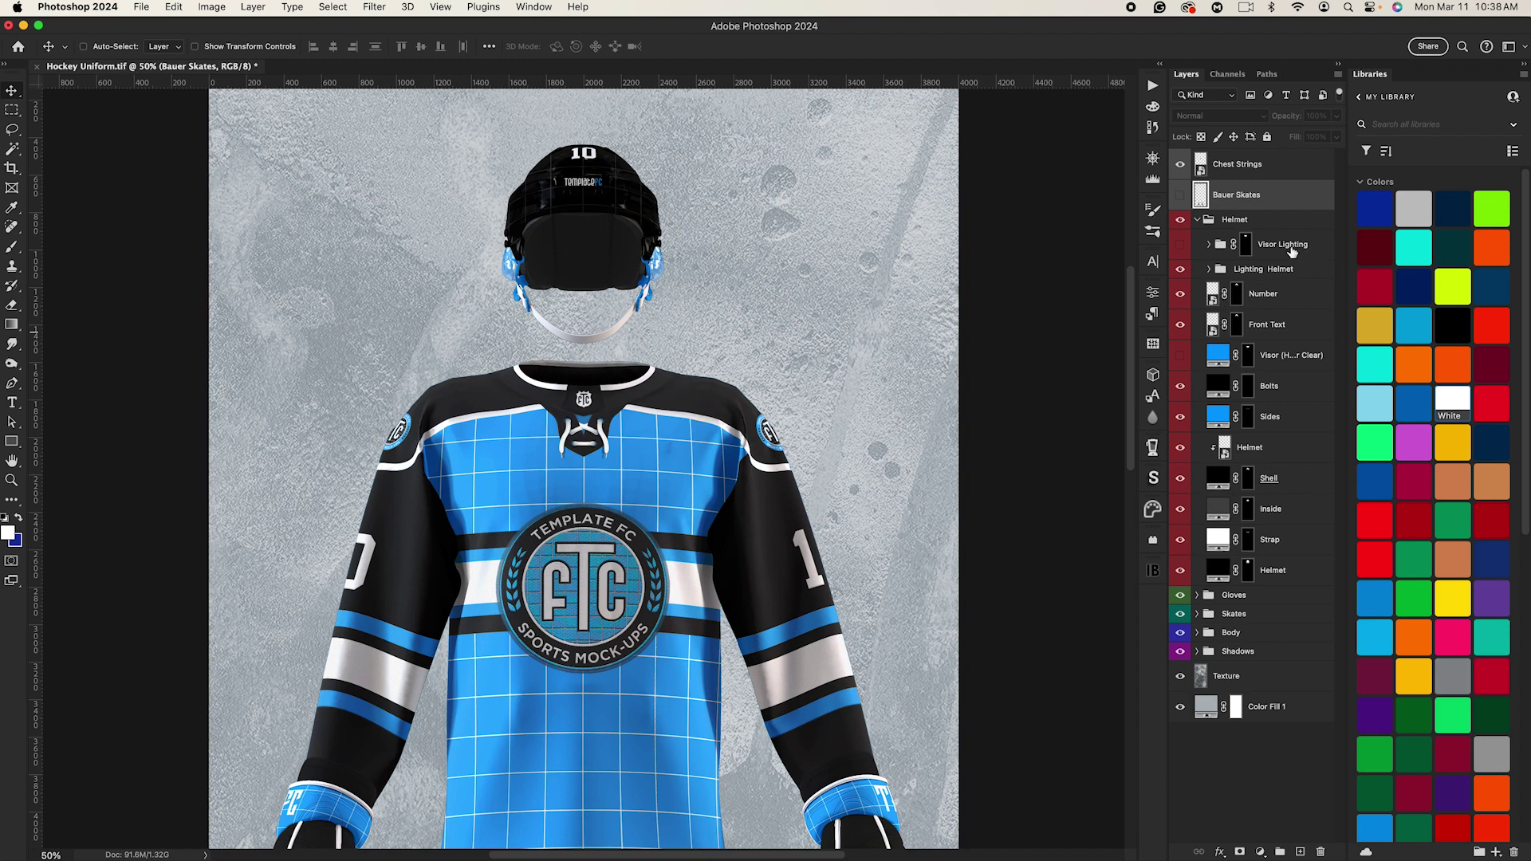
{"action": "left_click", "coordinate": [1180, 247]}
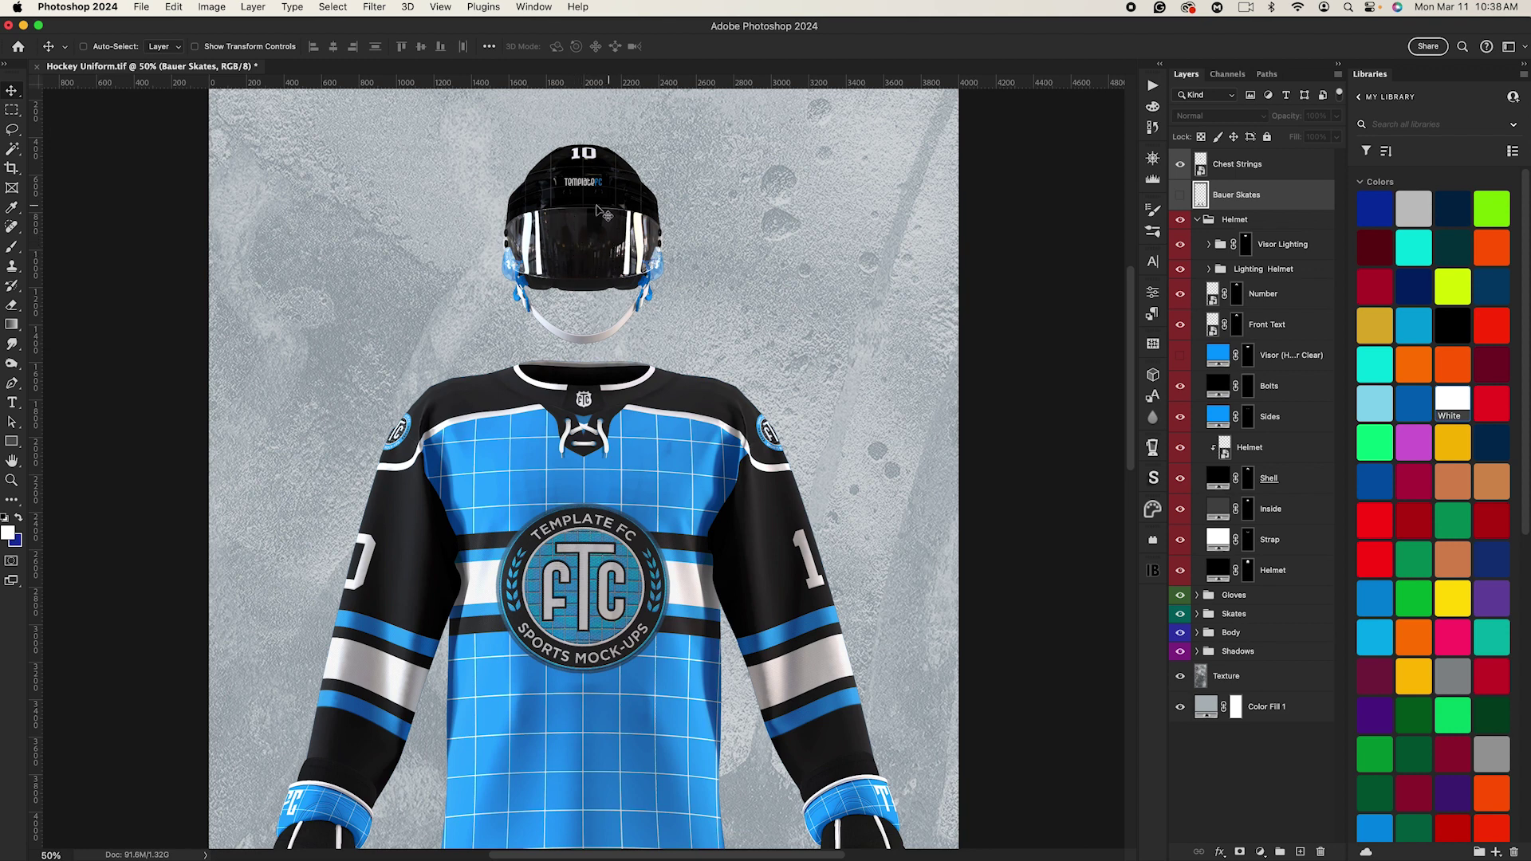
Step: Collapse the Helmet group and expand the Gloves group to view its layers
{"action": "left_click", "coordinate": [1197, 220]}
{"action": "left_click", "coordinate": [1197, 238]}
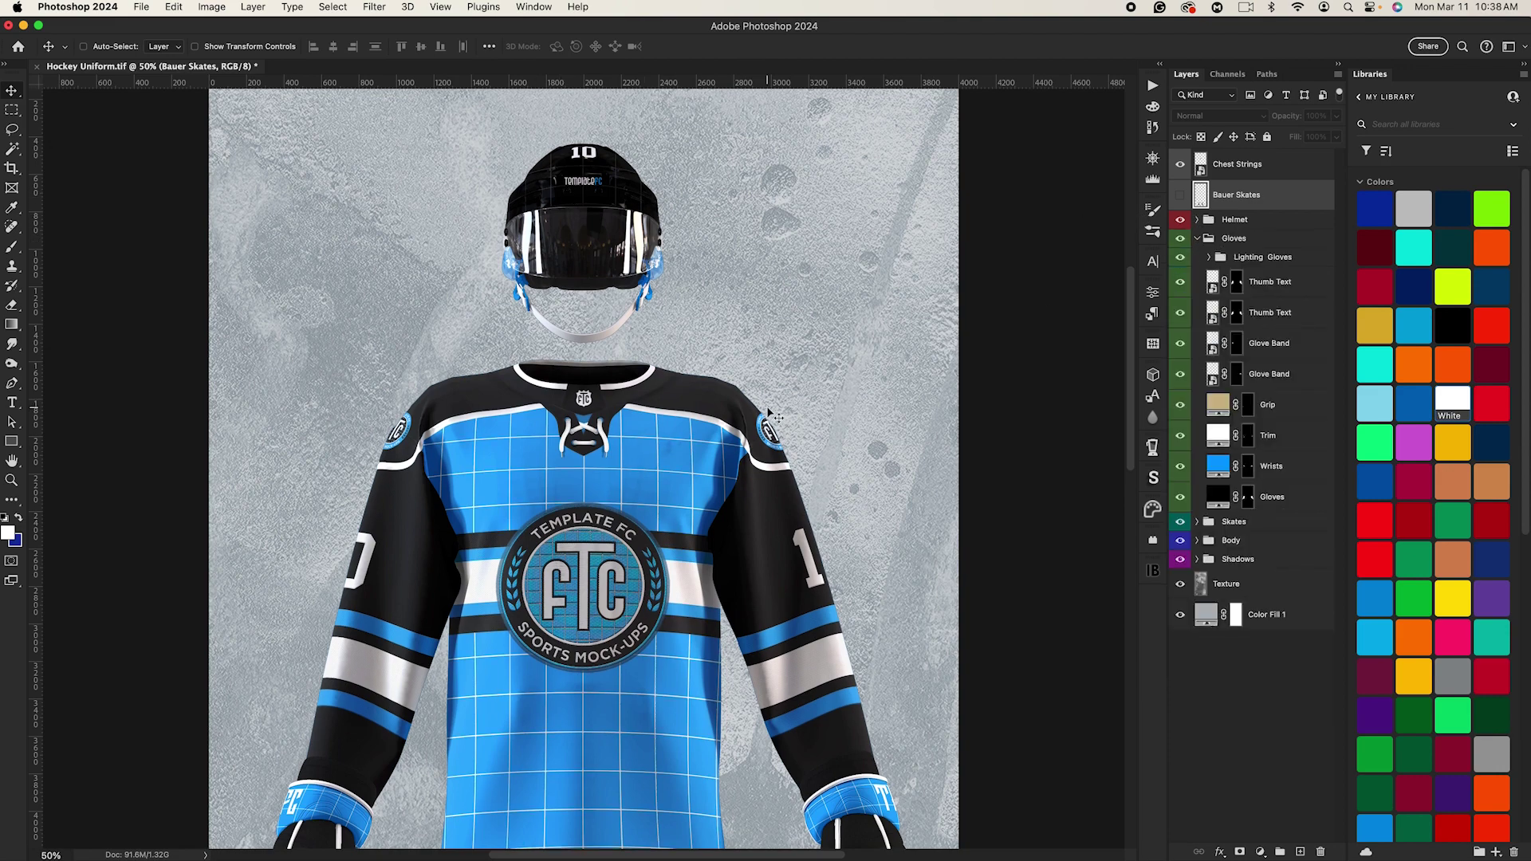
{"action": "scroll", "coordinate": [768, 412], "scroll_direction": "down", "scroll_amount": 5}
{"action": "scroll", "coordinate": [768, 412], "scroll_direction": "up", "scroll_amount": 5}
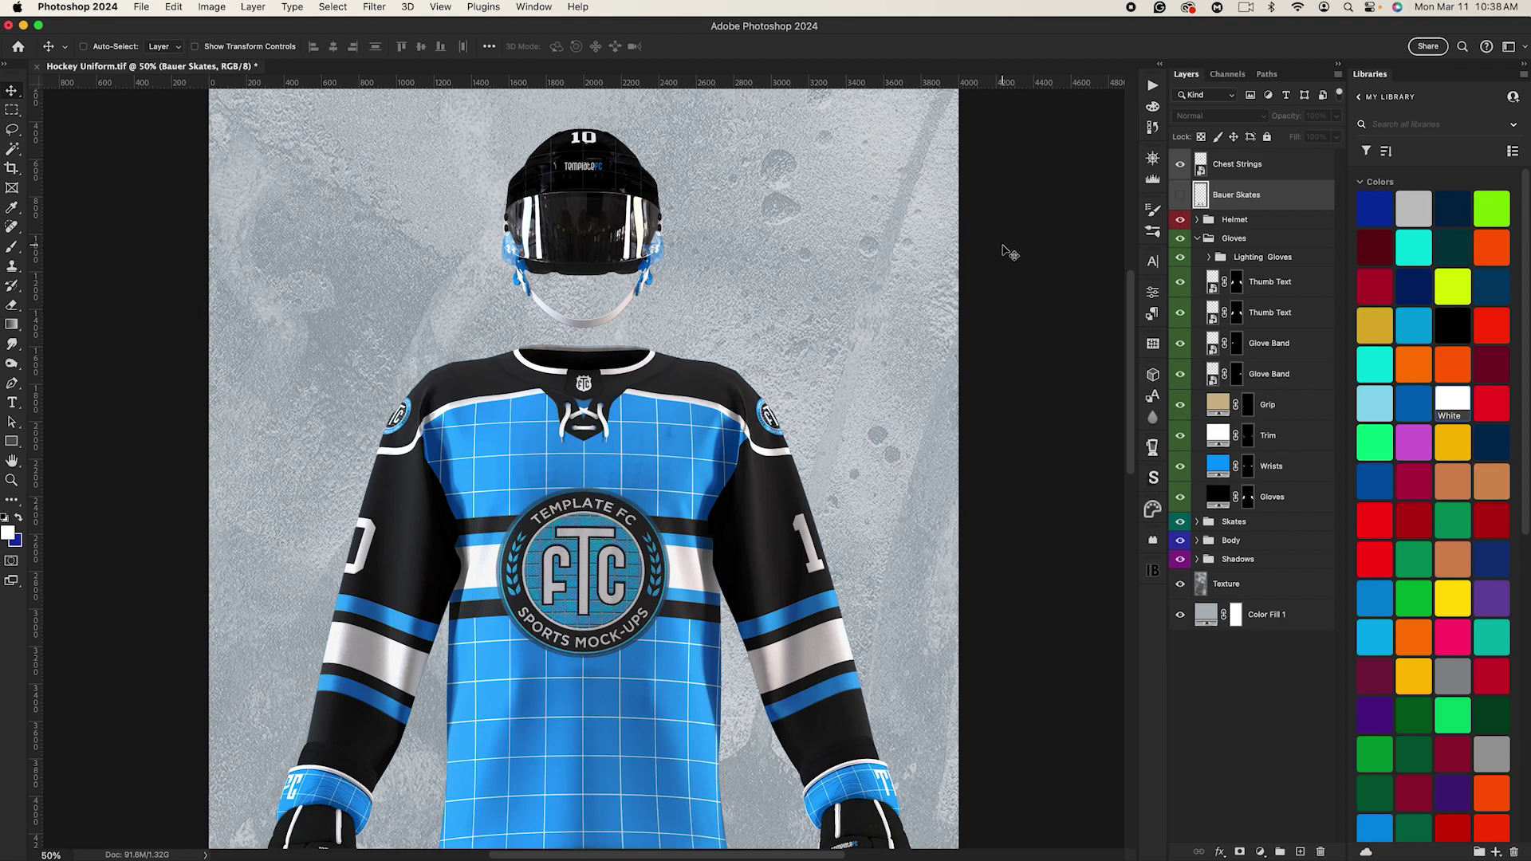
Step: Preview the uniform with the Helmet and Gloves groups each hidden in turn, showing each group again
{"action": "left_click", "coordinate": [1181, 222]}
{"action": "left_click", "coordinate": [1181, 222]}
{"action": "left_click", "coordinate": [1181, 239]}
{"action": "scroll", "coordinate": [897, 375], "scroll_direction": "down", "scroll_amount": 3}
{"action": "scroll", "coordinate": [899, 374], "scroll_direction": "down", "scroll_amount": 2}
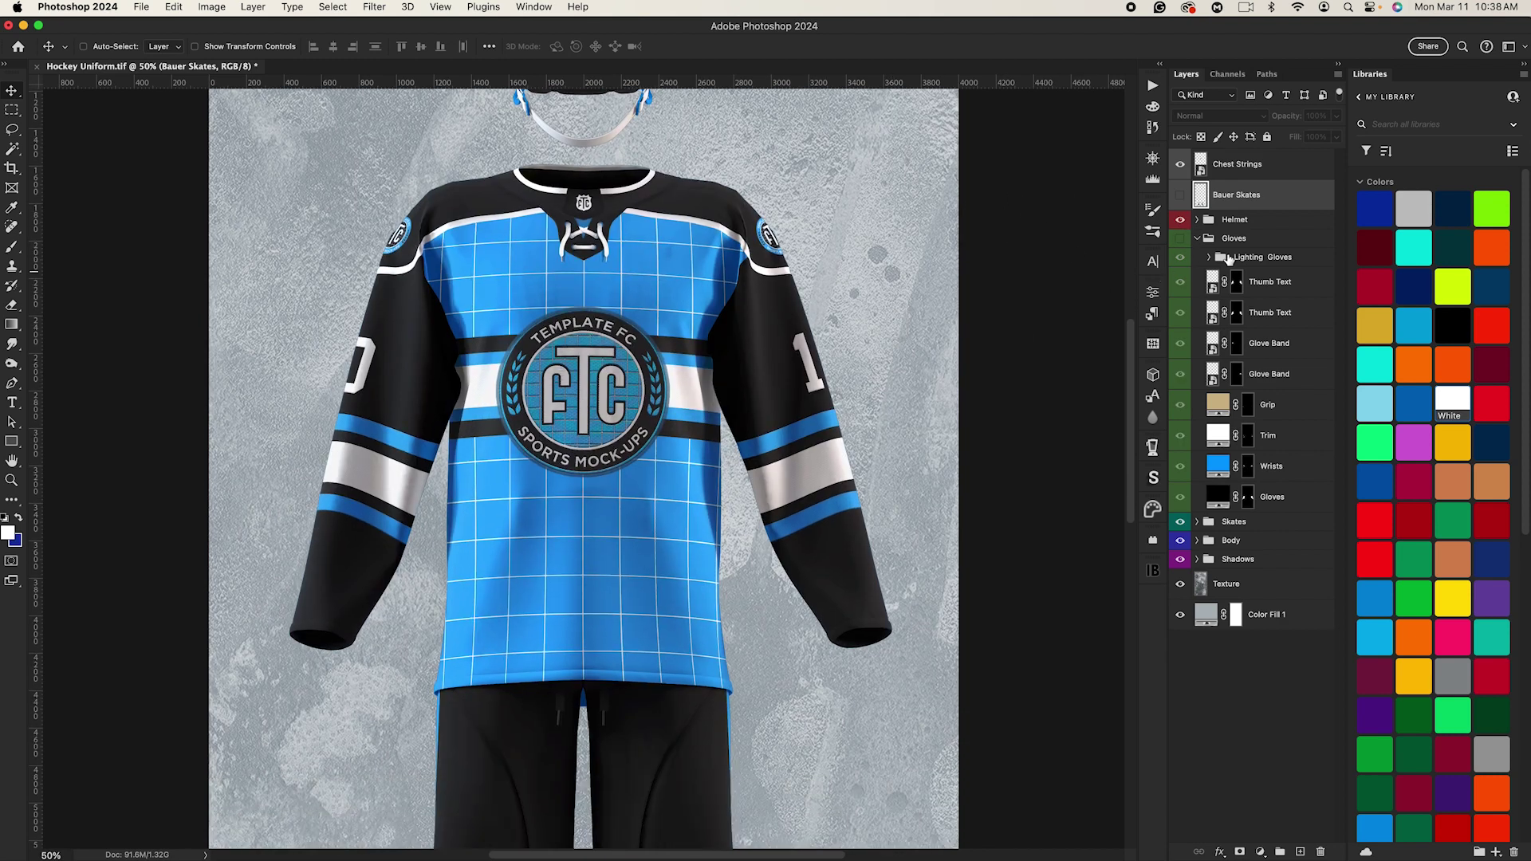
{"action": "left_click", "coordinate": [1181, 240]}
{"action": "scroll", "coordinate": [851, 440], "scroll_direction": "down", "scroll_amount": 2}
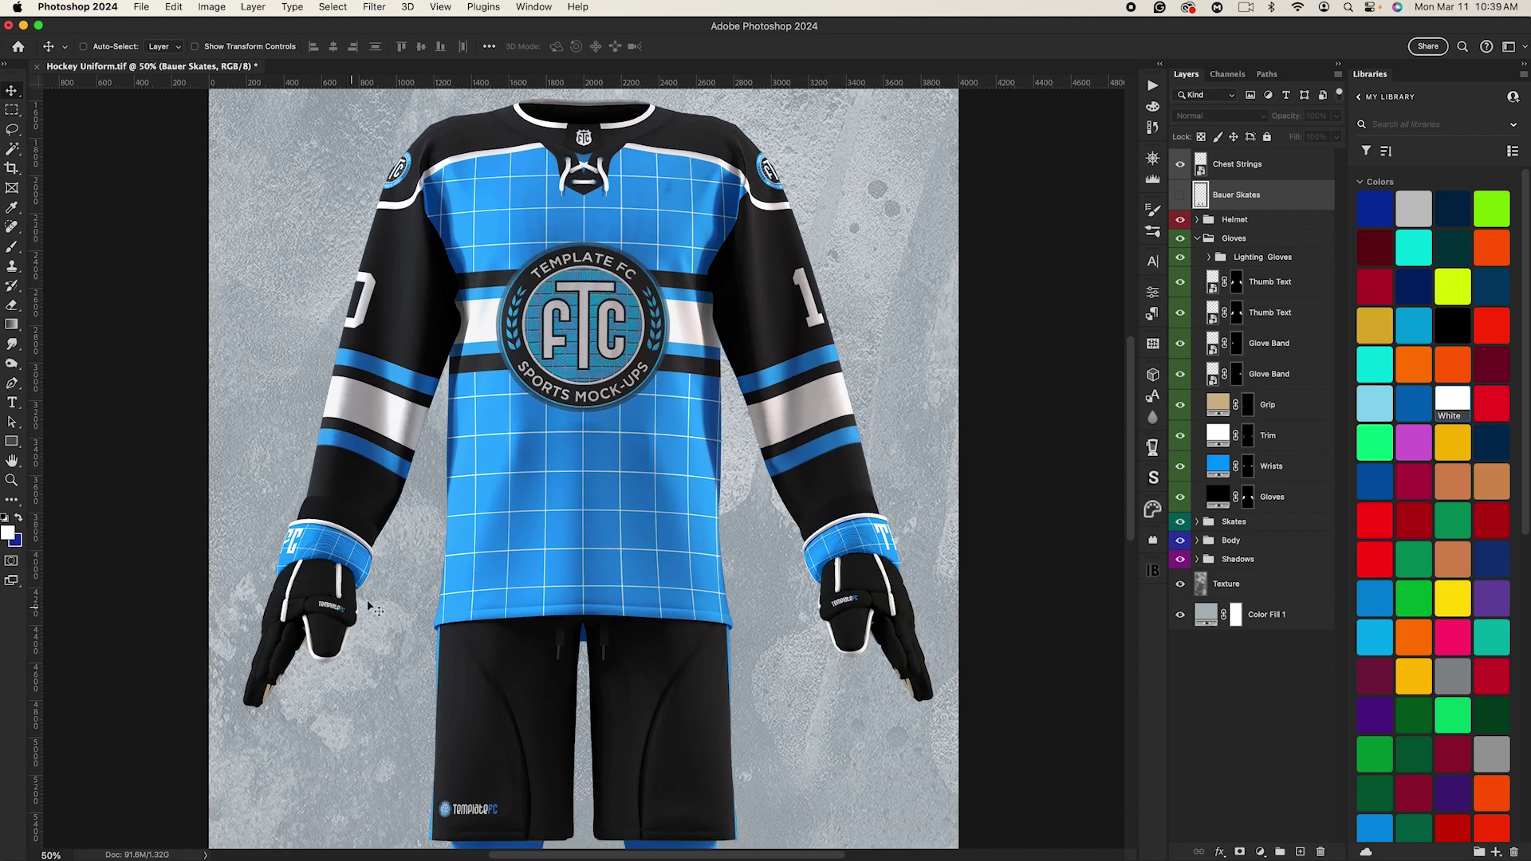
{"action": "scroll", "coordinate": [893, 563], "scroll_direction": "down", "scroll_amount": 2}
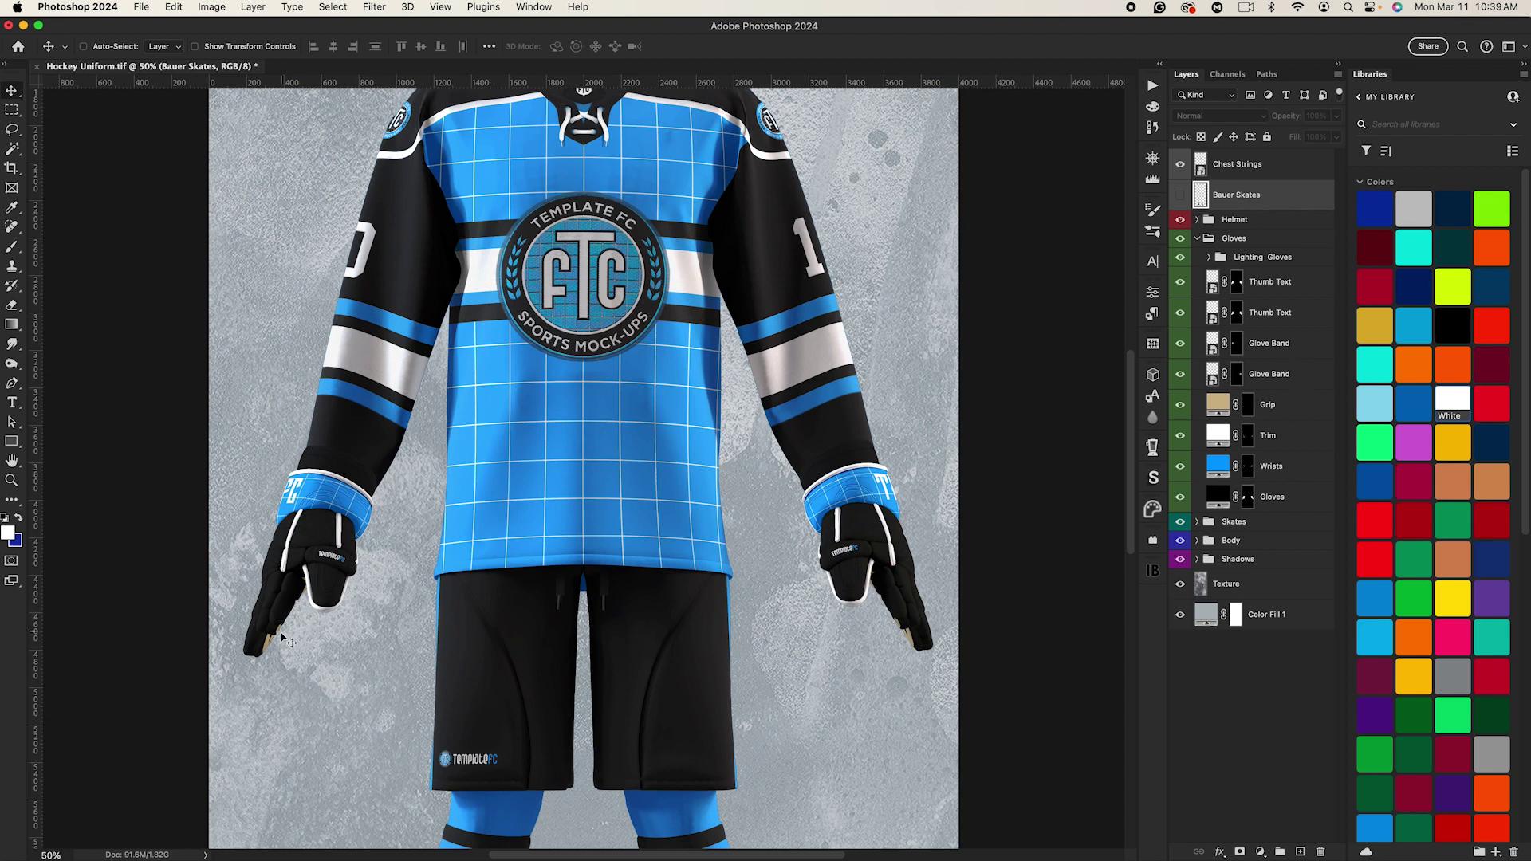
Step: Collapse the Gloves group and examine the color layers inside the Skates group, collapsing that group again
{"action": "left_click", "coordinate": [1198, 238]}
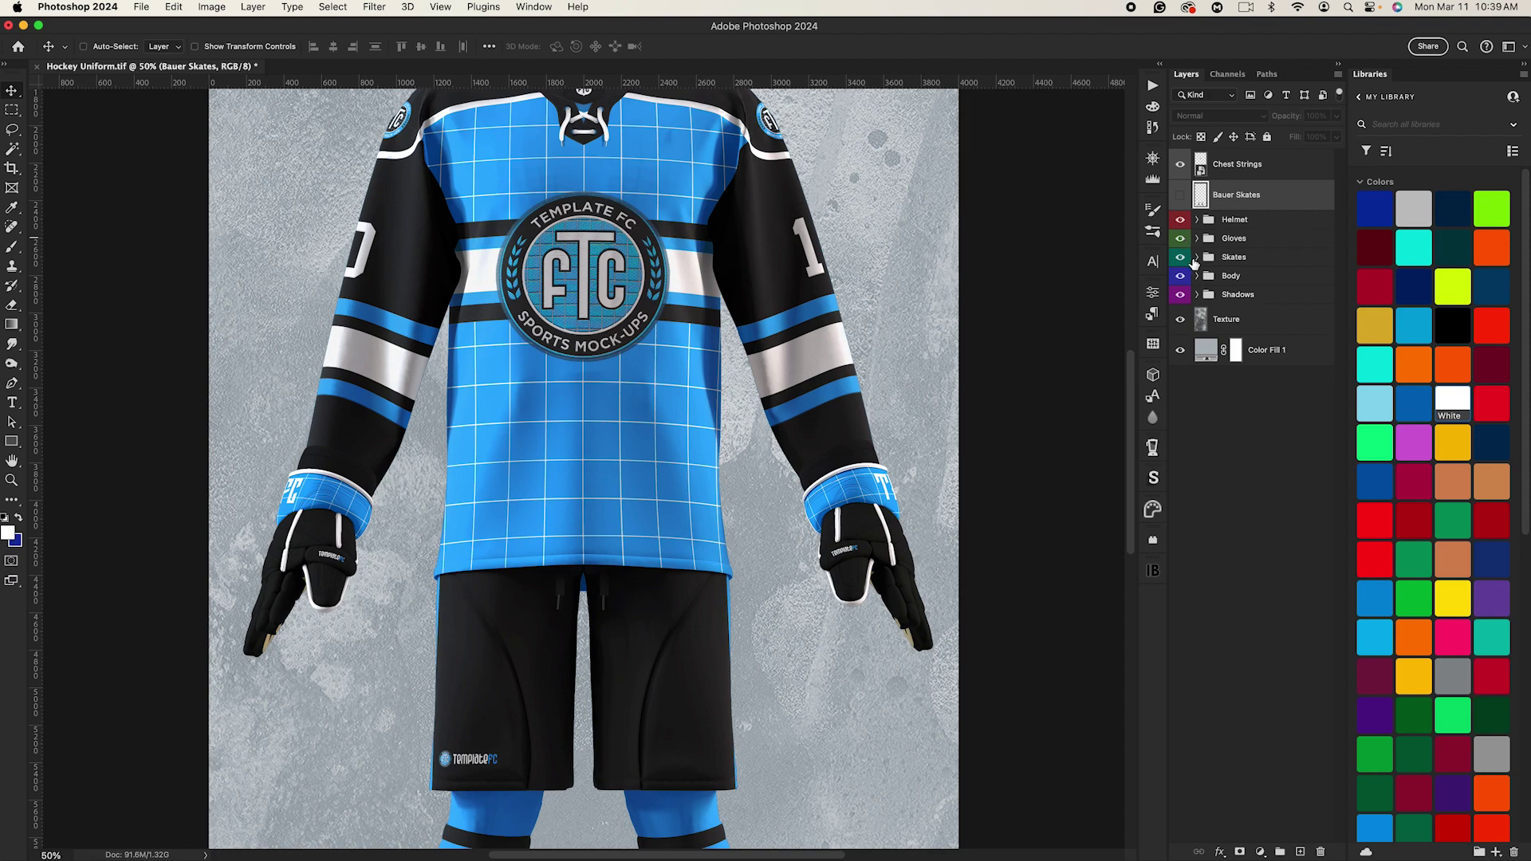
{"action": "scroll", "coordinate": [849, 363], "scroll_direction": "down", "scroll_amount": 5}
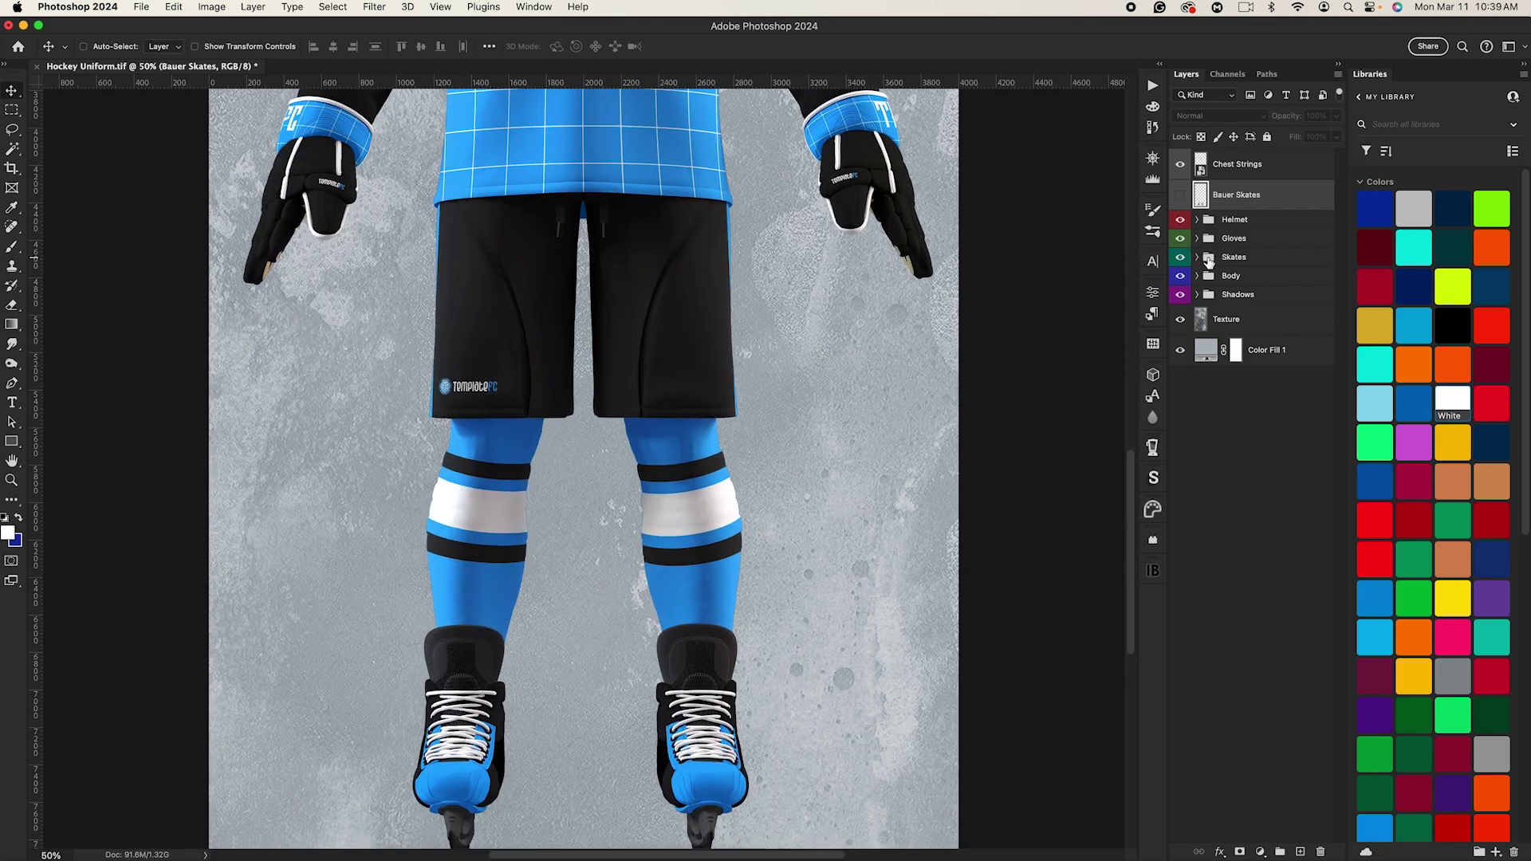
{"action": "left_click", "coordinate": [1197, 258]}
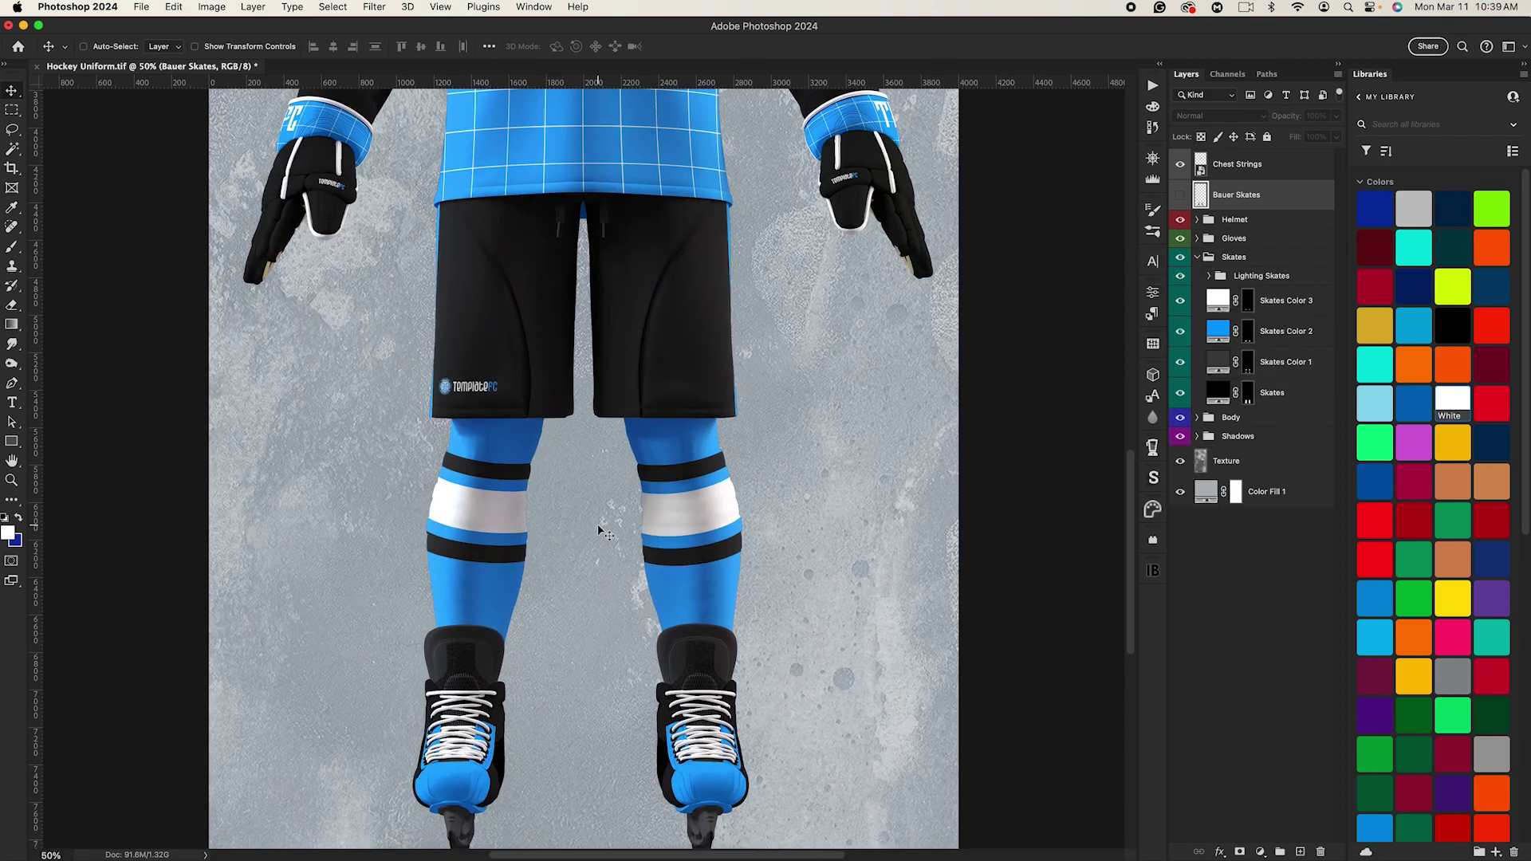
{"action": "scroll", "coordinate": [598, 523], "scroll_direction": "down", "scroll_amount": 1}
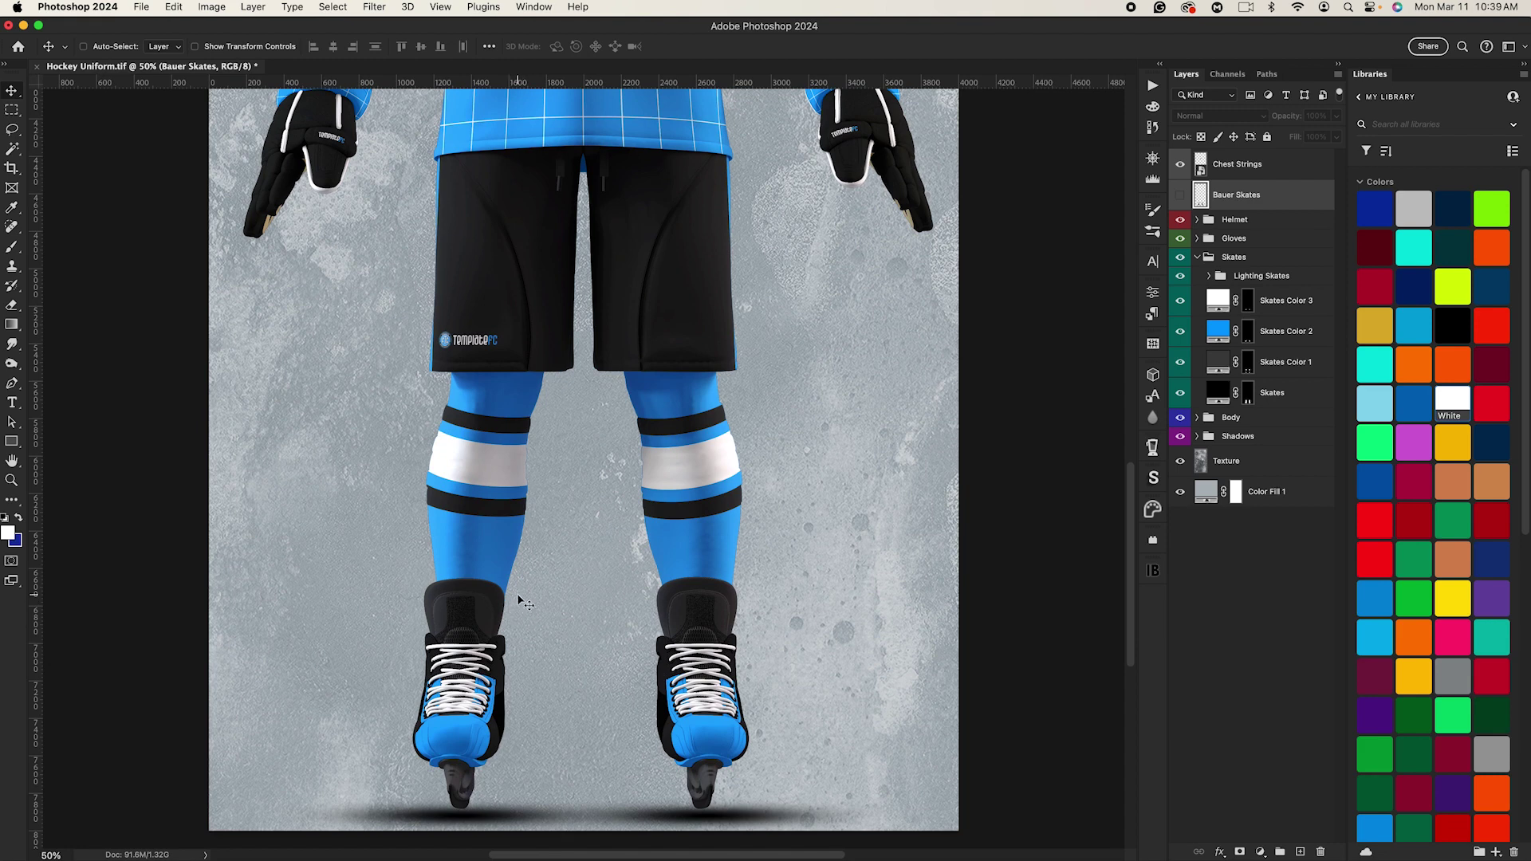
{"action": "left_click", "coordinate": [1197, 257]}
Step: Preview the uniform with the Helmet, Gloves and Skates groups all hidden, and show the three groups again
{"action": "key", "text": "super+0"}
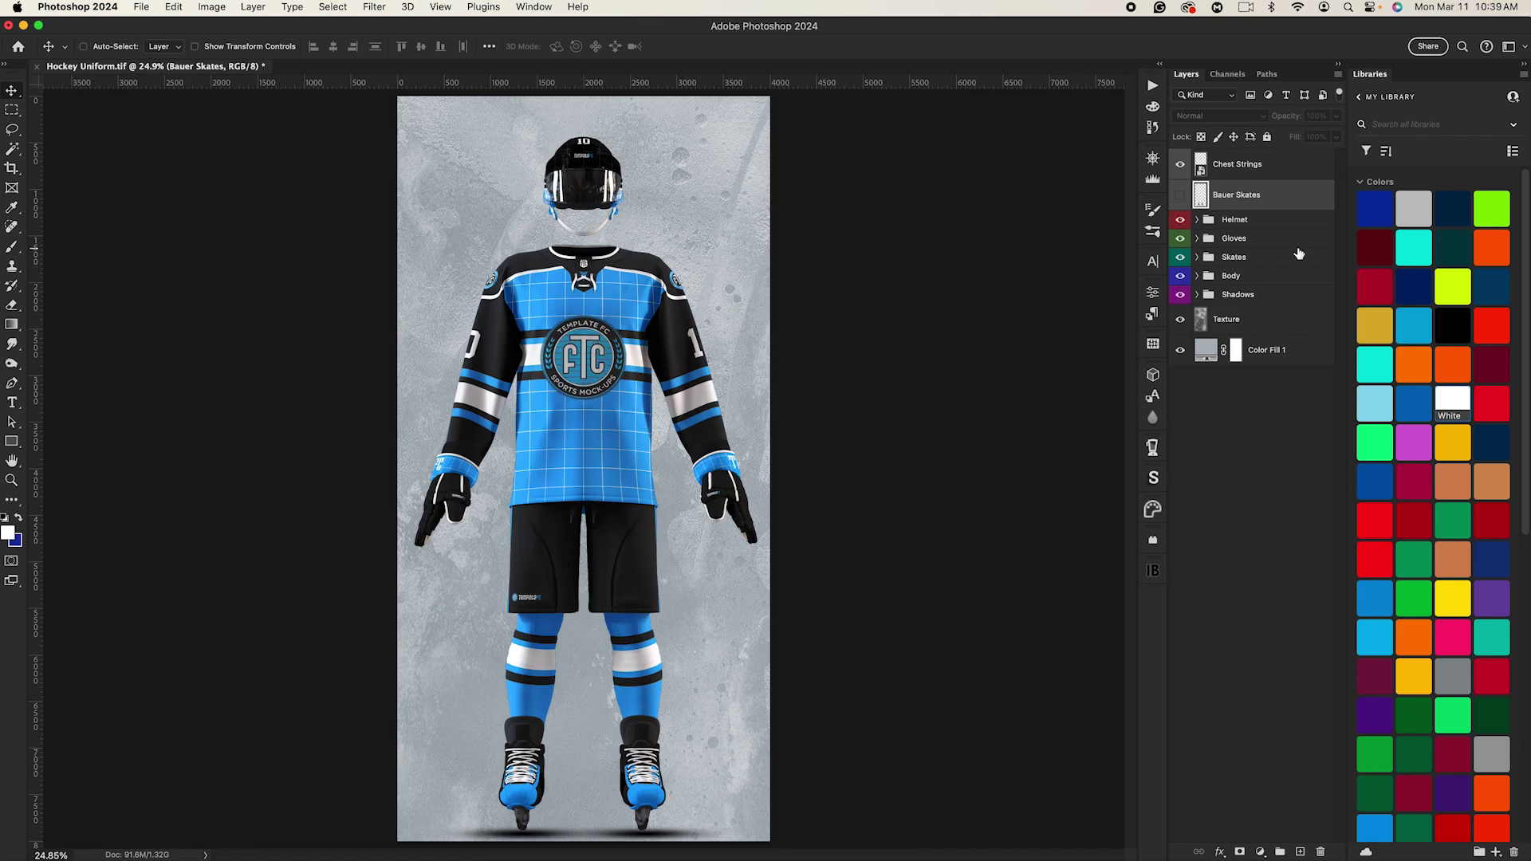
{"action": "left_click_drag", "start_coordinate": [1180, 226], "coordinate": [1178, 256]}
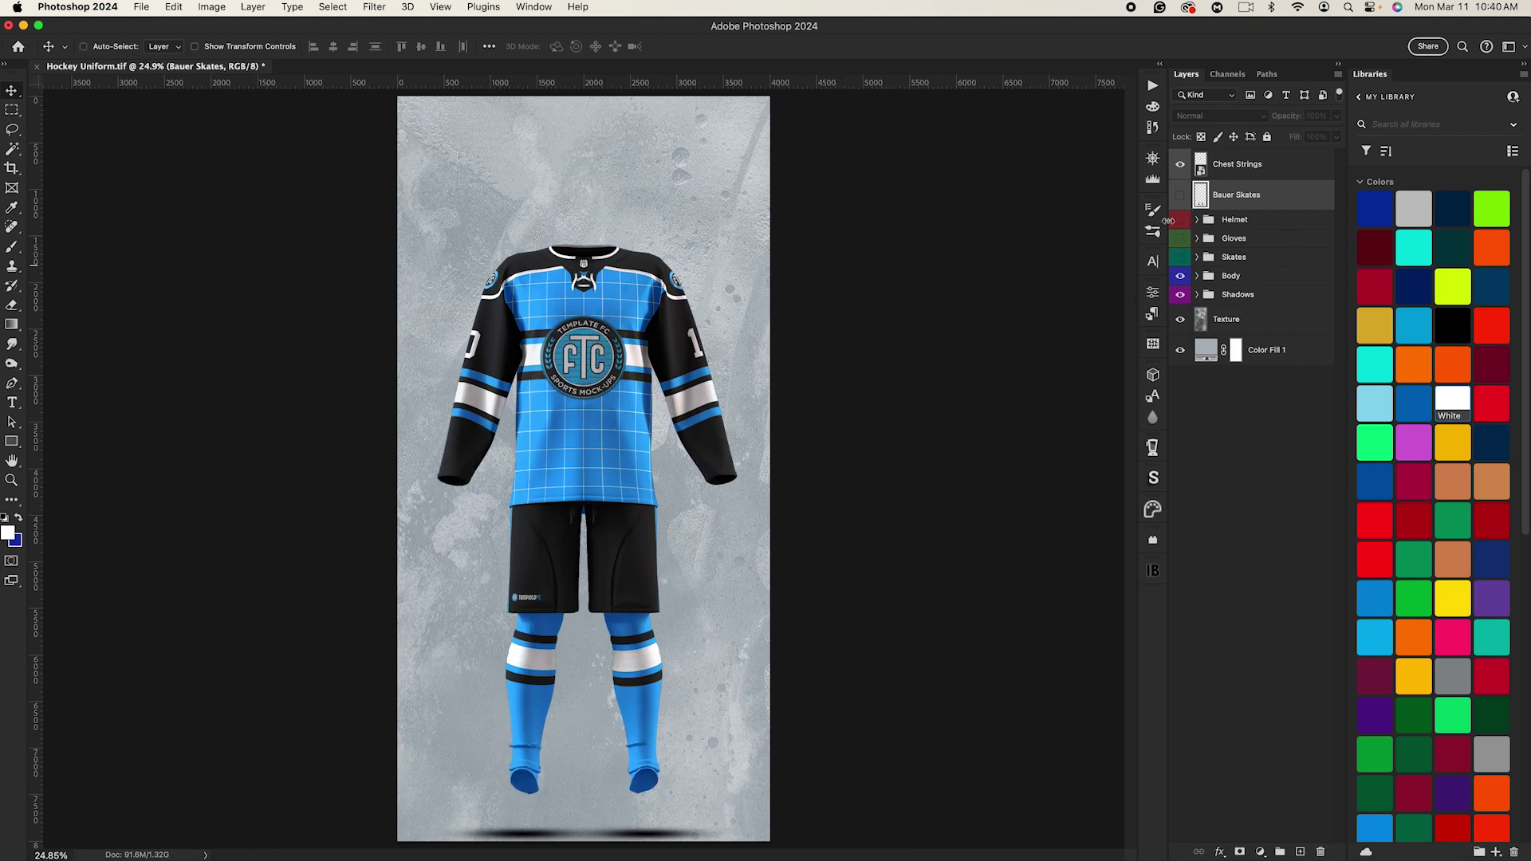
{"action": "left_click_drag", "start_coordinate": [1180, 221], "coordinate": [1181, 258]}
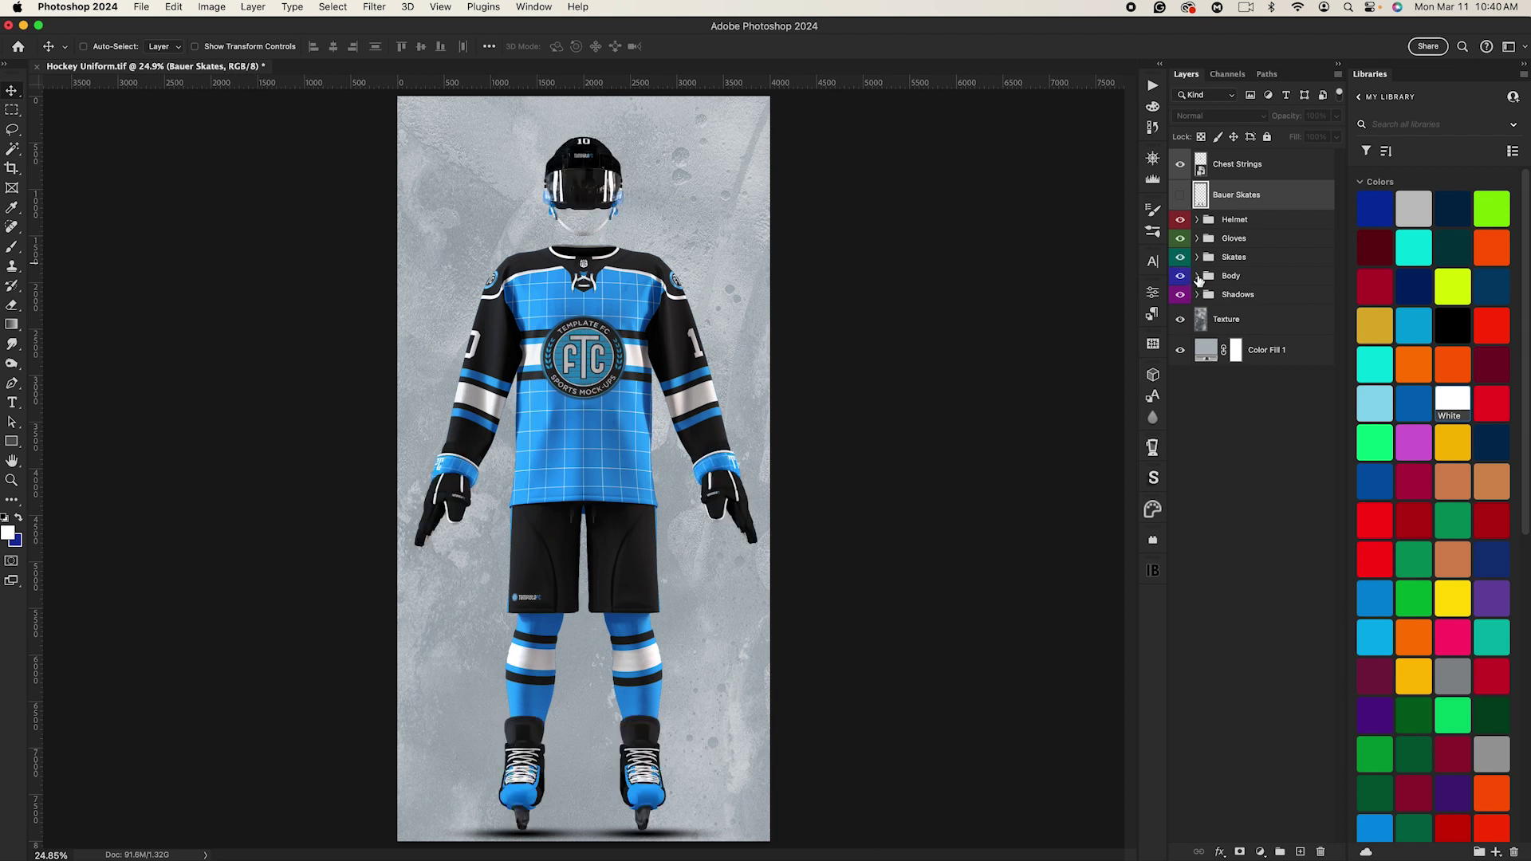
Step: Expand the Body group and its Shirt subgroup, and open the Body smart object for editing
{"action": "left_click", "coordinate": [1198, 276]}
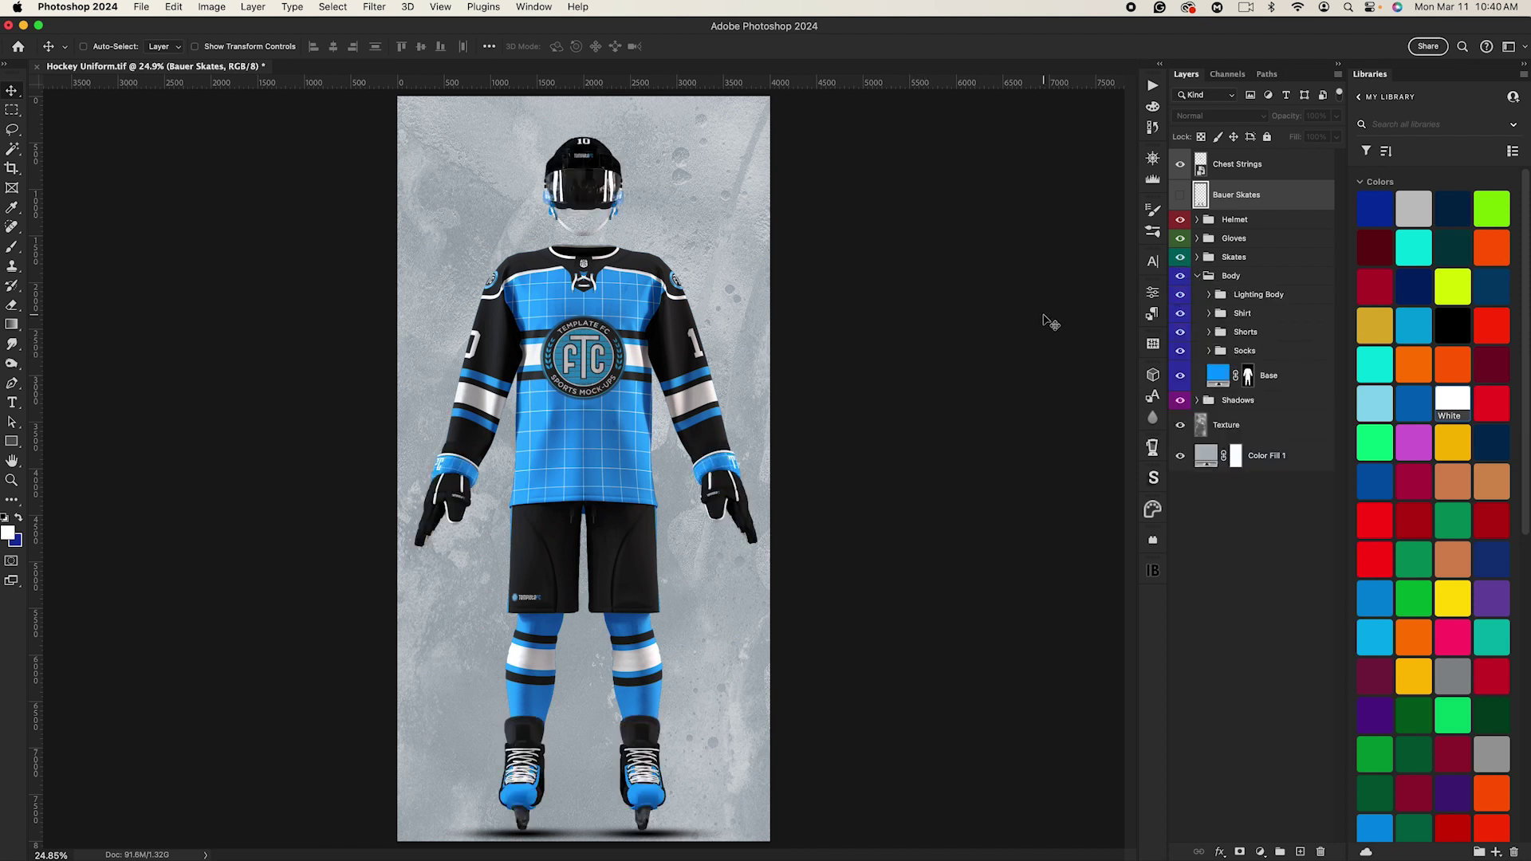
{"action": "left_click", "coordinate": [1209, 313]}
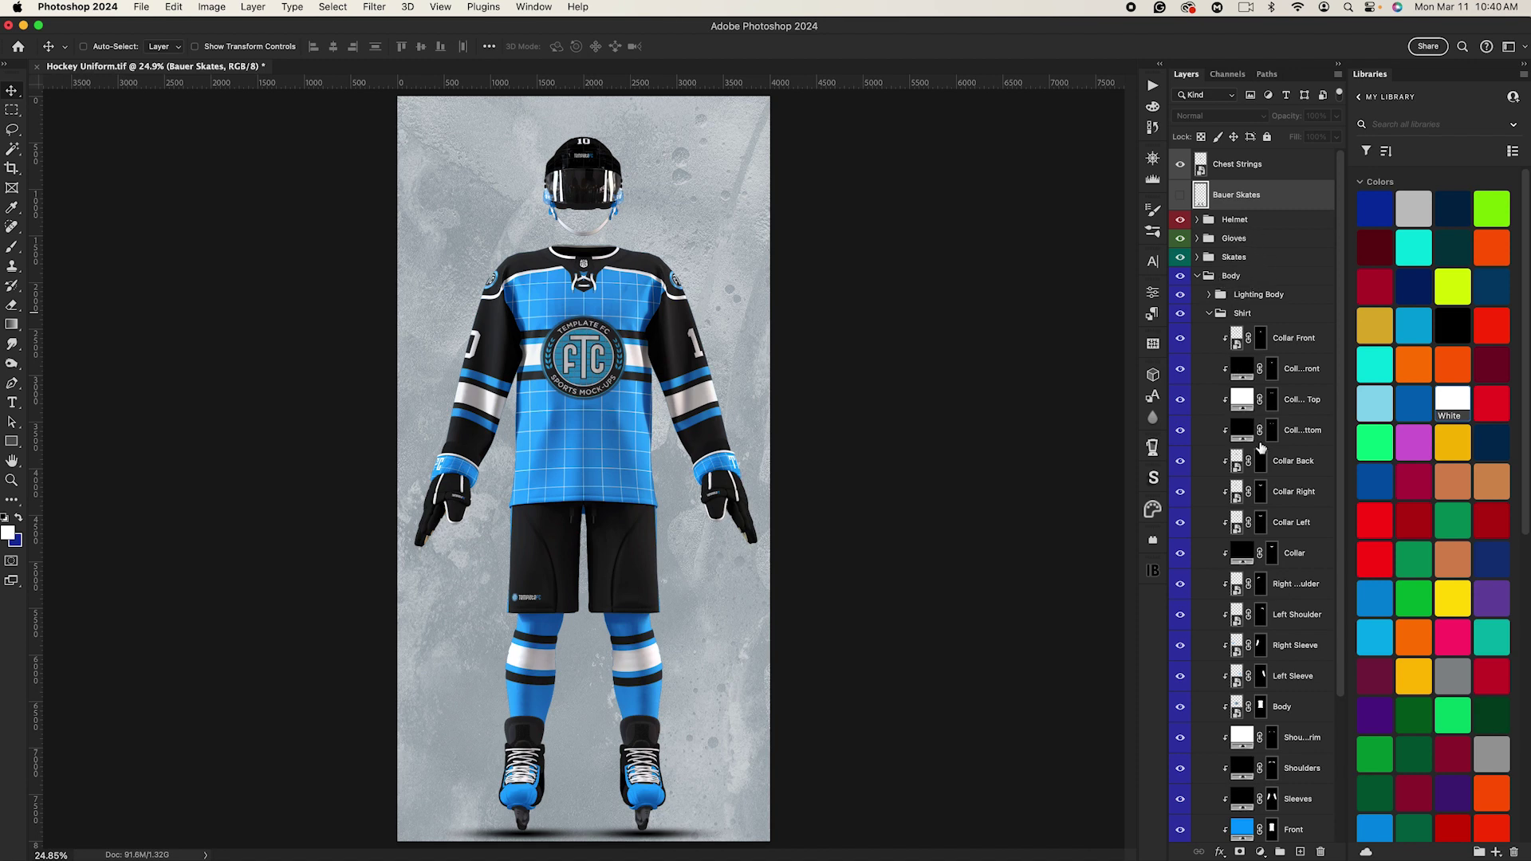
{"action": "scroll", "coordinate": [1260, 455], "scroll_direction": "down", "scroll_amount": 3}
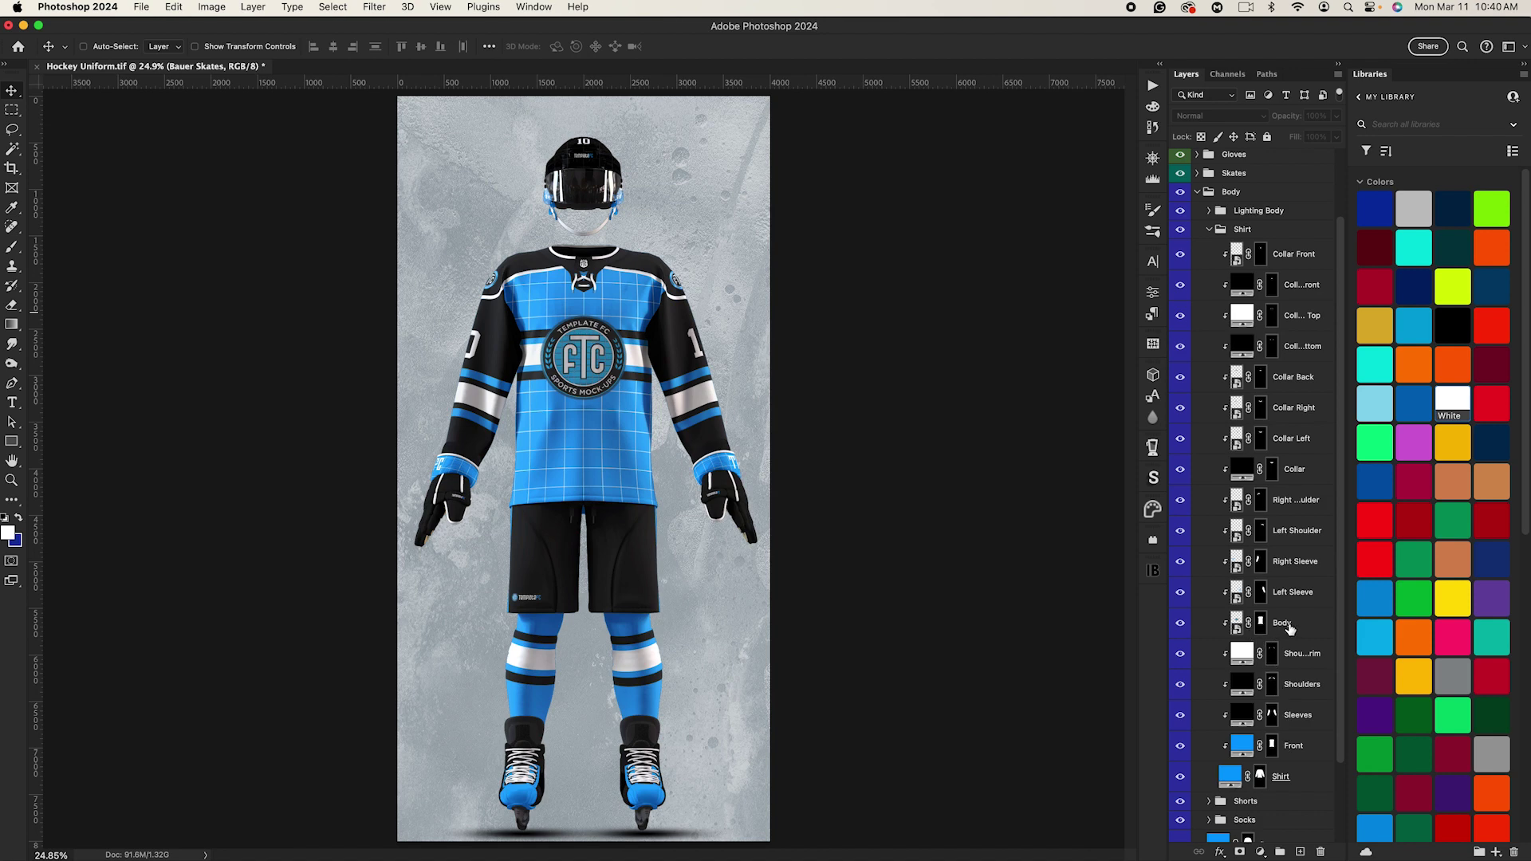
{"action": "left_click", "coordinate": [1237, 627]}
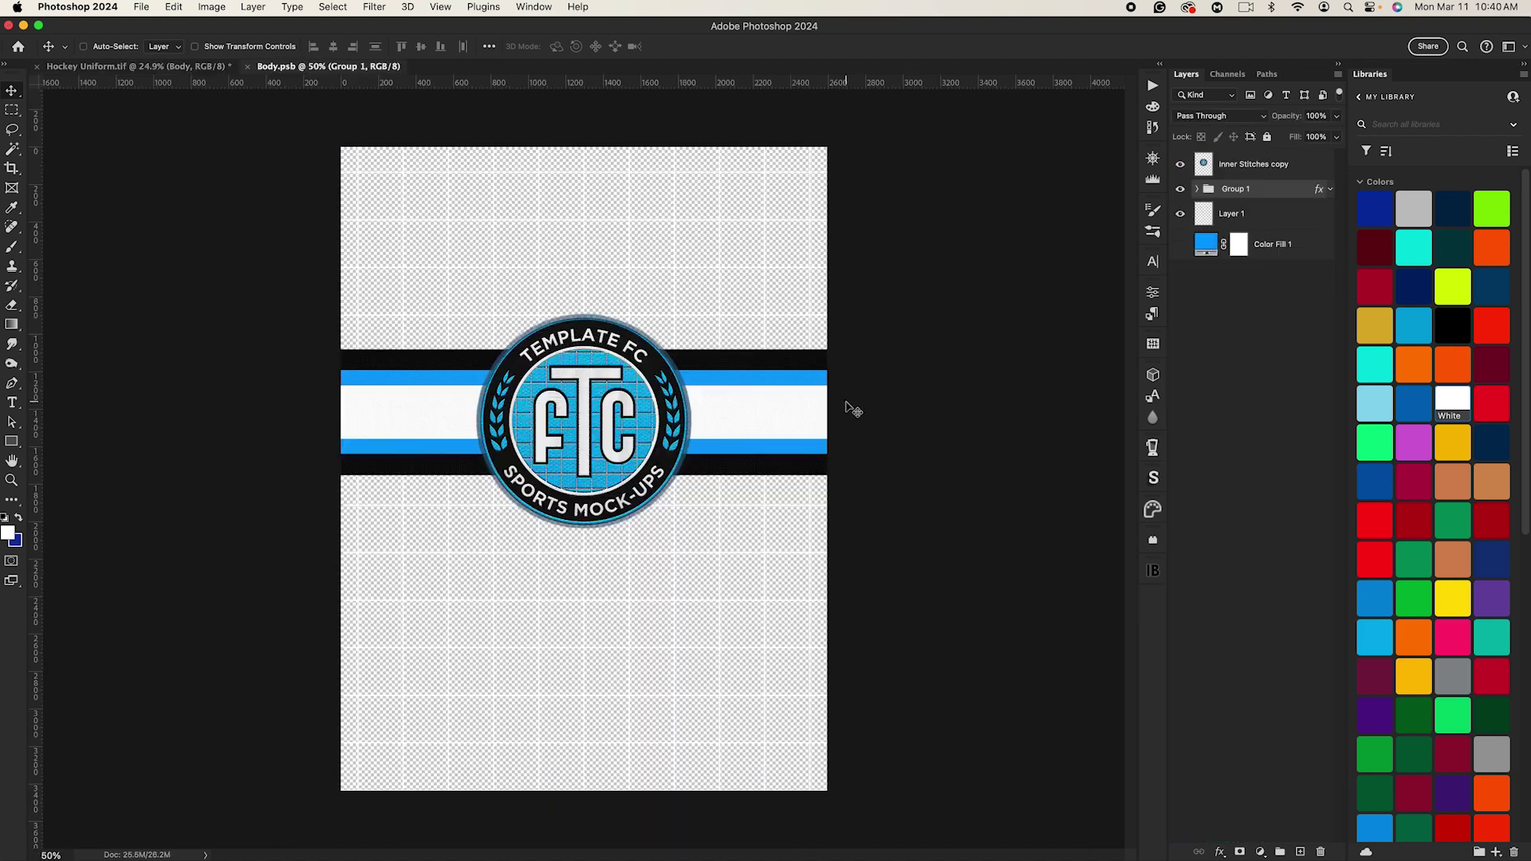
Step: Get the round Boston Bruins "B" logo from its Wikipedia page in Chrome and paste it above Inner Stitches copy in Photoshop's Body.psb
{"action": "left_click", "coordinate": [1221, 163]}
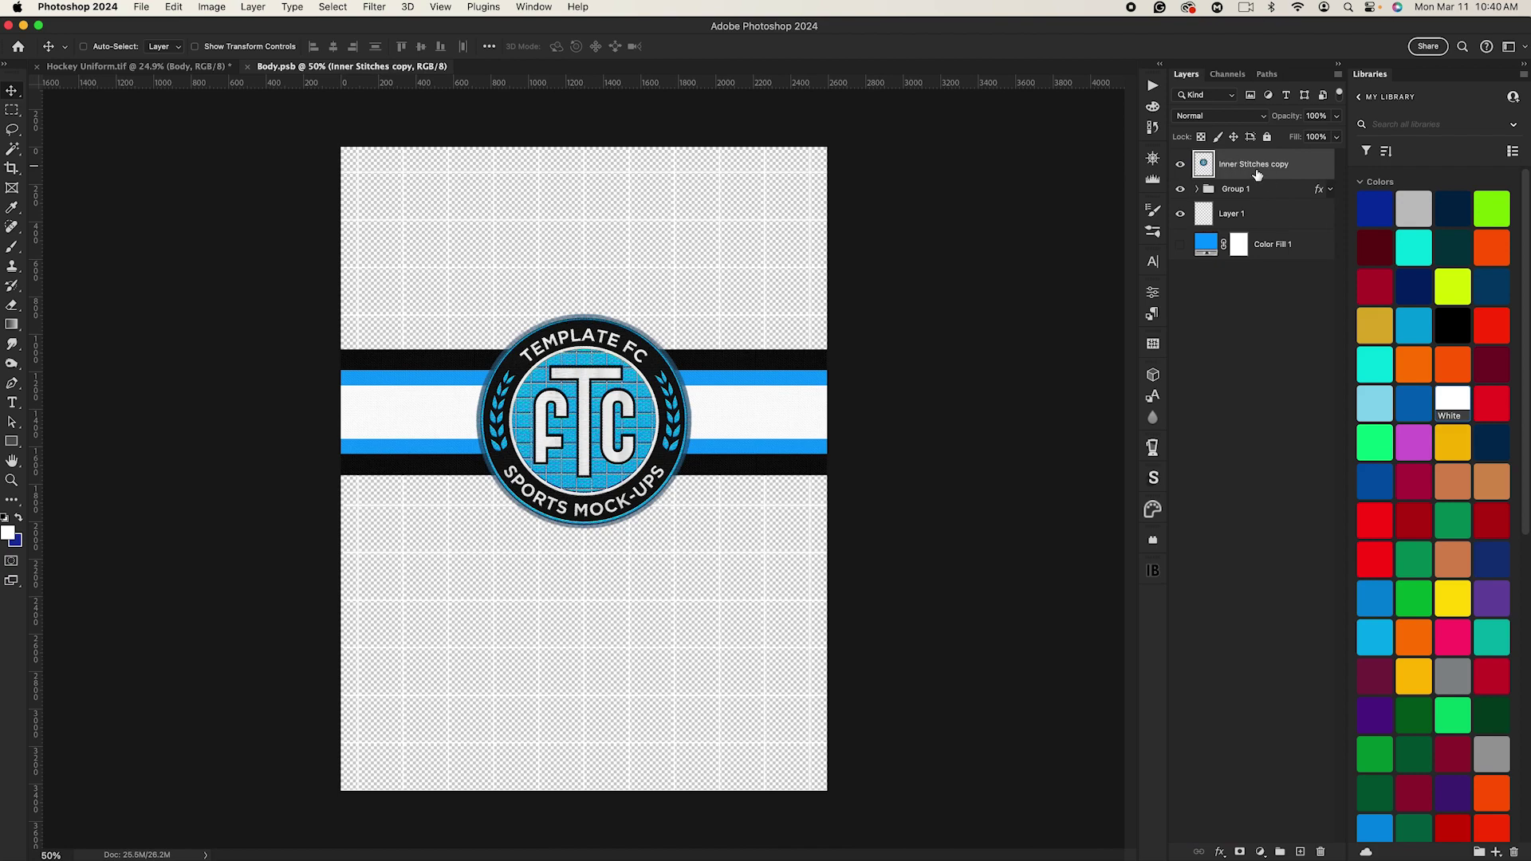
{"action": "key", "text": "super+Tab"}
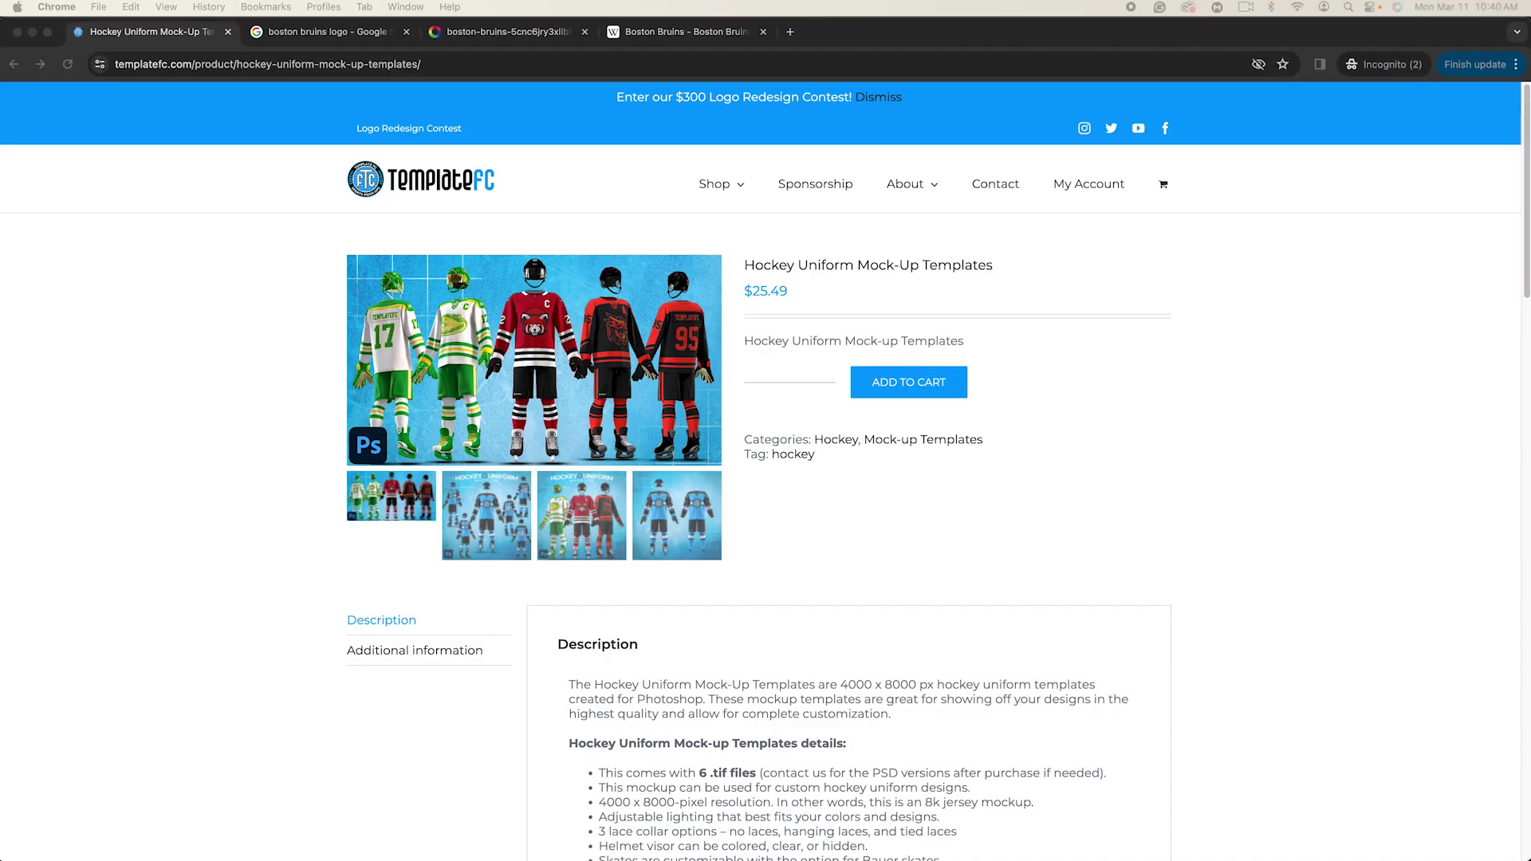
{"action": "left_click", "coordinate": [314, 35]}
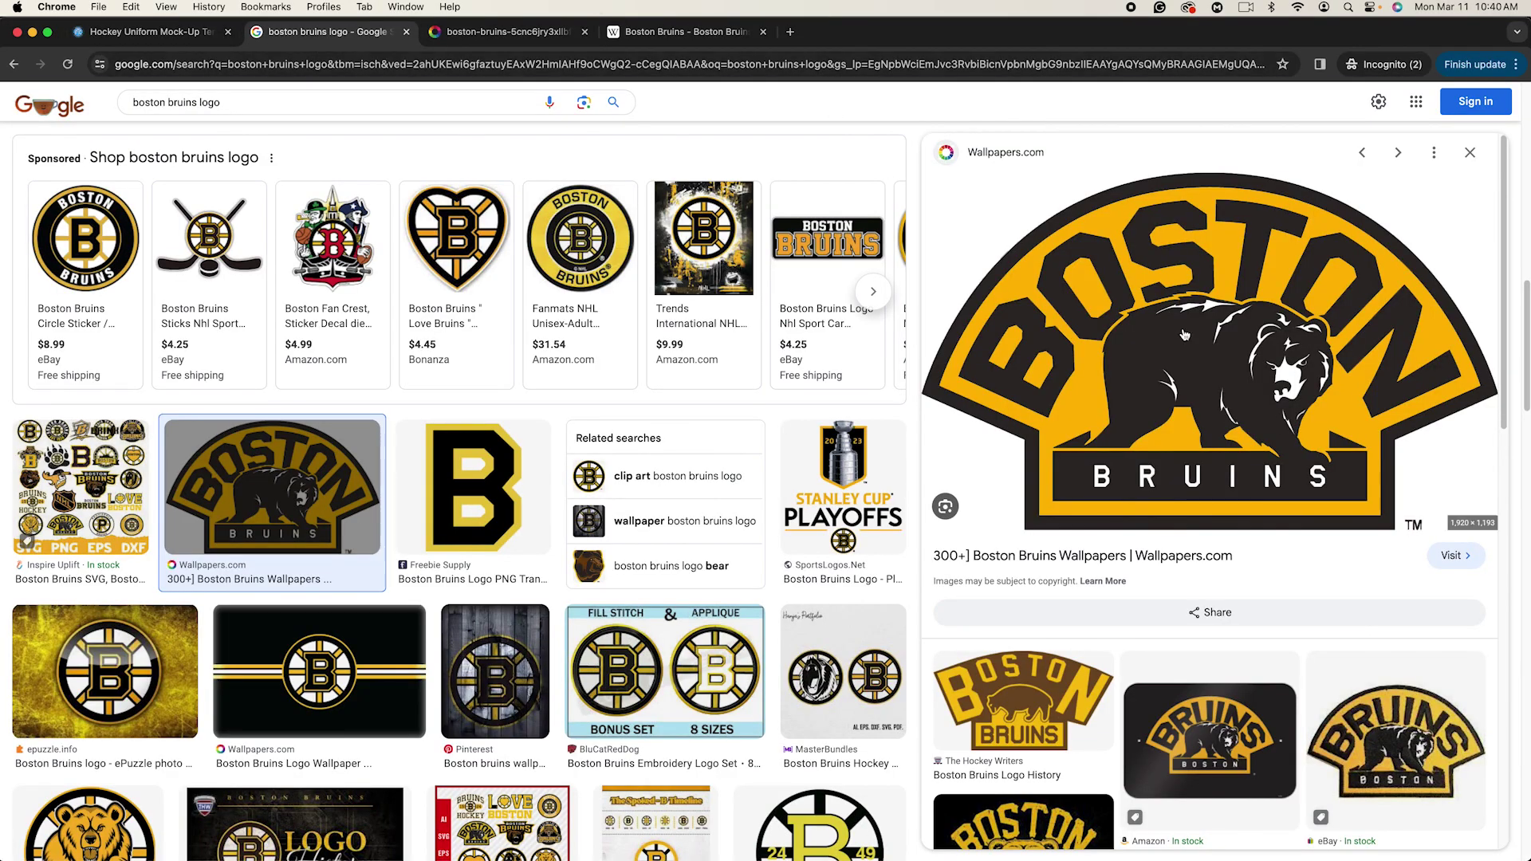
{"action": "left_click", "coordinate": [560, 36]}
{"action": "left_click", "coordinate": [656, 36]}
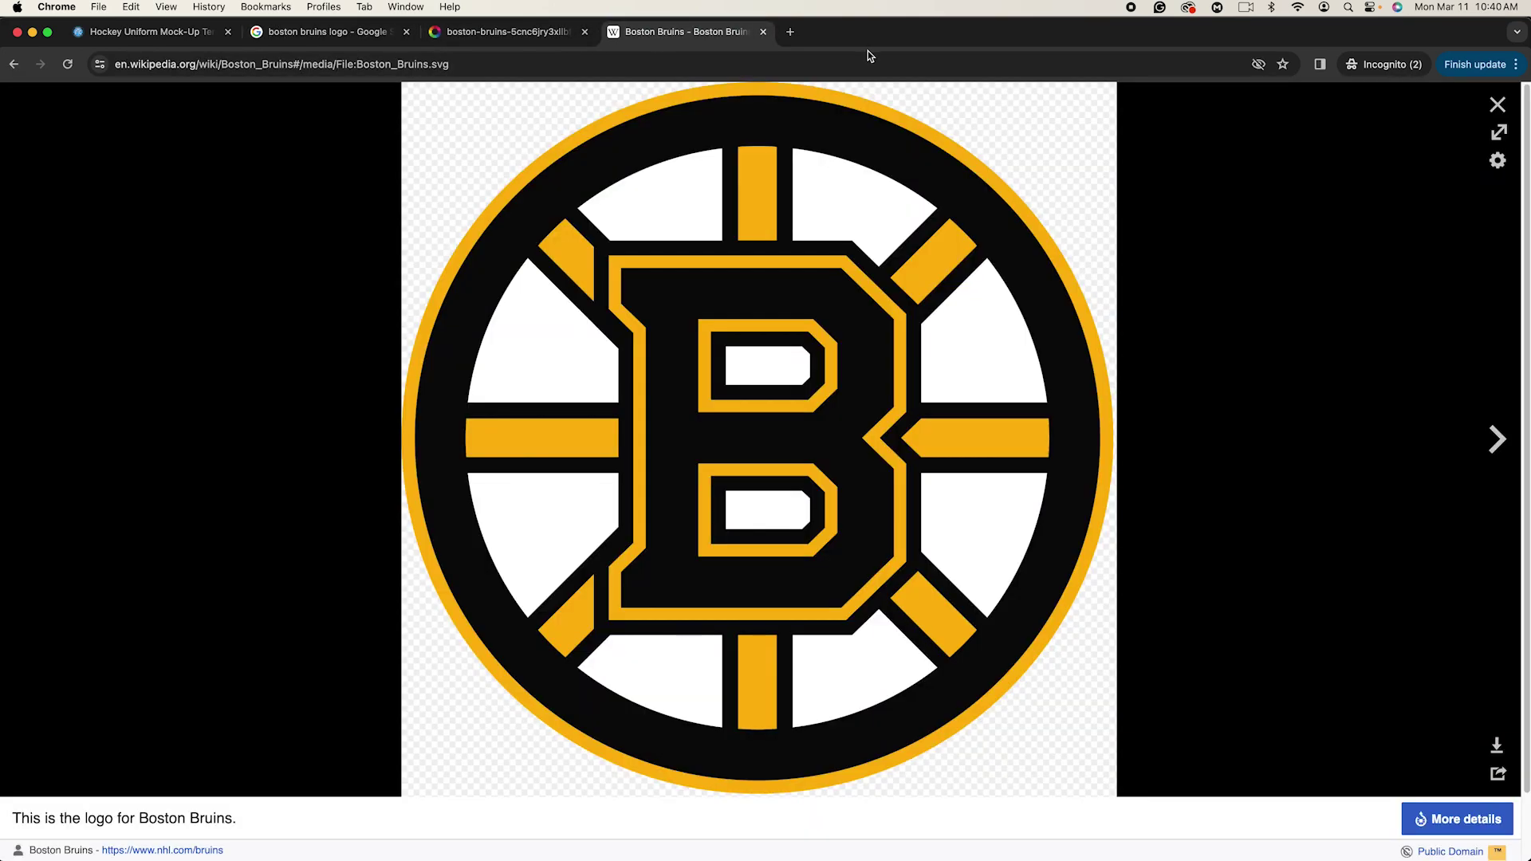
{"action": "key", "text": "super+Tab"}
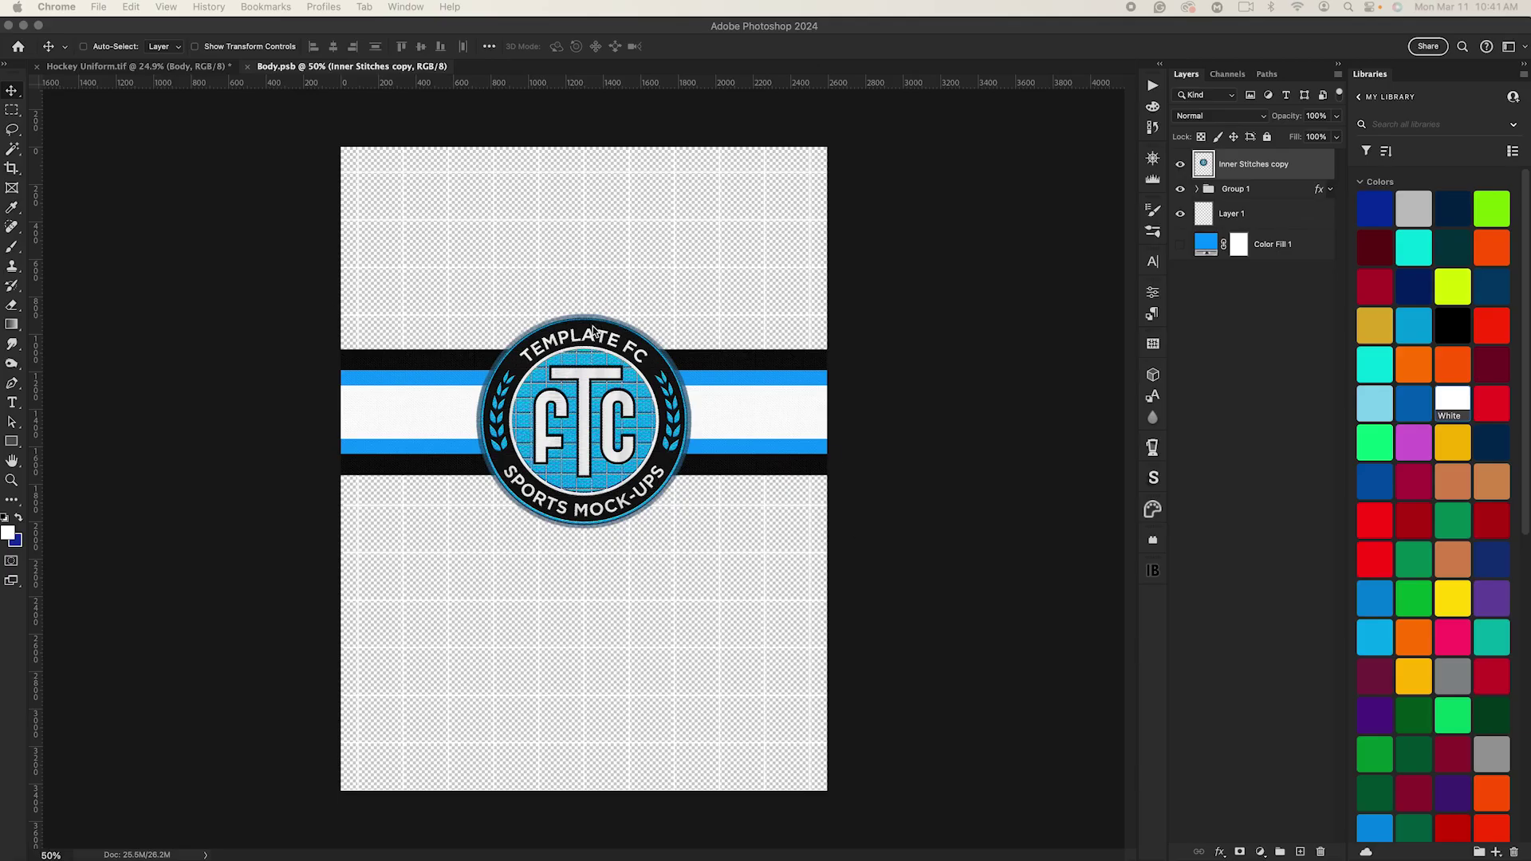
{"action": "key", "text": "super+v"}
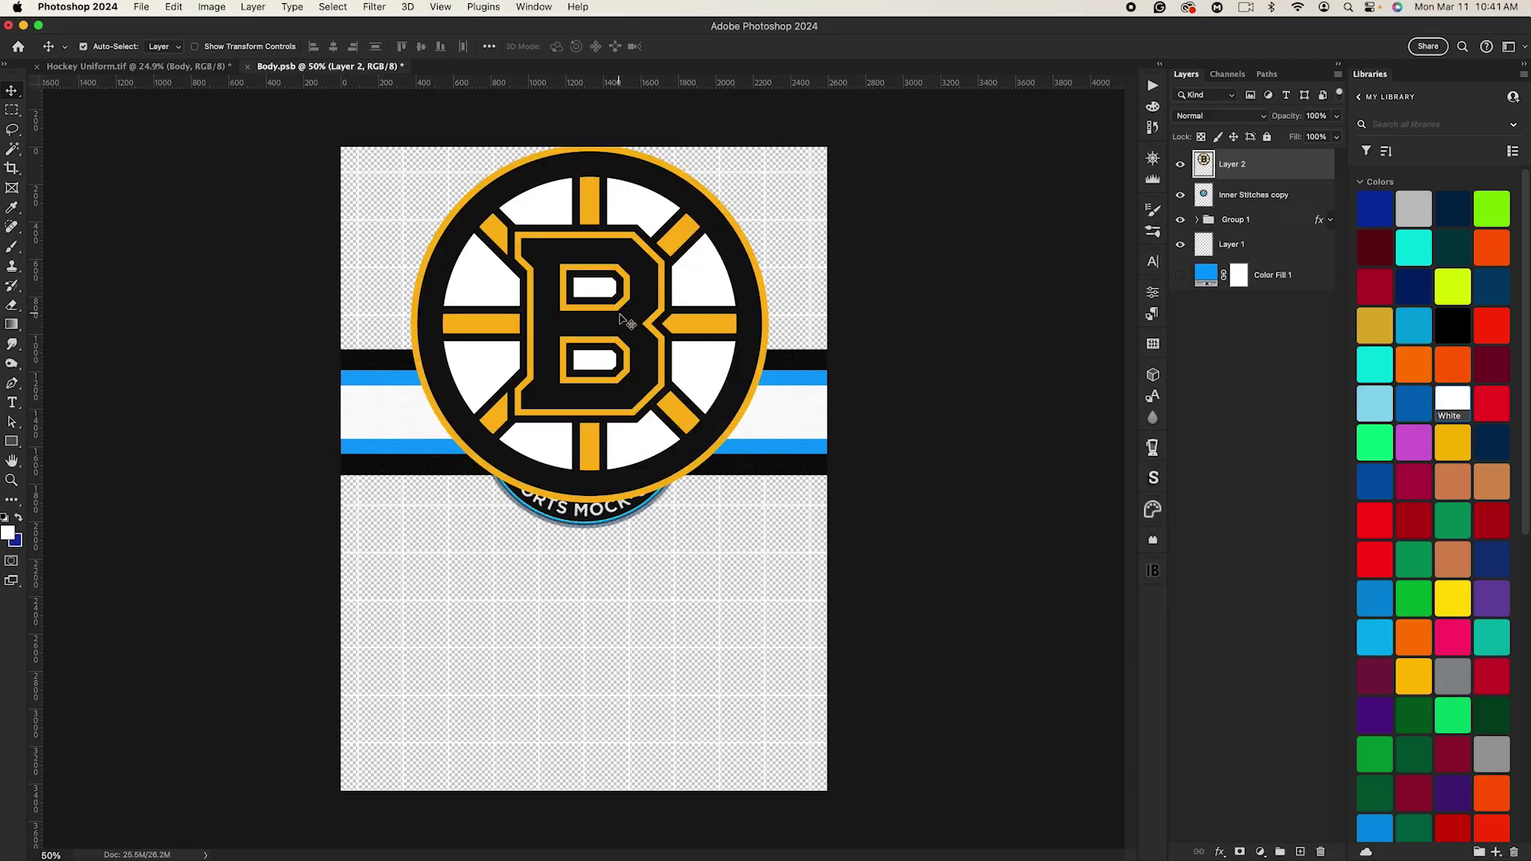
Step: Center the pasted Bruins logo horizontally on the canvas and scale it to about 60% so it covers the TemplateFC crest
{"action": "key", "text": "super+a"}
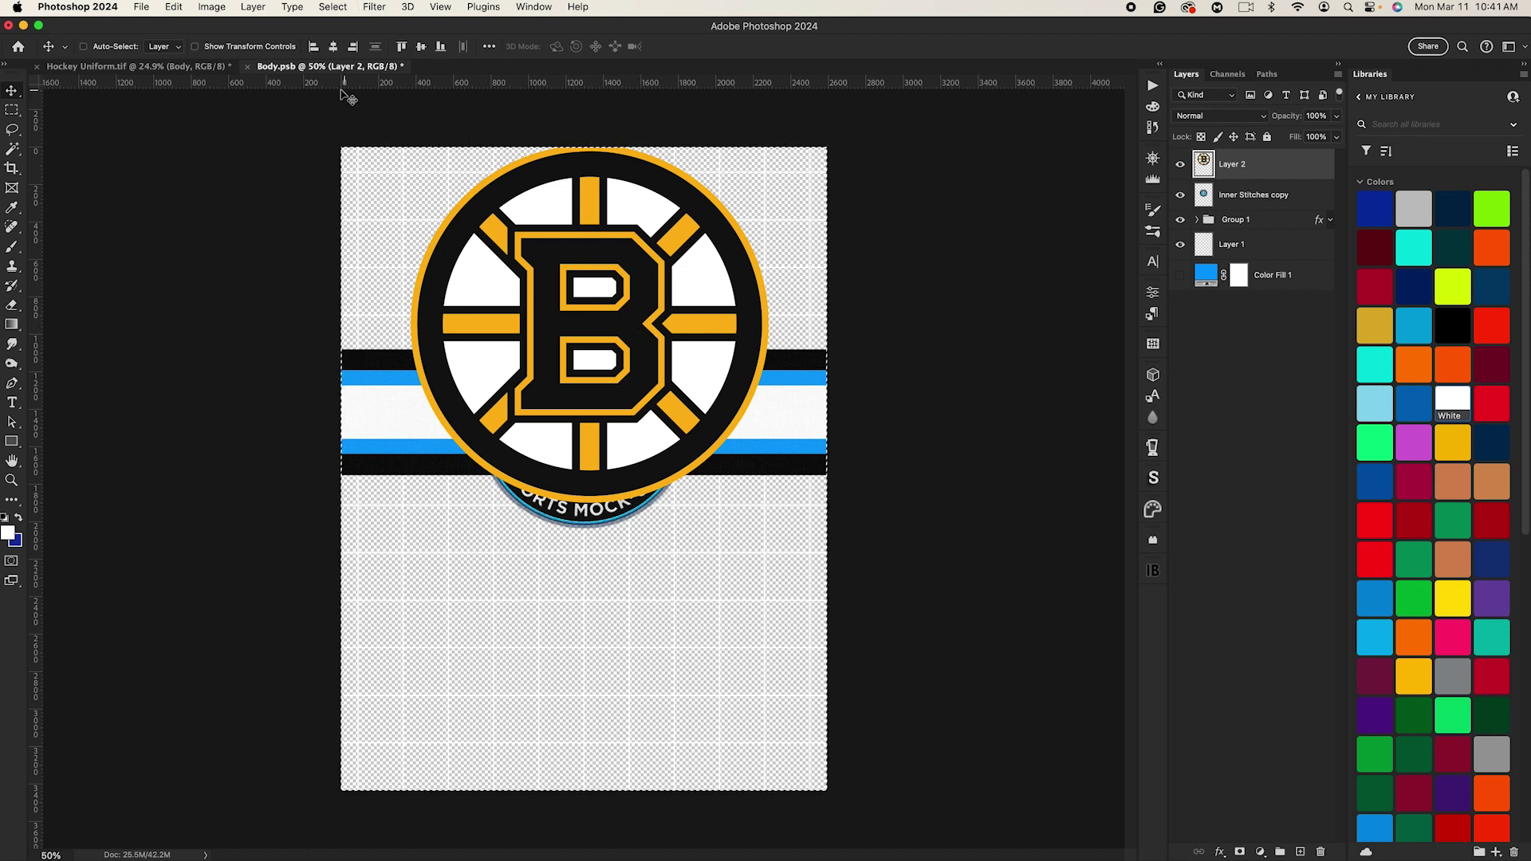
{"action": "left_click", "coordinate": [334, 48]}
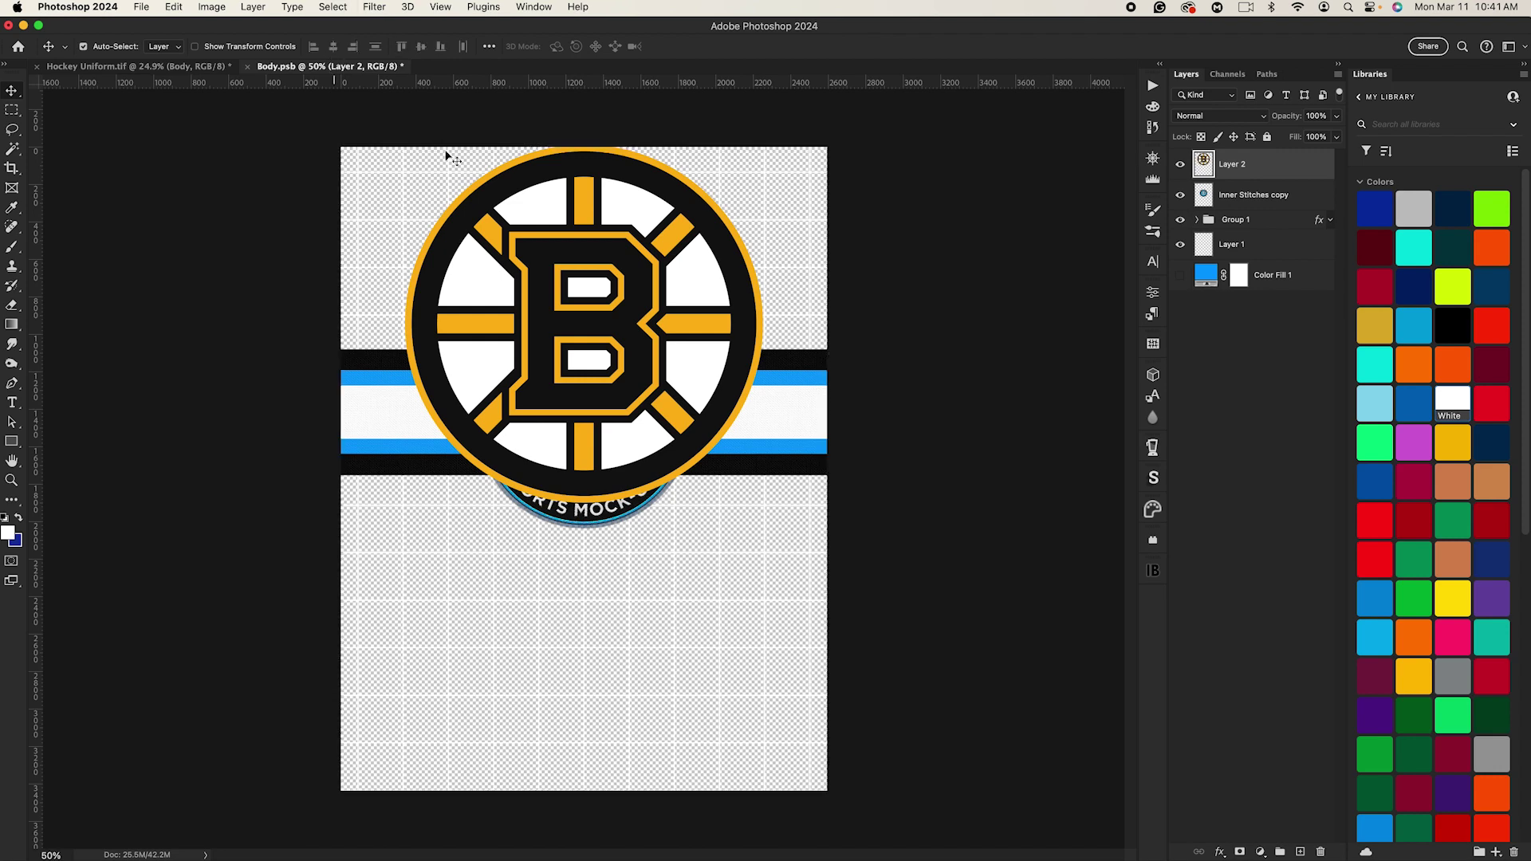
{"action": "key", "text": "super+t"}
{"action": "left_click_drag", "start_coordinate": [614, 290], "coordinate": [612, 314]}
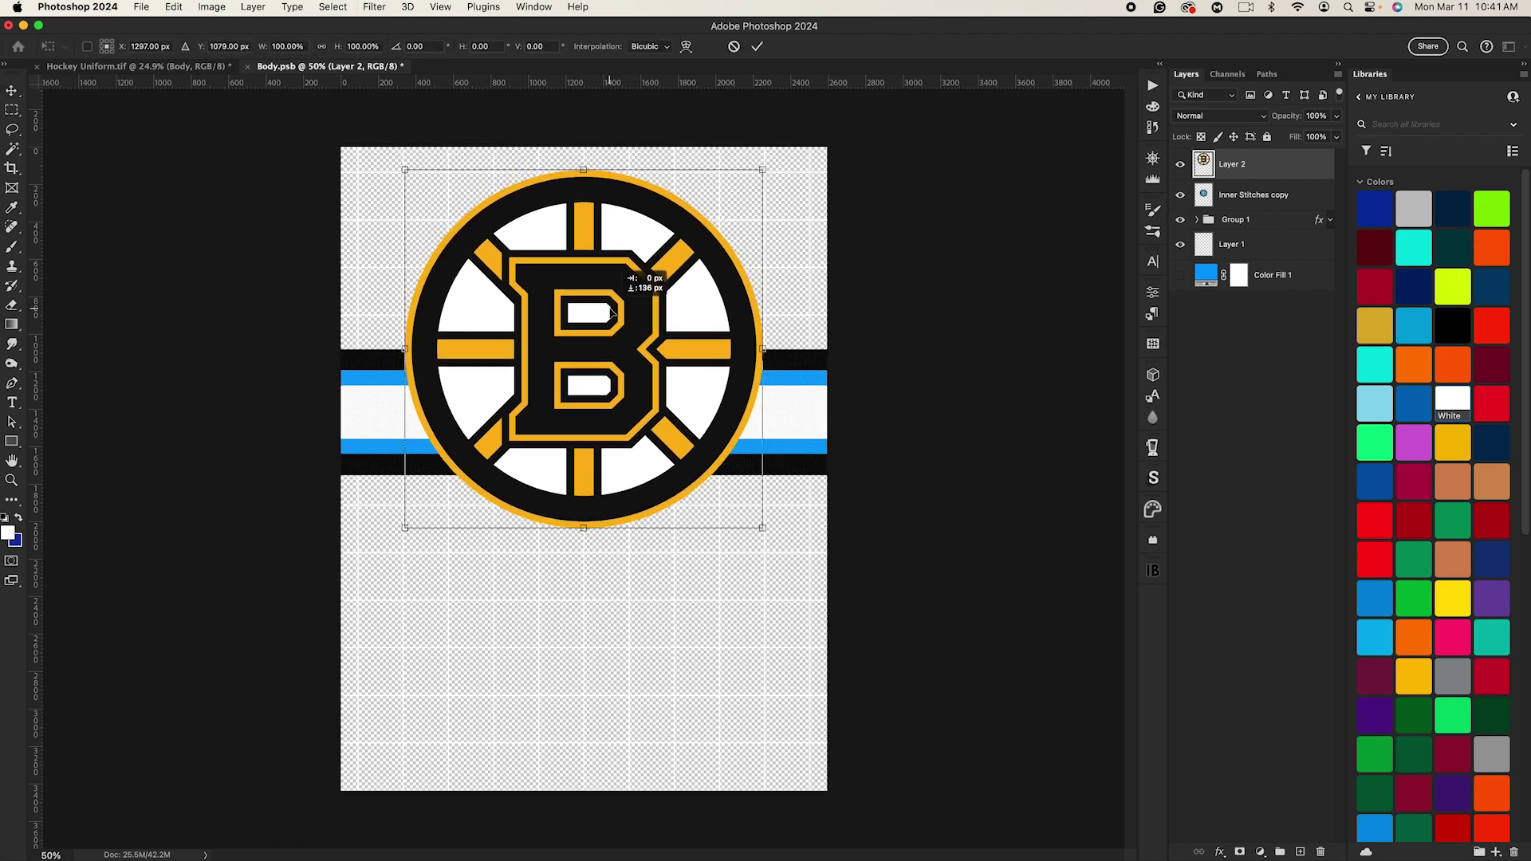
{"action": "left_click_drag", "start_coordinate": [583, 174], "coordinate": [604, 320]}
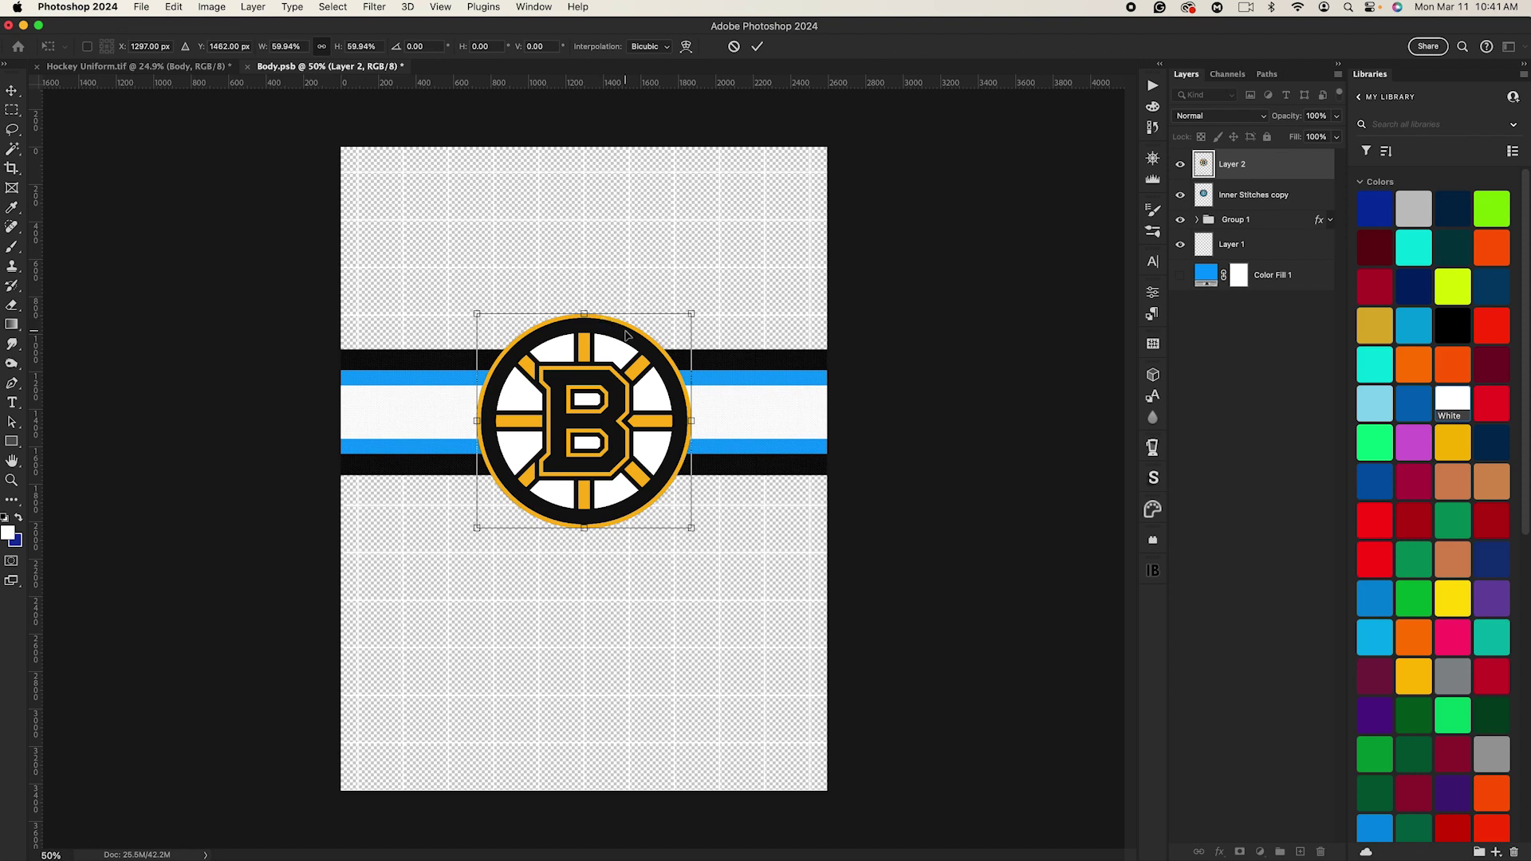
{"action": "key", "text": "Return"}
Step: Hide the pasted logo layer and examine the embroidered stitching of the TemplateFC crest up close
{"action": "left_click", "coordinate": [1181, 163]}
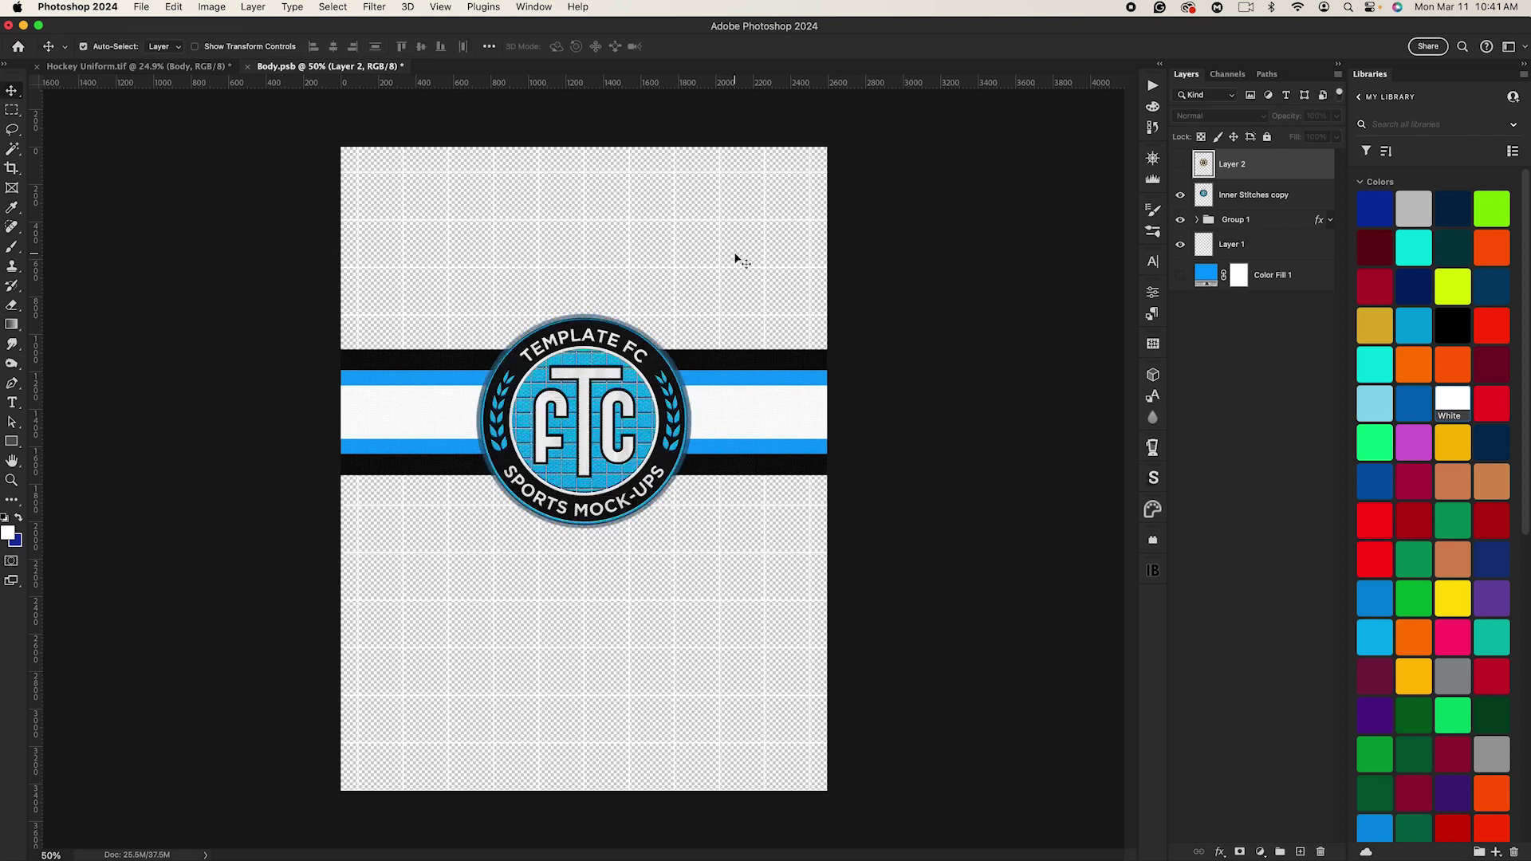
{"action": "key", "text": "super+equal"}
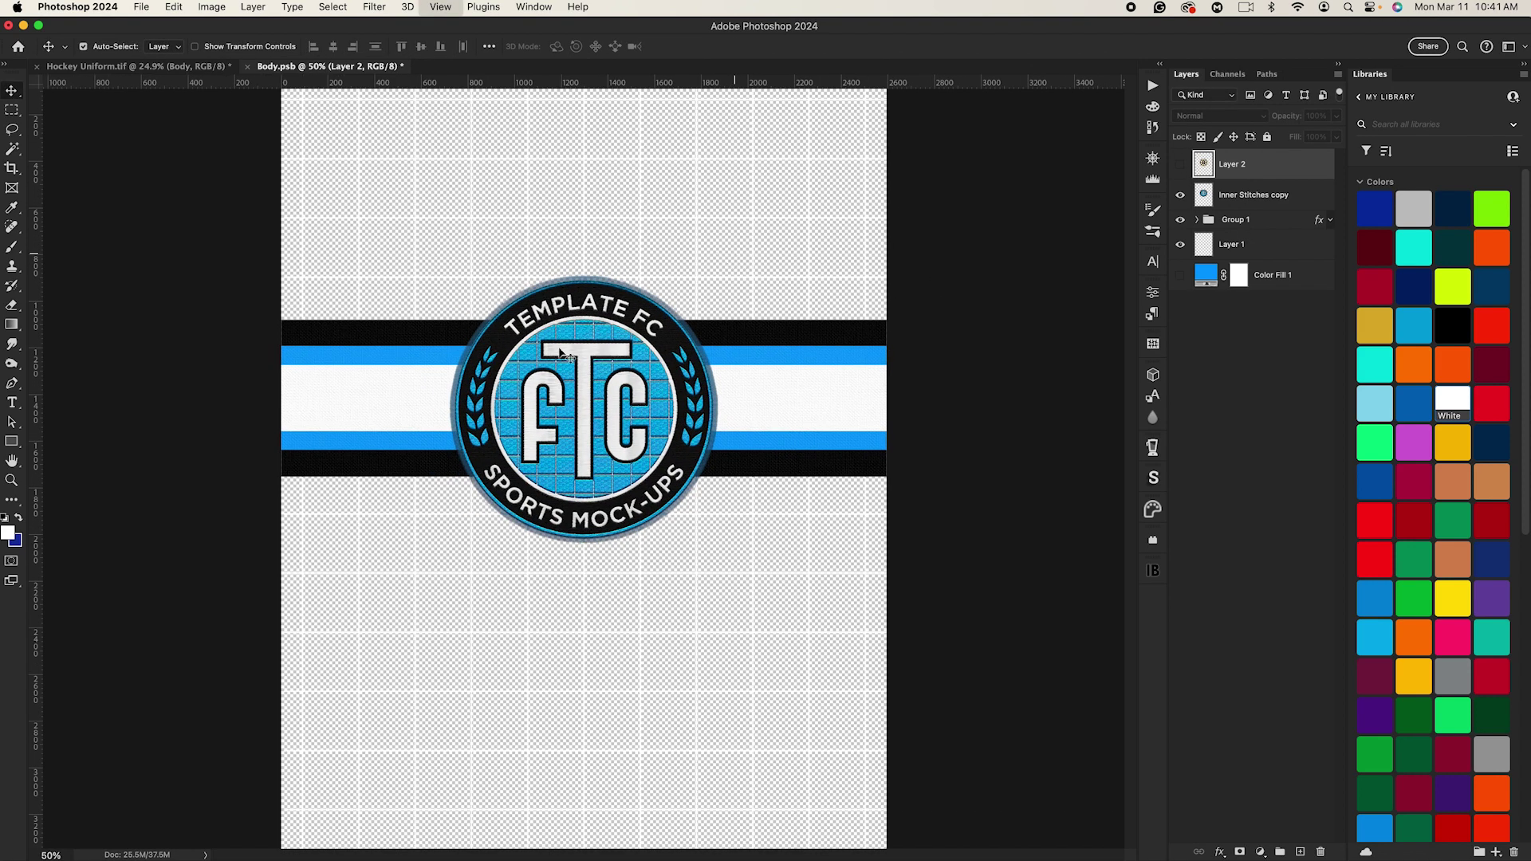
{"action": "key", "text": "super+equal"}
{"action": "key", "text": "super+equal"}
{"action": "key", "text": "super+equal"}
{"action": "scroll", "coordinate": [544, 353], "scroll_direction": "up", "scroll_amount": 5}
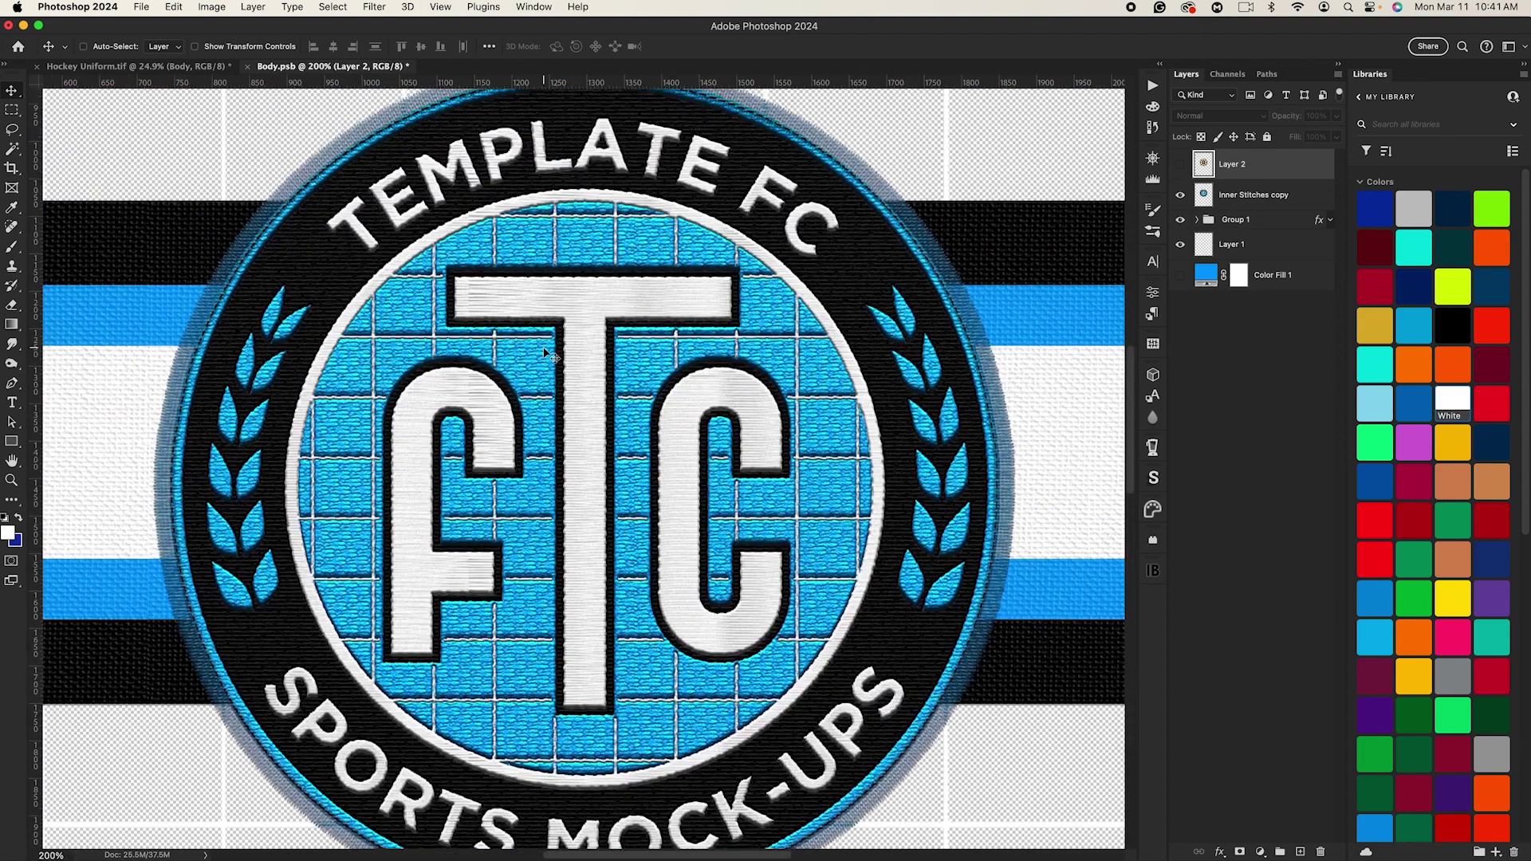
{"action": "scroll", "coordinate": [544, 352], "scroll_direction": "up", "scroll_amount": 2}
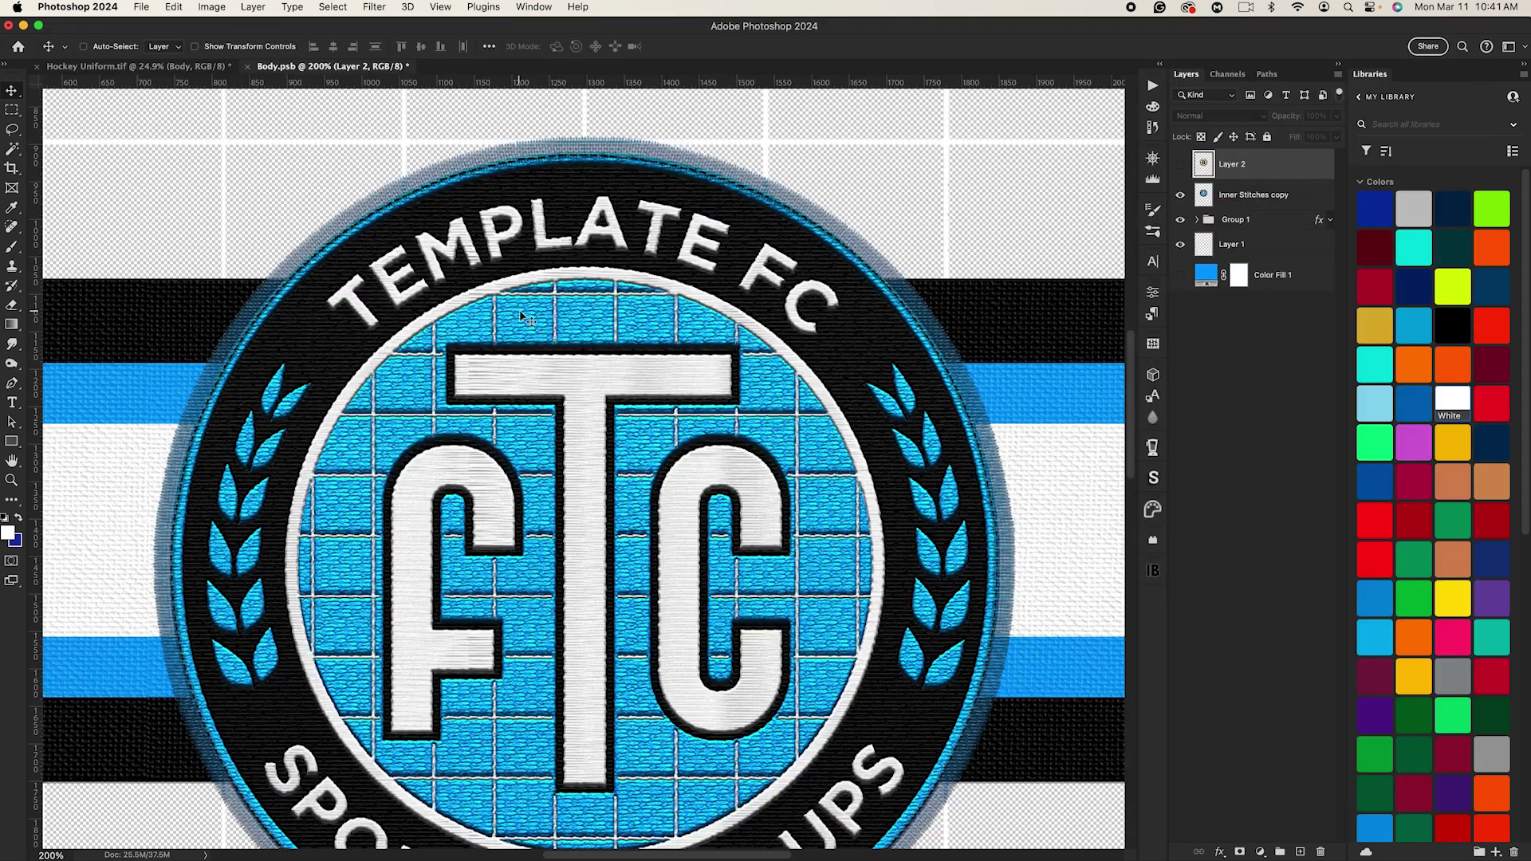
Step: Show the Bruins logo layer again and hide the Inner Stitches copy layer
{"action": "left_click", "coordinate": [1181, 164]}
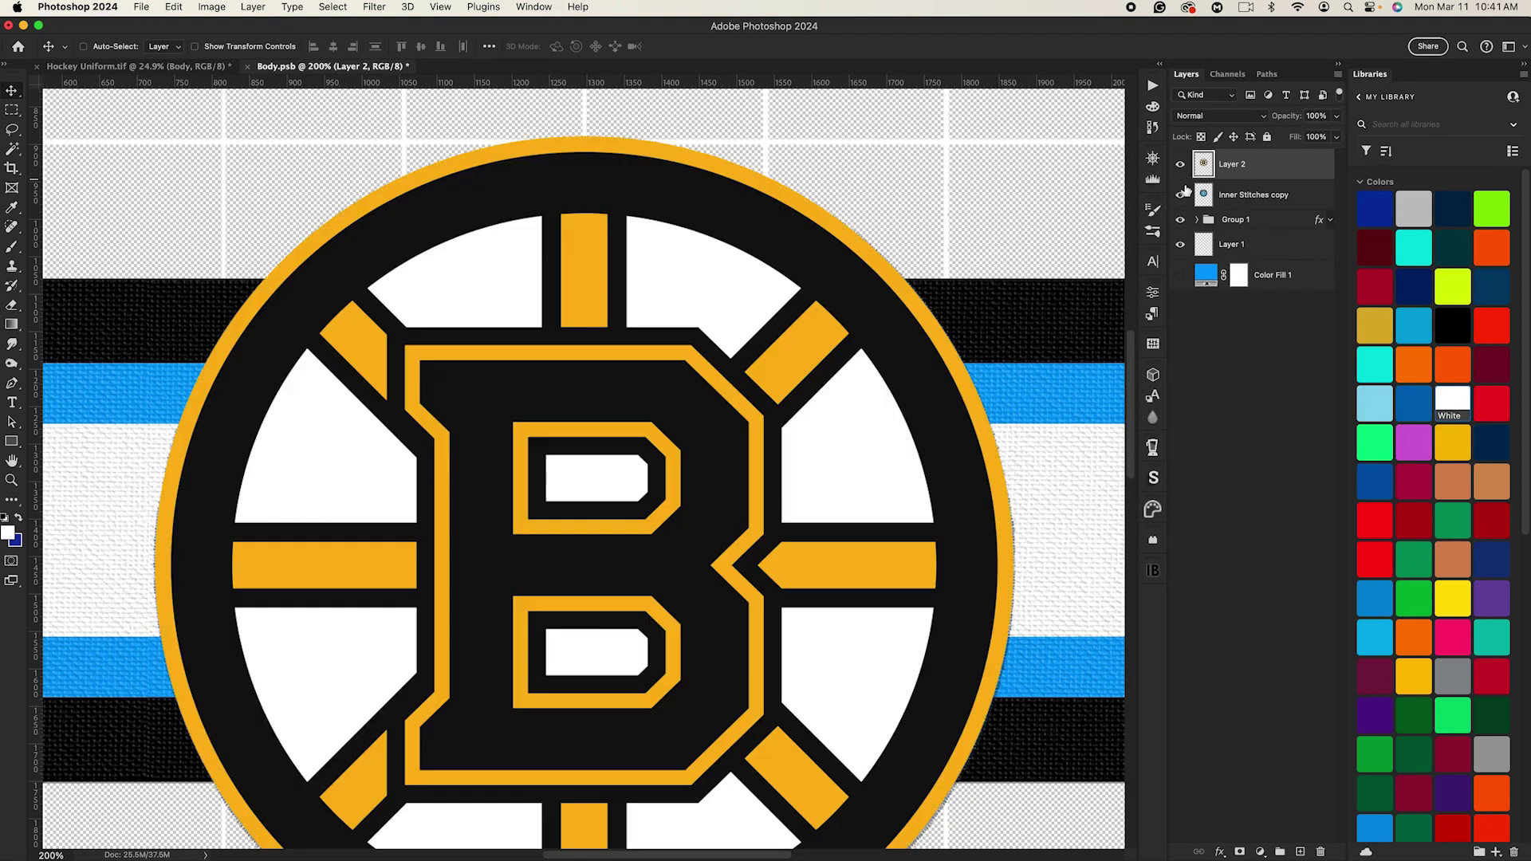
{"action": "key", "text": "super+0"}
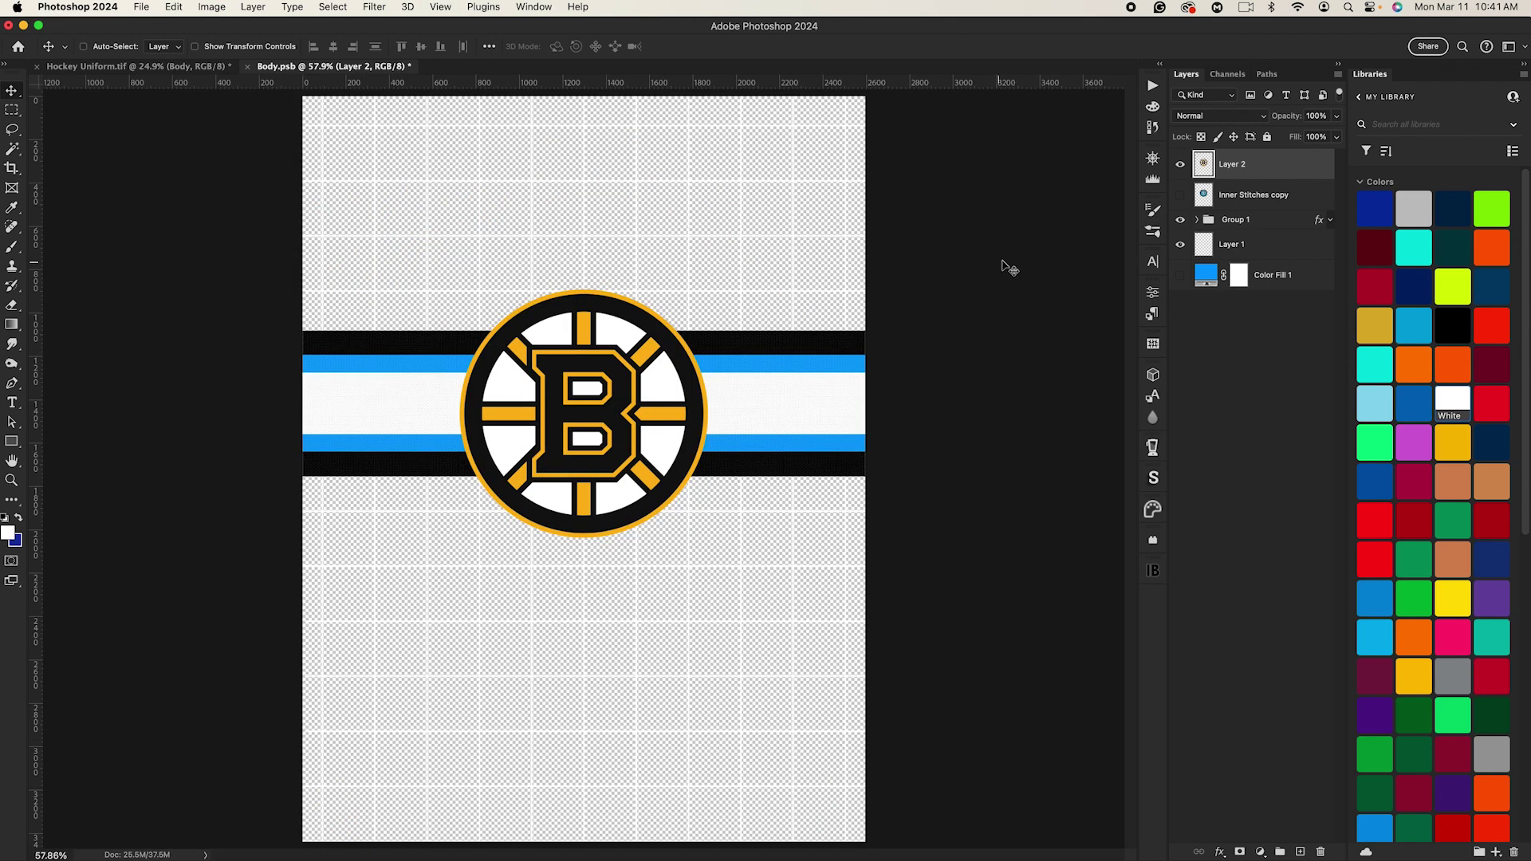
Step: Expand Group 1 and move its three stripe rectangle layers out of it, placing them above the group to drop the fabric texture
{"action": "left_click", "coordinate": [1232, 223]}
{"action": "left_click", "coordinate": [1197, 220]}
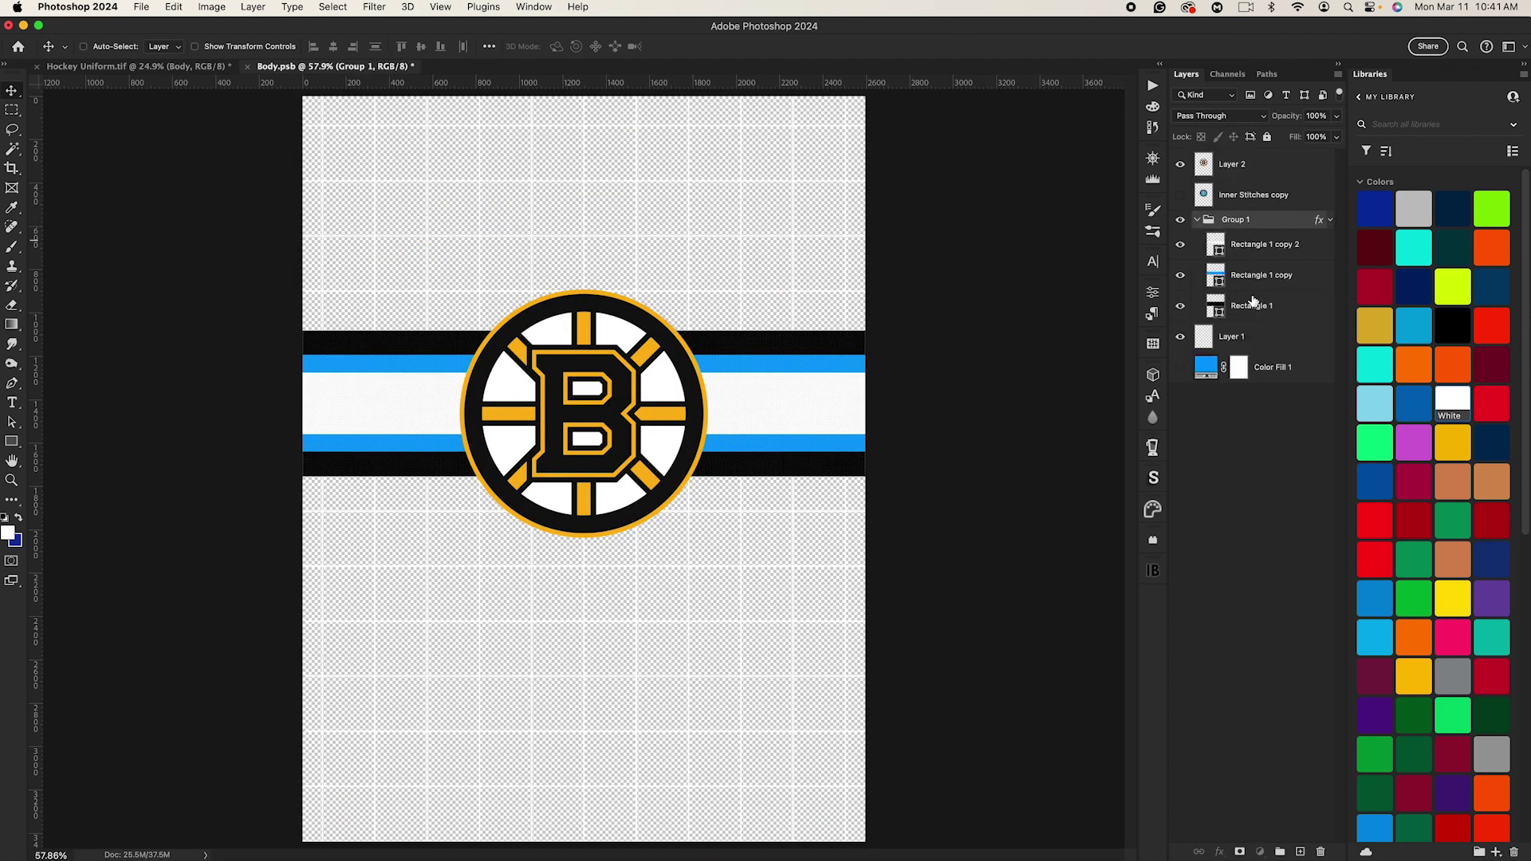
{"action": "left_click", "coordinate": [1255, 246]}
{"action": "left_click", "coordinate": [1253, 303], "text": "shift"}
{"action": "mouse_move", "coordinate": [1239, 247]}
{"action": "left_mouse_down"}
{"action": "mouse_move", "coordinate": [1241, 212]}
{"action": "mouse_move", "coordinate": [1243, 240]}
{"action": "left_mouse_up"}
{"action": "key", "text": "super+0"}
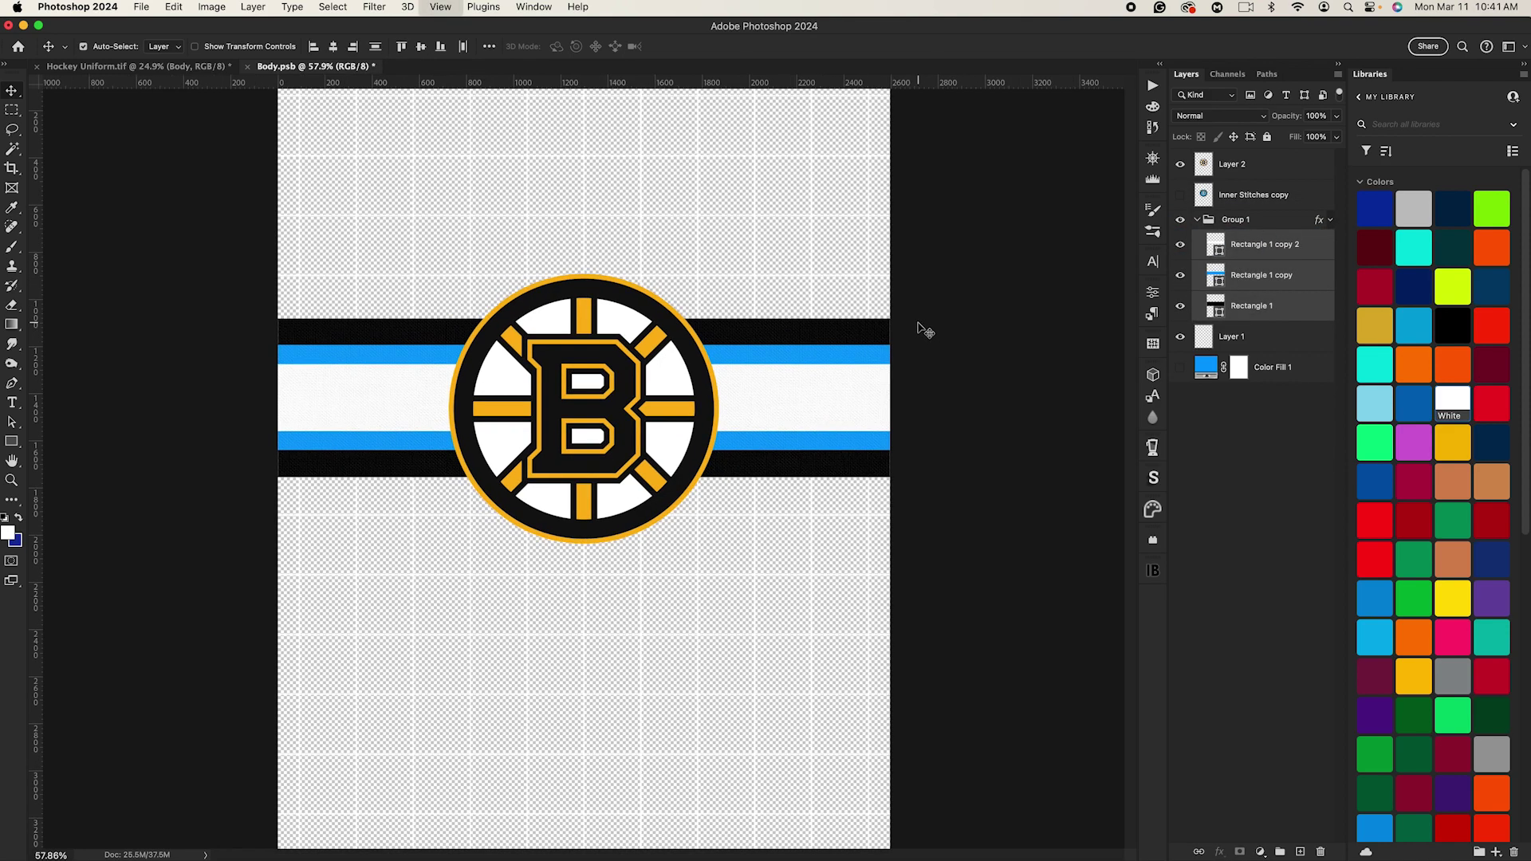
{"action": "key", "text": "super+plus"}
{"action": "key", "text": "super+plus"}
{"action": "left_click_drag", "start_coordinate": [748, 397], "coordinate": [327, 519]}
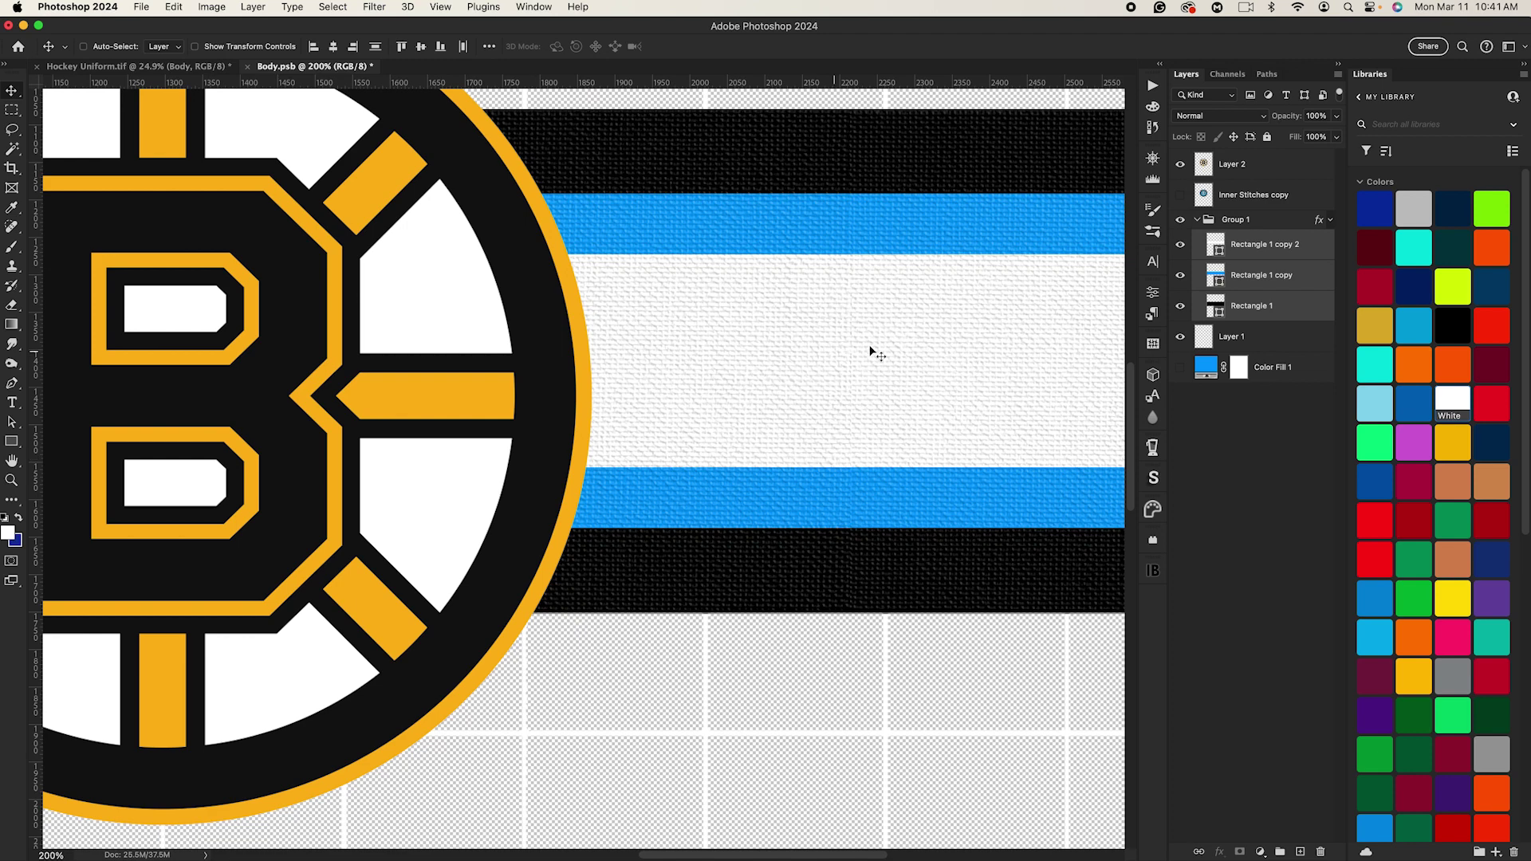
{"action": "left_click_drag", "start_coordinate": [882, 369], "coordinate": [680, 430]}
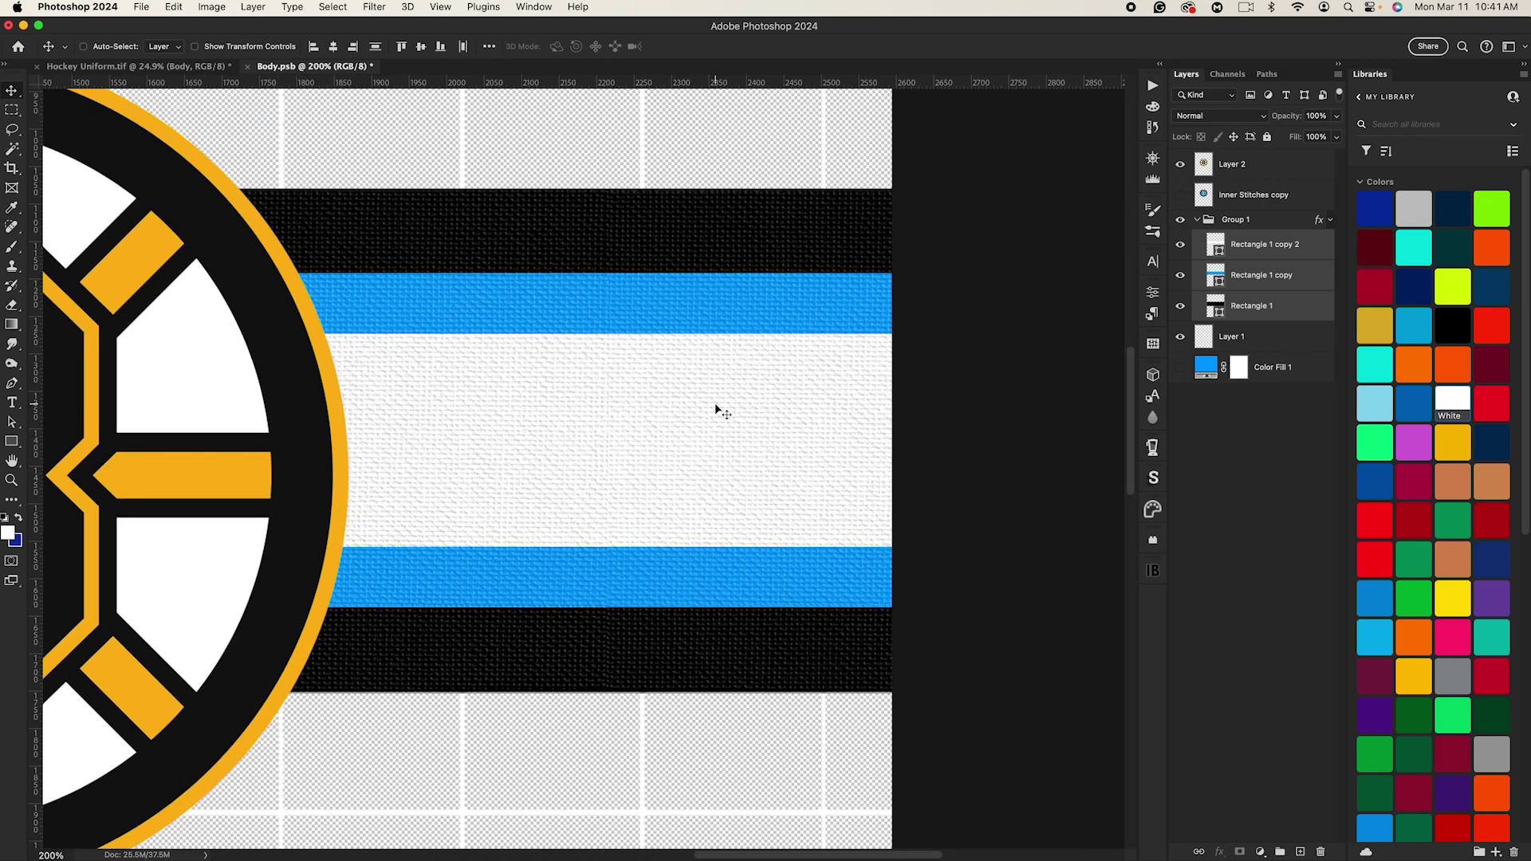
{"action": "left_click_drag", "start_coordinate": [1264, 248], "coordinate": [1262, 211]}
Step: Delete the emptied Group 1 together with Layer 1, the white grid pattern
{"action": "left_click", "coordinate": [1244, 311]}
{"action": "left_click", "coordinate": [1249, 339], "text": "shift"}
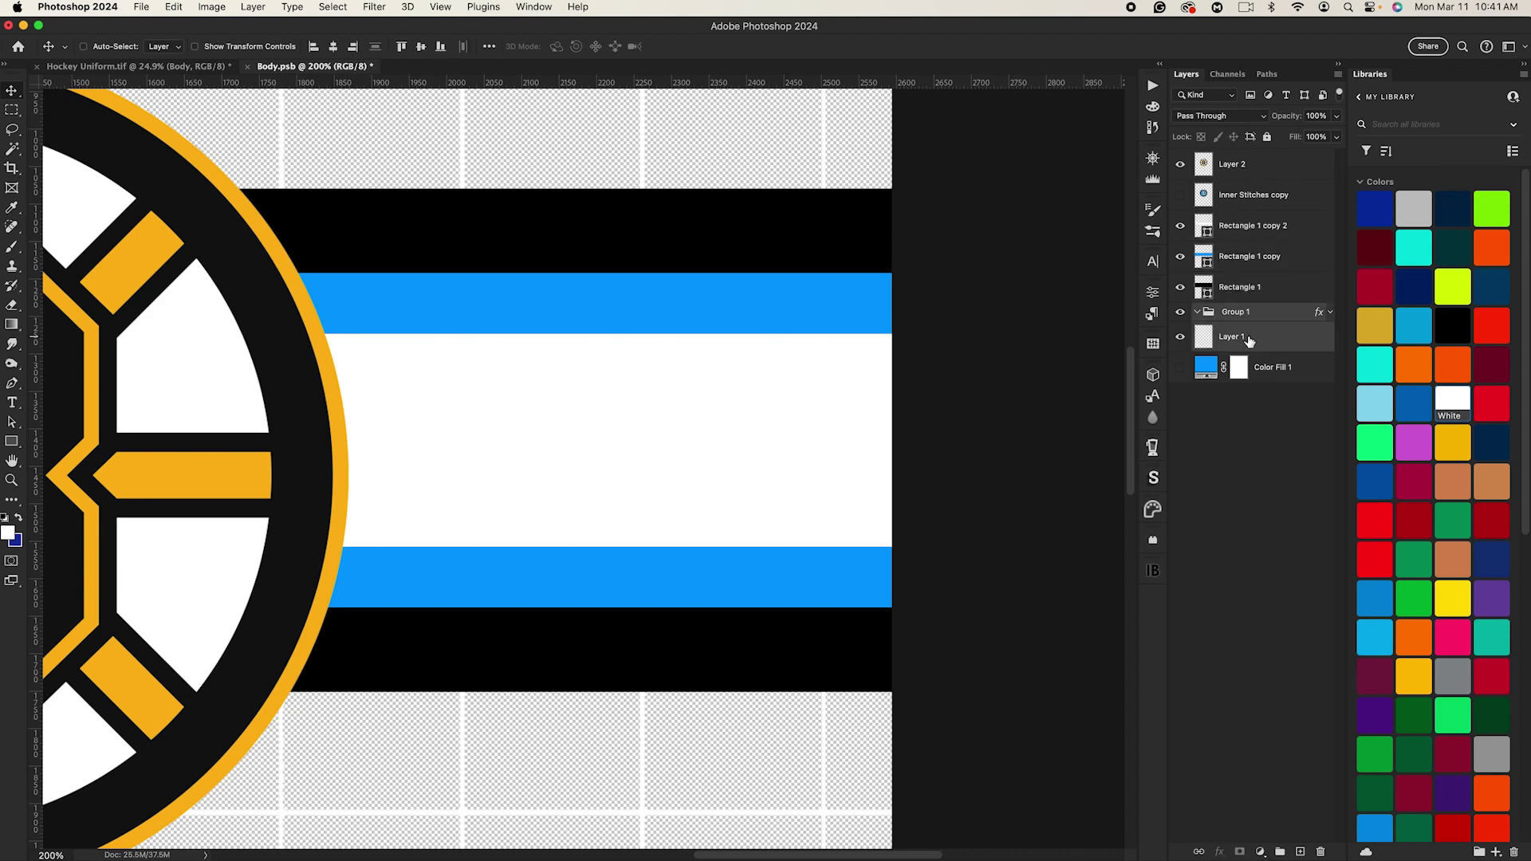
{"action": "key", "text": "Delete"}
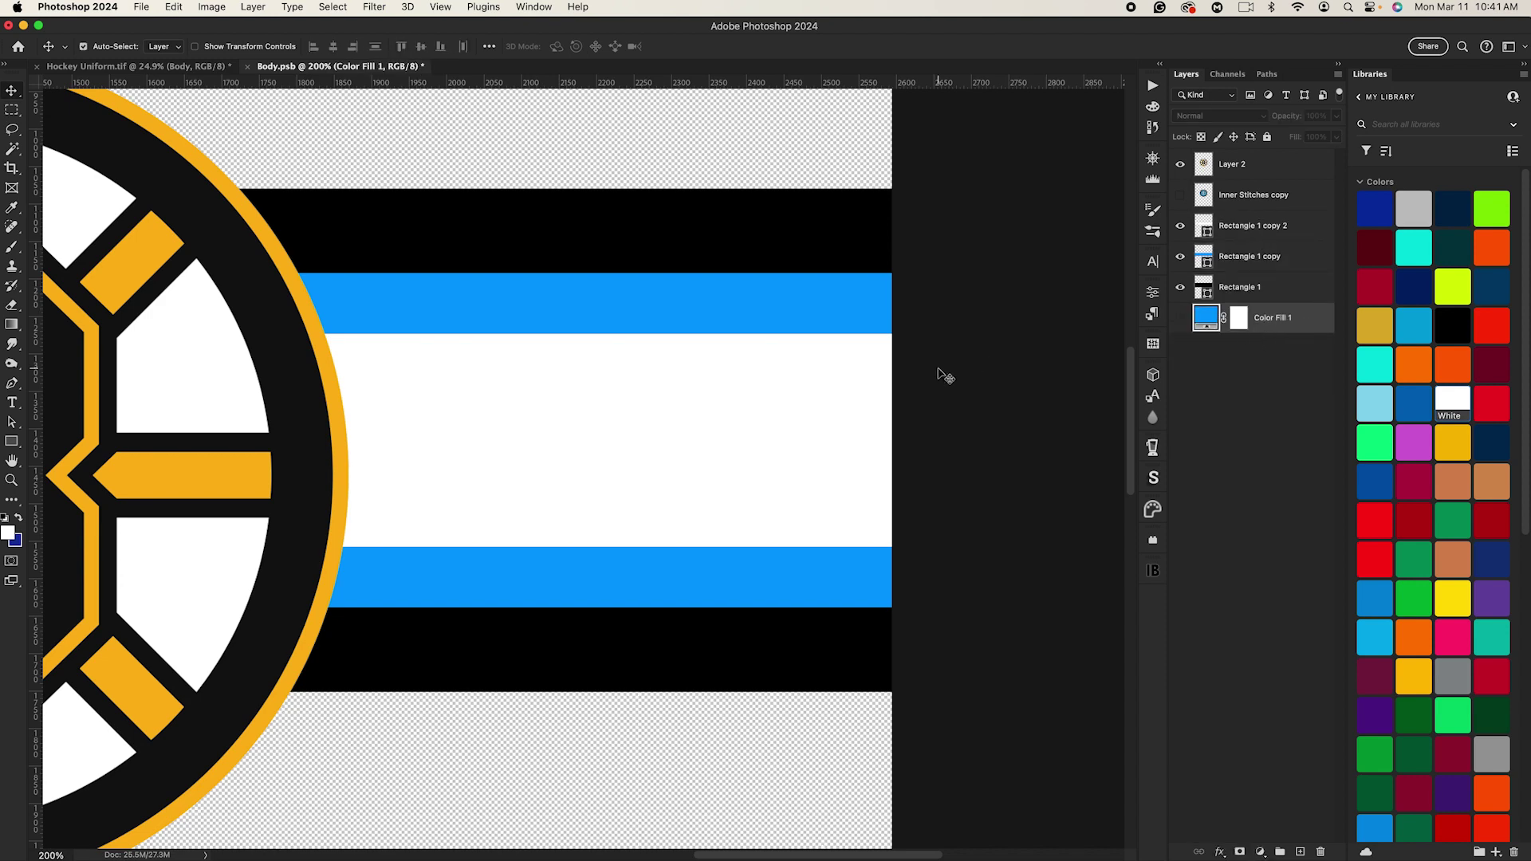
{"action": "key", "text": "super+0"}
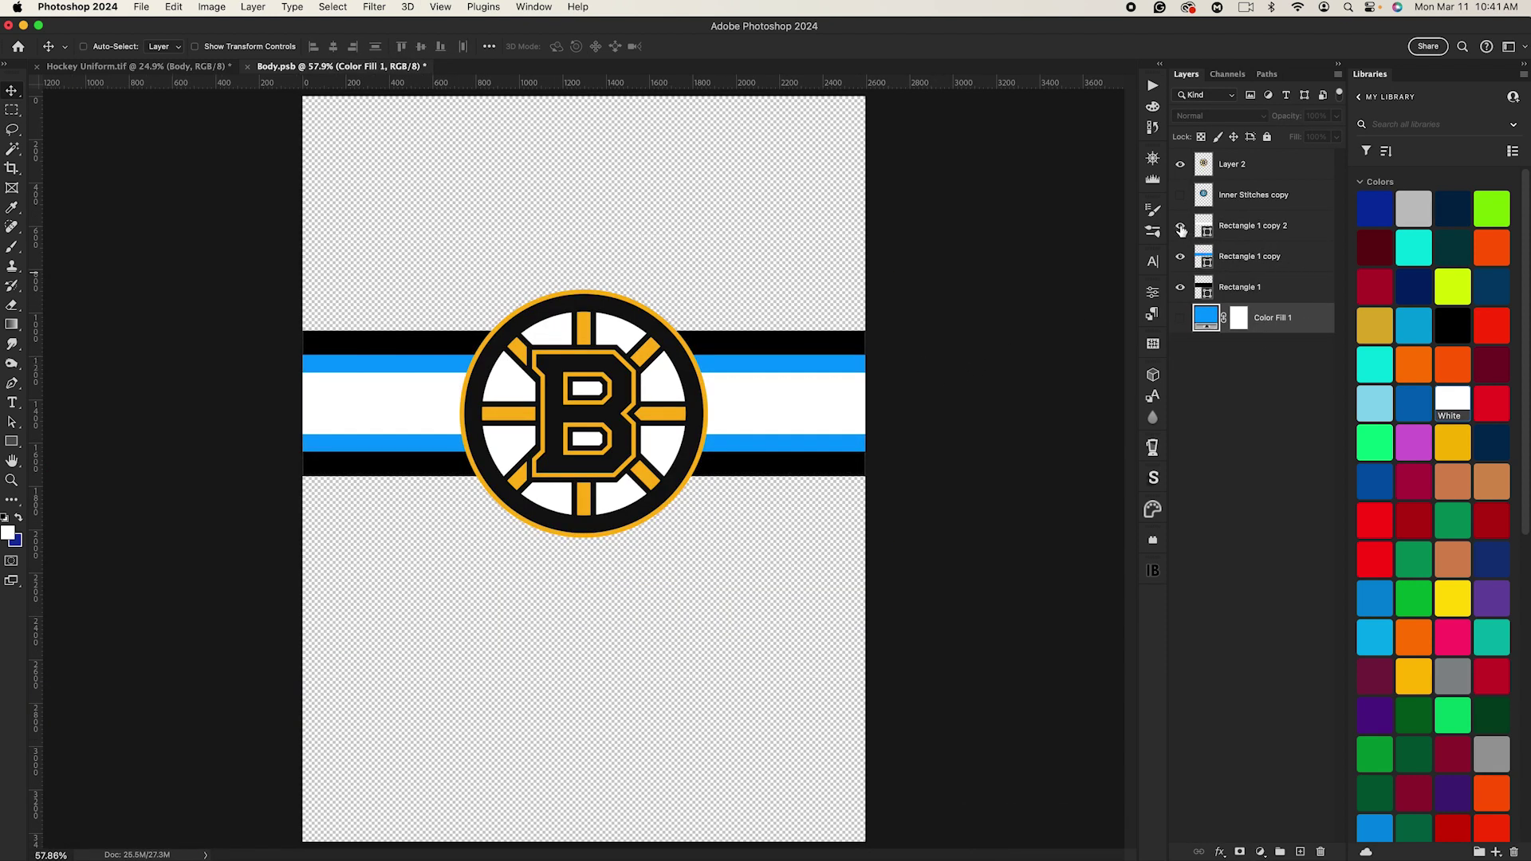
Step: Delete the white and blue stripe layers Rectangle 1 copy 2 and Rectangle 1 copy, and hide the remaining Rectangle 1 stripe
{"action": "left_click", "coordinate": [1183, 230]}
{"action": "left_click", "coordinate": [1244, 226]}
{"action": "left_click", "coordinate": [1250, 255], "text": "shift"}
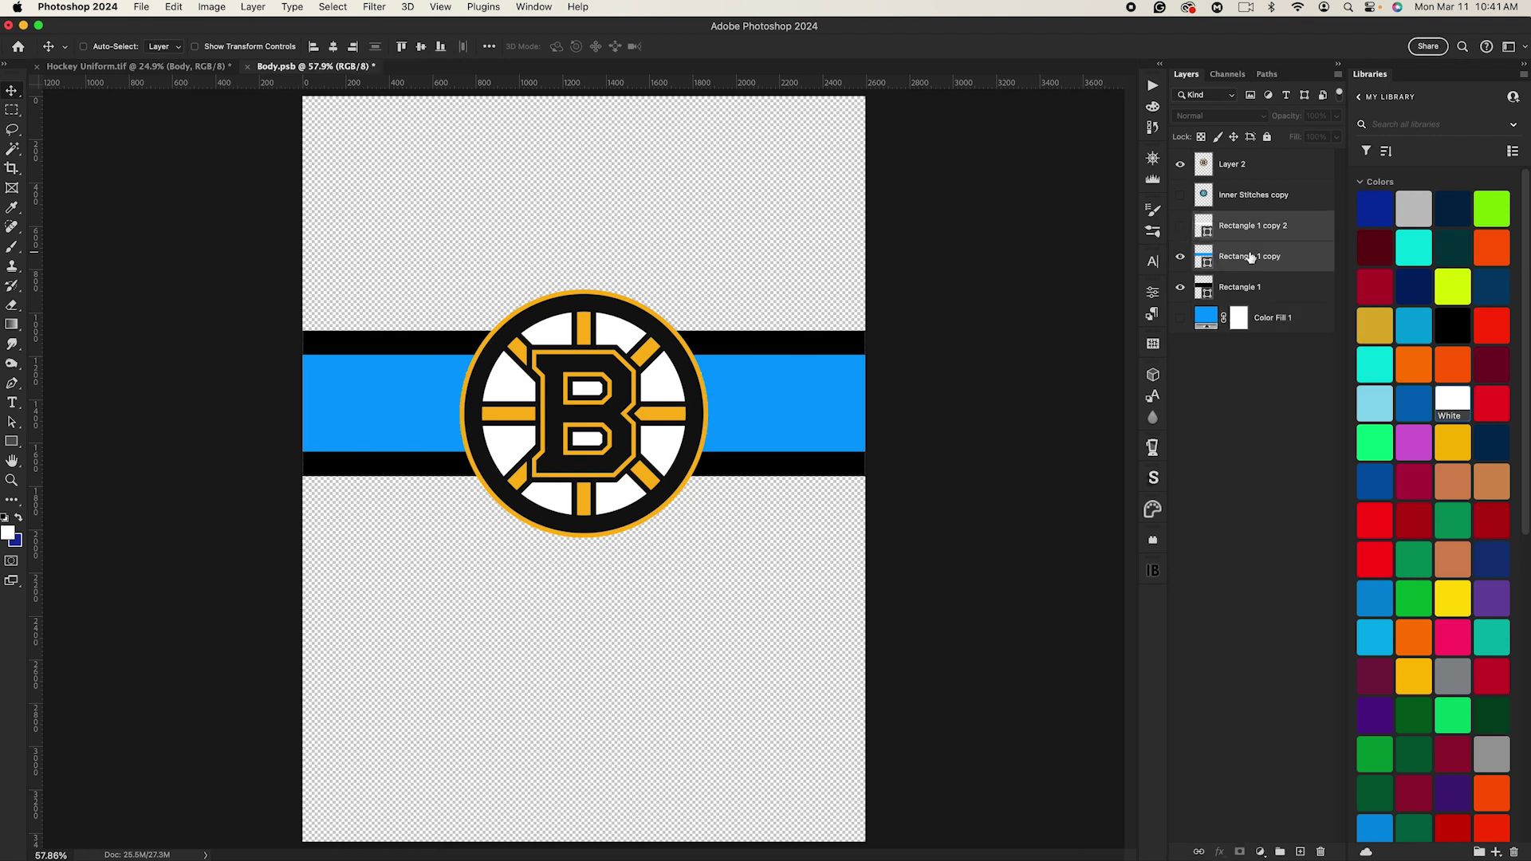
{"action": "key", "text": "Delete"}
{"action": "left_click", "coordinate": [1180, 230]}
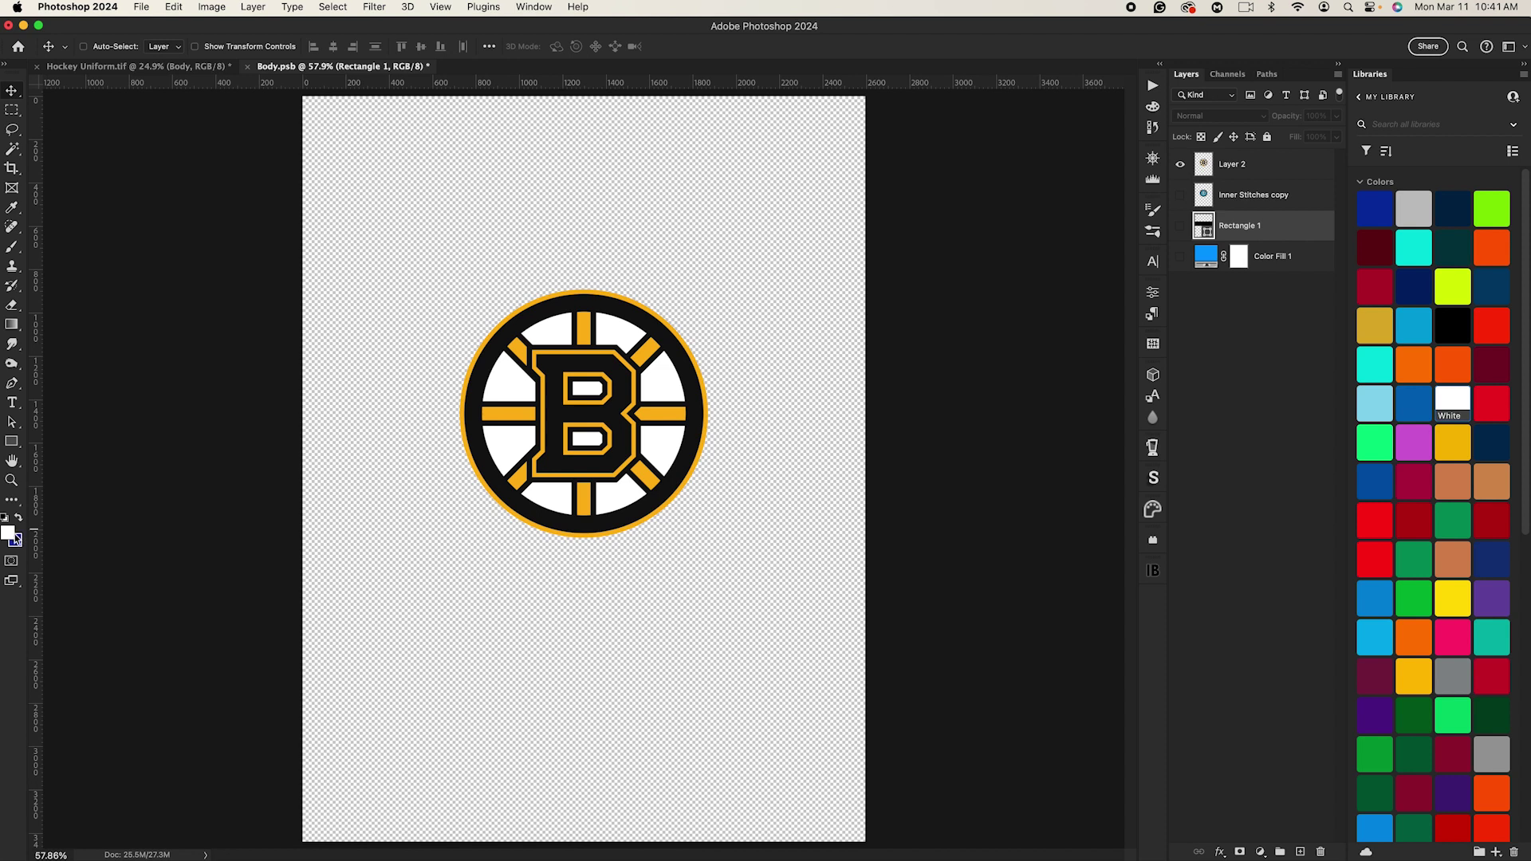
Step: Set the background colour to the yellow sampled from the Bruins logo and add it to the library as swatch "Bruins Yellow"
{"action": "key", "text": "i"}
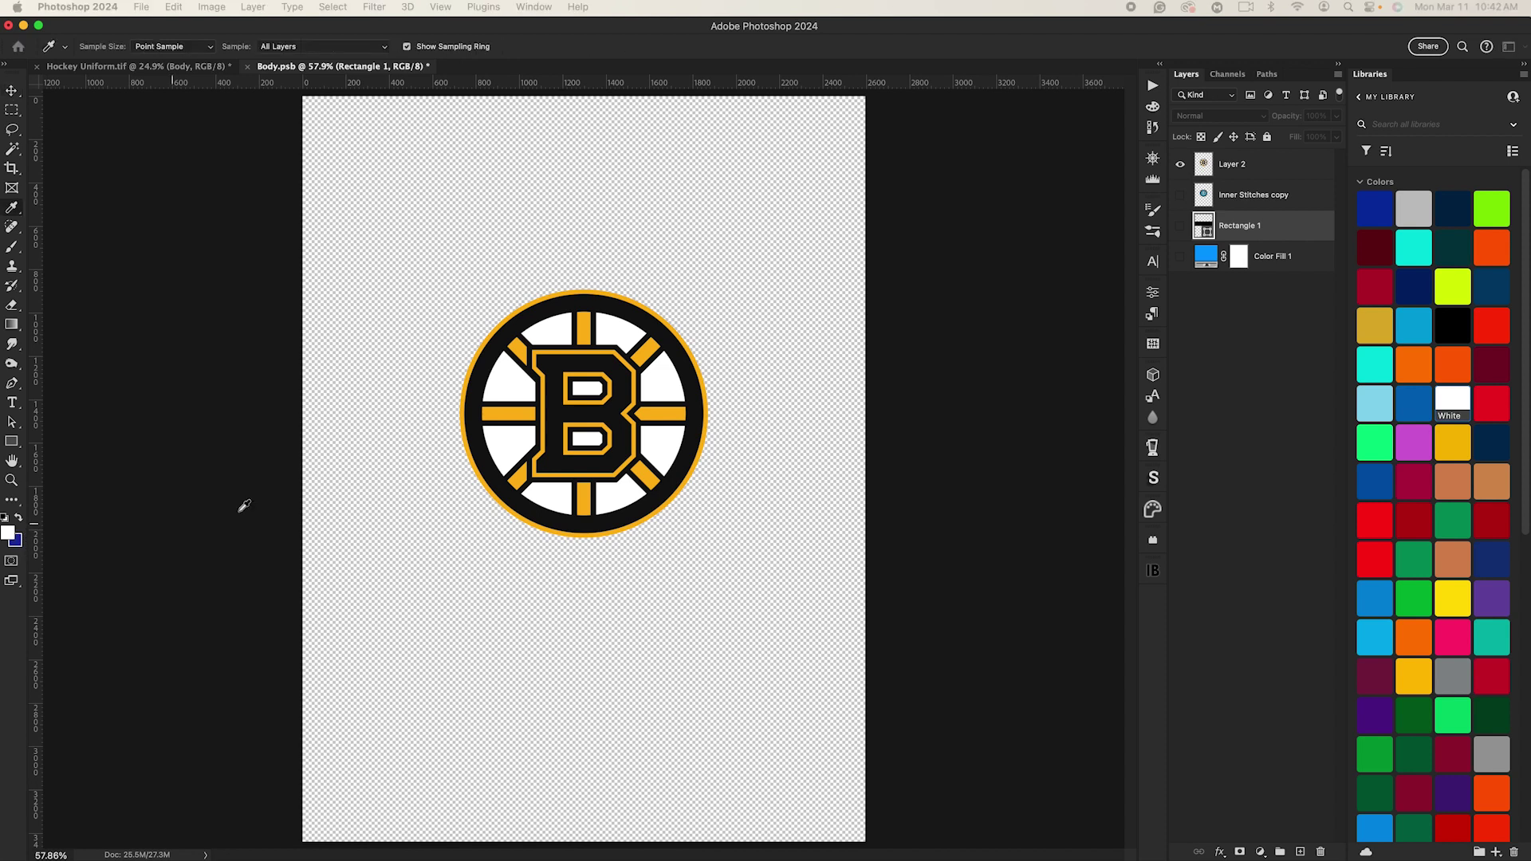
{"action": "left_click", "coordinate": [15, 540]}
{"action": "left_click_drag", "start_coordinate": [811, 435], "coordinate": [949, 438]}
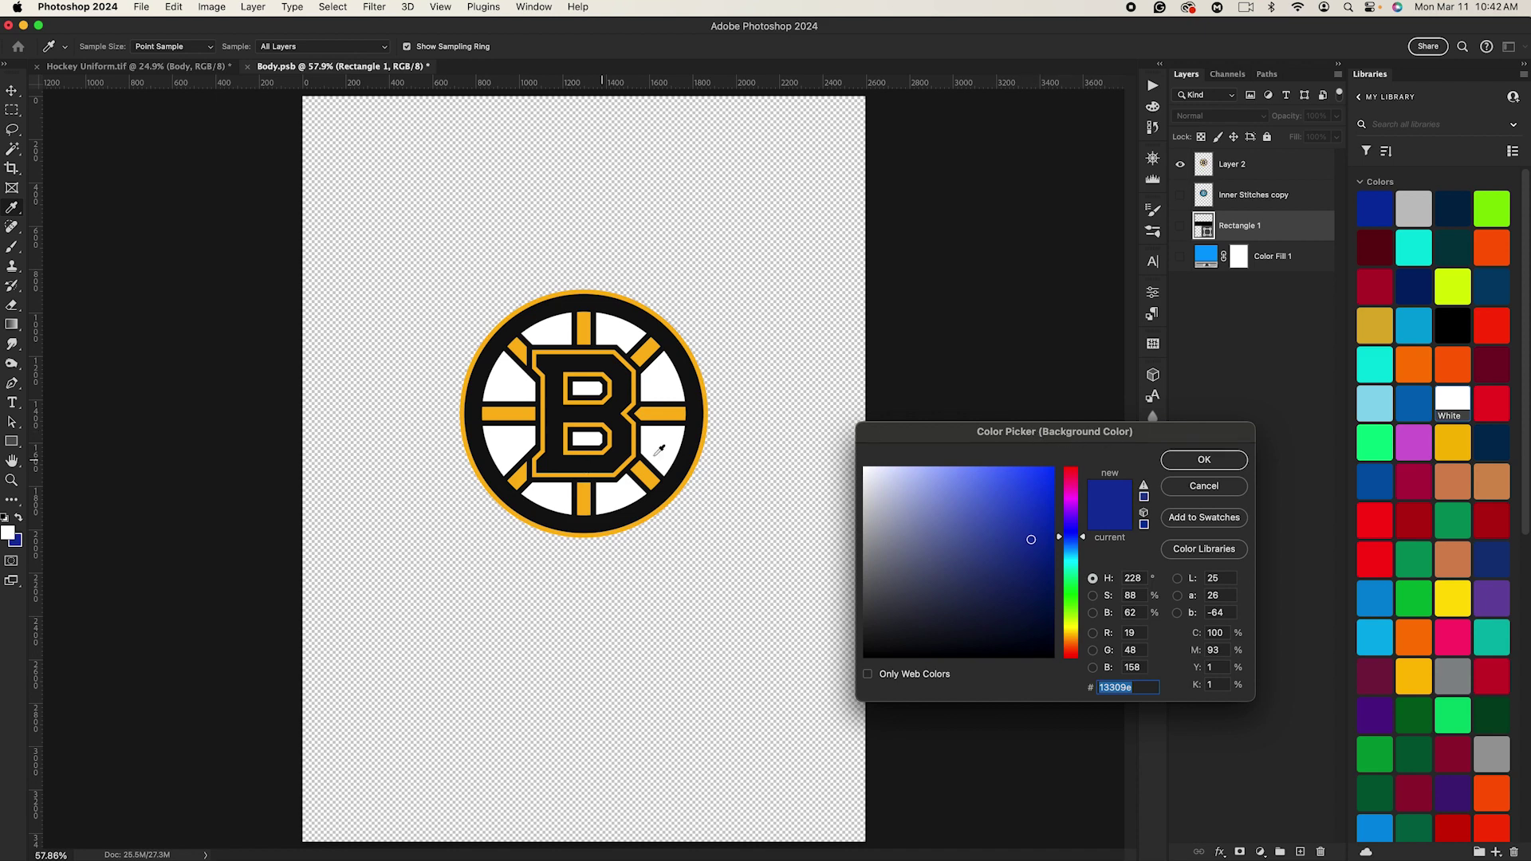
{"action": "left_click", "coordinate": [656, 483]}
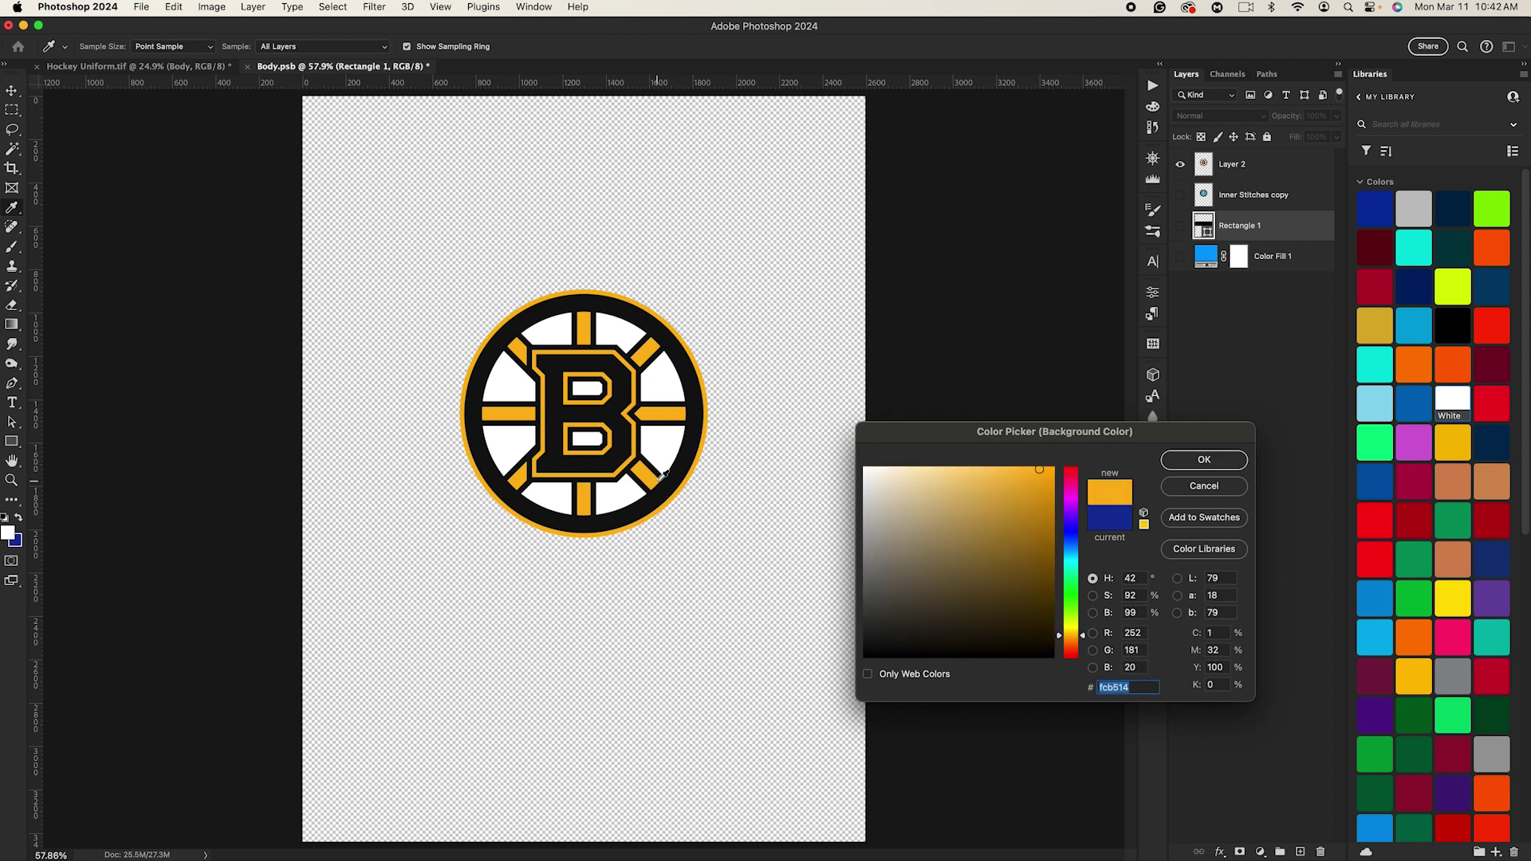
{"action": "left_click", "coordinate": [1194, 520]}
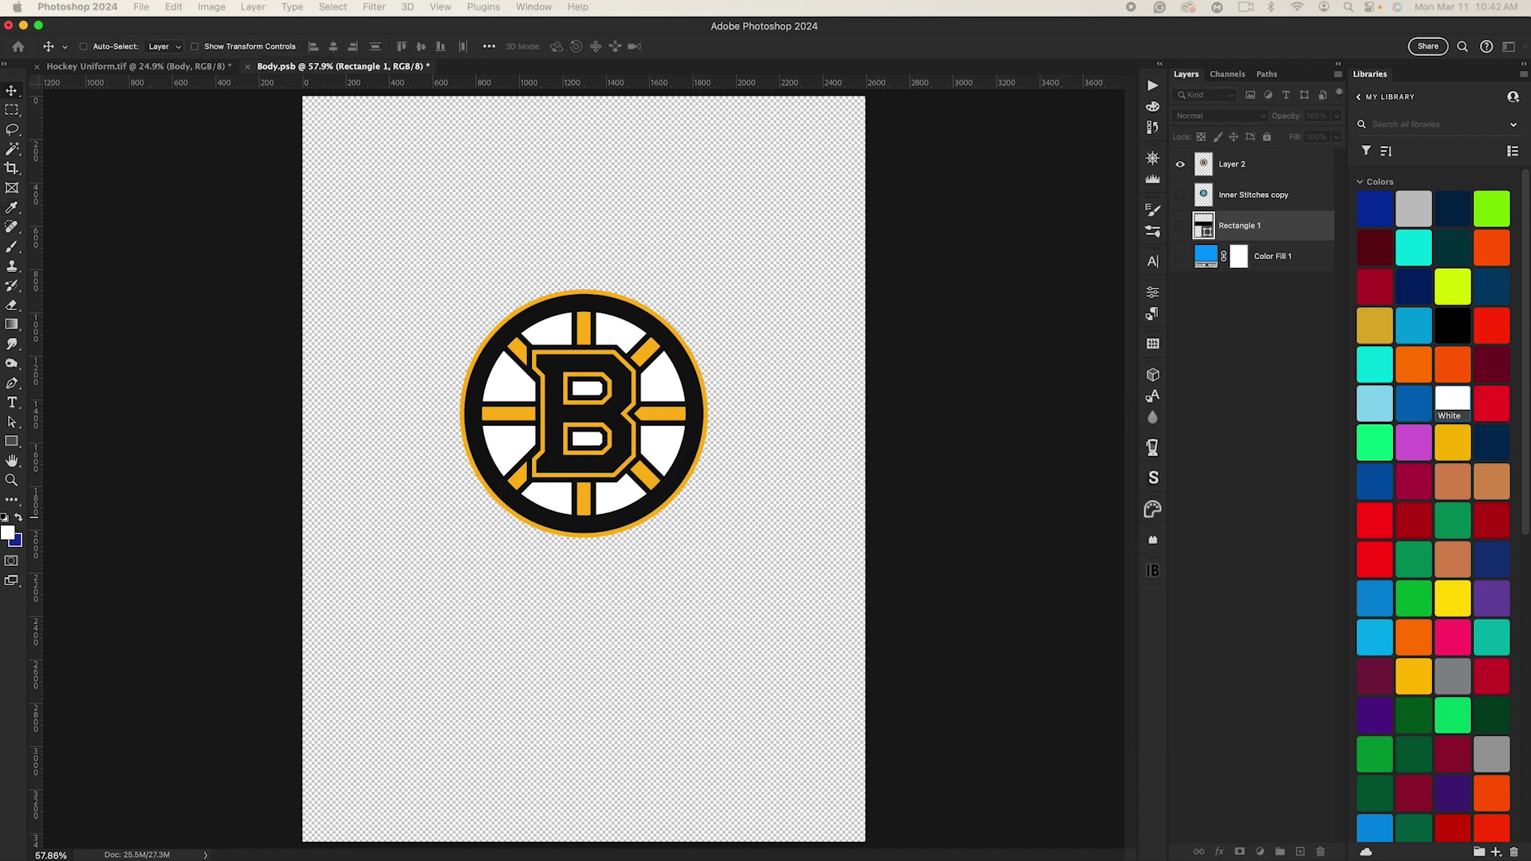
{"action": "type", "text": "Bruins Yellow"}
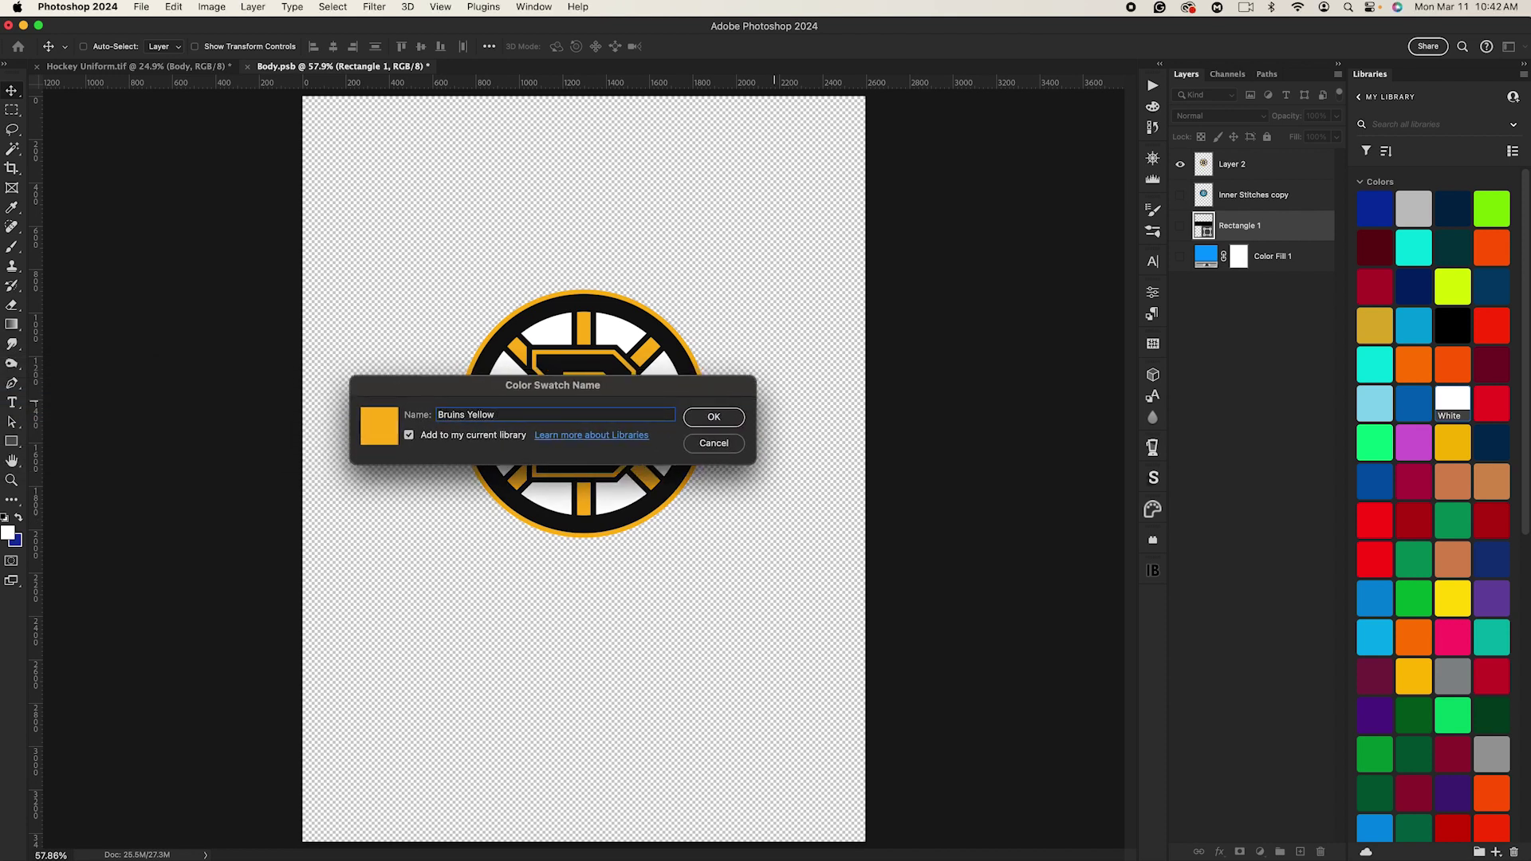
{"action": "key", "text": "Return"}
{"action": "key", "text": "i"}
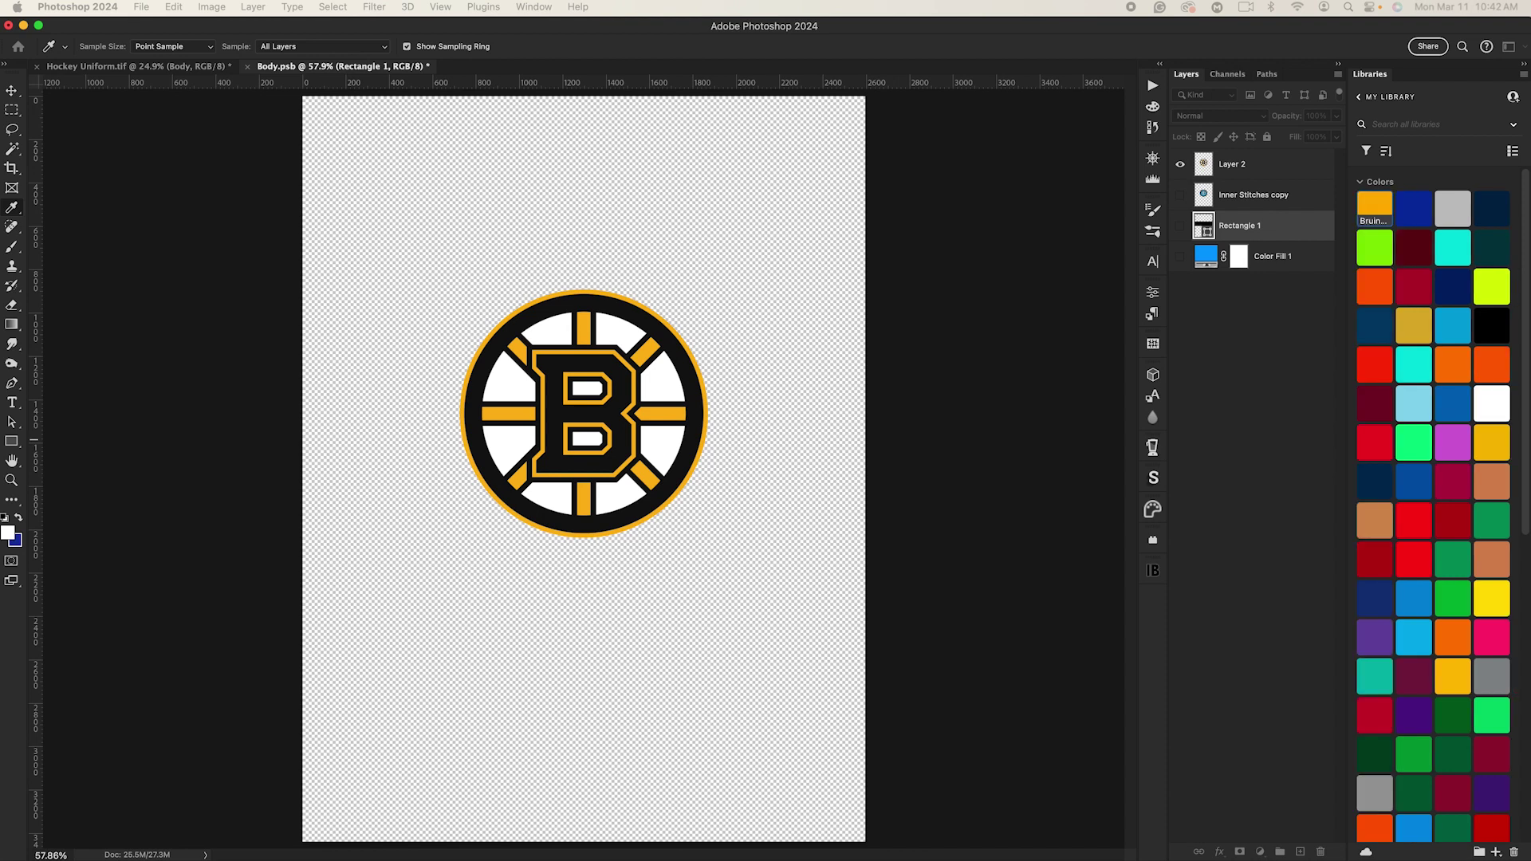
{"action": "key", "text": "v"}
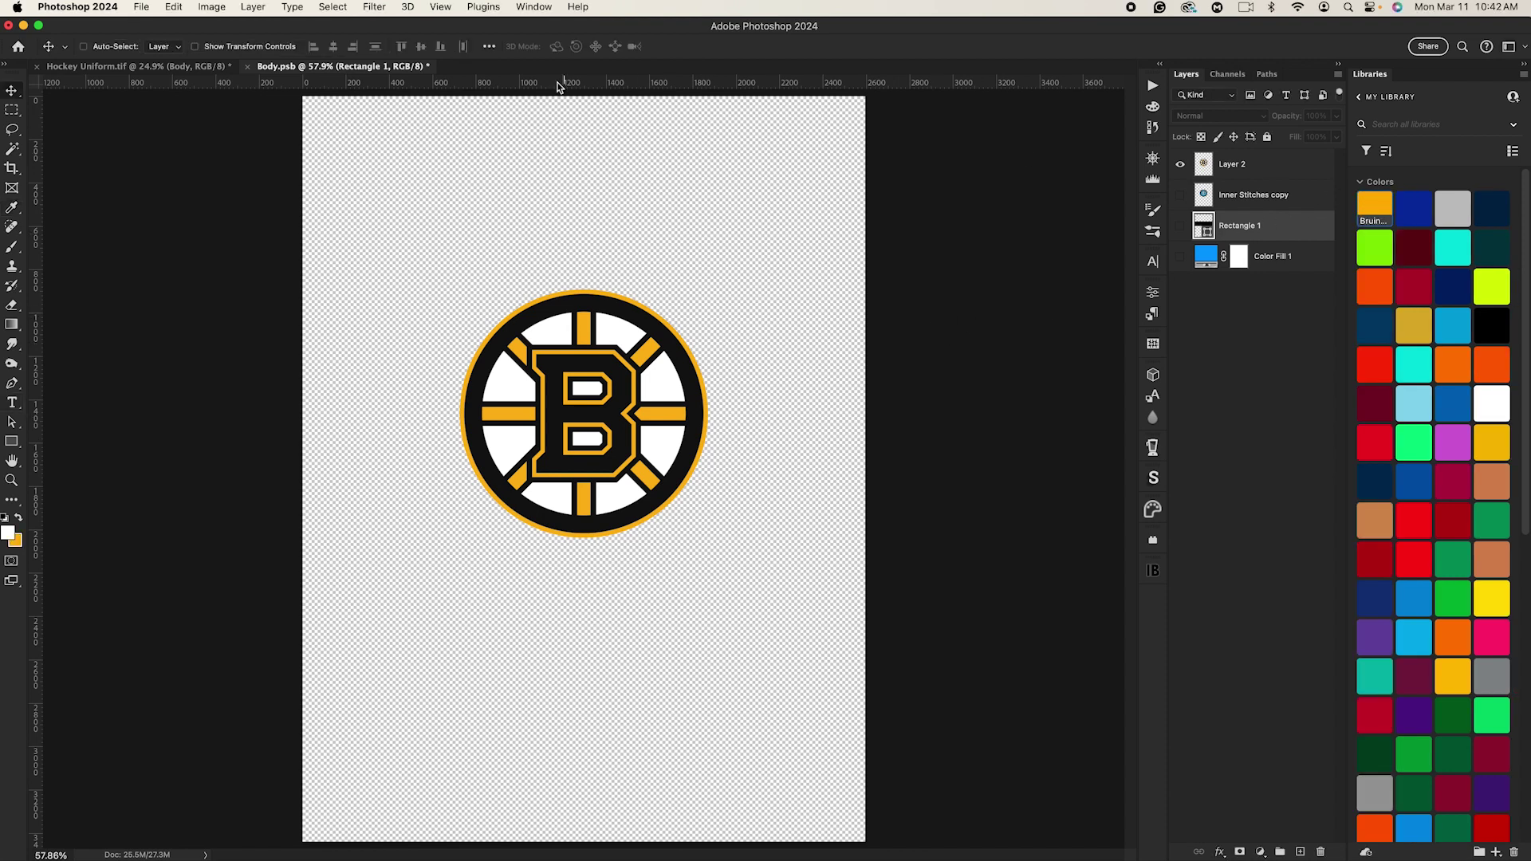
{"action": "left_click", "coordinate": [530, 8]}
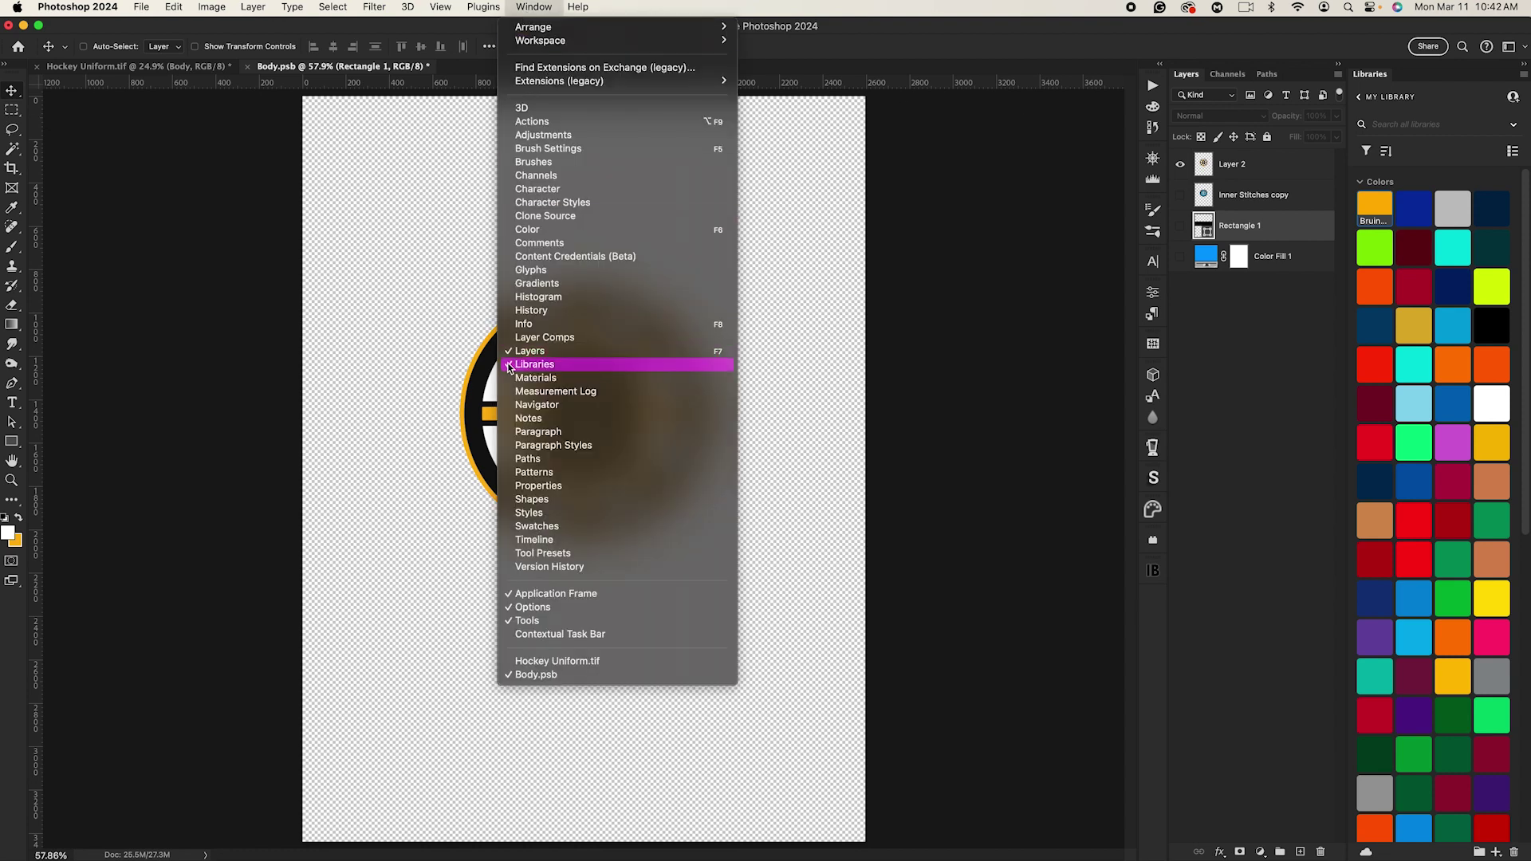
{"action": "left_click", "coordinate": [1187, 365]}
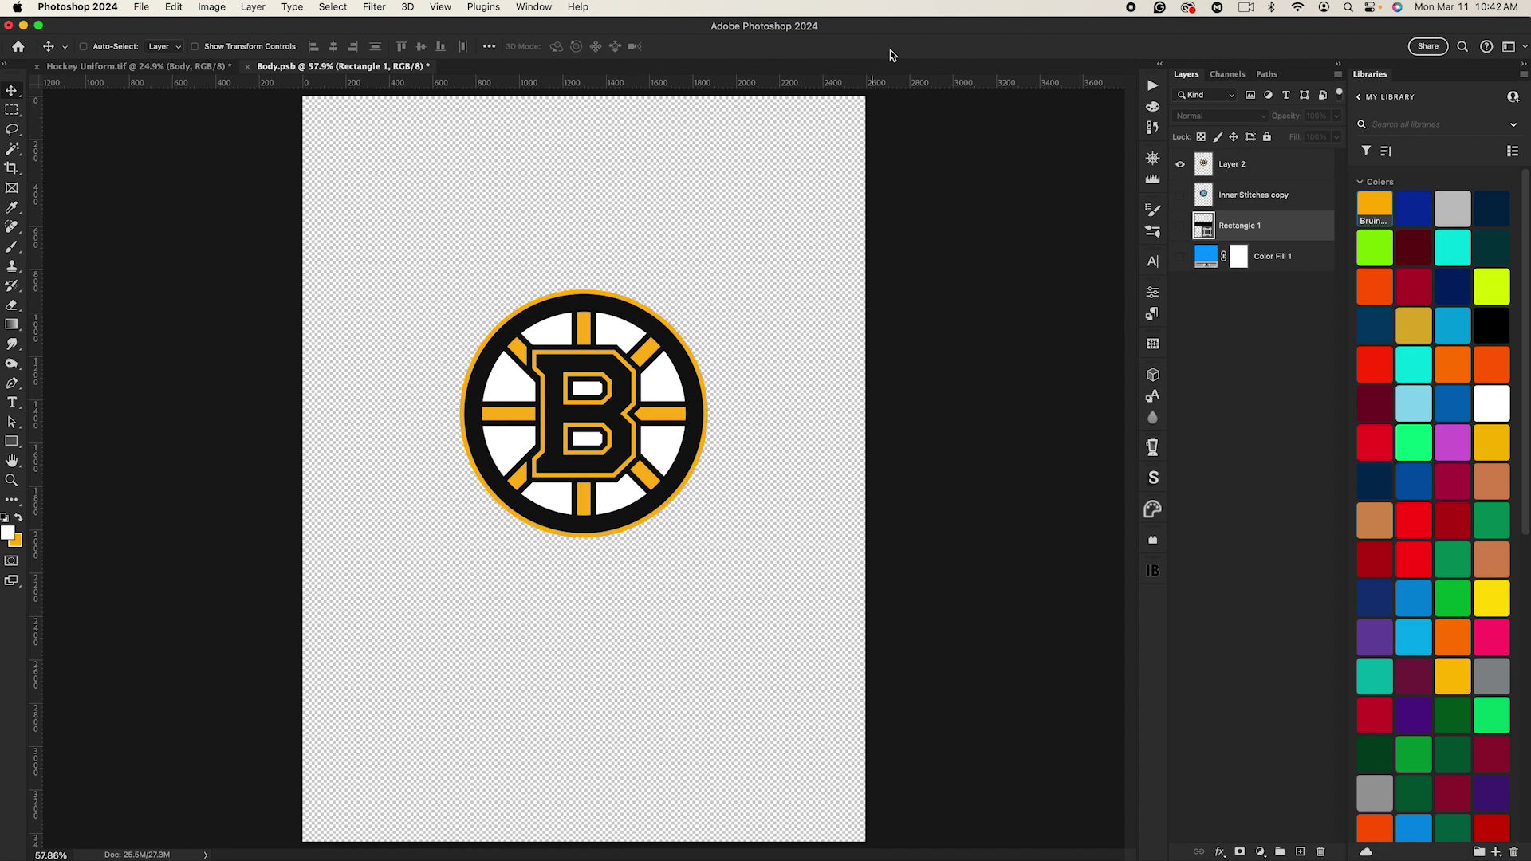
Step: Save Body.psb and return to the Hockey Uniform.tif document
{"action": "key", "text": "super+s"}
{"action": "left_click", "coordinate": [106, 69]}
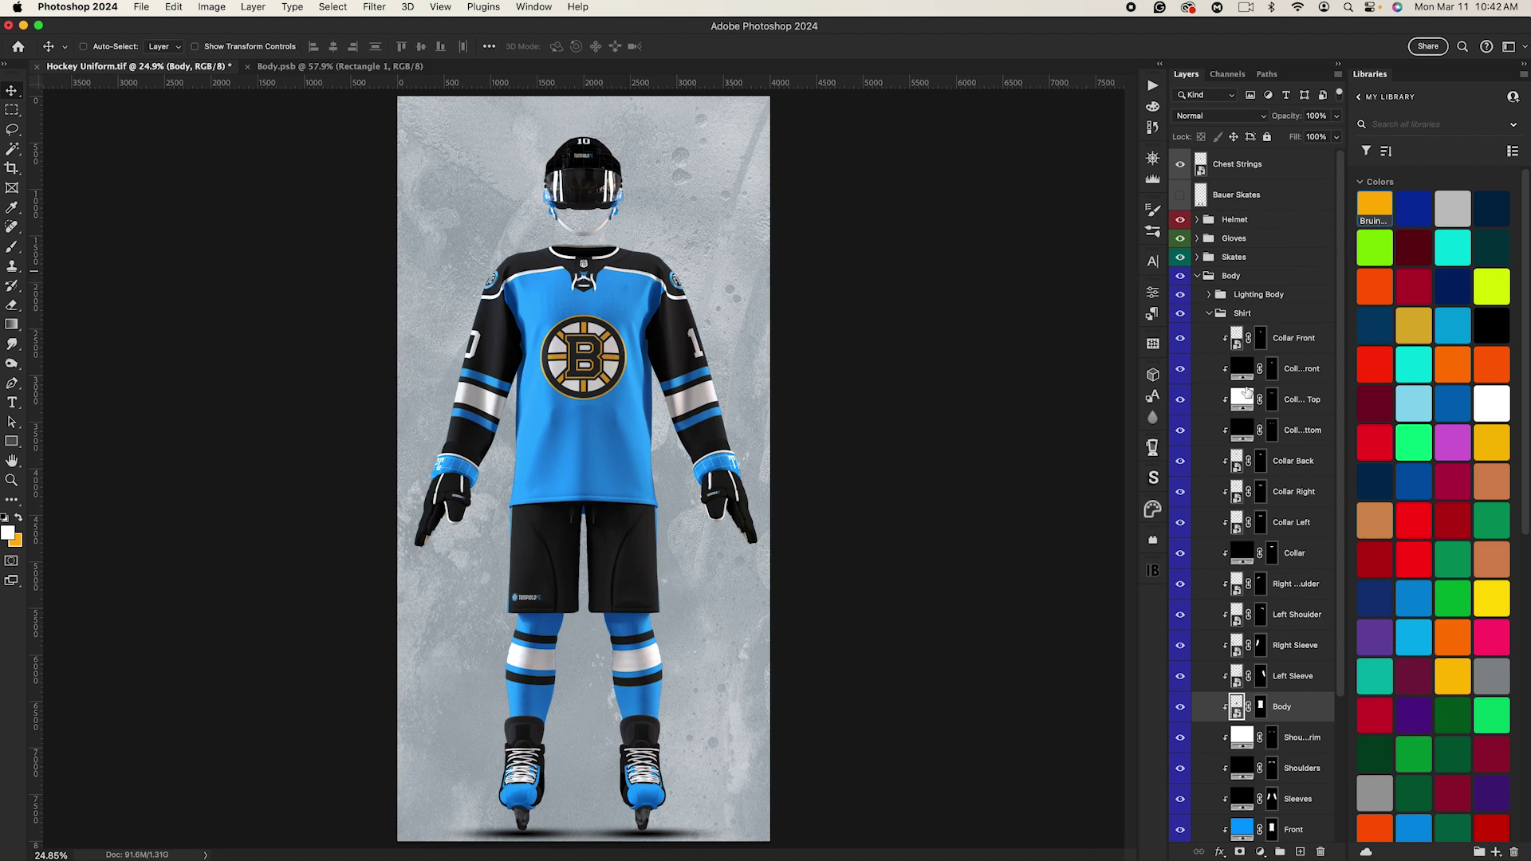
Step: Recolour the jersey's Front and Shirt fill layers with the Black swatch, hide the white shoulder trim layer, and collapse the Shirt group
{"action": "scroll", "coordinate": [1248, 391], "scroll_direction": "down", "scroll_amount": 3}
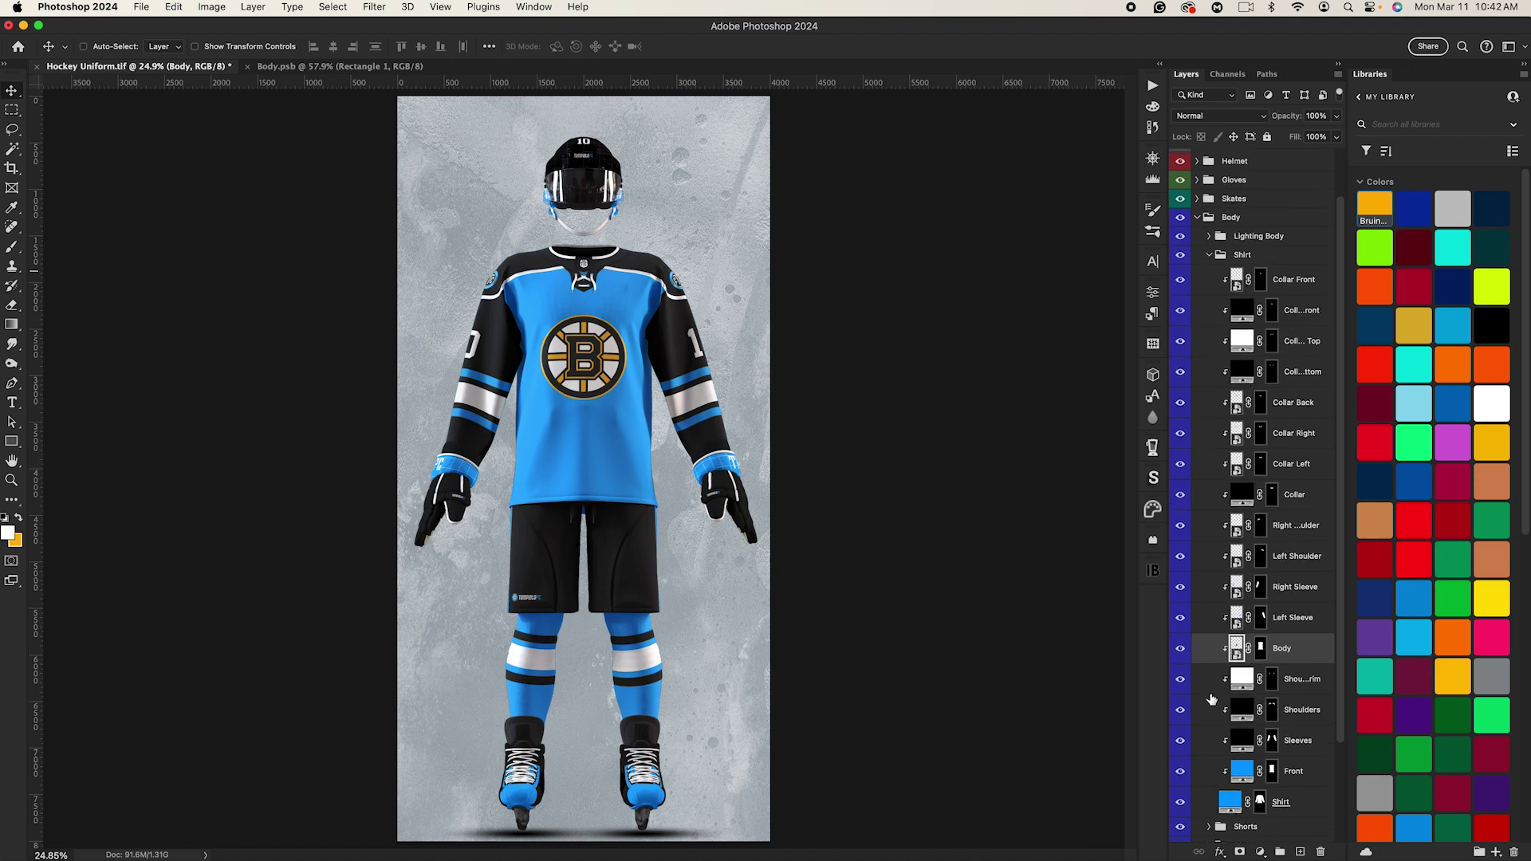
{"action": "scroll", "coordinate": [1213, 686], "scroll_direction": "down", "scroll_amount": 1}
{"action": "left_click", "coordinate": [1296, 767]}
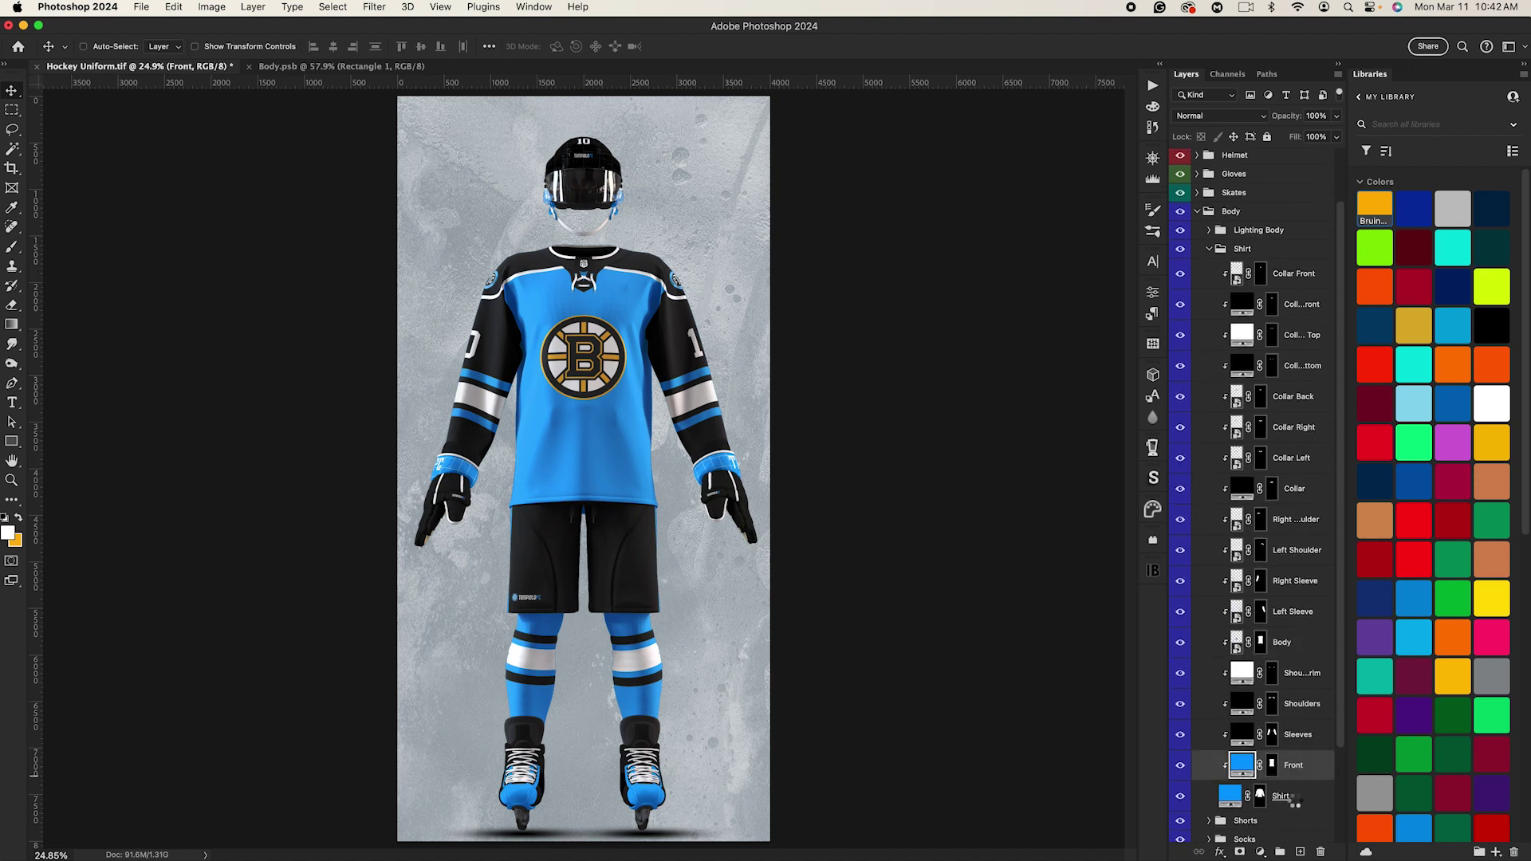
{"action": "left_click", "coordinate": [1282, 796], "text": "shift"}
{"action": "left_click", "coordinate": [1473, 335]}
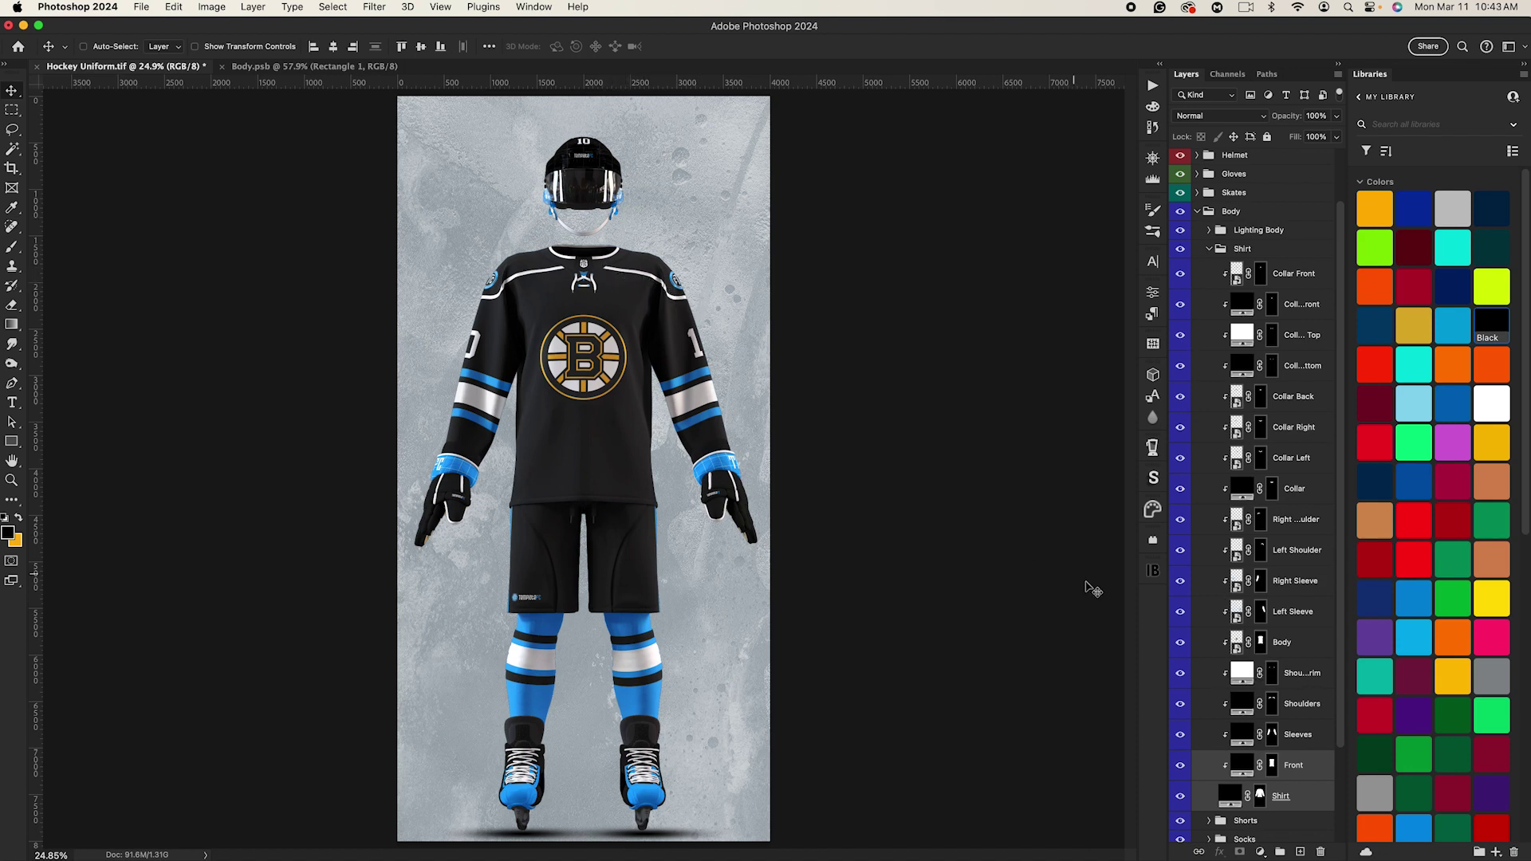
{"action": "left_click", "coordinate": [1181, 674]}
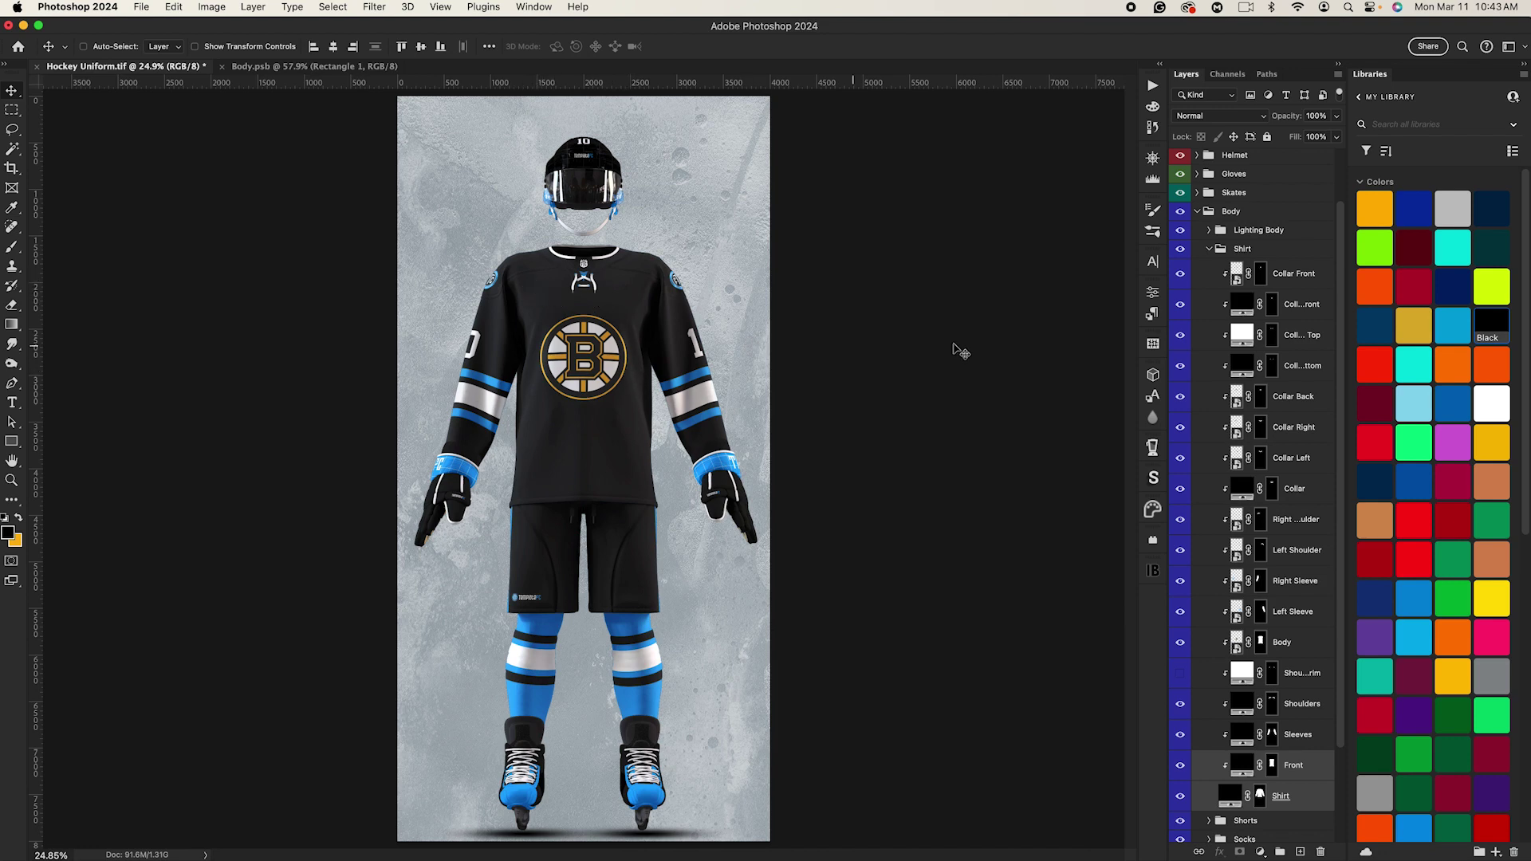
{"action": "left_click", "coordinate": [1211, 250]}
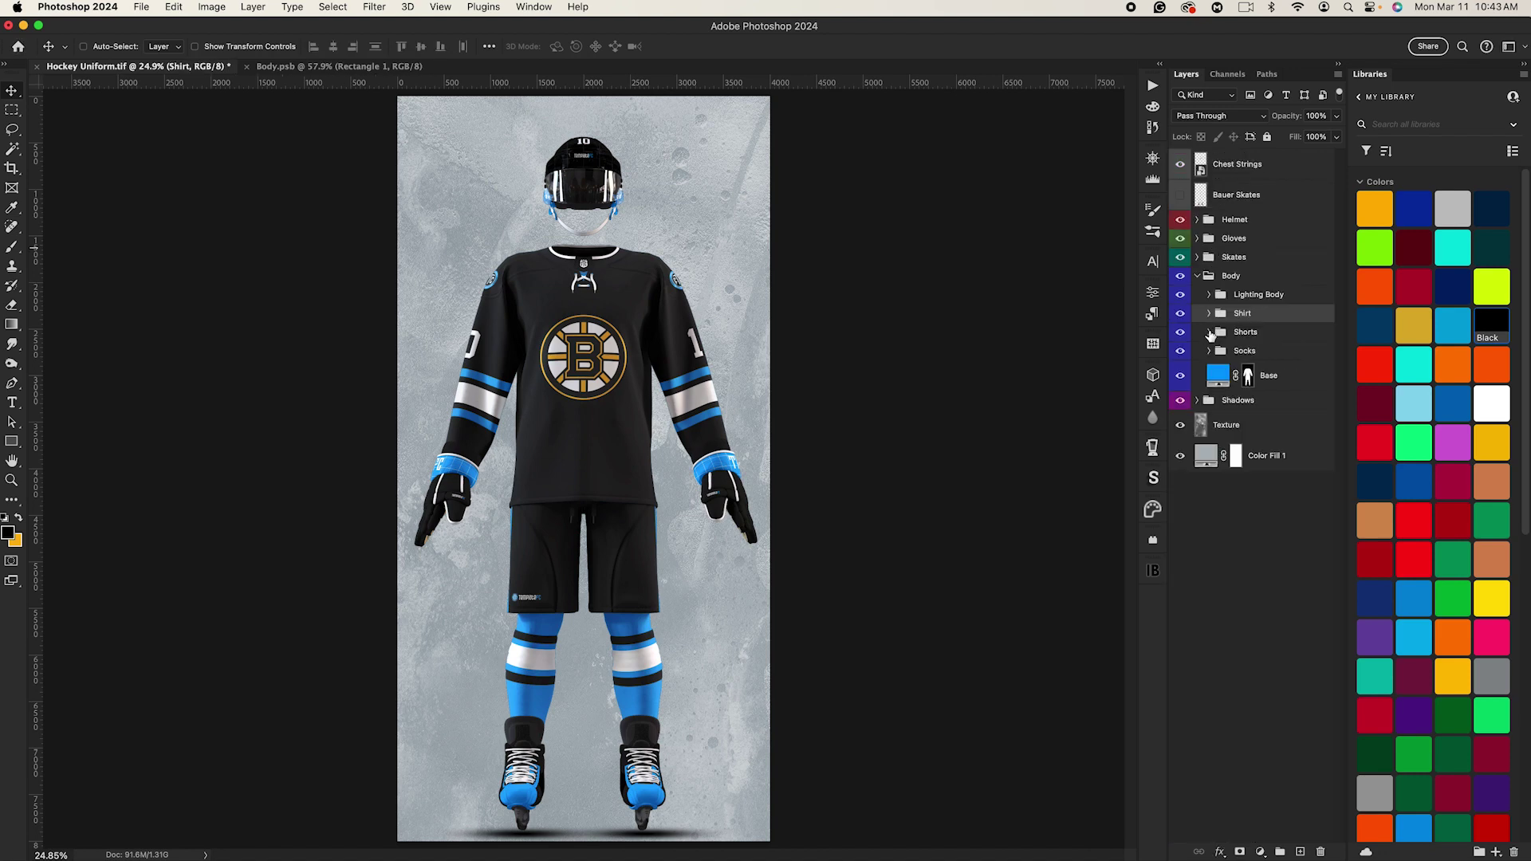
Step: Try Bruins Yellow on the Strings layer in the Shorts group, and set it back to Black
{"action": "left_click", "coordinate": [1209, 332]}
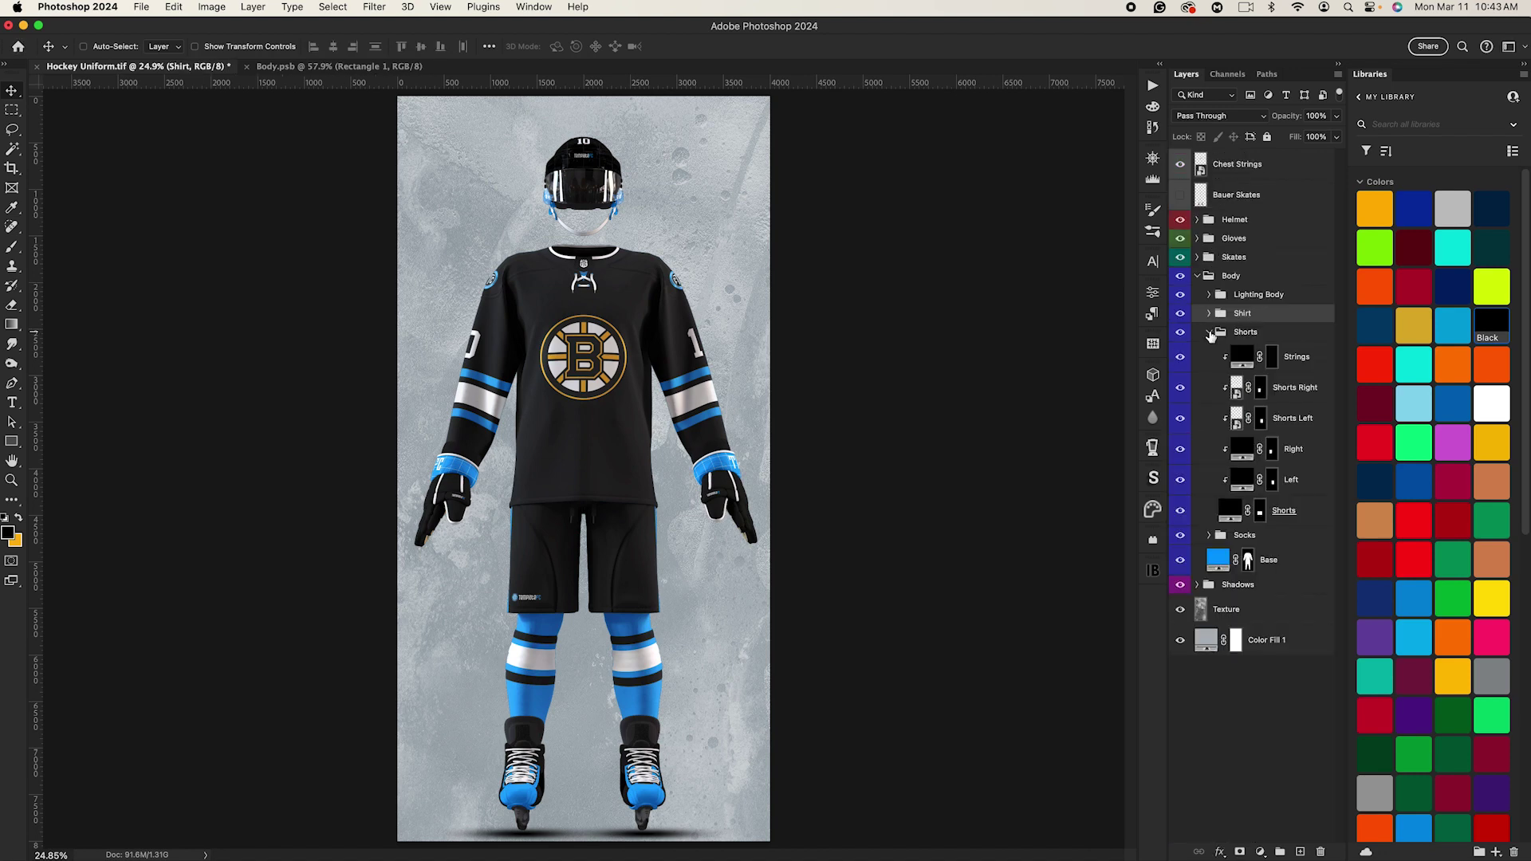
{"action": "left_click", "coordinate": [1247, 354]}
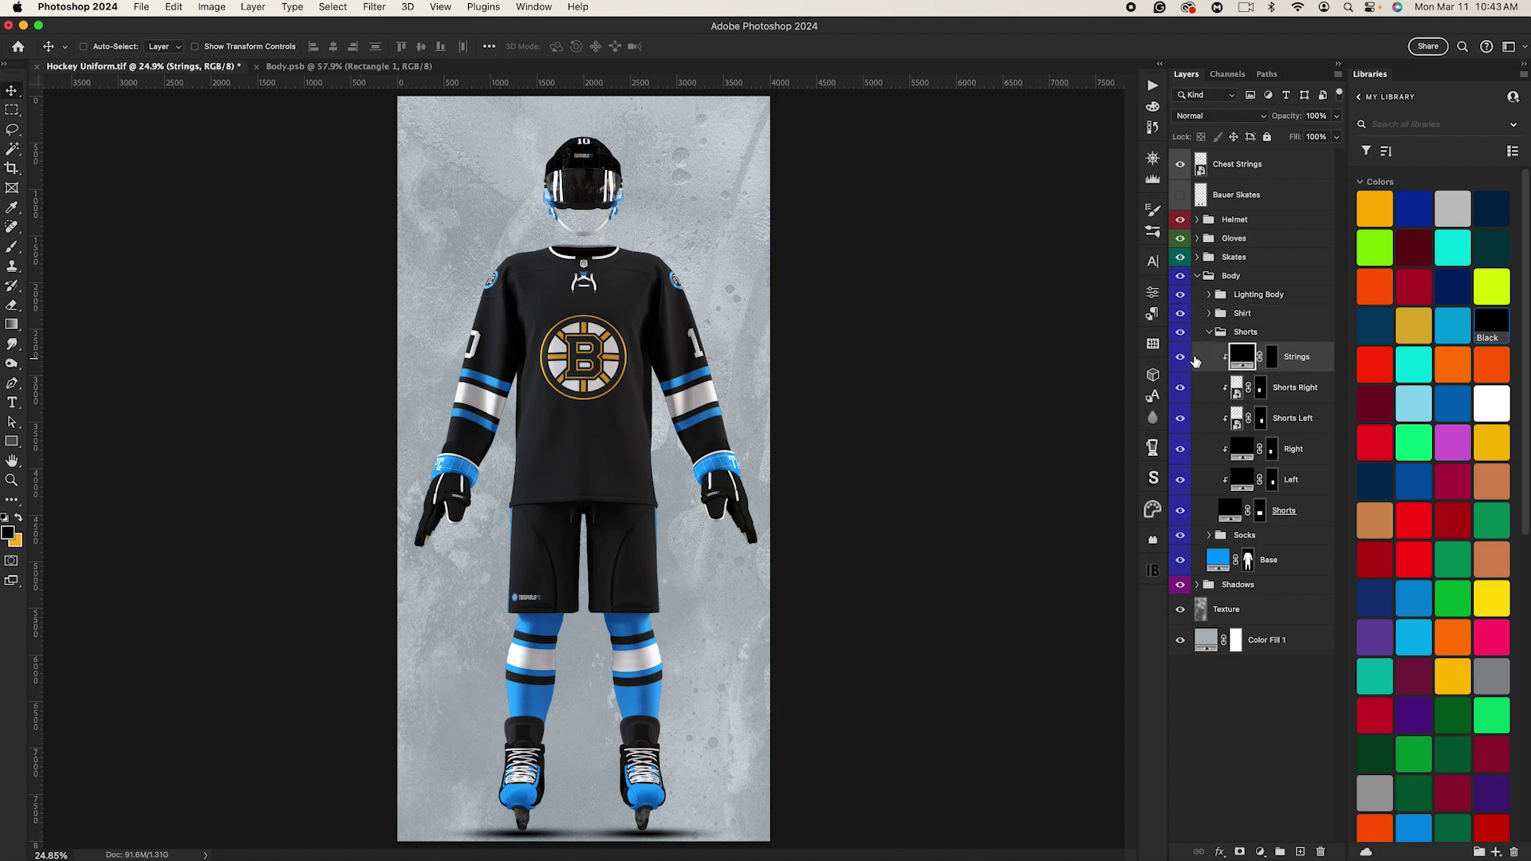
{"action": "left_click", "coordinate": [1375, 220]}
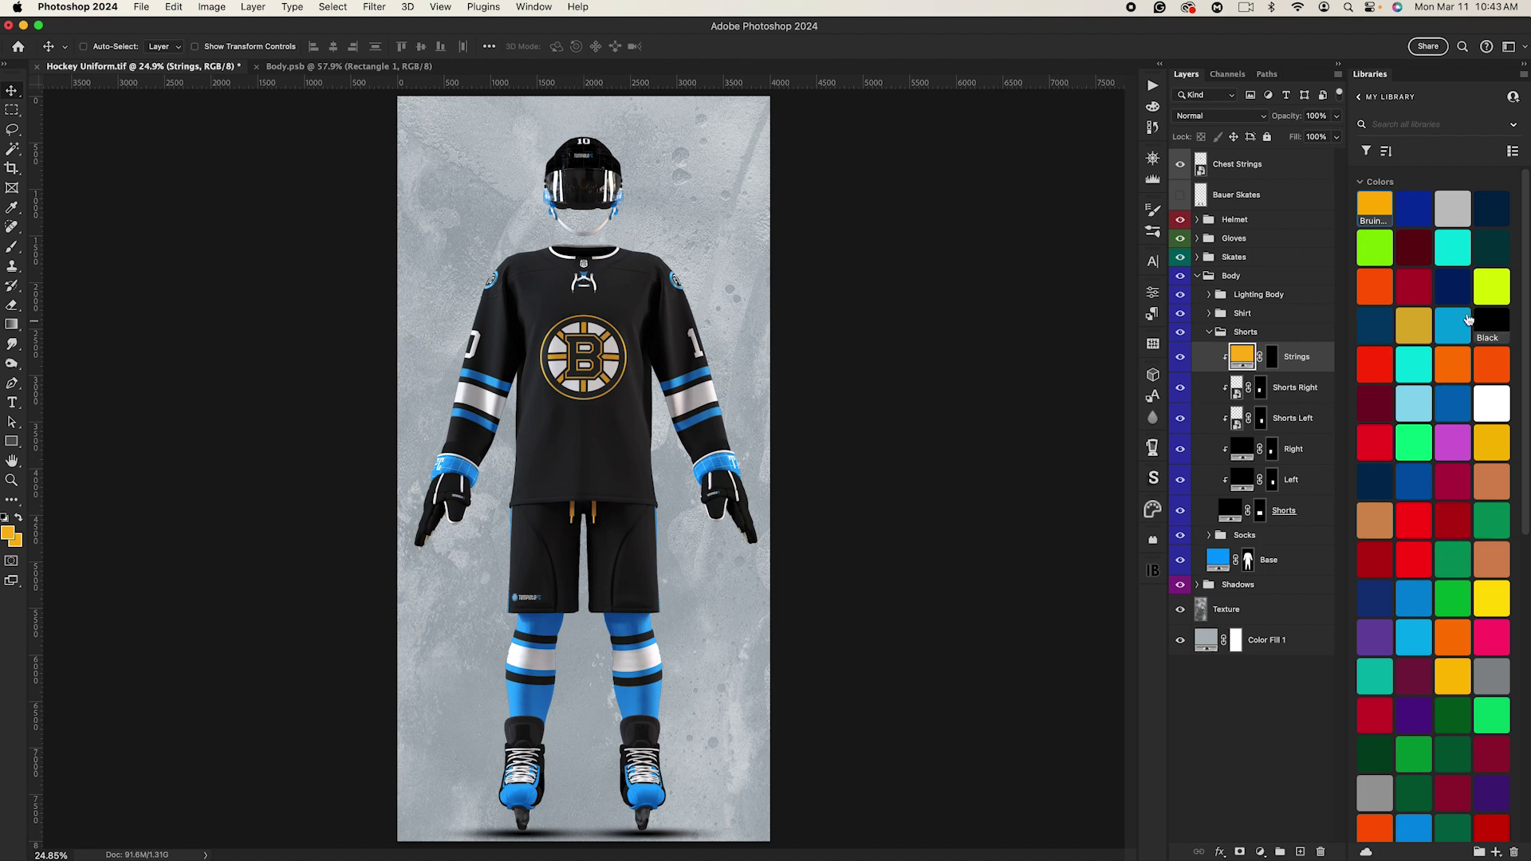
{"action": "left_click", "coordinate": [1488, 321]}
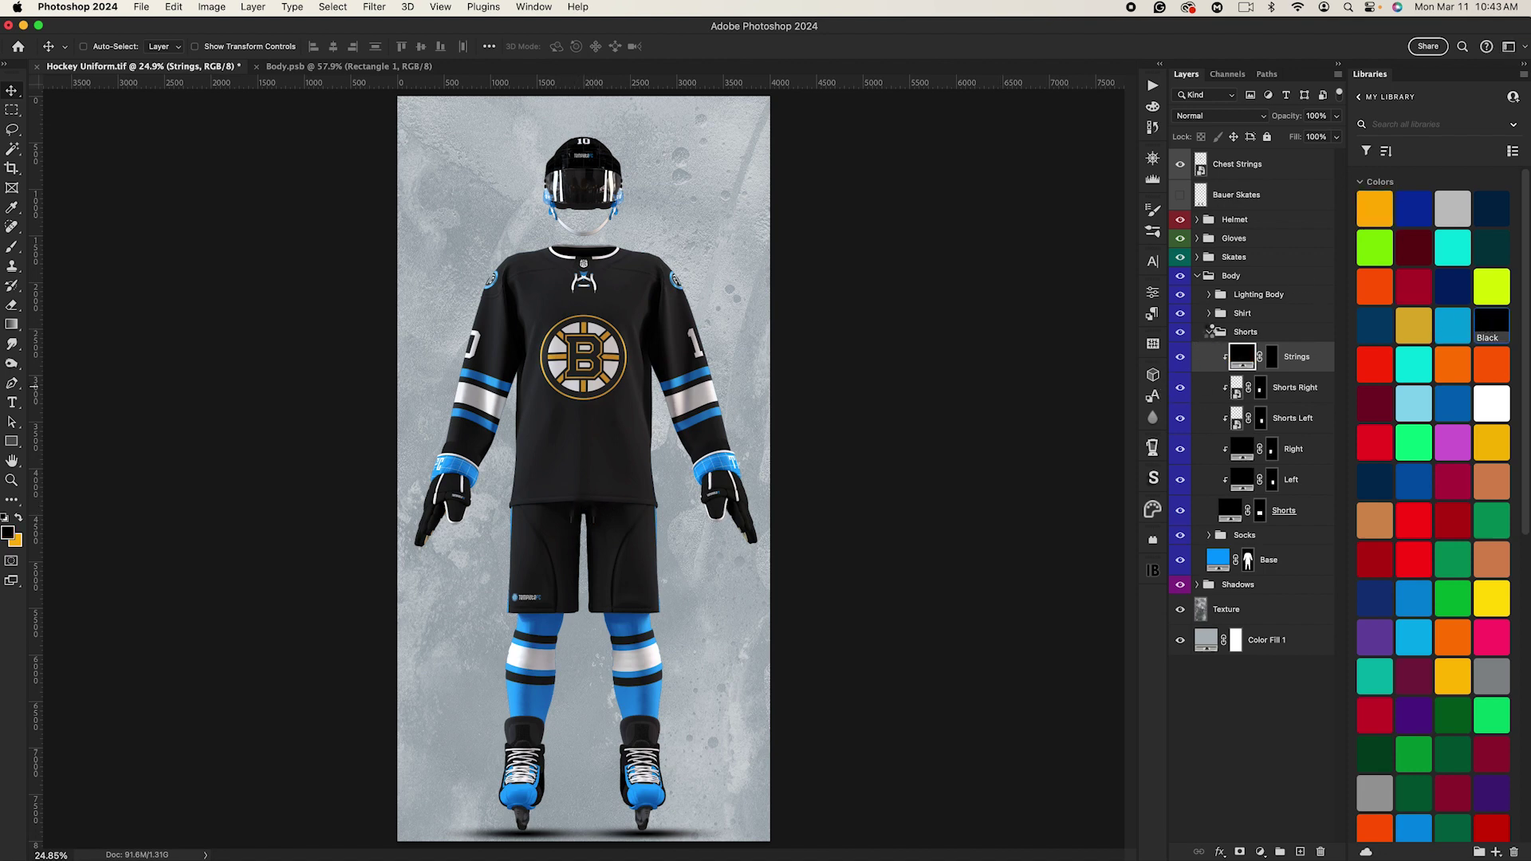
{"action": "left_click", "coordinate": [1211, 333]}
Step: Recolour the Socks fill layer and the Body group's Base fill layer with the Black swatch, and collapse both groups
{"action": "left_click", "coordinate": [1211, 352]}
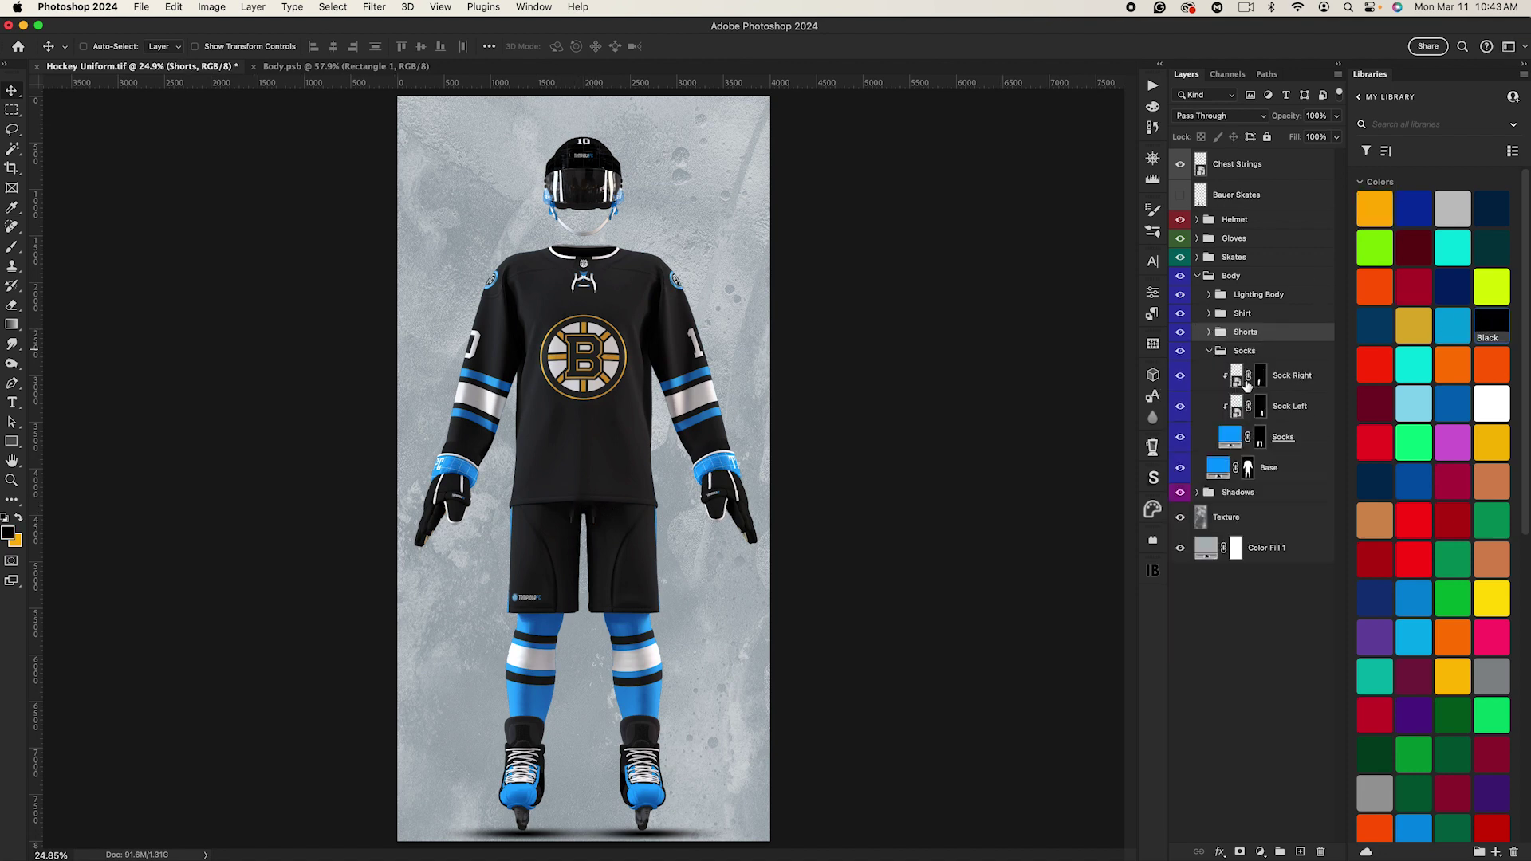
{"action": "left_click", "coordinate": [1305, 445]}
{"action": "left_click", "coordinate": [1297, 463]}
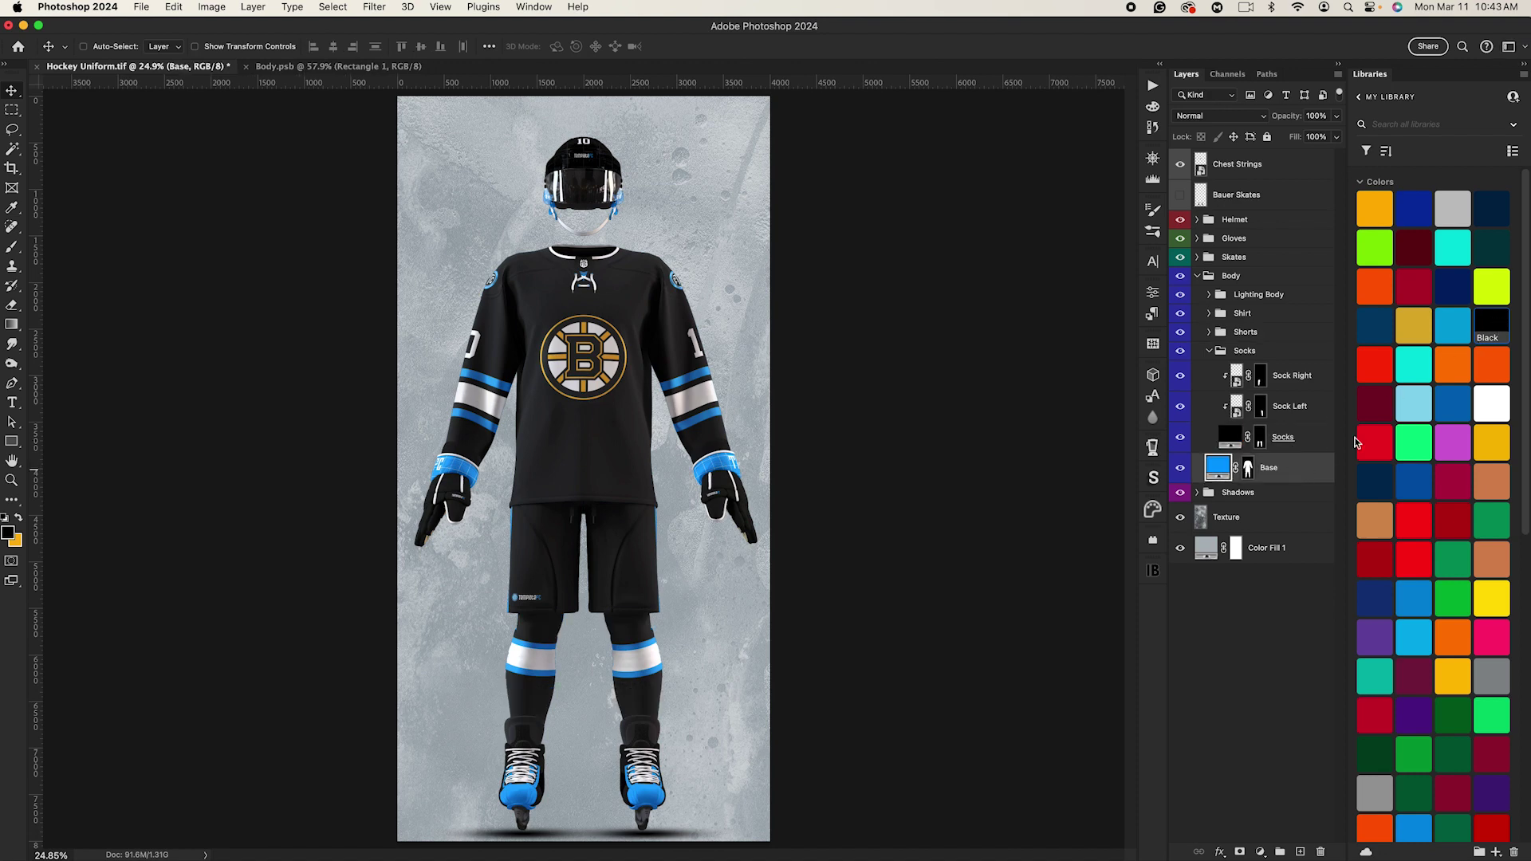
{"action": "left_click", "coordinate": [1496, 327]}
{"action": "left_click", "coordinate": [1209, 352]}
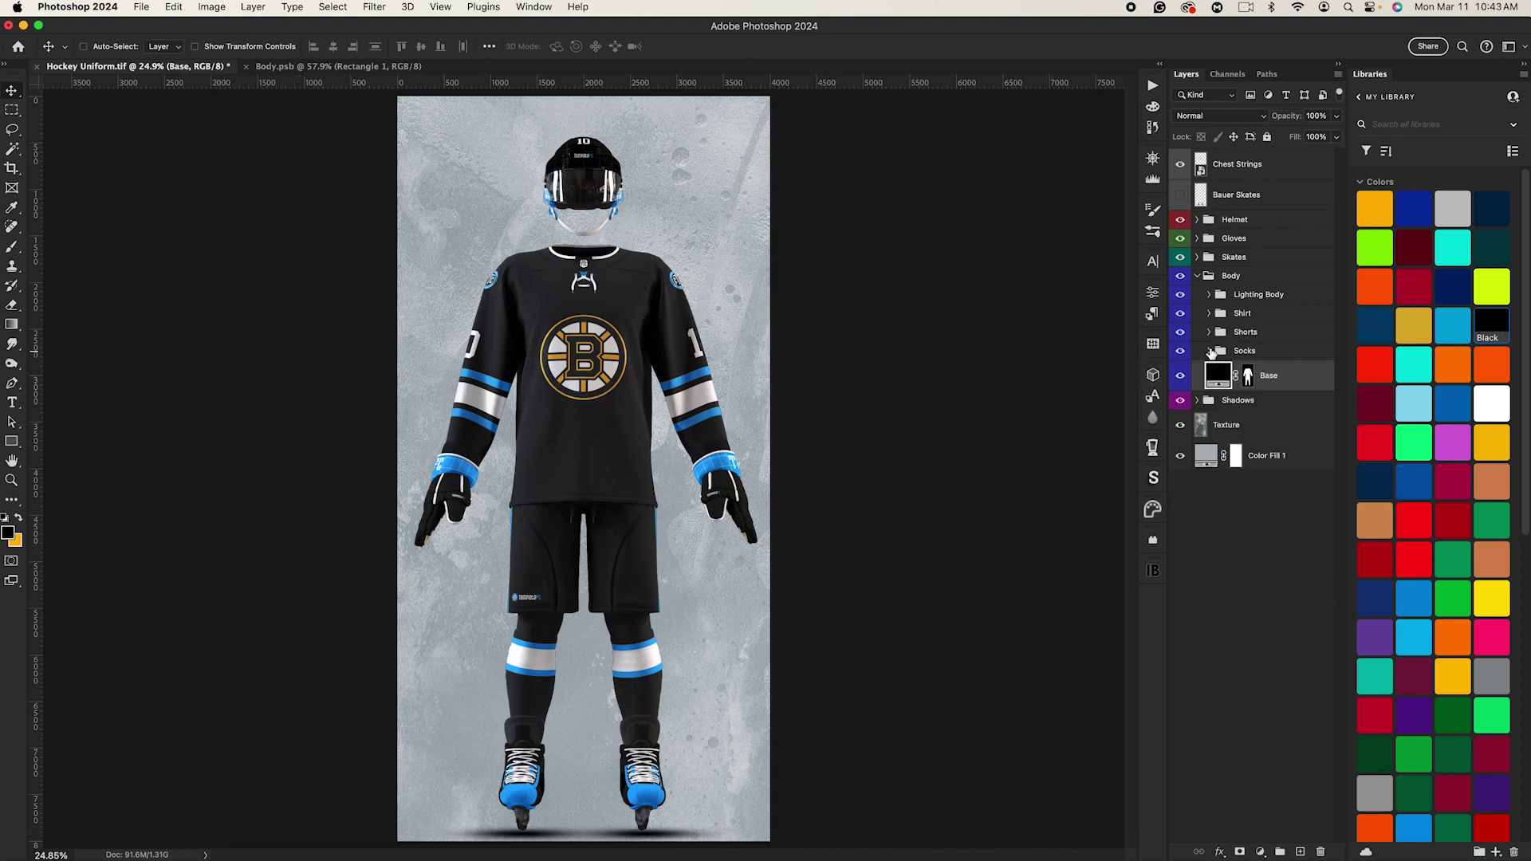
{"action": "left_click", "coordinate": [1198, 277]}
Step: Expand the Skates group and set the Skates Color 2 fill to dark grey 3e3e3e
{"action": "left_click", "coordinate": [1198, 257]}
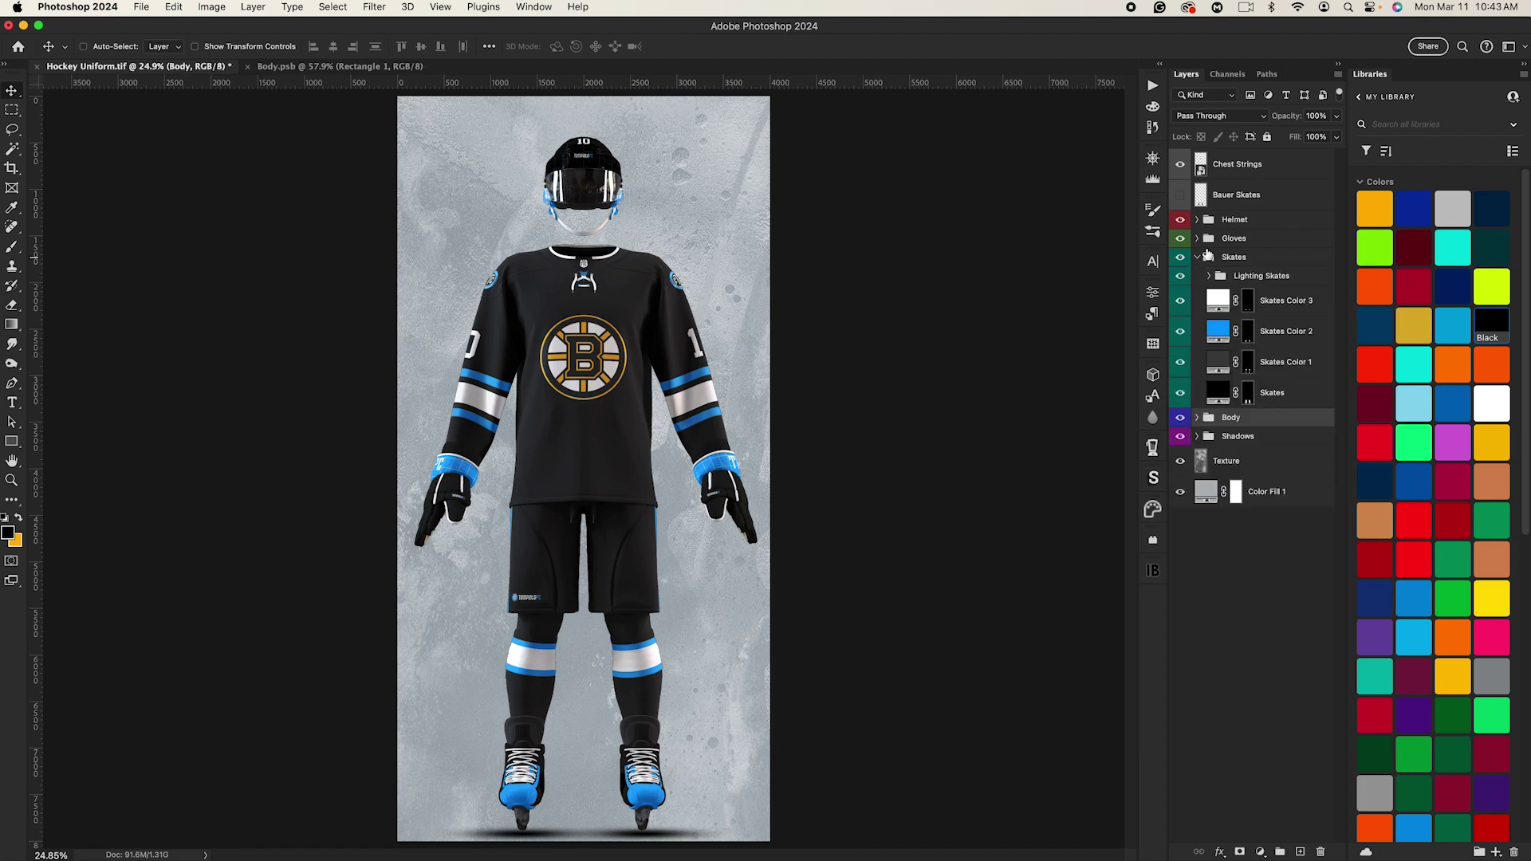
{"action": "left_click", "coordinate": [1290, 337]}
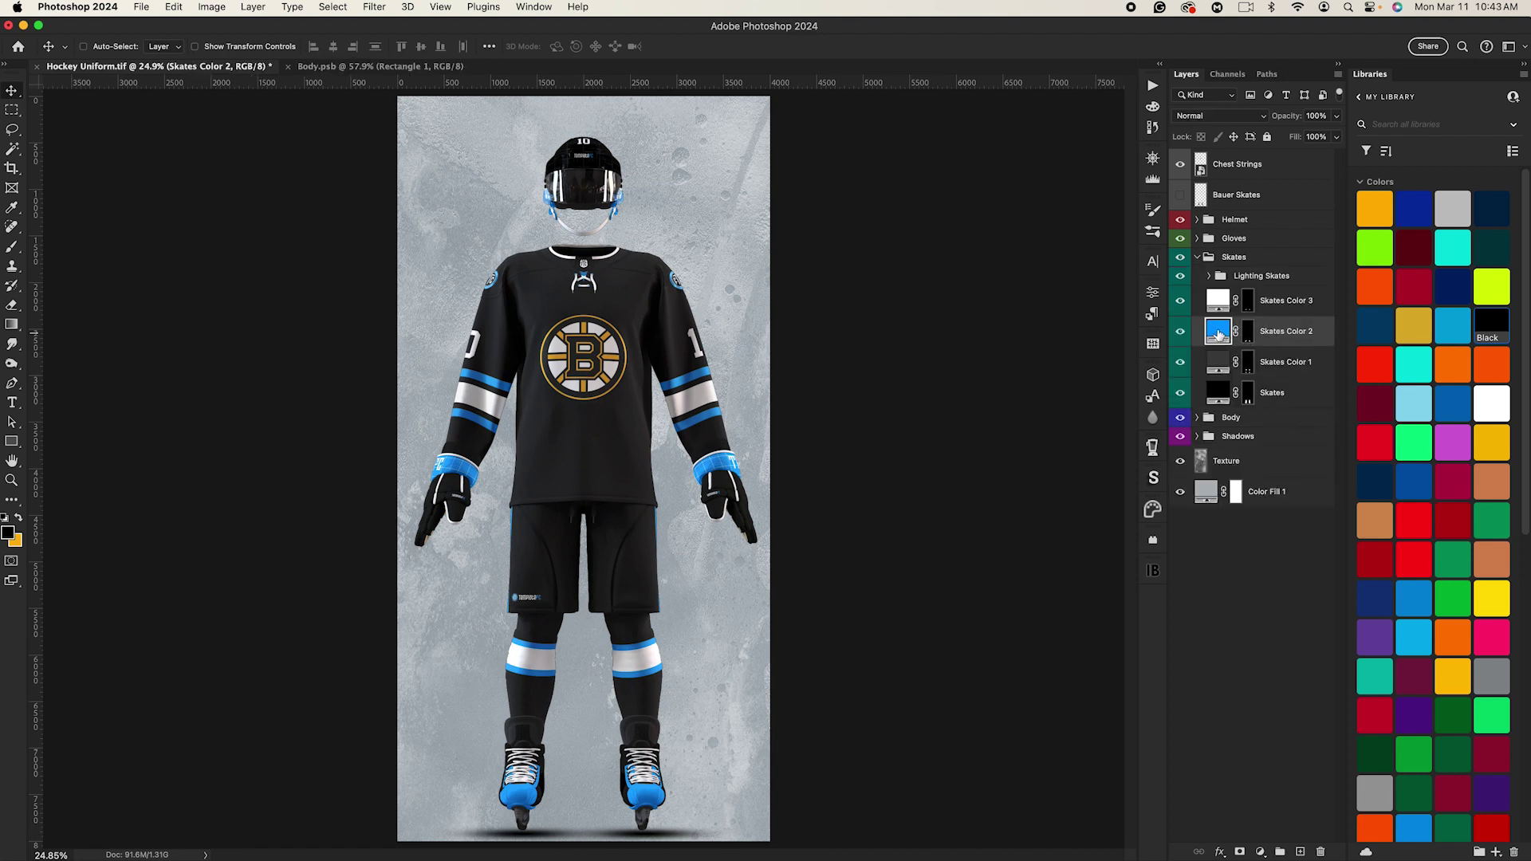
{"action": "double_click", "coordinate": [1218, 334]}
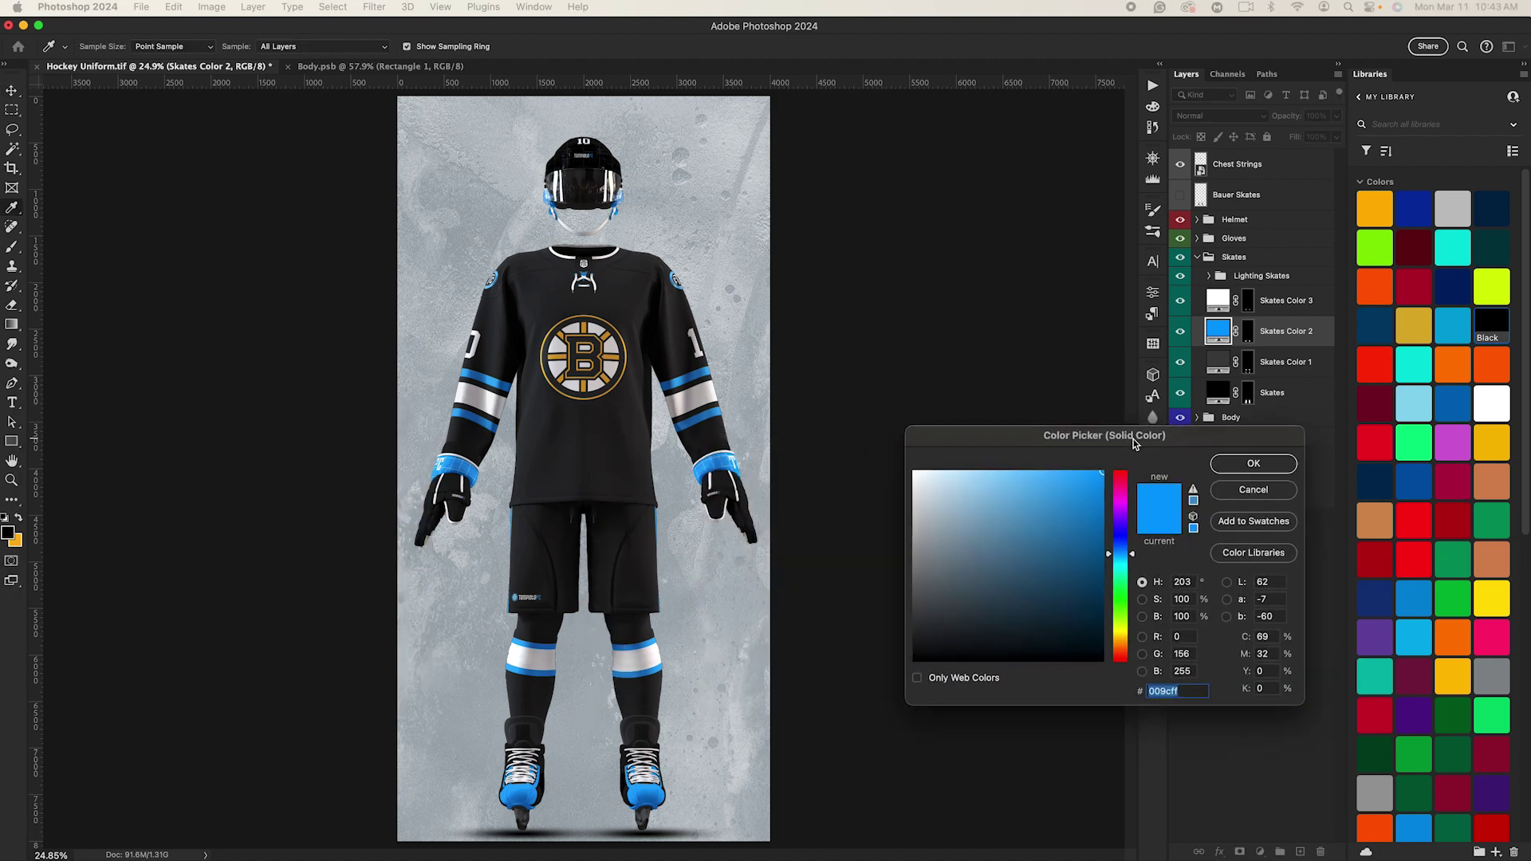
{"action": "left_click_drag", "start_coordinate": [925, 517], "coordinate": [847, 617]}
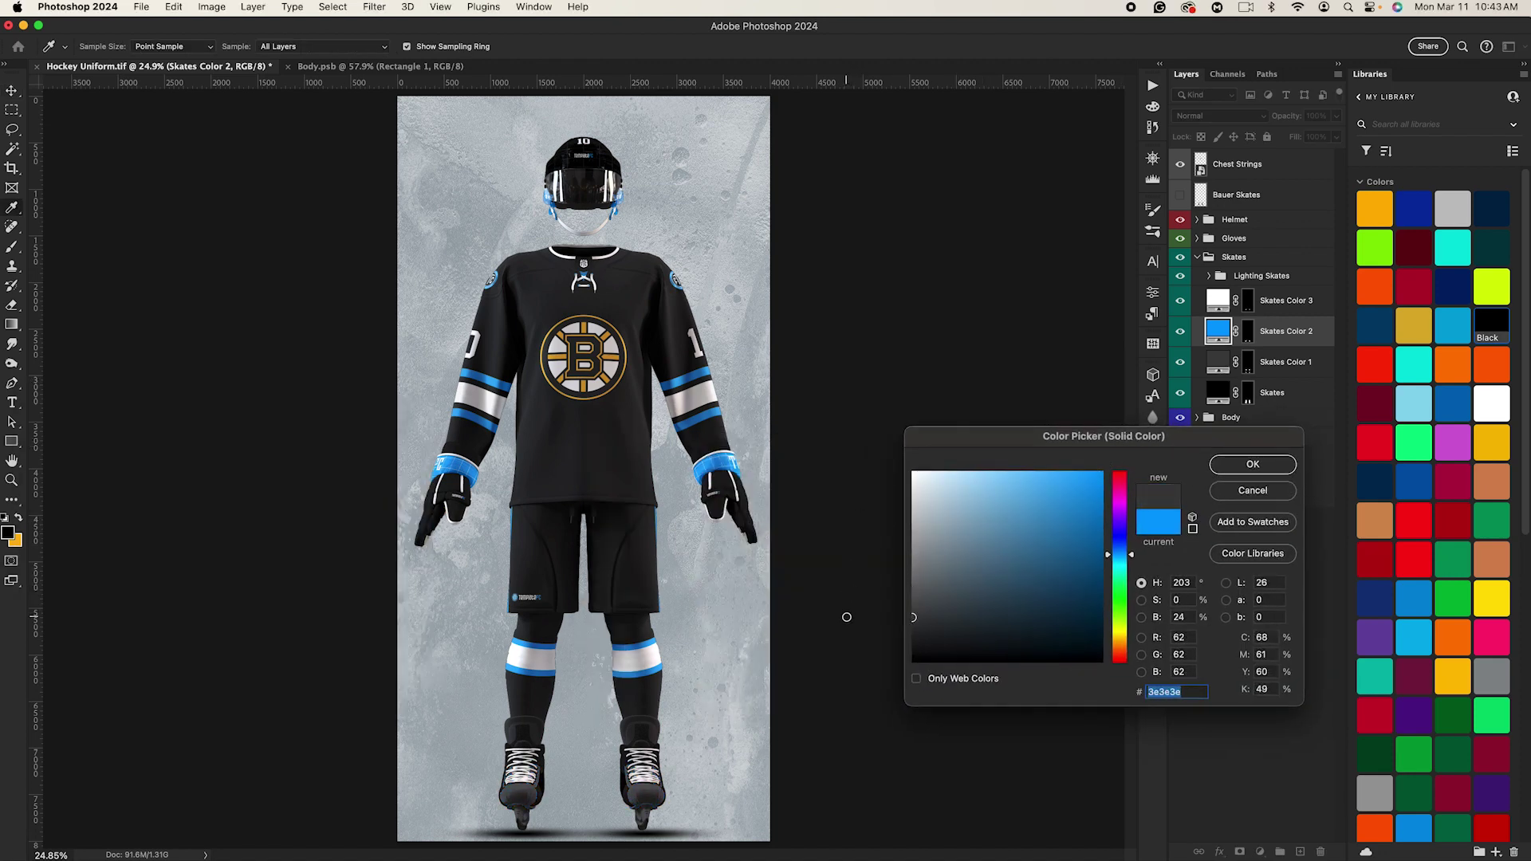
{"action": "left_click", "coordinate": [1249, 466]}
Step: Recolour the Skates Color 3 laces with Bruins Yellow and collapse the Skates group
{"action": "left_click", "coordinate": [1291, 308]}
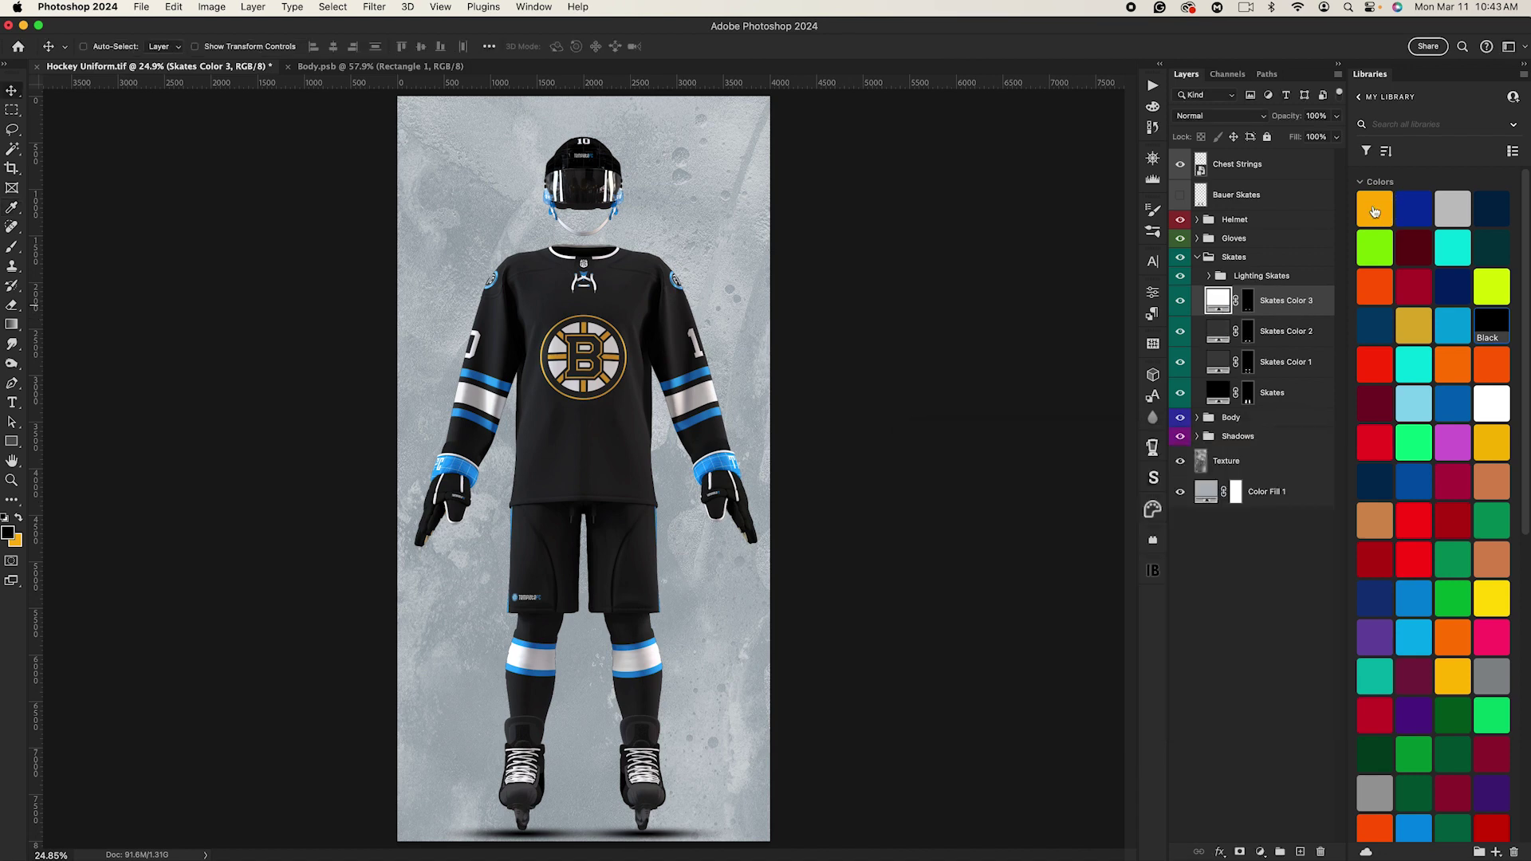
{"action": "left_click", "coordinate": [1374, 211]}
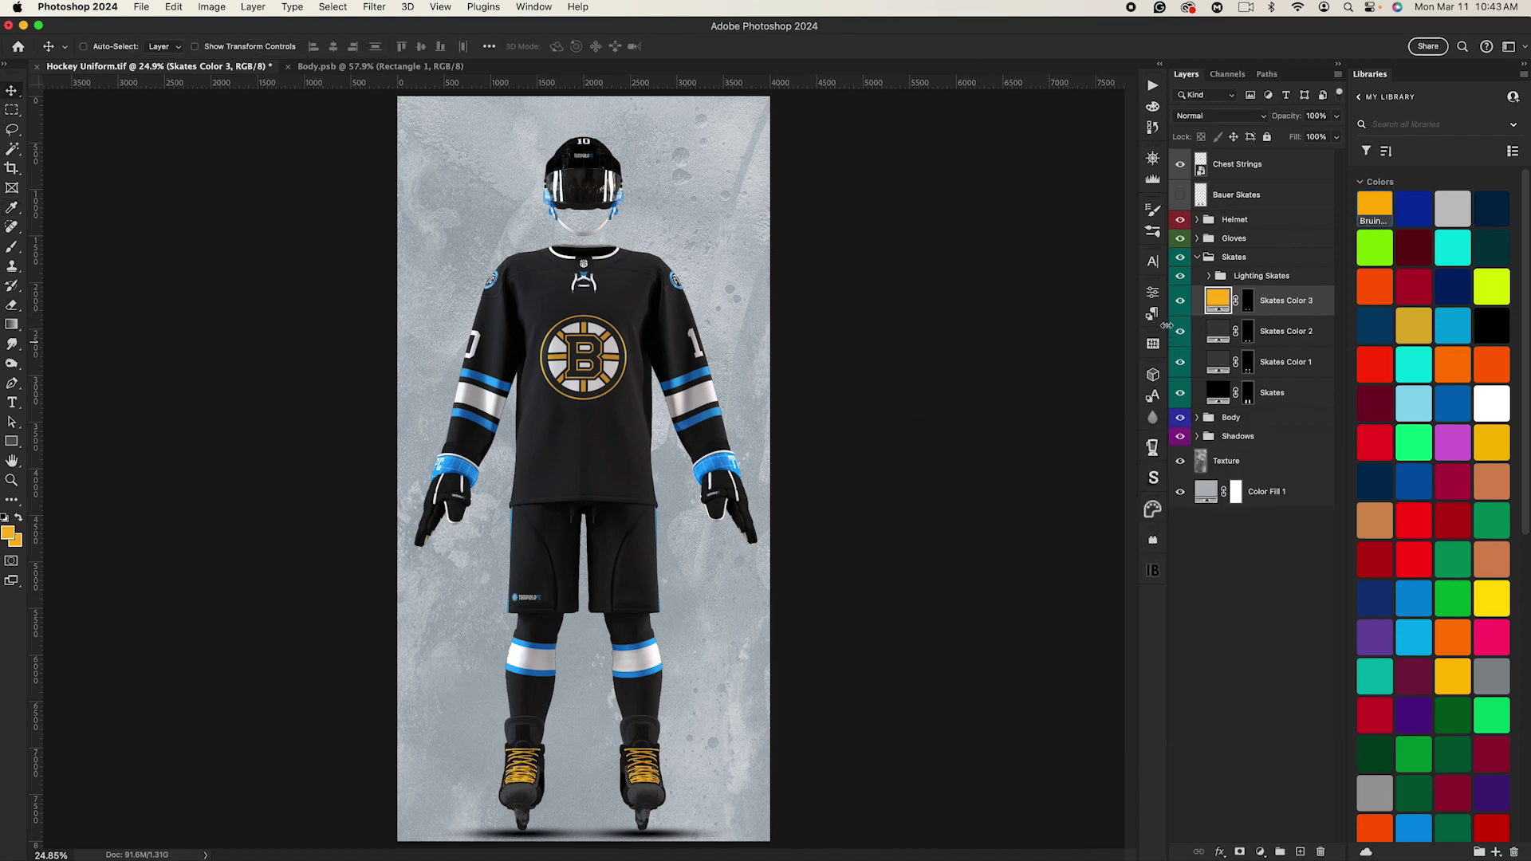
{"action": "left_click", "coordinate": [1198, 257]}
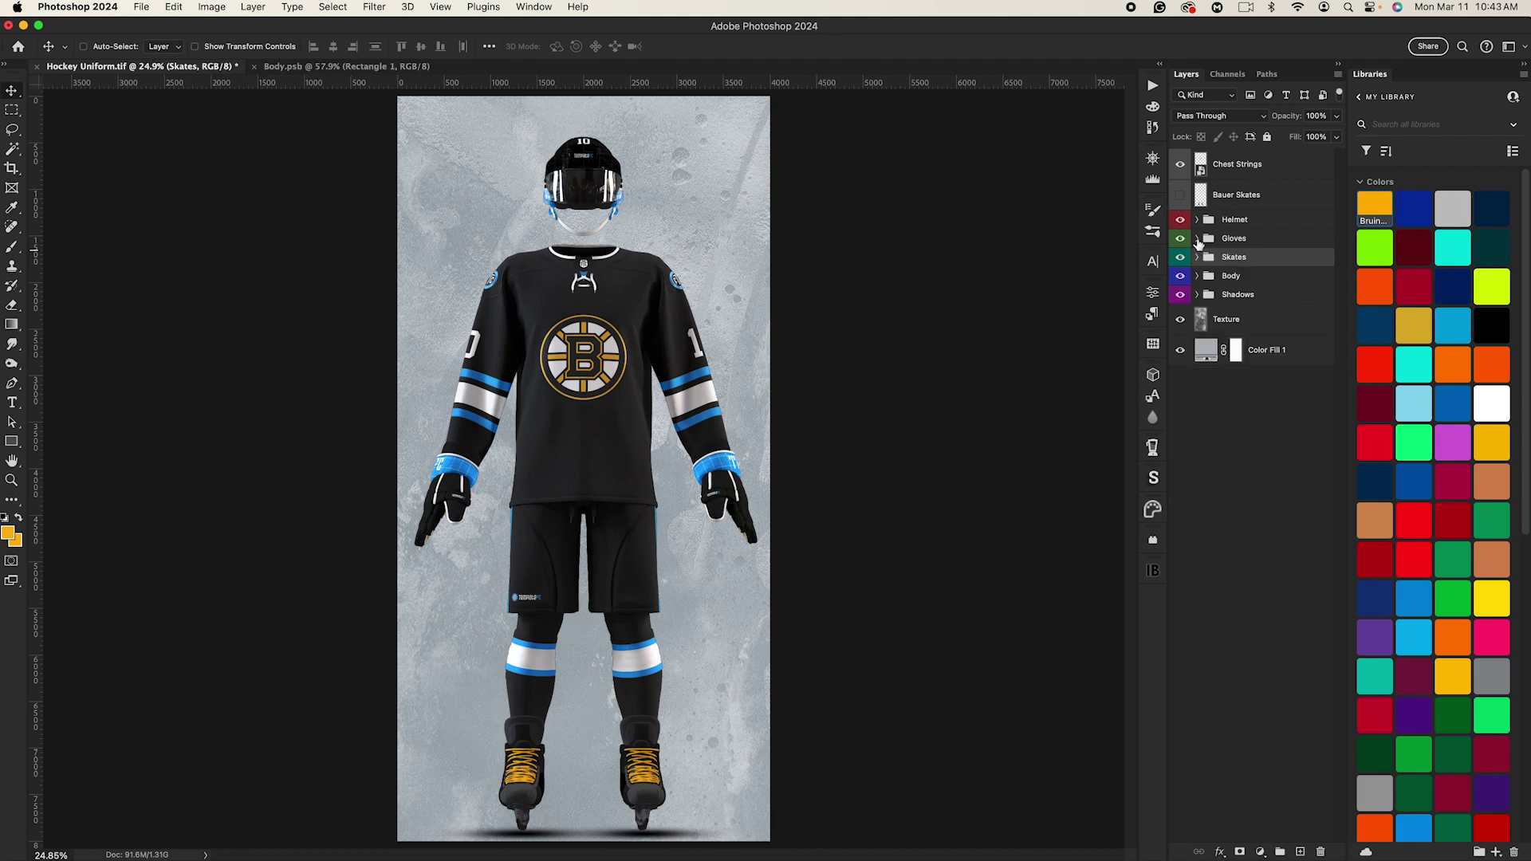
Step: Recolour the Wrists and Trim layers in the Gloves group with Bruins Yellow, and hide the Trim layer
{"action": "left_click", "coordinate": [1197, 239]}
{"action": "left_click", "coordinate": [1284, 502]}
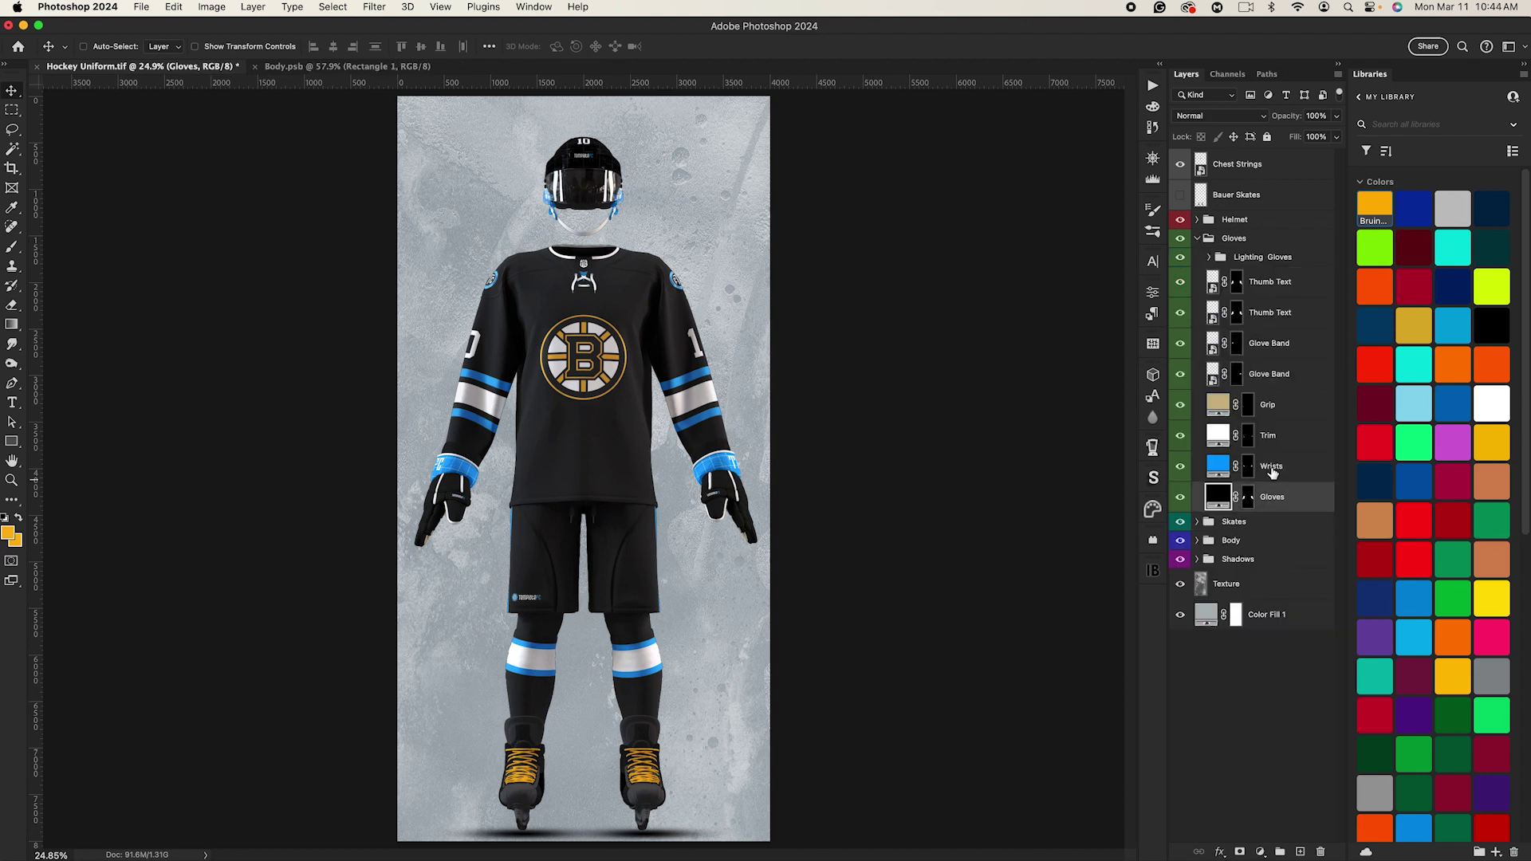
{"action": "left_click", "coordinate": [1273, 472]}
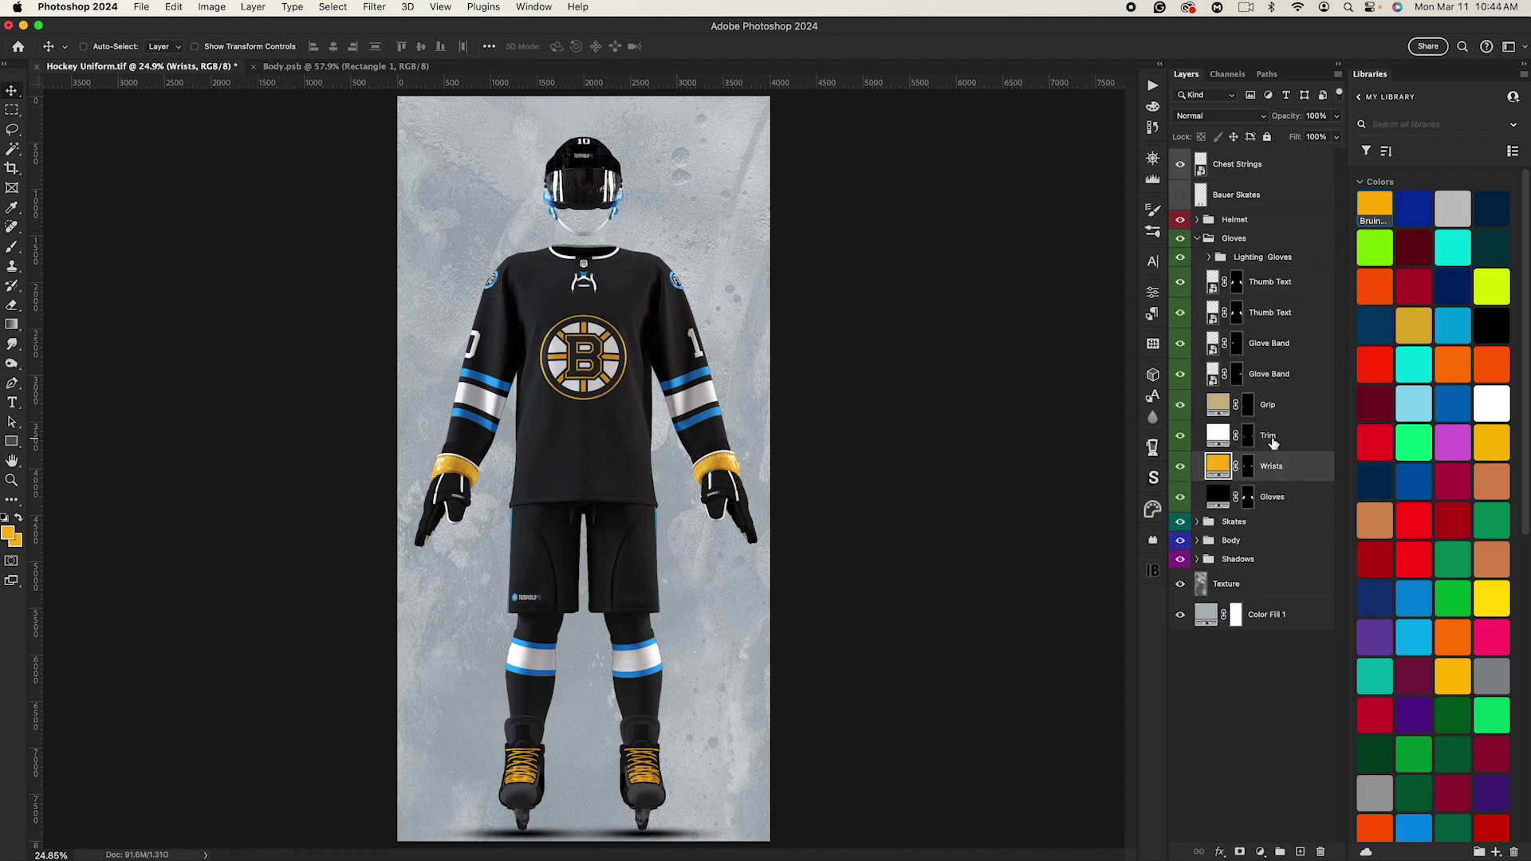
{"action": "left_click", "coordinate": [1268, 437]}
{"action": "left_click", "coordinate": [1365, 209]}
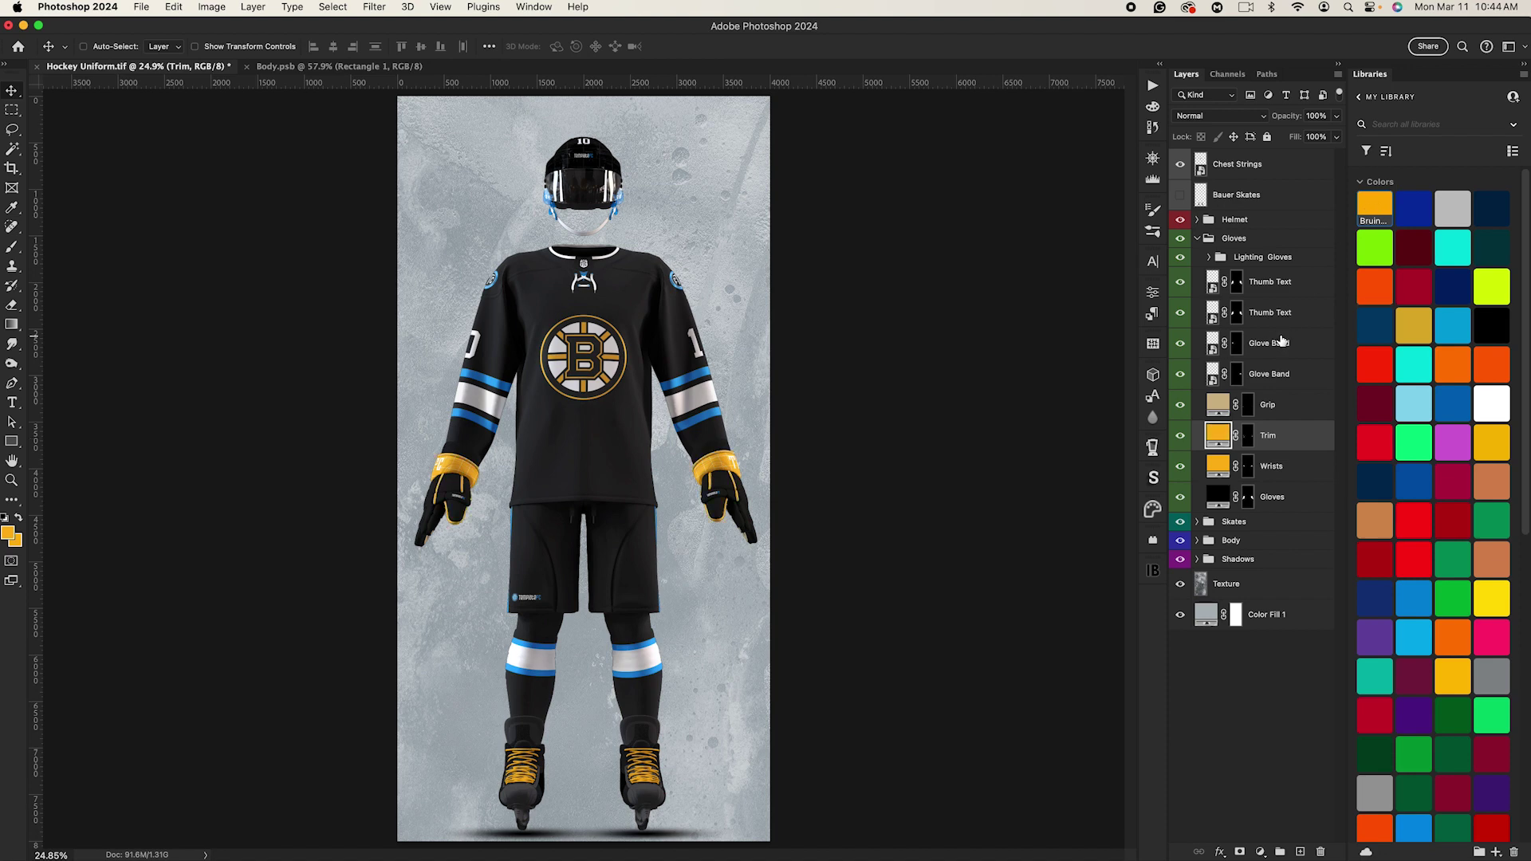
{"action": "left_click", "coordinate": [1179, 435]}
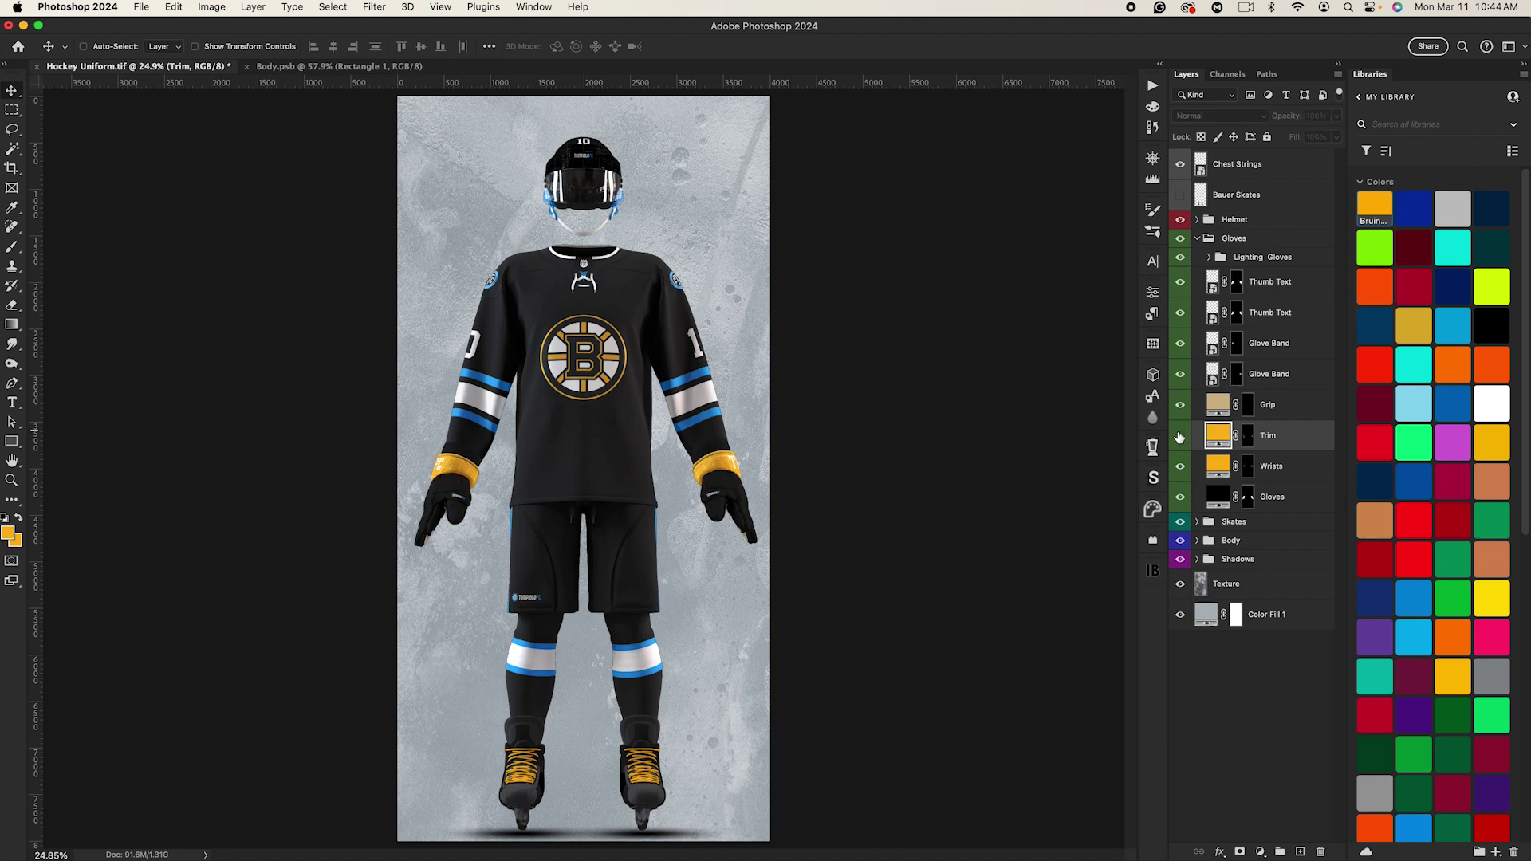
Step: Make the Trim layer in the Gloves group visible again and collapse the group
{"action": "left_click", "coordinate": [1180, 437]}
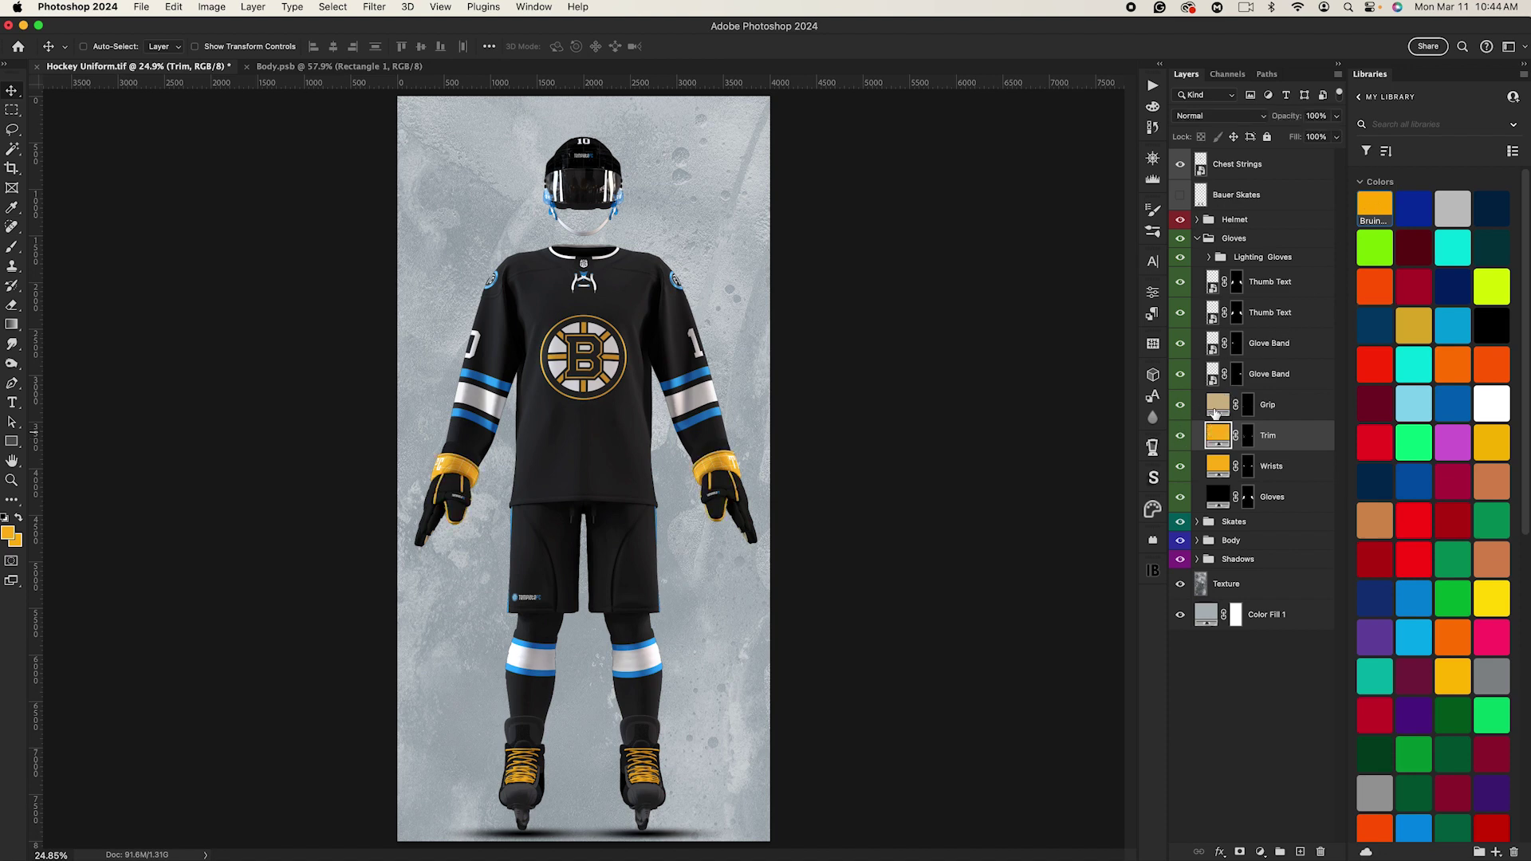
{"action": "left_click", "coordinate": [1197, 237]}
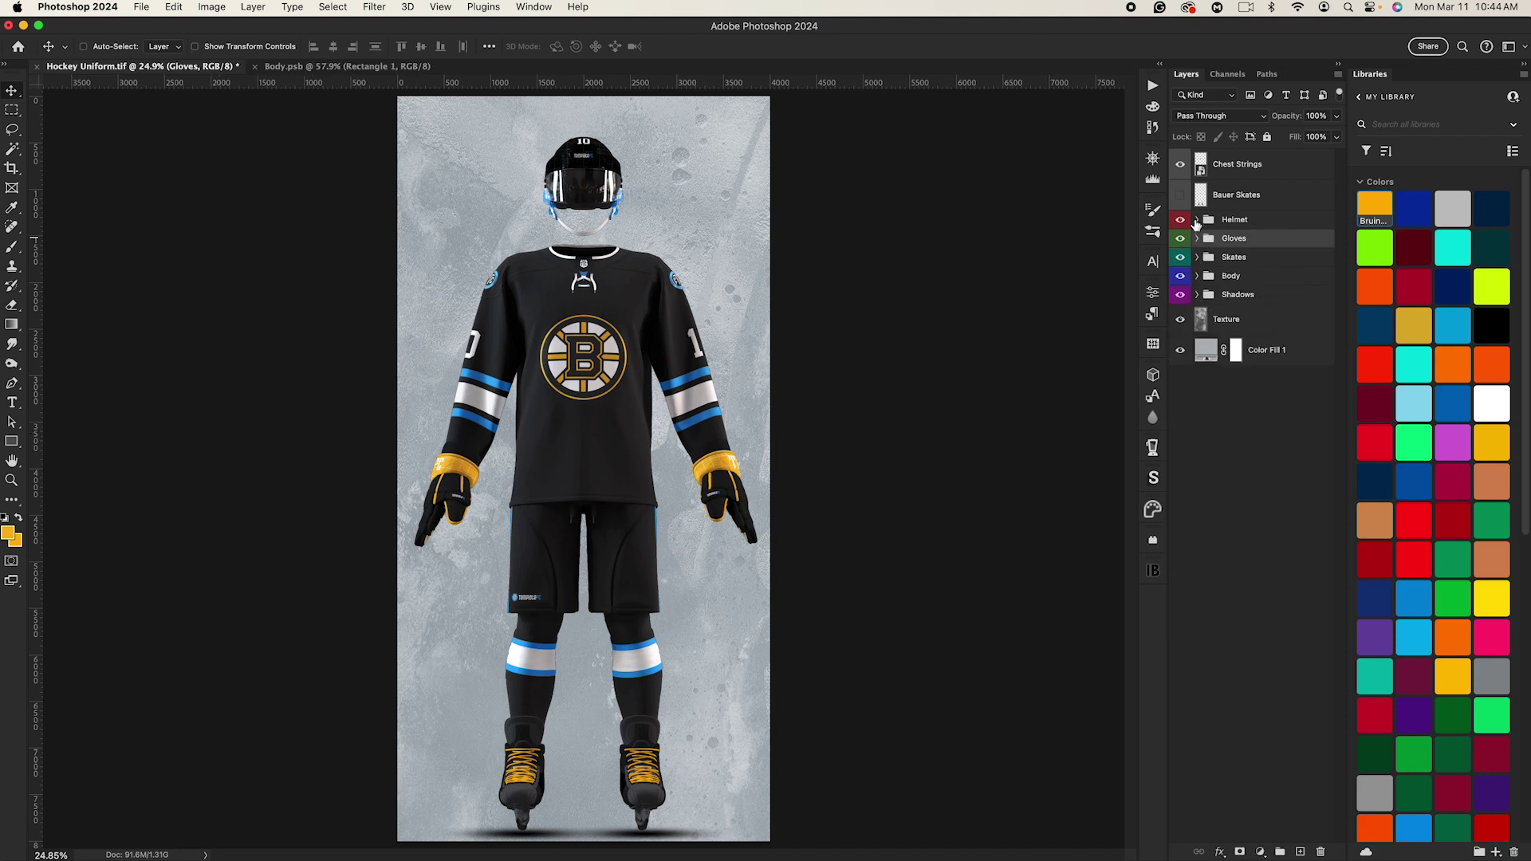
Step: Expand the Helmet group and recolour its Sides and Strap fill layers with the Black swatch
{"action": "left_click", "coordinate": [1197, 220]}
{"action": "left_click", "coordinate": [1269, 421]}
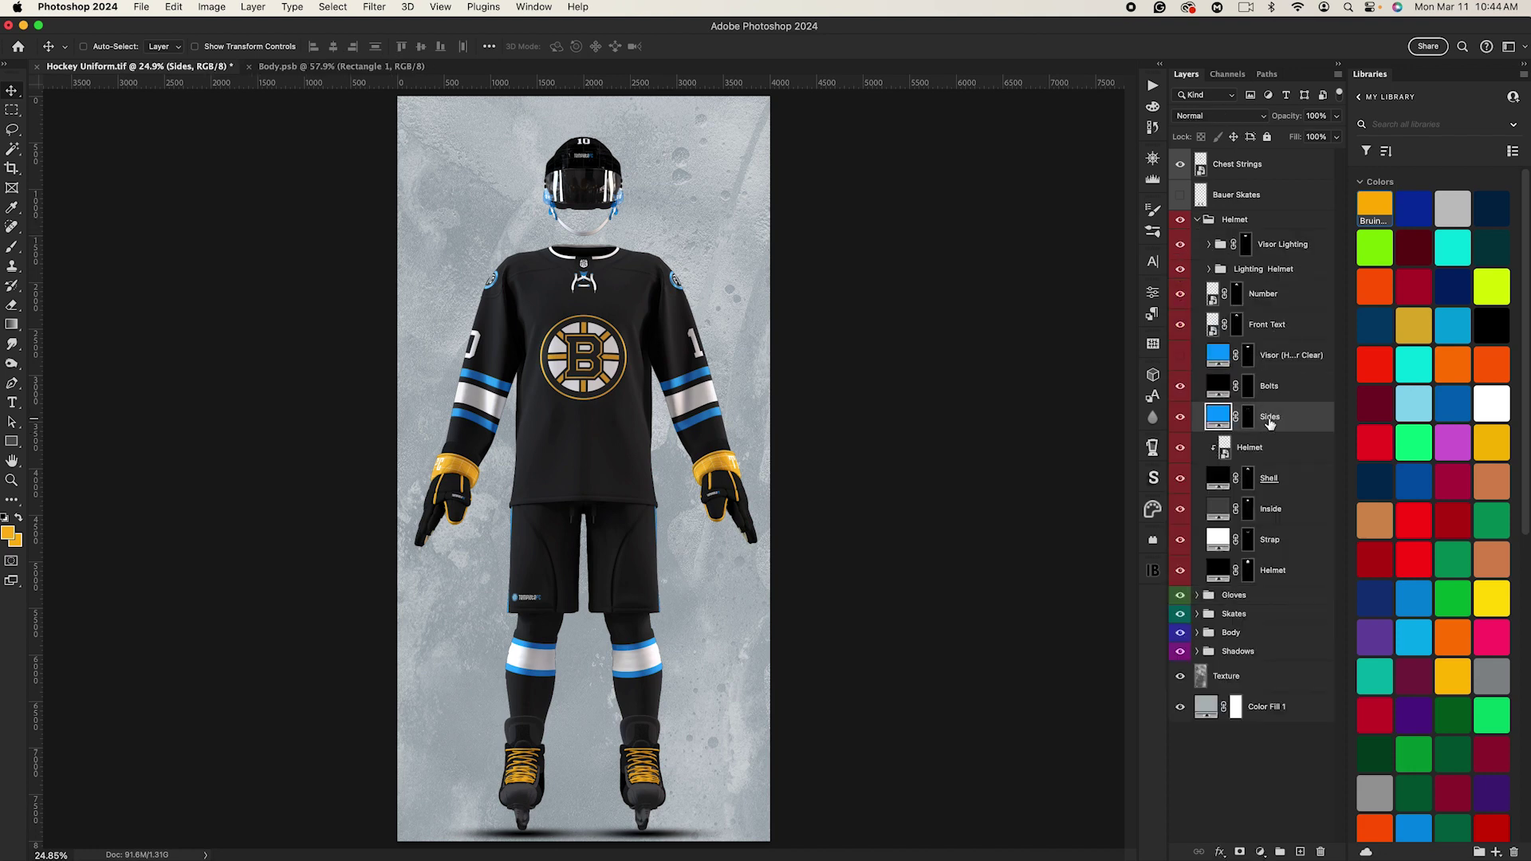
{"action": "left_click", "coordinate": [1273, 551], "text": "super"}
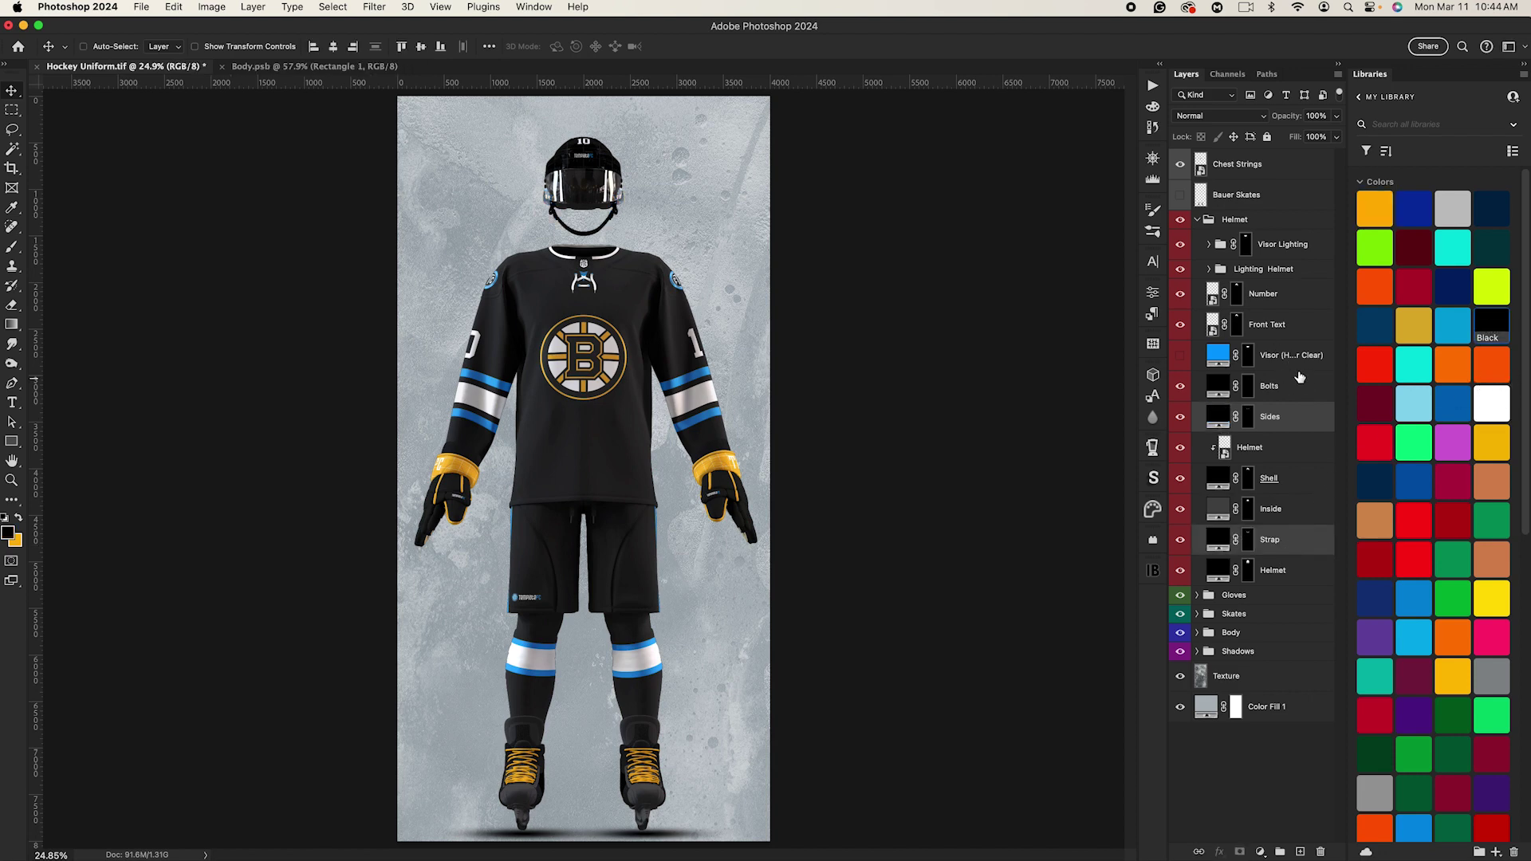
Step: Show the Visor (Hide for Clear) layer, recolour it with Bruins Yellow, and collapse the Helmet group
{"action": "left_click", "coordinate": [1273, 367]}
{"action": "left_click", "coordinate": [1180, 355]}
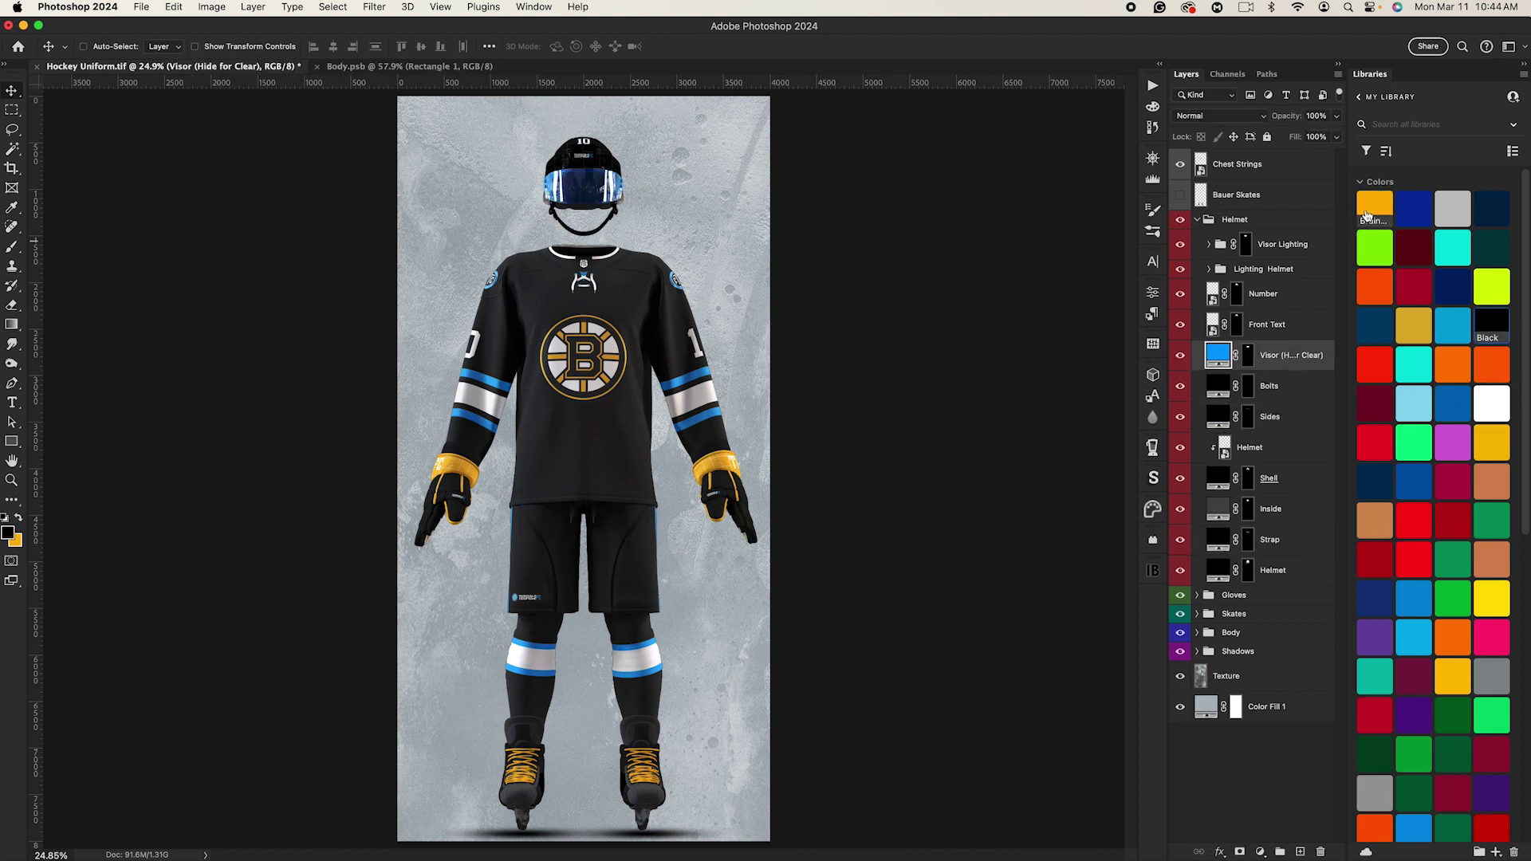
{"action": "left_click", "coordinate": [1374, 208]}
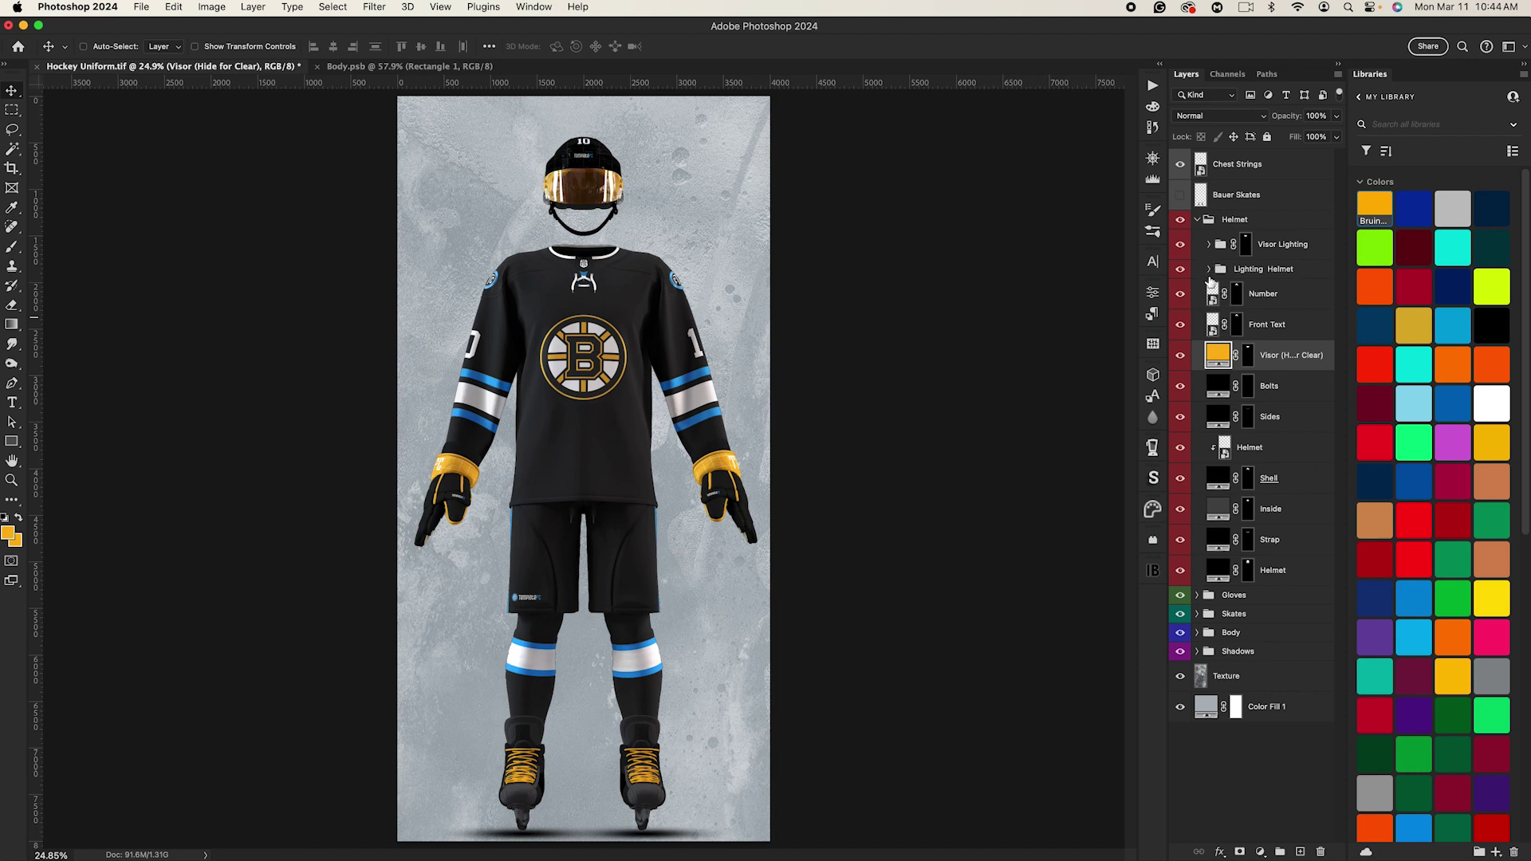
{"action": "left_click", "coordinate": [1198, 220]}
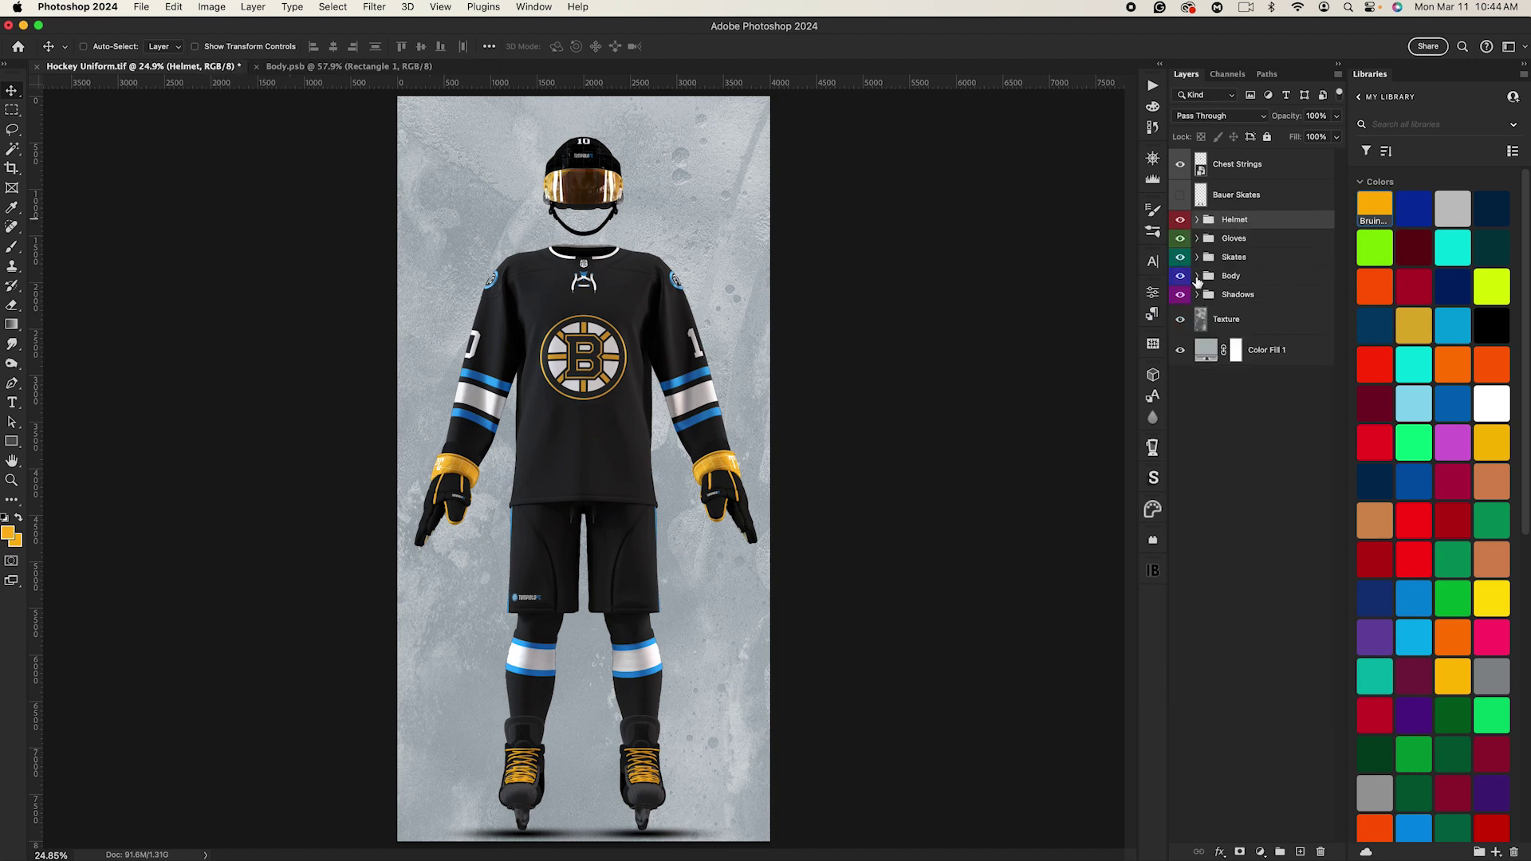
Step: Expand the Body group and its Shirt subgroup, and look closely at the jersey front and sleeves
{"action": "left_click", "coordinate": [1197, 276]}
{"action": "left_click", "coordinate": [1209, 315]}
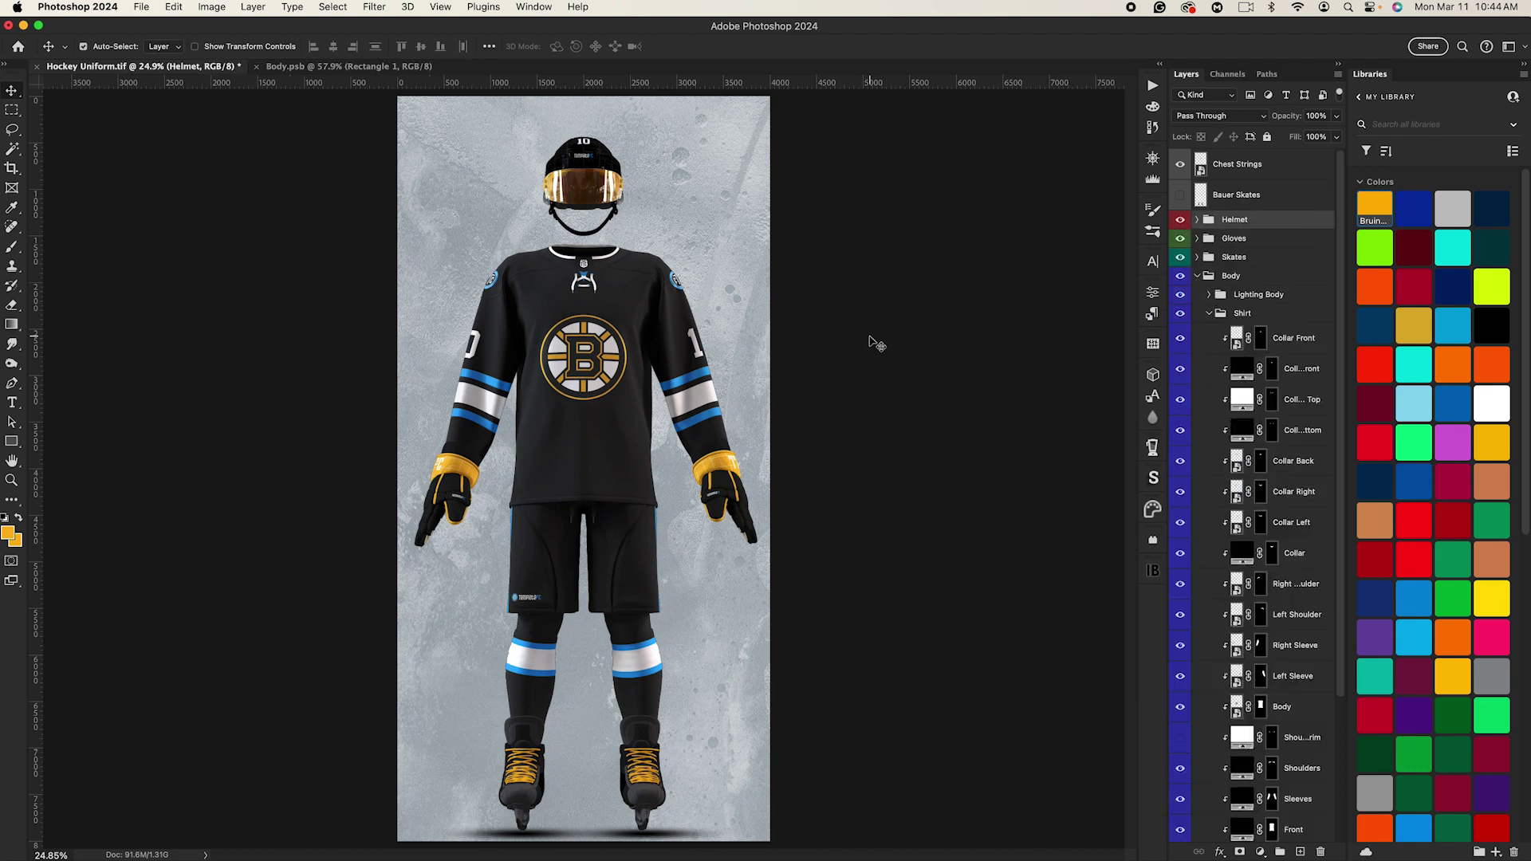
{"action": "key", "text": "super+equal"}
{"action": "key", "text": "super+equal"}
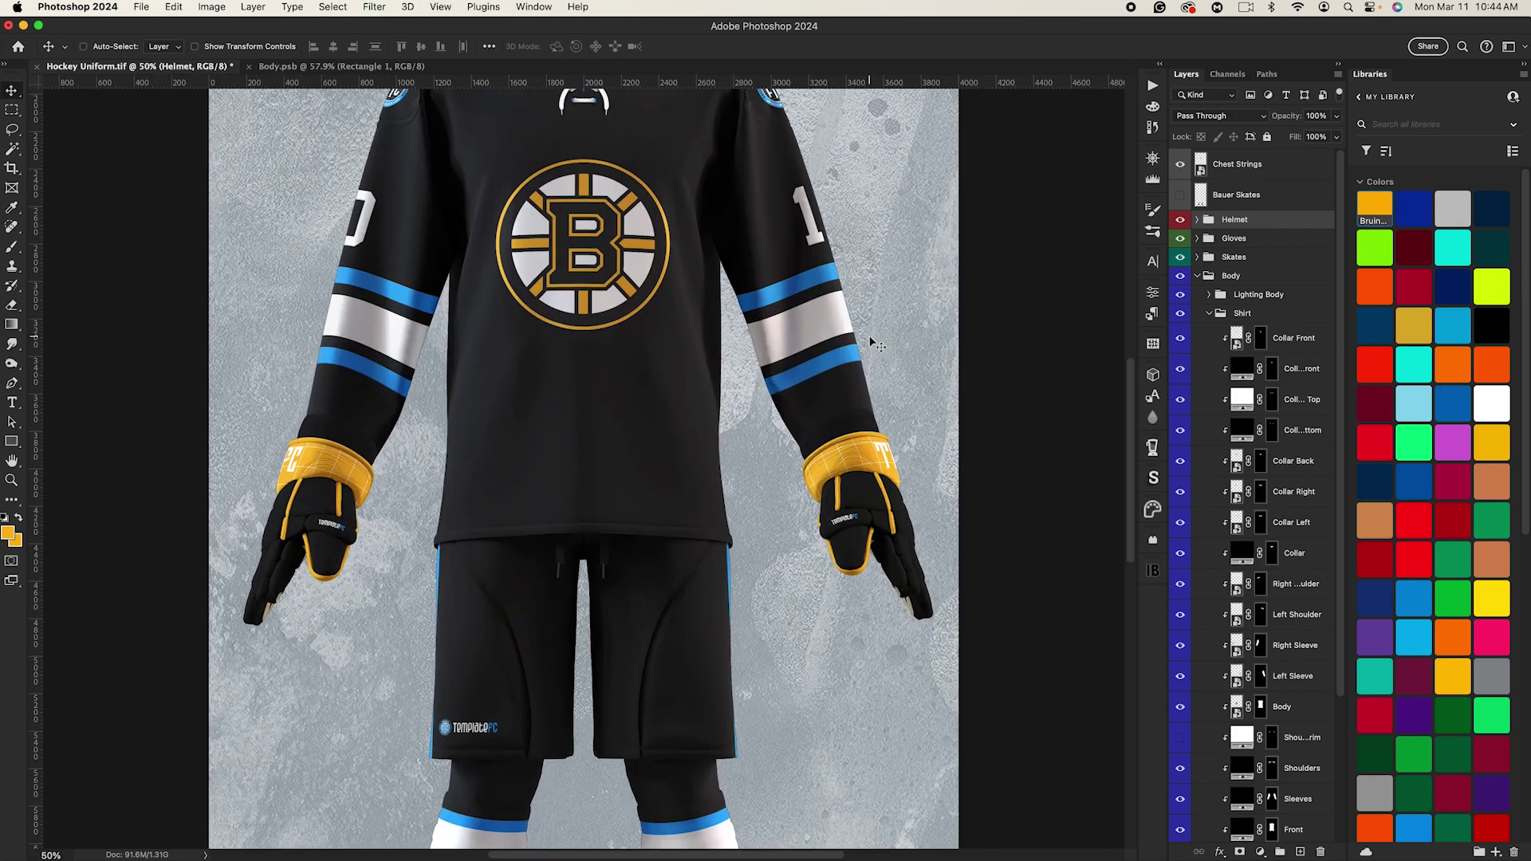
{"action": "scroll", "coordinate": [869, 335], "scroll_direction": "up", "scroll_amount": 3}
{"action": "scroll", "coordinate": [1227, 614], "scroll_direction": "down", "scroll_amount": 1}
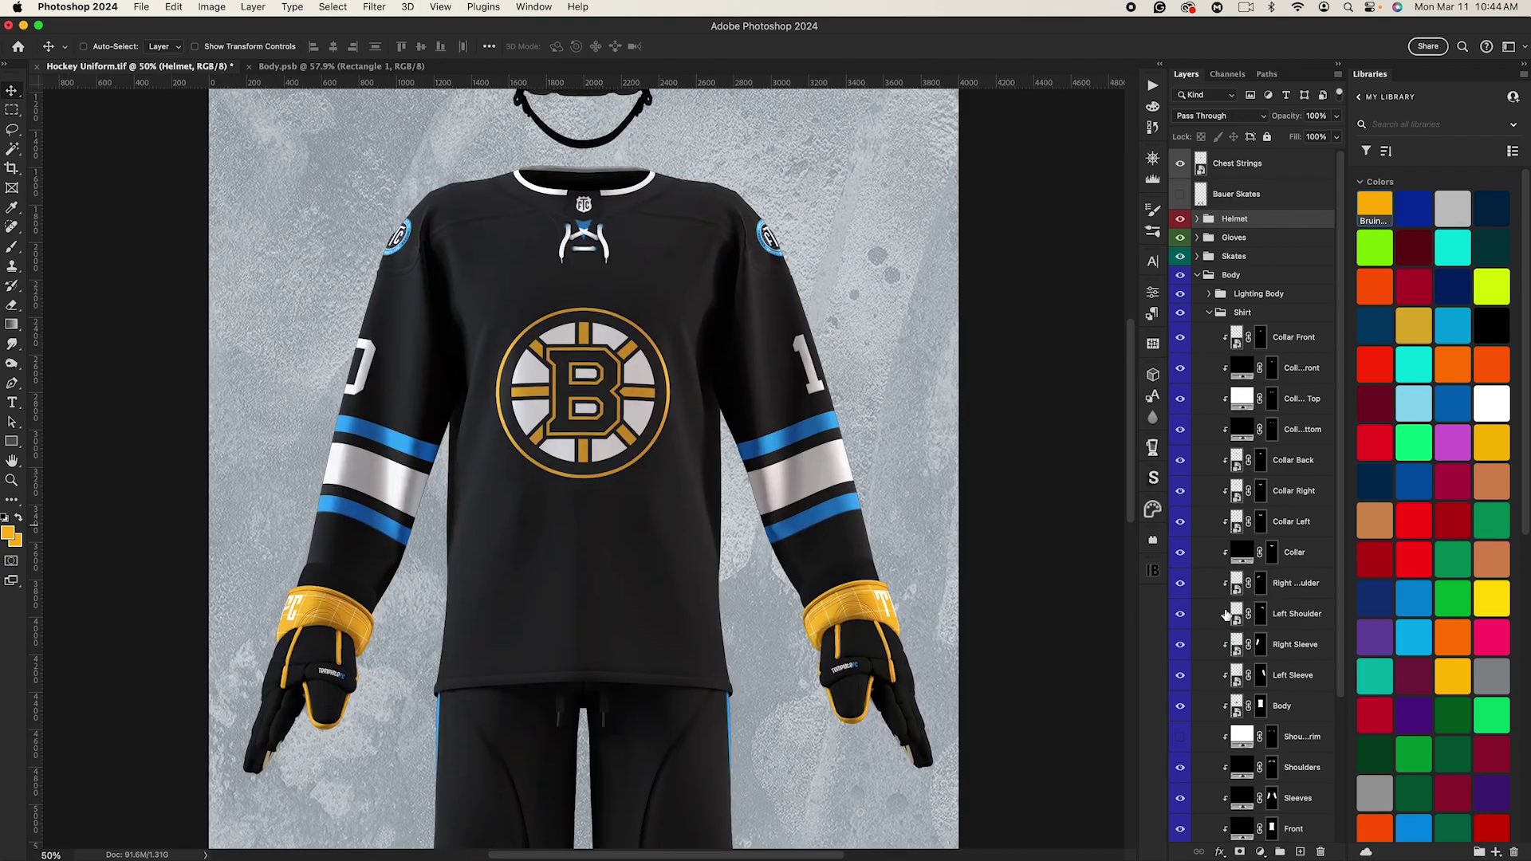
Step: In Body.psb, show the Rectangle 1 stripe and move it down below the Bruins logo
{"action": "left_click", "coordinate": [305, 66]}
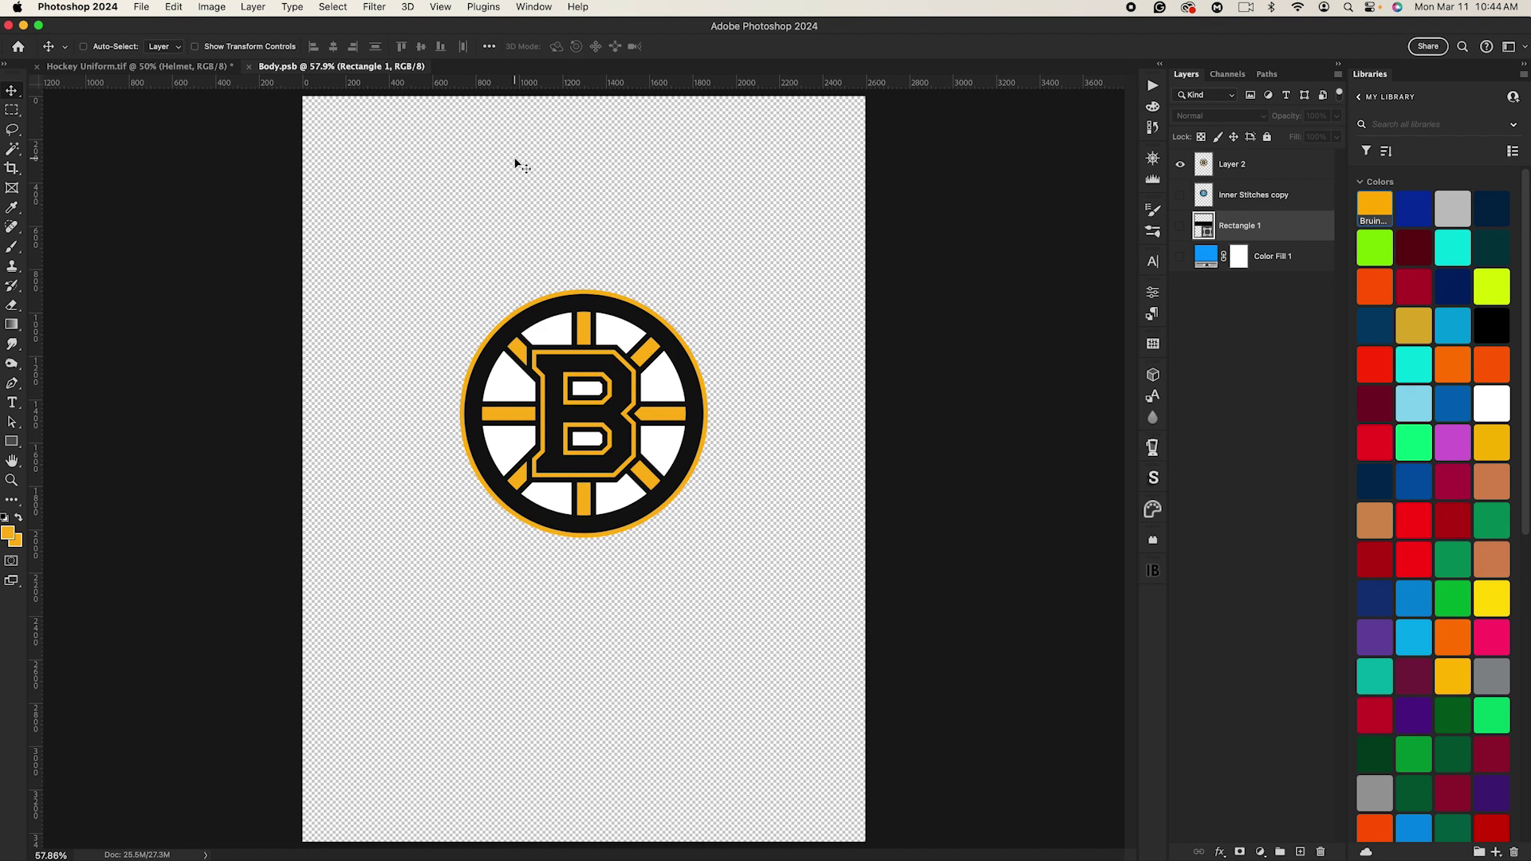
{"action": "left_click", "coordinate": [1180, 226]}
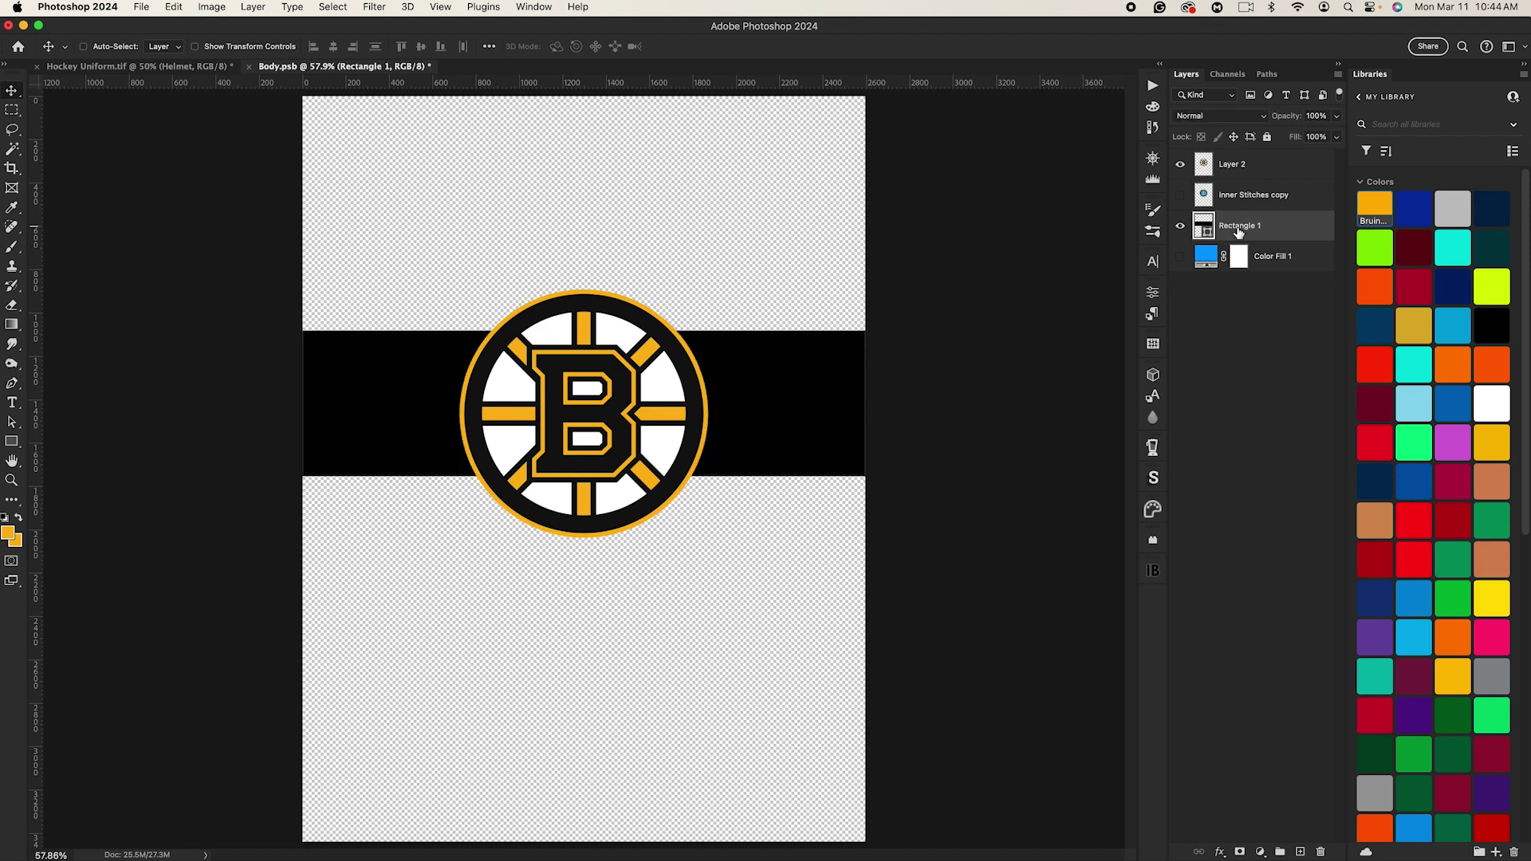
{"action": "left_click_drag", "start_coordinate": [604, 321], "coordinate": [626, 611]}
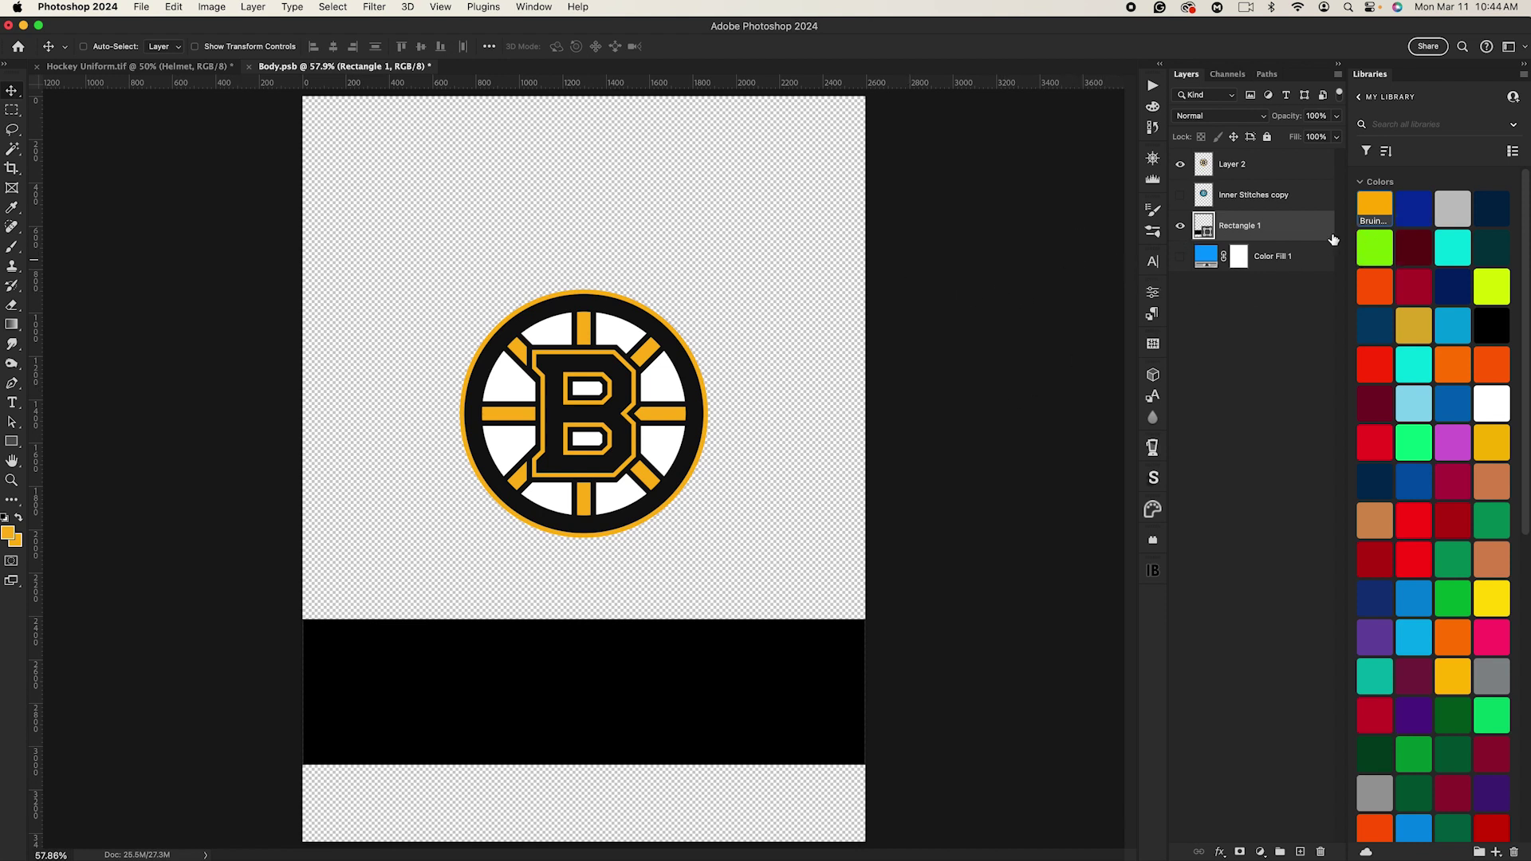
Step: Recolour the Rectangle 1 stripe with Bruins Yellow and reduce its height to less than half from the lower edge
{"action": "left_click", "coordinate": [1375, 212]}
{"action": "key", "text": "ctrl+t"}
{"action": "left_click_drag", "start_coordinate": [584, 766], "coordinate": [599, 683]}
{"action": "key", "text": "Return"}
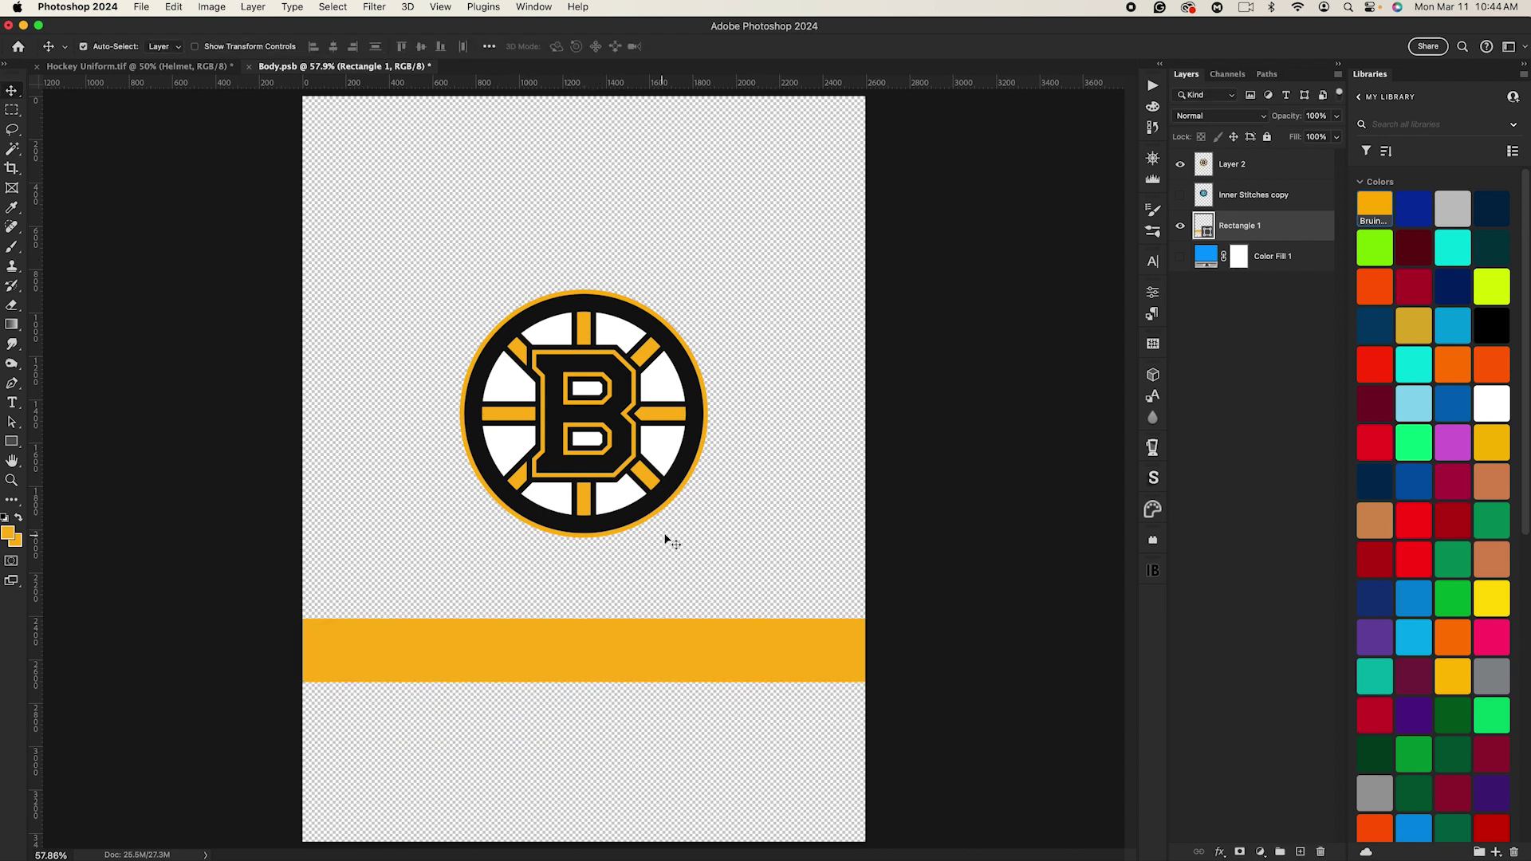
Step: Duplicate the yellow stripe just below itself with a narrow gap and recolour the copy with the White swatch
{"action": "left_click_drag", "start_coordinate": [666, 539], "coordinate": [668, 615]}
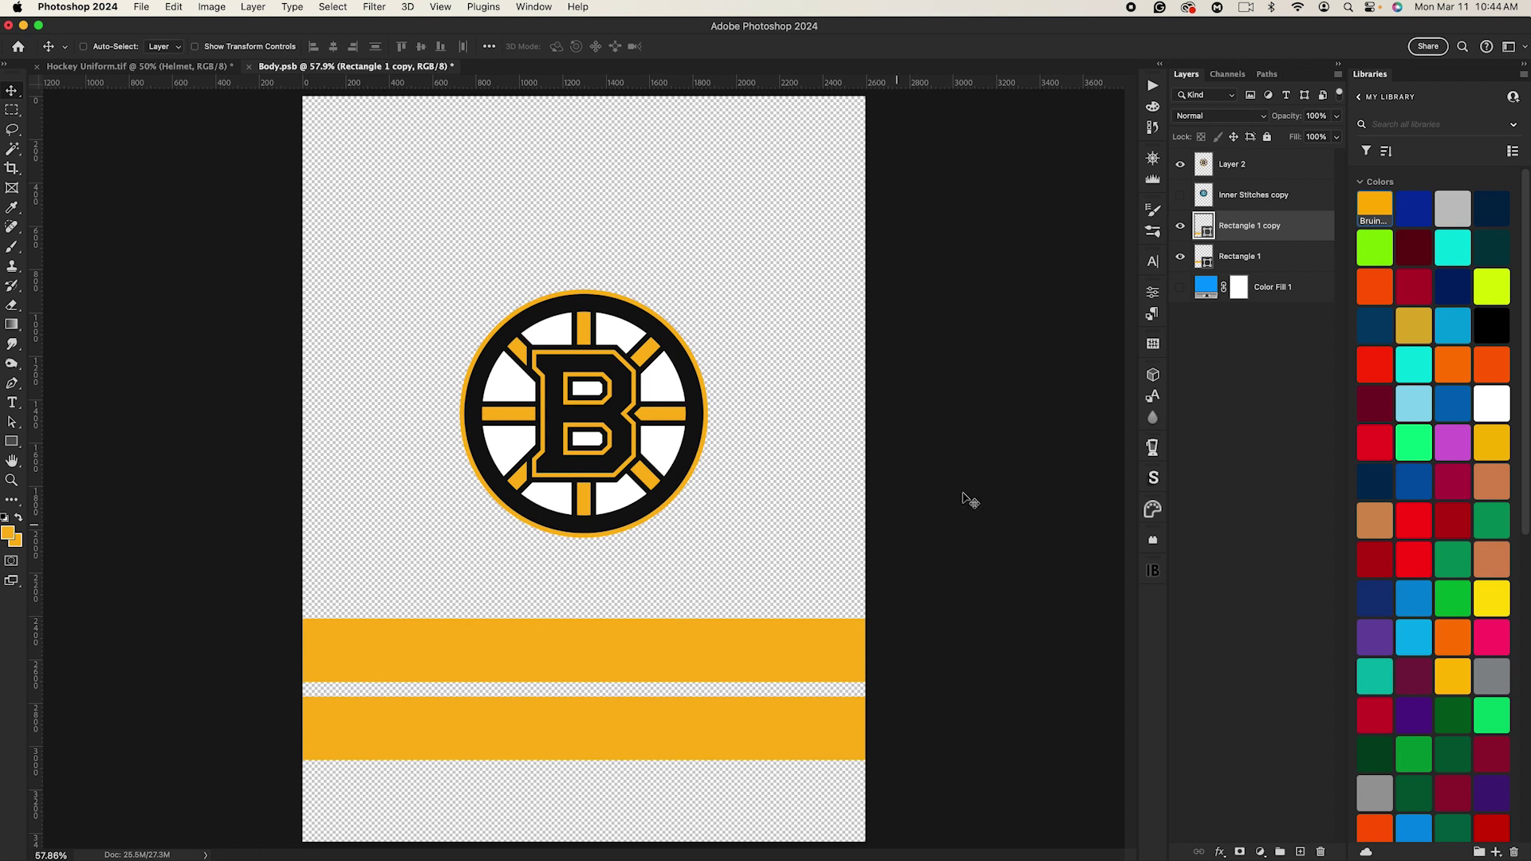
{"action": "left_click", "coordinate": [1491, 403]}
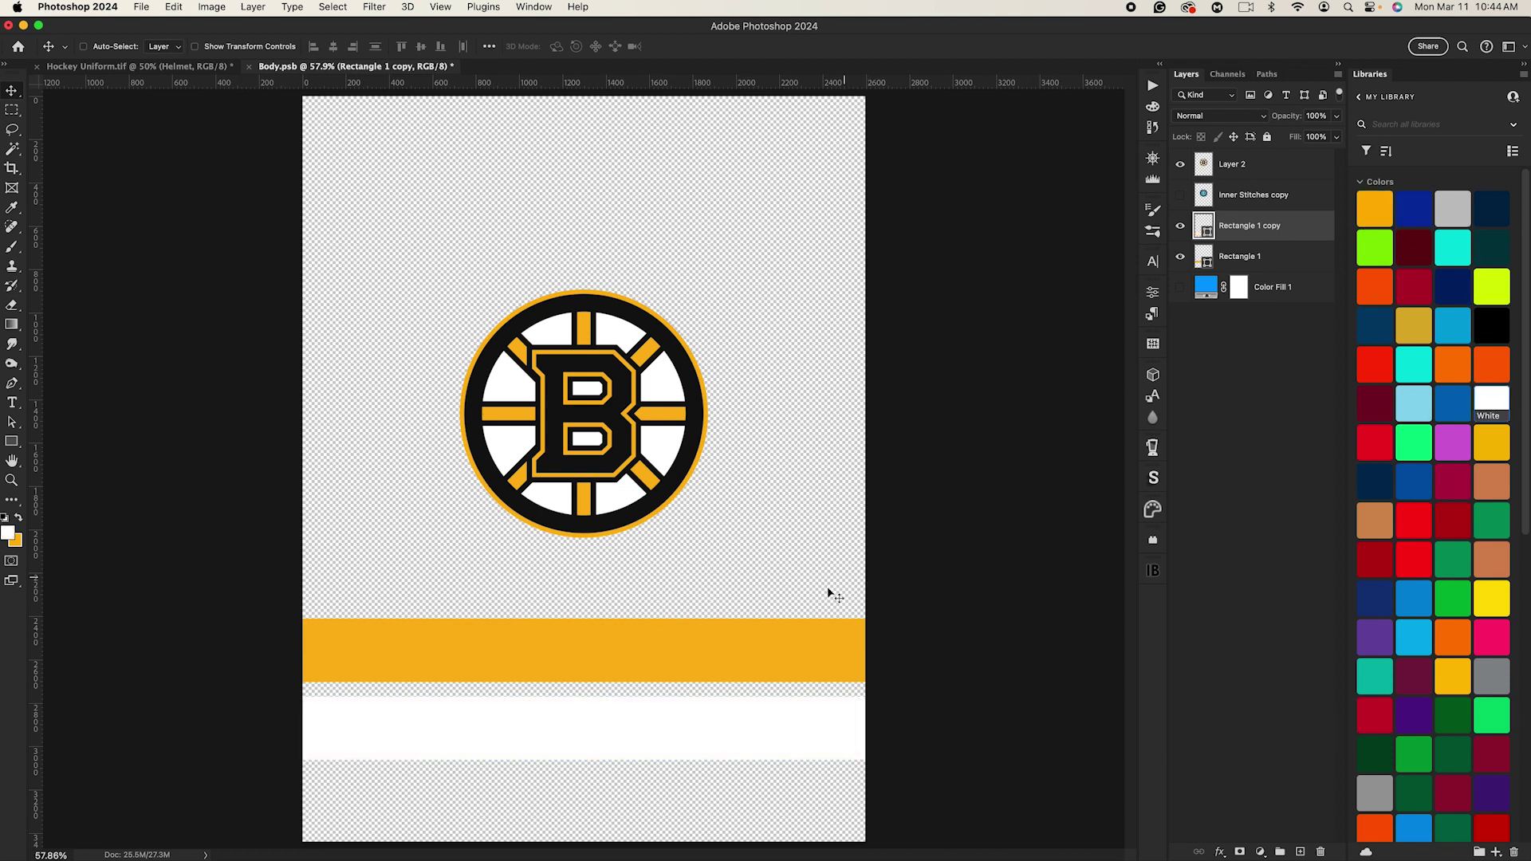
{"action": "key", "text": "super+t"}
{"action": "left_click_drag", "start_coordinate": [584, 760], "coordinate": [592, 737]}
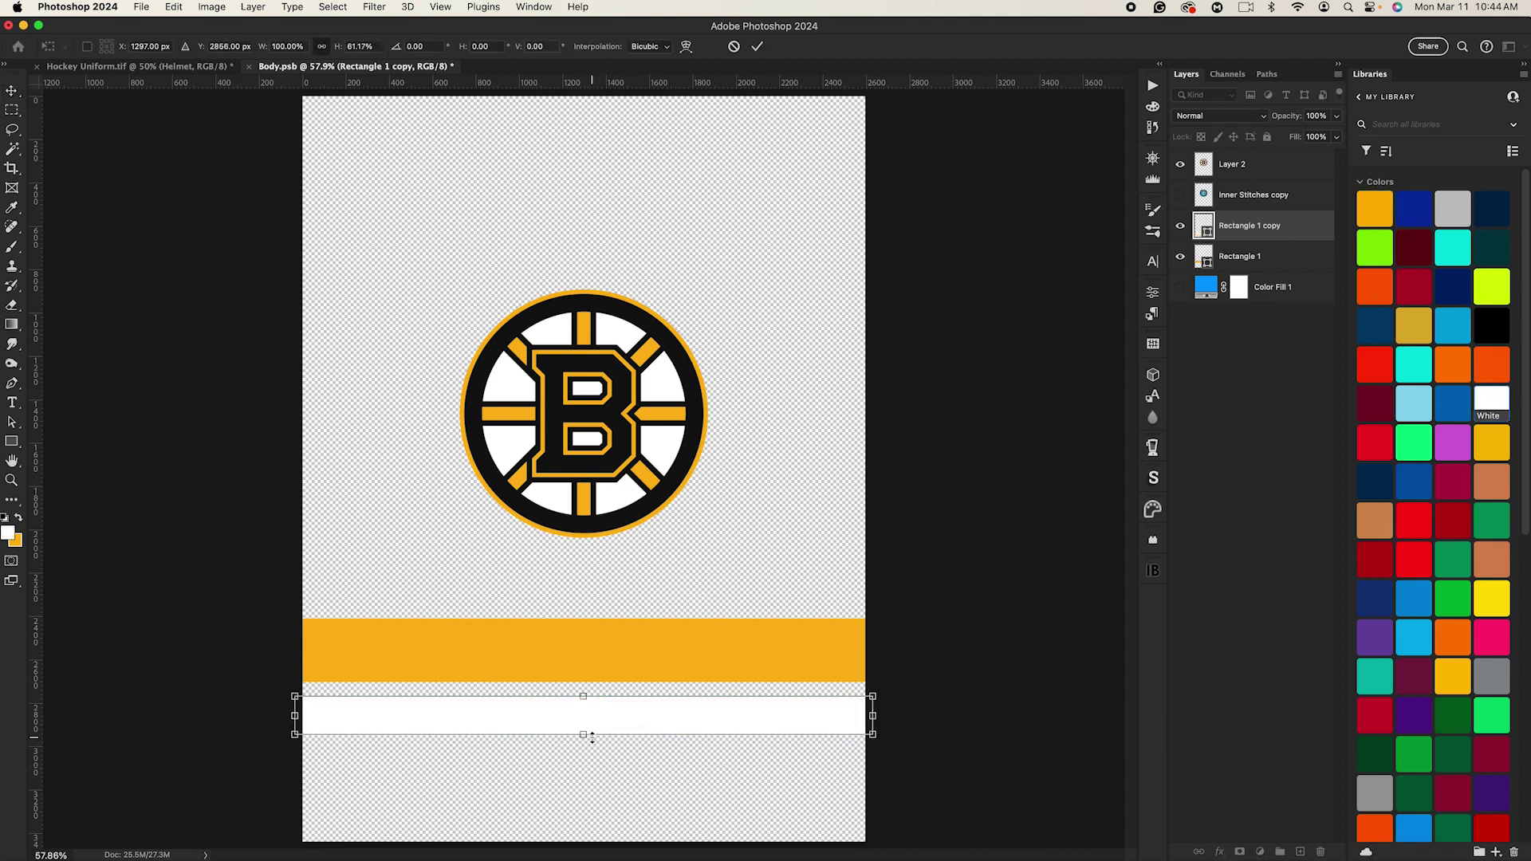
{"action": "key", "text": "Escape"}
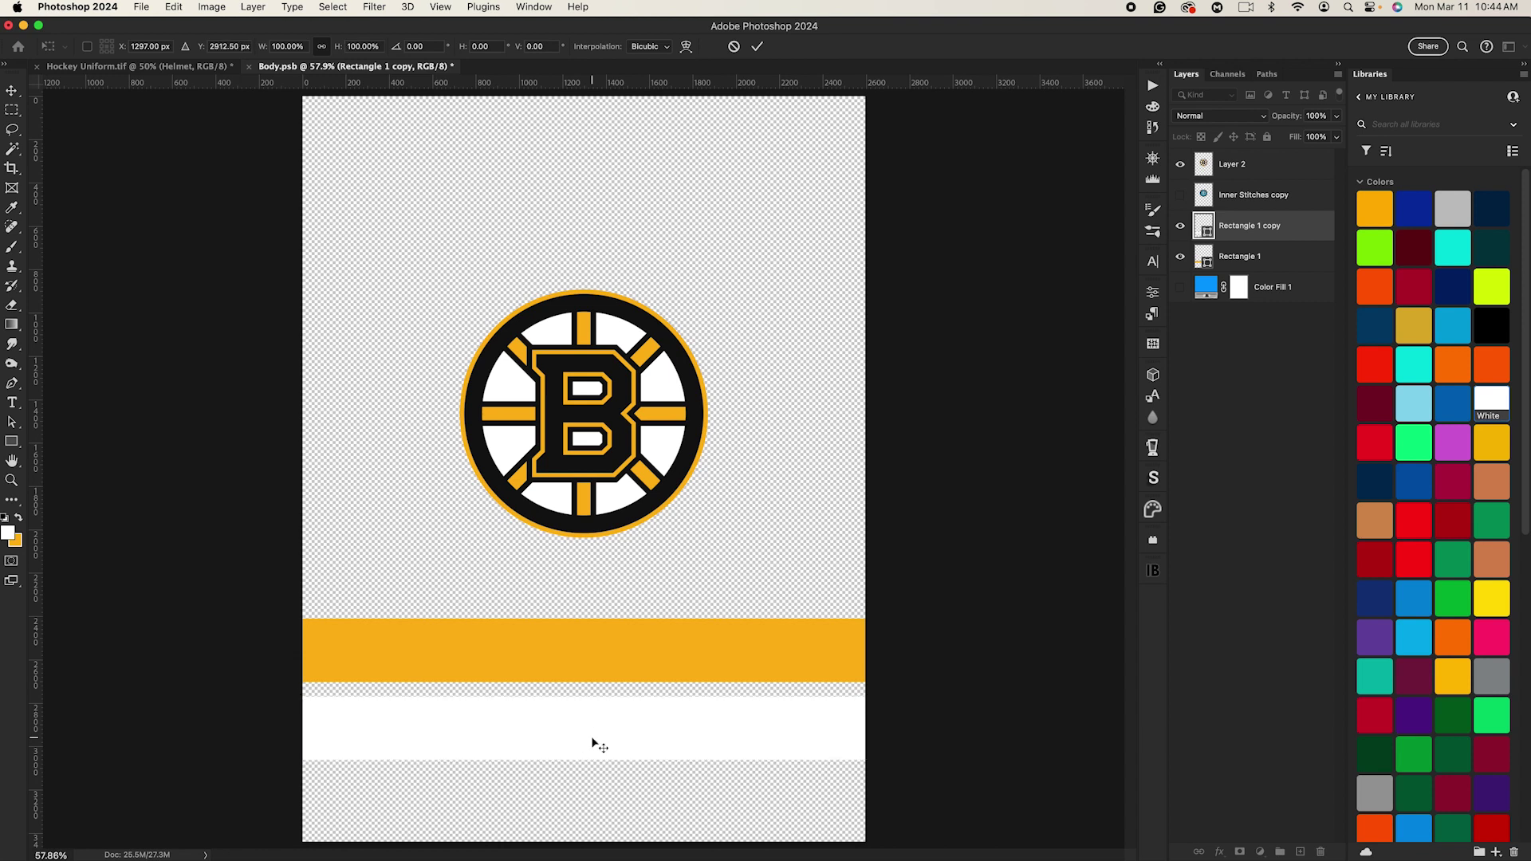
Step: Reduce the yellow Rectangle 1 stripe to about 67% height from its upper edge and place a duplicate below the white stripe
{"action": "left_click", "coordinate": [1238, 252]}
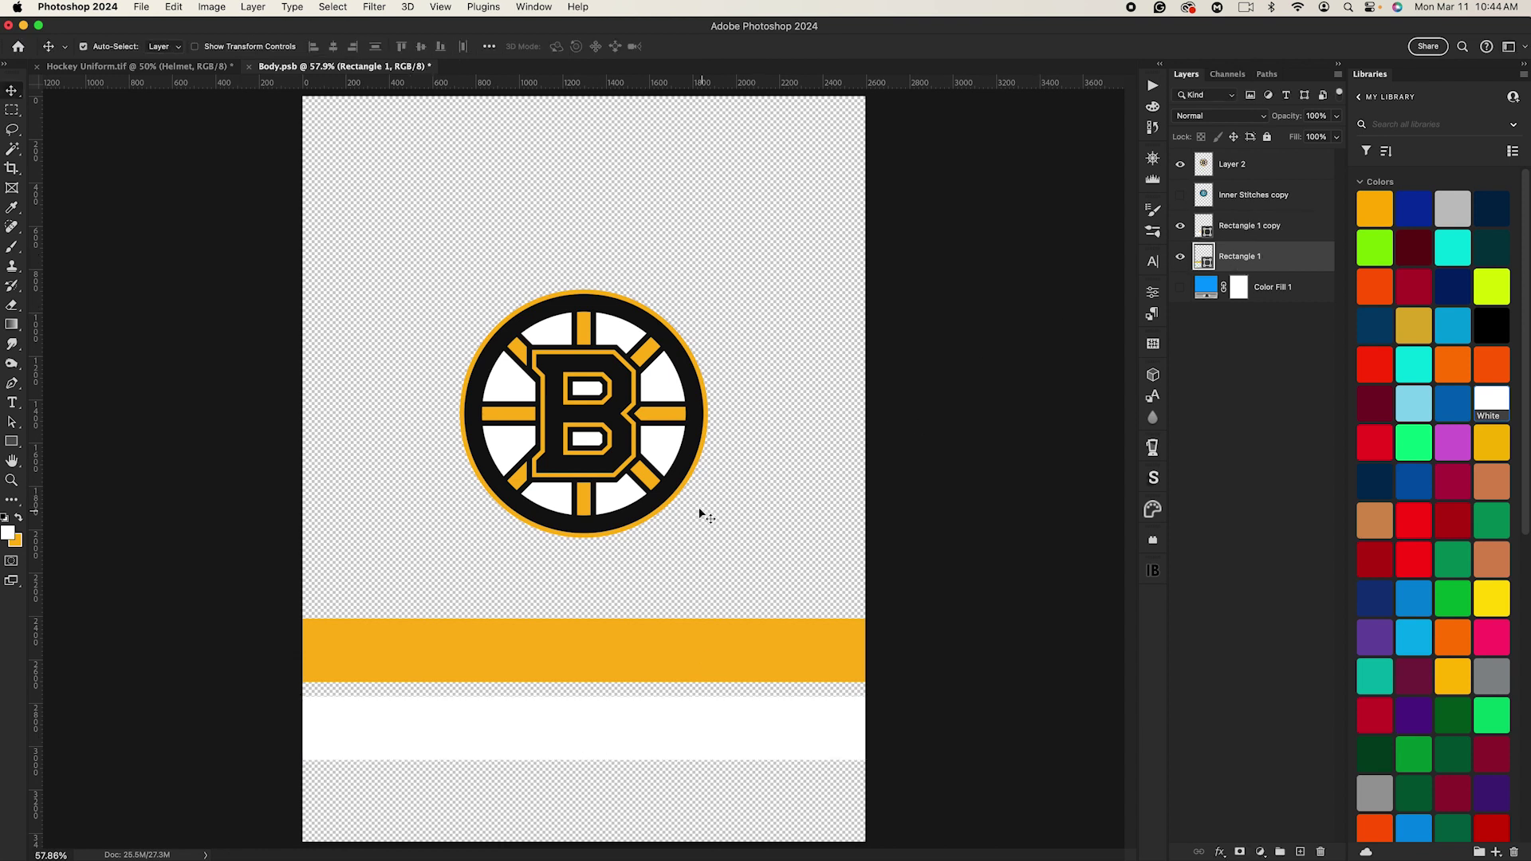
{"action": "key", "text": "super+t"}
{"action": "left_click_drag", "start_coordinate": [588, 621], "coordinate": [588, 640]}
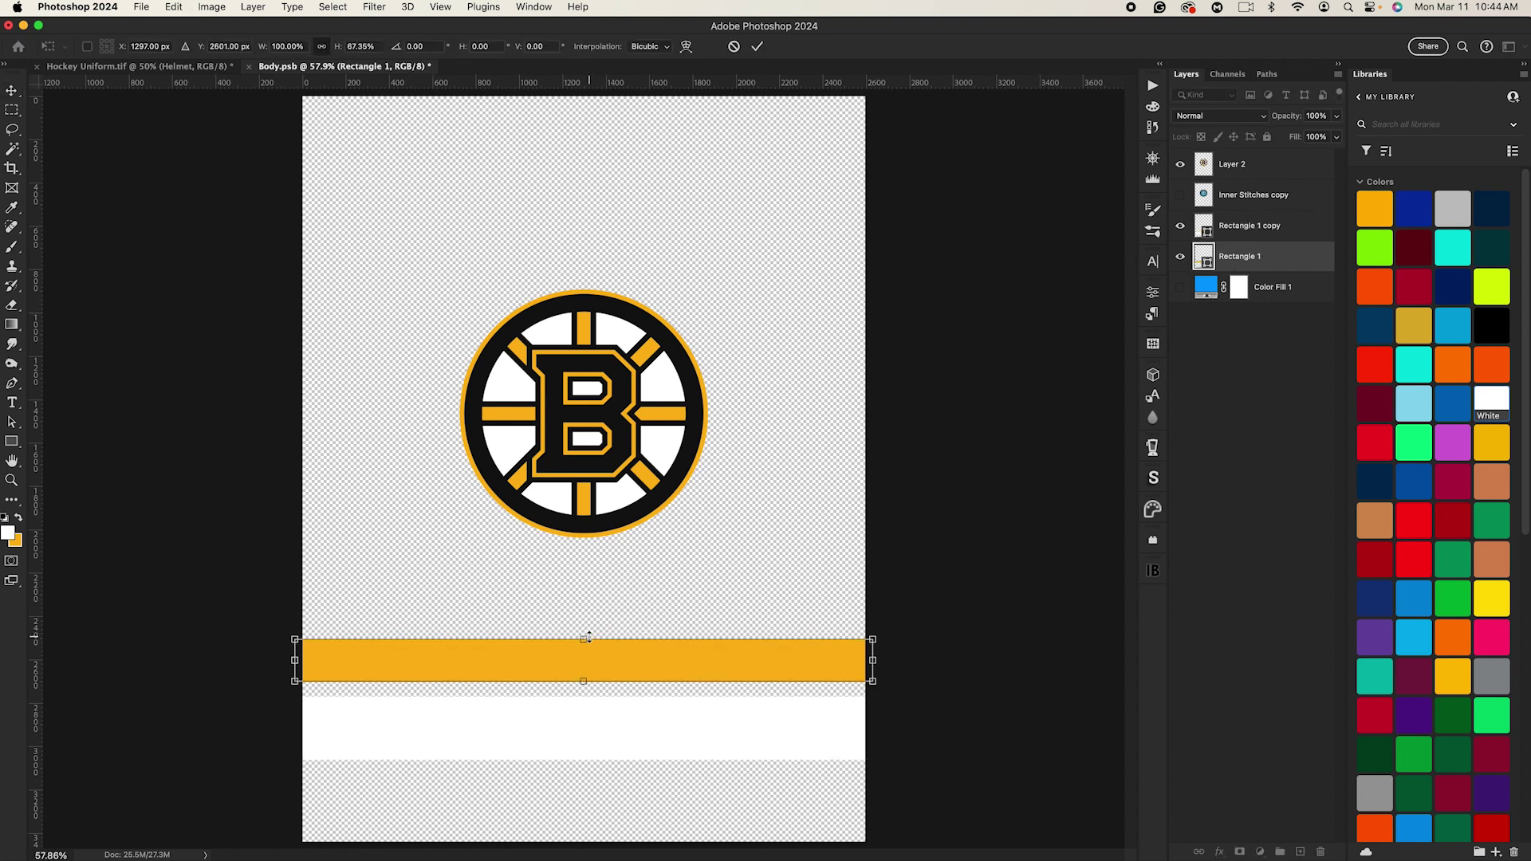
{"action": "key", "text": "Return"}
{"action": "key", "text": "super+j"}
{"action": "left_click_drag", "start_coordinate": [644, 745], "coordinate": [641, 757]}
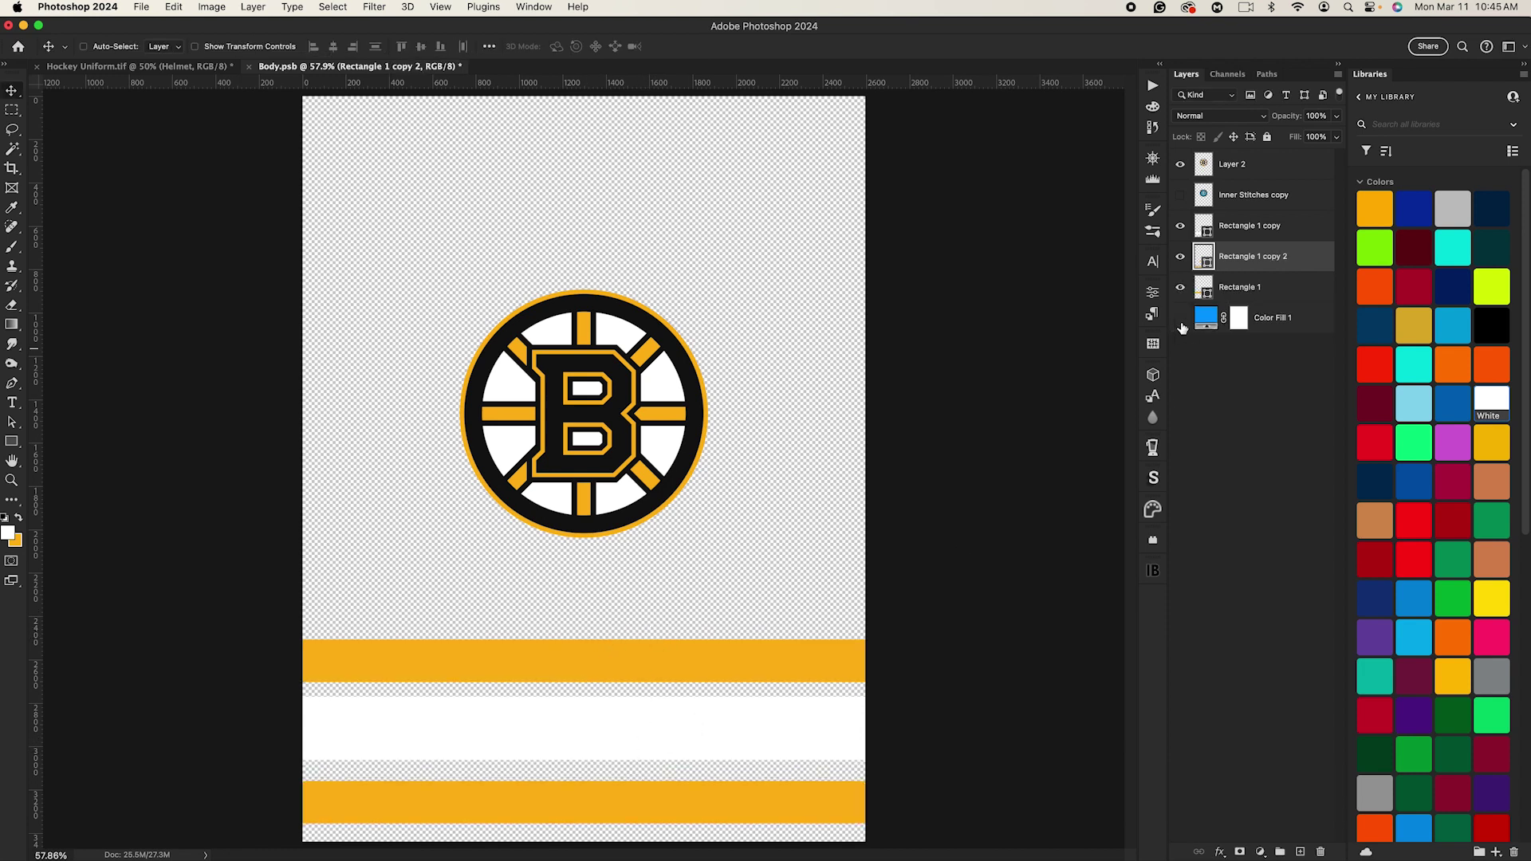
Step: Distribute the three stripe layers evenly by their vertical centres and move them together slightly up the canvas
{"action": "left_click", "coordinate": [1253, 296], "text": "shift"}
{"action": "left_click", "coordinate": [1265, 231], "text": "shift"}
{"action": "left_click", "coordinate": [490, 47]}
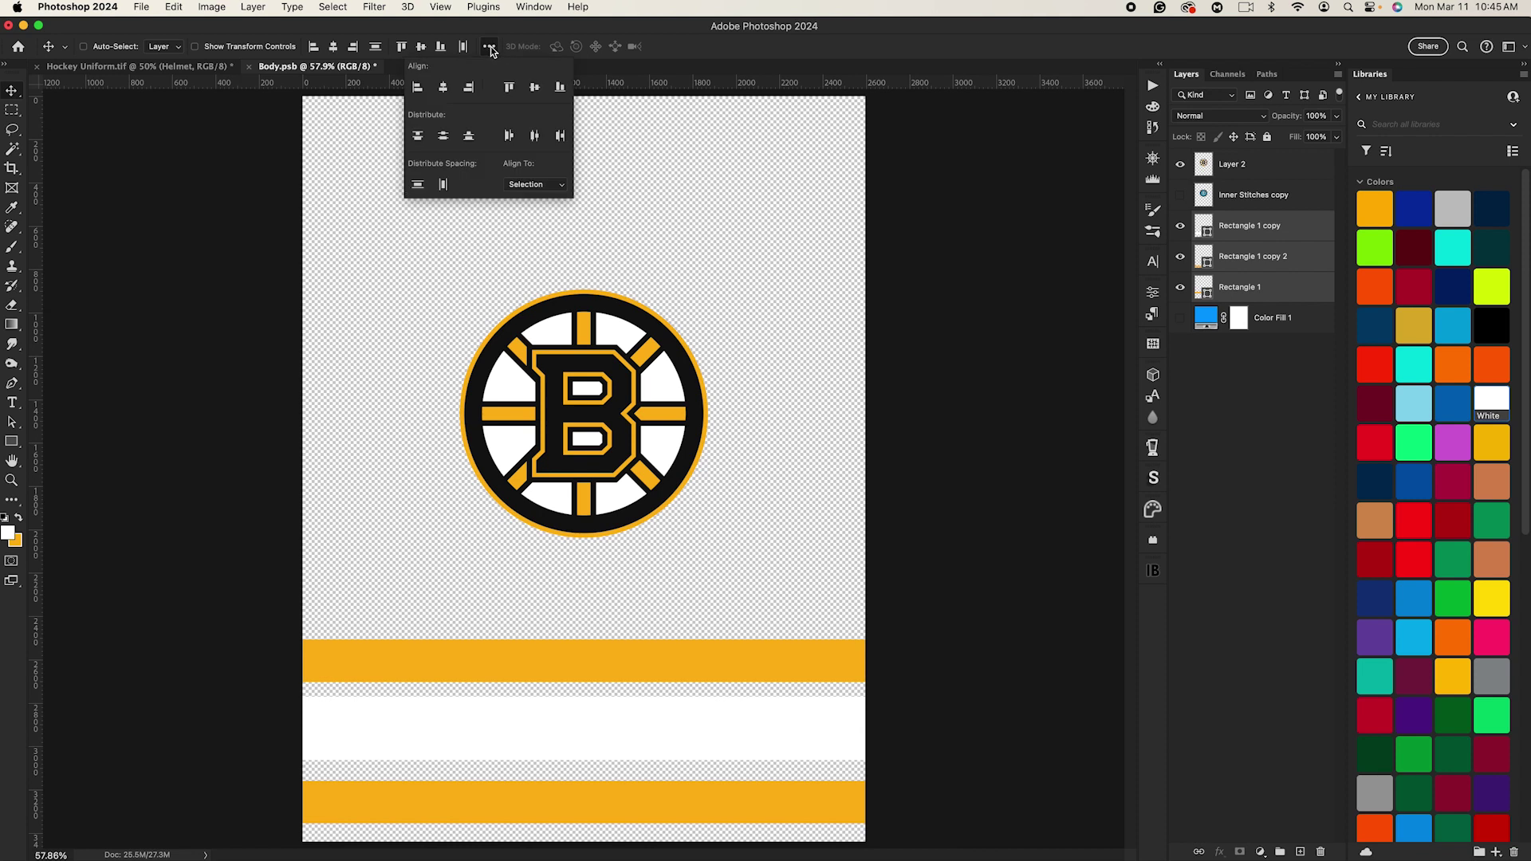
{"action": "left_click", "coordinate": [443, 138]}
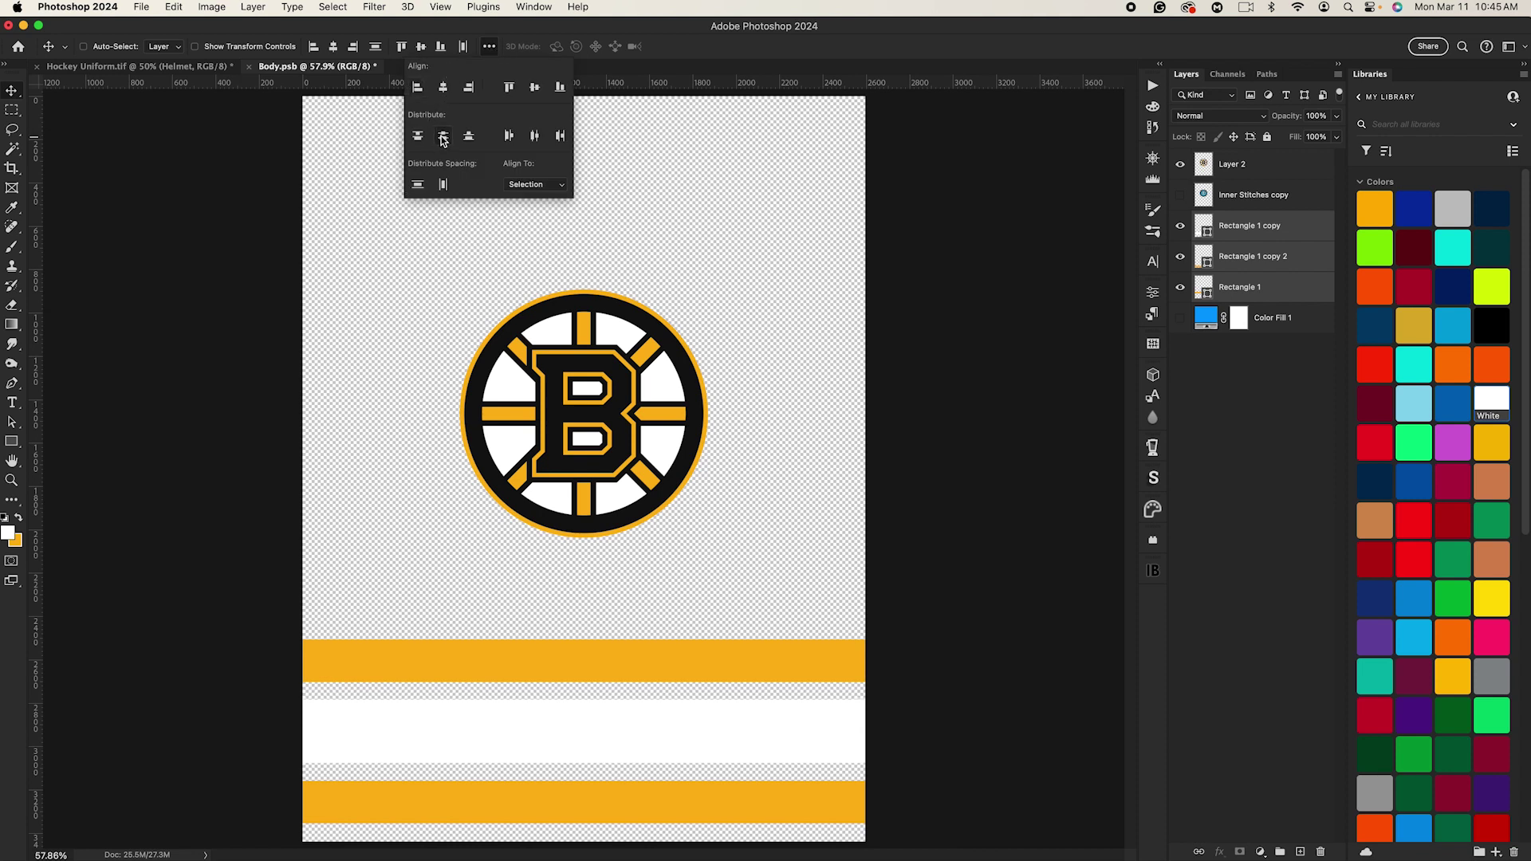
{"action": "left_click", "coordinate": [724, 577]}
{"action": "mouse_move", "coordinate": [684, 634]}
{"action": "left_mouse_down"}
{"action": "mouse_move", "coordinate": [685, 597]}
{"action": "mouse_move", "coordinate": [667, 652]}
{"action": "left_mouse_up"}
{"action": "key", "text": "super+t"}
{"action": "key", "text": "Return"}
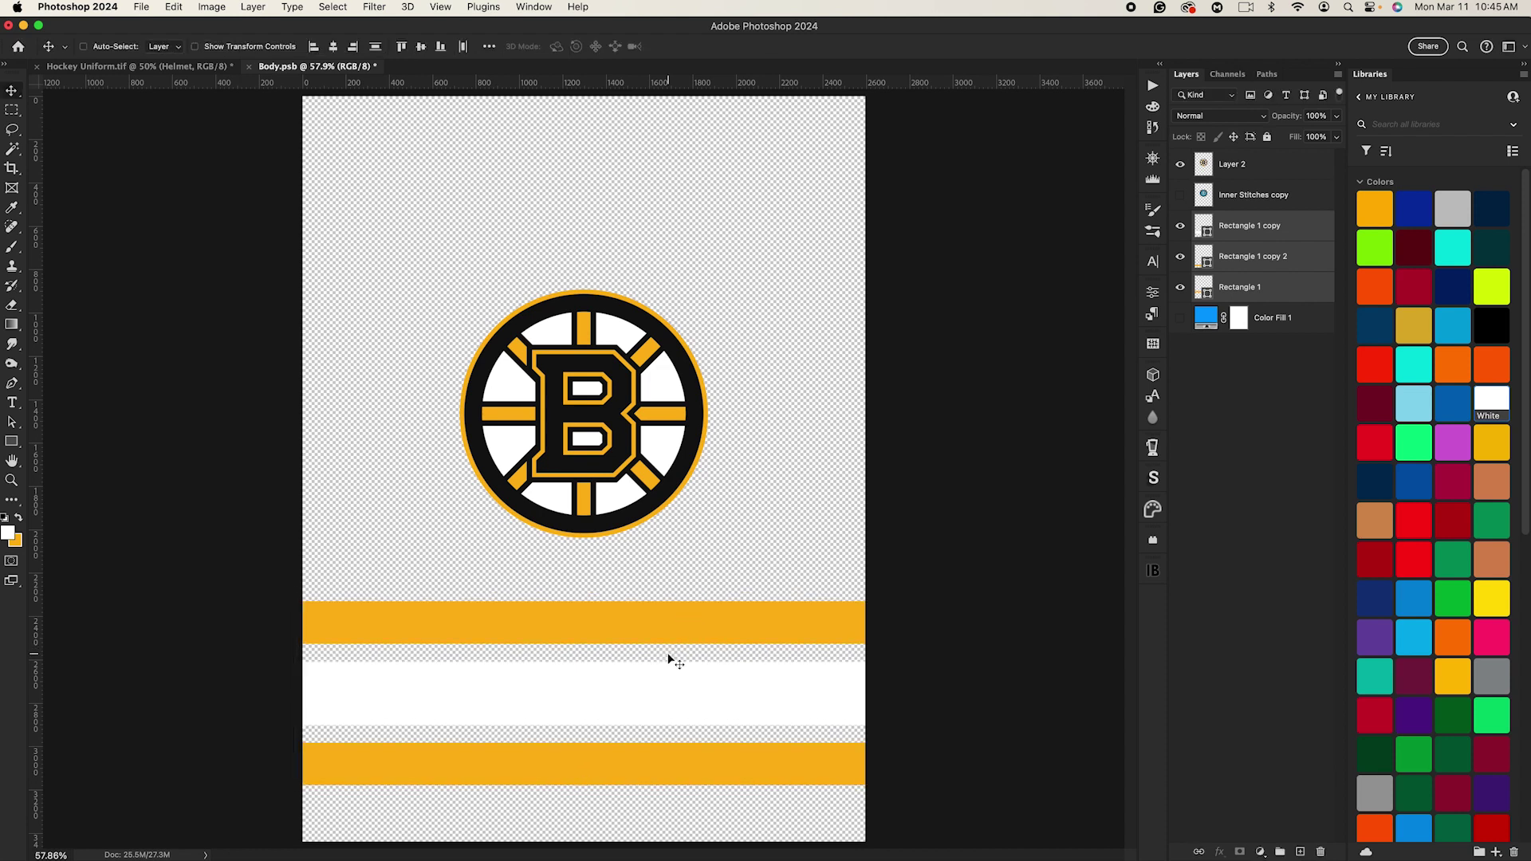
Step: Narrow the three stripes to about 97.4% so they match the canvas width, and save Body.psb to update the uniform mock-up
{"action": "key", "text": "super+t"}
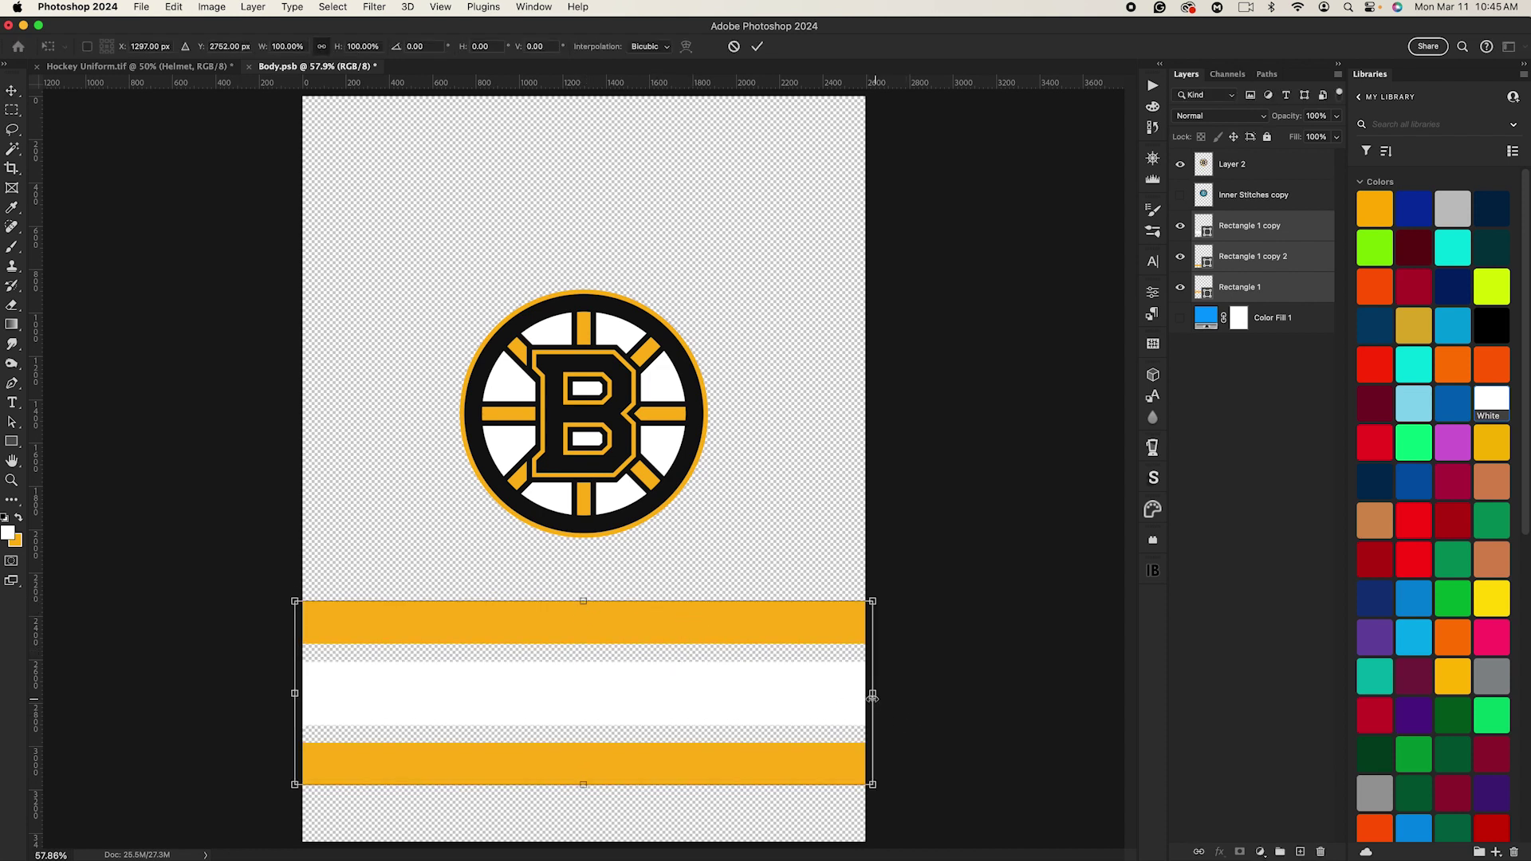
{"action": "left_click_drag", "start_coordinate": [872, 698], "coordinate": [865, 697]}
{"action": "left_click_drag", "start_coordinate": [297, 694], "coordinate": [302, 694]}
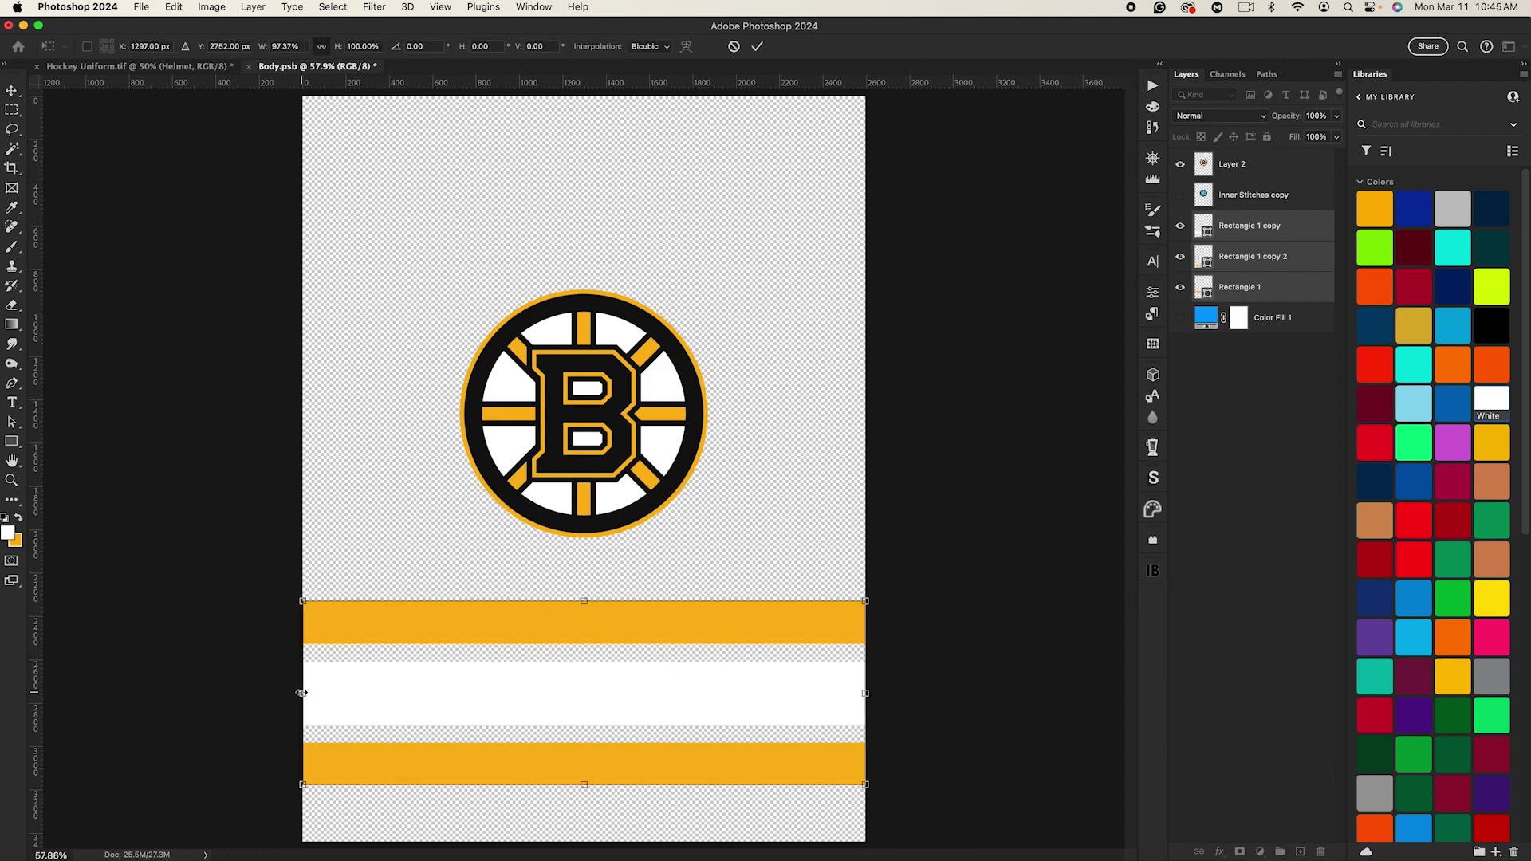
{"action": "key", "text": "Return"}
{"action": "key", "text": "super+s"}
{"action": "left_click", "coordinate": [109, 71]}
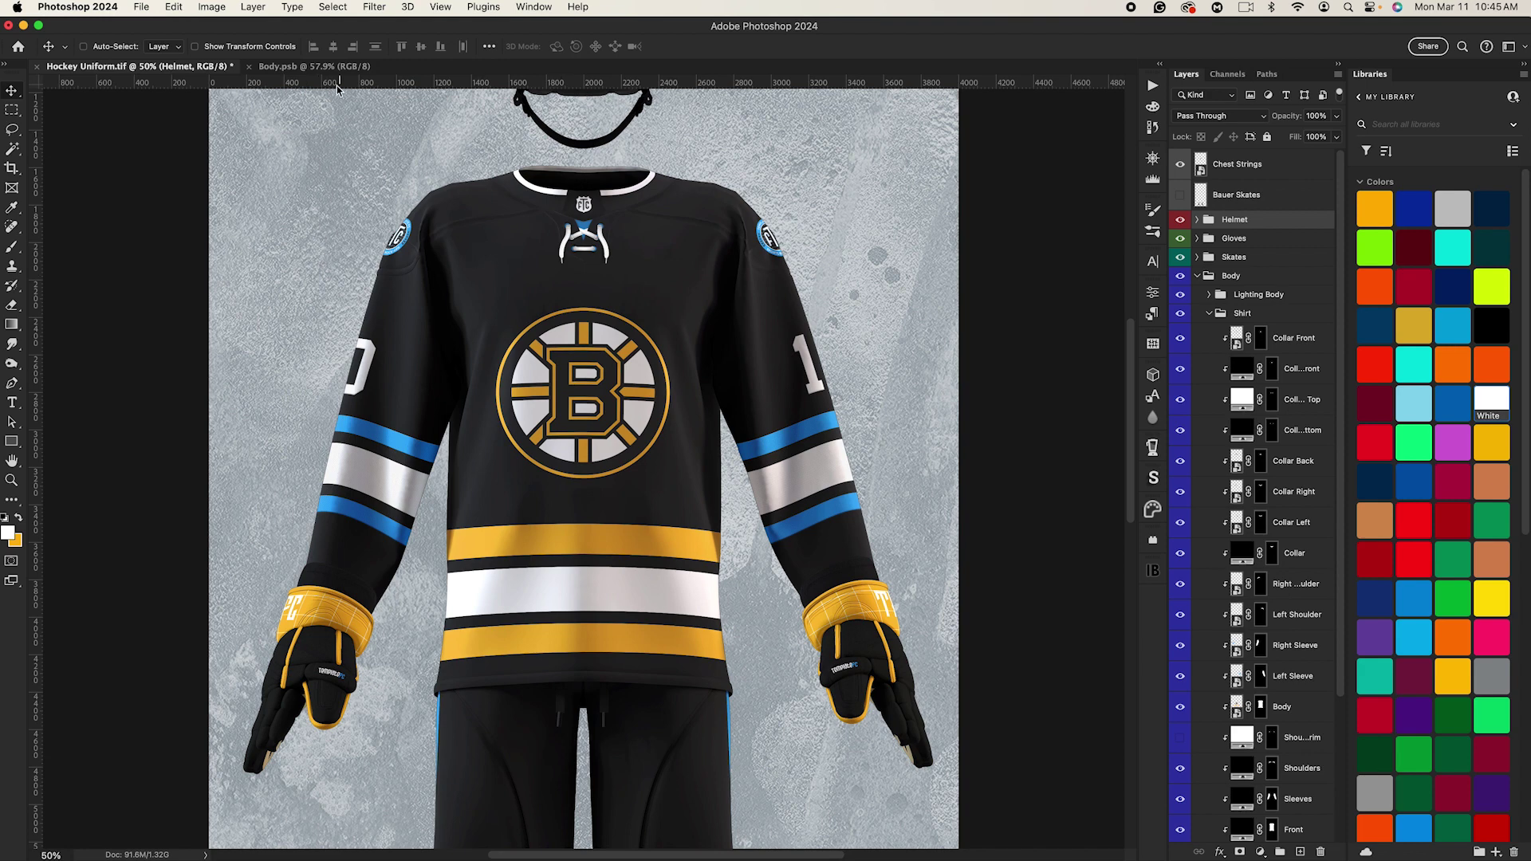
Step: Back in Body.psb, stretch the white stripe symmetrically to about 117.5% height
{"action": "left_click", "coordinate": [293, 70]}
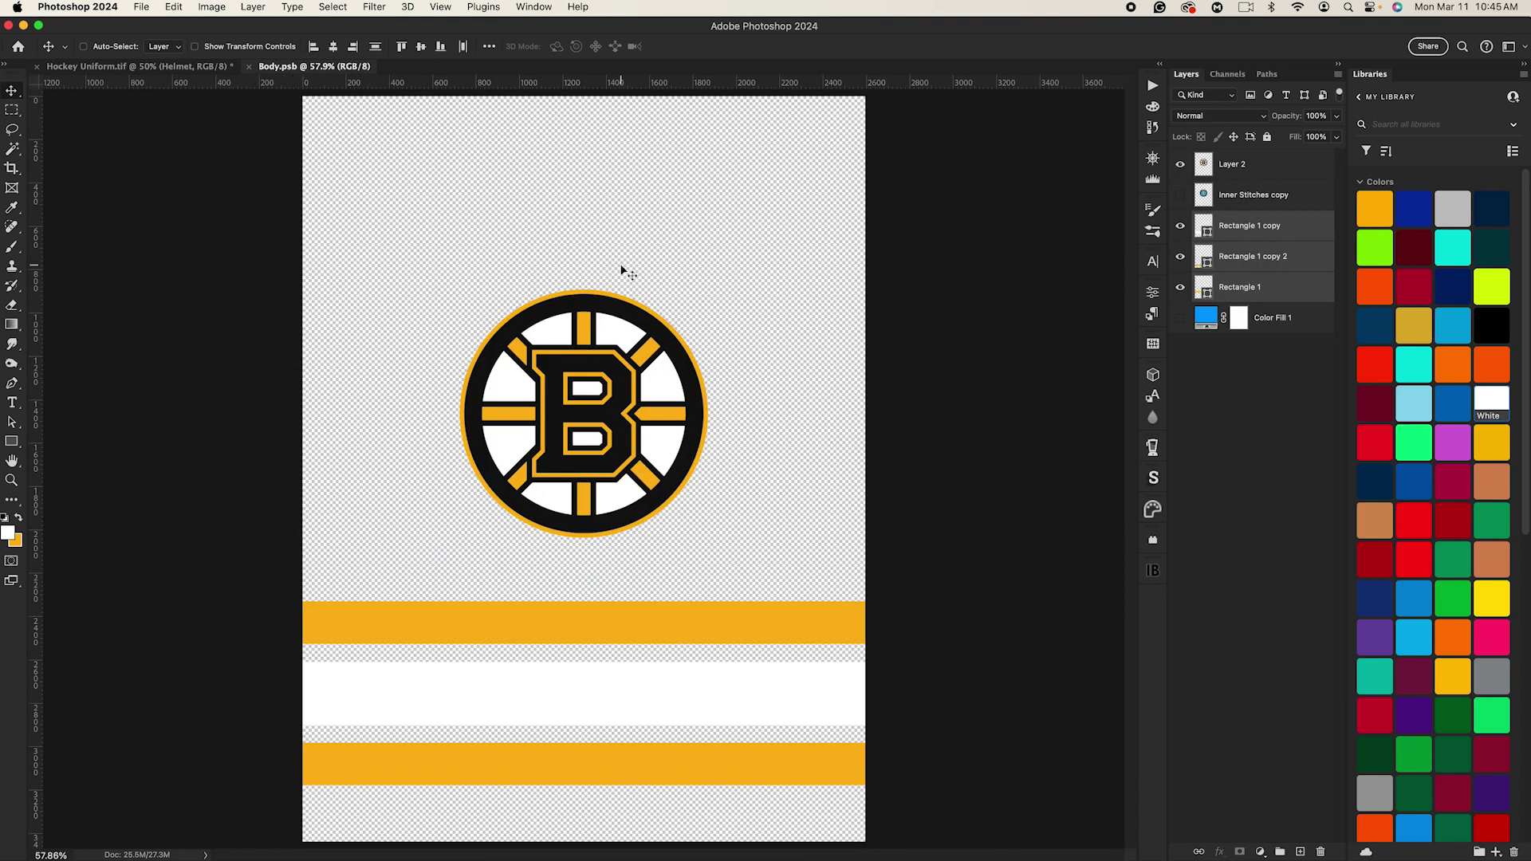
{"action": "left_click", "coordinate": [1218, 237]}
{"action": "key", "text": "super+t"}
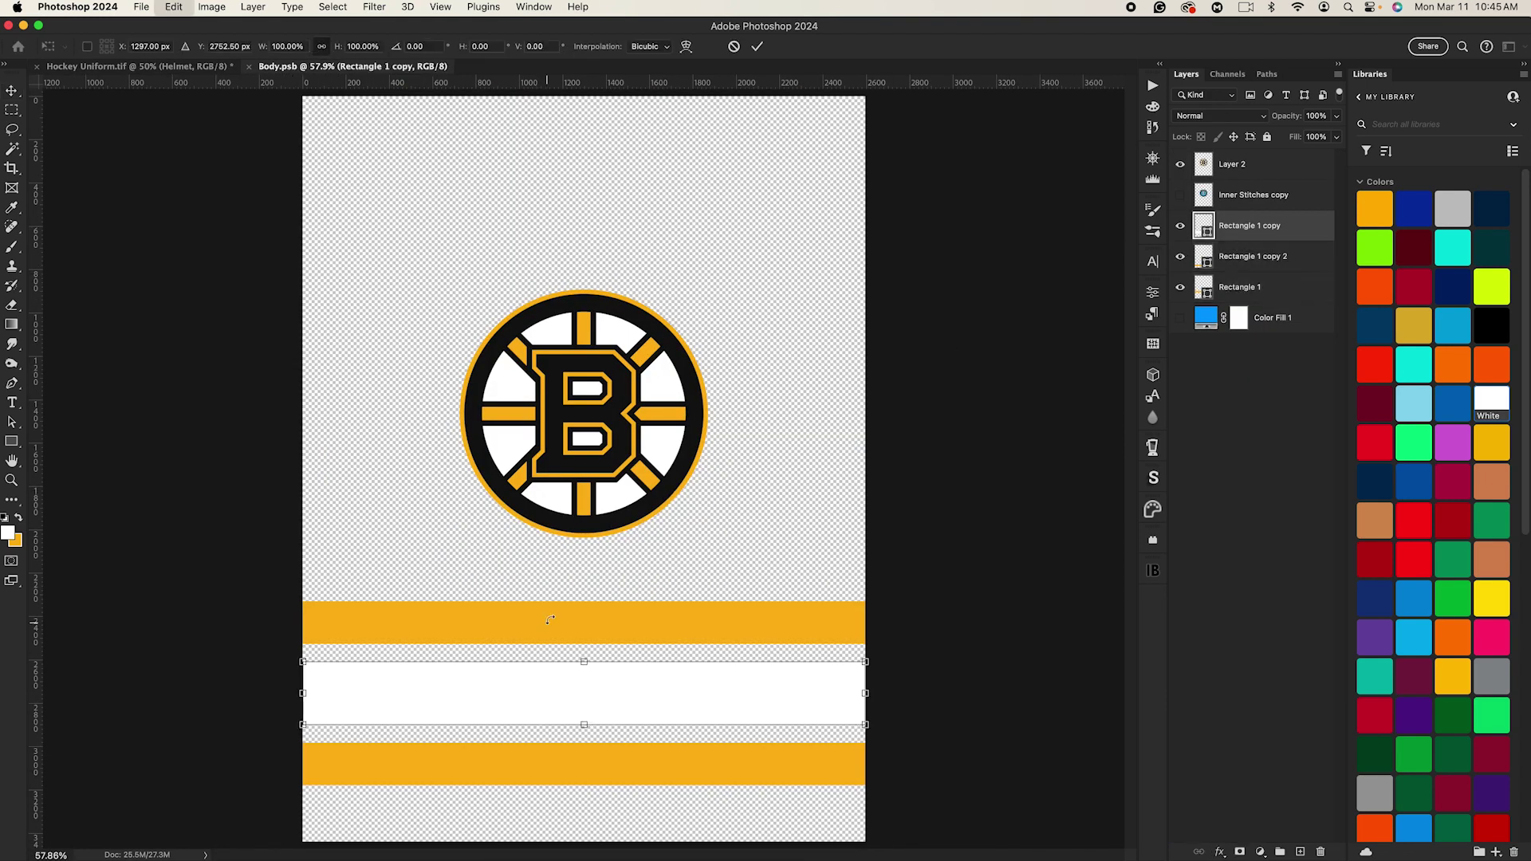
{"action": "left_click_drag", "start_coordinate": [585, 663], "coordinate": [587, 656]}
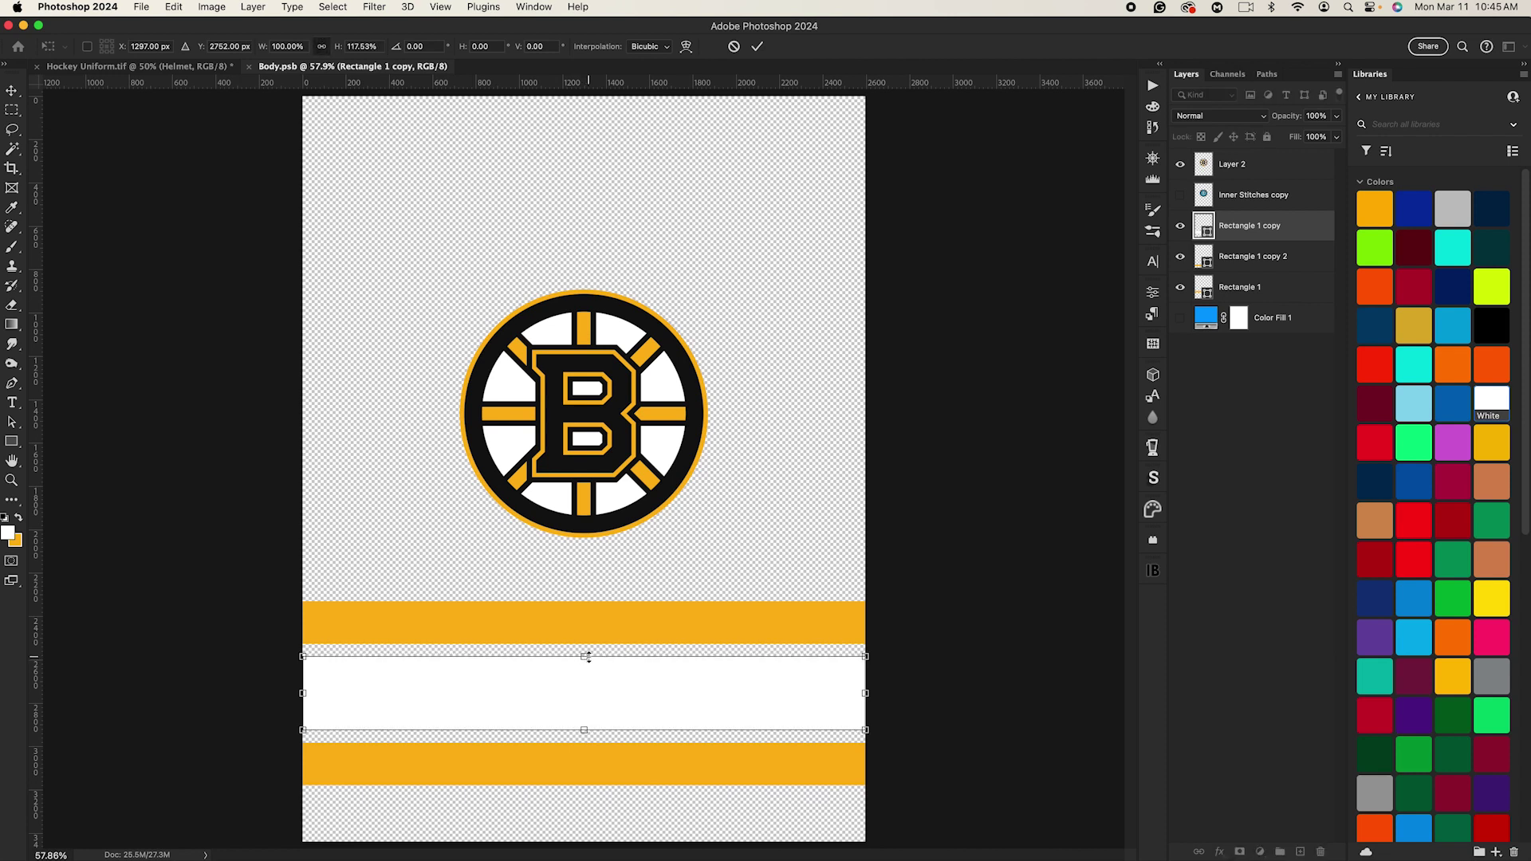
{"action": "key", "text": "Return"}
Step: Duplicate both yellow stripe layers and place the copies above the white stripe's layer
{"action": "left_click", "coordinate": [1240, 270]}
{"action": "left_click", "coordinate": [1244, 289], "text": "shift"}
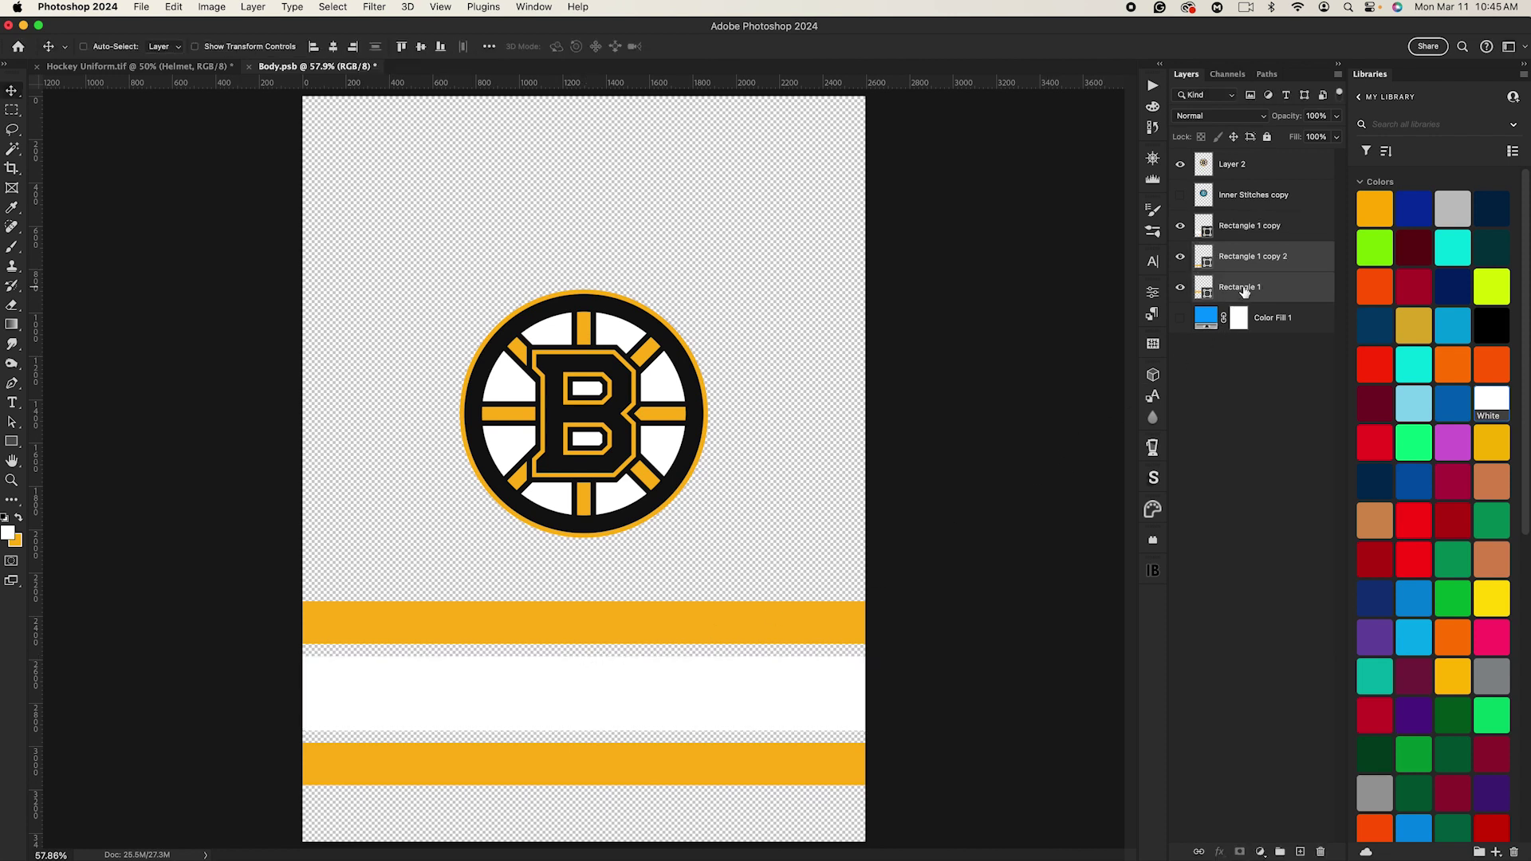
{"action": "left_click_drag", "start_coordinate": [1244, 291], "coordinate": [1248, 212]}
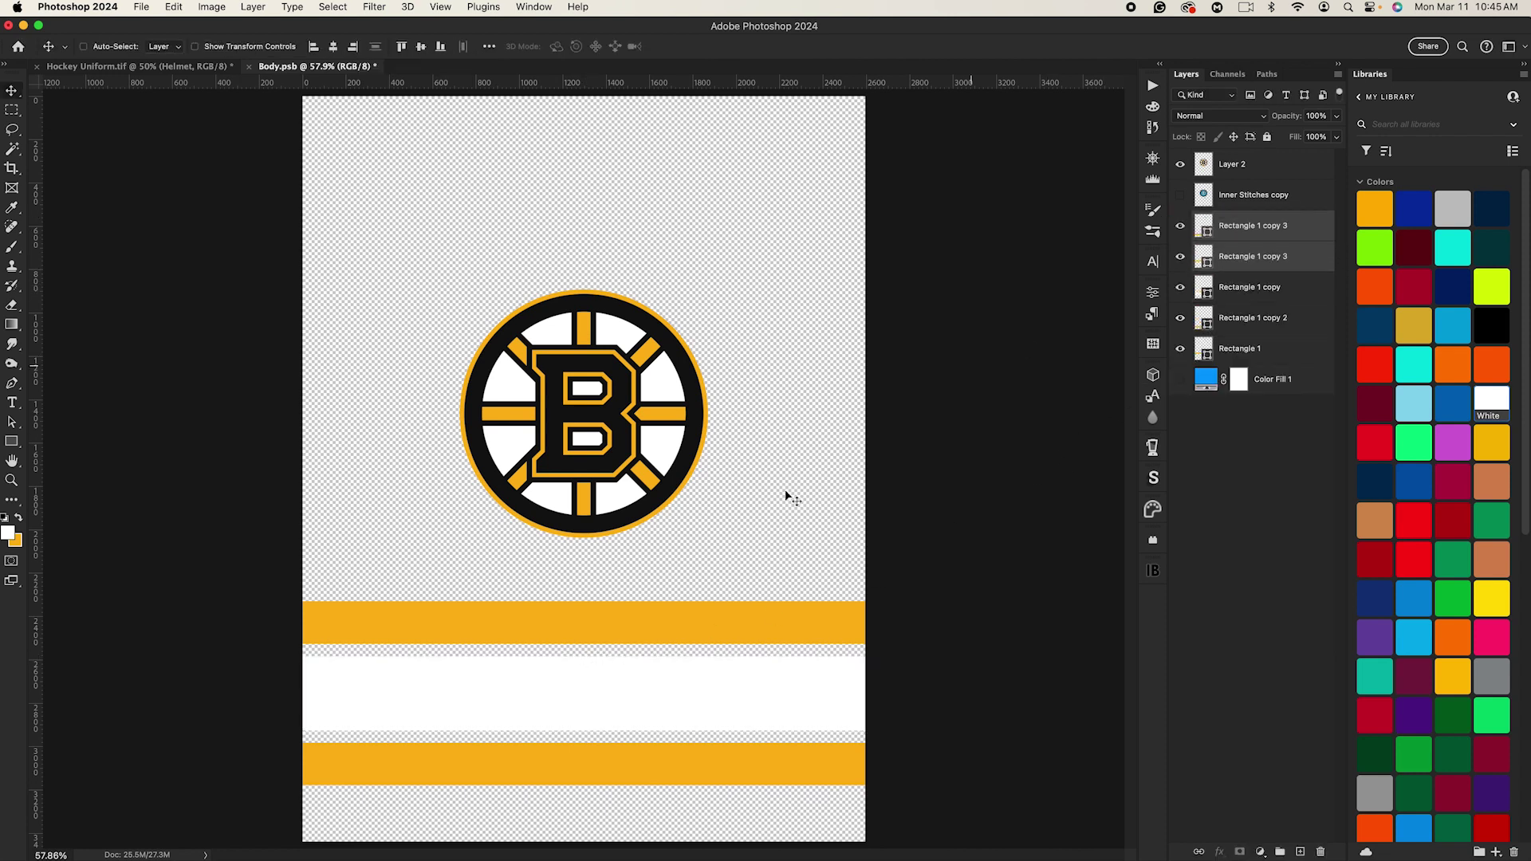
Step: Compress the two duplicate yellow stripes vertically into thin lines inside the white stripe, and save Body.psb to update the mock-up
{"action": "key", "text": "super+t"}
{"action": "left_click_drag", "start_coordinate": [585, 602], "coordinate": [584, 674]}
{"action": "key", "text": "Return"}
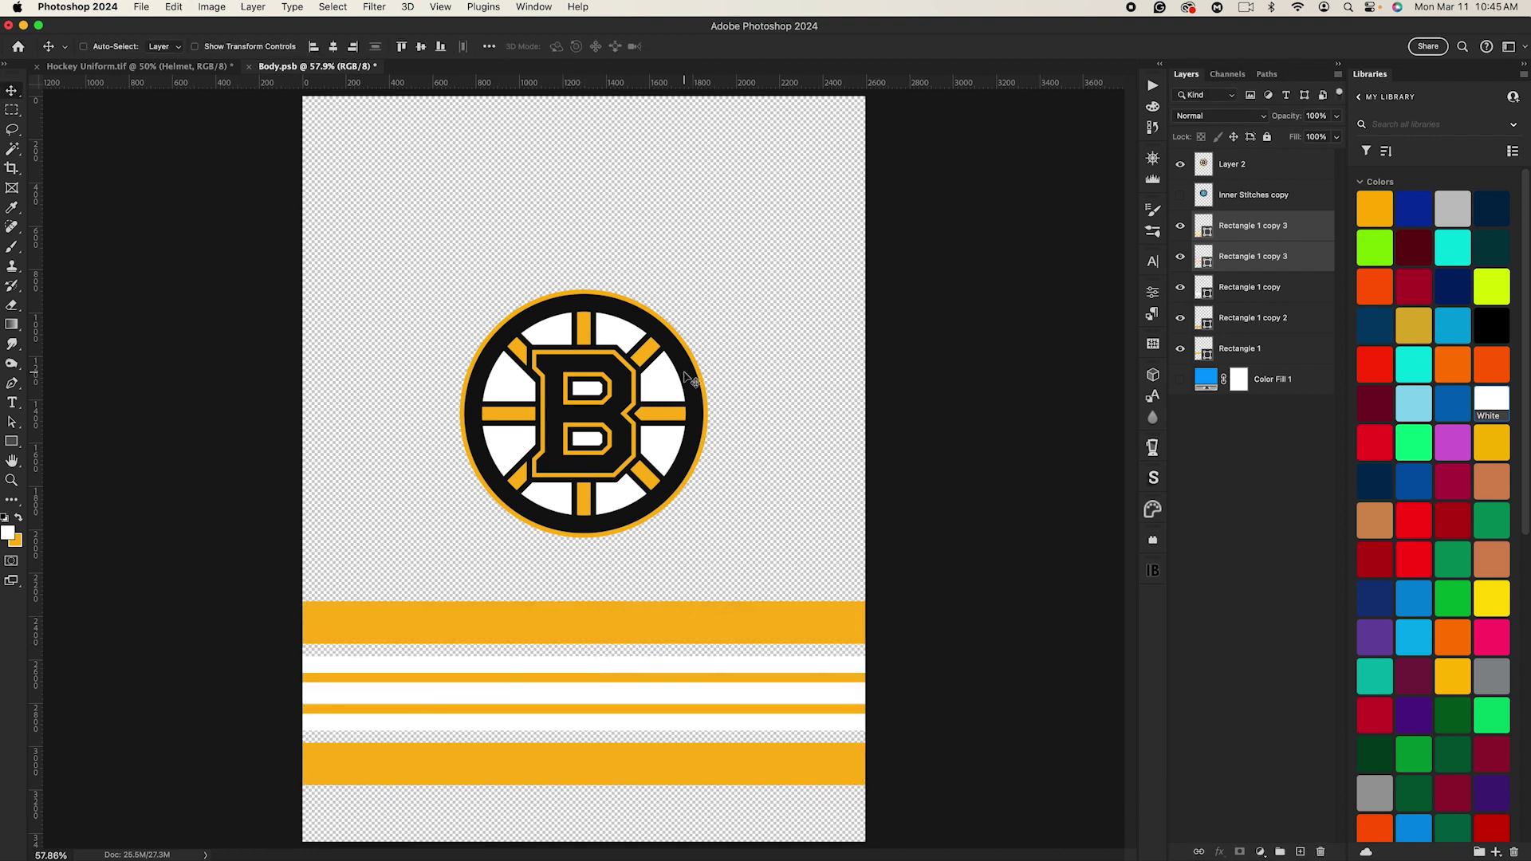
{"action": "key", "text": "super+s"}
{"action": "left_click", "coordinate": [116, 67]}
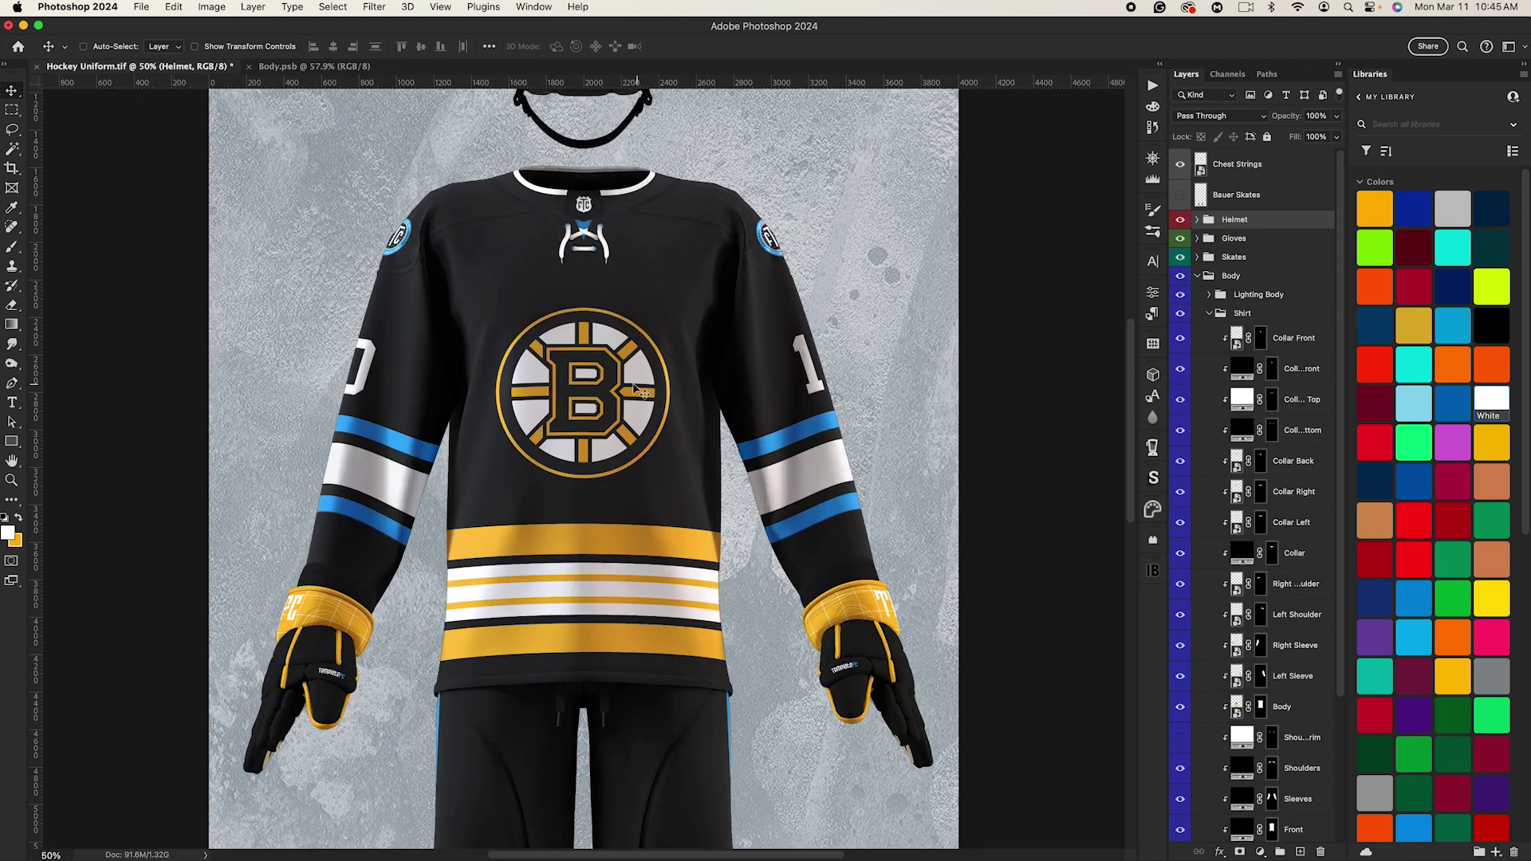
Step: Shift all five stripe layers in Body.psb slightly upward and save the file to update the uniform mock-up
{"action": "left_click", "coordinate": [284, 67]}
{"action": "left_click", "coordinate": [1246, 237]}
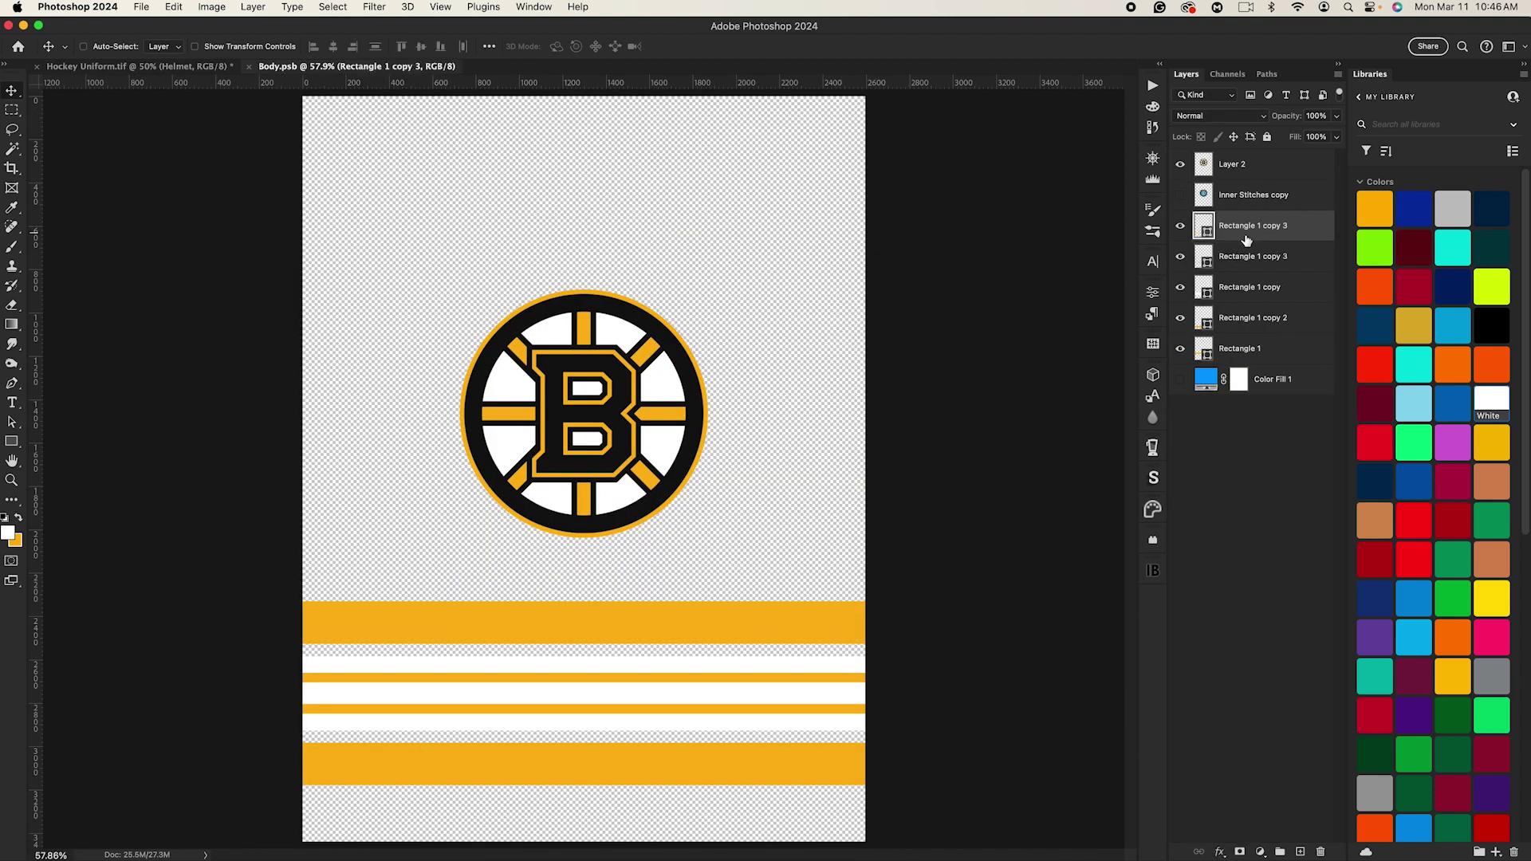
{"action": "left_click", "coordinate": [1252, 355], "text": "shift"}
{"action": "left_click_drag", "start_coordinate": [878, 511], "coordinate": [912, 483]}
{"action": "key", "text": "super+s"}
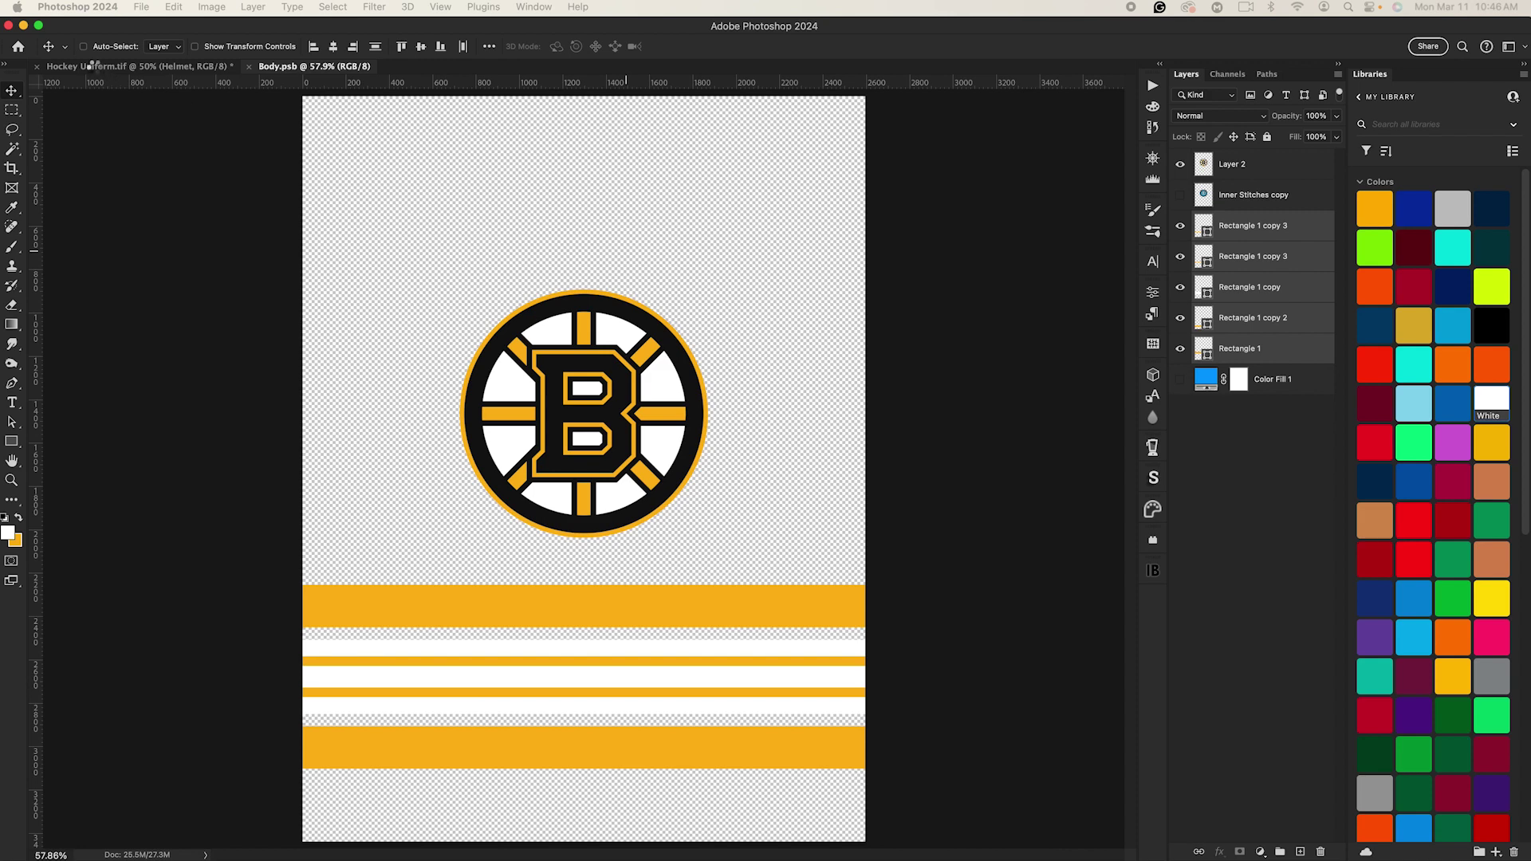
{"action": "left_click", "coordinate": [101, 70]}
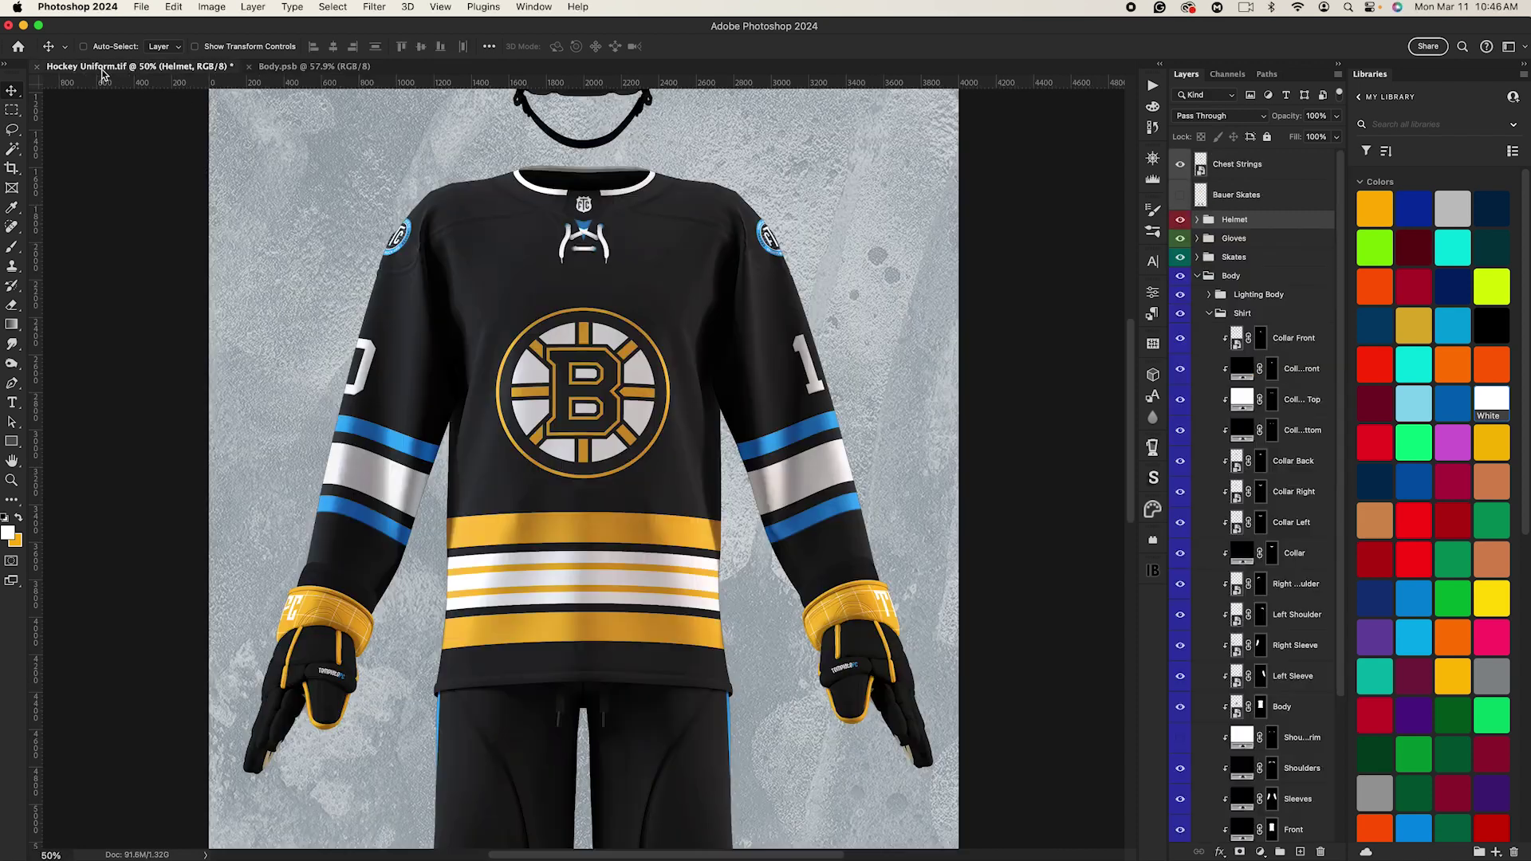
{"action": "key", "text": "super+minus"}
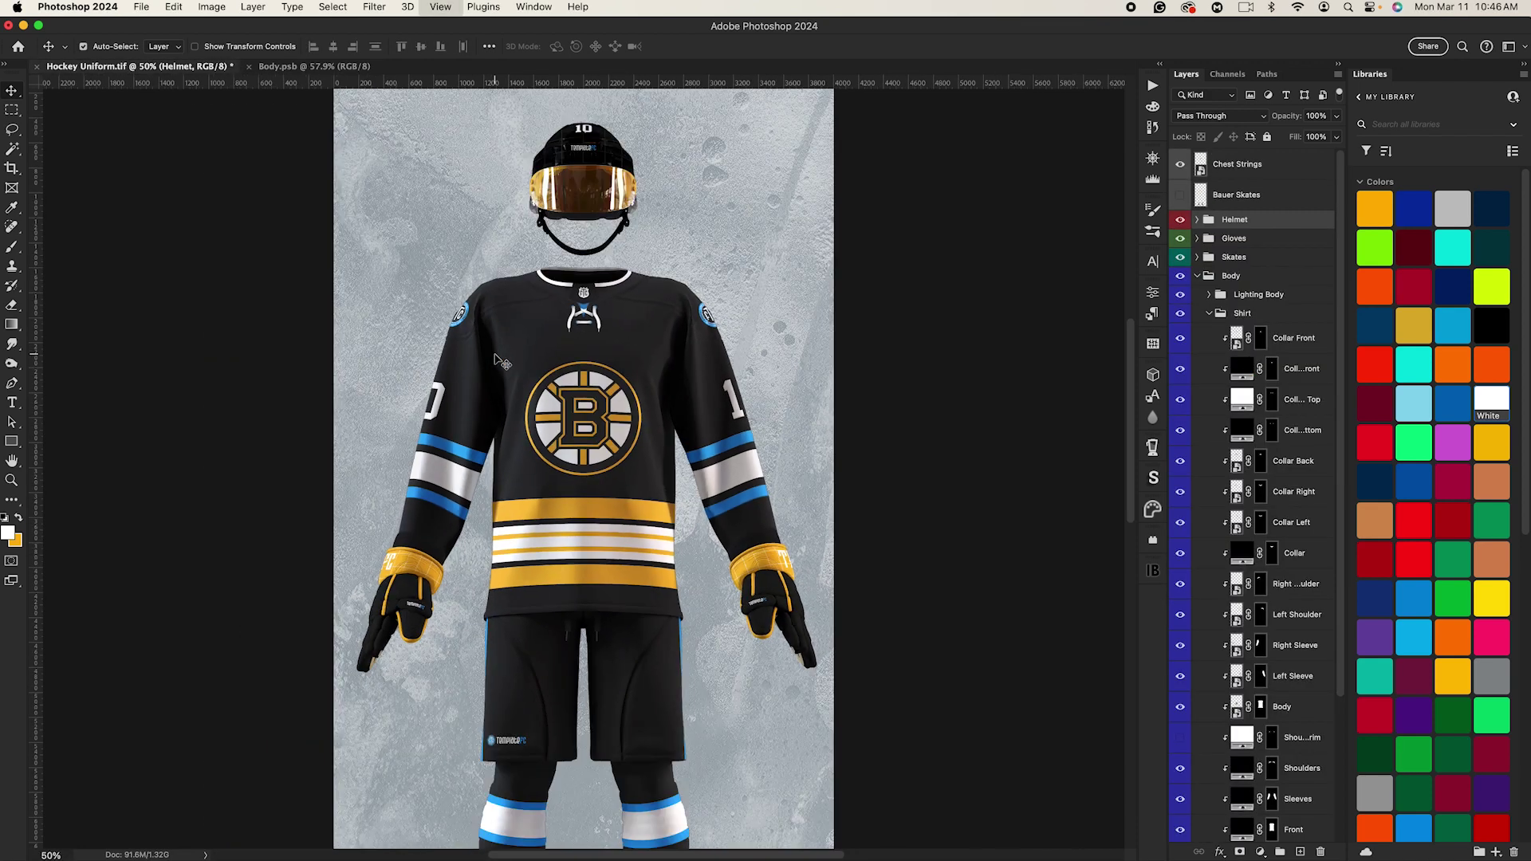
{"action": "key", "text": "super+minus"}
{"action": "key", "text": "super+plus"}
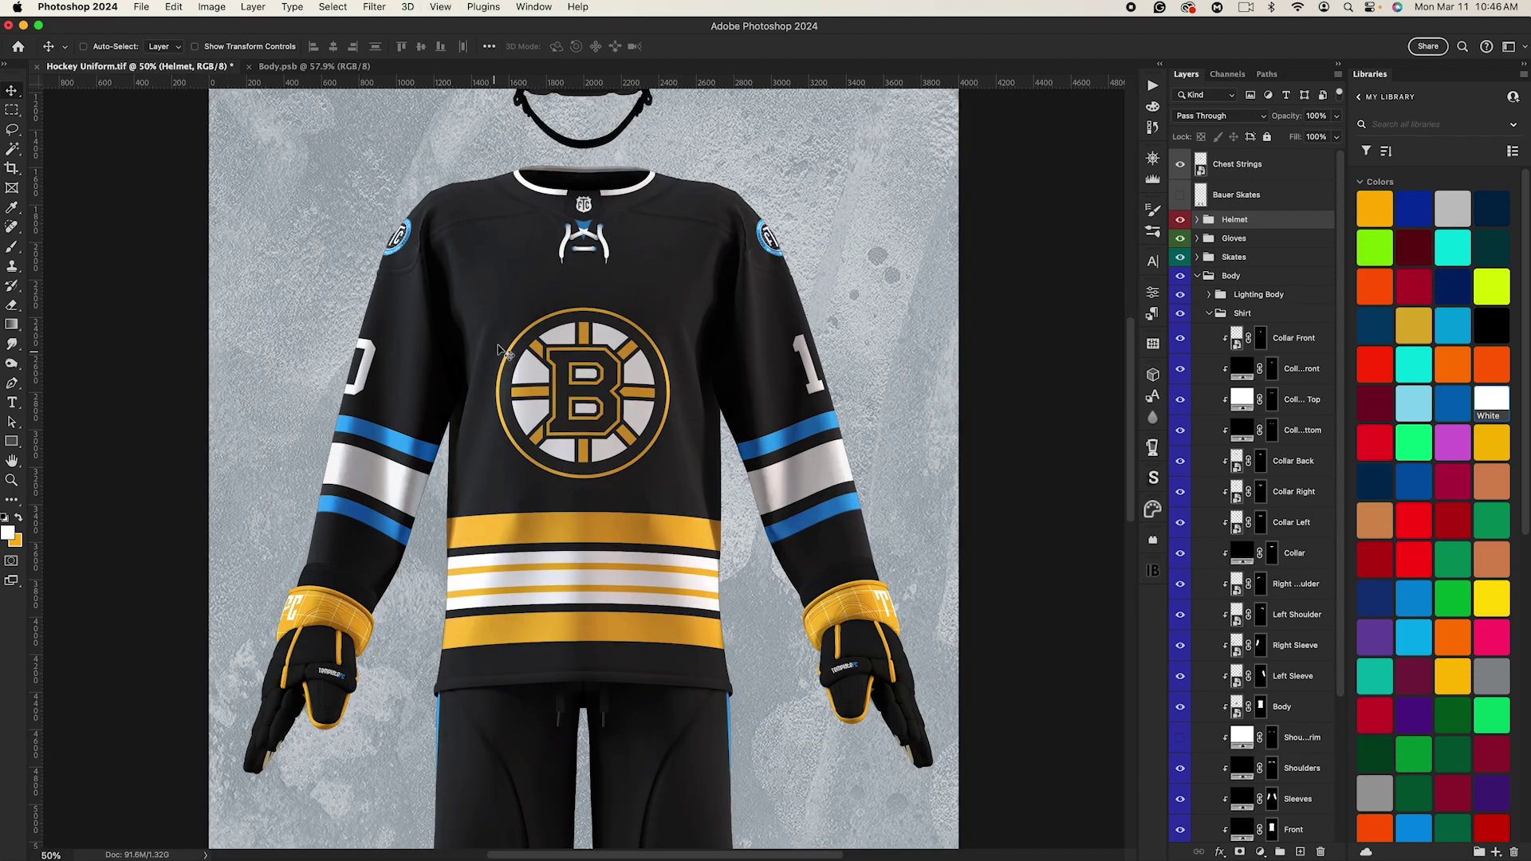
Step: Compress the white stripe in Body.psb symmetrically to about 80.4% height, and save to update the mock-up
{"action": "left_click", "coordinate": [287, 67]}
{"action": "left_click", "coordinate": [1237, 234]}
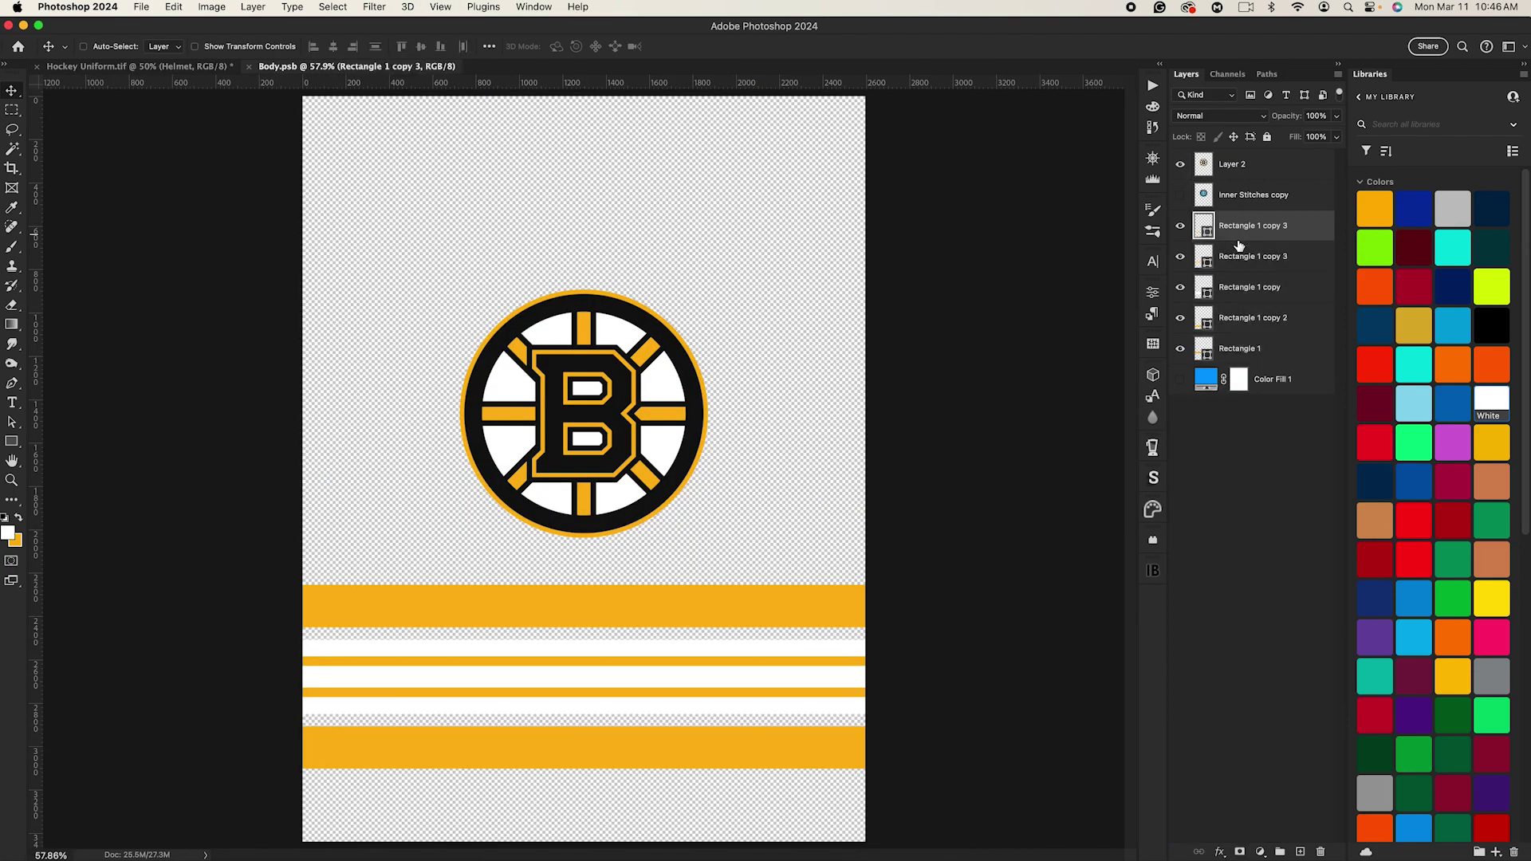
{"action": "left_click", "coordinate": [1241, 292]}
{"action": "key", "text": "super+t"}
{"action": "left_click_drag", "start_coordinate": [584, 640], "coordinate": [587, 647]}
{"action": "key", "text": "Return"}
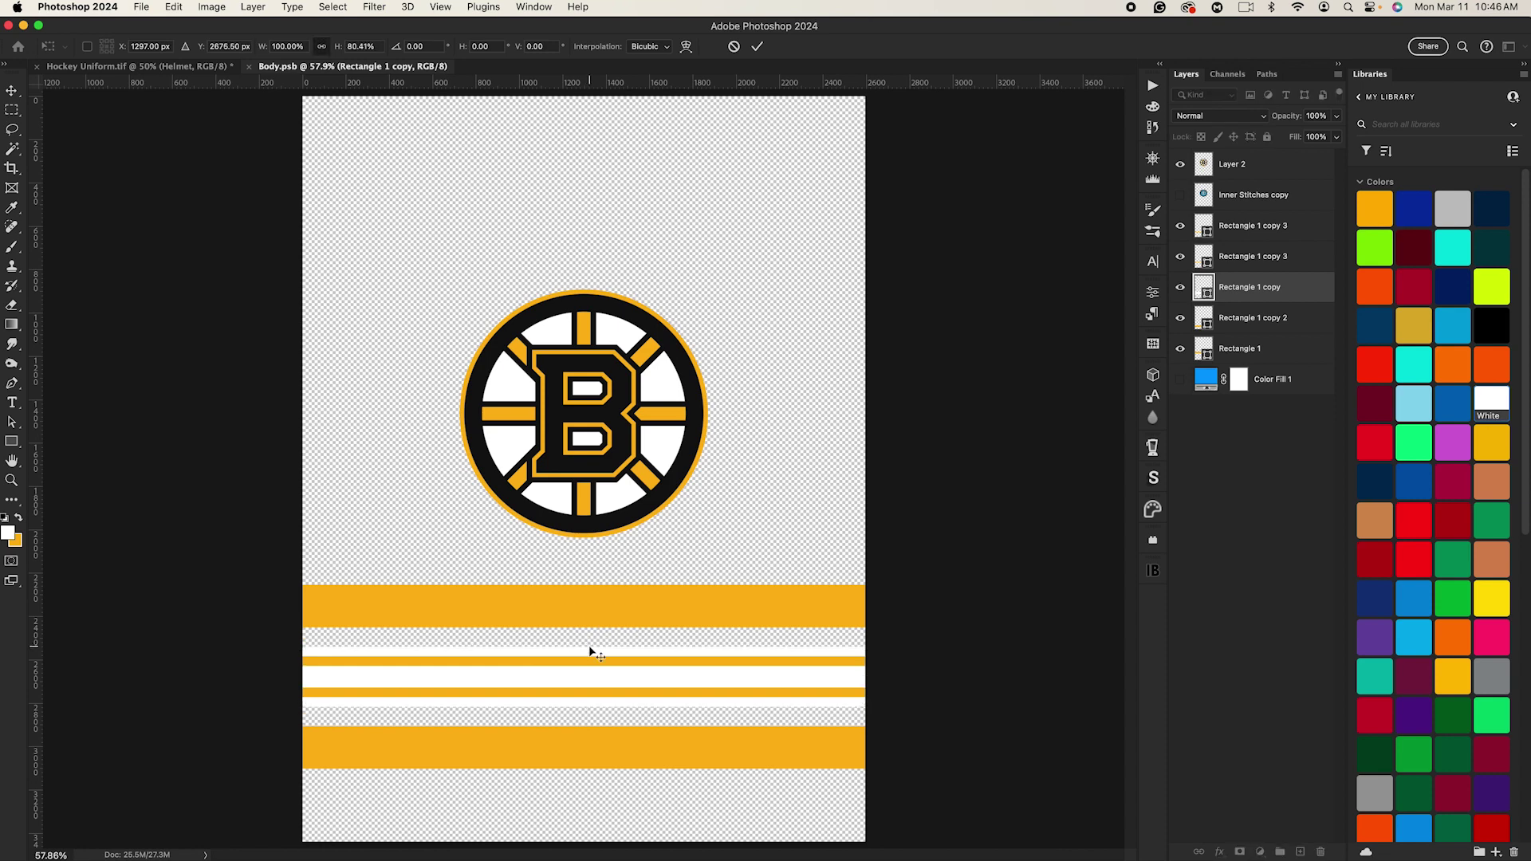
{"action": "key", "text": "super+s"}
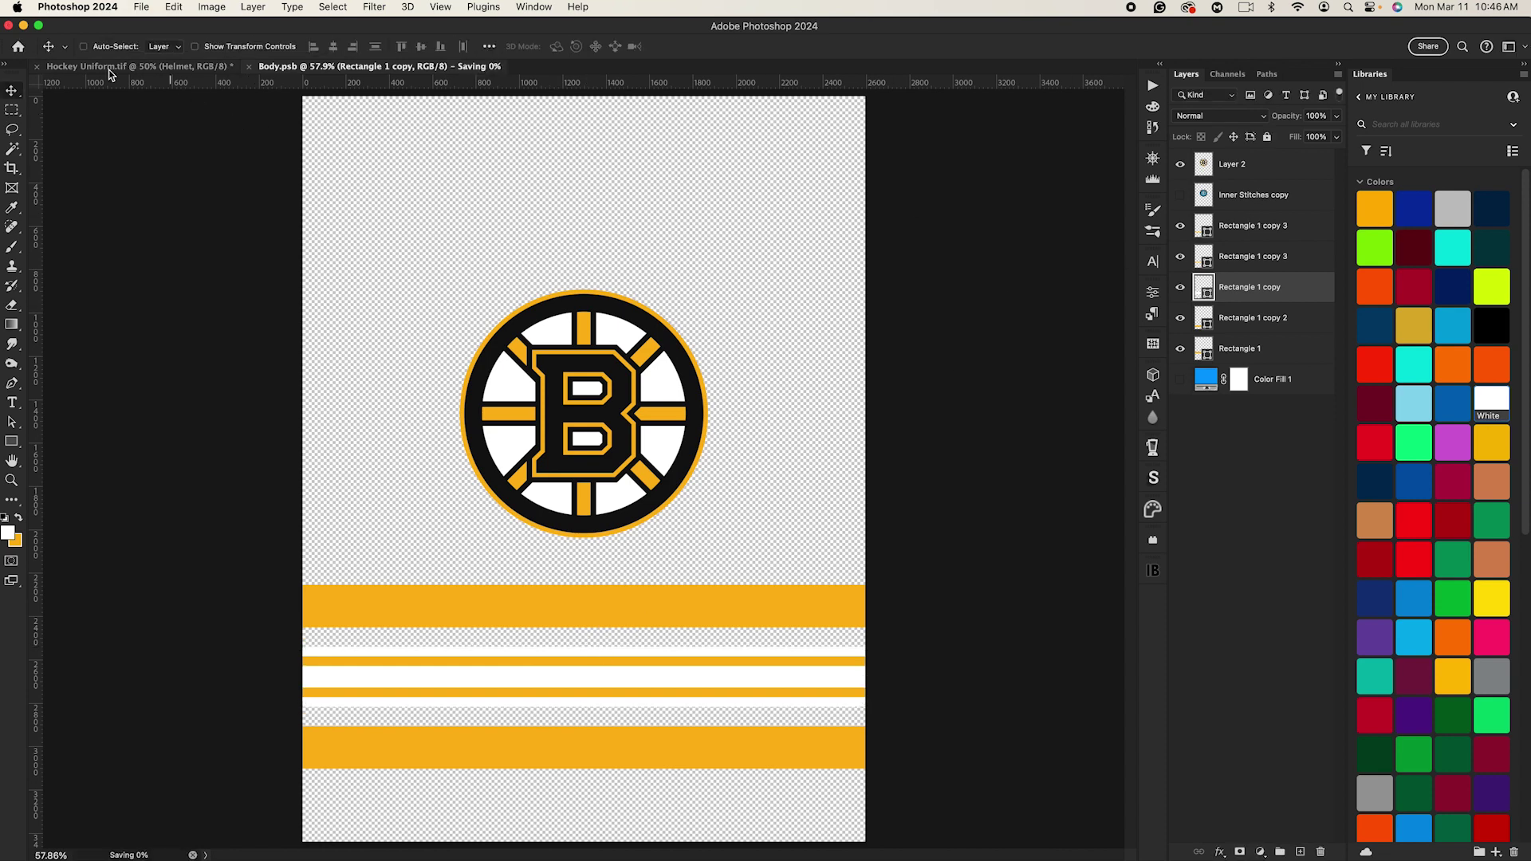
{"action": "key", "text": "ctrl+Tab"}
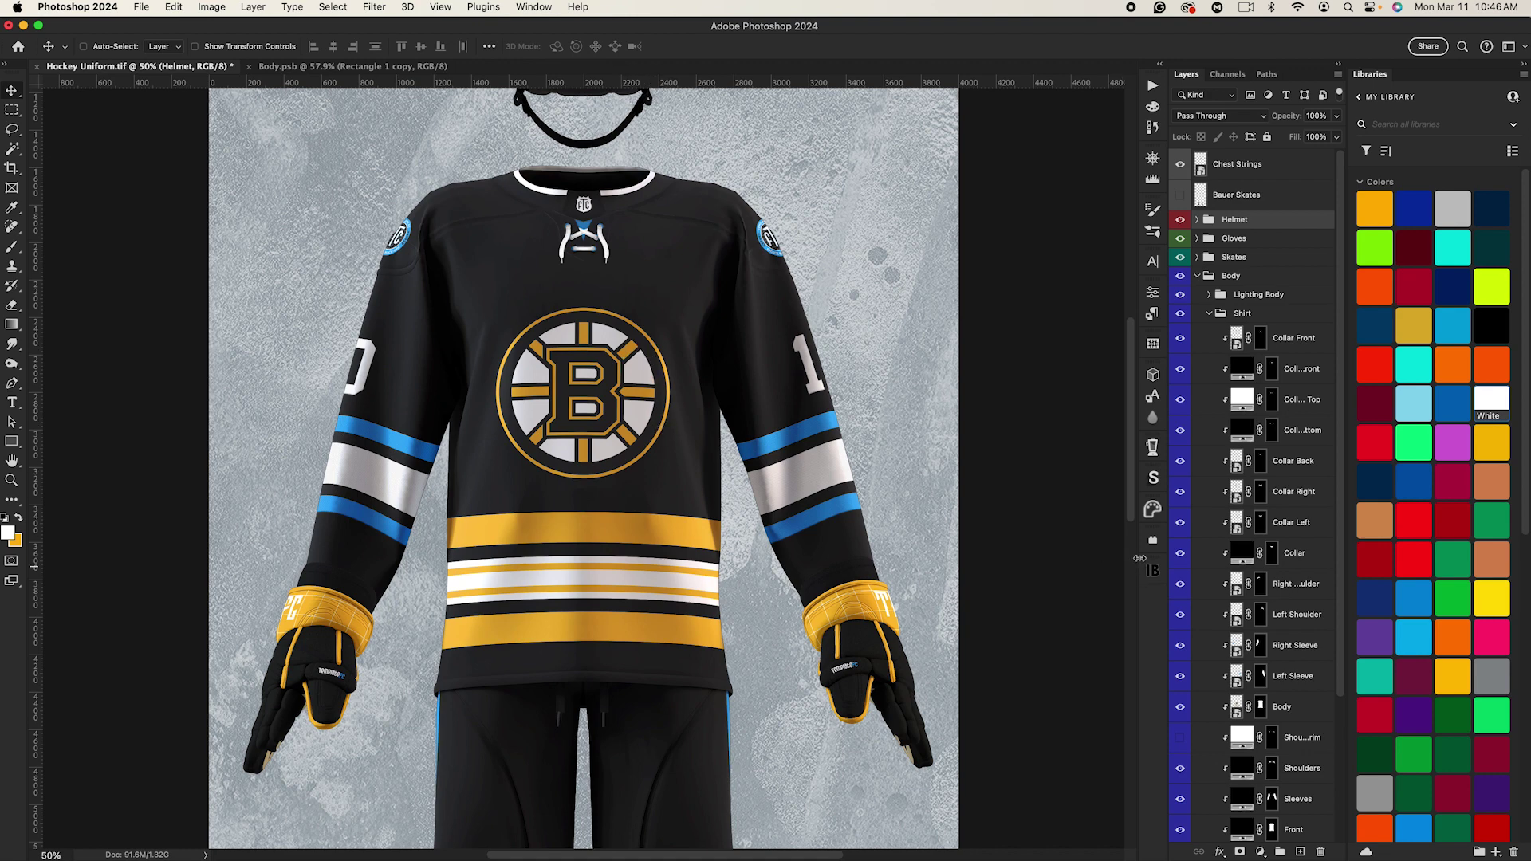
Step: Open the contents of the Right Sleeve and Left Sleeve smart objects from the uniform mock-up
{"action": "left_click", "coordinate": [1237, 653]}
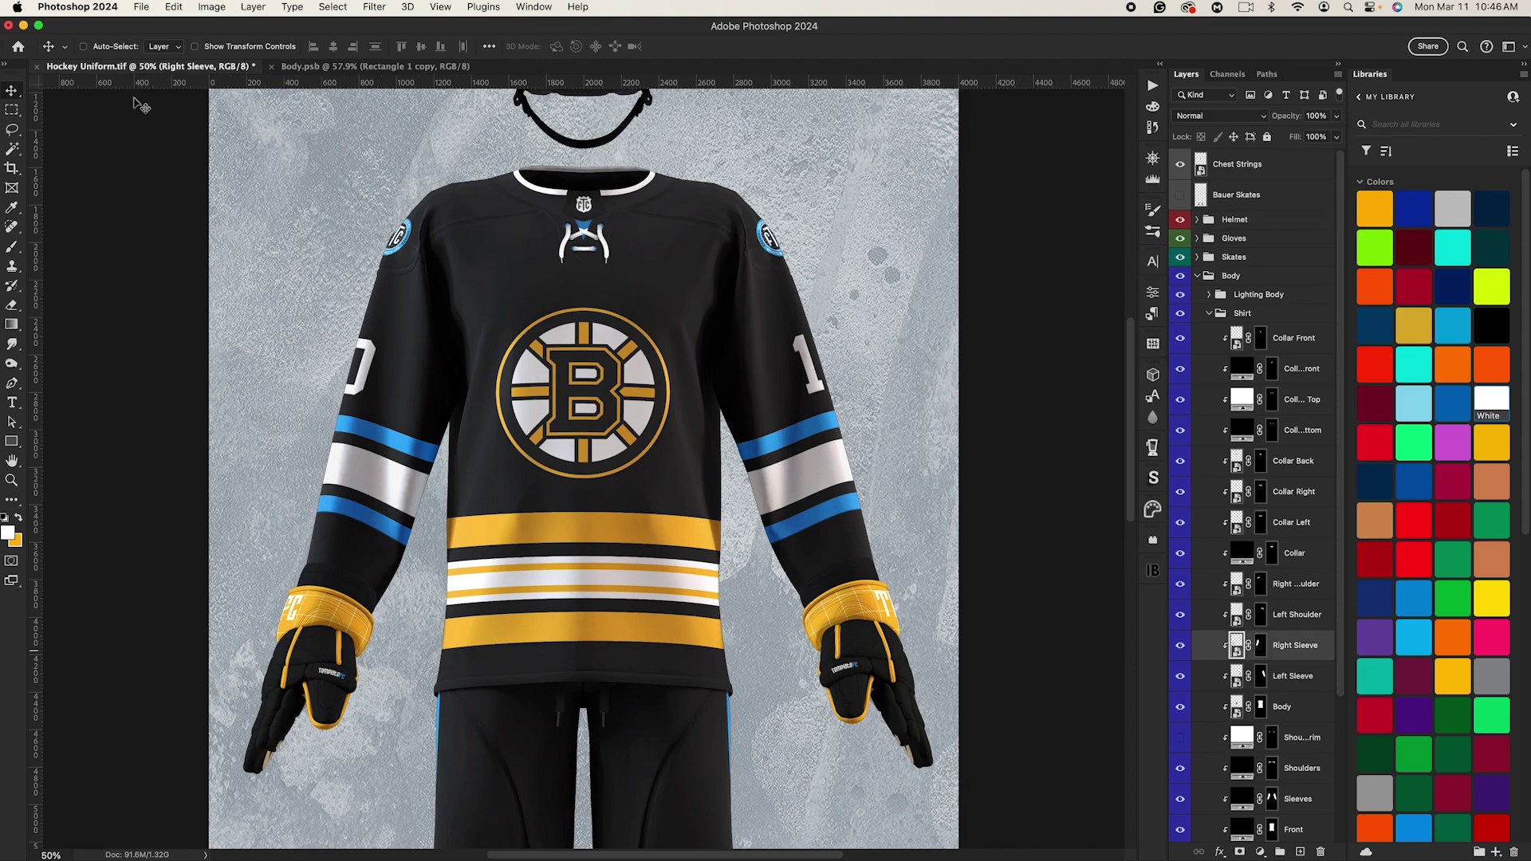
{"action": "key", "text": "ctrl+Tab"}
{"action": "double_click", "coordinate": [1236, 679]}
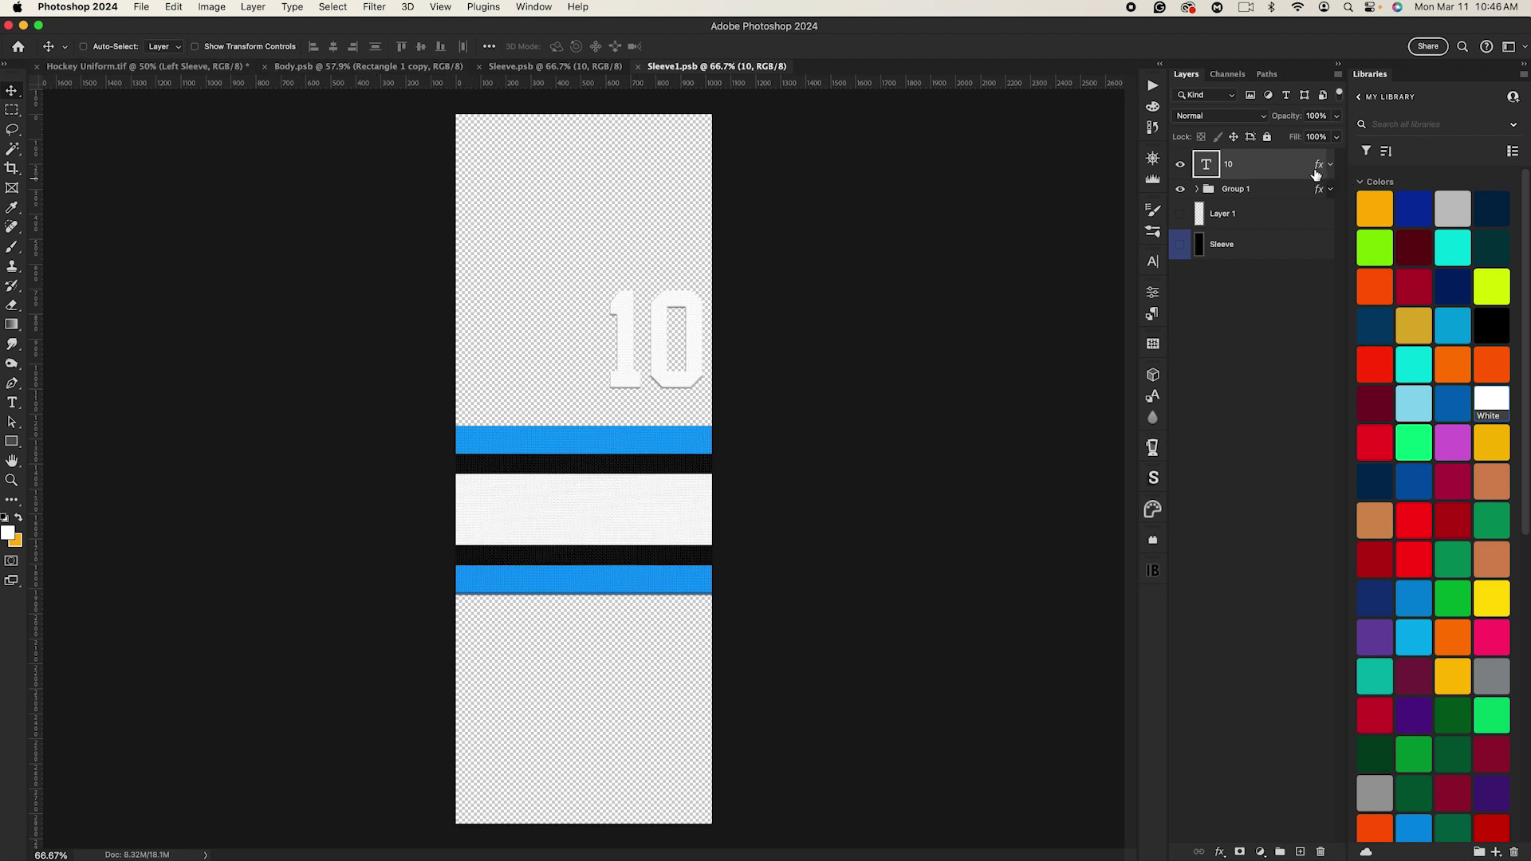
Step: Copy the five stripe layers from Body.psb and paste them into Sleeve.psb
{"action": "left_click", "coordinate": [375, 67]}
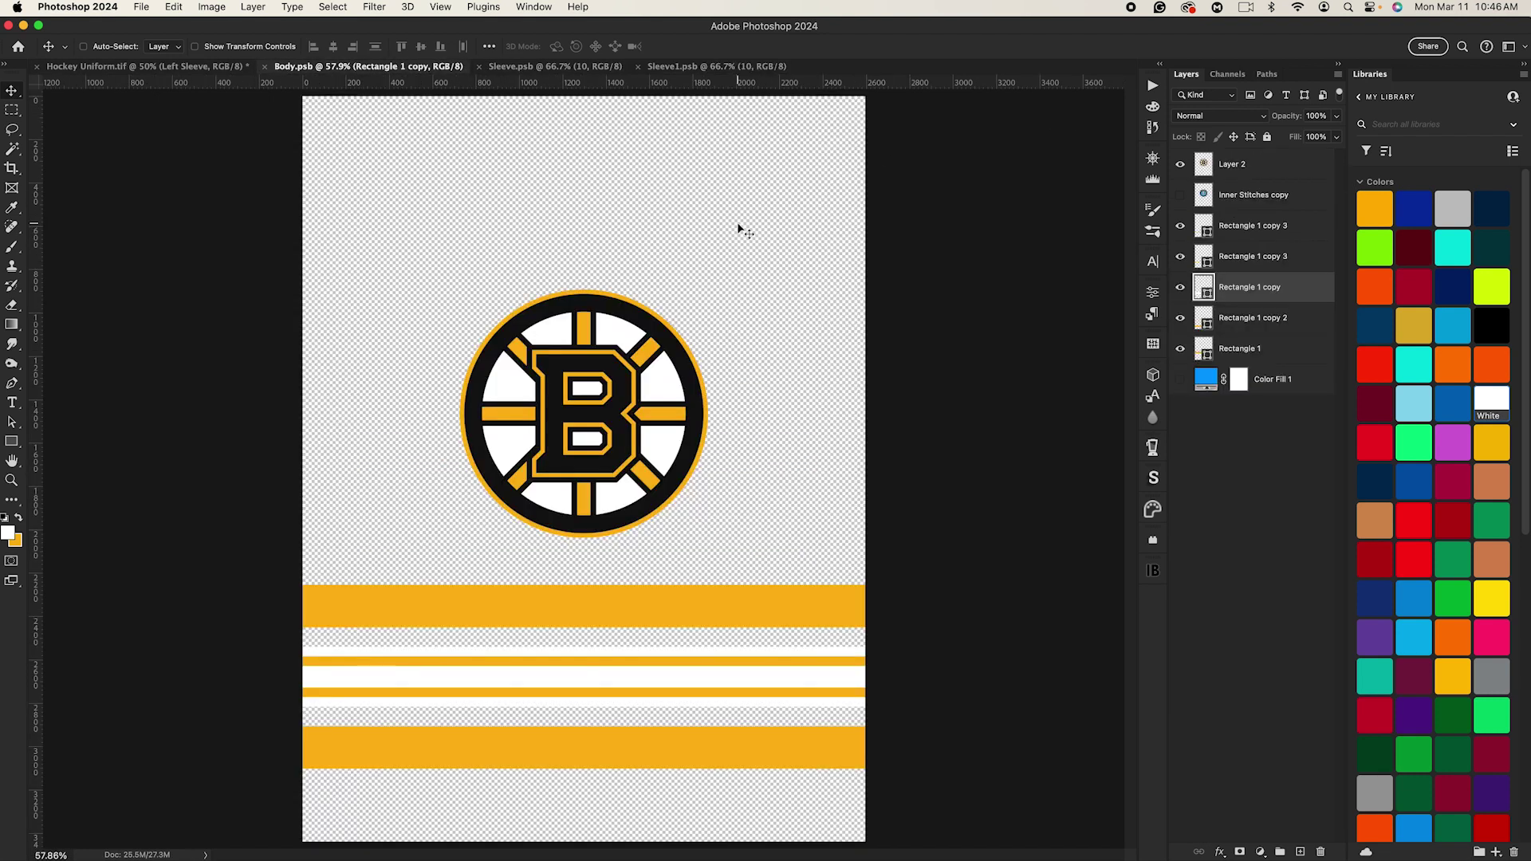
{"action": "left_click", "coordinate": [1258, 348]}
{"action": "left_click", "coordinate": [1241, 232], "text": "shift"}
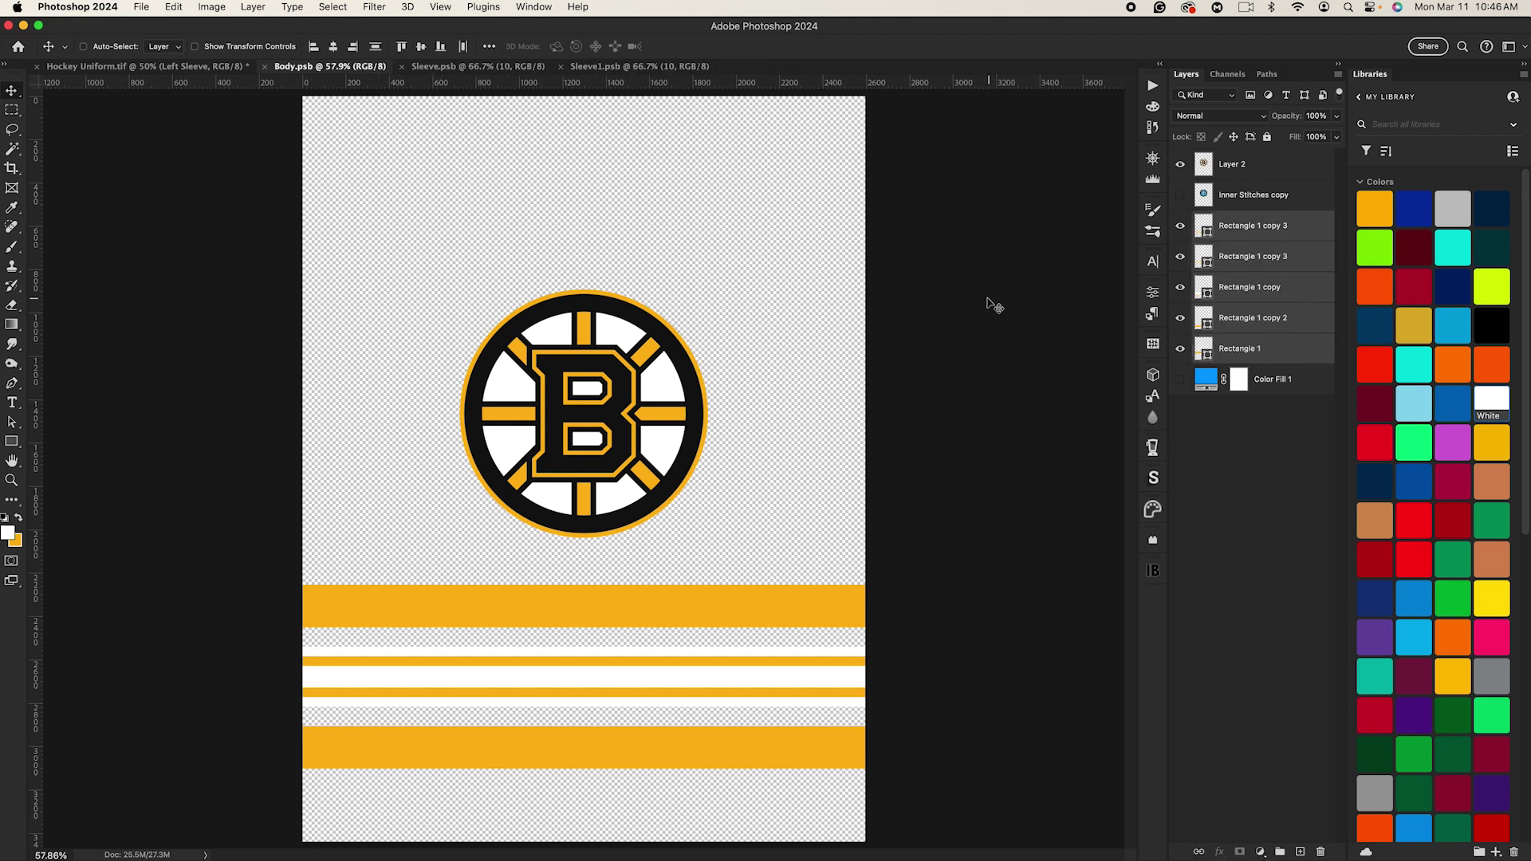
{"action": "key", "text": "super+c"}
{"action": "left_click", "coordinate": [452, 70]}
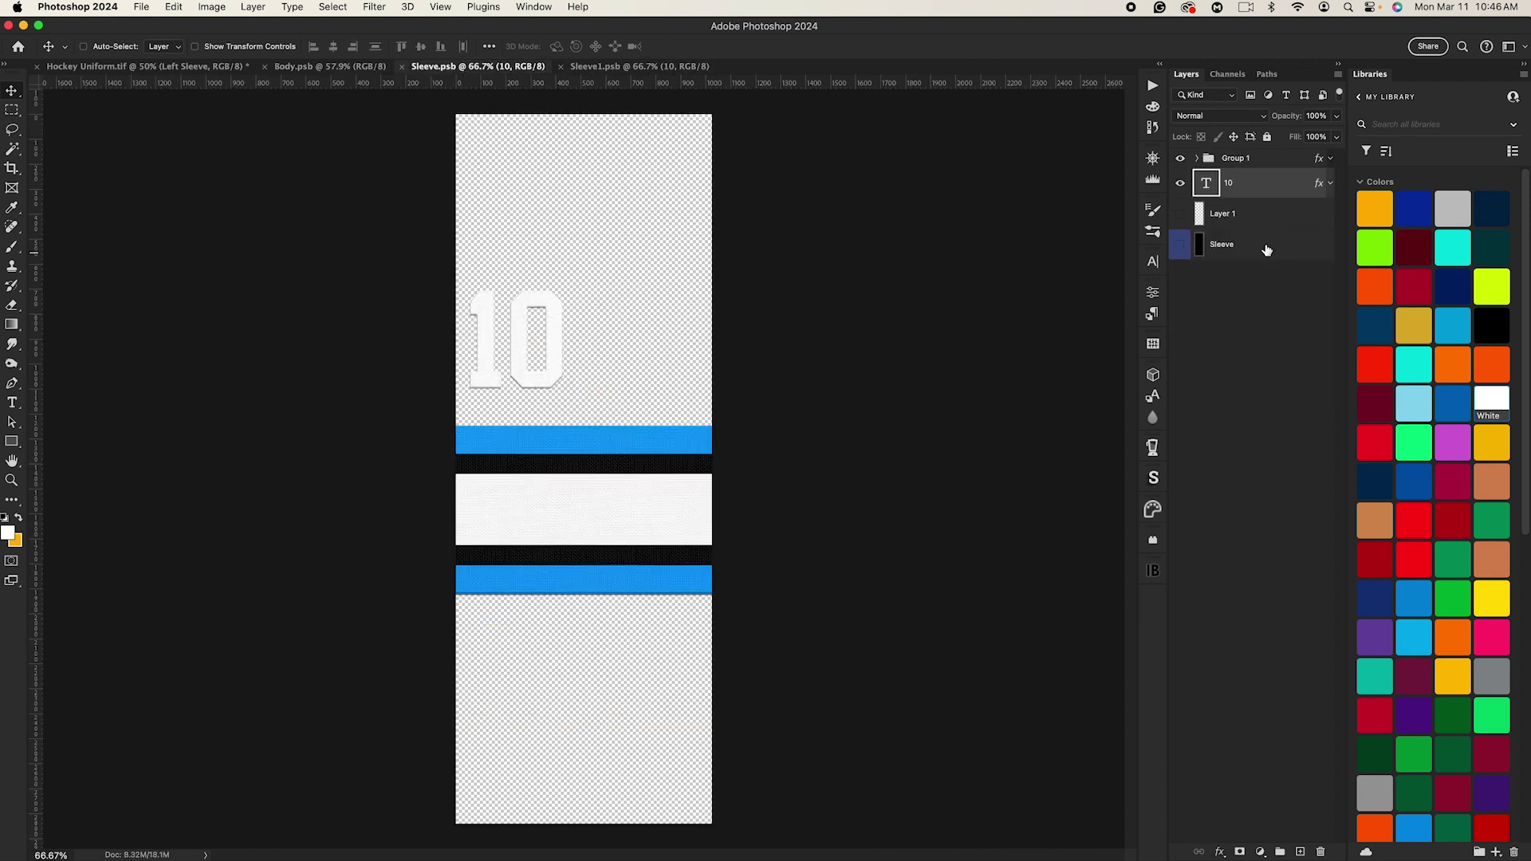
{"action": "left_click", "coordinate": [1266, 247]}
{"action": "key", "text": "super+v"}
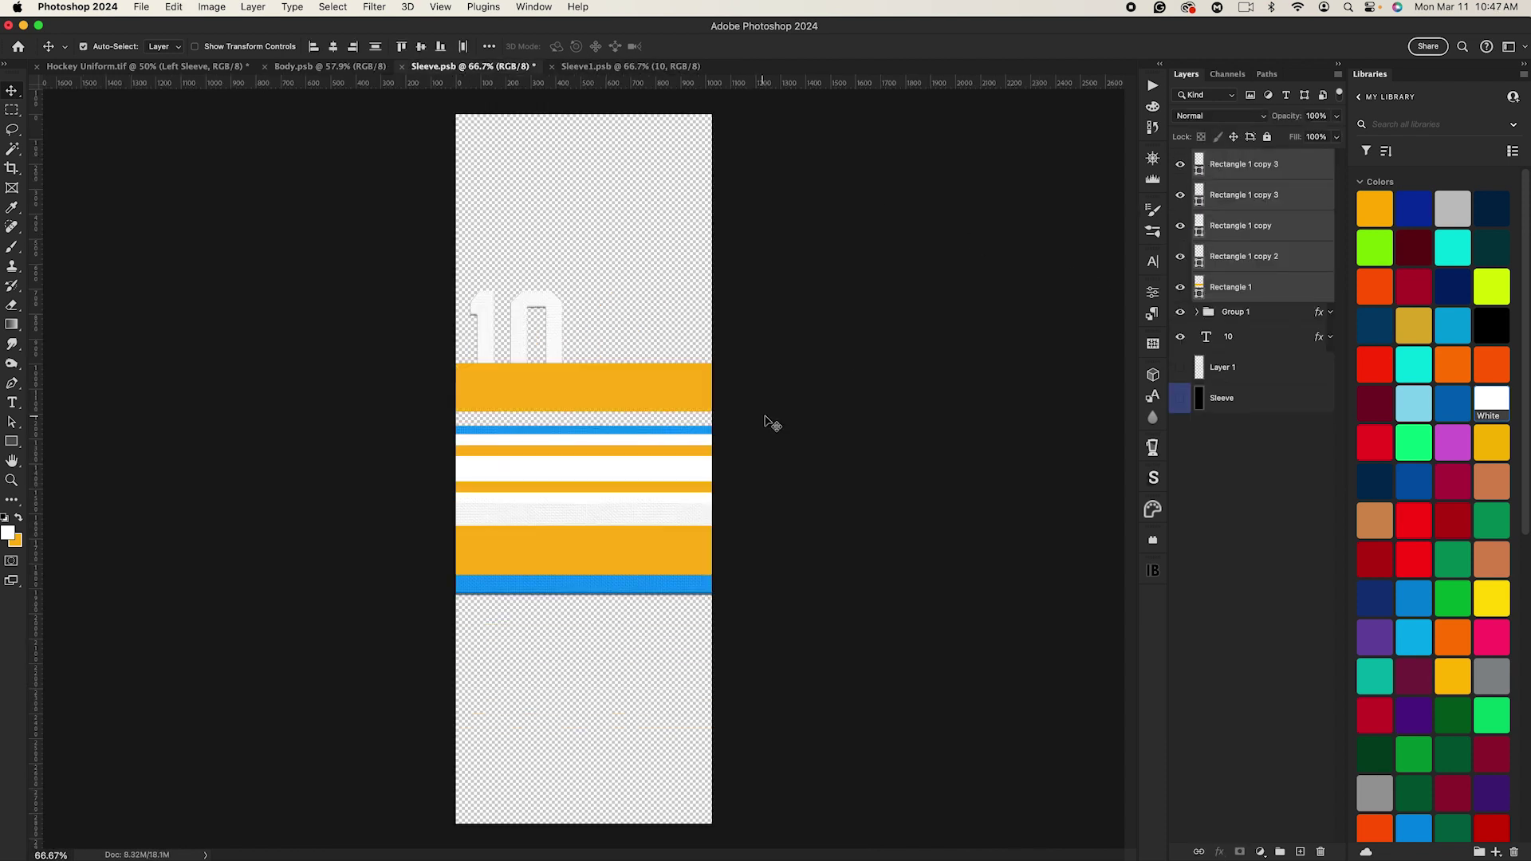
Step: Move the pasted stripes down the sleeve so the upper yellow stripe starts at the upper blue stripe's top edge
{"action": "key", "text": "super+t"}
{"action": "left_click_drag", "start_coordinate": [830, 414], "coordinate": [683, 511]}
{"action": "left_click_drag", "start_coordinate": [680, 482], "coordinate": [679, 478]}
{"action": "key", "text": "Return"}
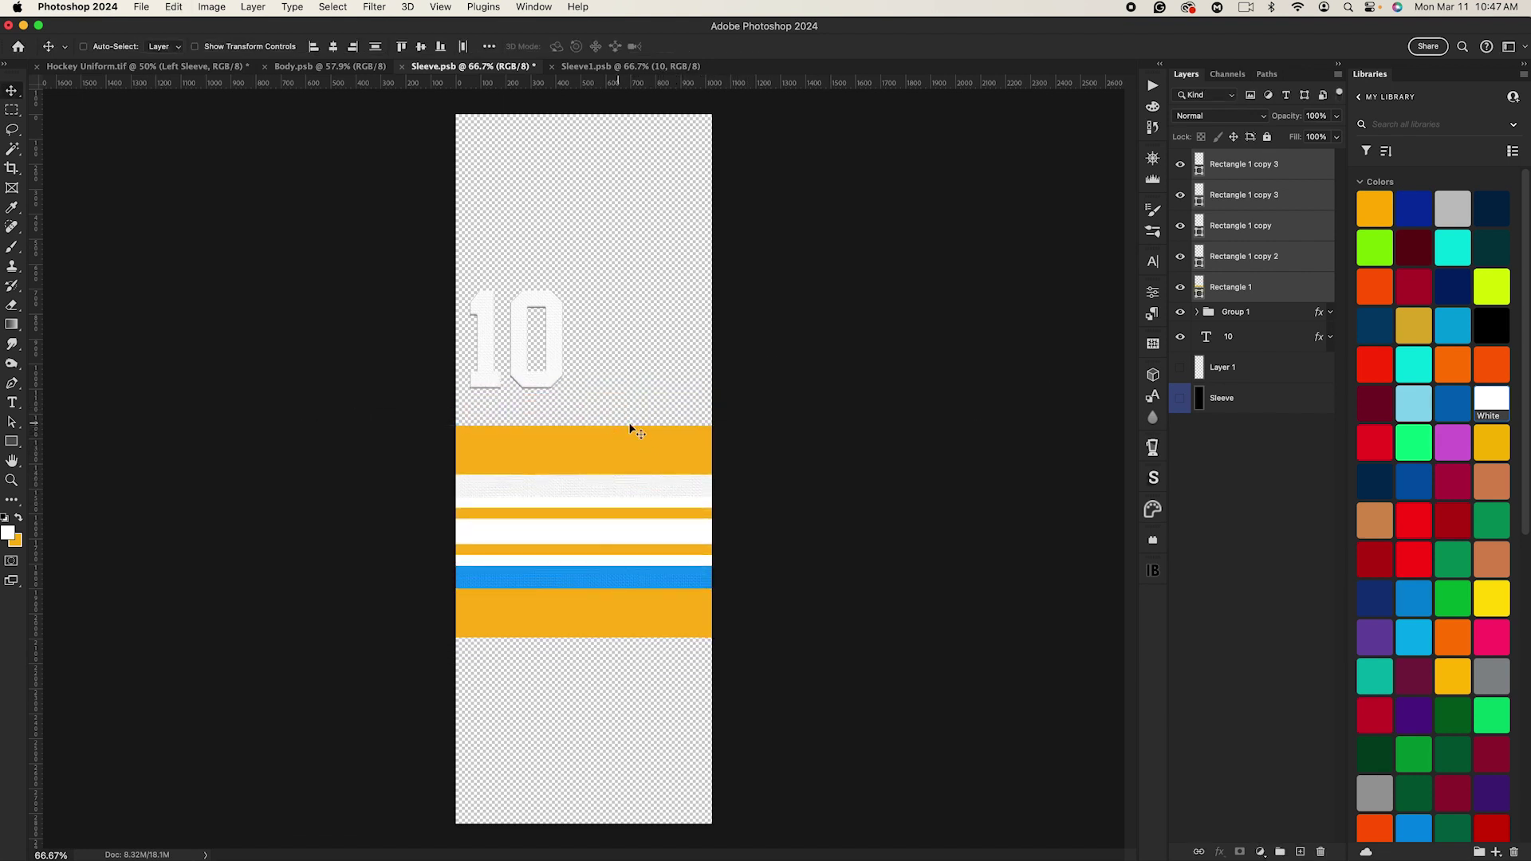
Step: Delete the old blue-and-white stripe group, Group 1, from Sleeve.psb and save to update the mock-up
{"action": "left_click", "coordinate": [1240, 313]}
{"action": "key", "text": "Delete"}
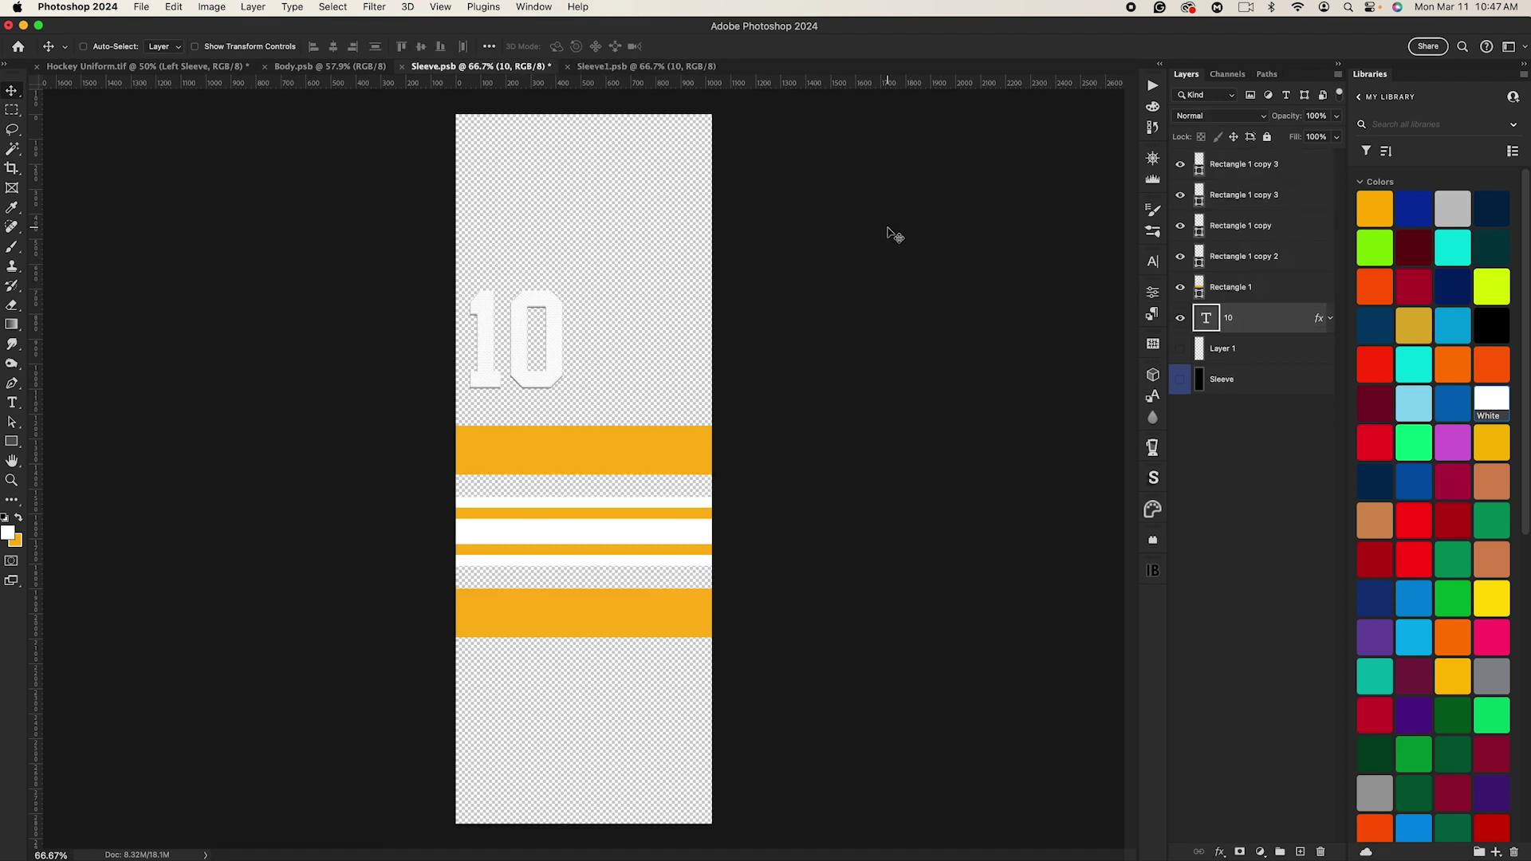
{"action": "key", "text": "super+s"}
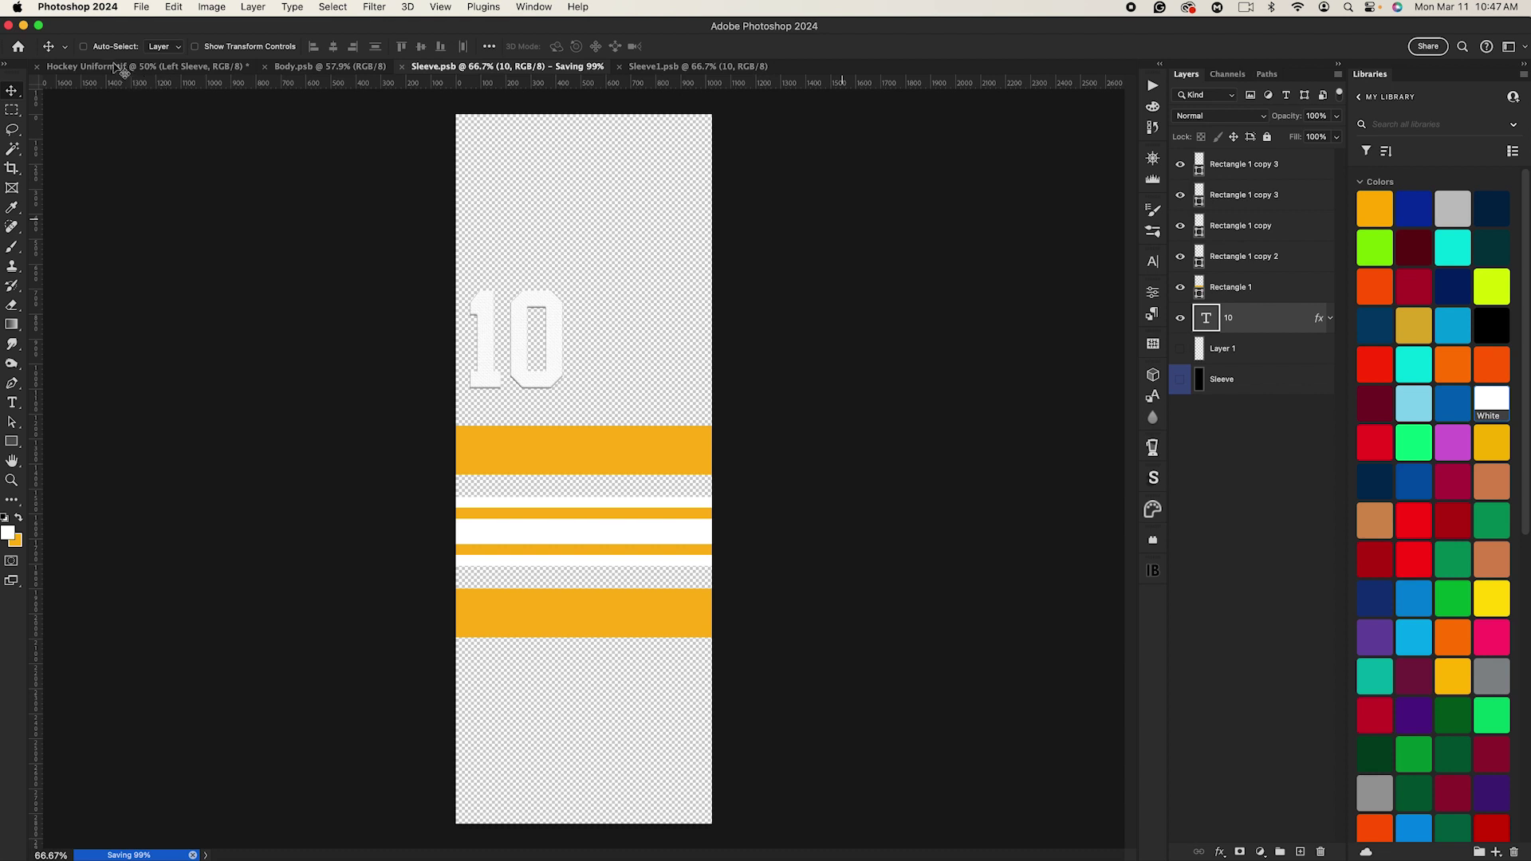
{"action": "left_click", "coordinate": [114, 67]}
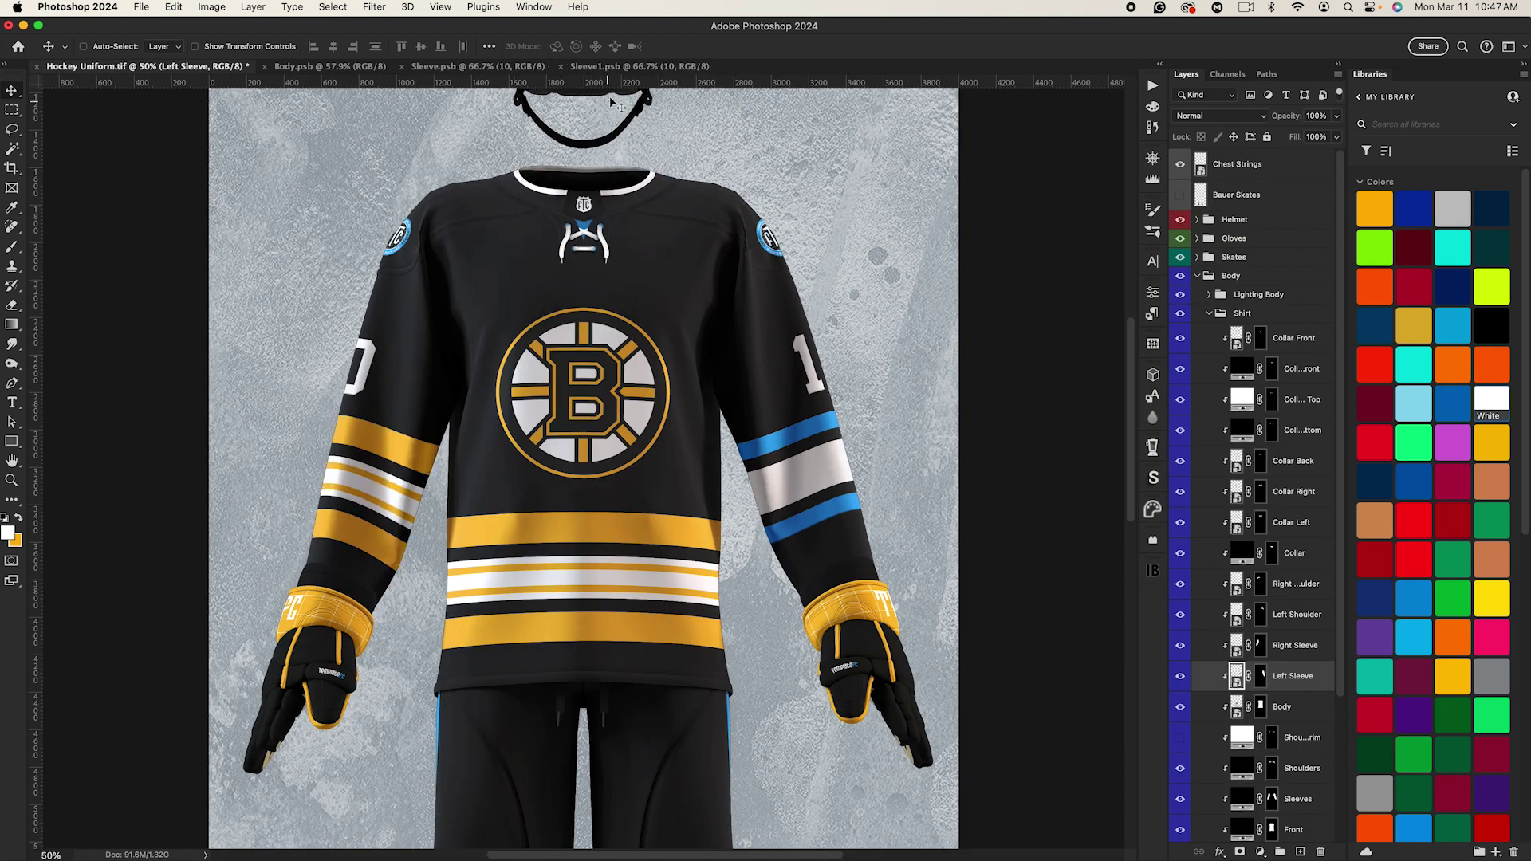
Step: Paste the five stripes above Group 1 in Sleeve1.psb and align the upper yellow stripe with the upper blue stripe's top edge
{"action": "left_click", "coordinate": [606, 67]}
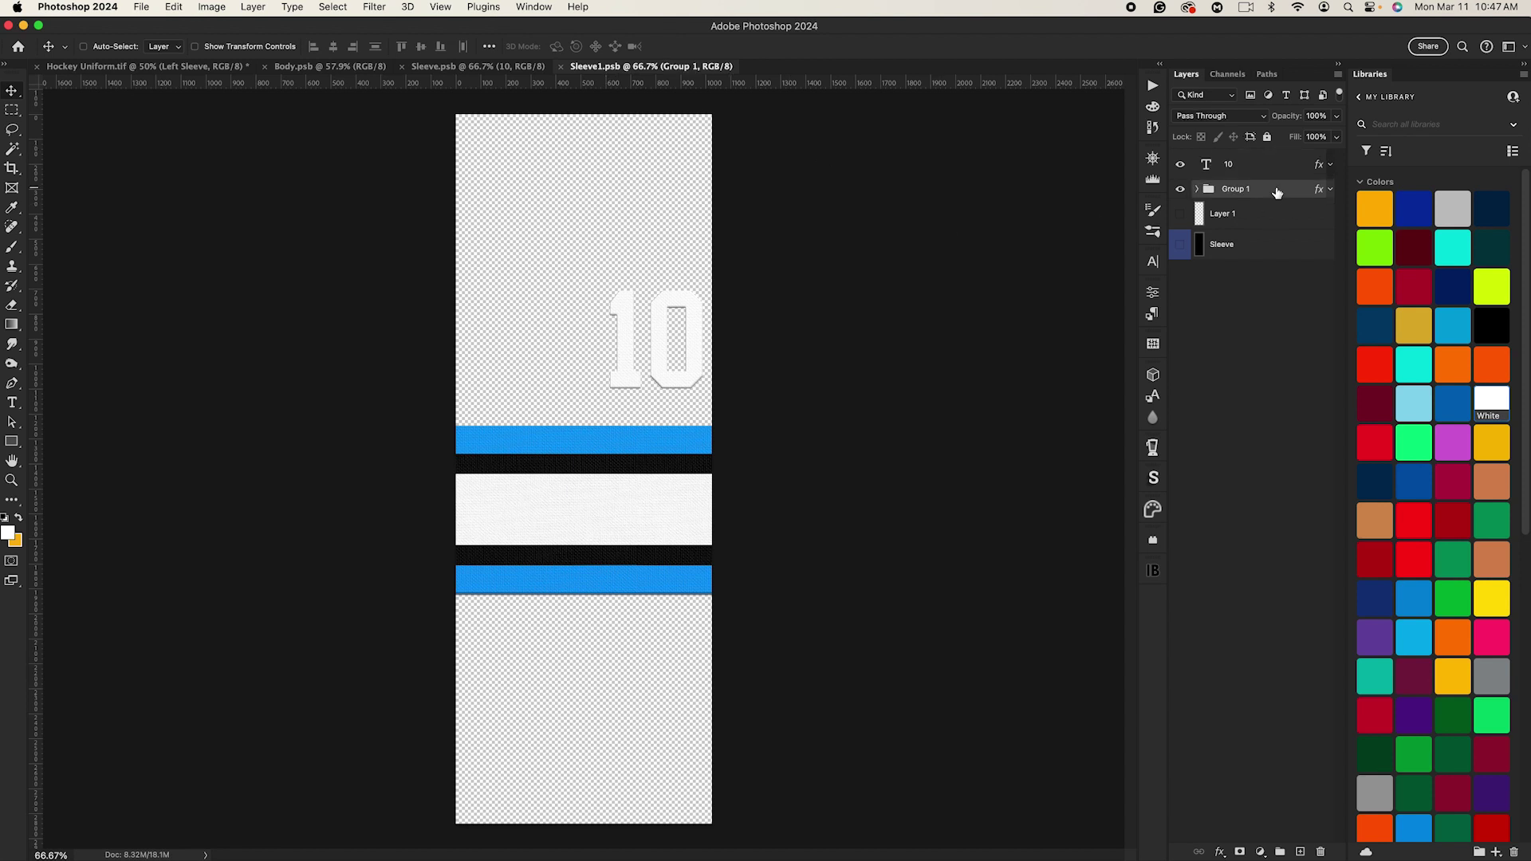
{"action": "key", "text": "super+t"}
{"action": "left_click_drag", "start_coordinate": [761, 407], "coordinate": [691, 464]}
{"action": "key", "text": "Return"}
Step: Delete the old stripe group, Group 1, from Sleeve1.psb and save to update the other sleeve on the mock-up
{"action": "left_click", "coordinate": [1237, 343]}
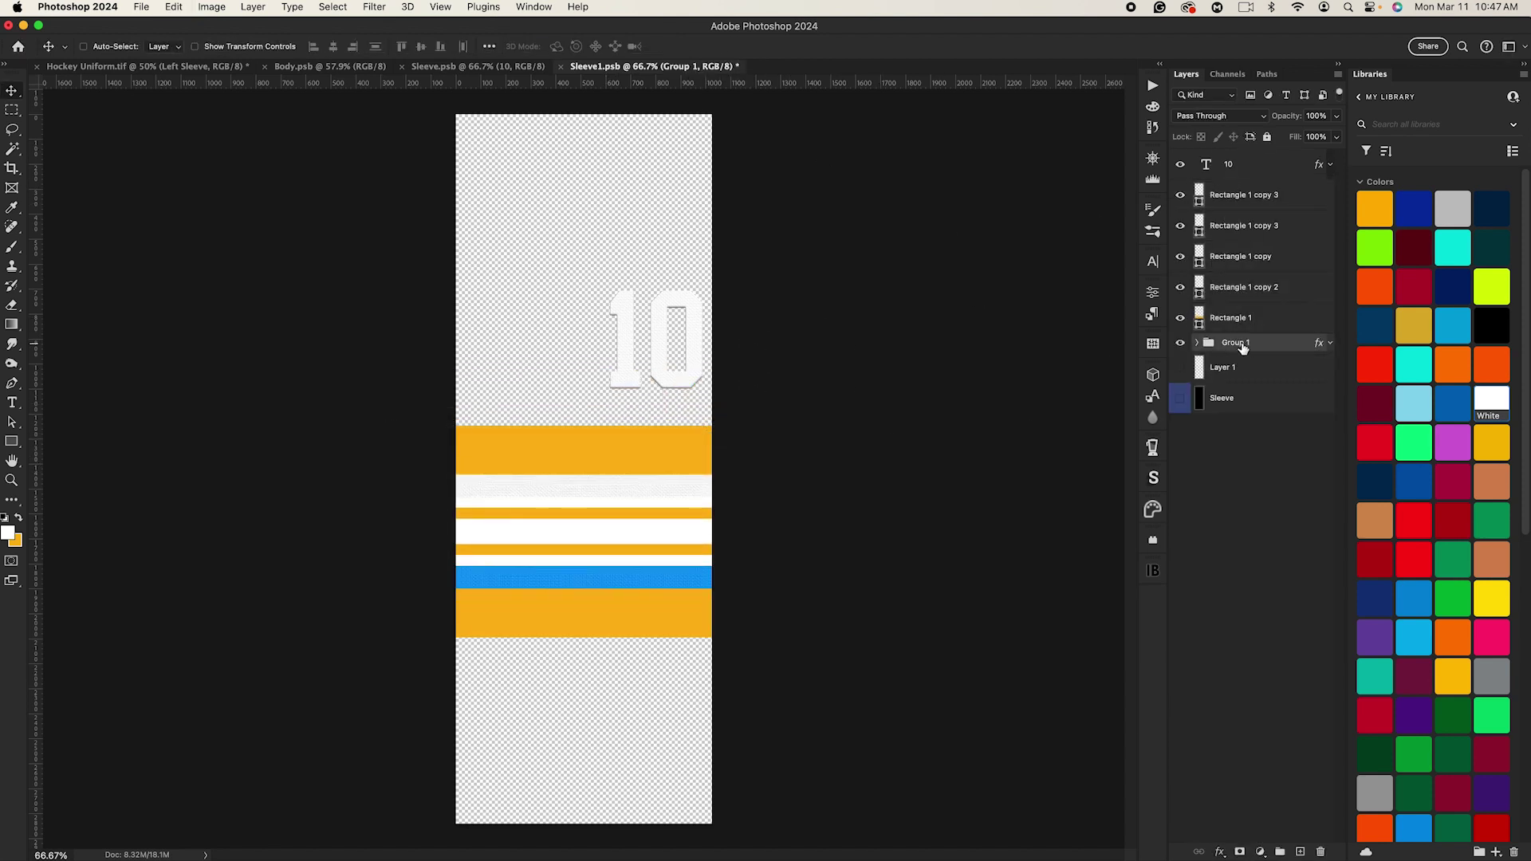
{"action": "key", "text": "Delete"}
{"action": "key", "text": "super+s"}
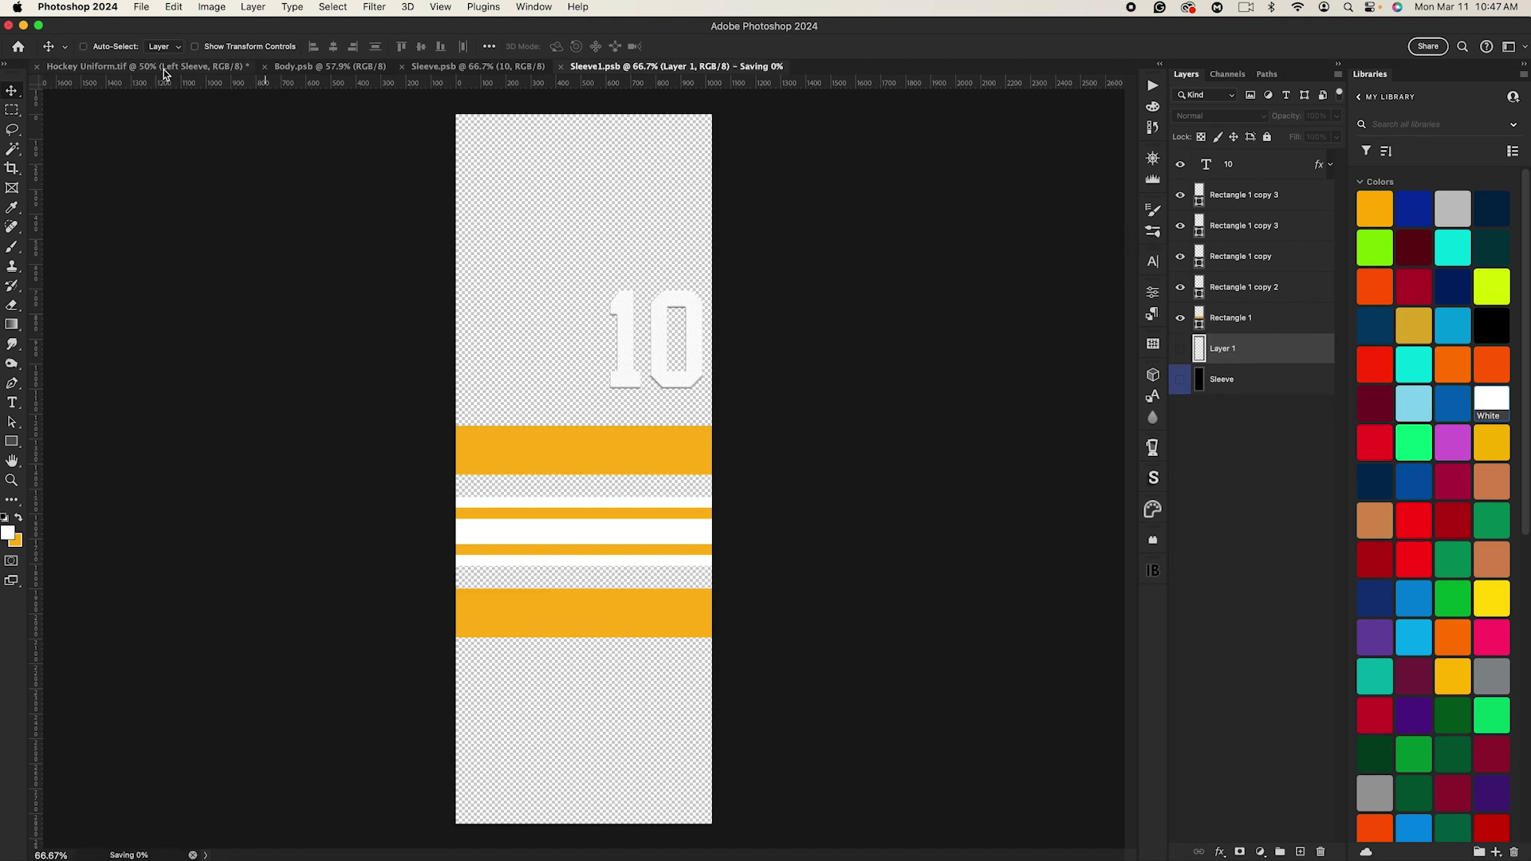
{"action": "left_click", "coordinate": [140, 71]}
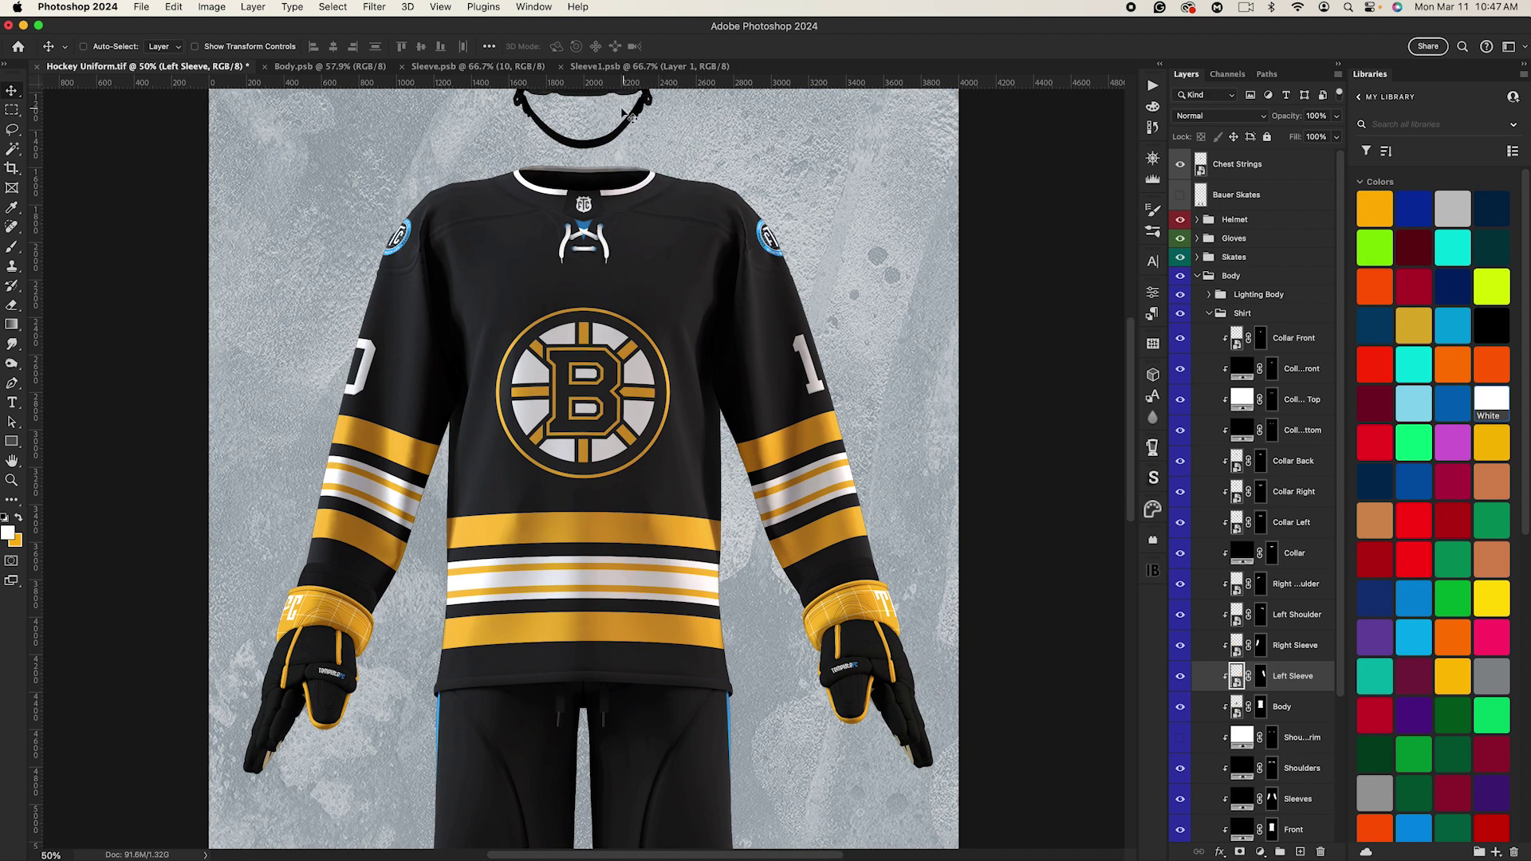
Step: Check the font of the number 10 text in Sleeve.psb
{"action": "left_click", "coordinate": [451, 70]}
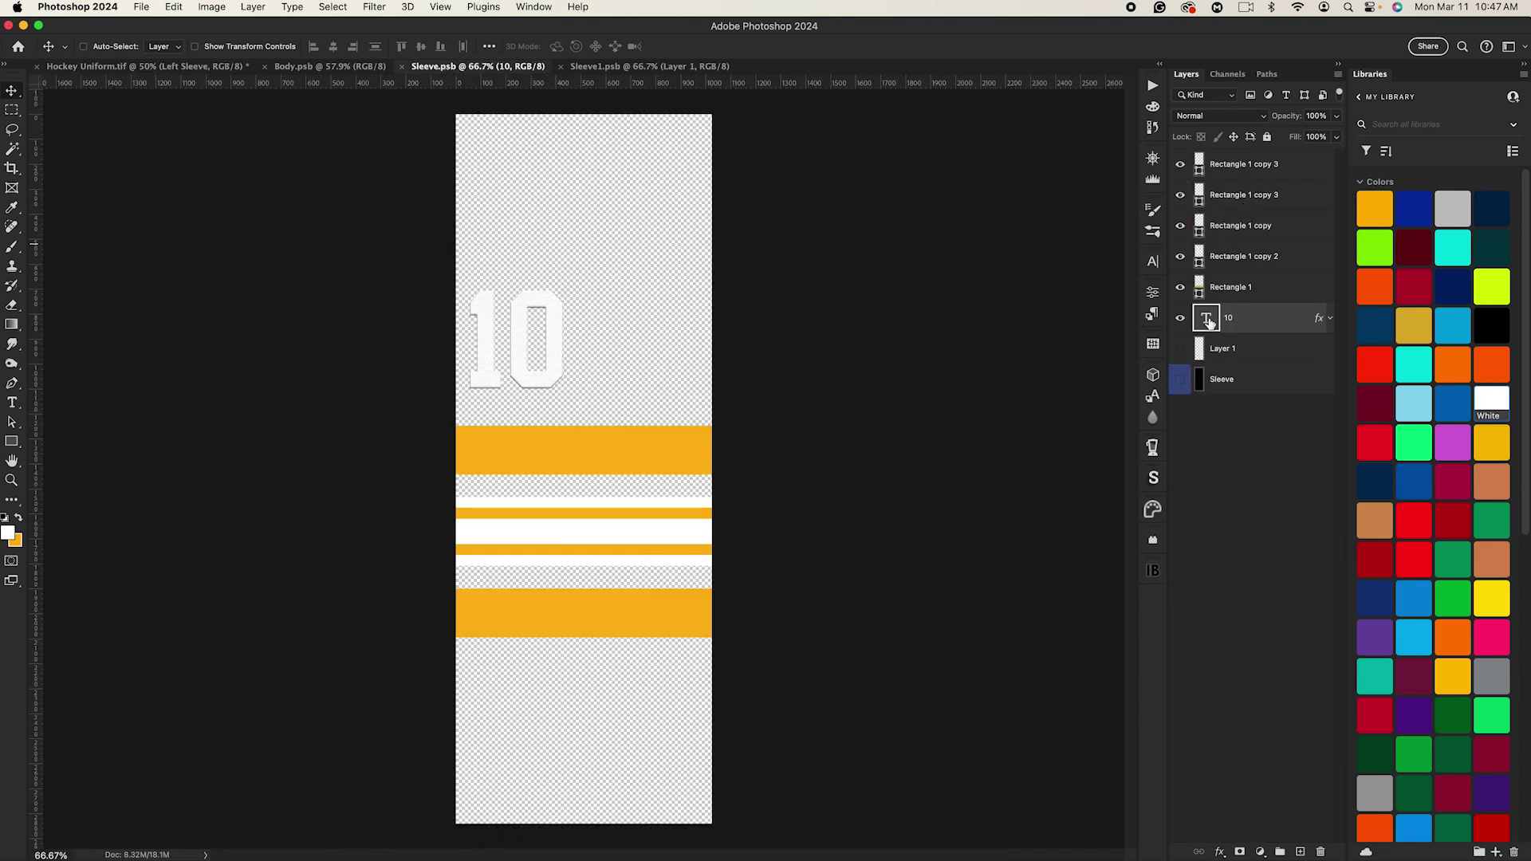
{"action": "key", "text": "Return"}
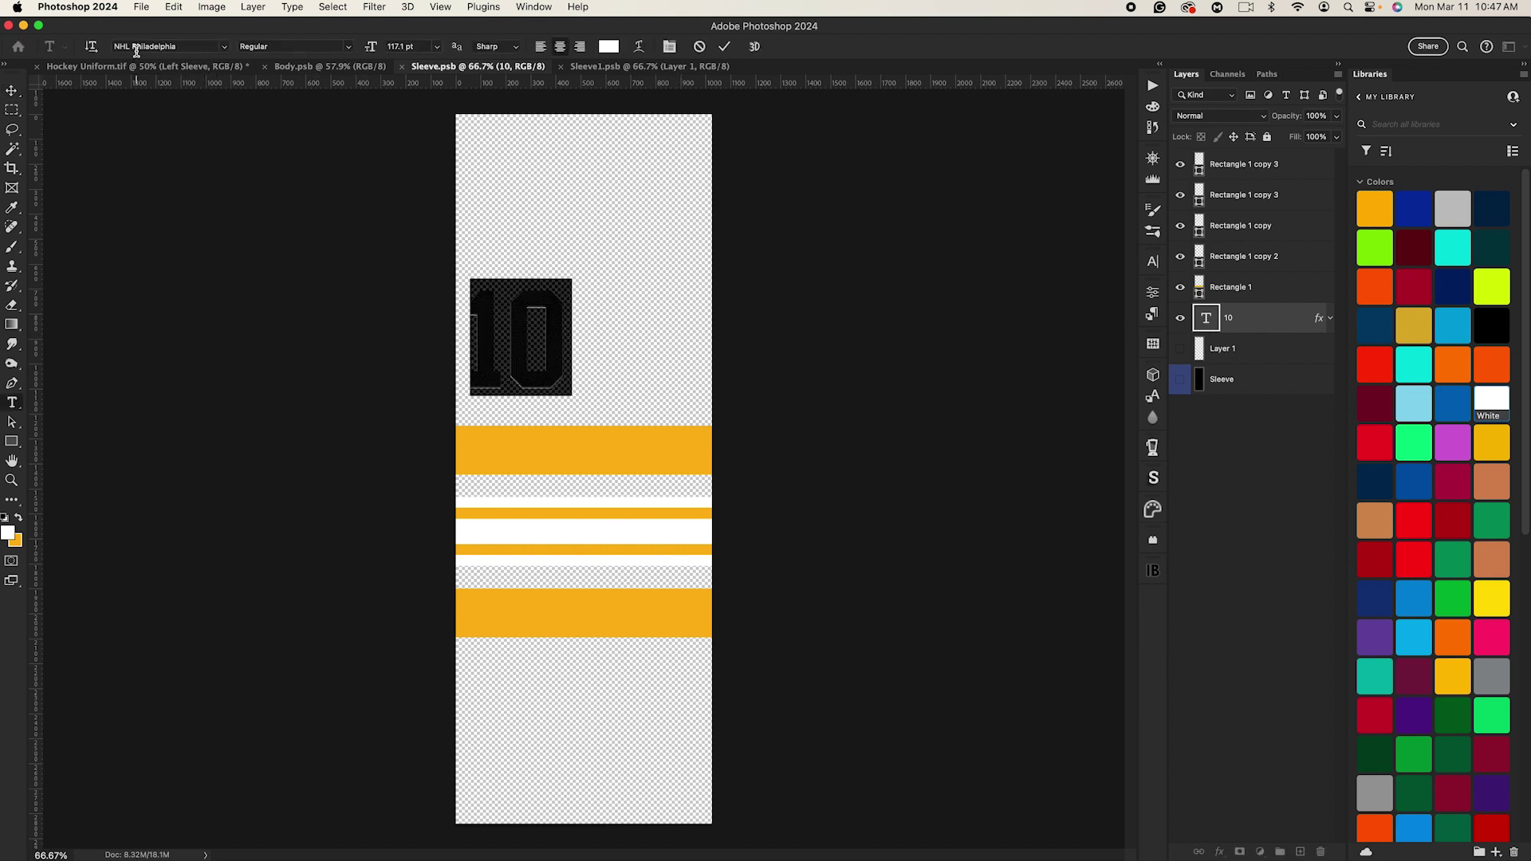
{"action": "left_click", "coordinate": [12, 90]}
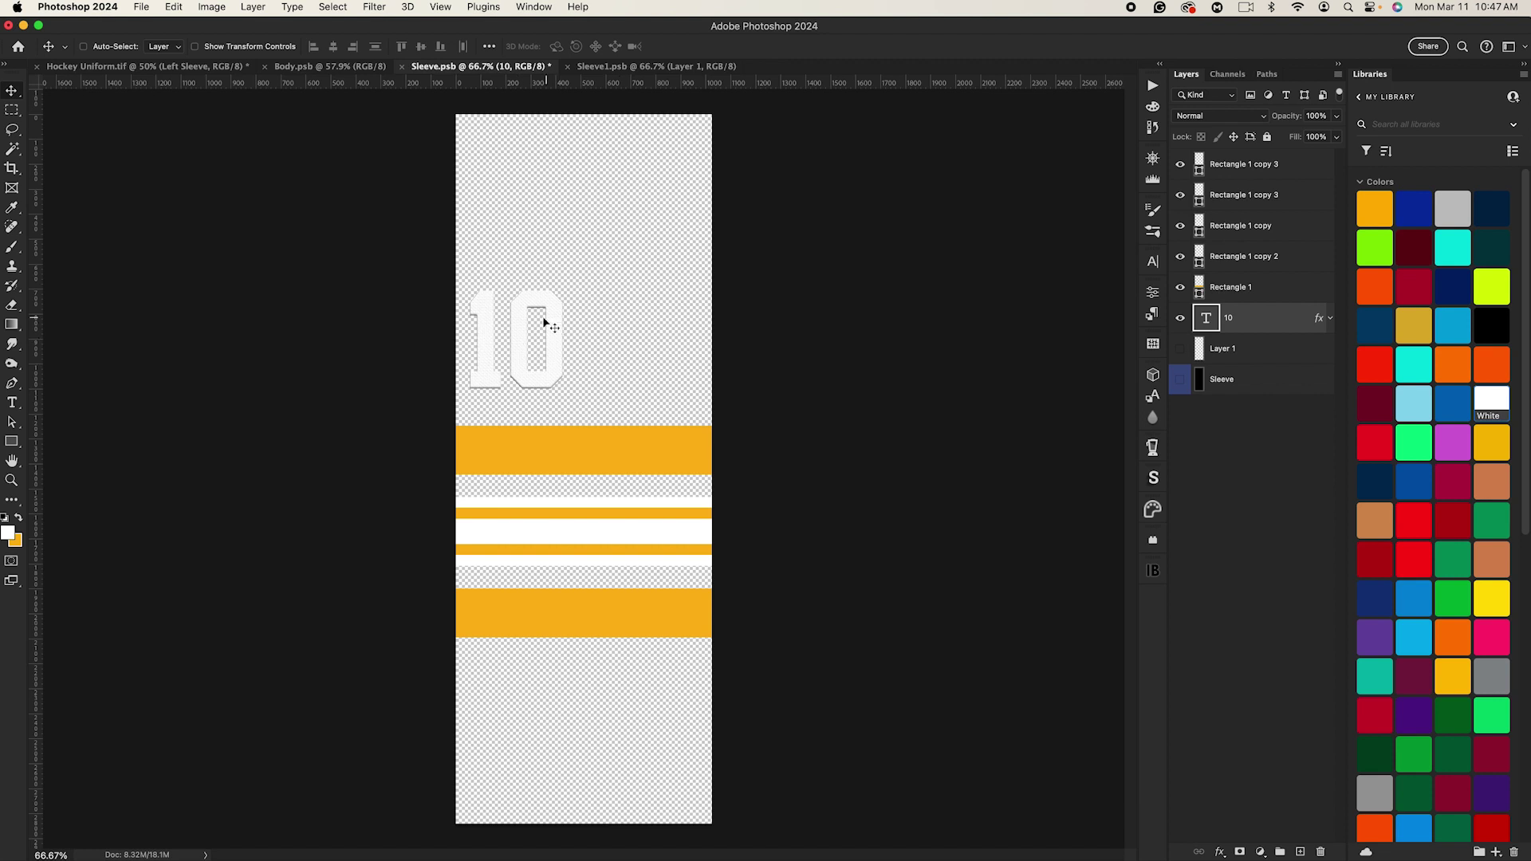
Step: Add a Stroke effect to the number 10 layer, positioned Outside with a size of 13 px
{"action": "double_click", "coordinate": [1267, 327]}
{"action": "left_click_drag", "start_coordinate": [819, 323], "coordinate": [991, 340]}
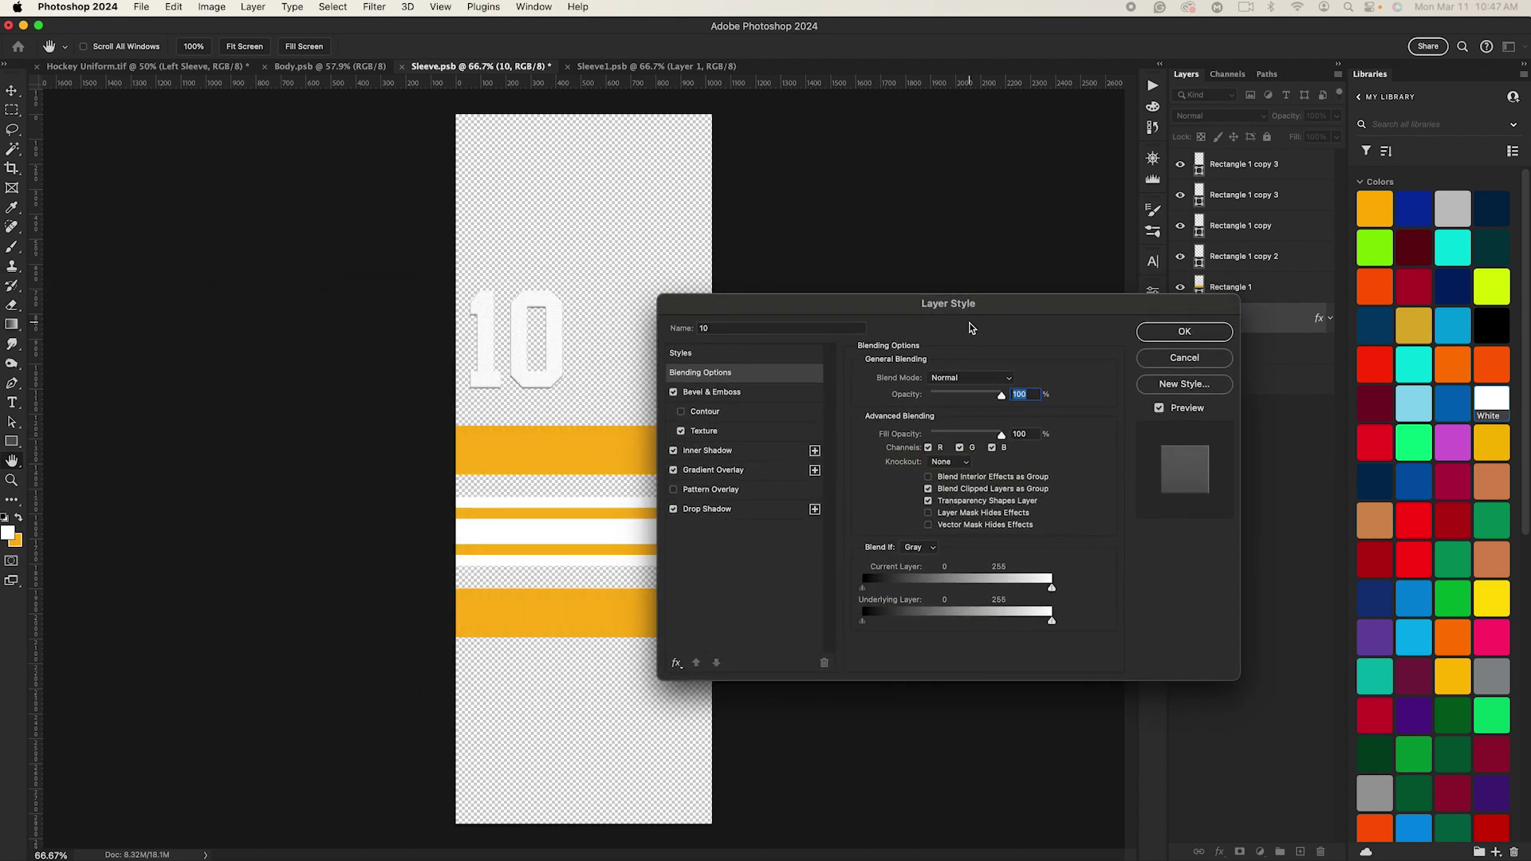
{"action": "left_click_drag", "start_coordinate": [1136, 321], "coordinate": [1110, 411]}
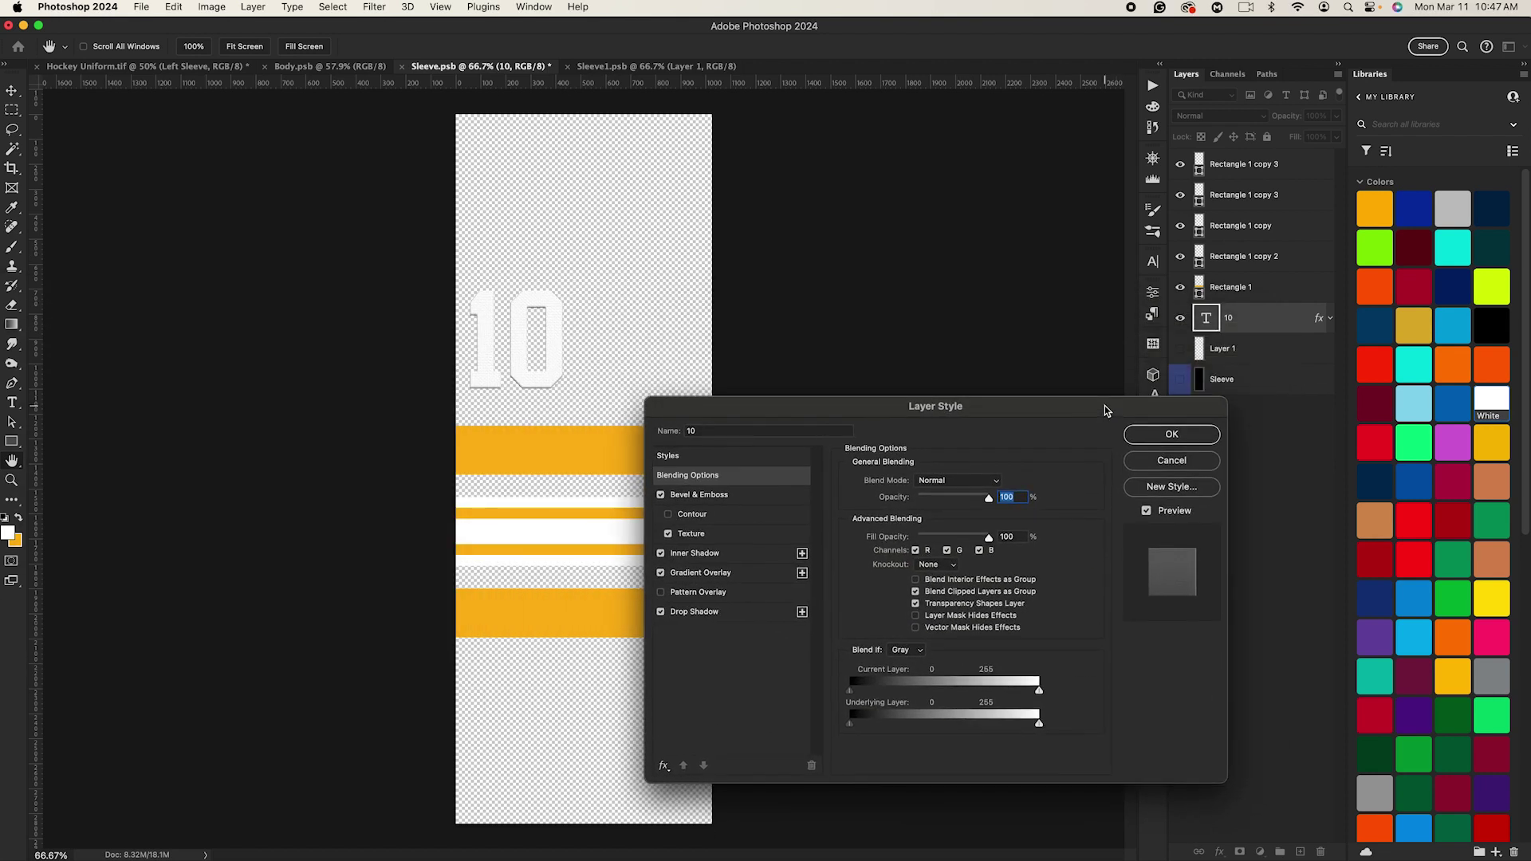
{"action": "left_click_drag", "start_coordinate": [958, 411], "coordinate": [1036, 363]}
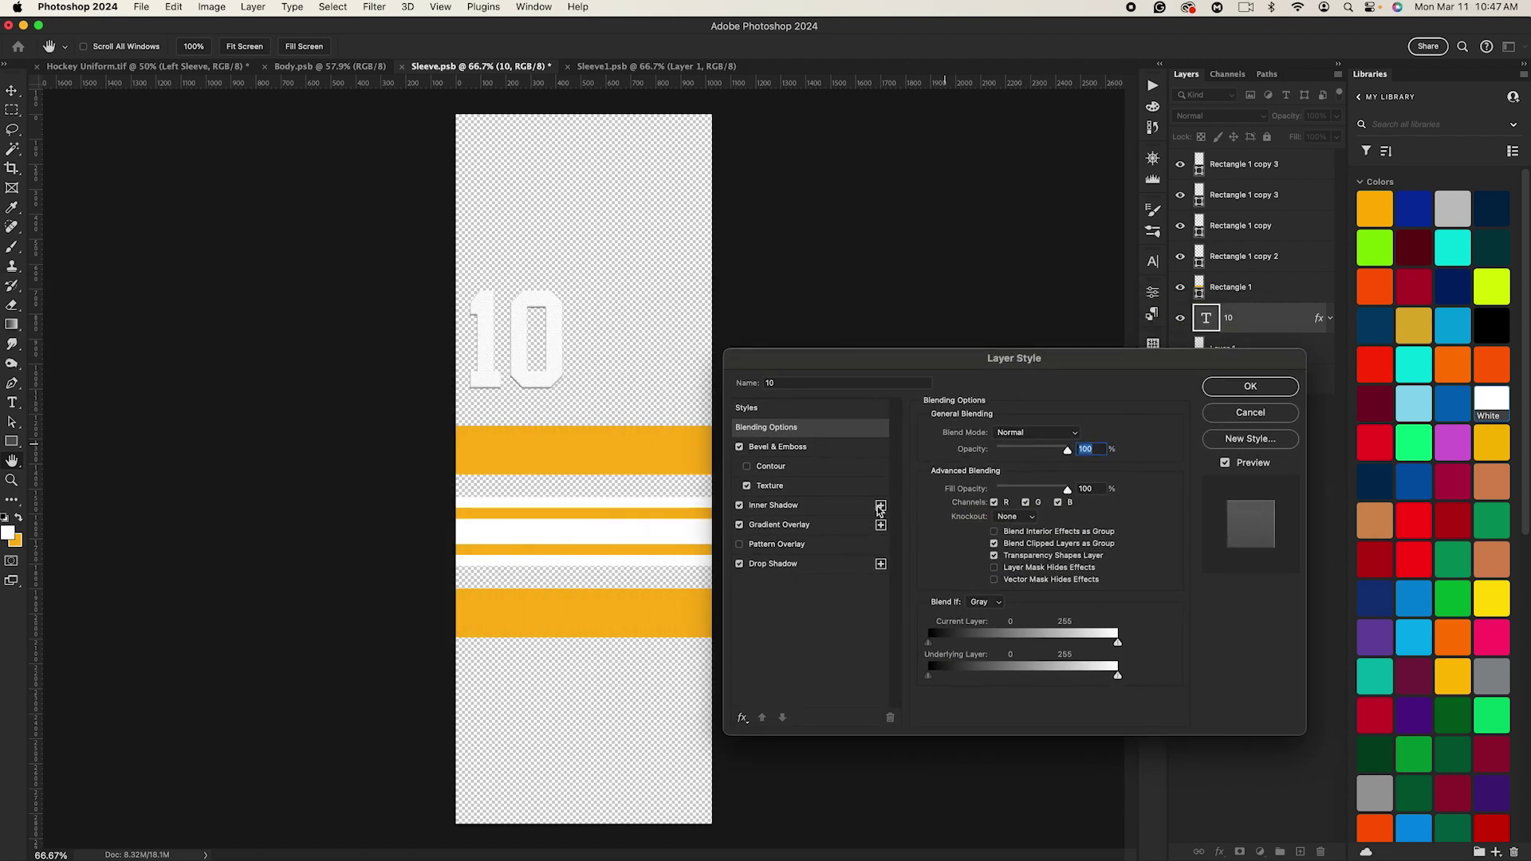
{"action": "left_click", "coordinate": [744, 718]}
{"action": "left_click", "coordinate": [761, 601]}
{"action": "left_click", "coordinate": [992, 448]}
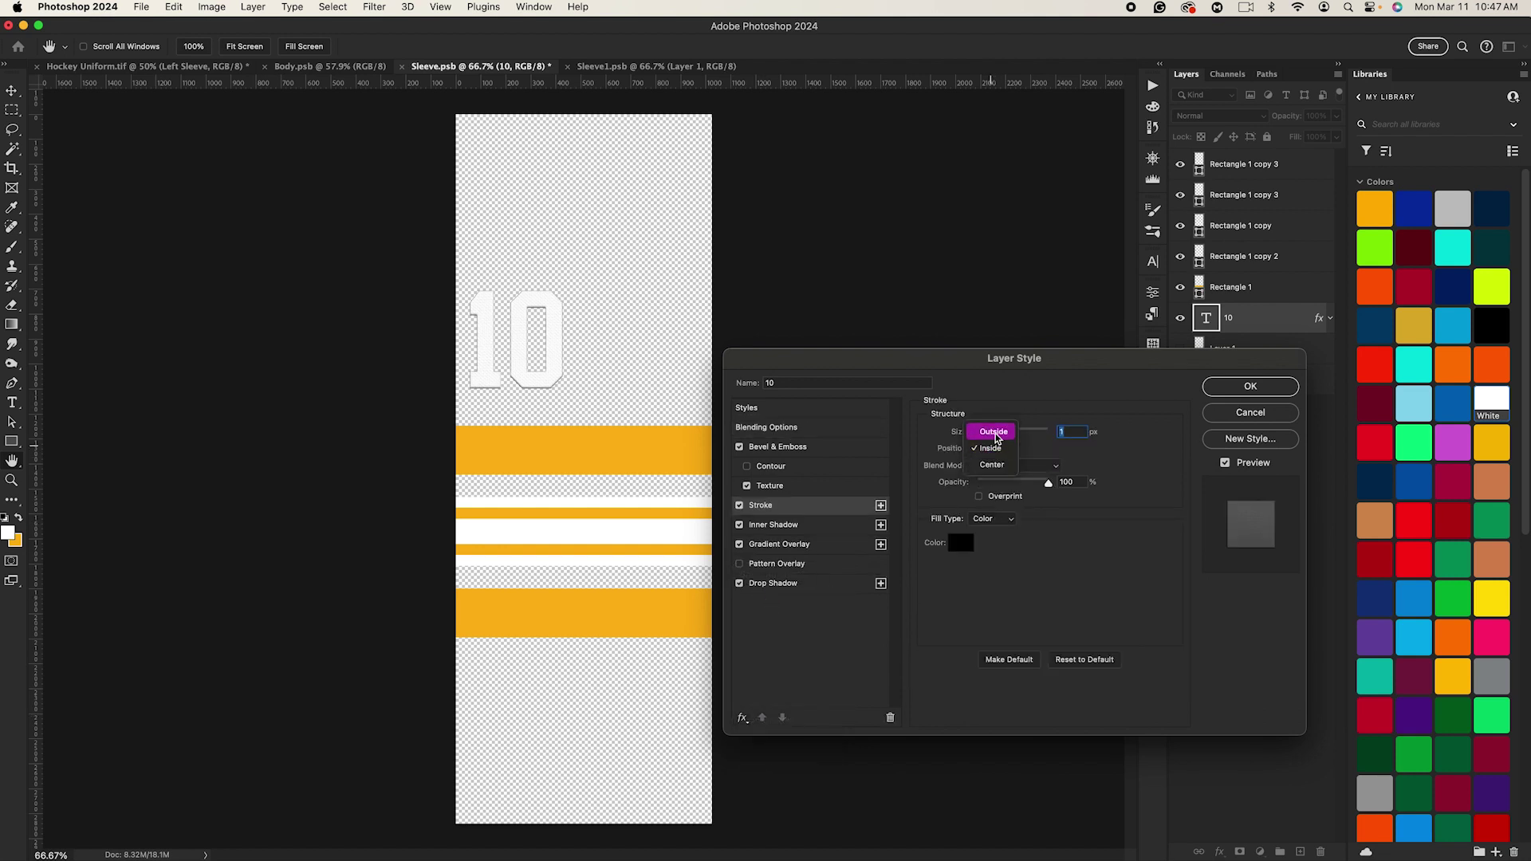
{"action": "left_click", "coordinate": [987, 430]}
{"action": "left_click_drag", "start_coordinate": [981, 433], "coordinate": [985, 433]}
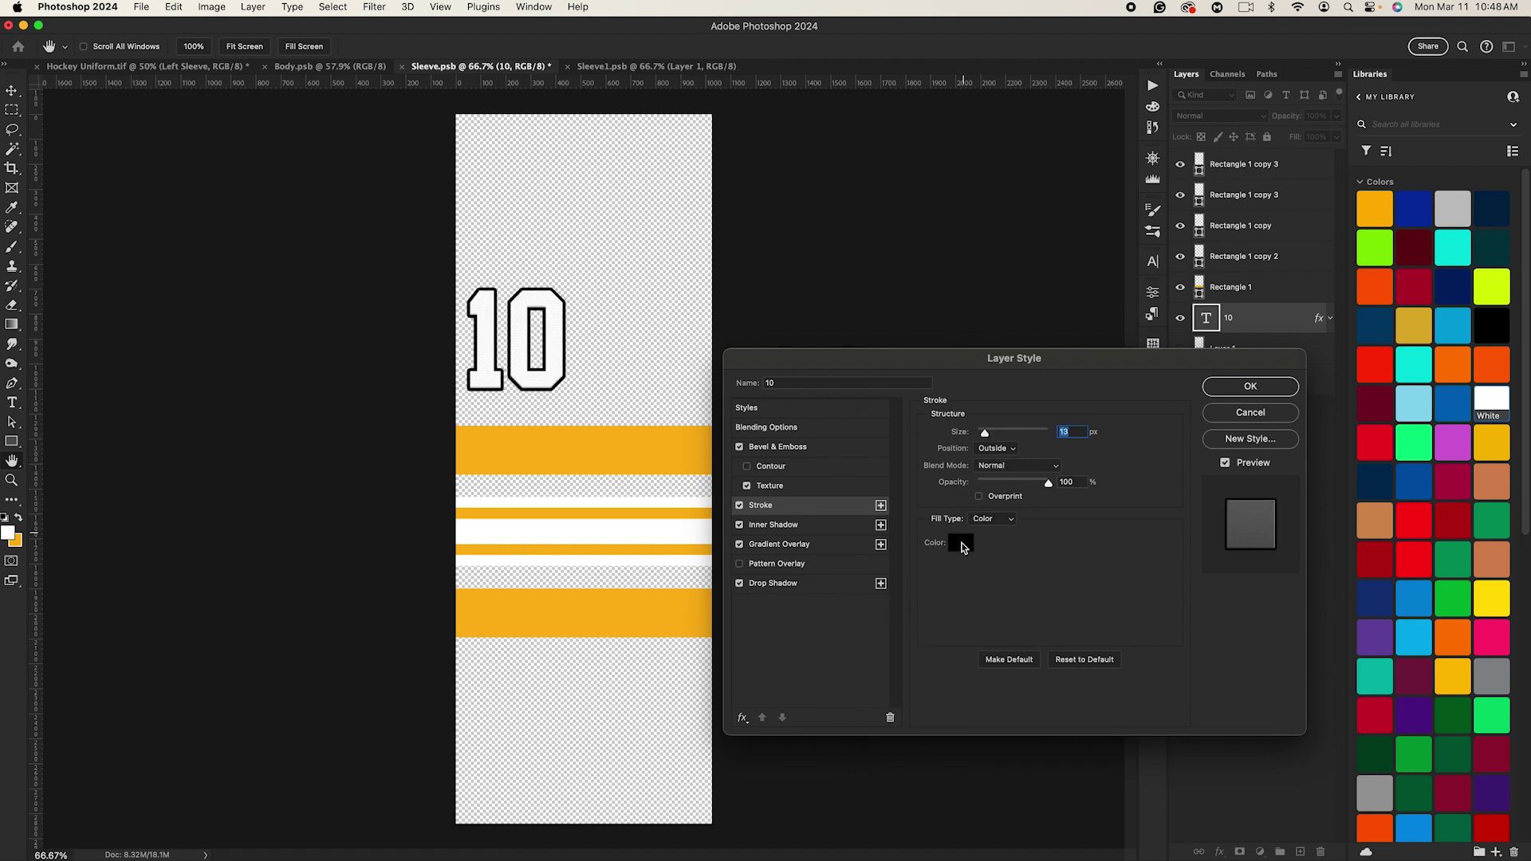
Step: Colour the number's stroke with the yellow sampled from the sleeve stripe, and set its size to 12 px
{"action": "left_click", "coordinate": [957, 542]}
{"action": "left_click", "coordinate": [700, 439]}
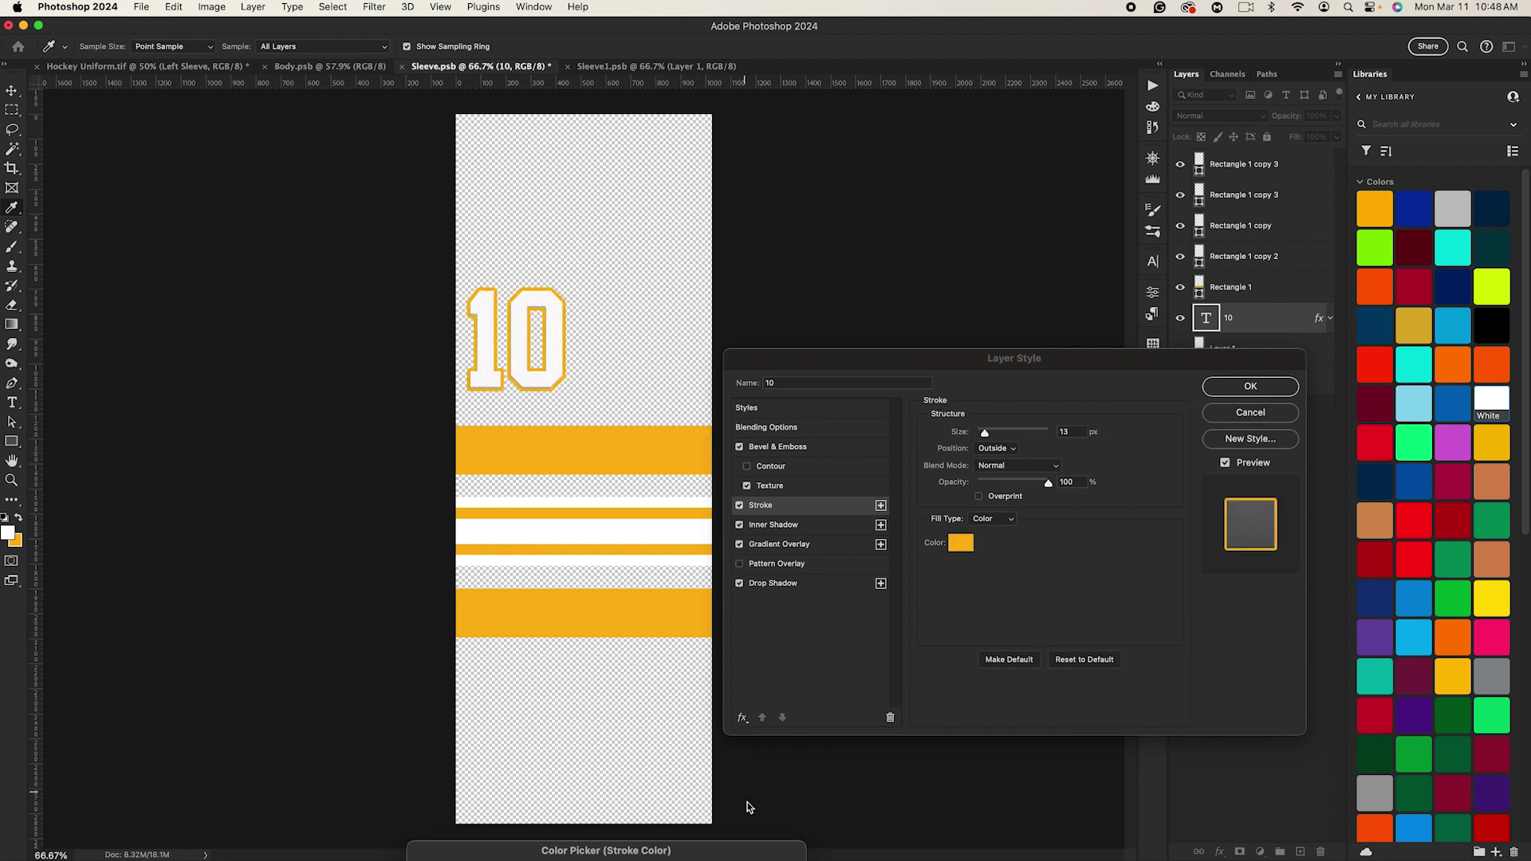
{"action": "left_click_drag", "start_coordinate": [750, 851], "coordinate": [832, 638]}
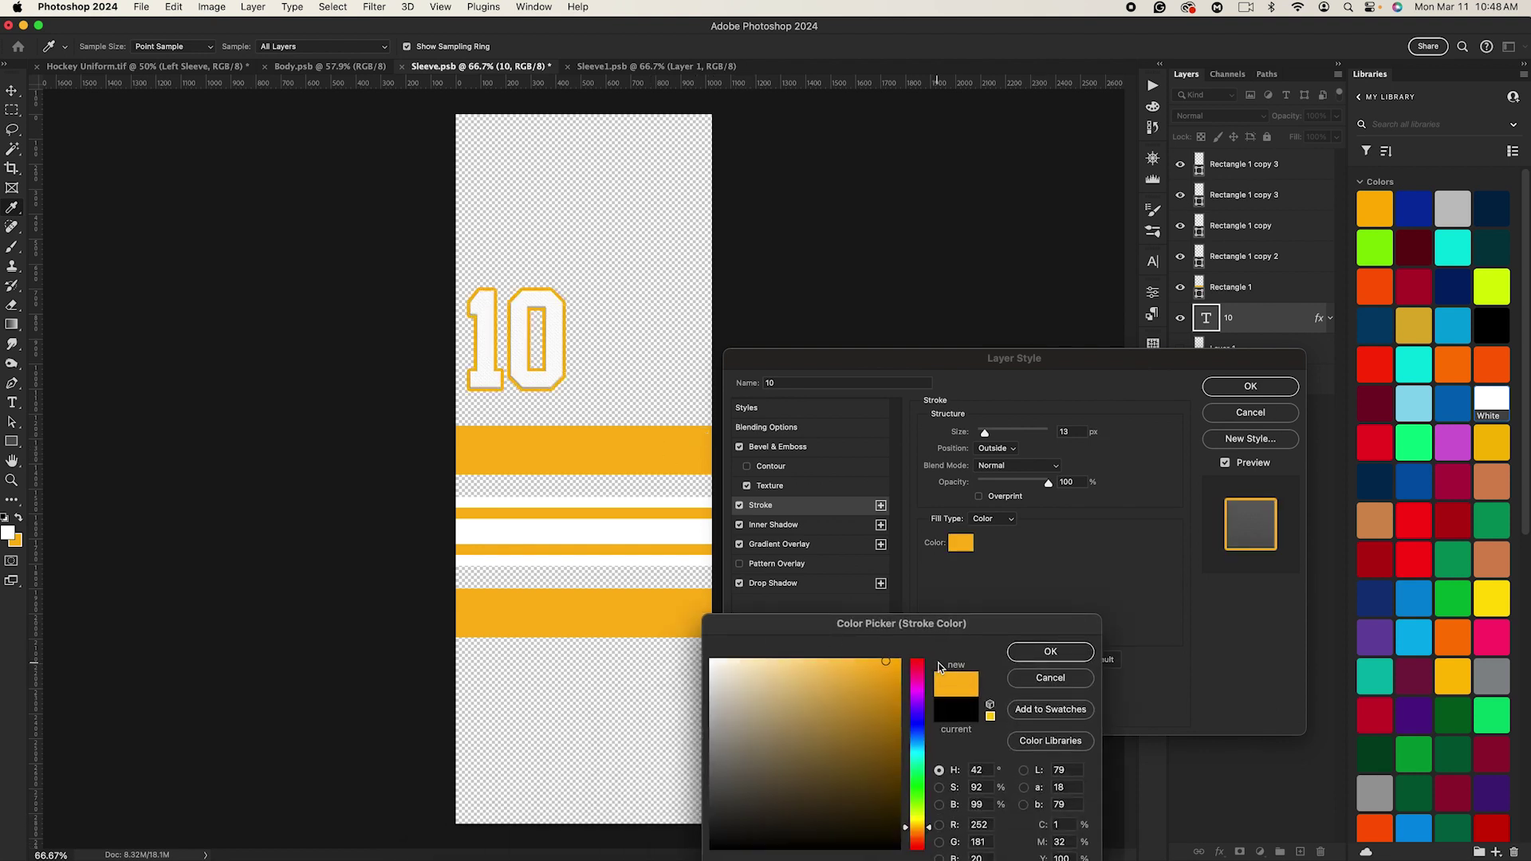
{"action": "left_click", "coordinate": [1050, 650]}
{"action": "type", "text": "12"}
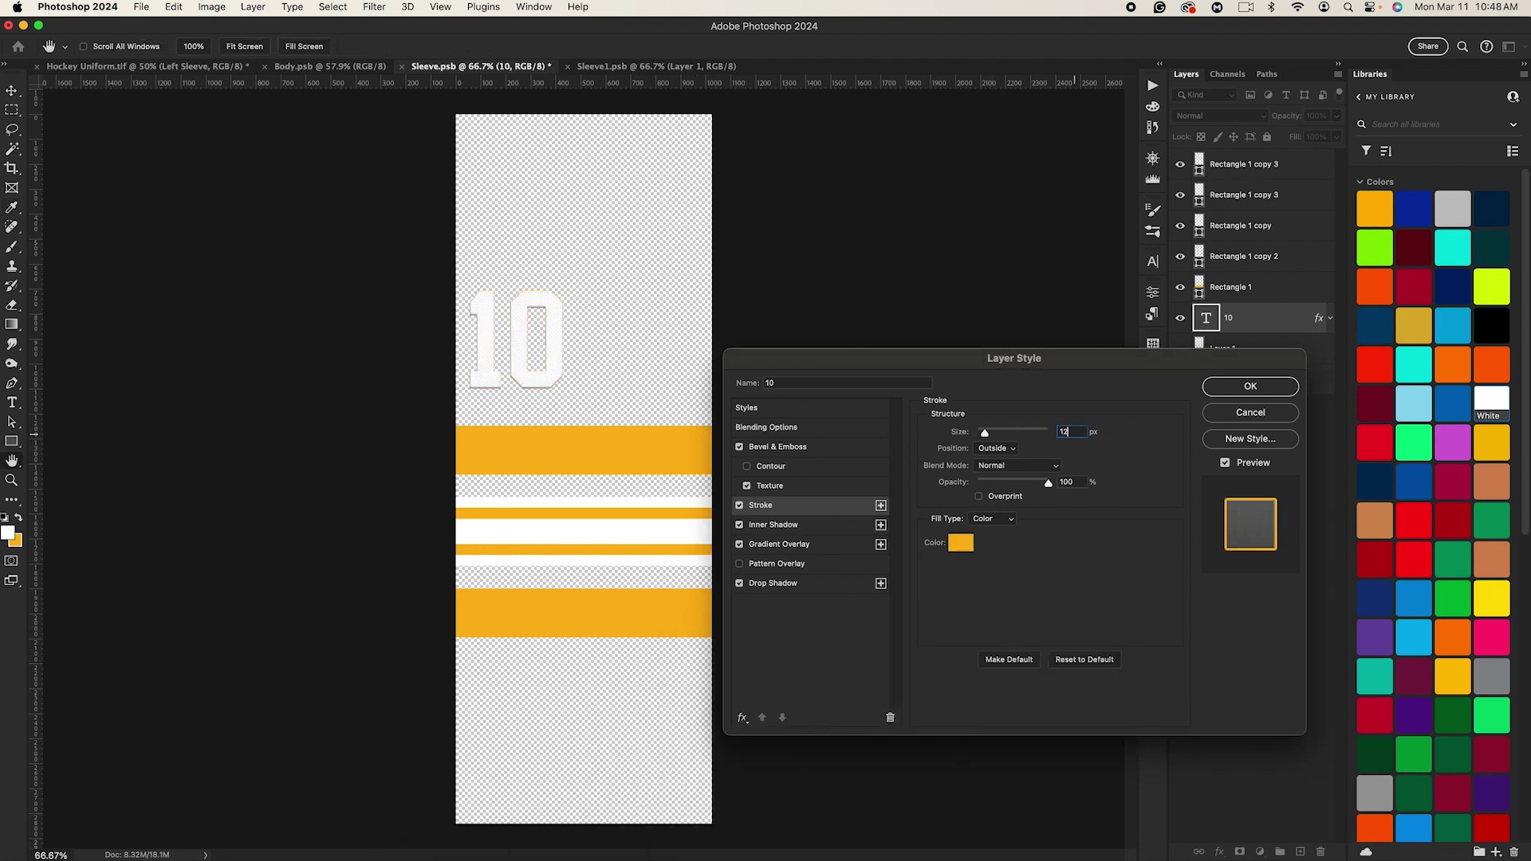
{"action": "left_click", "coordinate": [1250, 387]}
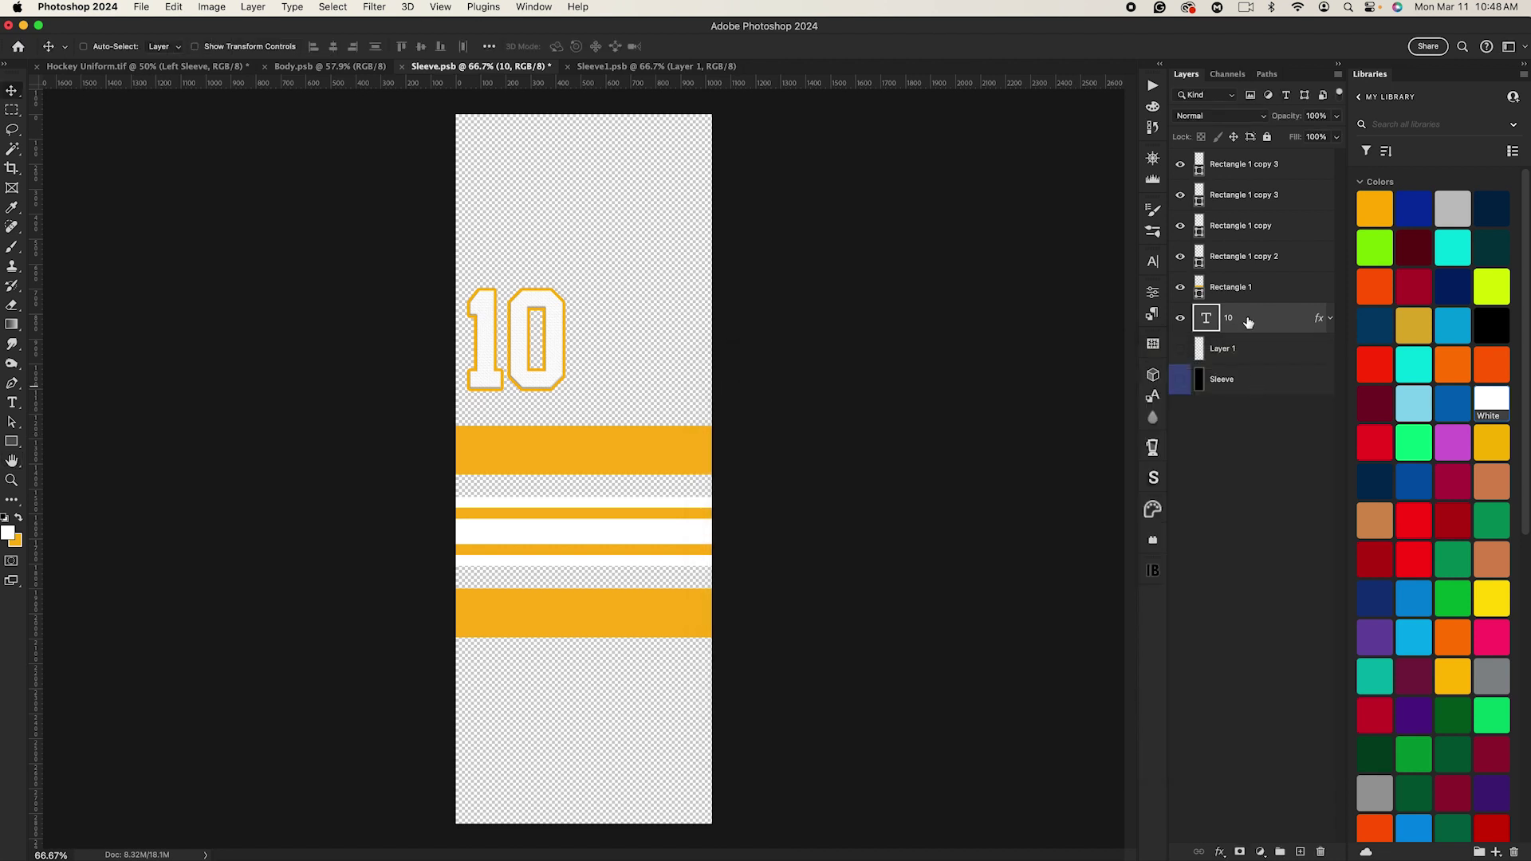
Step: Copy the layer style of the number 10 in Sleeve.psb onto the number 10 in Sleeve1.psb, saving both files
{"action": "right_click", "coordinate": [1249, 318]}
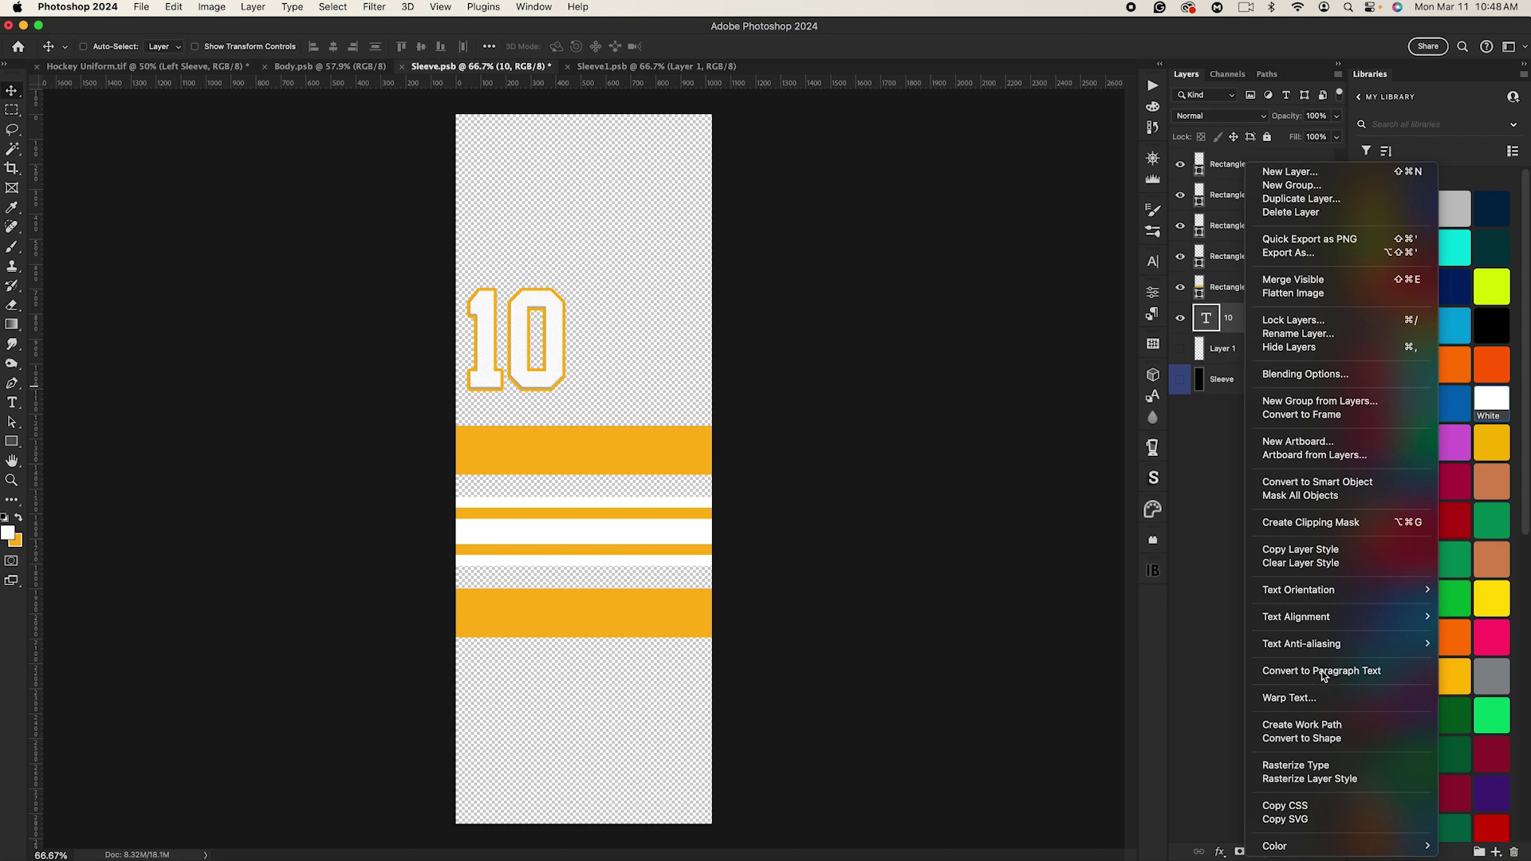
{"action": "left_click", "coordinate": [1284, 549]}
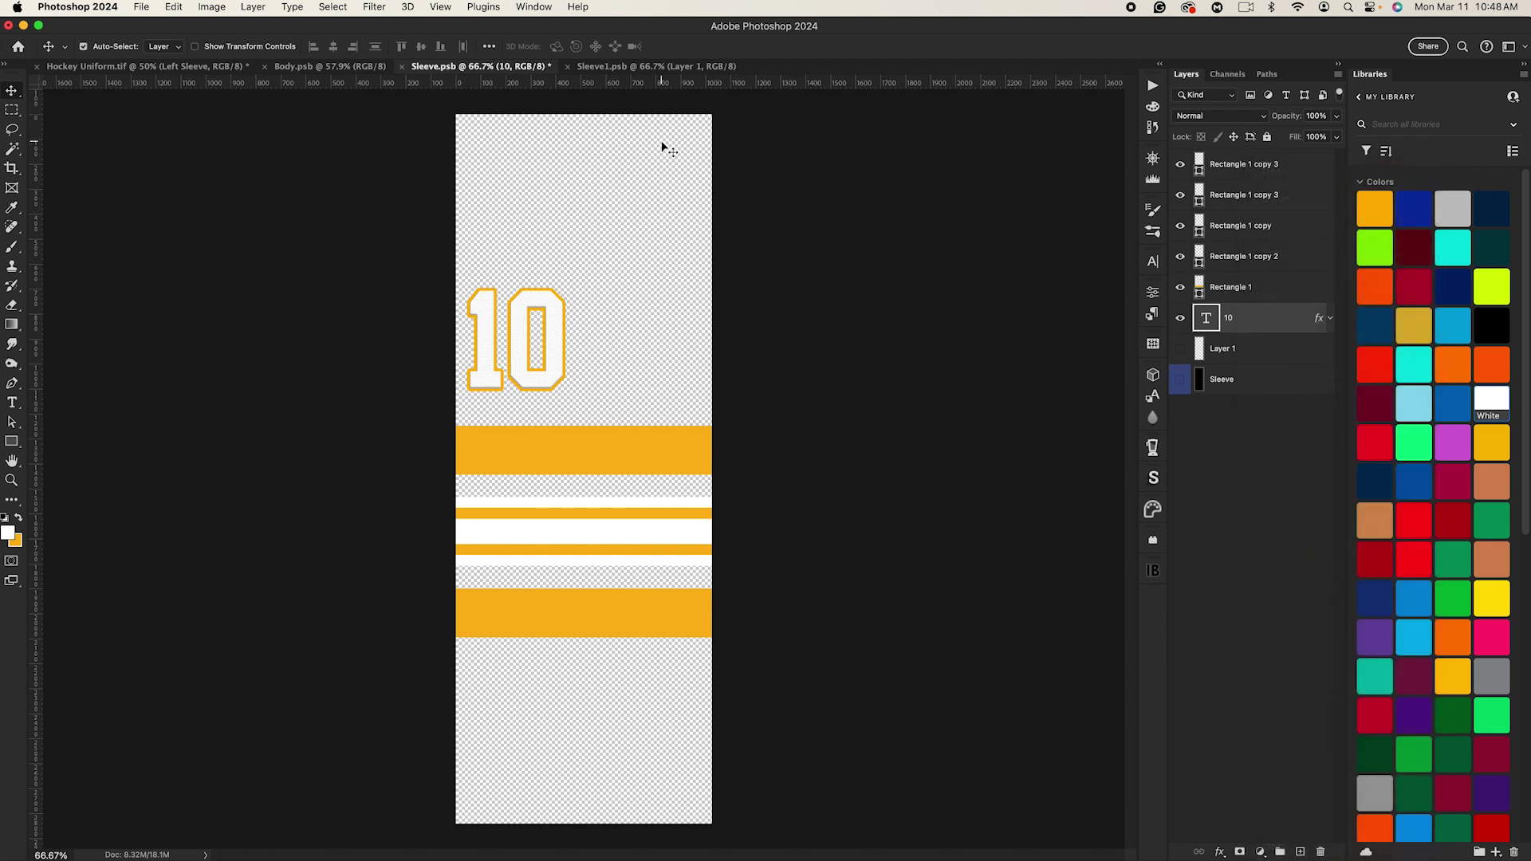
{"action": "key", "text": "super+s"}
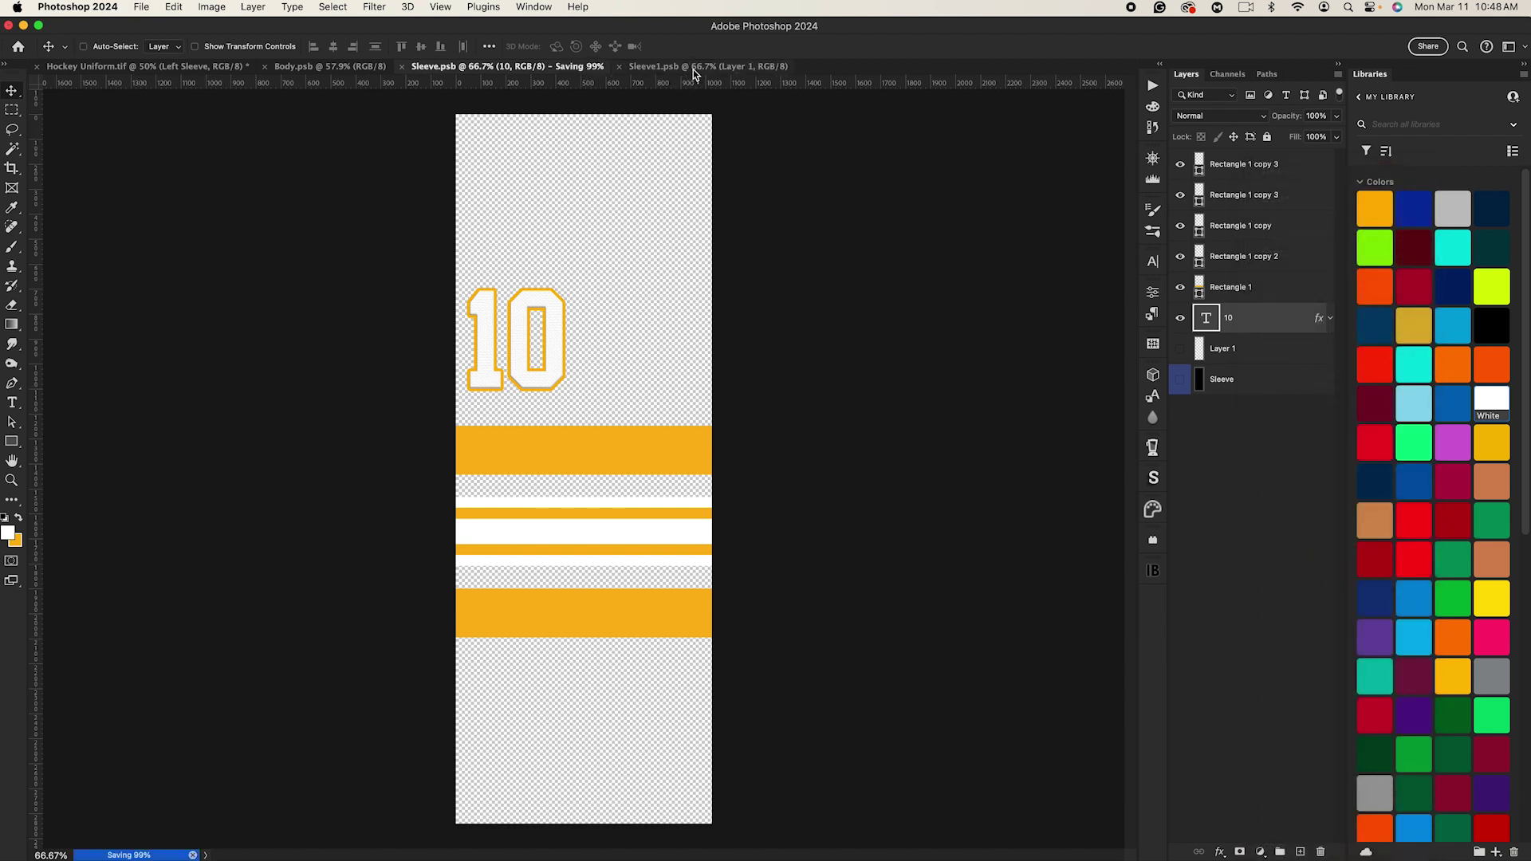
{"action": "left_click", "coordinate": [649, 66]}
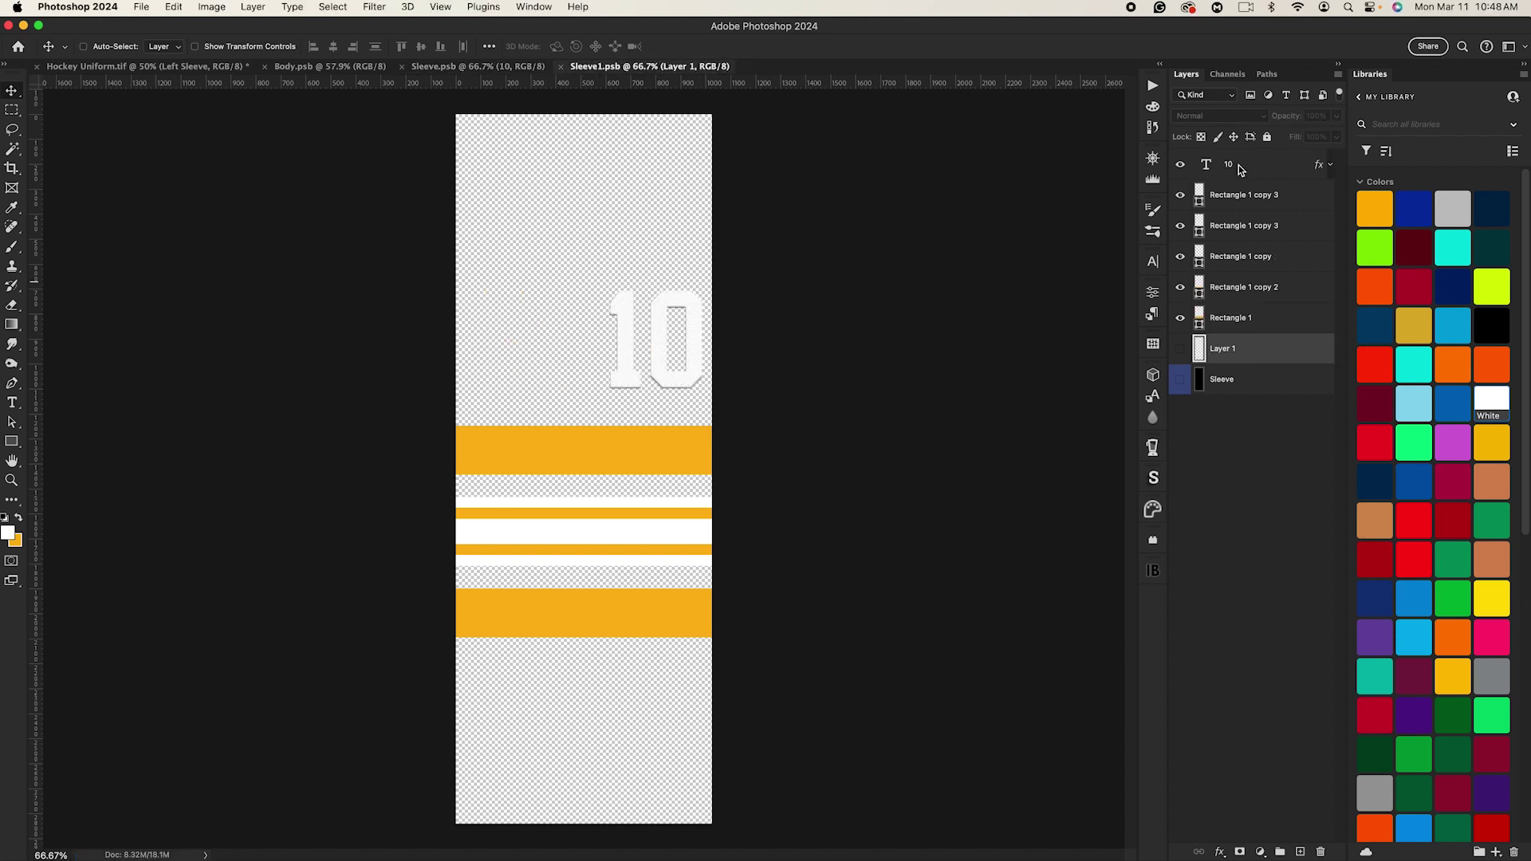
{"action": "right_click", "coordinate": [1238, 165]}
{"action": "left_click", "coordinate": [1308, 557]}
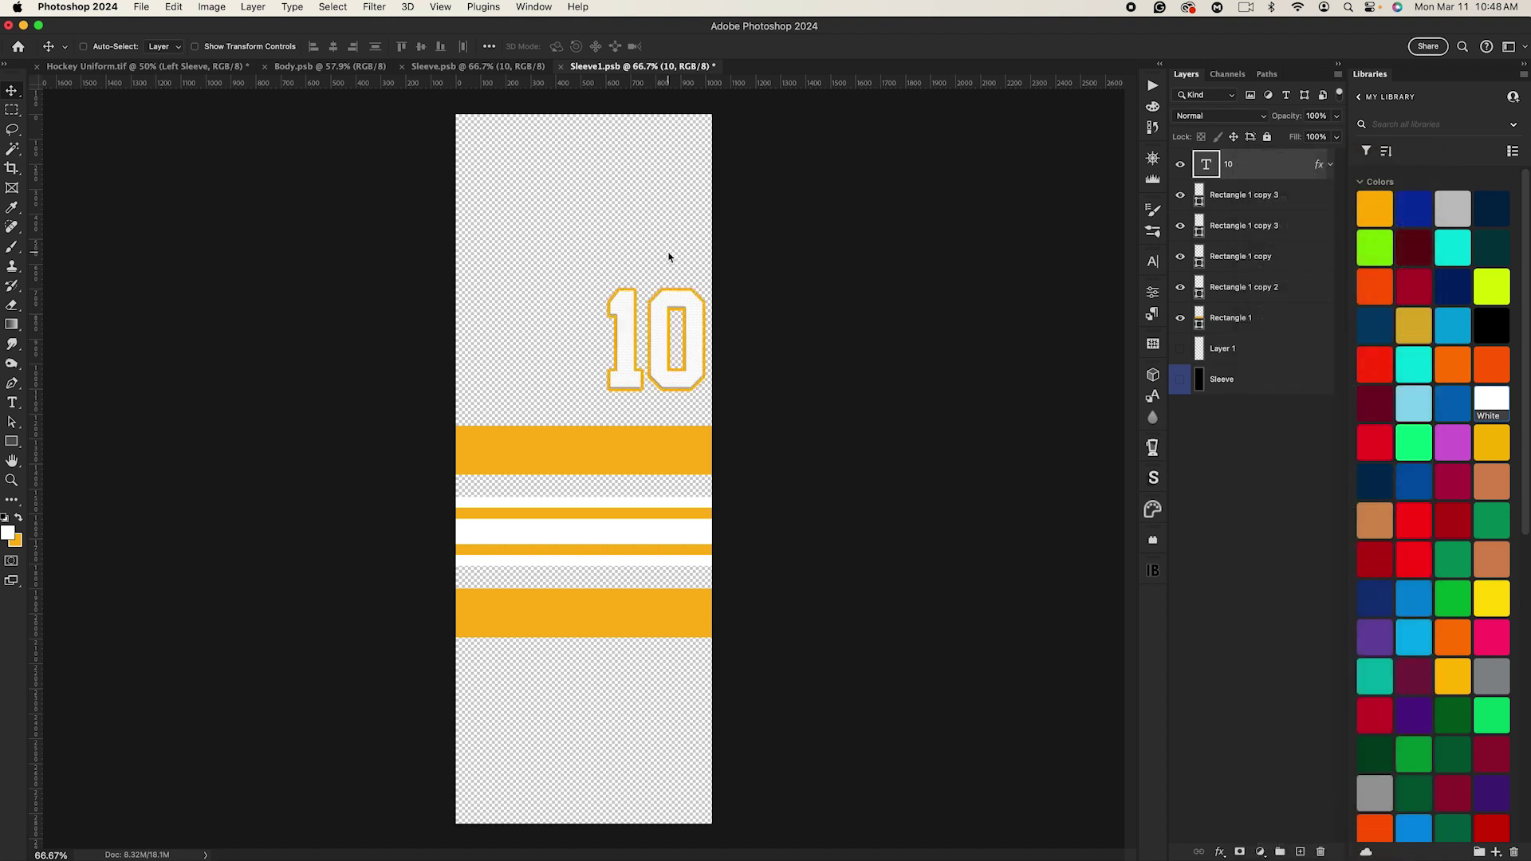
{"action": "key", "text": "super+s"}
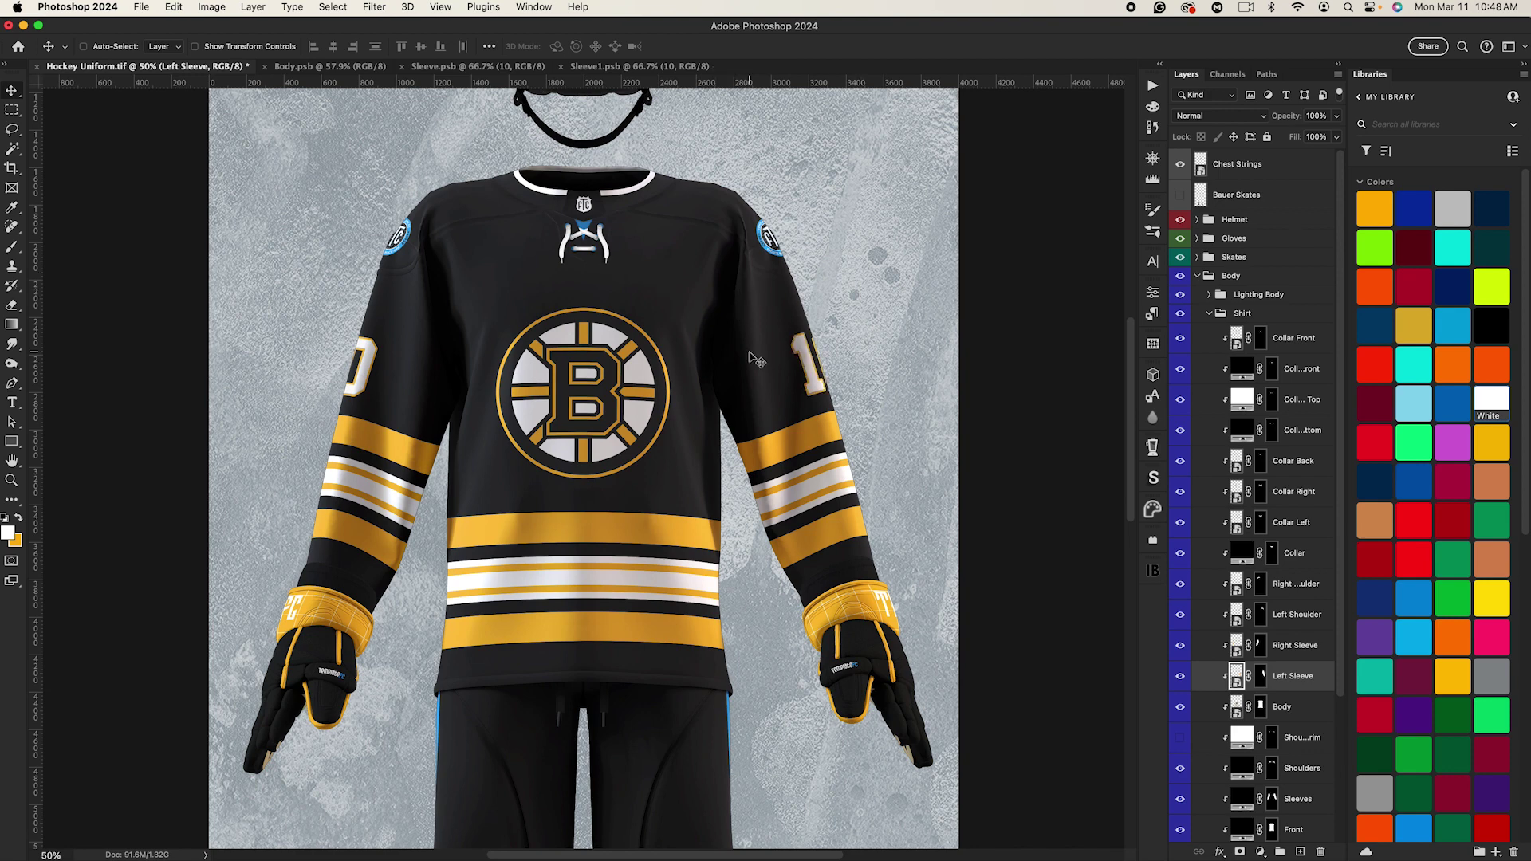
Step: Close both sleeve files and open the contents of the Right Shoulder and Left Shoulder smart objects
{"action": "scroll", "coordinate": [756, 363], "scroll_direction": "up", "scroll_amount": 3}
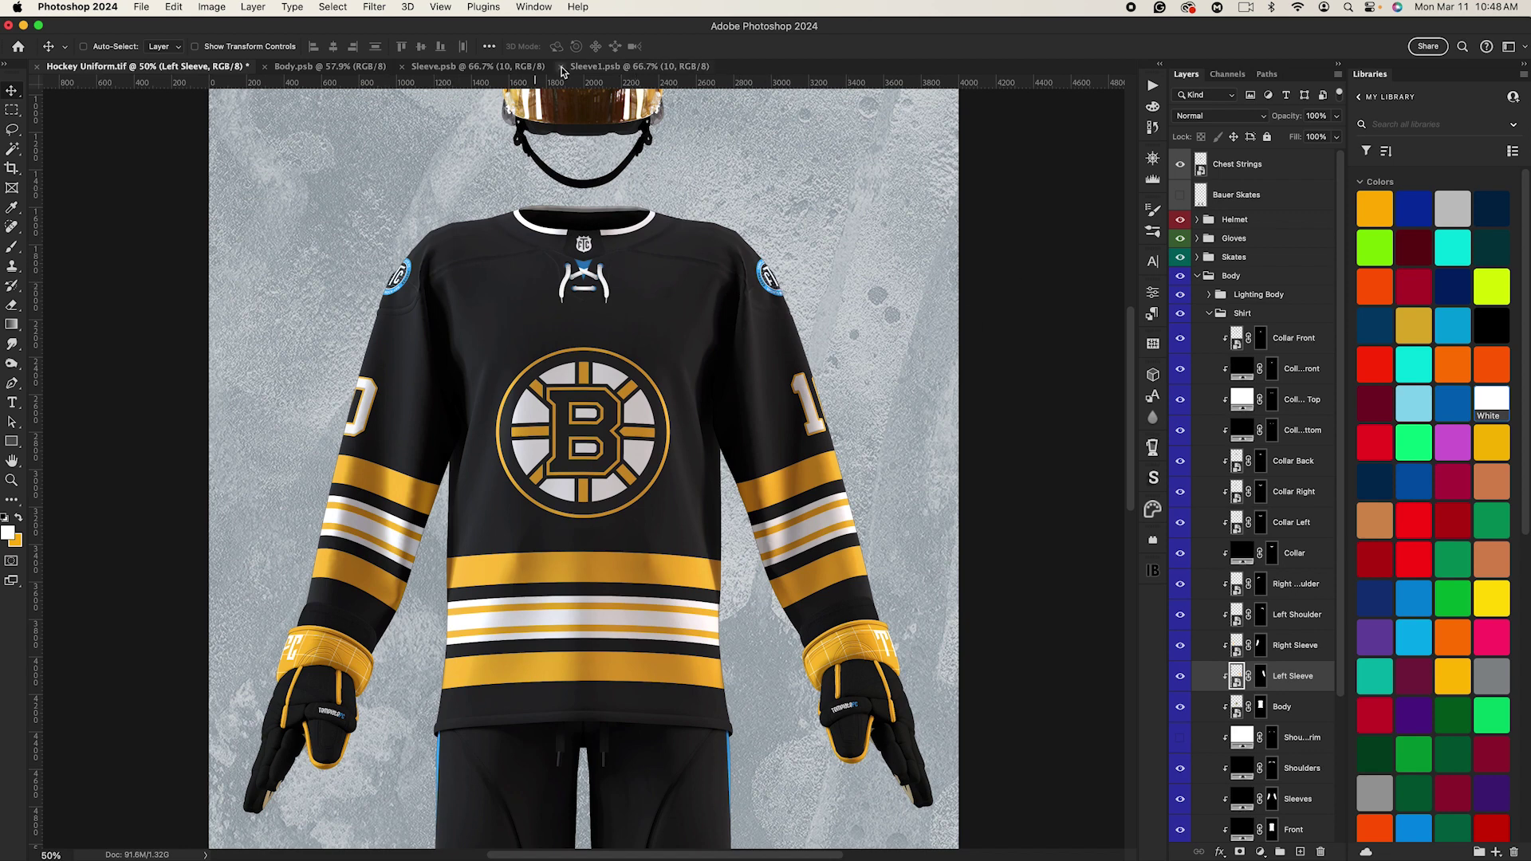
{"action": "left_click", "coordinate": [402, 66]}
{"action": "left_click", "coordinate": [401, 66]}
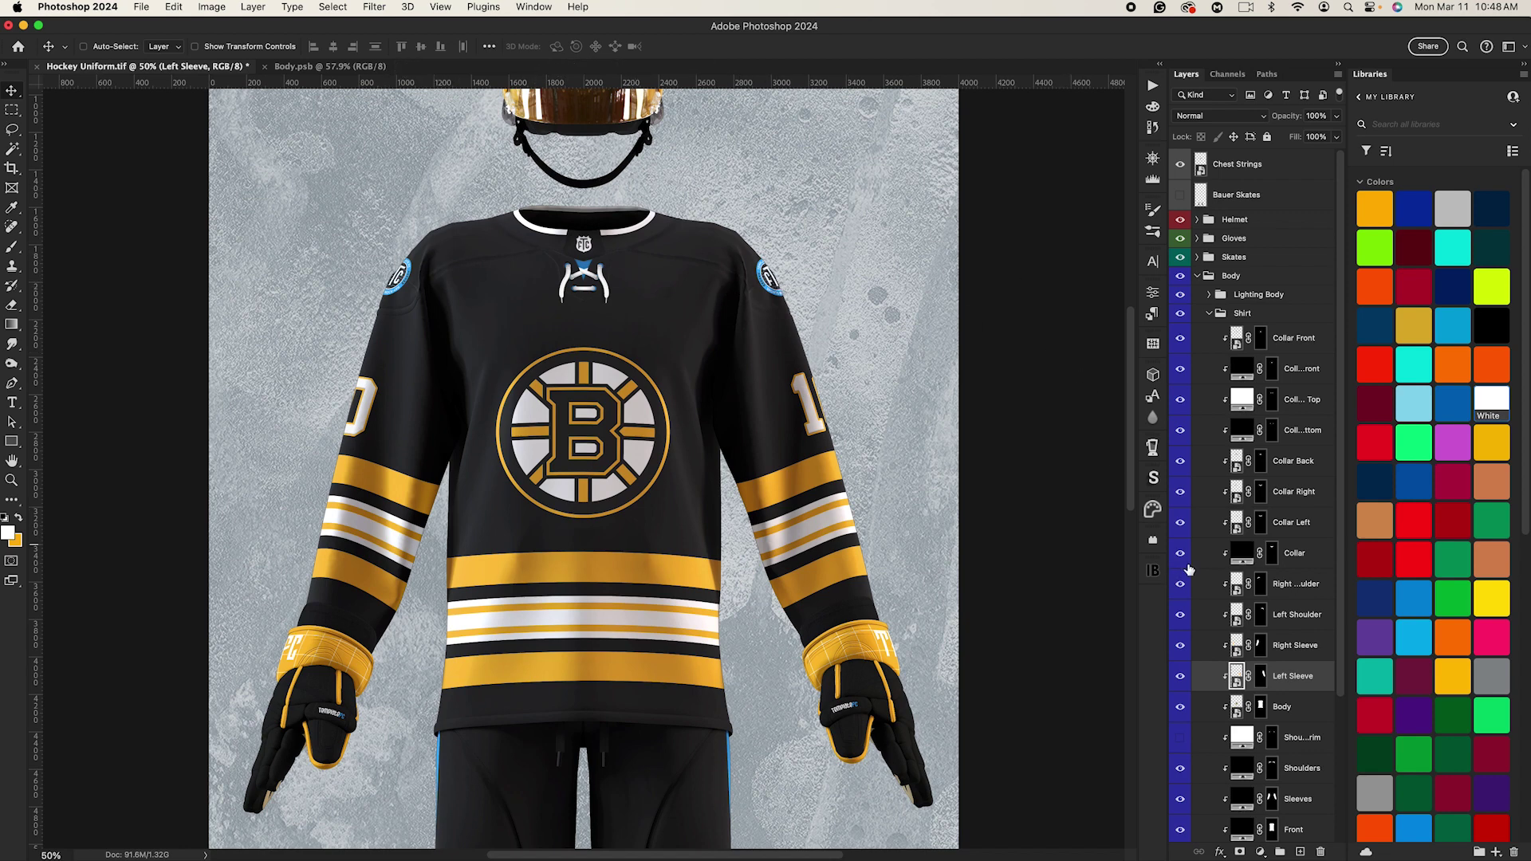
{"action": "double_click", "coordinate": [1237, 587]}
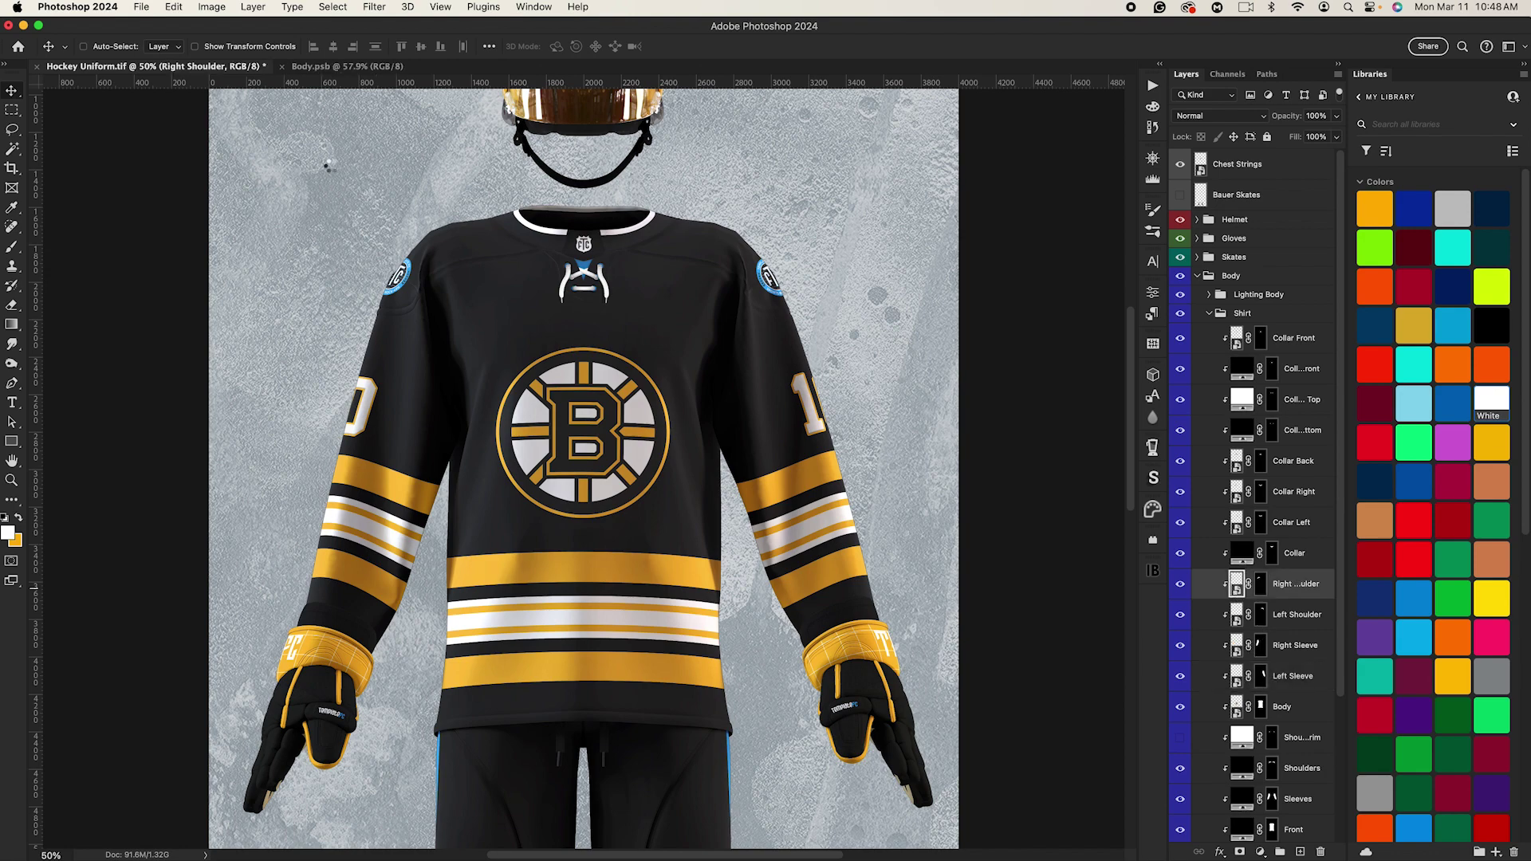
{"action": "left_click", "coordinate": [128, 66]}
{"action": "double_click", "coordinate": [1236, 620]}
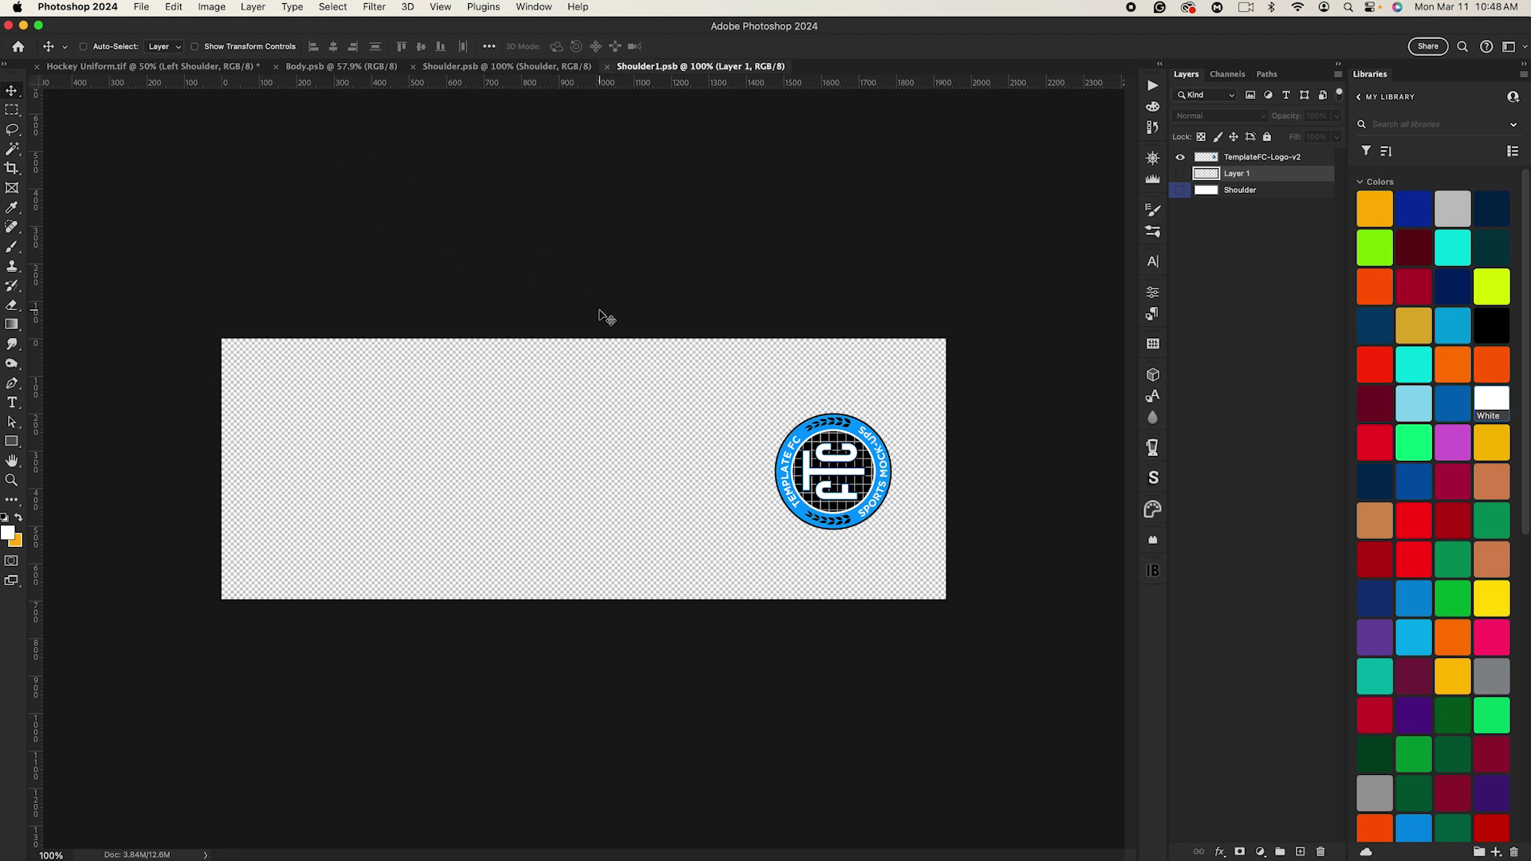
Step: Paste the Boston Bruins bear logo into Shoulder1.psb and scale it to about 32%, beside the TemplateFC logo
{"action": "left_click", "coordinate": [1261, 158]}
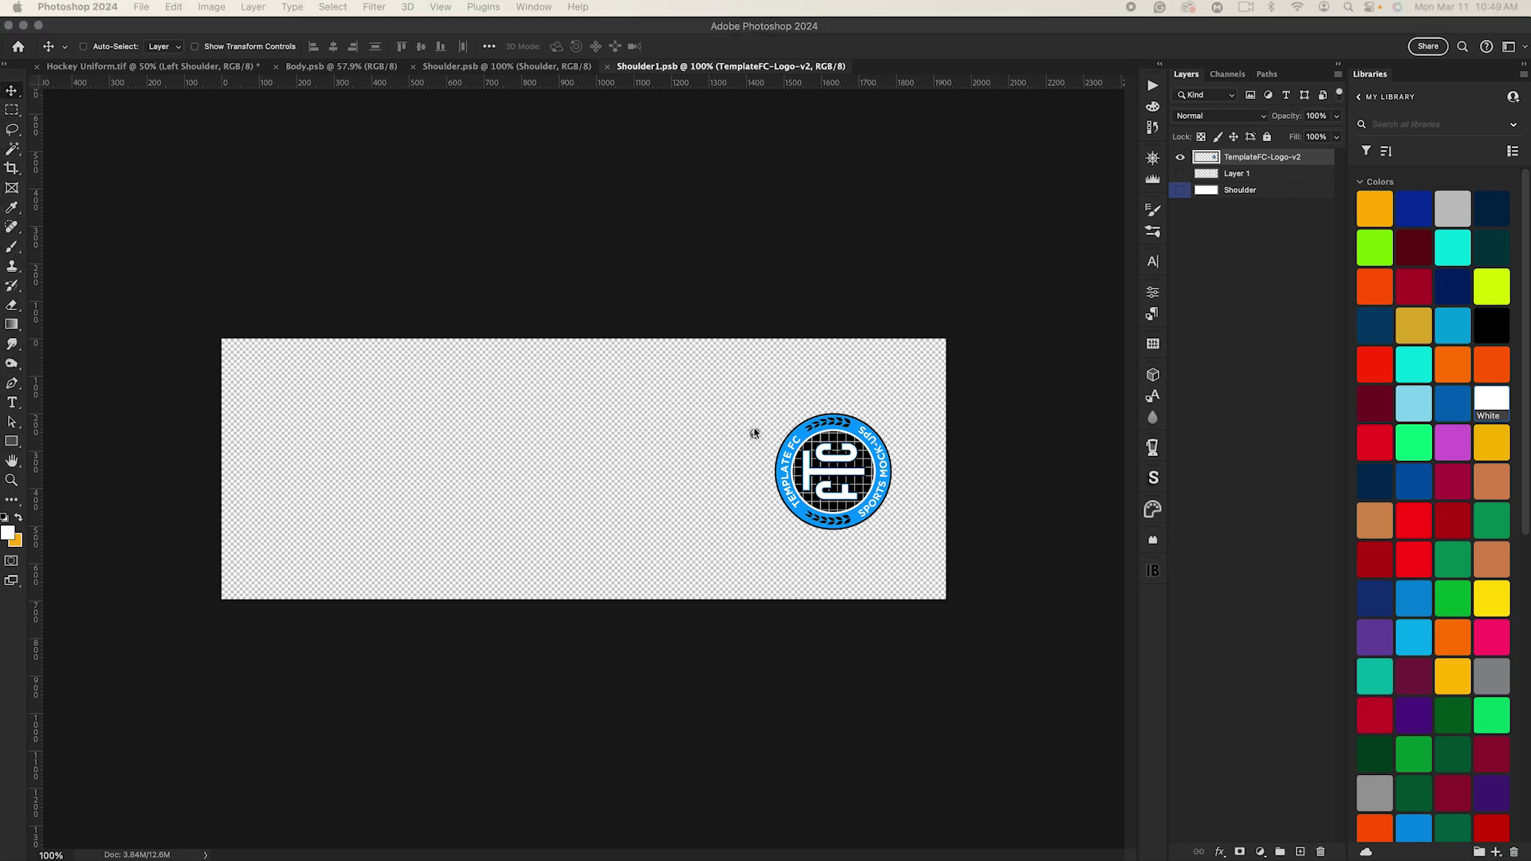
{"action": "key", "text": "super+v"}
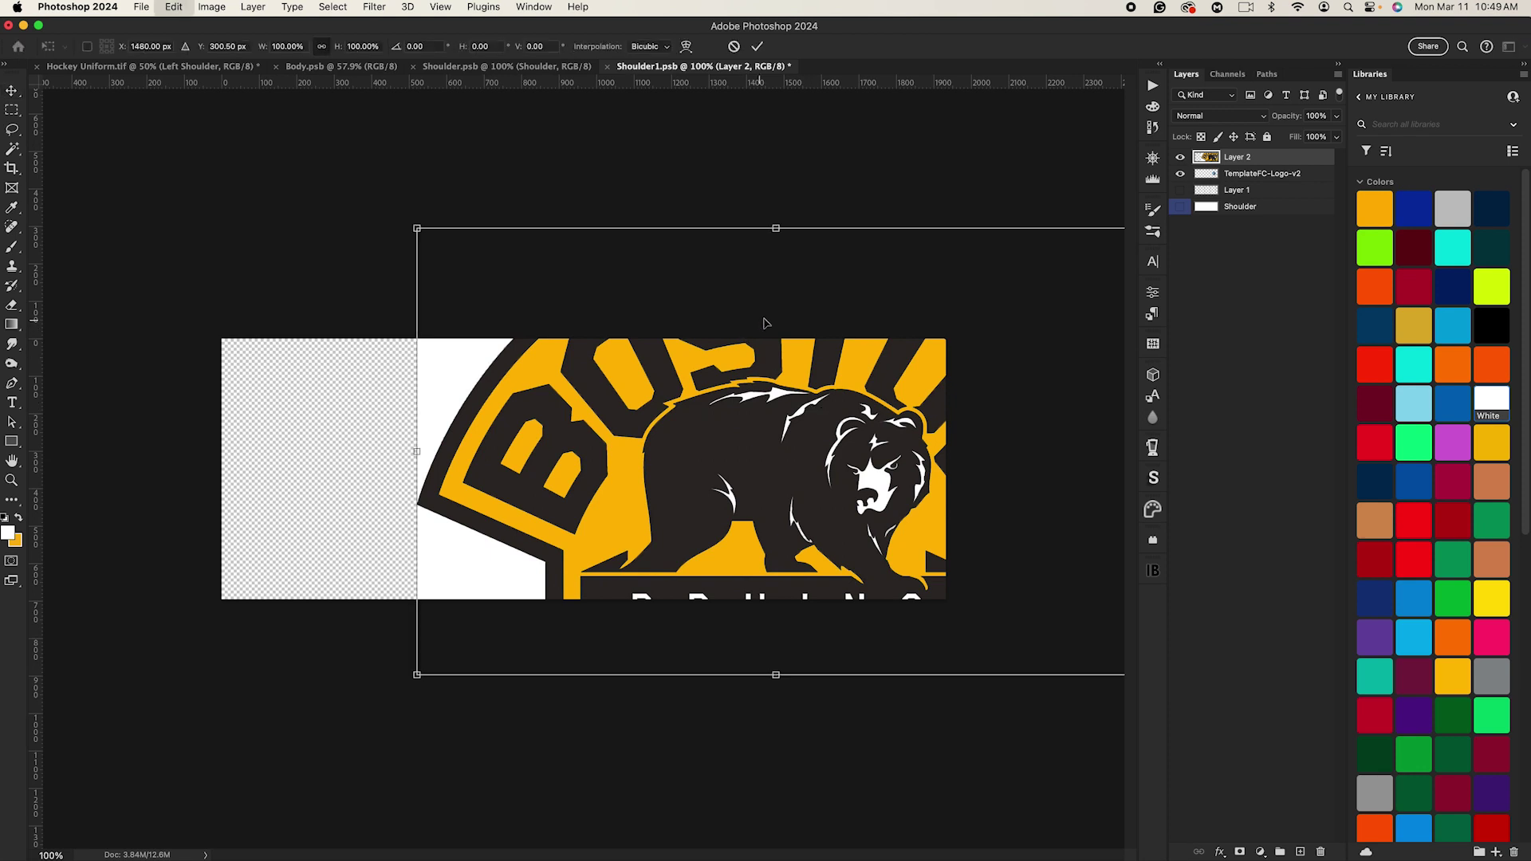
{"action": "left_click_drag", "start_coordinate": [774, 226], "coordinate": [777, 376]}
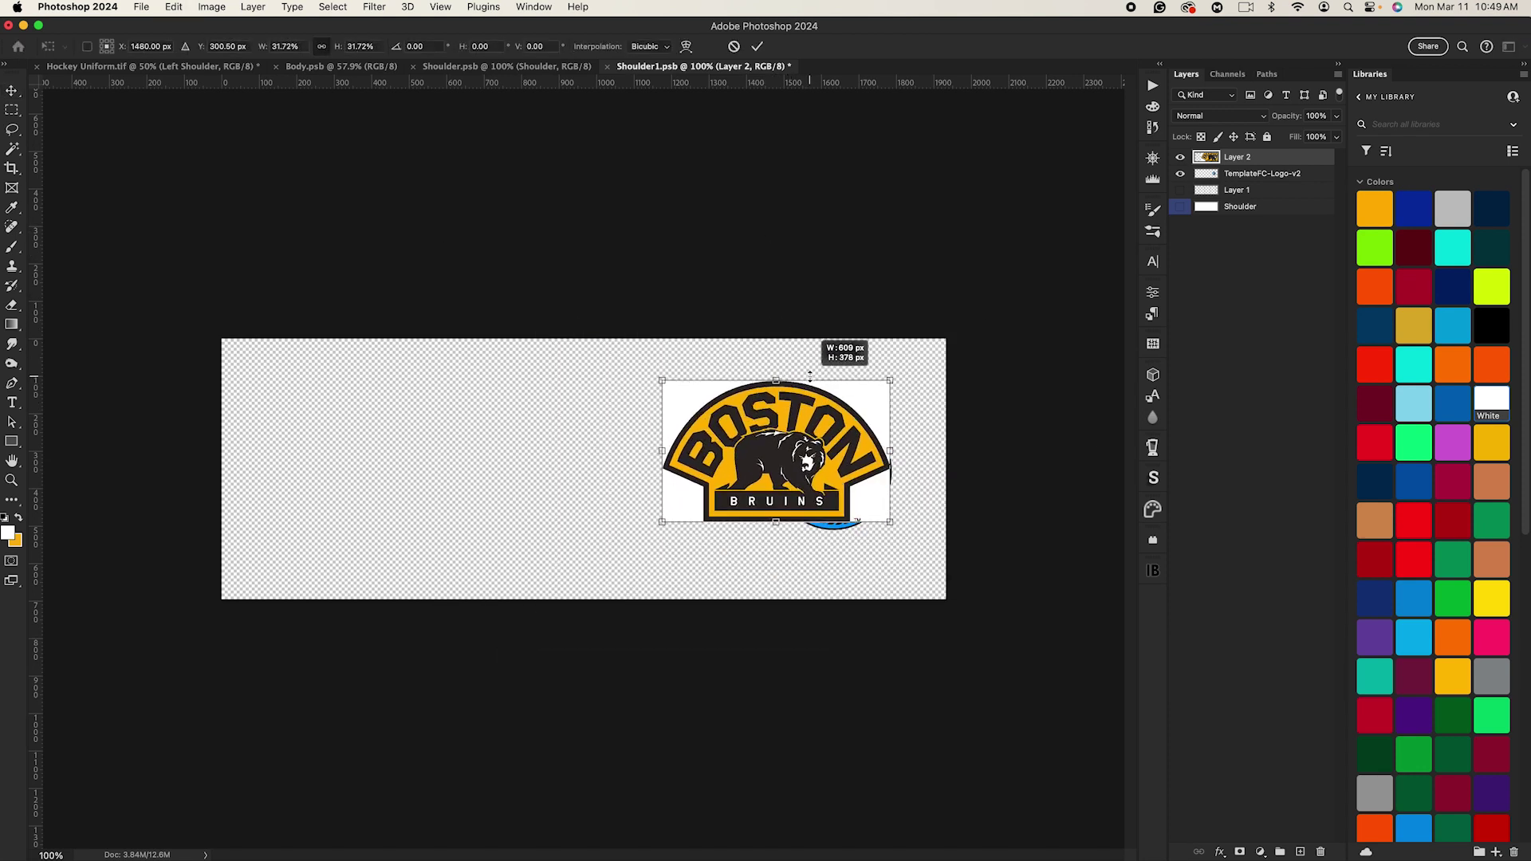
{"action": "left_click_drag", "start_coordinate": [815, 424], "coordinate": [778, 433]}
{"action": "key", "text": "Return"}
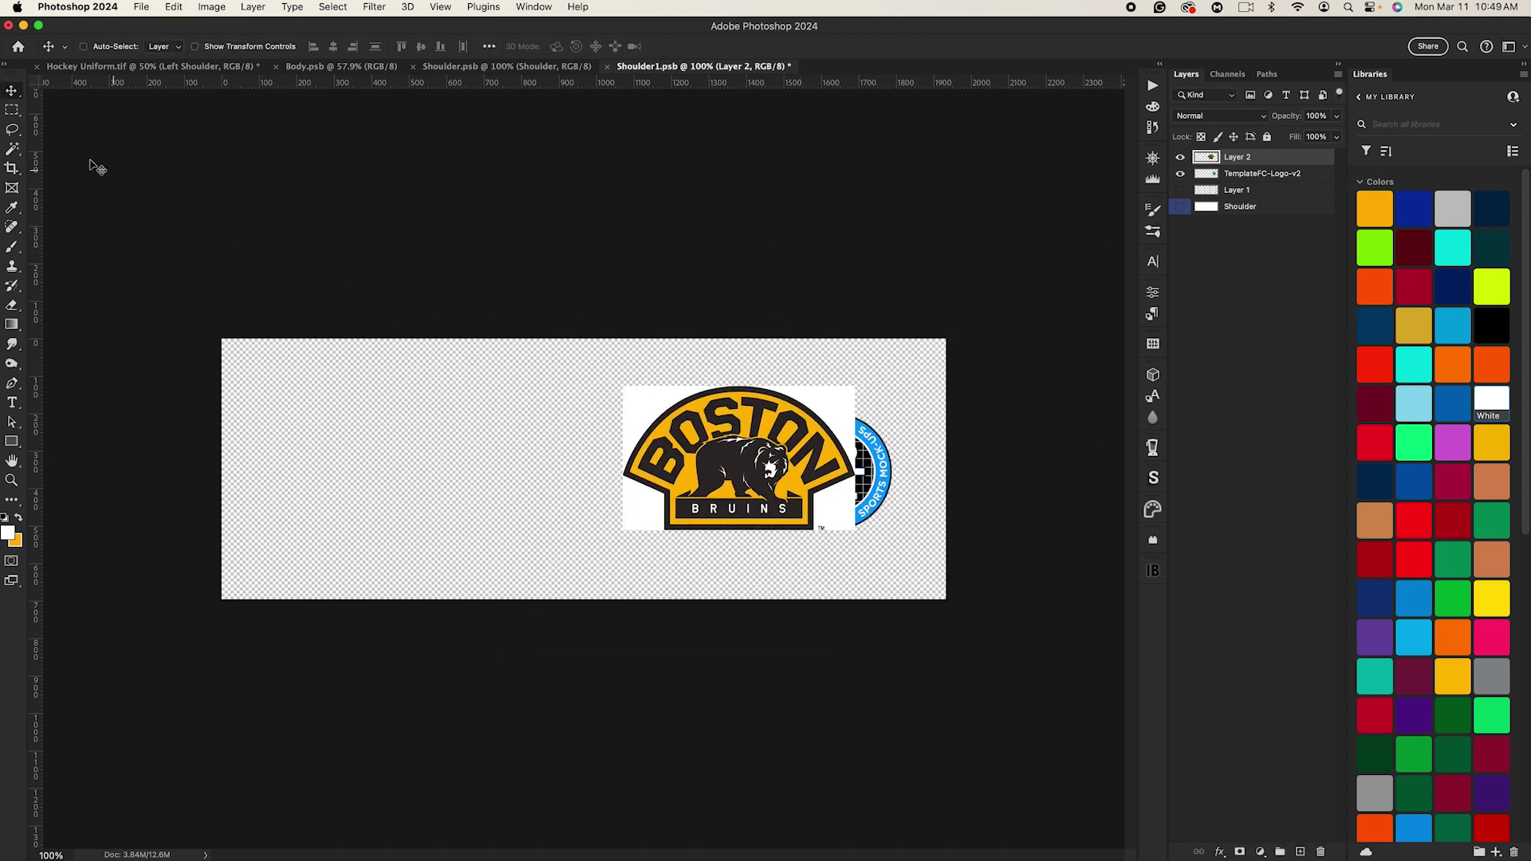
Step: Select the white background areas around the Bruins bear logo with the Magic Wand, delete them and deselect
{"action": "left_click", "coordinate": [12, 148]}
{"action": "left_click", "coordinate": [654, 413]}
{"action": "left_click", "coordinate": [642, 506], "text": "shift"}
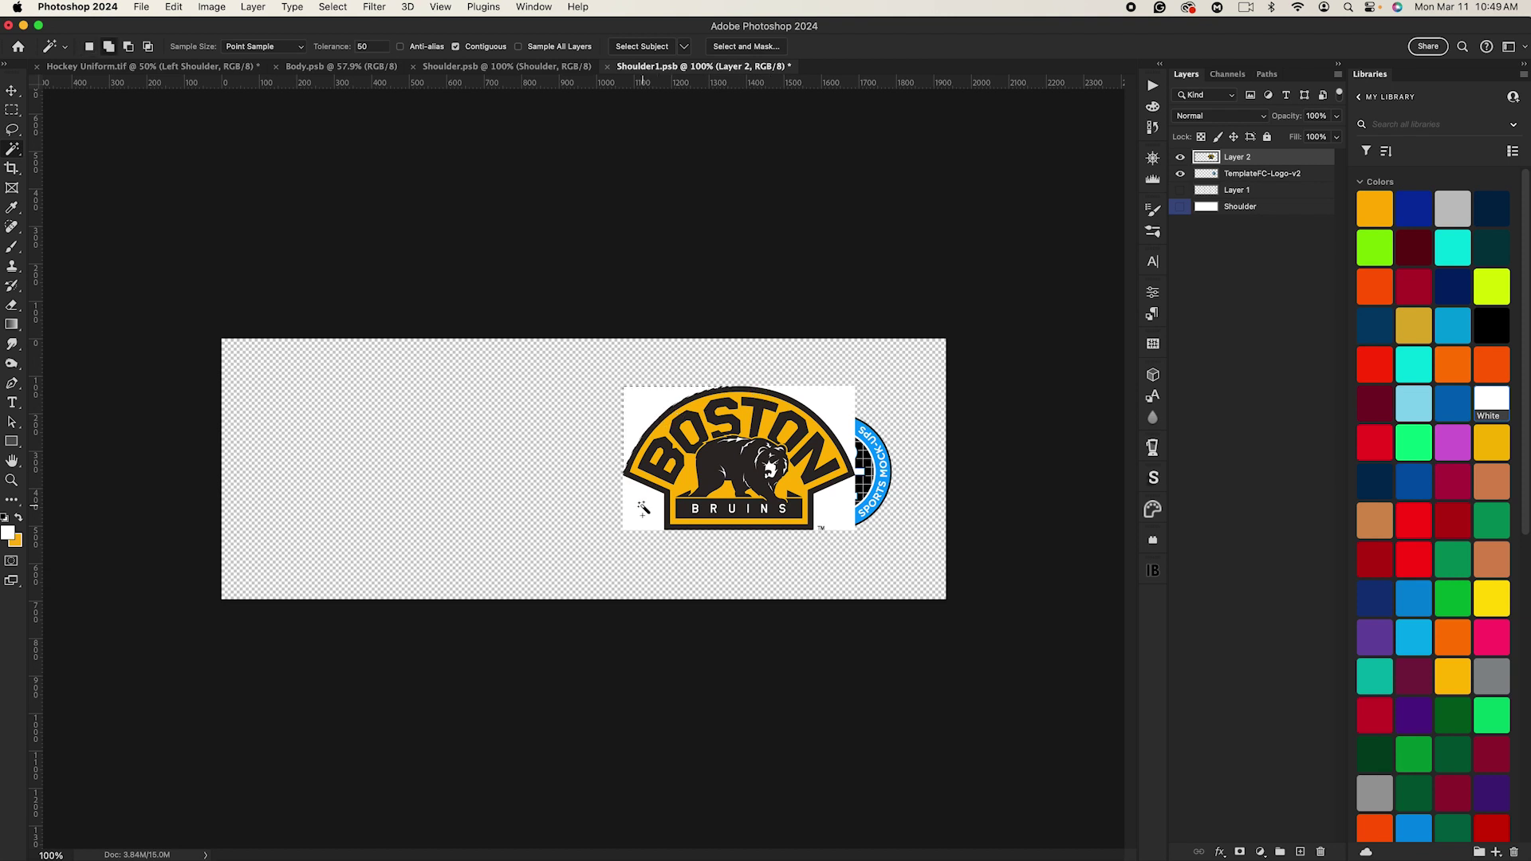
{"action": "left_click", "coordinate": [830, 510], "text": "shift"}
{"action": "left_click", "coordinate": [835, 418], "text": "shift"}
{"action": "key", "text": "Delete"}
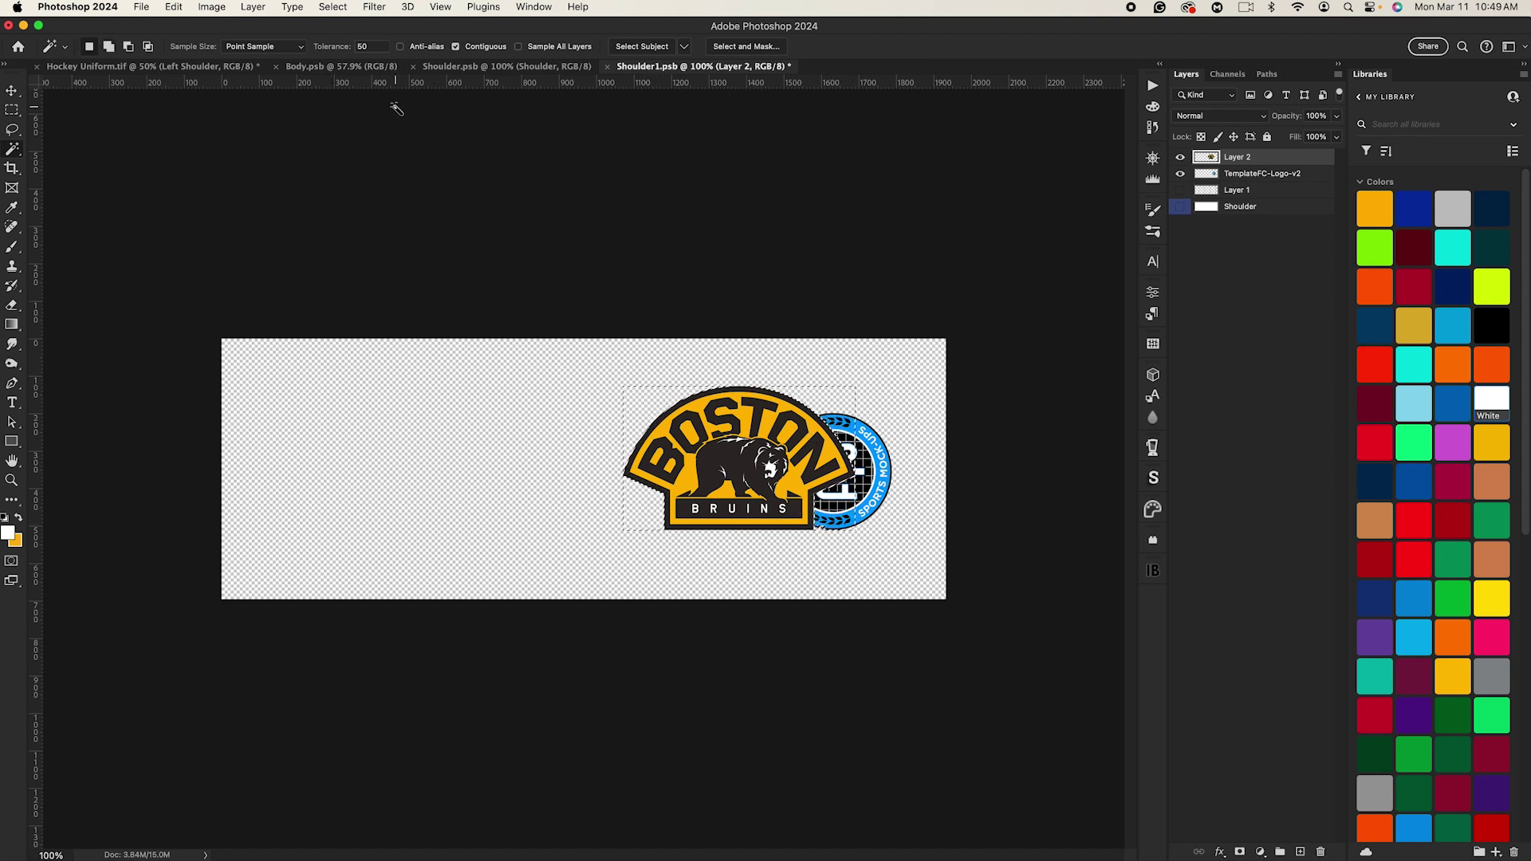
{"action": "key", "text": "super+d"}
Step: Add a white Stroke effect to the Bruins bear logo, positioned Outside with a size of 8 px
{"action": "key", "text": "space"}
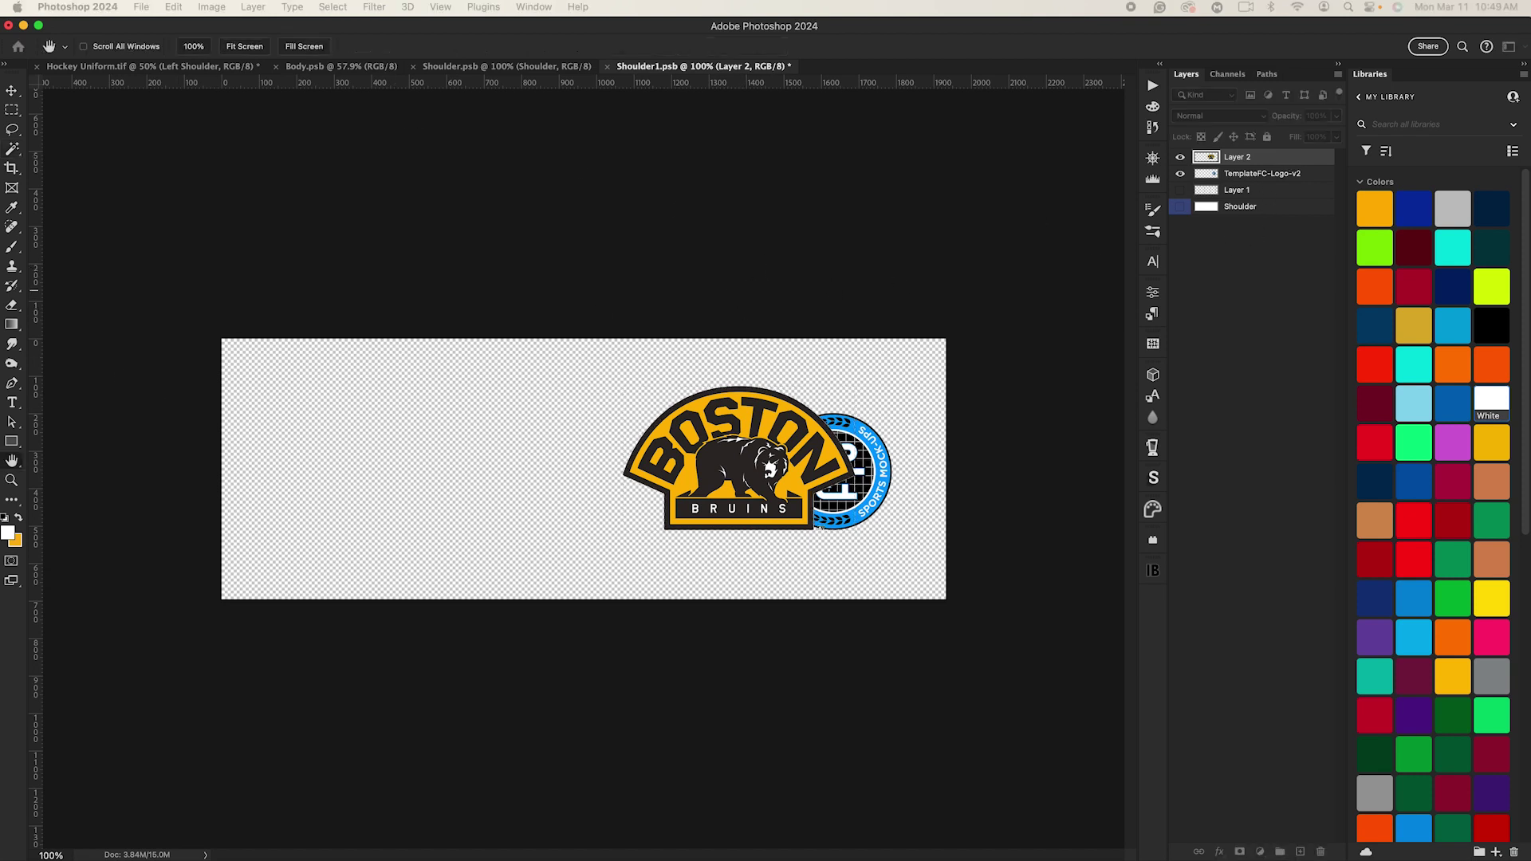
{"action": "left_click", "coordinate": [919, 470]}
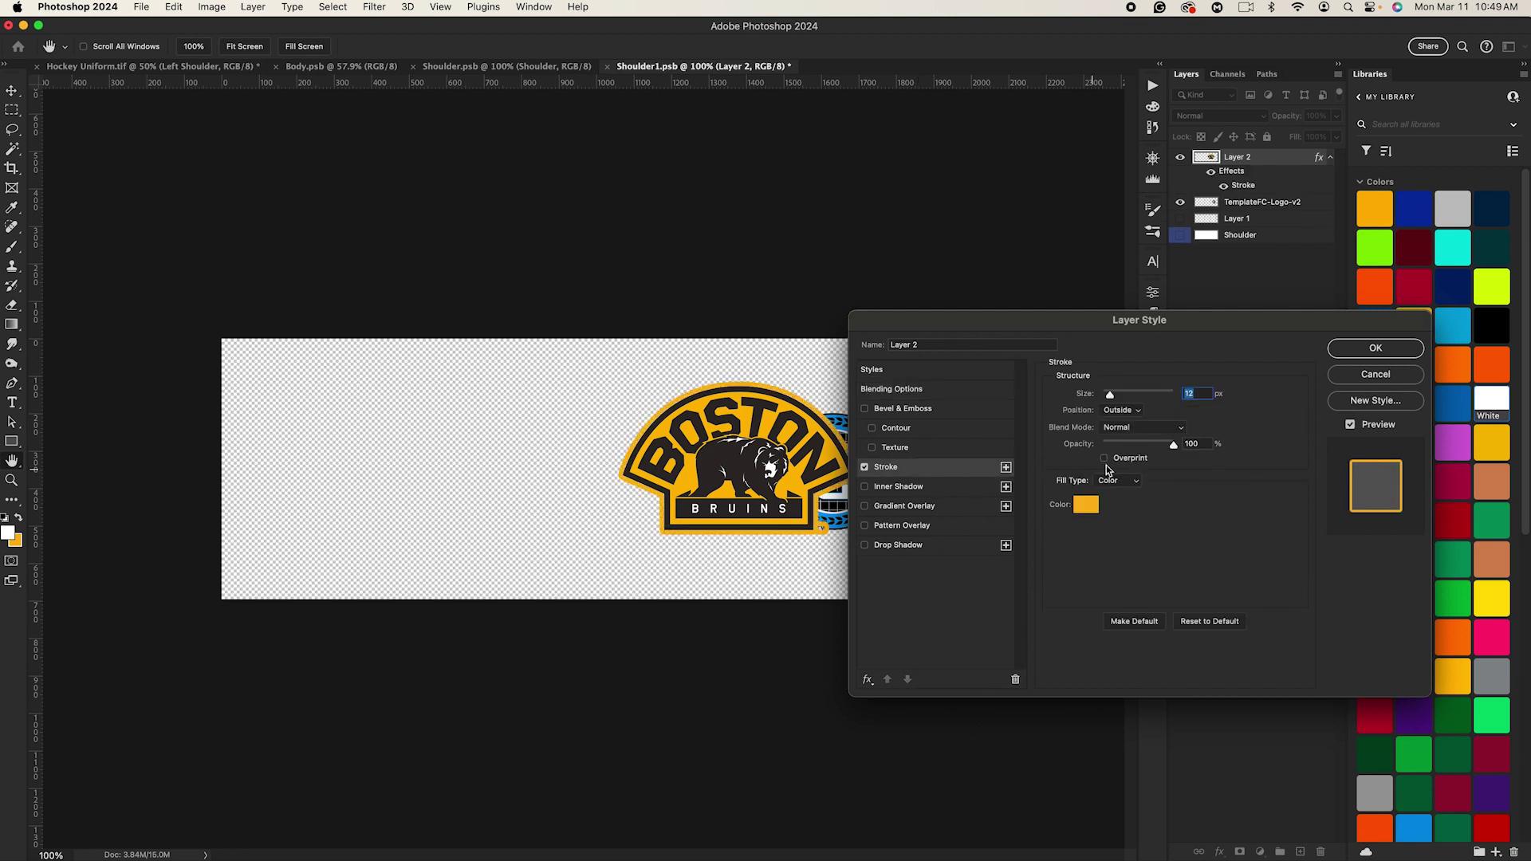
{"action": "left_click", "coordinate": [1086, 505]}
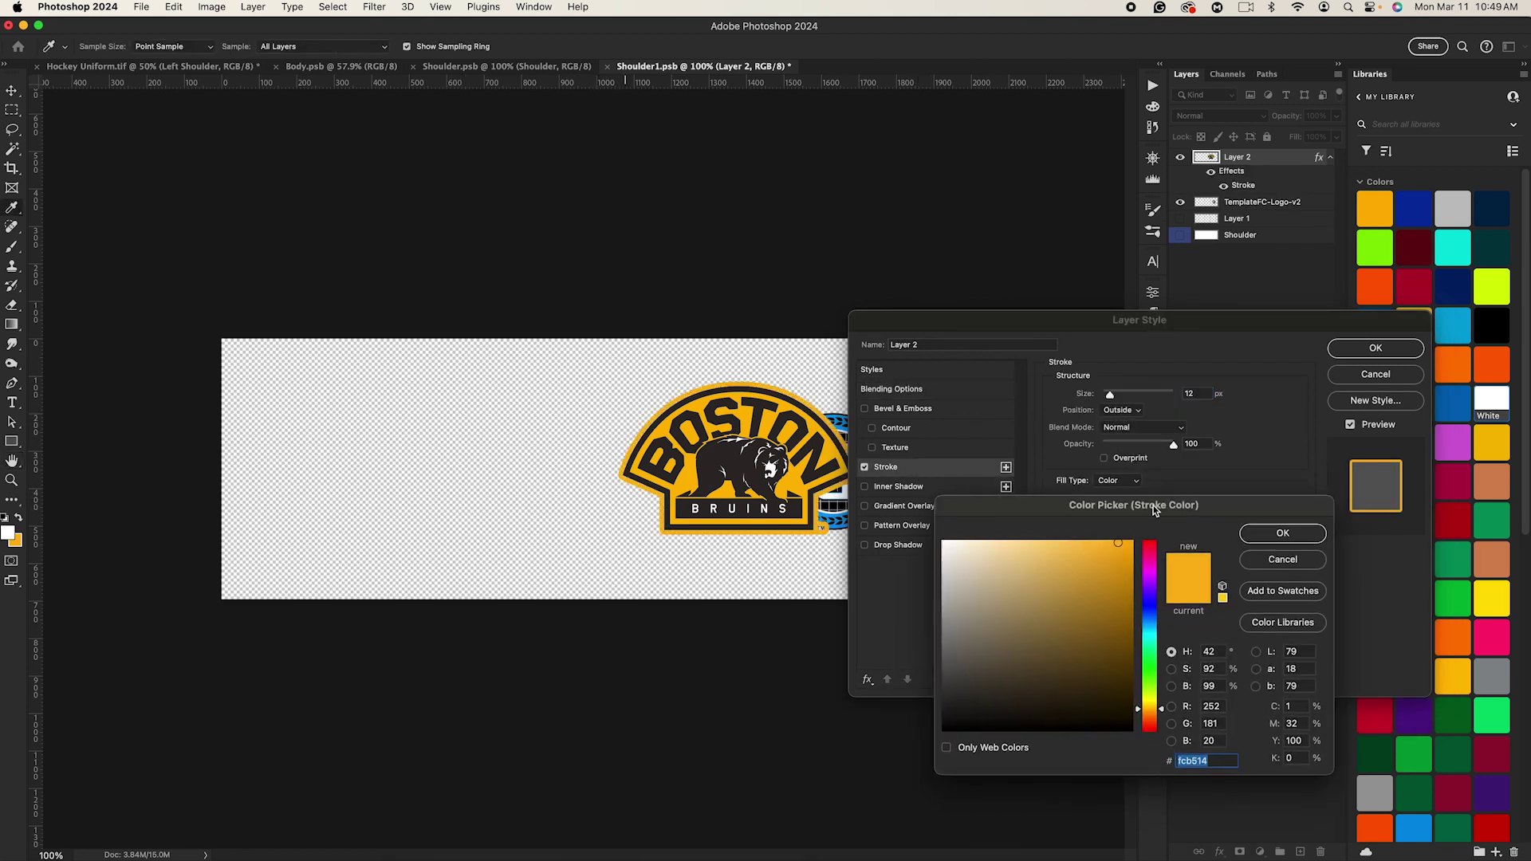
{"action": "left_click", "coordinate": [945, 533]}
{"action": "left_click", "coordinate": [1272, 520]}
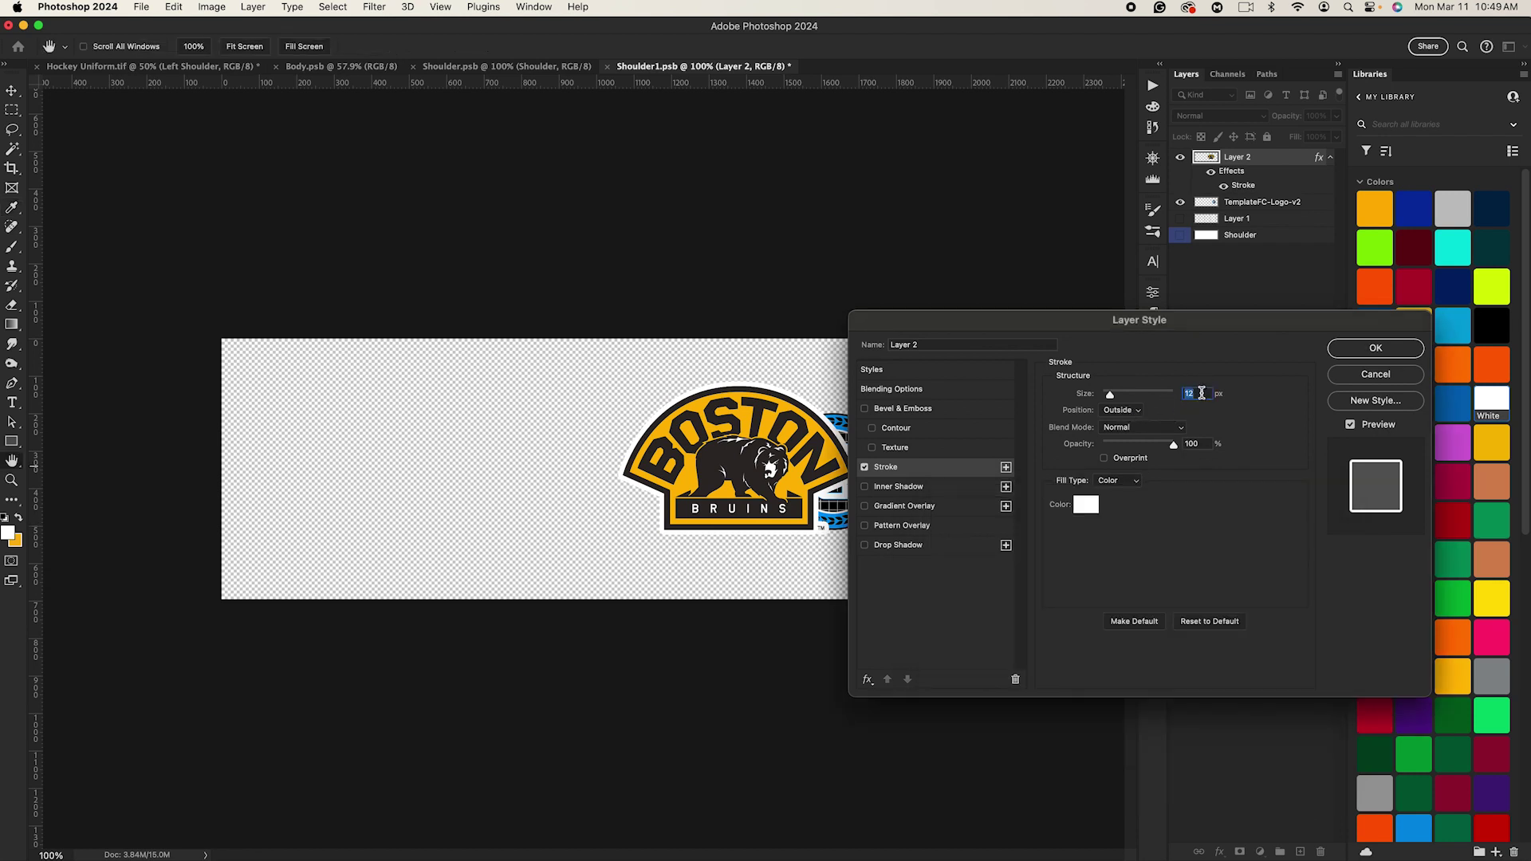
{"action": "type", "text": "8"}
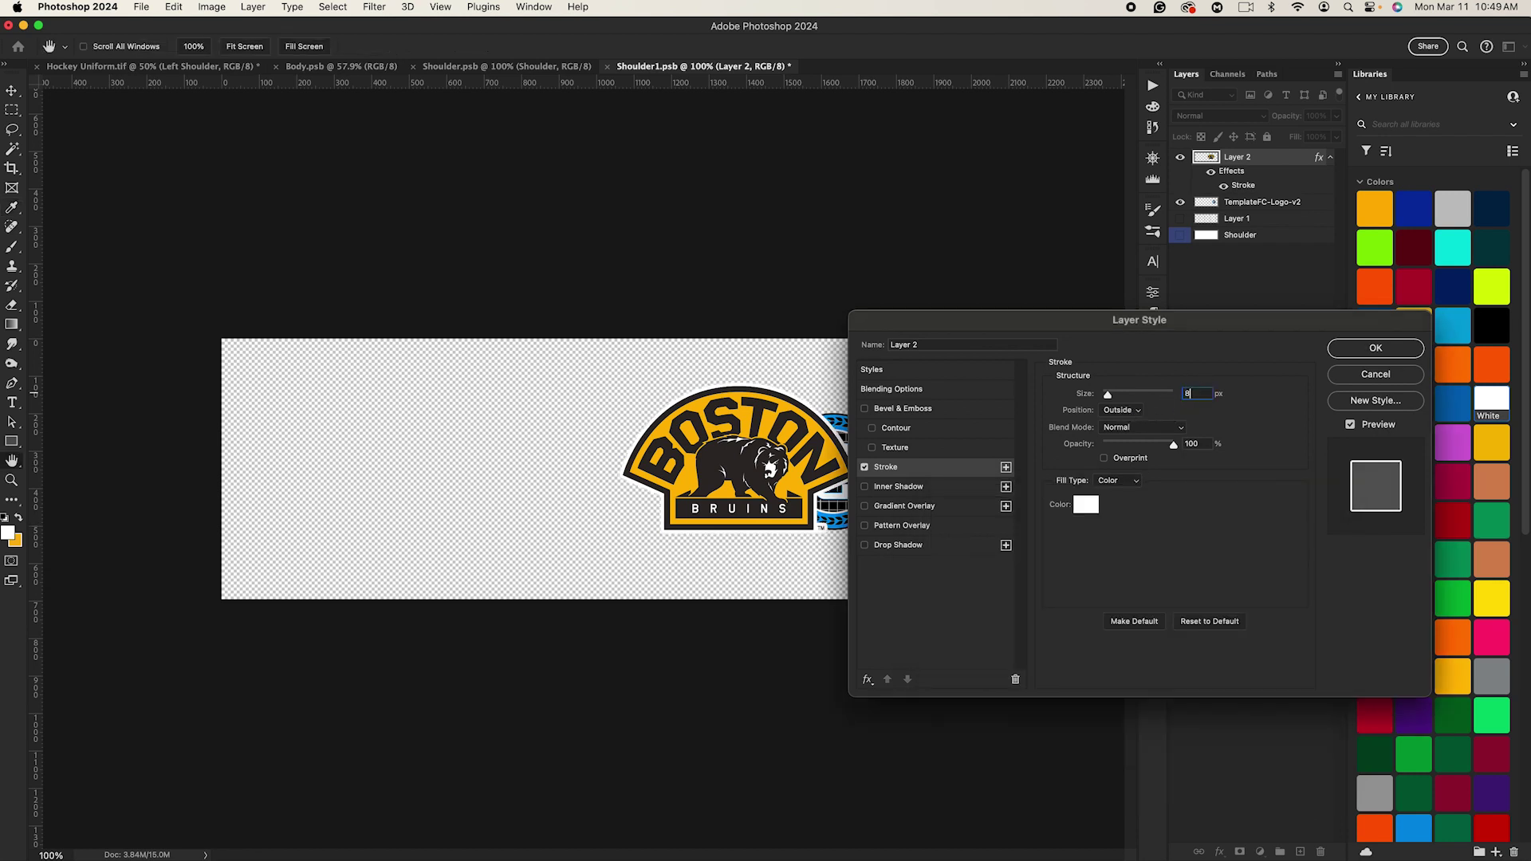
{"action": "key", "text": "Return"}
Step: Replace the TemplateFC logo in Shoulder1.psb with the Bruins bear logo, rotated -90° and shrunk to fit, deleting the TemplateFC-Logo-v2 layer
{"action": "key", "text": "ctrl+t"}
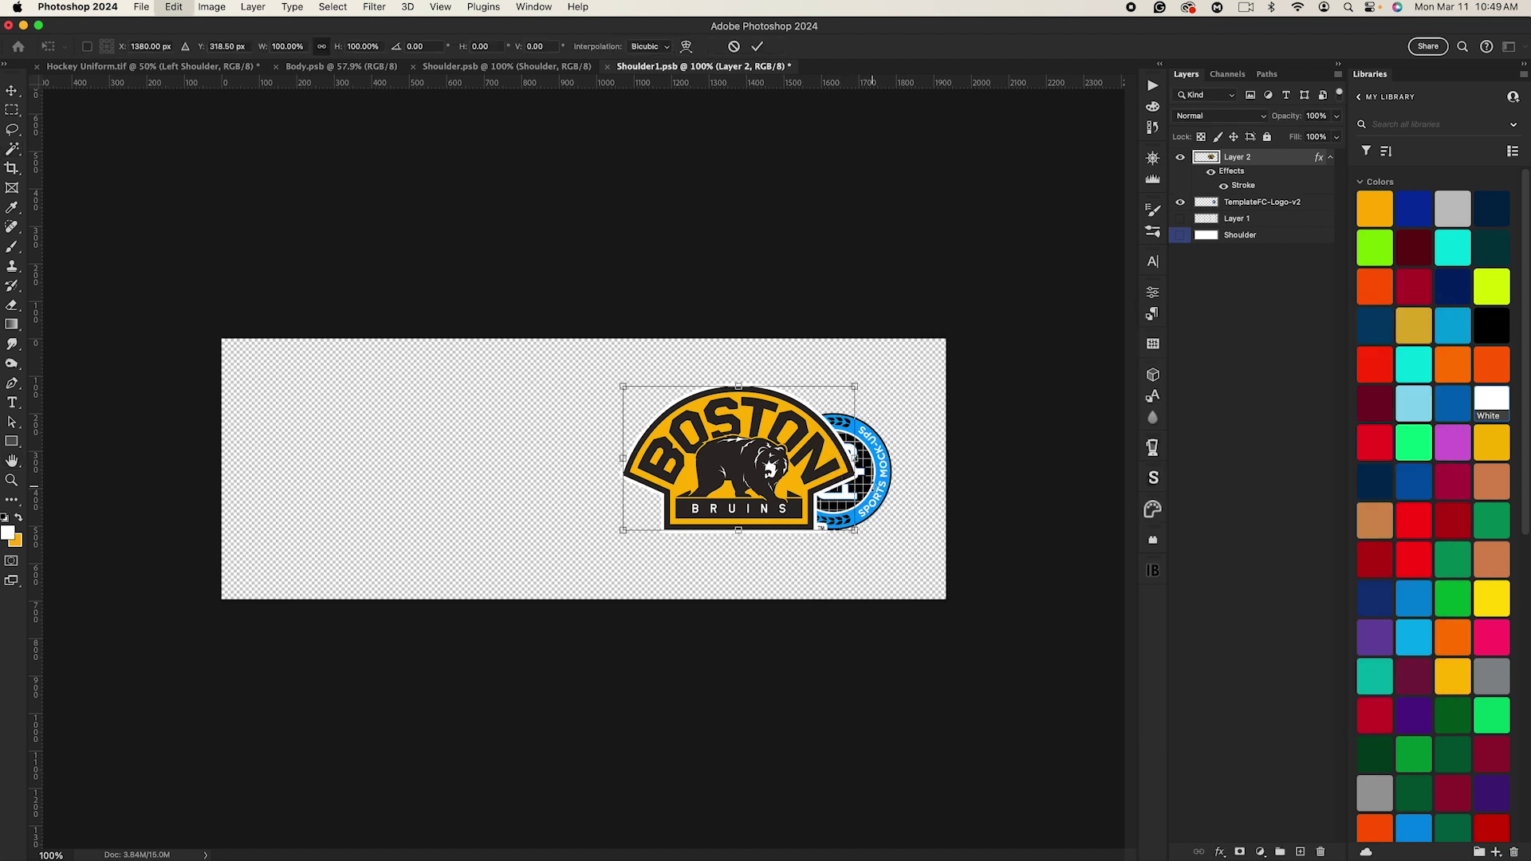
{"action": "left_click_drag", "start_coordinate": [878, 483], "coordinate": [757, 356]}
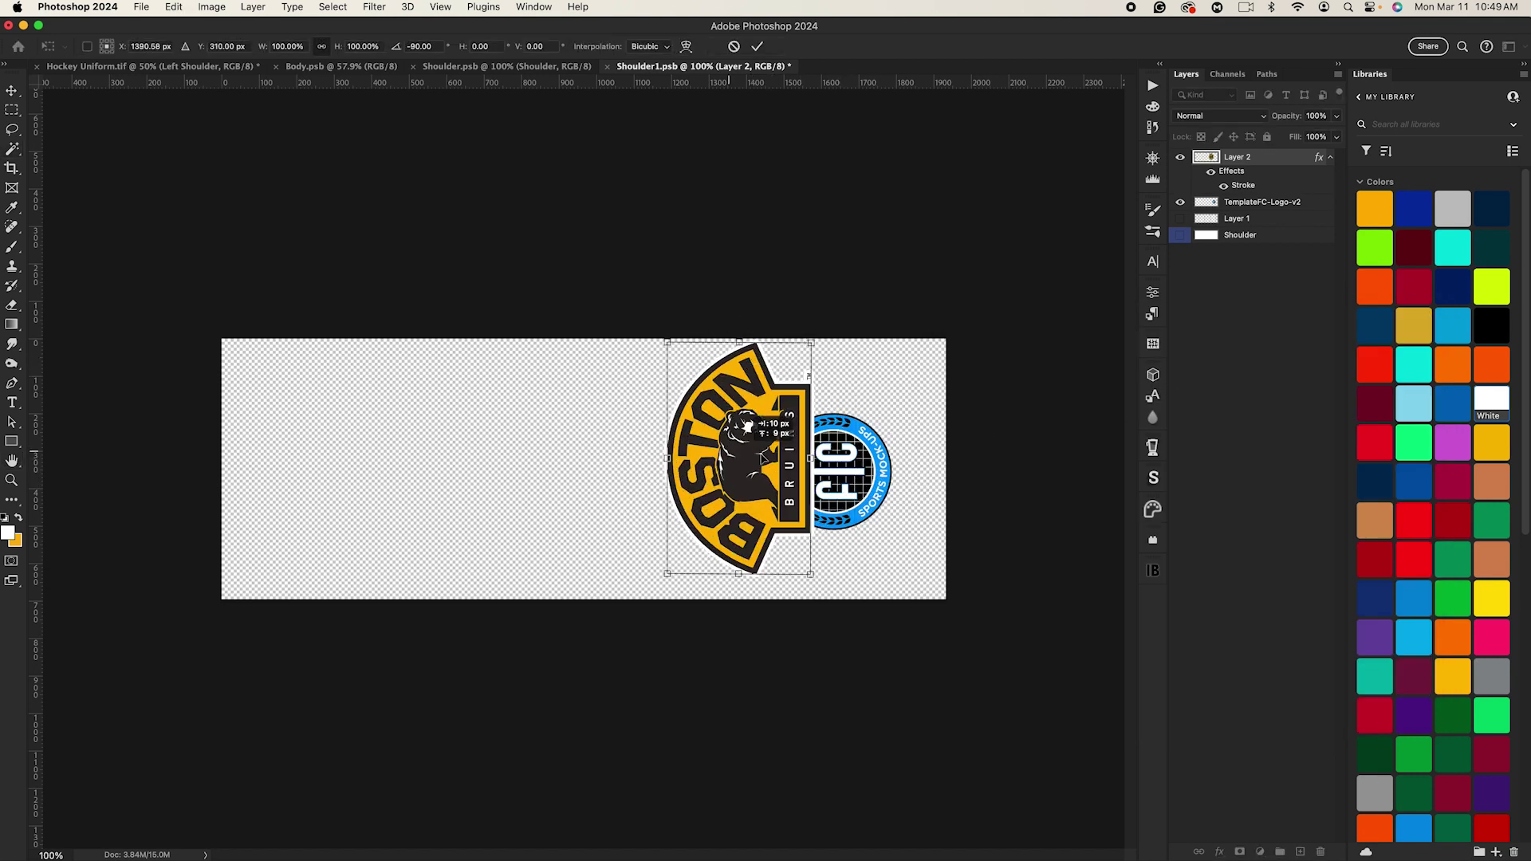
{"action": "left_click_drag", "start_coordinate": [727, 415], "coordinate": [807, 427]}
{"action": "left_click_drag", "start_coordinate": [748, 468], "coordinate": [774, 468]}
{"action": "left_click_drag", "start_coordinate": [832, 377], "coordinate": [843, 404]}
{"action": "key", "text": "Return"}
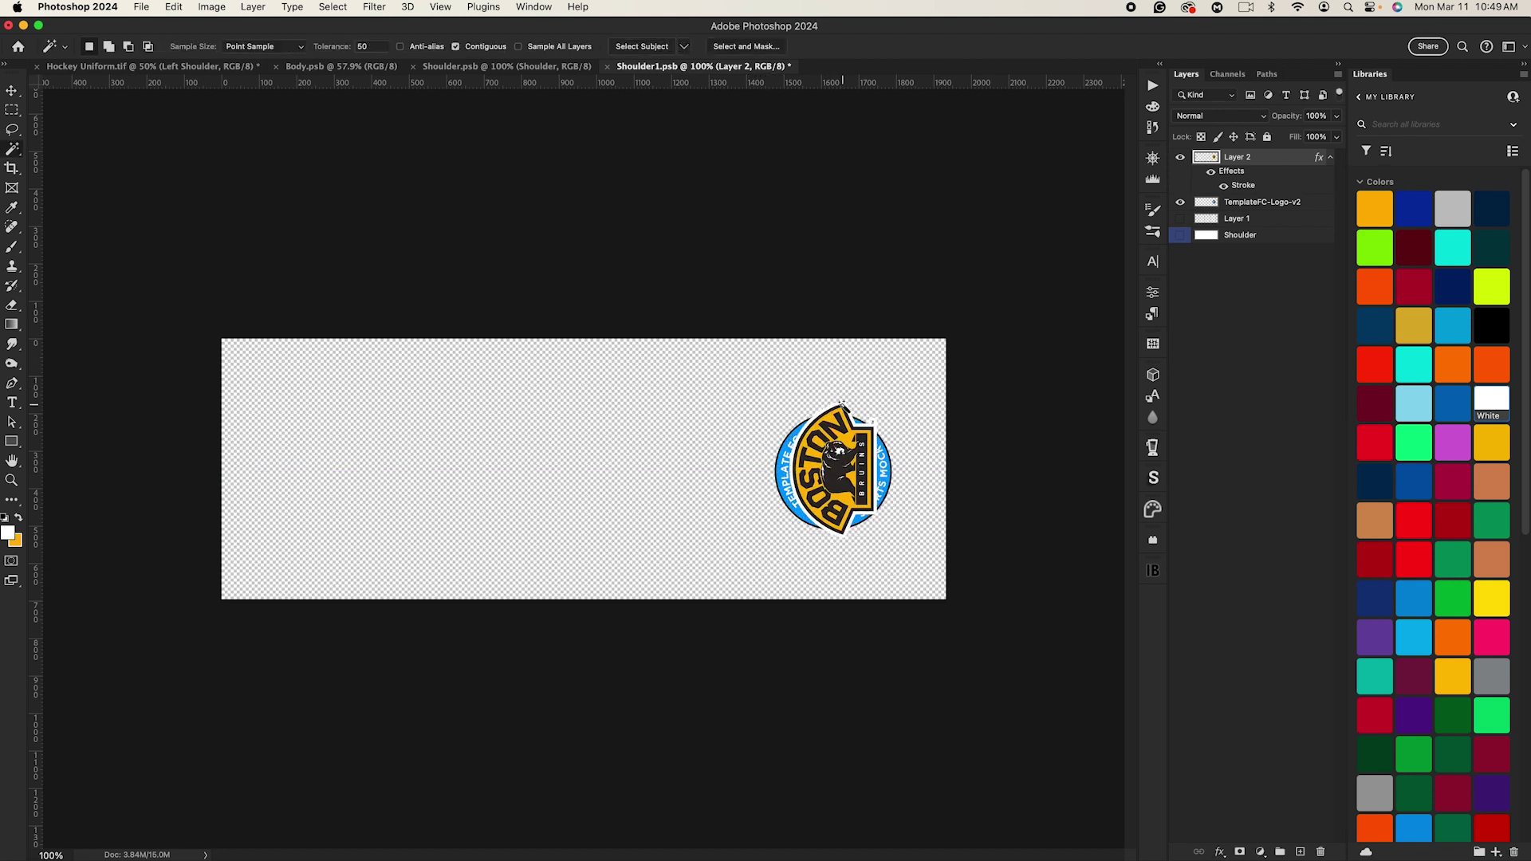
{"action": "left_click", "coordinate": [1236, 203]}
{"action": "key", "text": "Delete"}
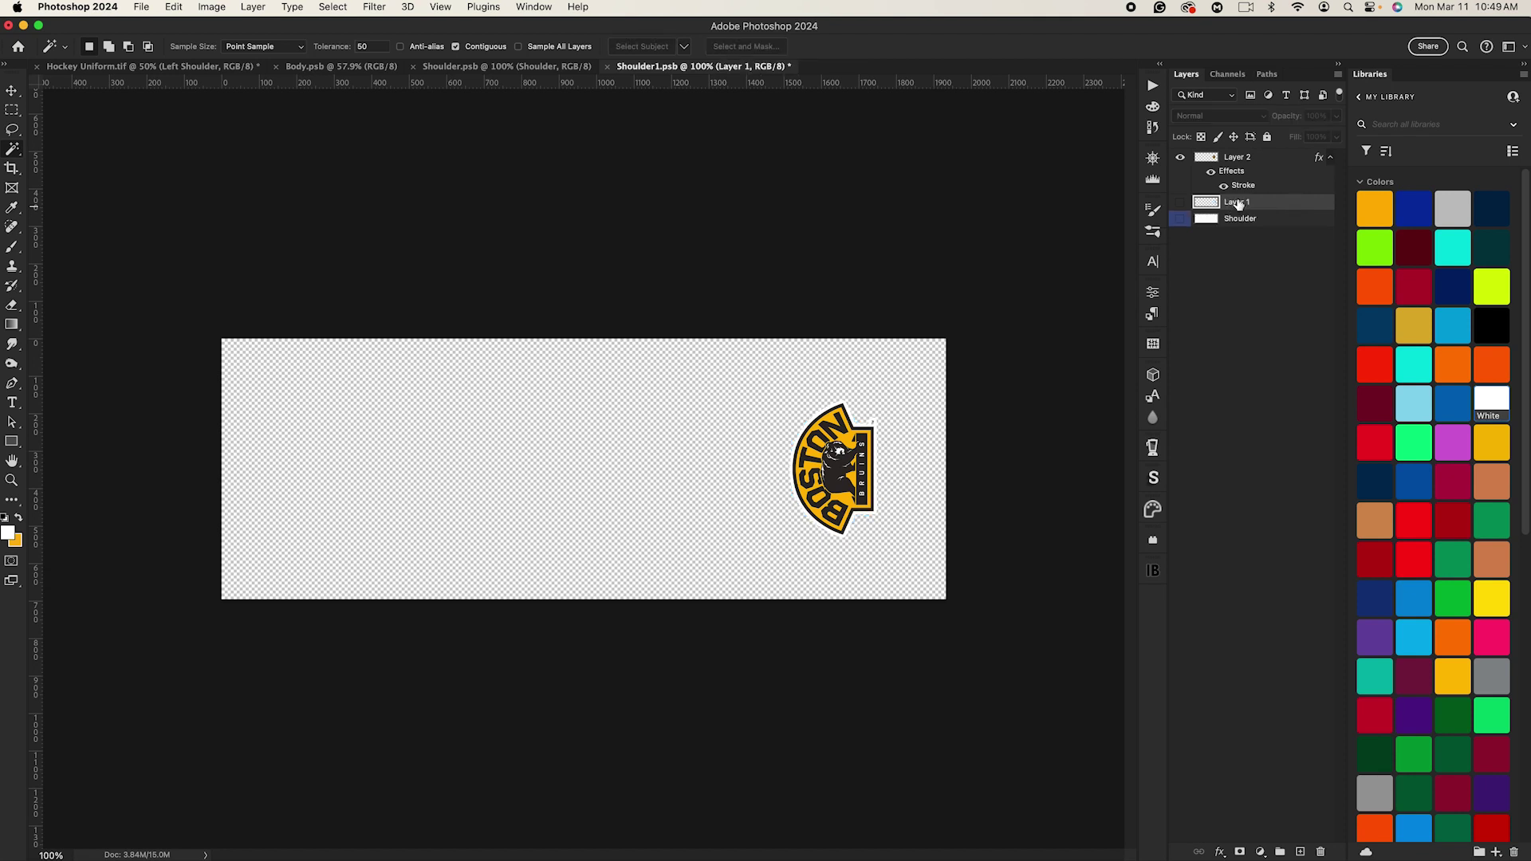
Step: Copy the stroked Bruins bear logo into Shoulder.psb, rotate it 180° and place it over the TemplateFC logo
{"action": "left_click", "coordinate": [1237, 159]}
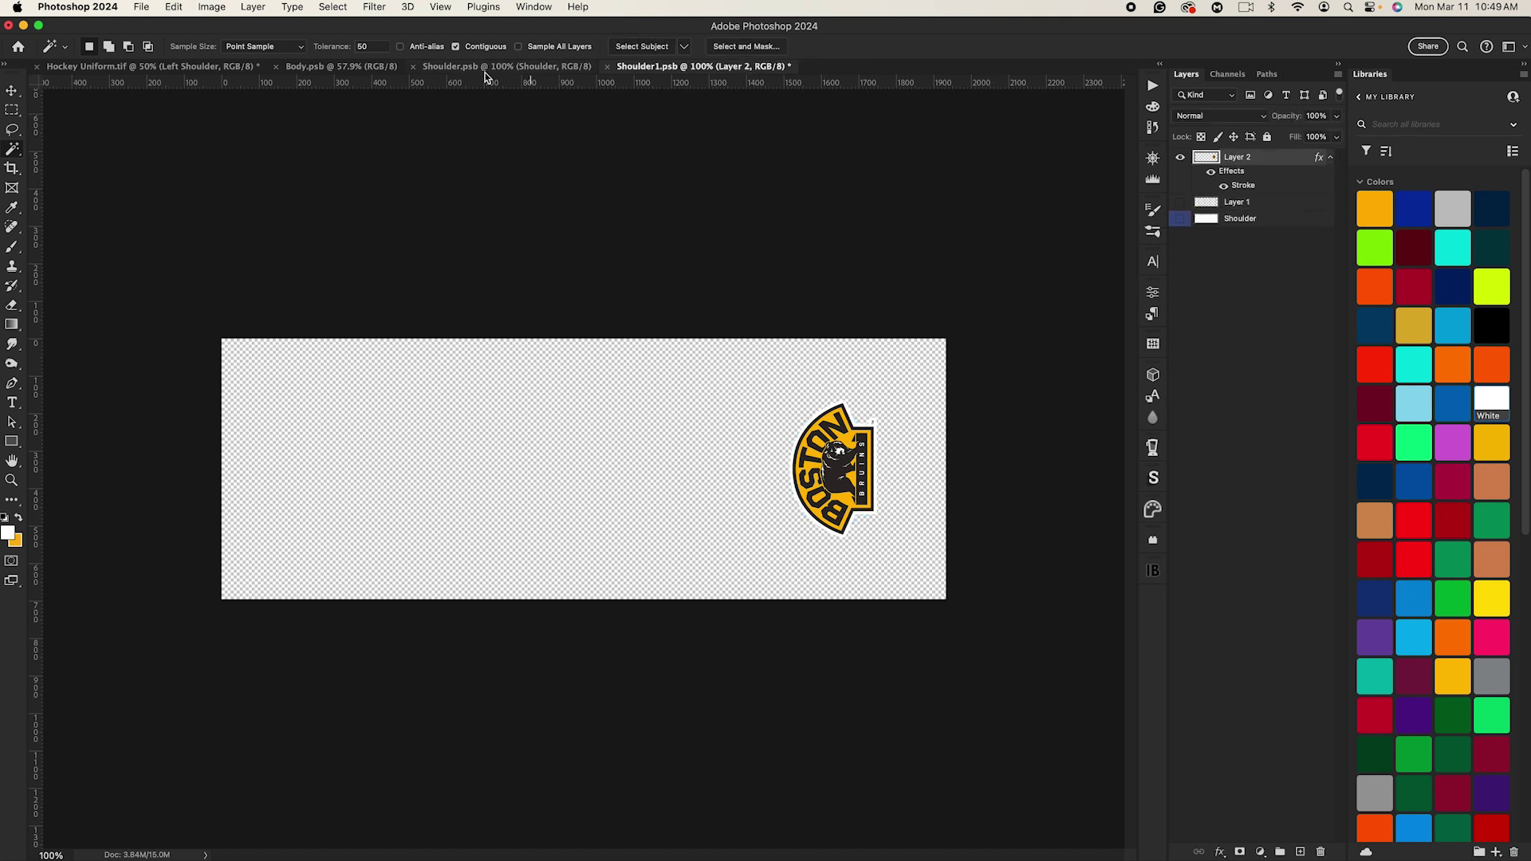
{"action": "left_click", "coordinate": [488, 67]}
{"action": "left_click", "coordinate": [1271, 162]}
{"action": "key", "text": "super+v"}
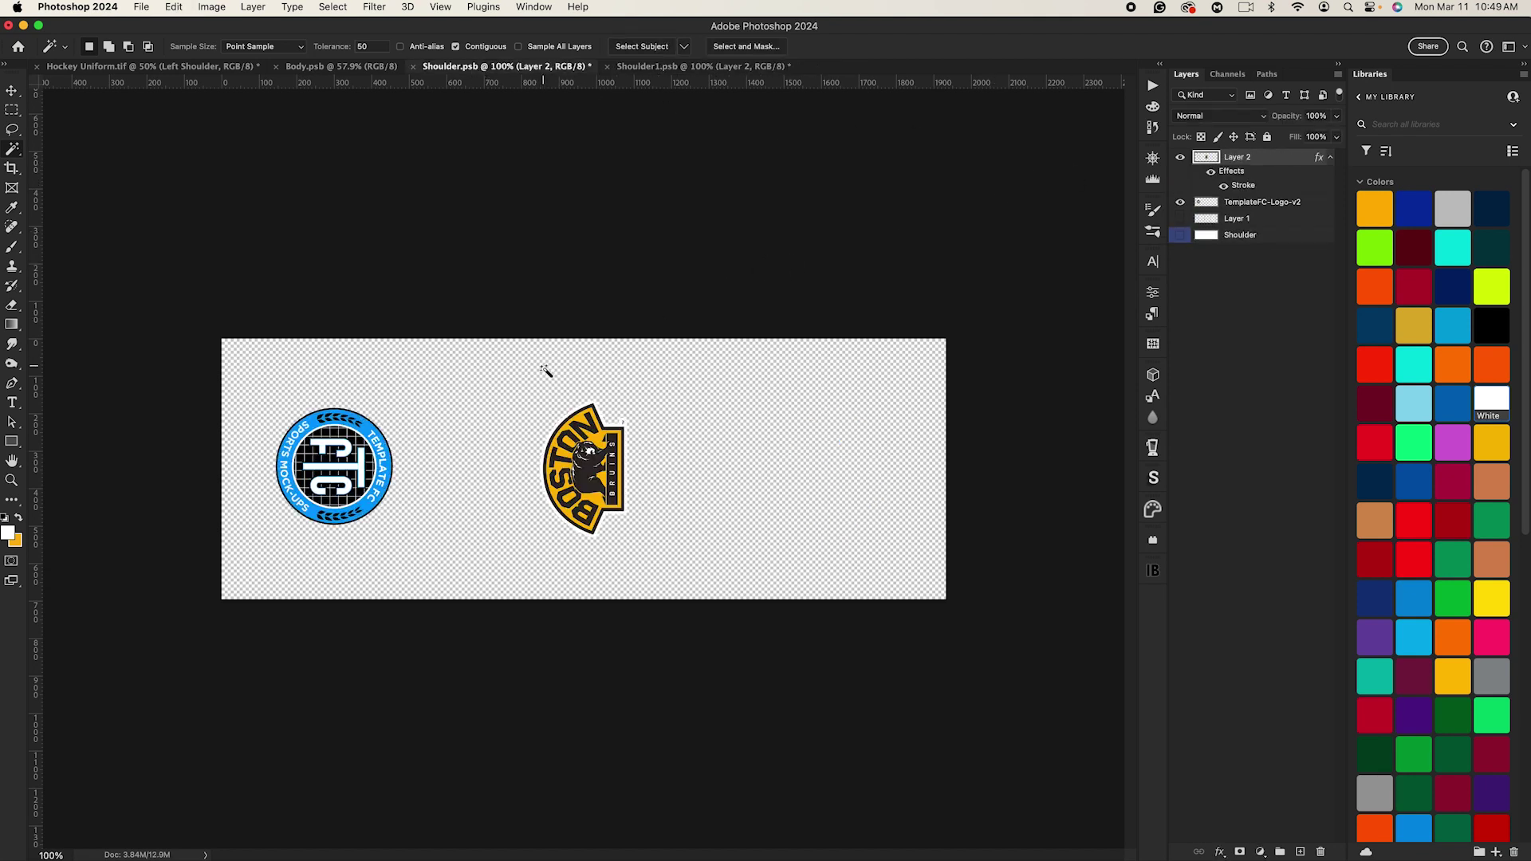
{"action": "key", "text": "super+t"}
{"action": "mouse_move", "coordinate": [547, 368]}
{"action": "left_mouse_down"}
{"action": "mouse_move", "coordinate": [543, 555]}
{"action": "mouse_move", "coordinate": [510, 511]}
{"action": "left_mouse_up"}
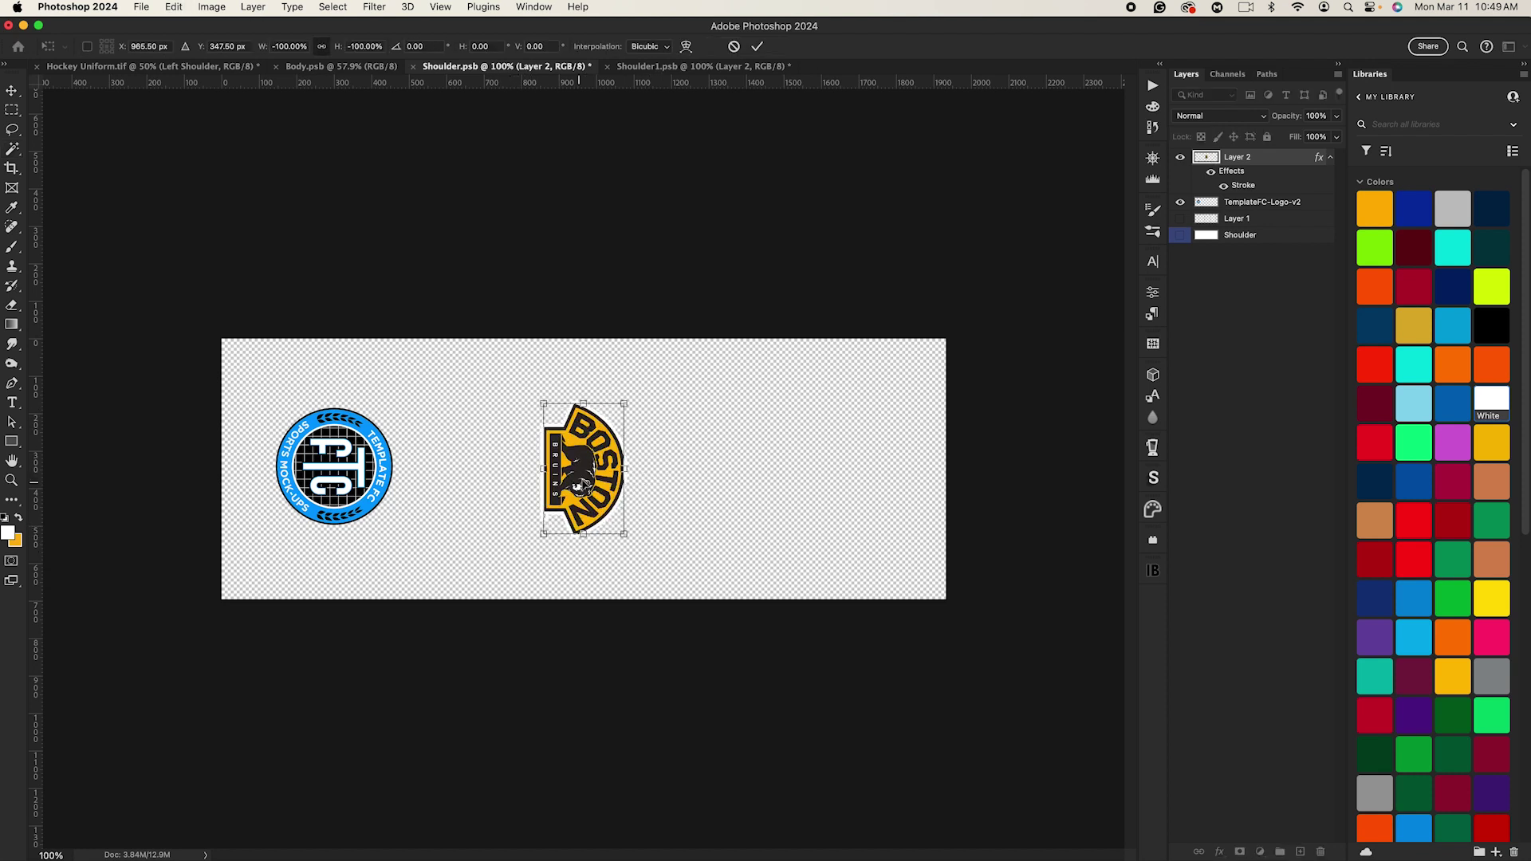
{"action": "left_click_drag", "start_coordinate": [586, 471], "coordinate": [337, 471]}
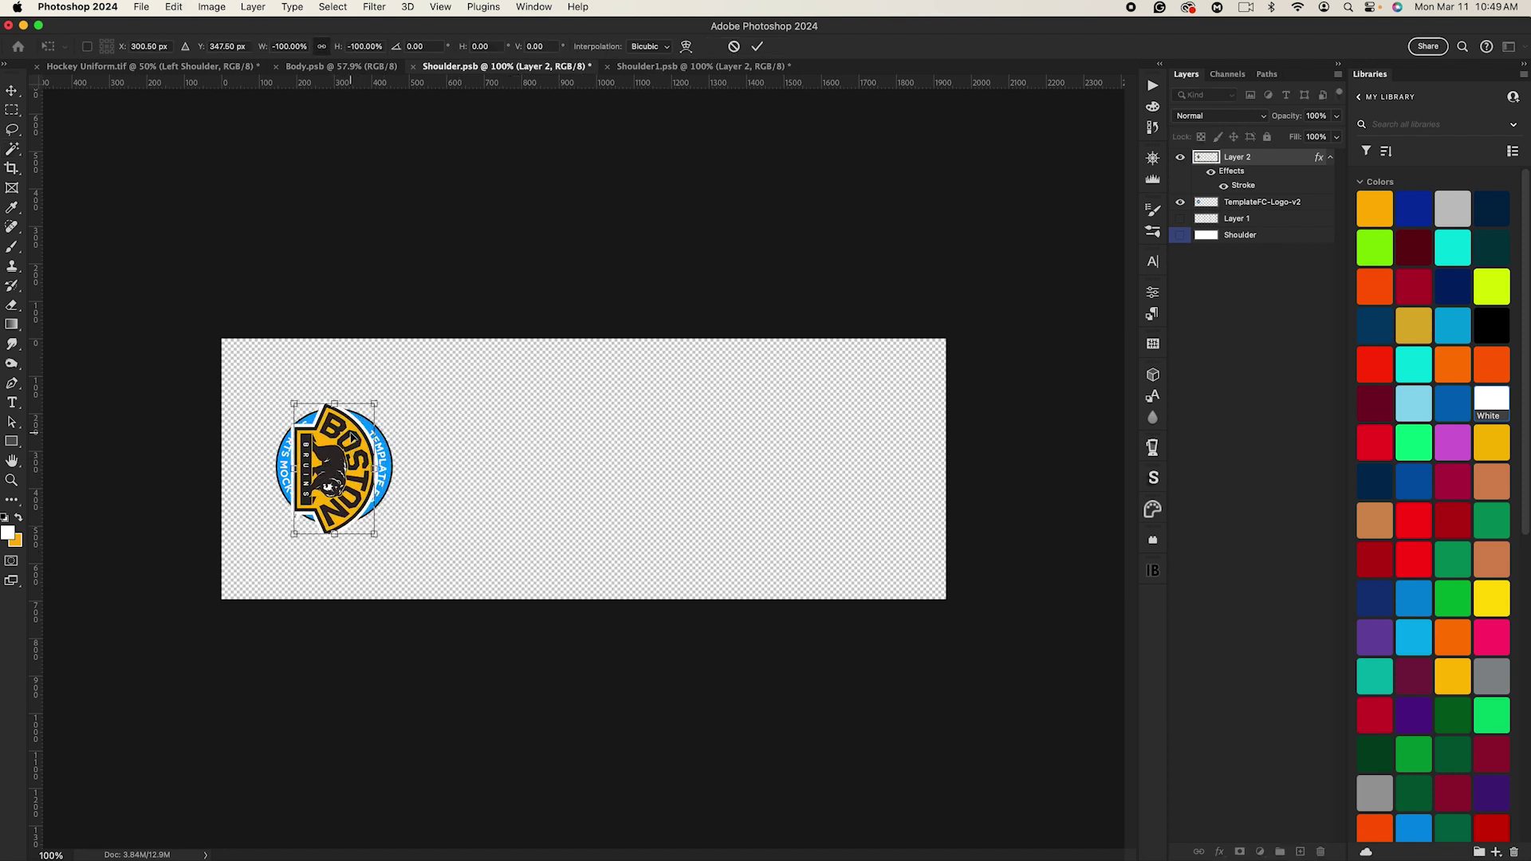
{"action": "key", "text": "Return"}
Step: Delete the TemplateFC-Logo-v2 layer from Shoulder.psb and save both shoulder files to update the mock-up
{"action": "key", "text": "w"}
{"action": "left_click", "coordinate": [1260, 210]}
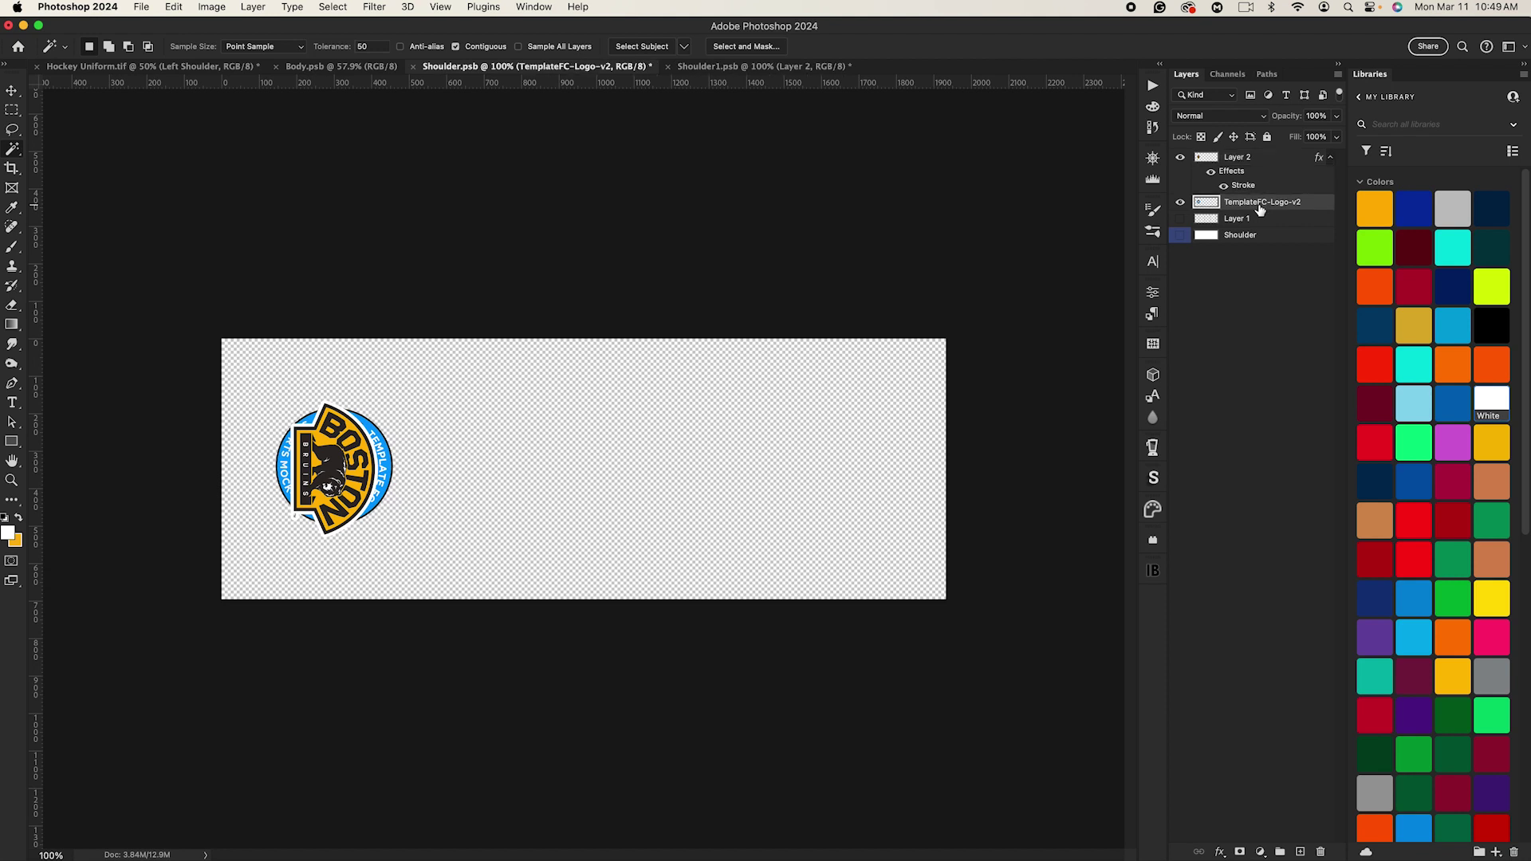
{"action": "key", "text": "BackSpace"}
{"action": "key", "text": "super+s"}
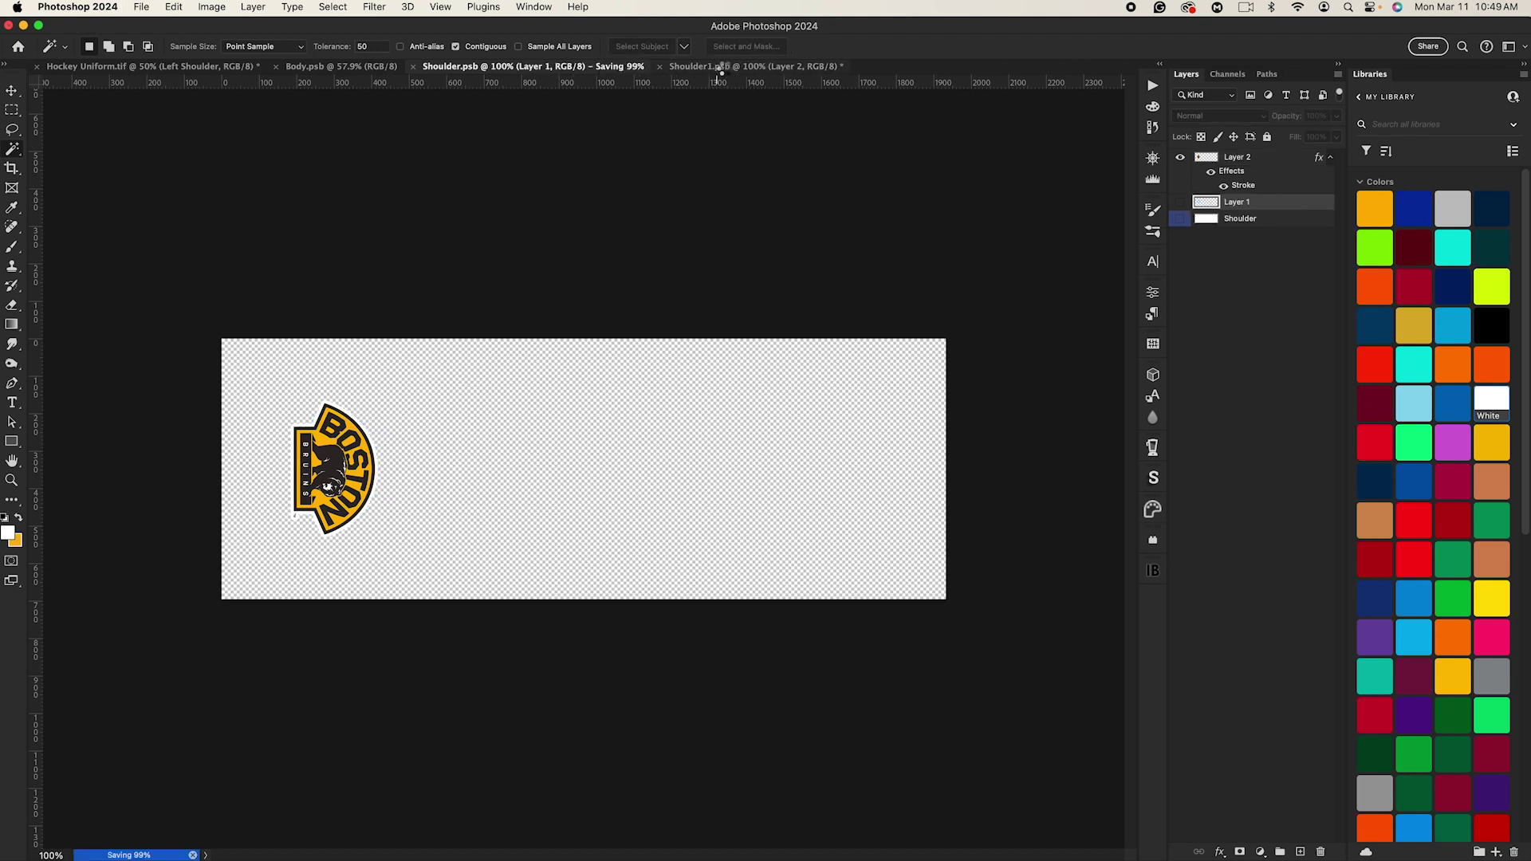
{"action": "left_click", "coordinate": [714, 69]}
{"action": "key", "text": "super+s"}
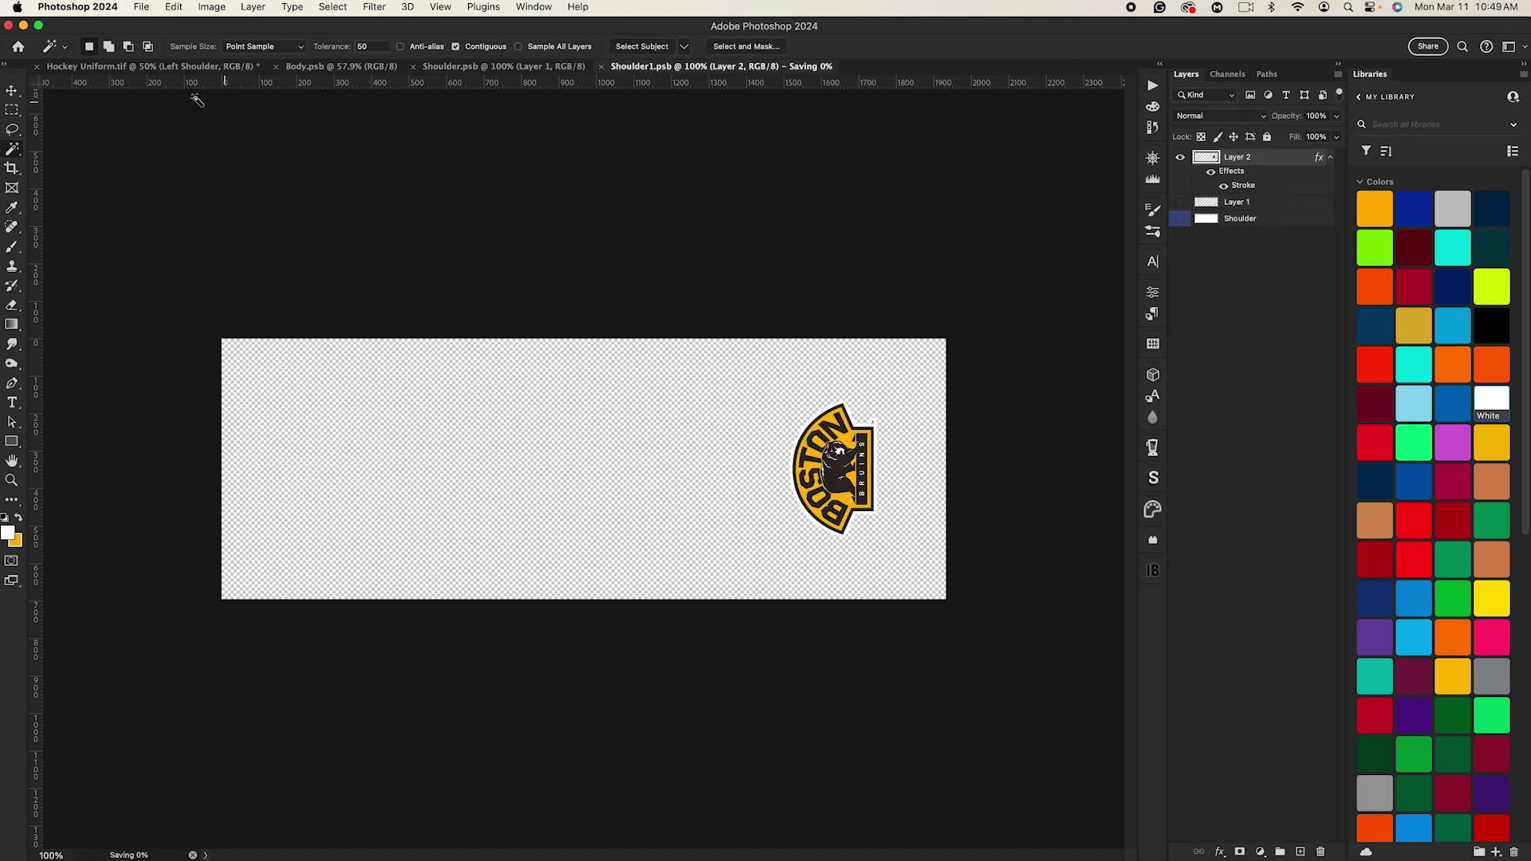
{"action": "left_click", "coordinate": [13, 92]}
{"action": "left_click", "coordinate": [130, 70]}
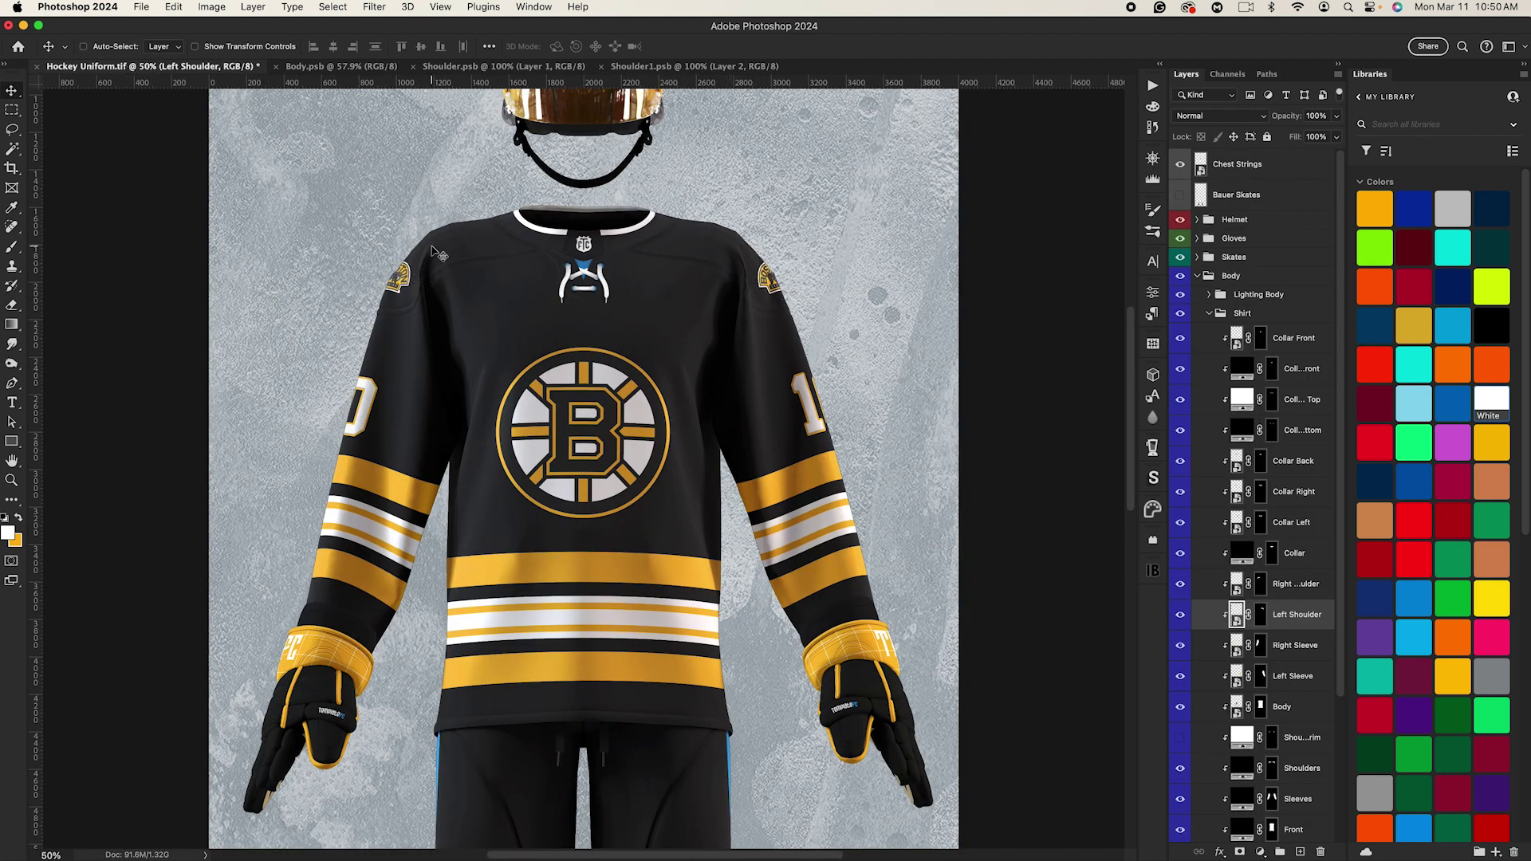
Step: Shift the Bruins bear logo in Shoulder.psb horizontally by about 250 px toward the centre of the canvas
{"action": "left_click", "coordinate": [490, 67]}
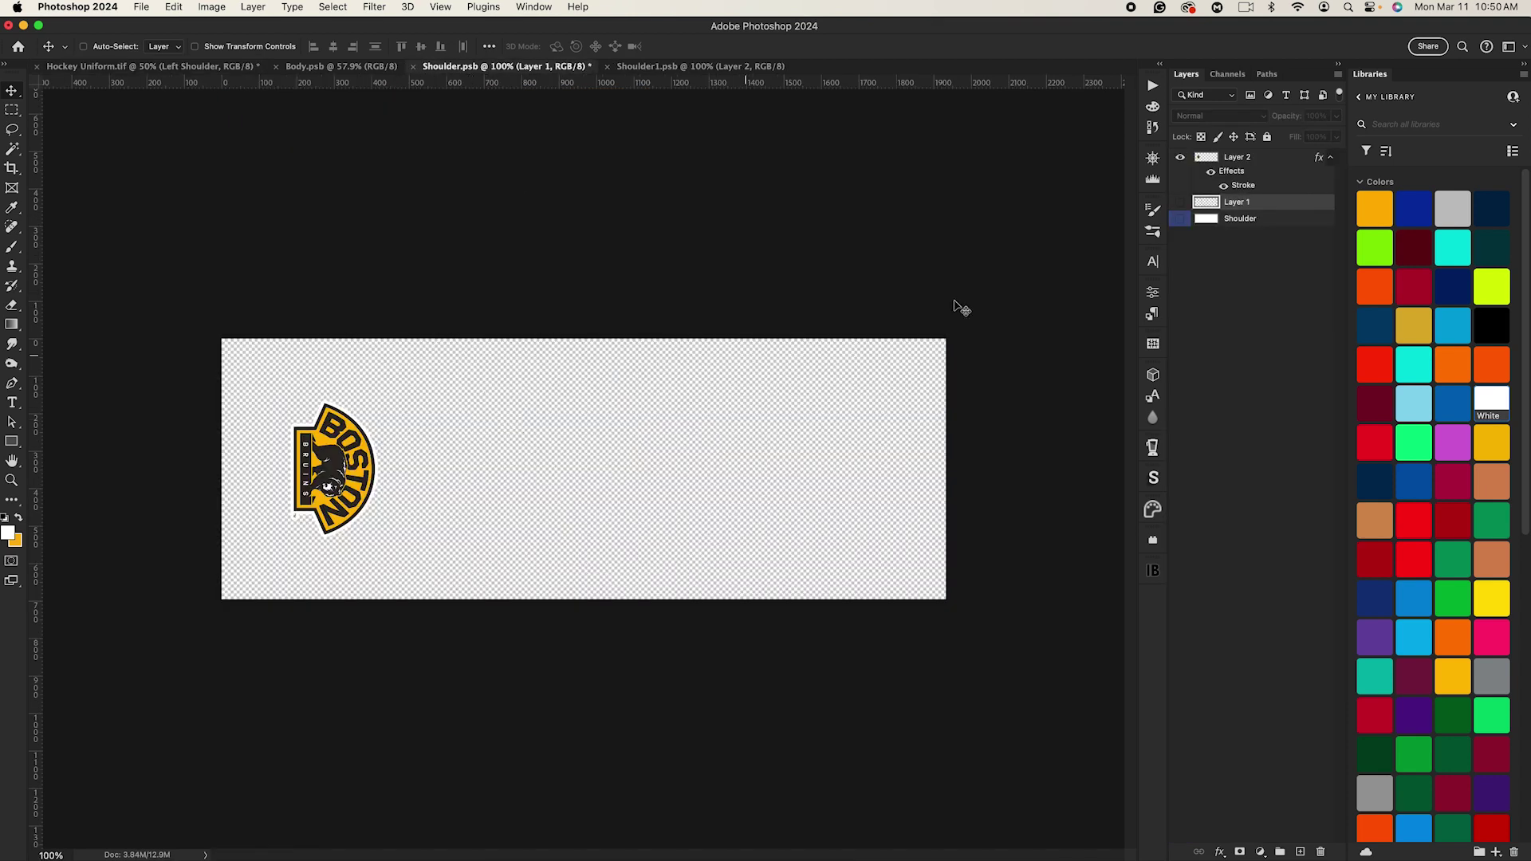
{"action": "left_click", "coordinate": [1237, 158]}
{"action": "left_click_drag", "start_coordinate": [438, 447], "coordinate": [533, 447]}
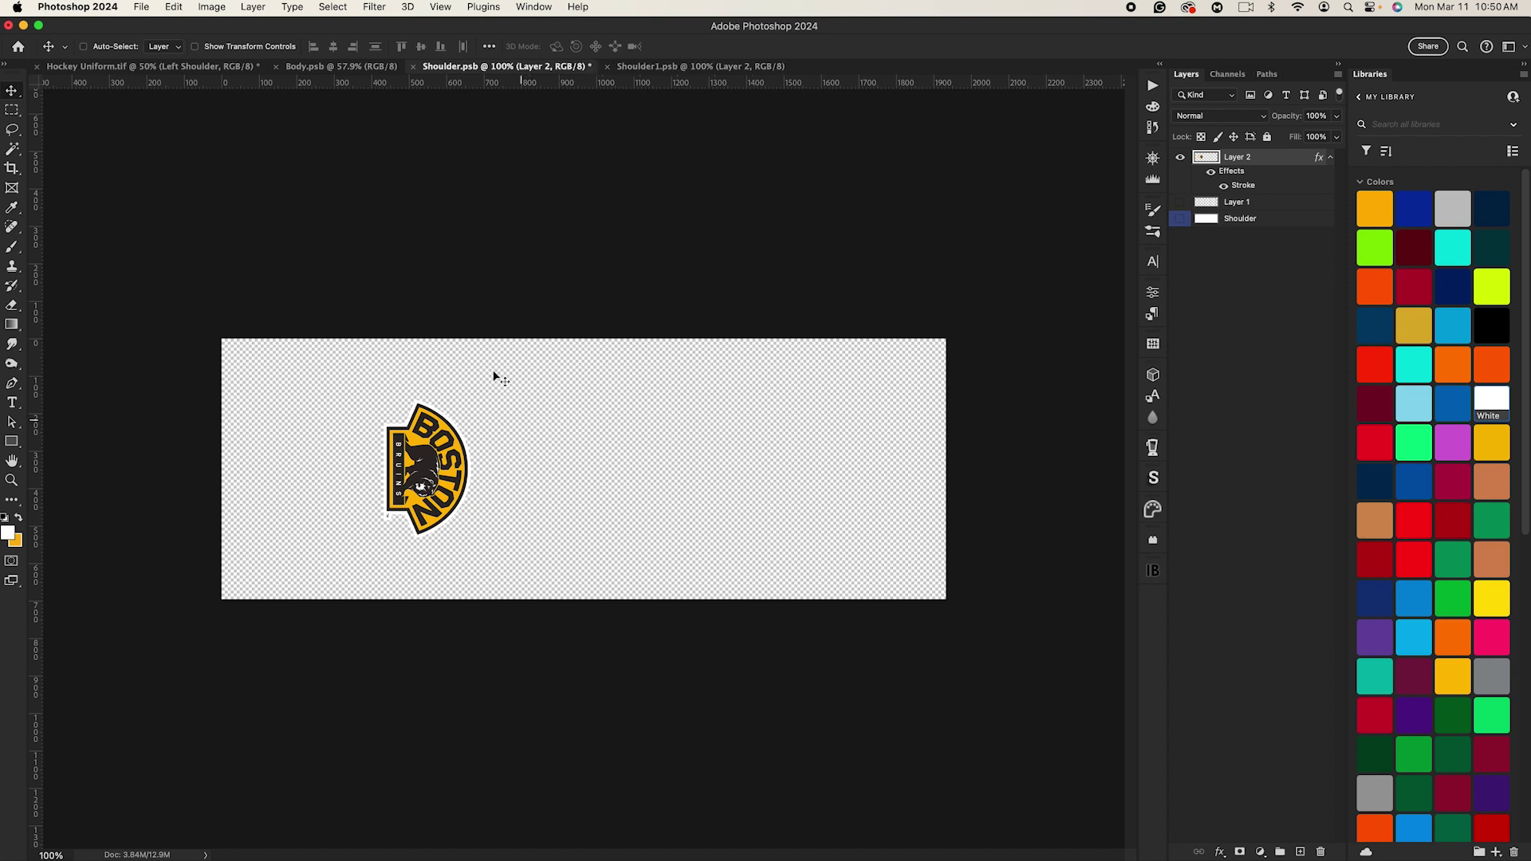
Step: Check the shoulder patches in the Hockey Uniform mock-up and undo the last logo shift in Shoulder.psb
{"action": "left_click", "coordinate": [109, 64]}
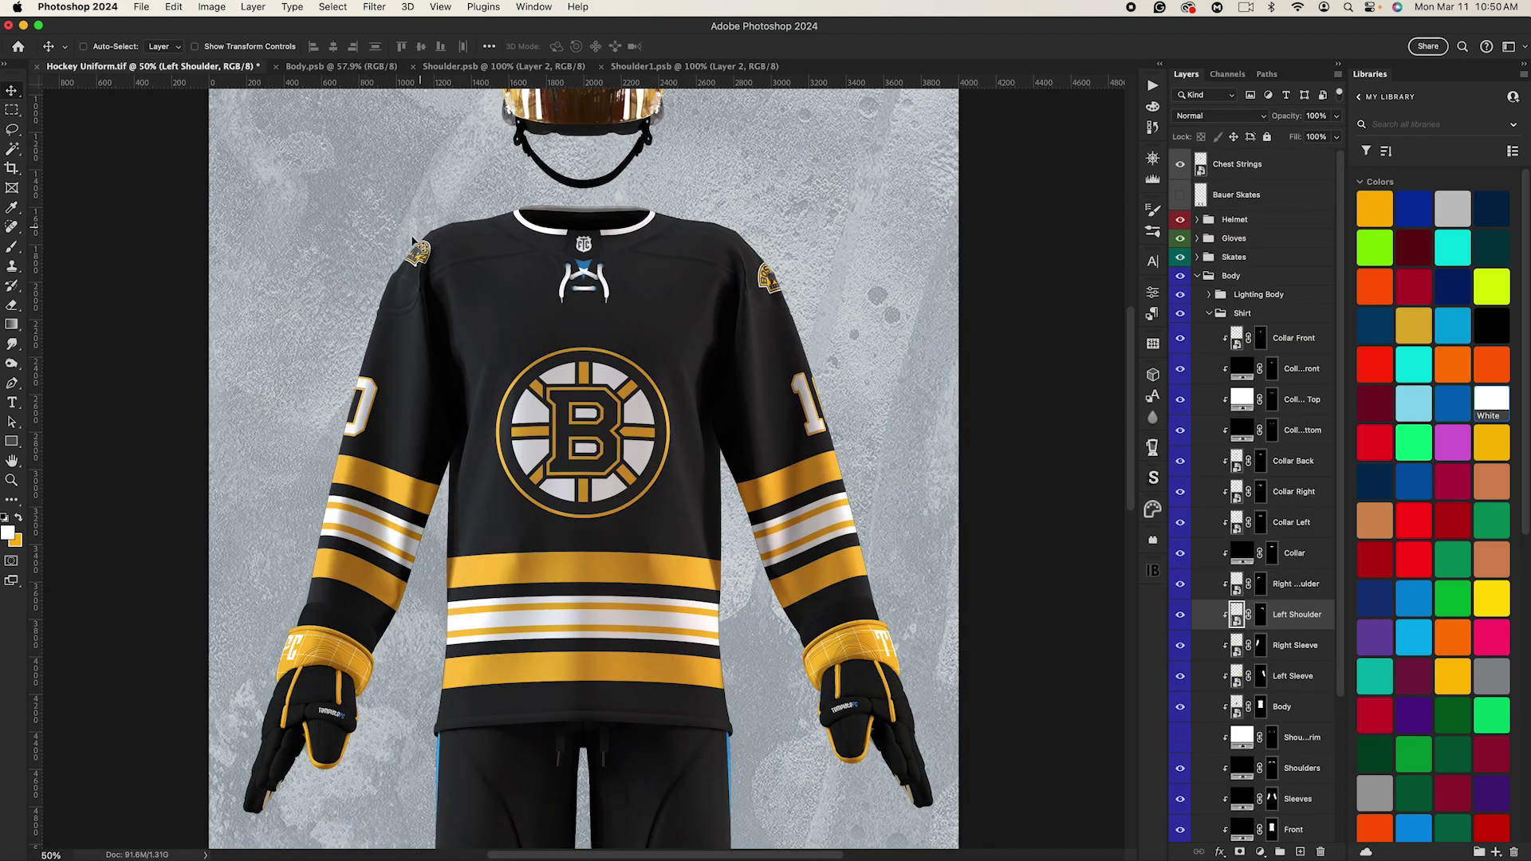
{"action": "left_click", "coordinate": [474, 66]}
{"action": "key", "text": "super+z"}
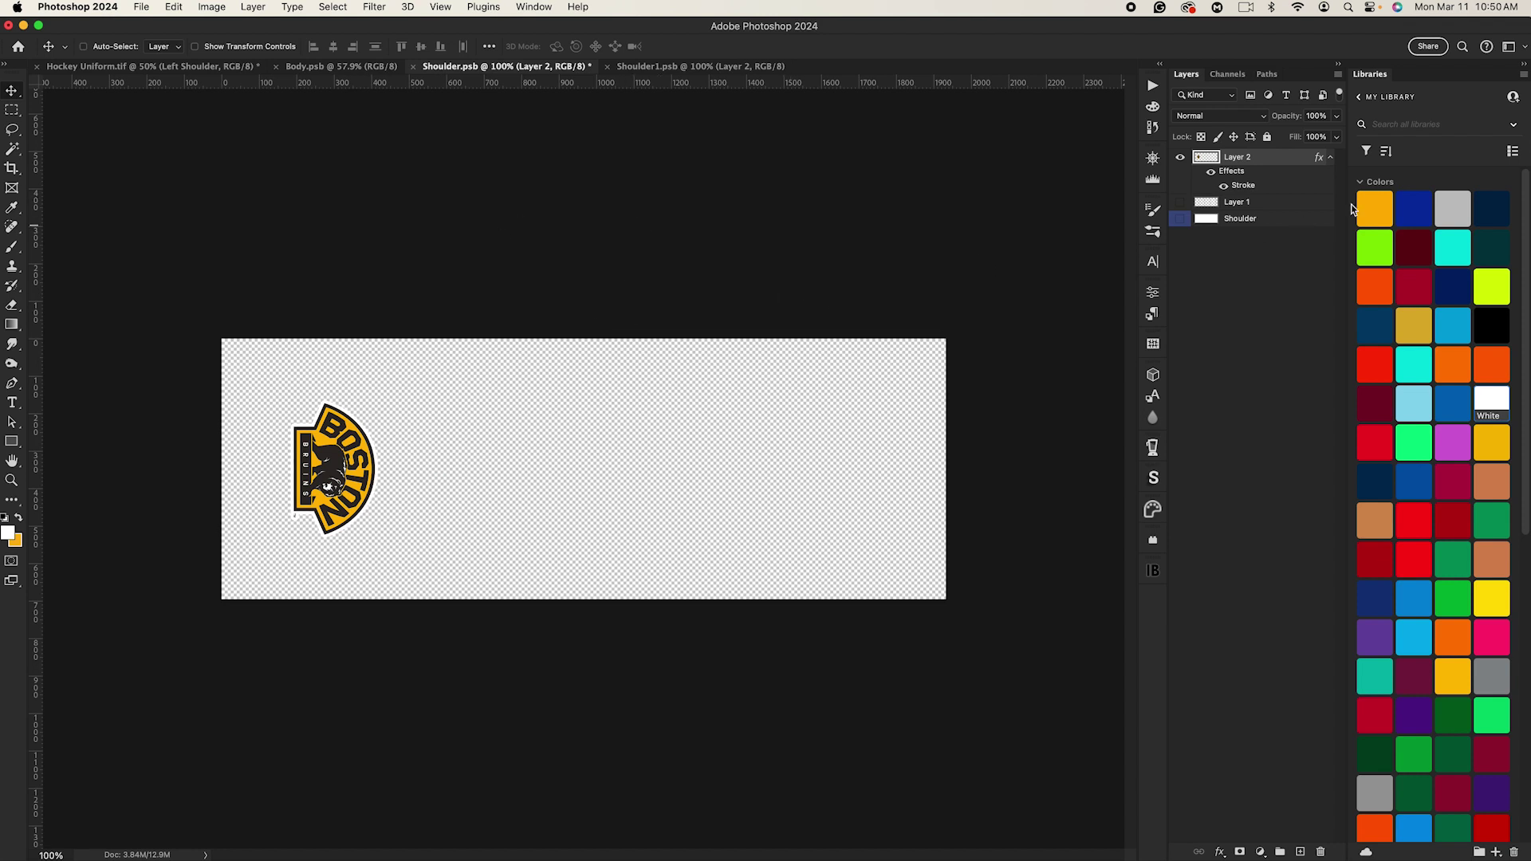
Step: Draw a yellow rectangle 145 px high across the full width of Shoulder.psb above Layer 1, flush with the canvas's lower edge
{"action": "left_click", "coordinate": [1271, 204]}
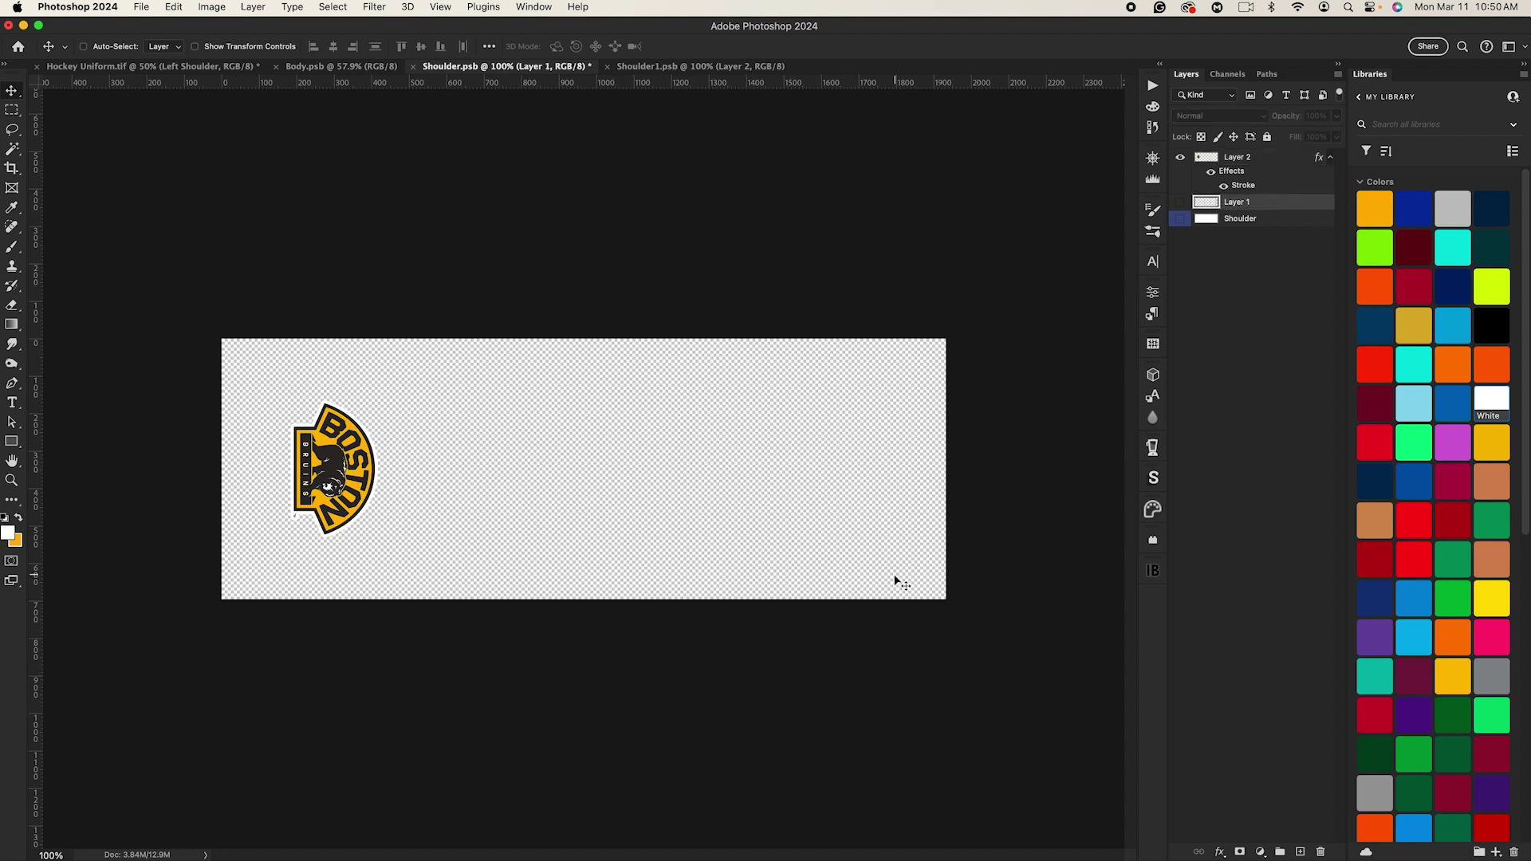
{"action": "left_click", "coordinate": [12, 442]}
{"action": "left_click_drag", "start_coordinate": [215, 604], "coordinate": [949, 545]}
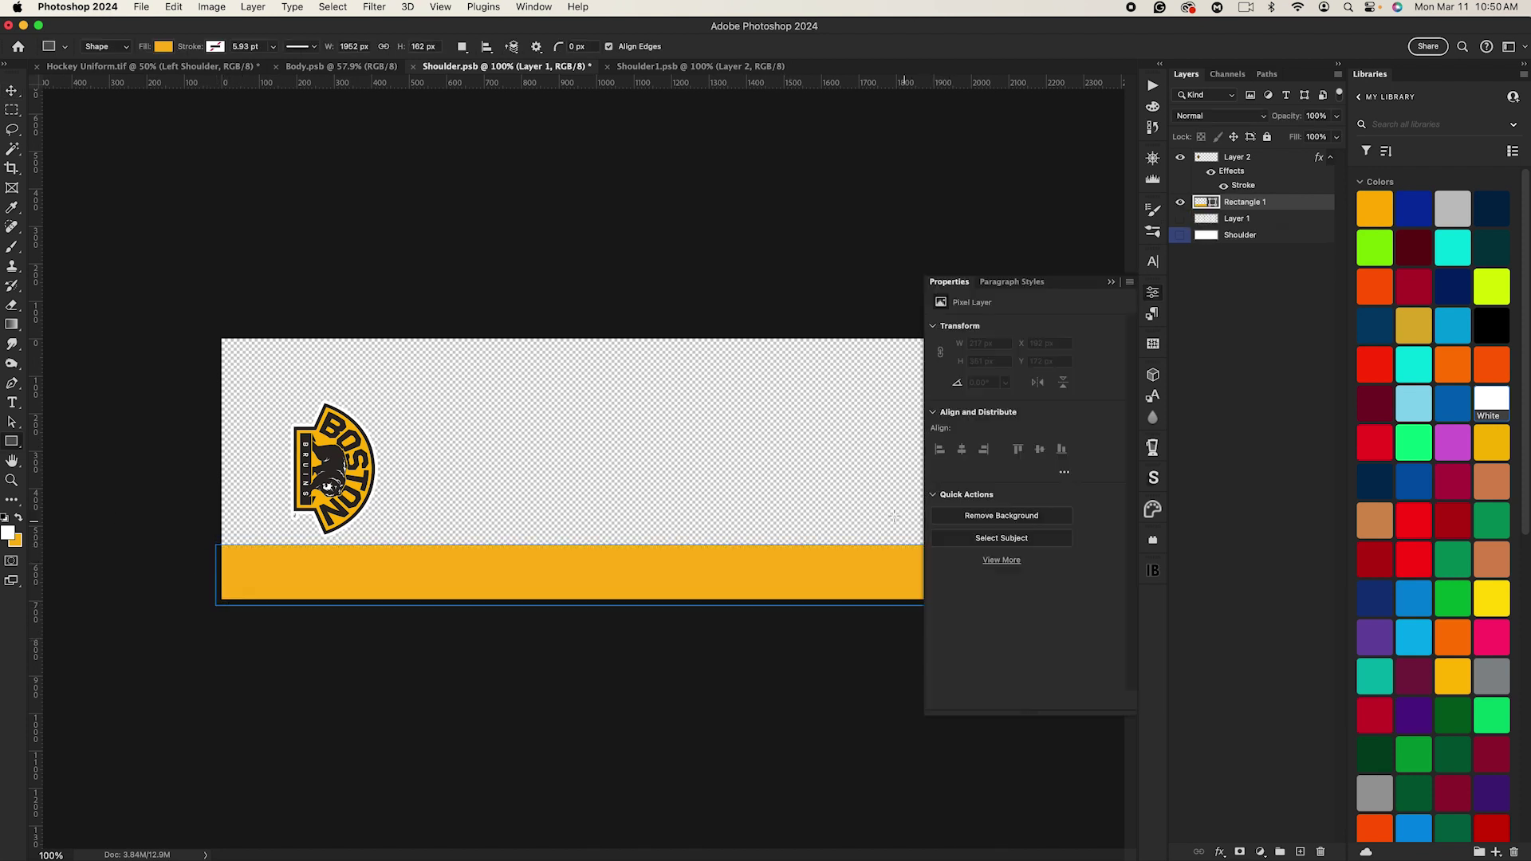
{"action": "left_click", "coordinate": [1111, 283]}
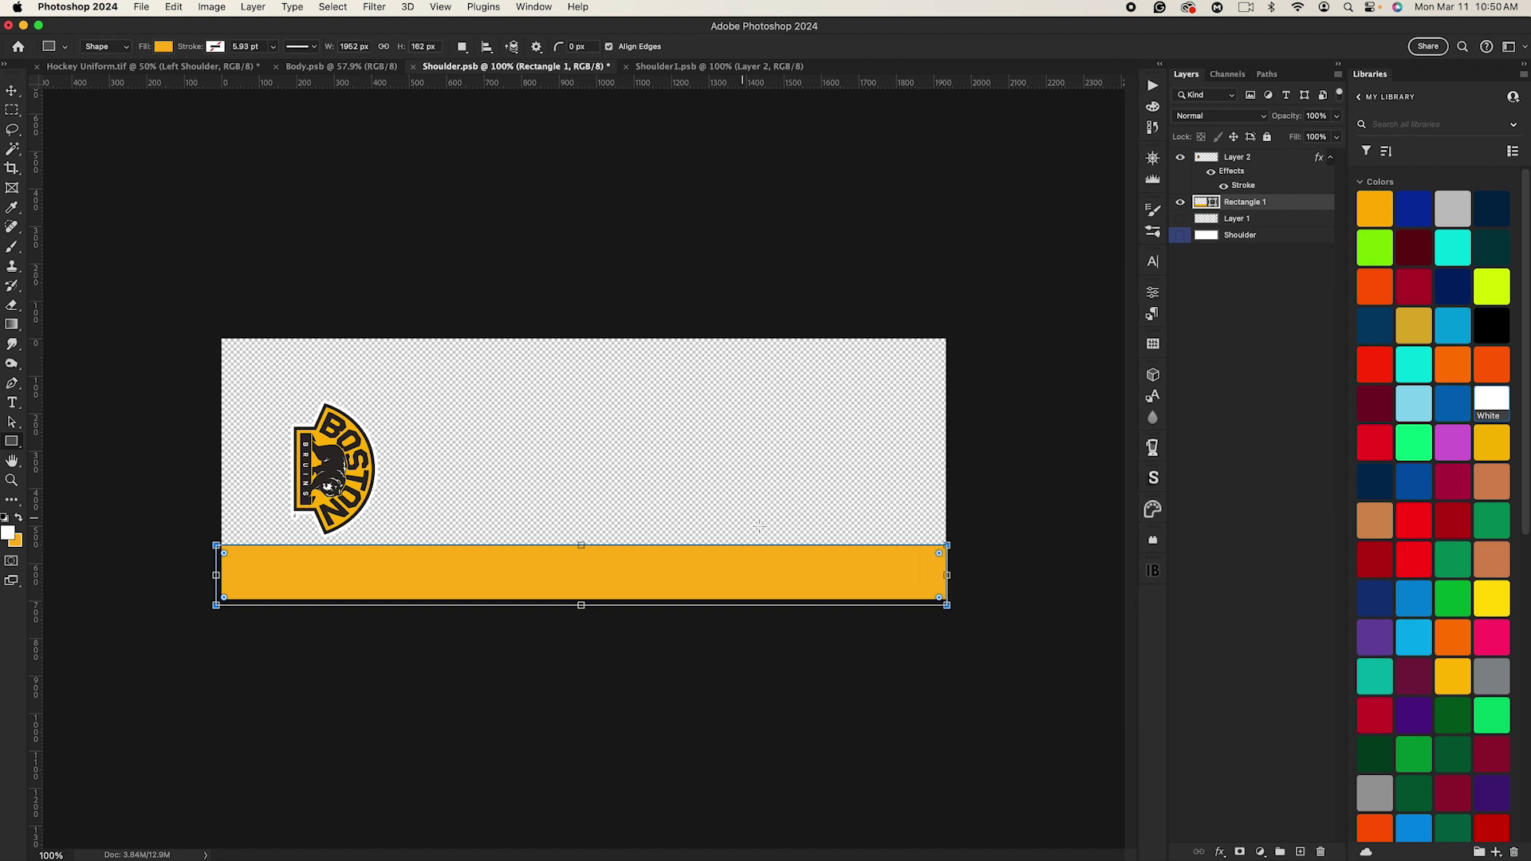
{"action": "left_click_drag", "start_coordinate": [583, 604], "coordinate": [583, 598]}
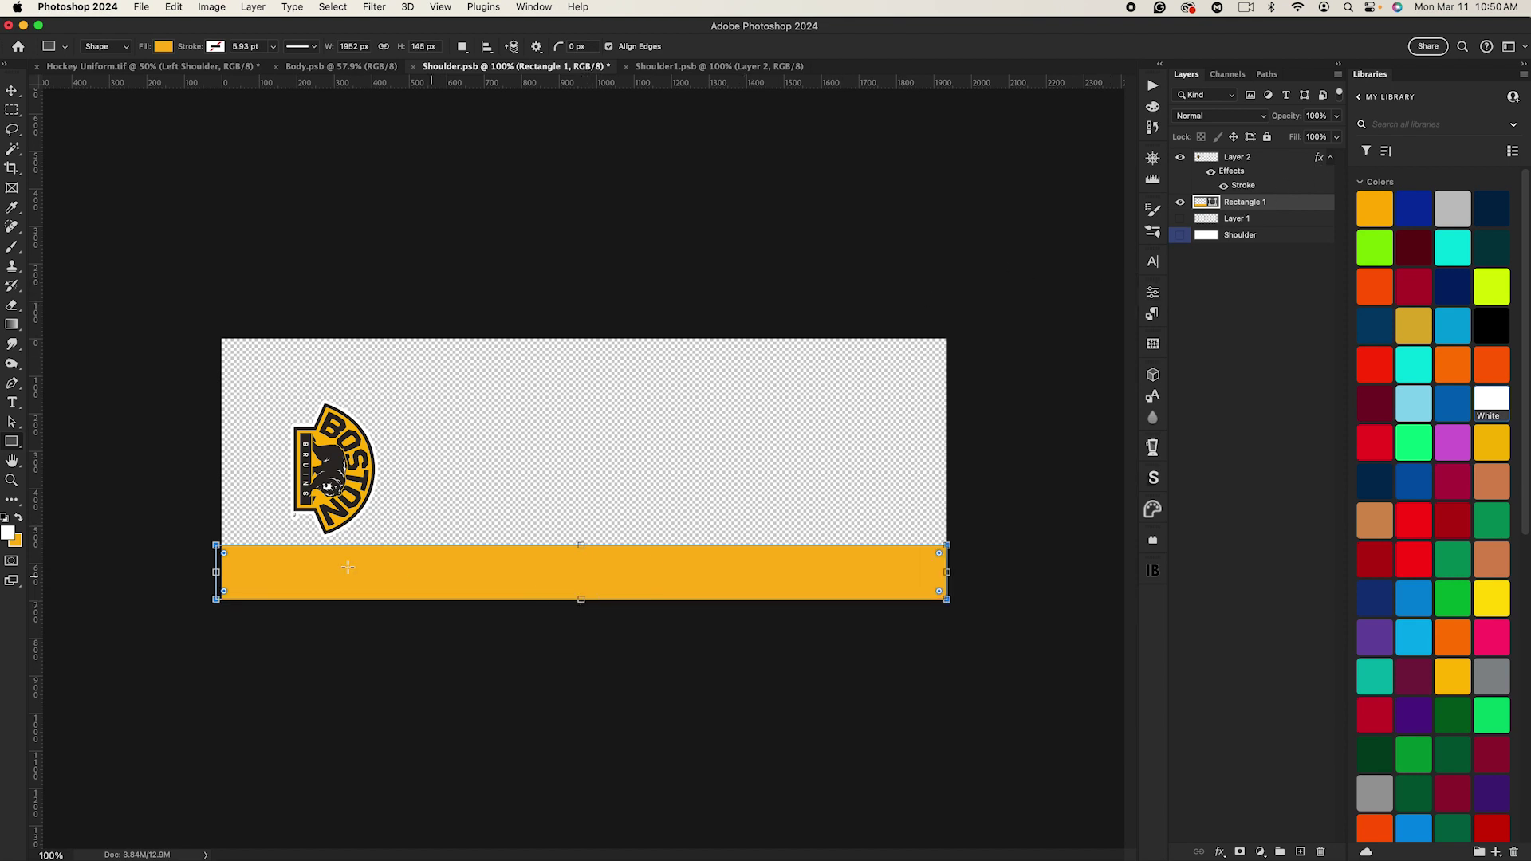
{"action": "left_click_drag", "start_coordinate": [216, 572], "coordinate": [222, 571]}
{"action": "left_click", "coordinate": [13, 91]}
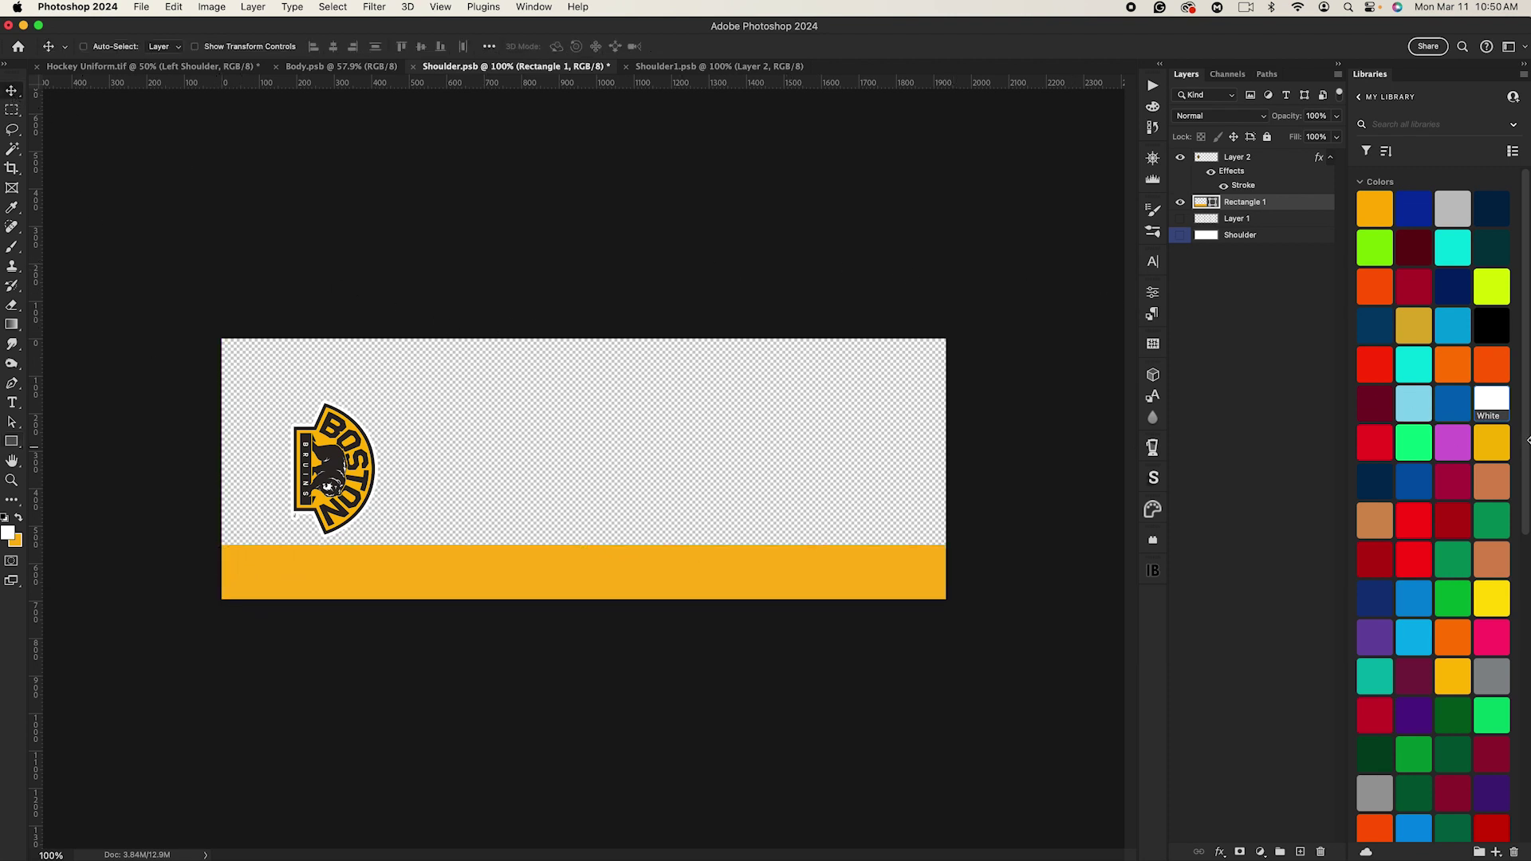
Step: Recolour the rectangle in Shoulder.psb white and place a duplicate along the canvas's upper edge
{"action": "left_click", "coordinate": [1493, 403]}
{"action": "key", "text": "super+j"}
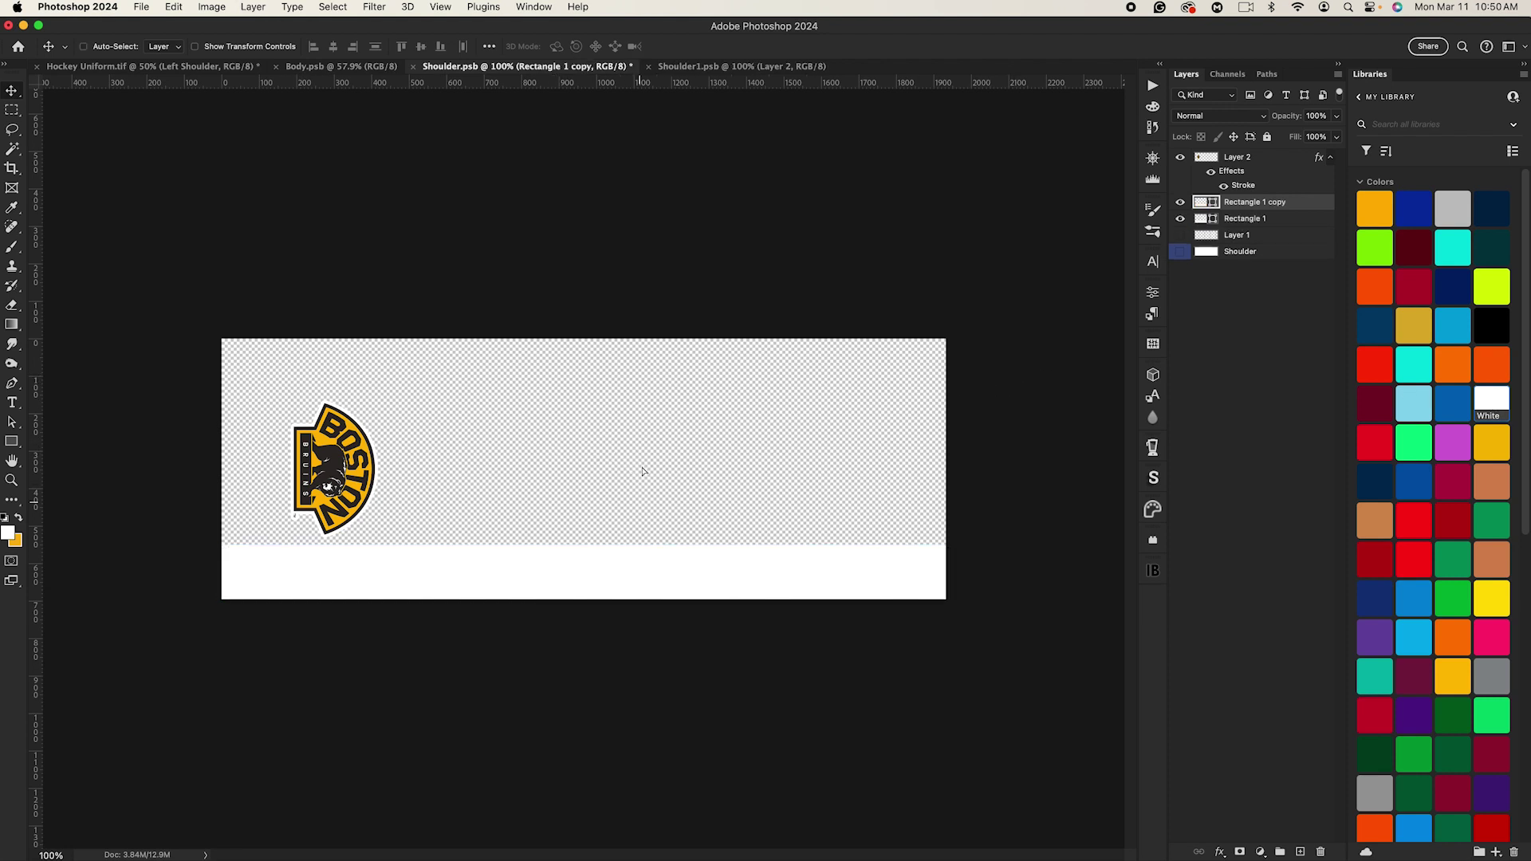
{"action": "left_click_drag", "start_coordinate": [643, 468], "coordinate": [636, 300]}
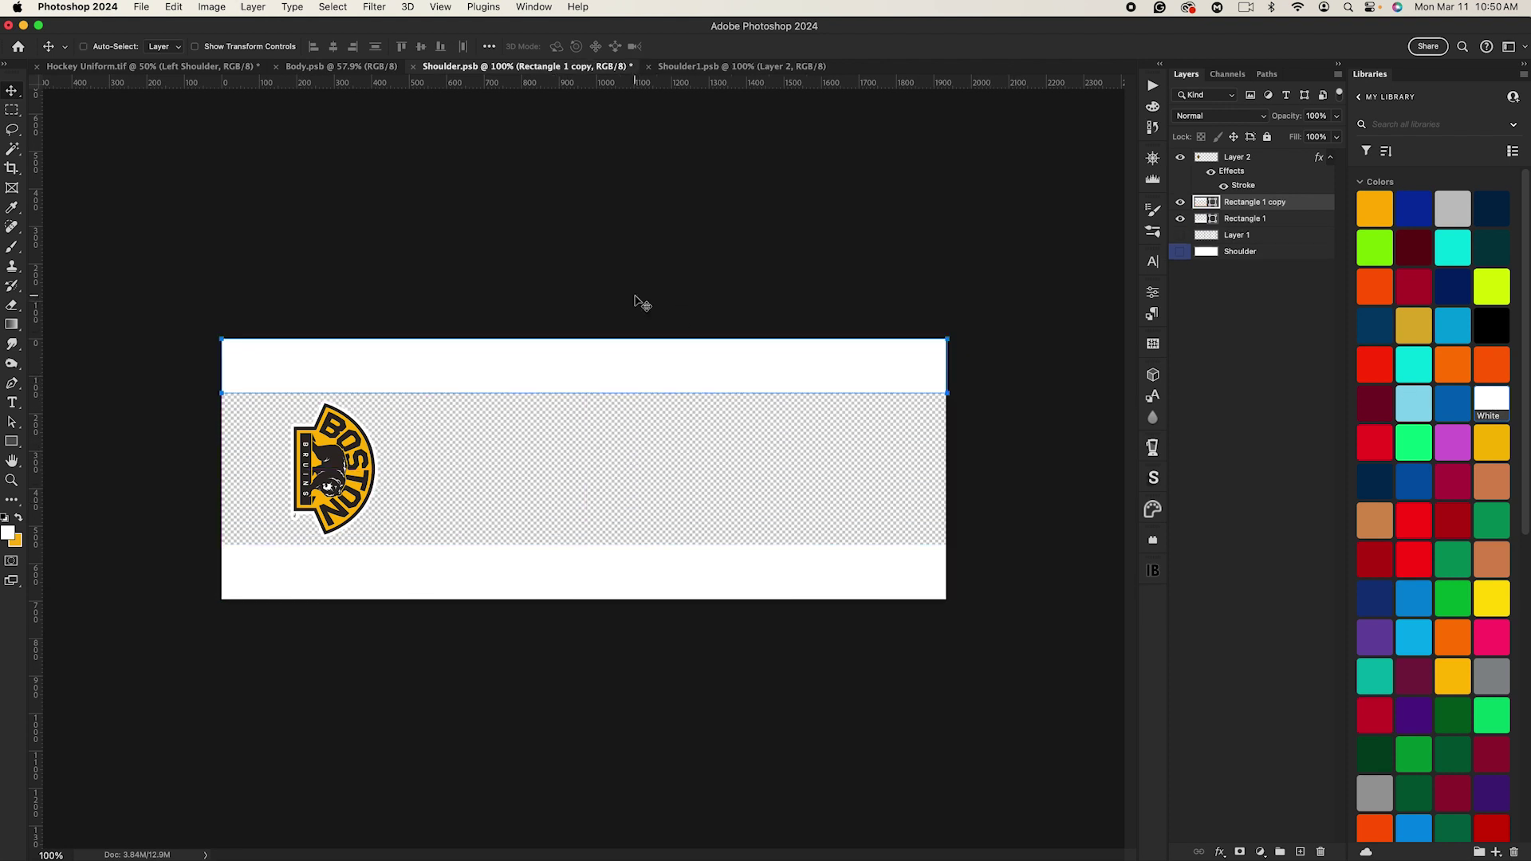
Step: Save Shoulder.psb with its two white bands and copy both bands in place into Shoulder1.psb, saving that file too
{"action": "left_click", "coordinate": [1258, 220], "text": "super"}
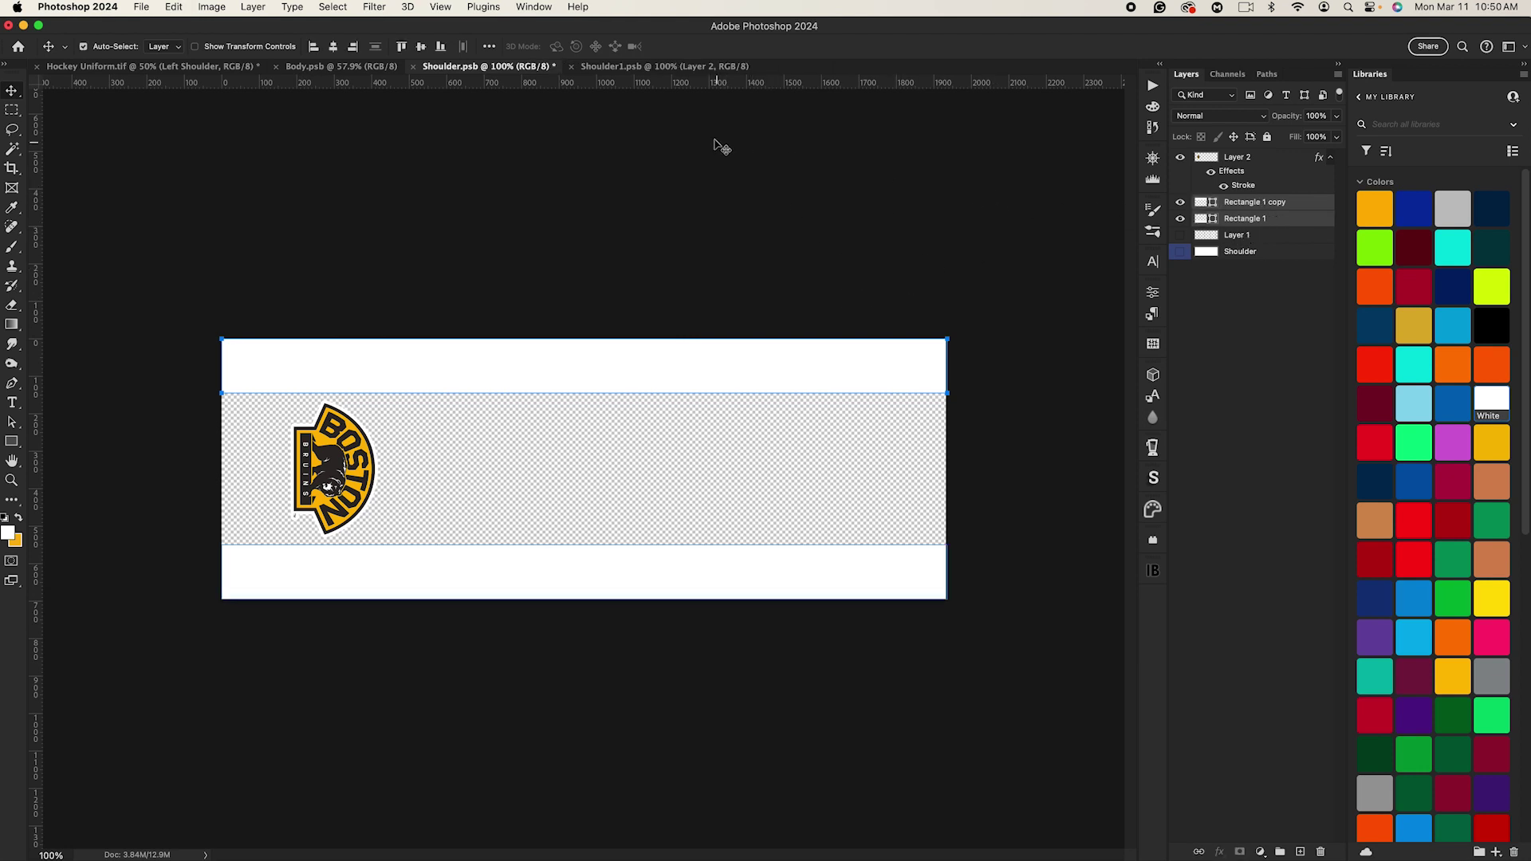
{"action": "key", "text": "super+s"}
{"action": "left_click", "coordinate": [694, 69]}
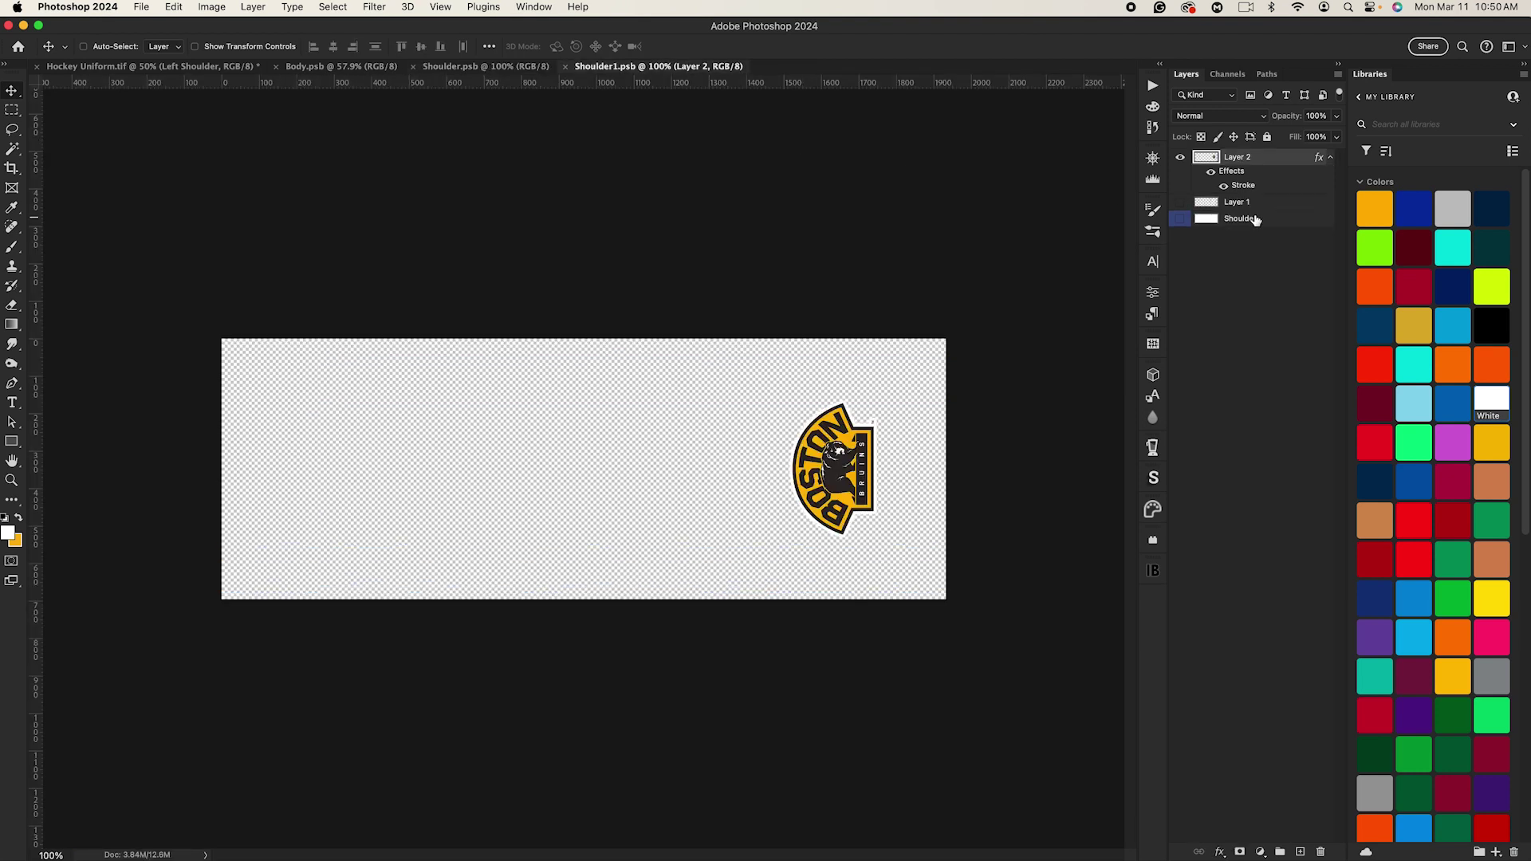
{"action": "key", "text": "super+v"}
{"action": "key", "text": "super+z"}
{"action": "left_click", "coordinate": [471, 66]}
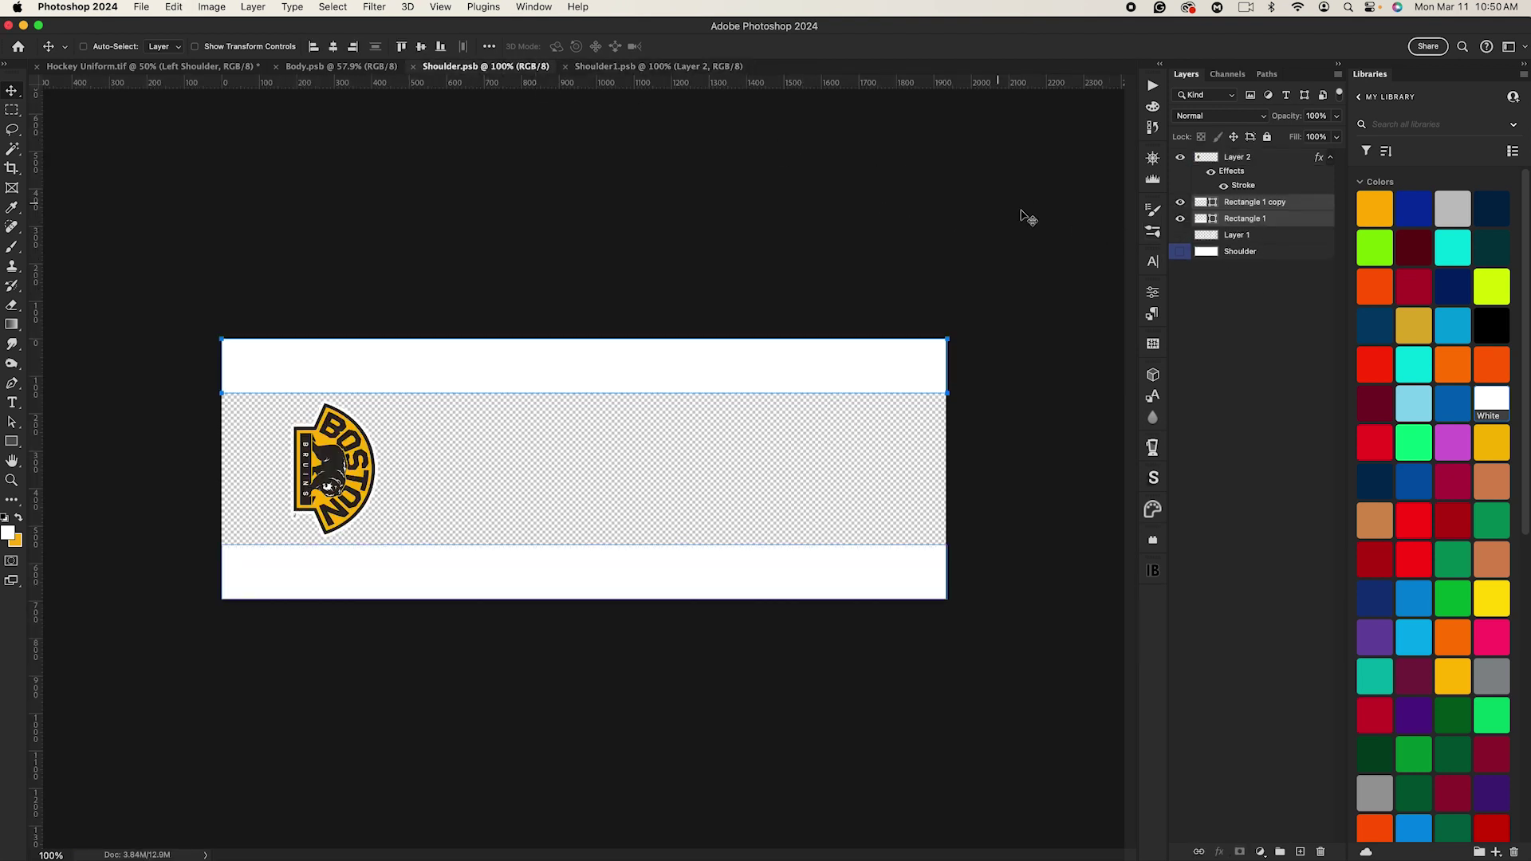
{"action": "left_click", "coordinate": [1243, 225]}
{"action": "left_click", "coordinate": [688, 69]}
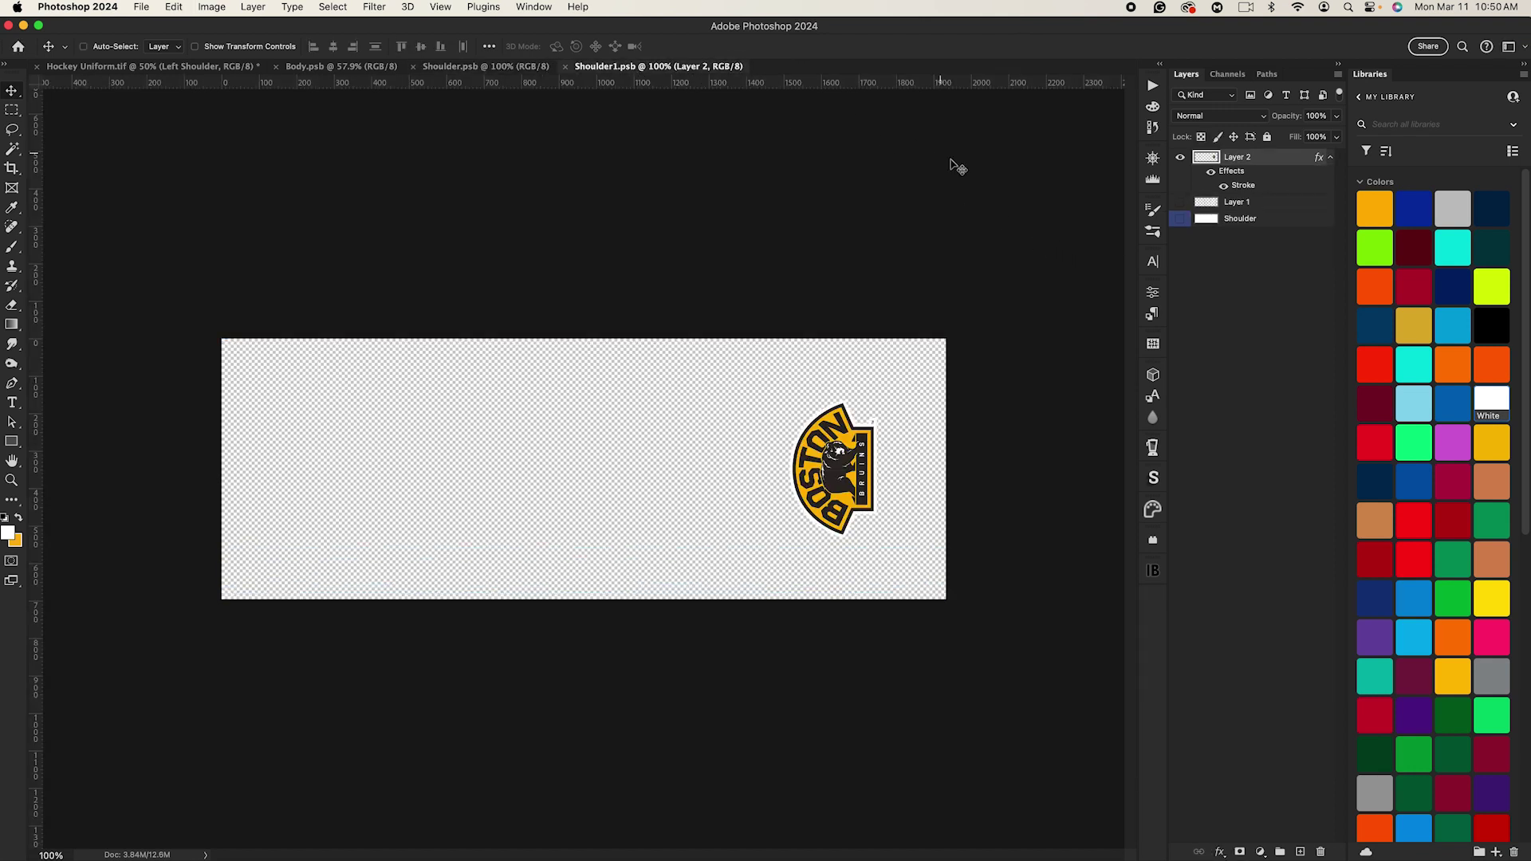
{"action": "key", "text": "super+v"}
{"action": "key", "text": "super+s"}
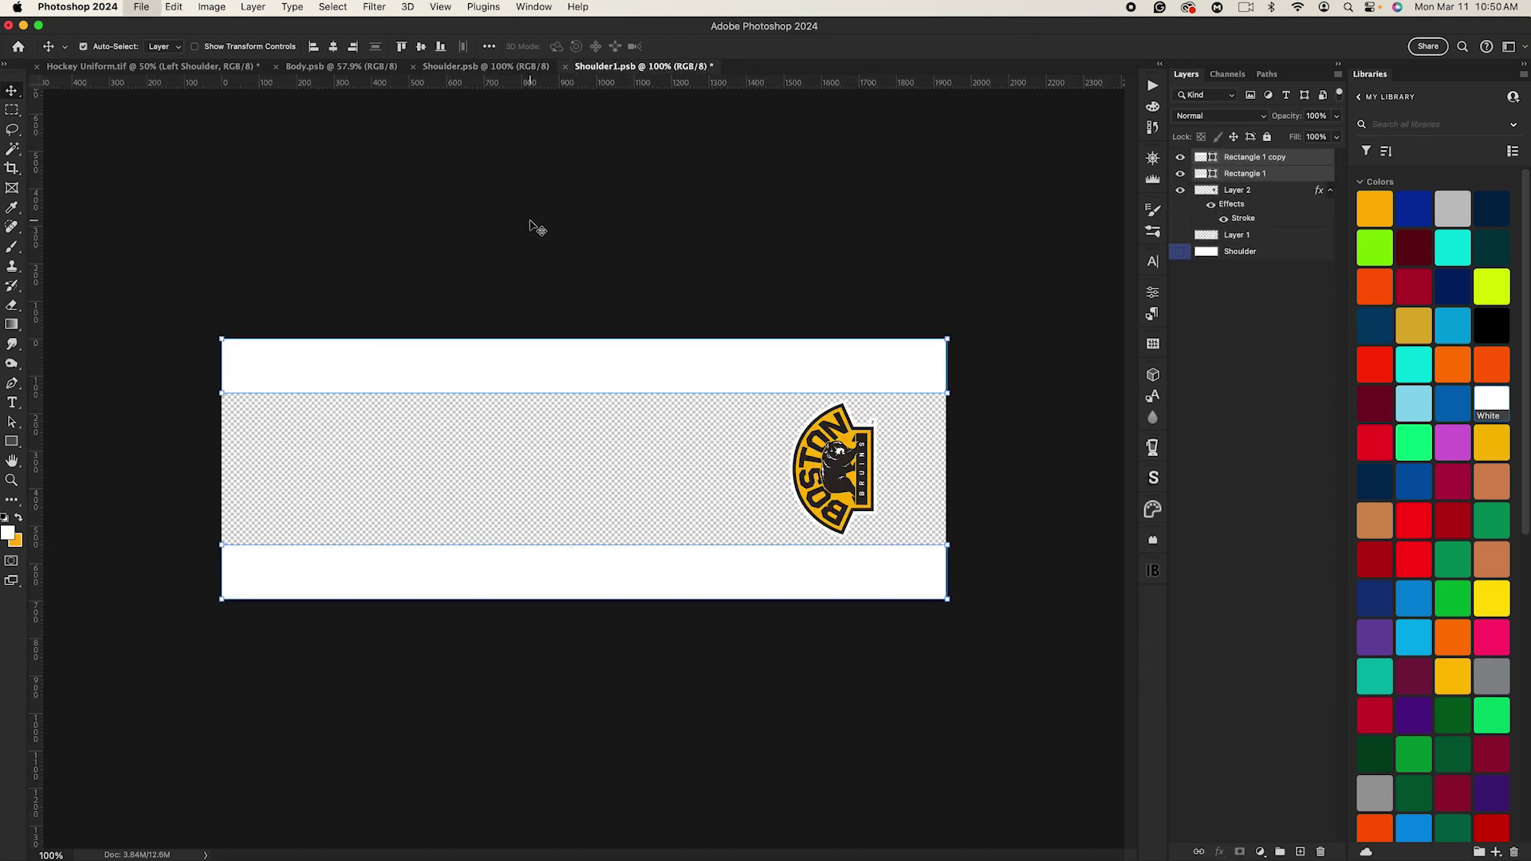
Step: In the Hockey Uniform mock-up, recolour the shirt's Shoulders layer with the Bruins yellow library swatch
{"action": "left_click", "coordinate": [92, 68]}
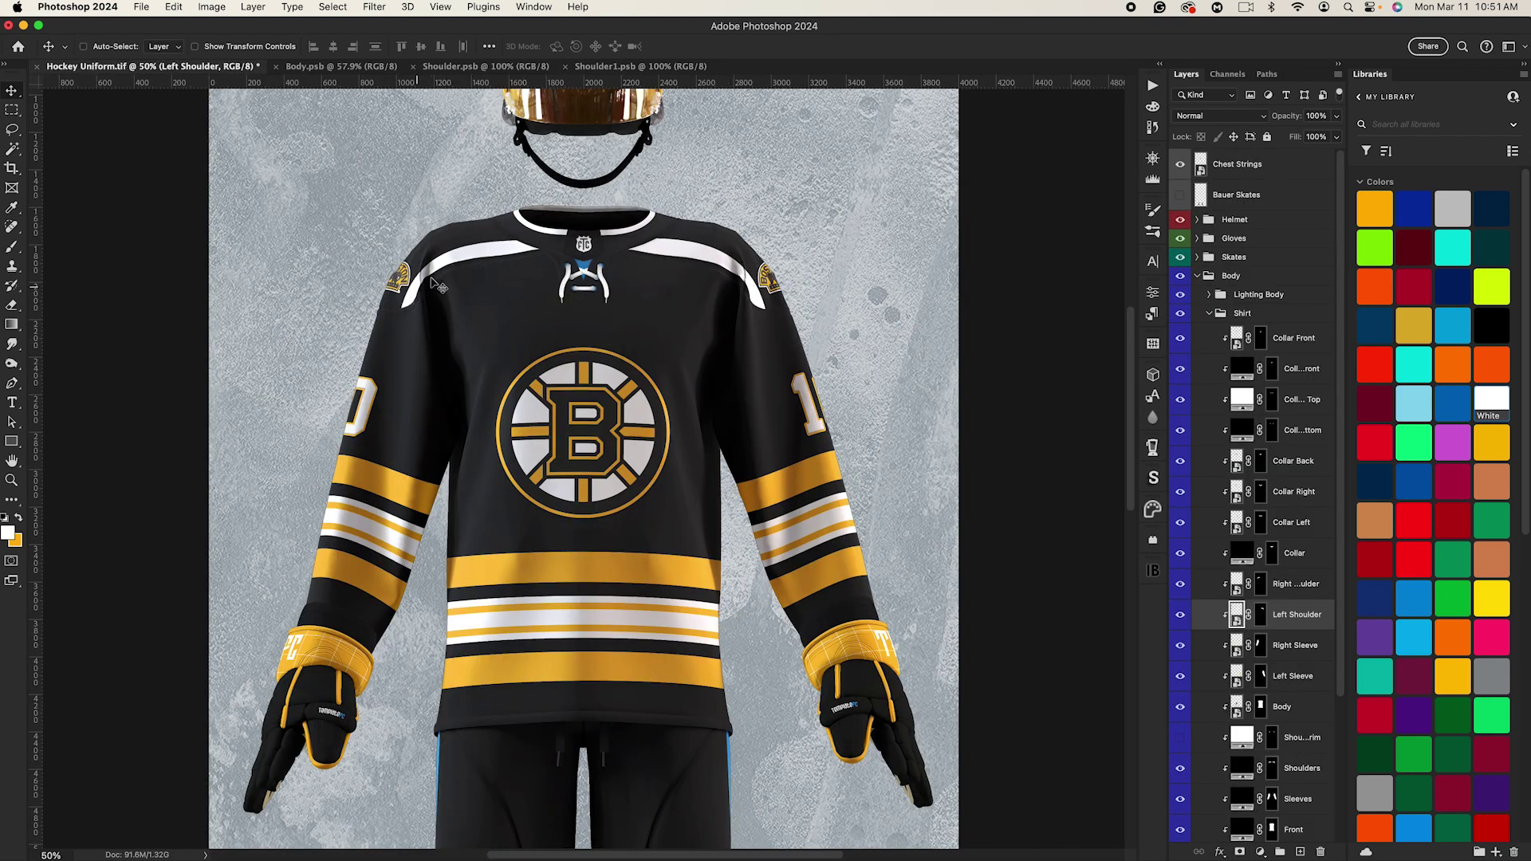
{"action": "key", "text": "super"}
{"action": "key", "text": "super+minus"}
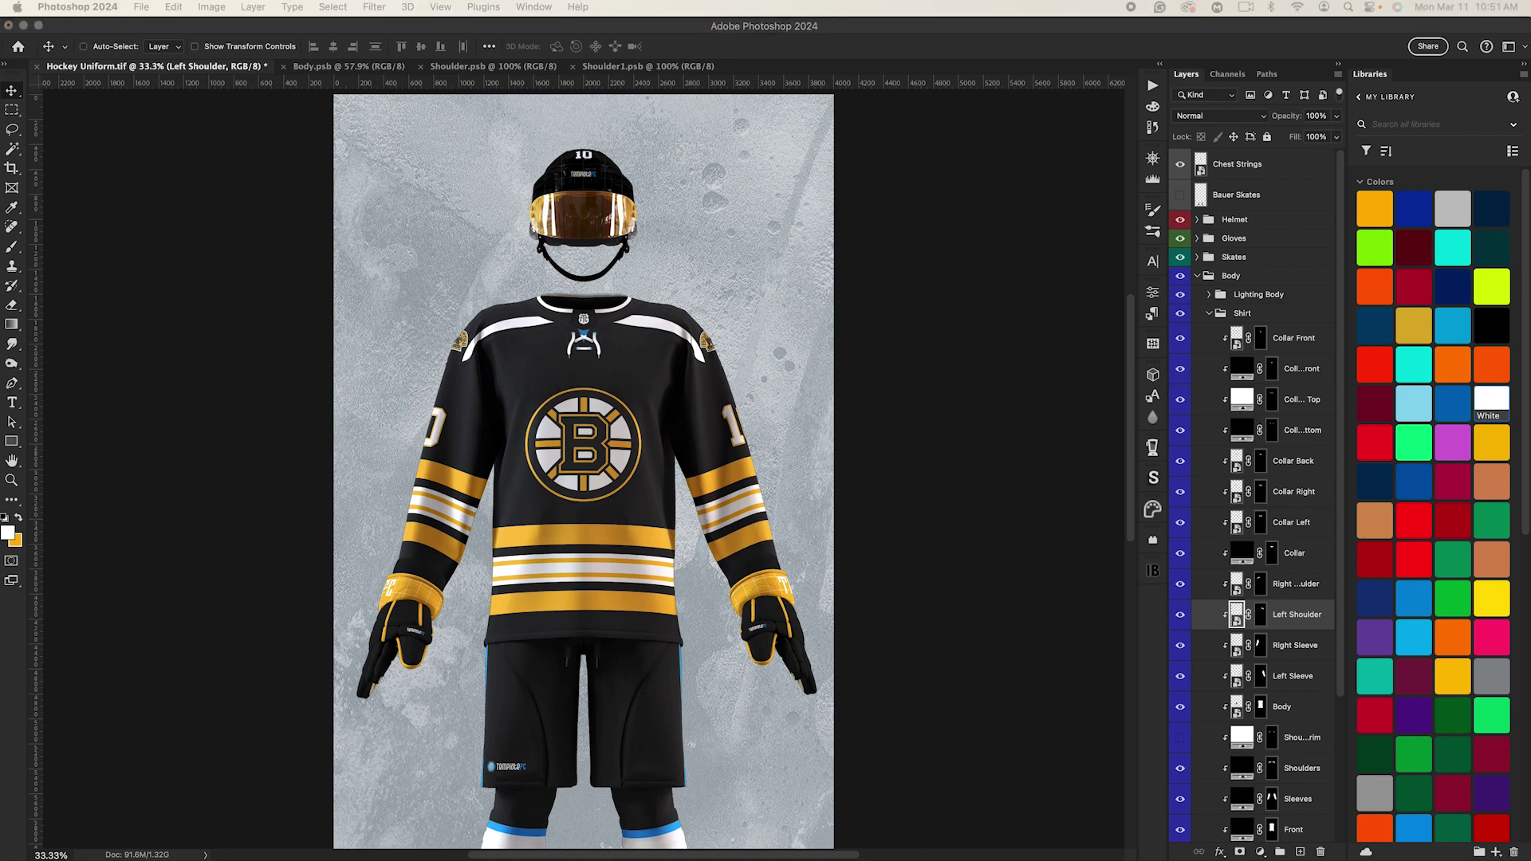
{"action": "left_click", "coordinate": [955, 89]}
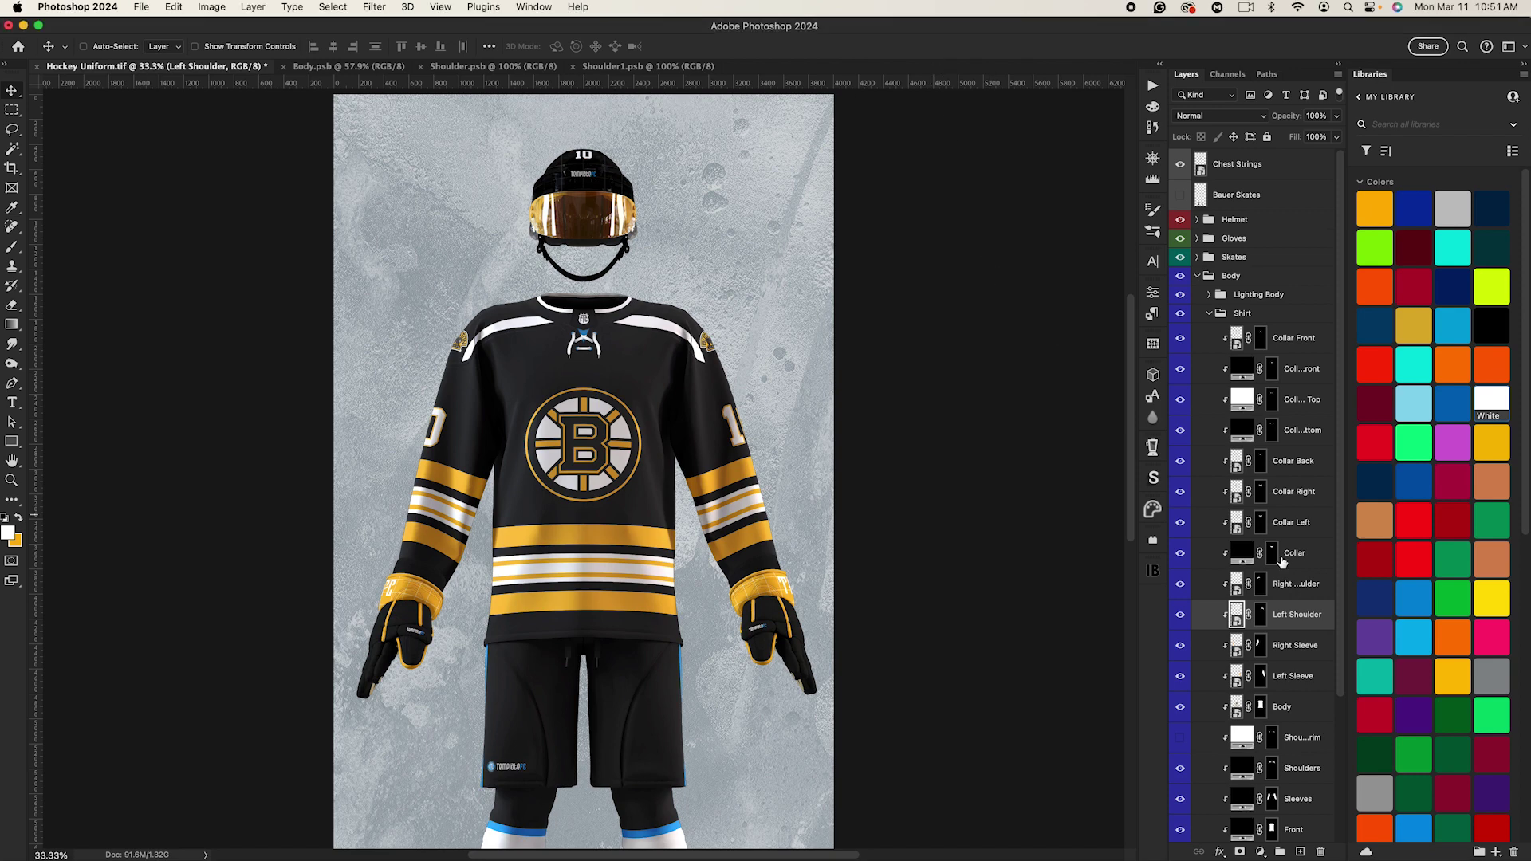
{"action": "scroll", "coordinate": [1258, 582], "scroll_direction": "down", "scroll_amount": 2}
{"action": "left_click", "coordinate": [1247, 723]}
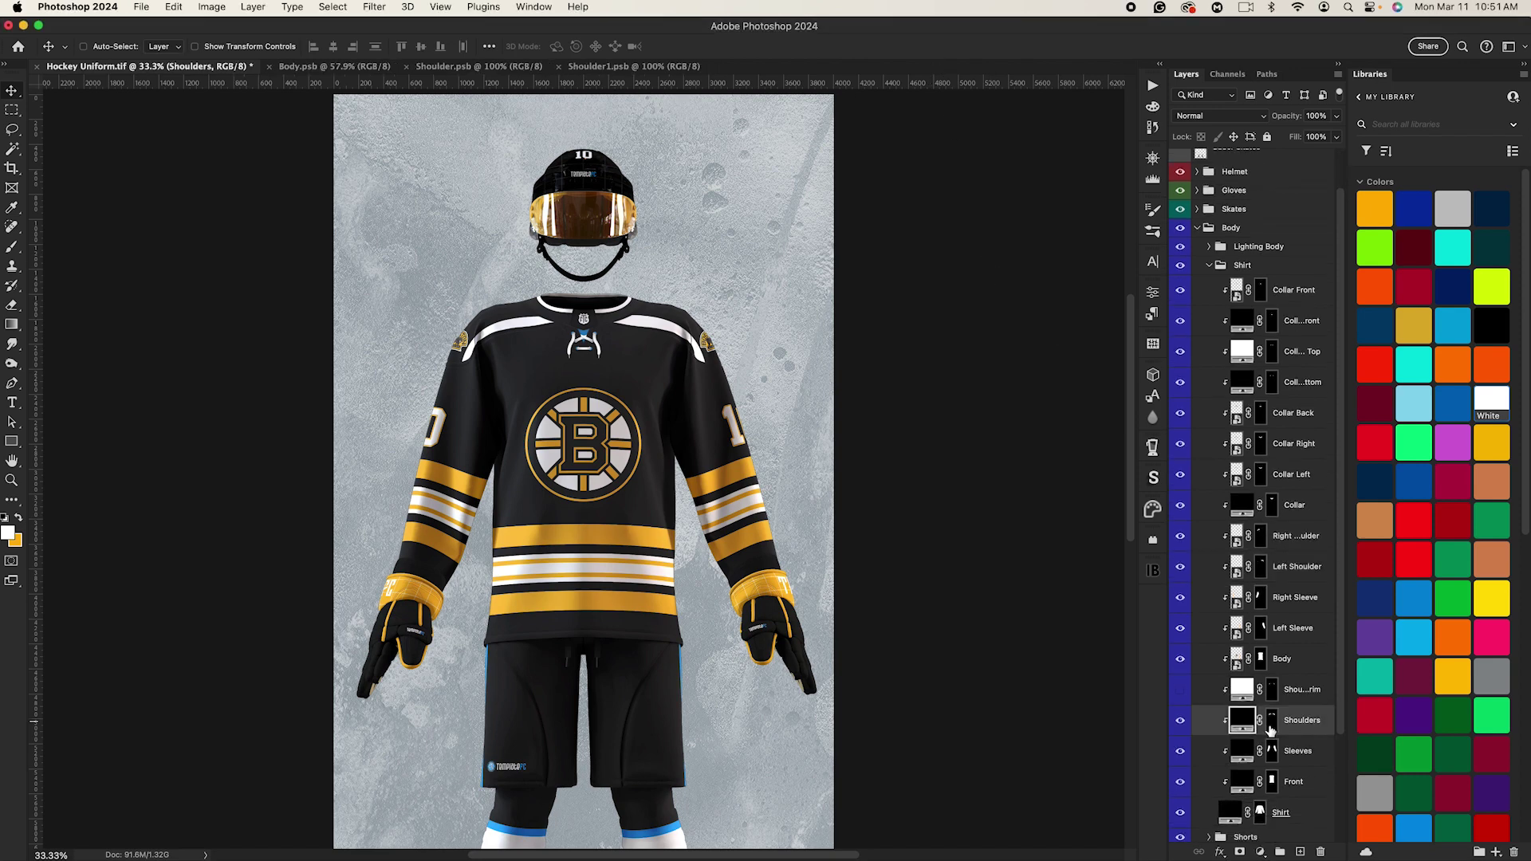
{"action": "left_click", "coordinate": [1375, 204]}
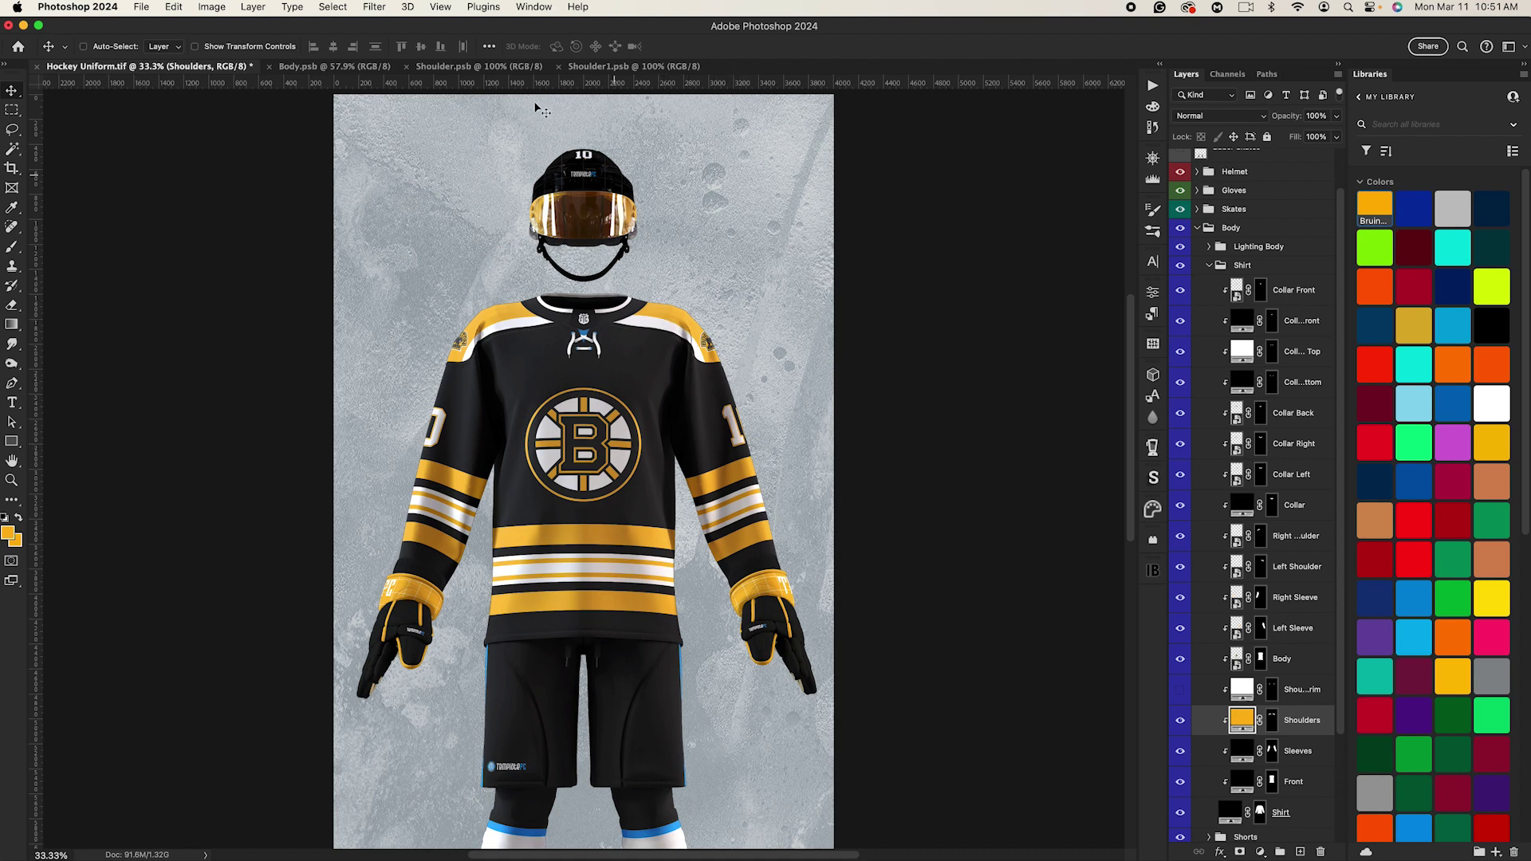
Step: Duplicate the lower white band in Shoulder.psb, colour the copy Bruins yellow, shrink its height to a narrow centred stripe and update the mock-up
{"action": "left_click", "coordinate": [459, 69]}
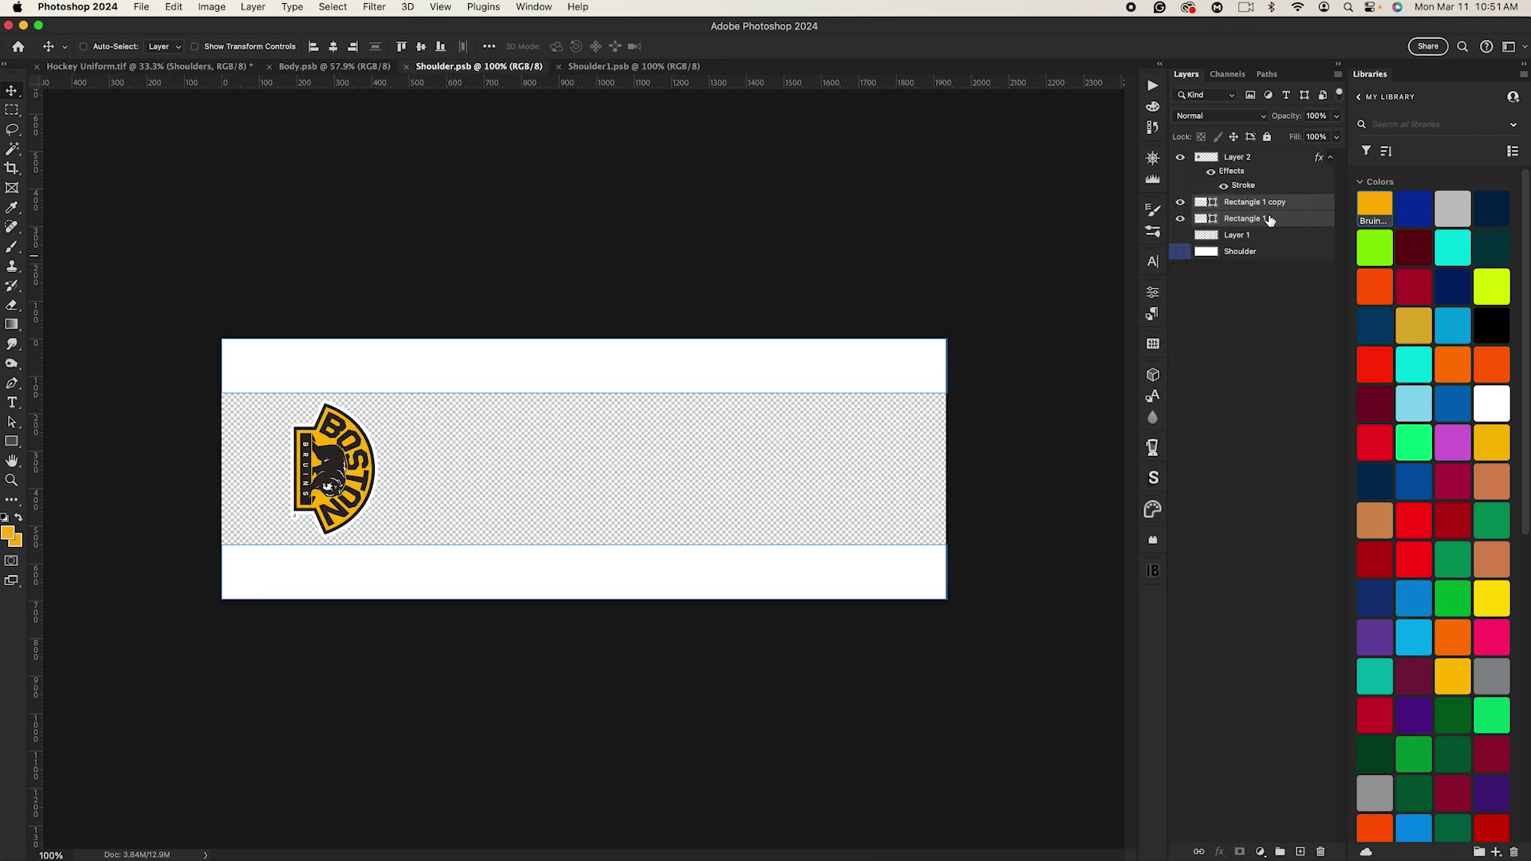
{"action": "left_click", "coordinate": [1181, 219]}
{"action": "left_click", "coordinate": [1232, 221]}
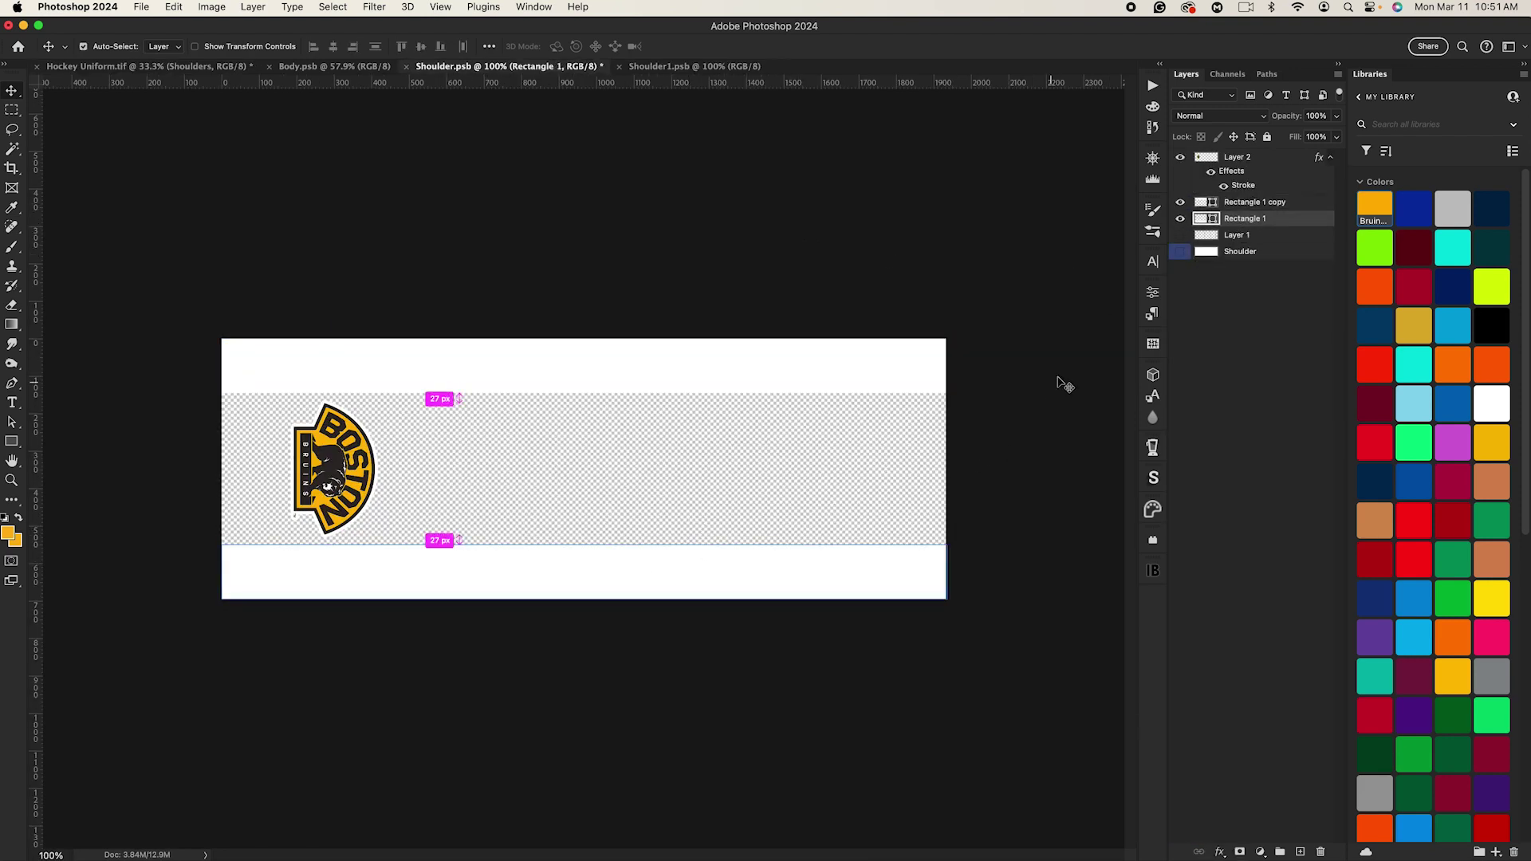
{"action": "key", "text": "super+j"}
{"action": "left_click", "coordinate": [1371, 215]}
{"action": "key", "text": "super+t"}
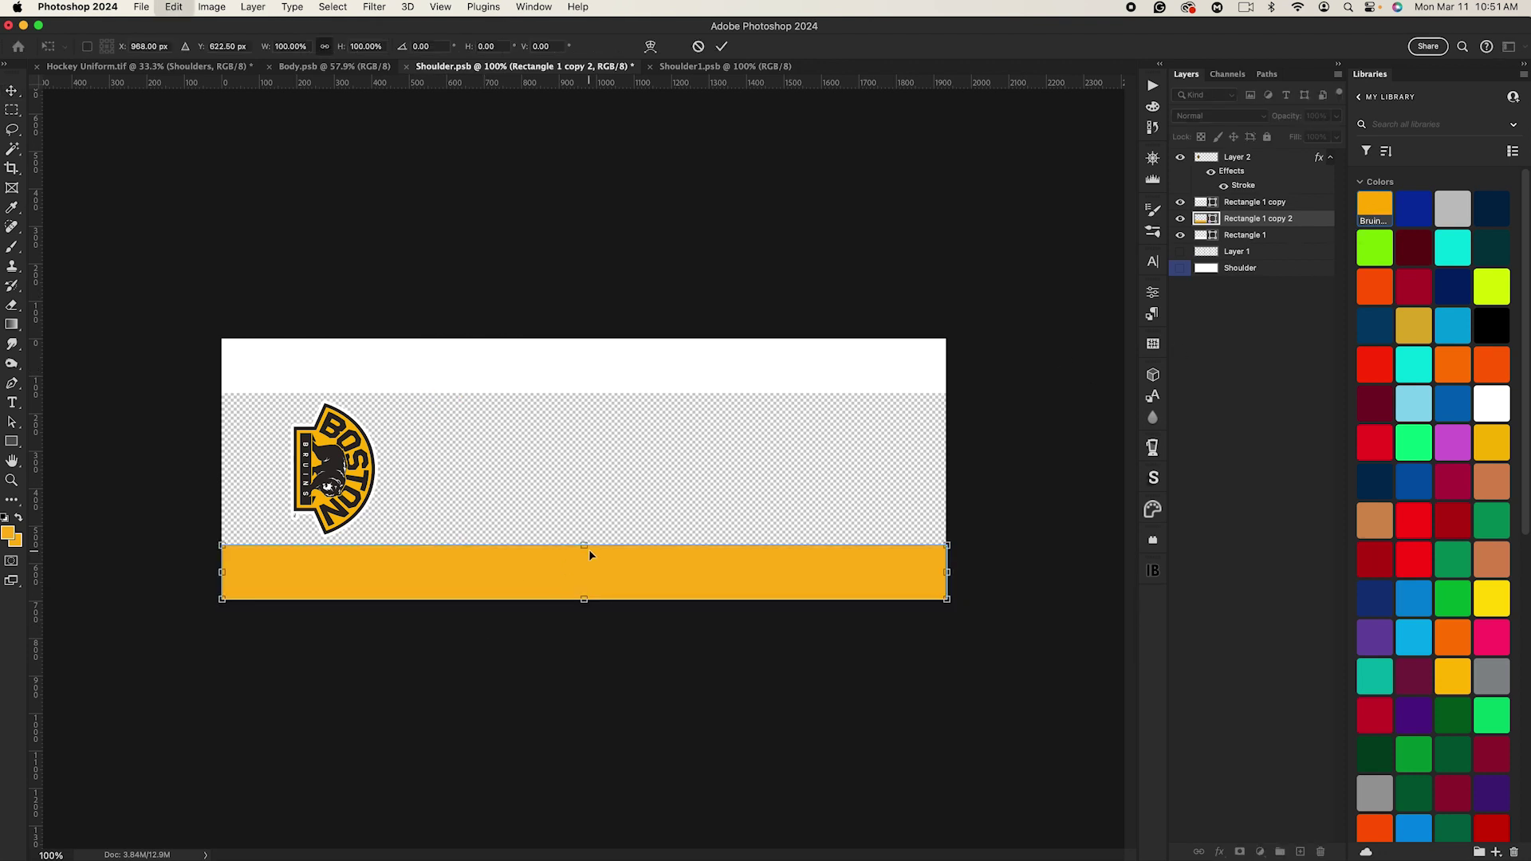
{"action": "left_click_drag", "start_coordinate": [584, 546], "coordinate": [584, 568]}
{"action": "key", "text": "Return"}
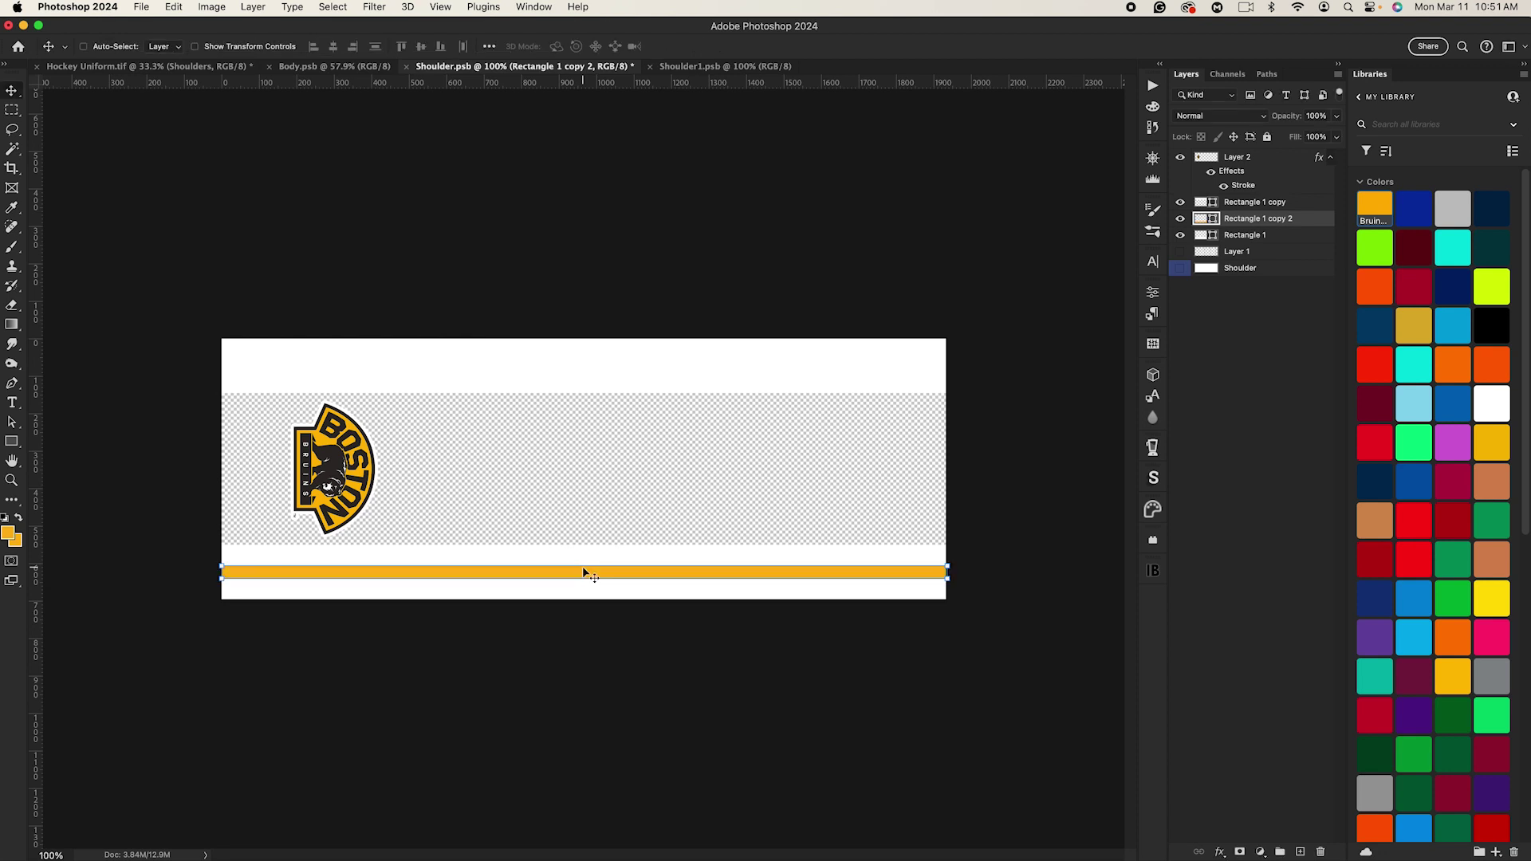
{"action": "left_click", "coordinate": [163, 67]}
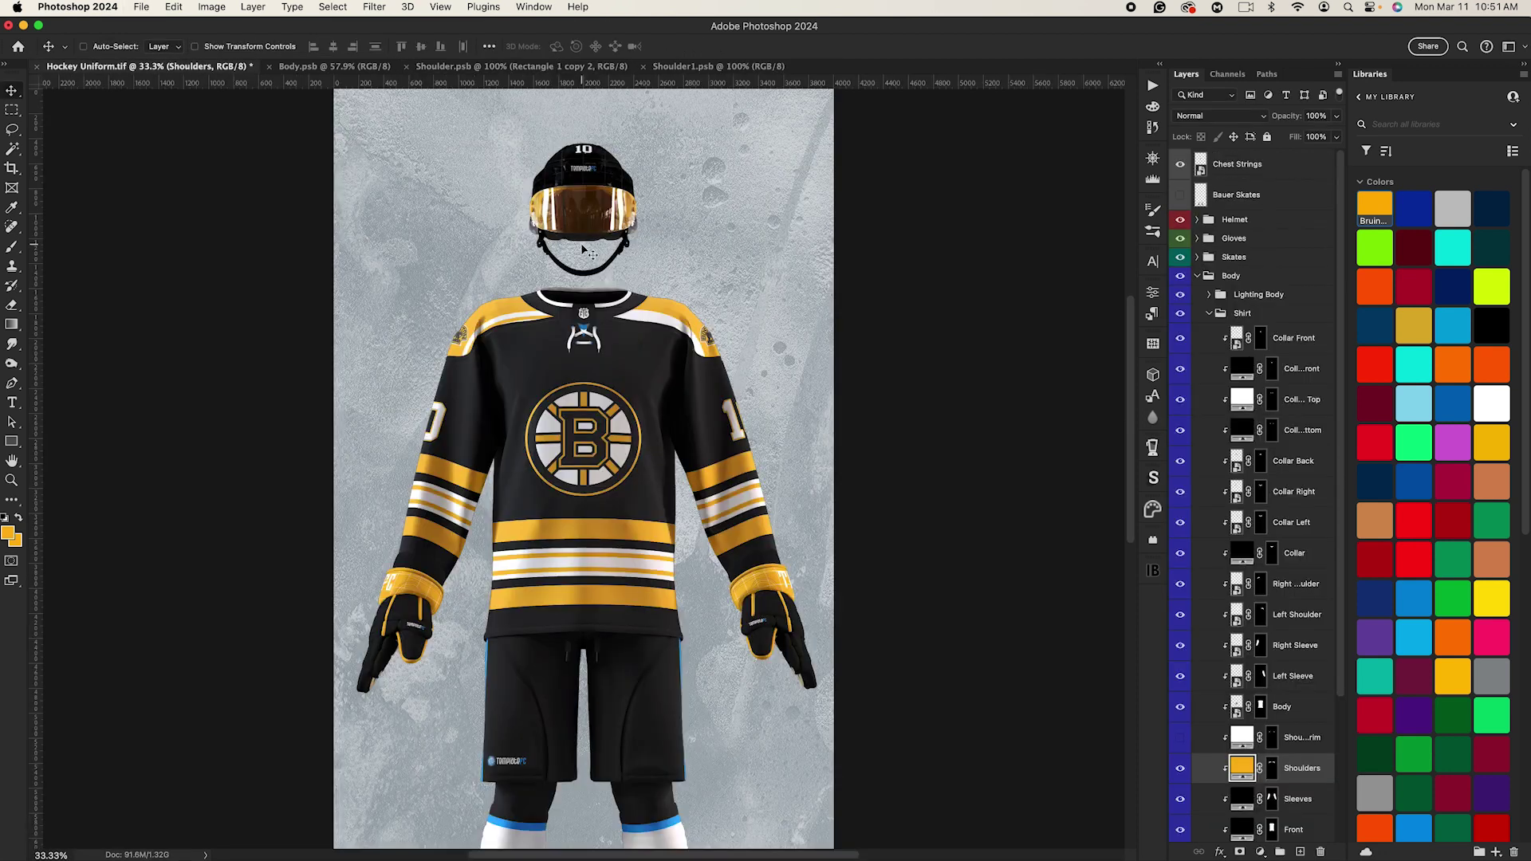
Step: Move the yellow stripe in Shoulder.psb toward the white band's inner edge, reduce it to about half its height and save
{"action": "left_click", "coordinate": [522, 67]}
{"action": "key", "text": "super+equal"}
{"action": "key", "text": "super+equal"}
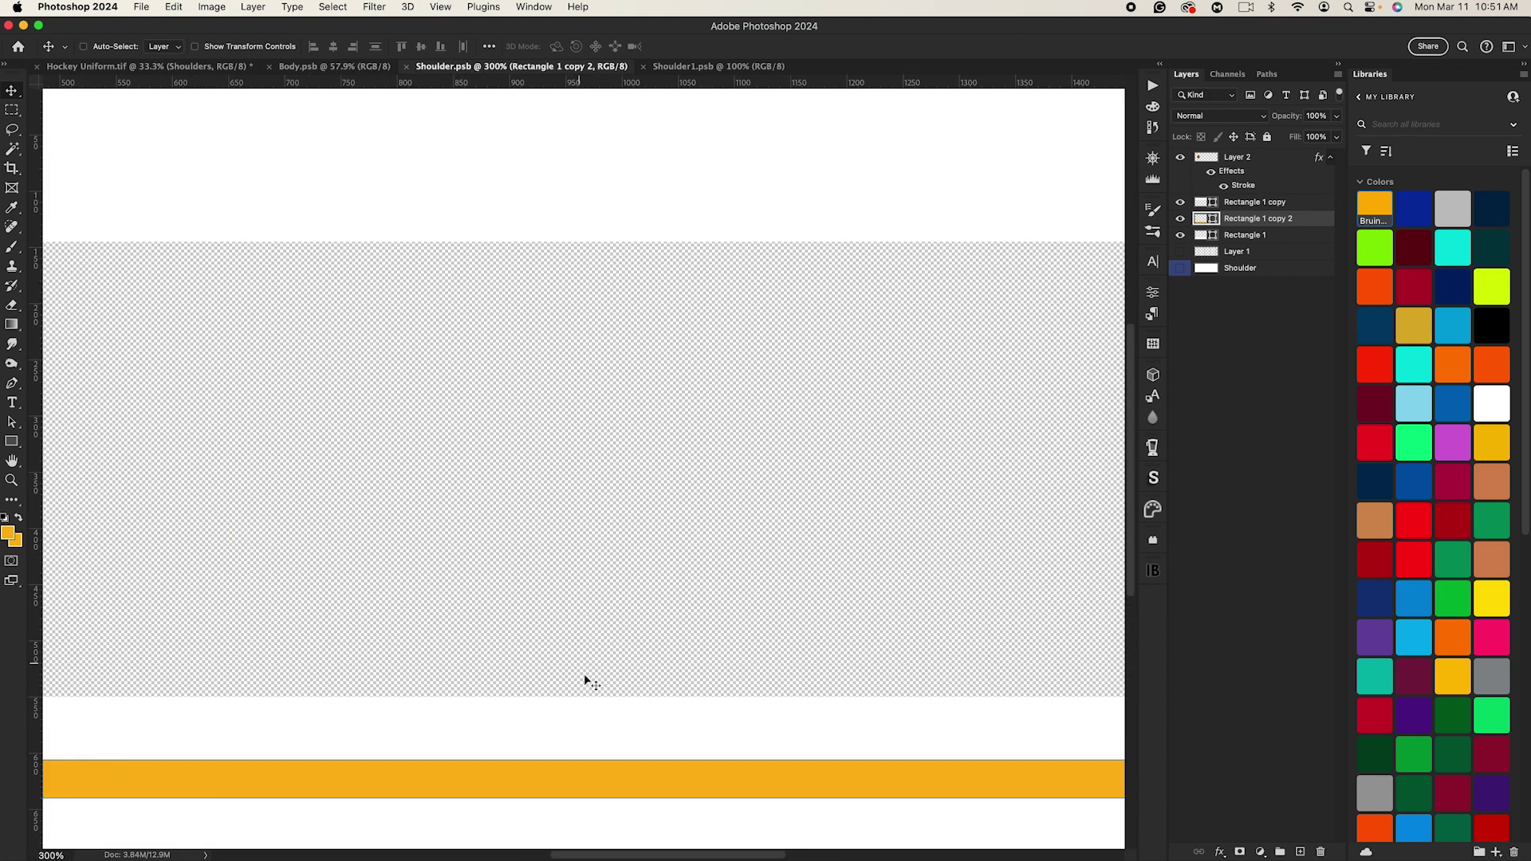
{"action": "mouse_move", "coordinate": [623, 722]}
{"action": "left_mouse_down"}
{"action": "mouse_move", "coordinate": [626, 682]}
{"action": "mouse_move", "coordinate": [629, 695]}
{"action": "left_mouse_up"}
{"action": "key", "text": "super+t"}
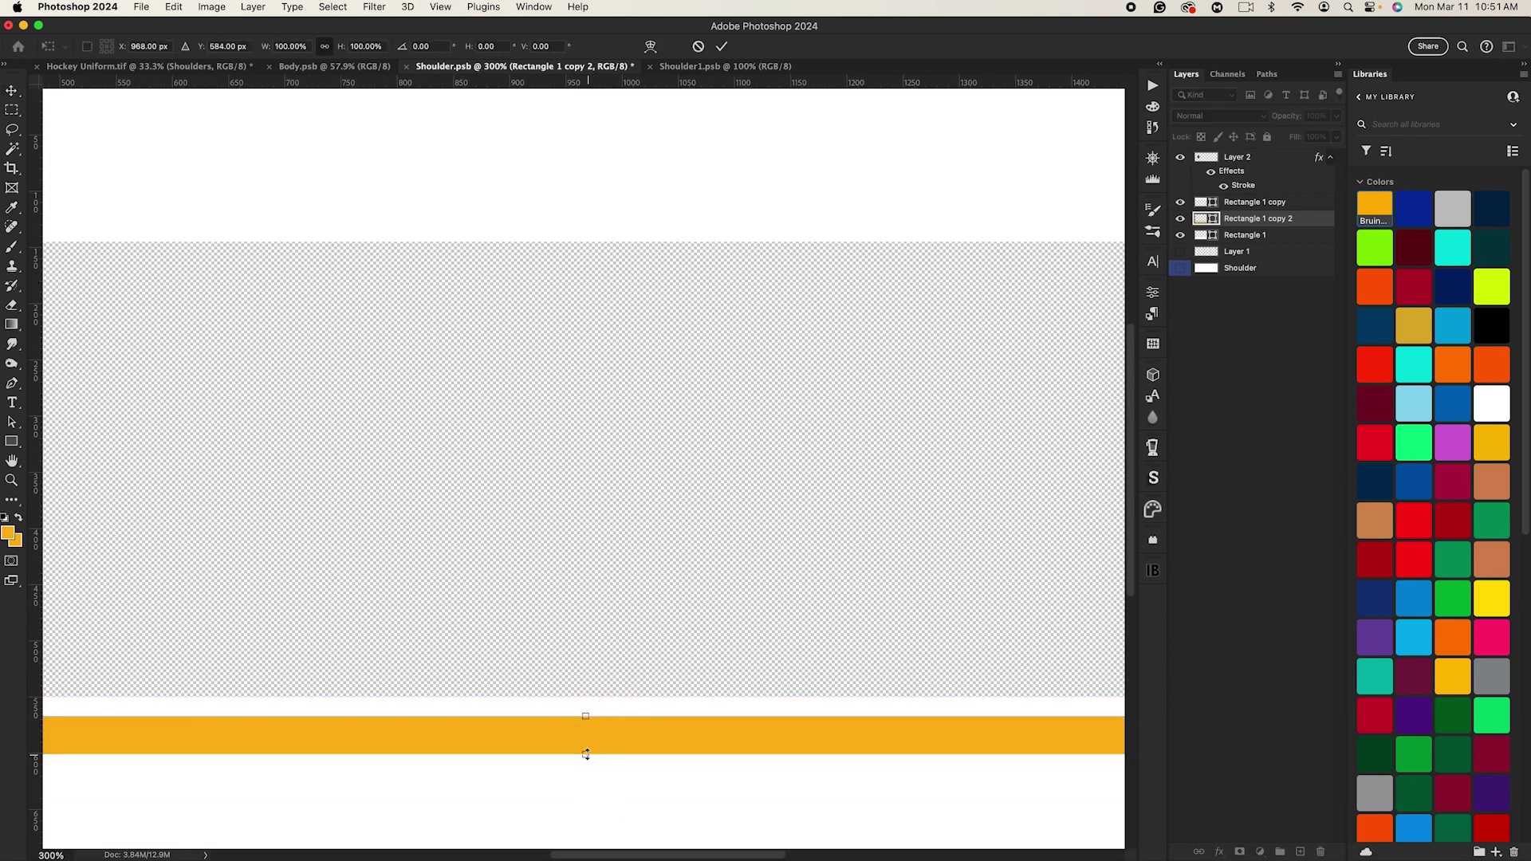
{"action": "left_click_drag", "start_coordinate": [586, 753], "coordinate": [586, 731]}
{"action": "key", "text": "Return"}
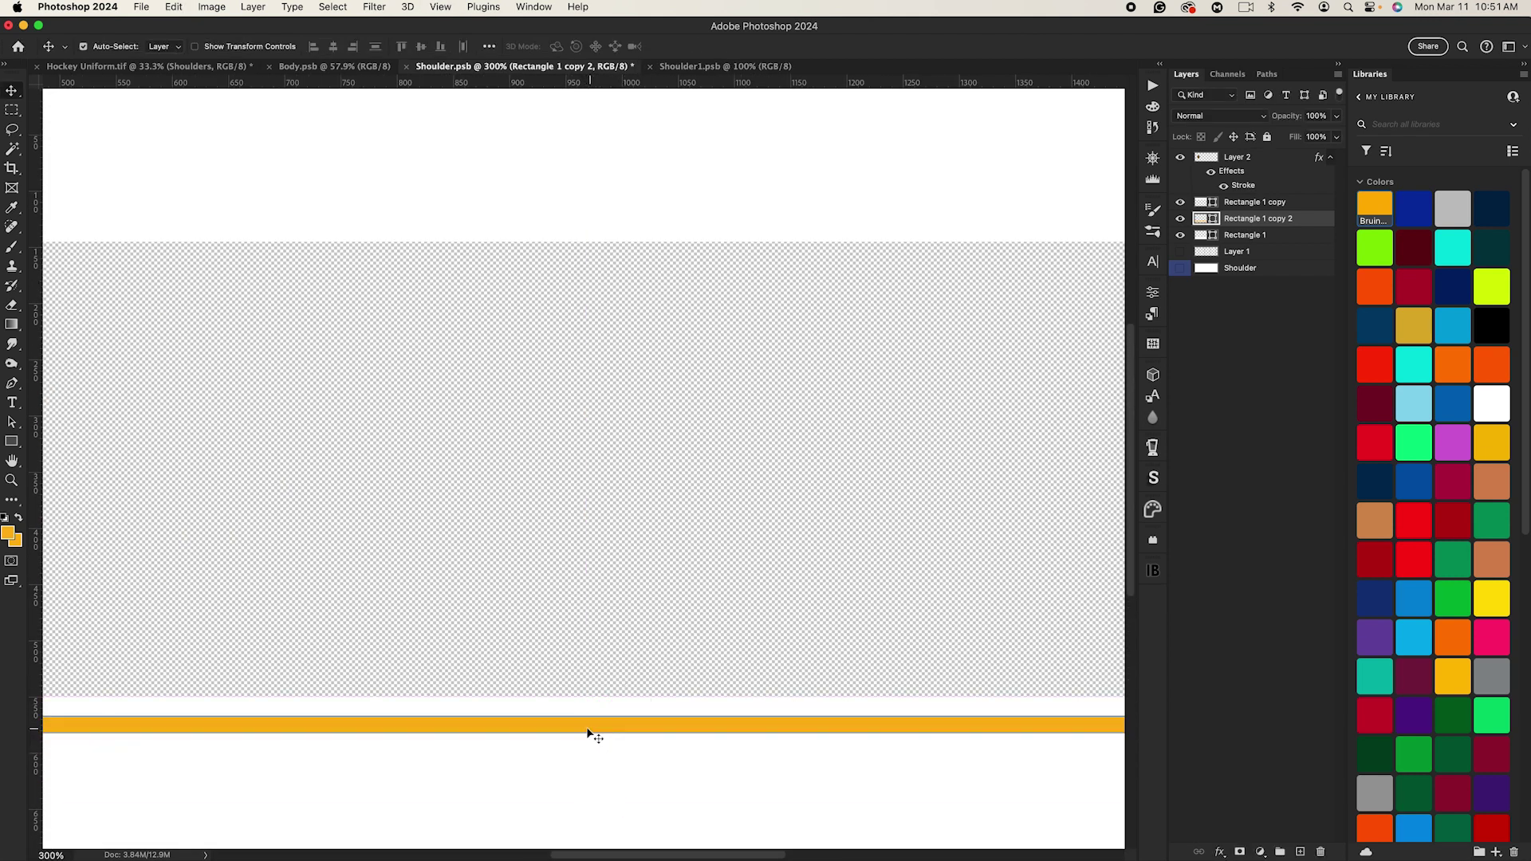
{"action": "key", "text": "super+s"}
Step: Compare the stripe with the mock-up and move it slightly down, toward the middle of the lower white band in Shoulder.psb
{"action": "left_click", "coordinate": [126, 66]}
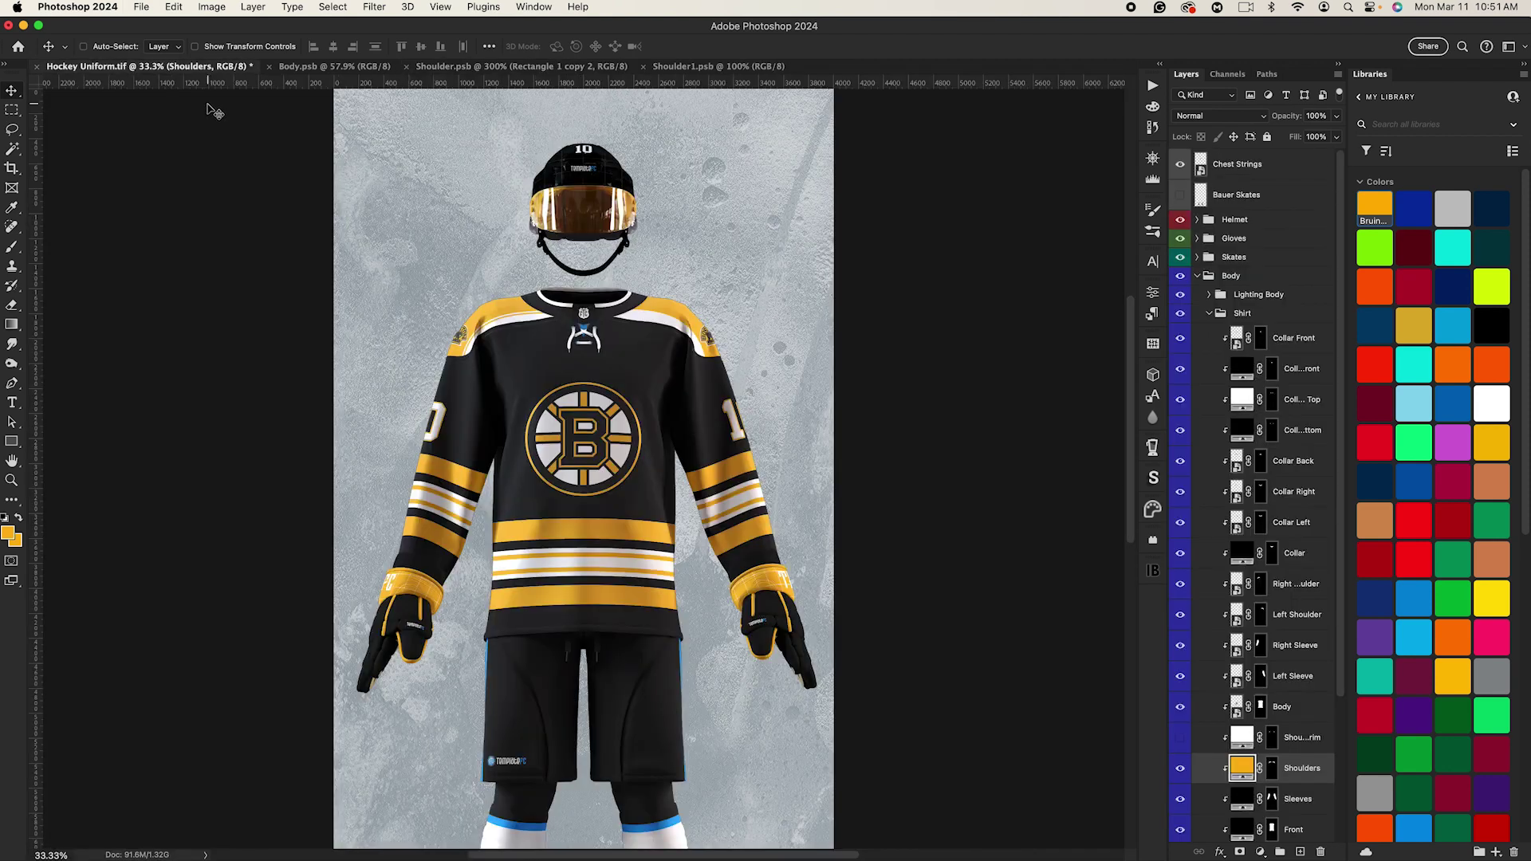
{"action": "left_click", "coordinate": [503, 72]}
{"action": "left_click_drag", "start_coordinate": [684, 395], "coordinate": [687, 410]}
{"action": "left_click", "coordinate": [142, 66]}
{"action": "left_click", "coordinate": [511, 66]}
{"action": "key", "text": "super+0"}
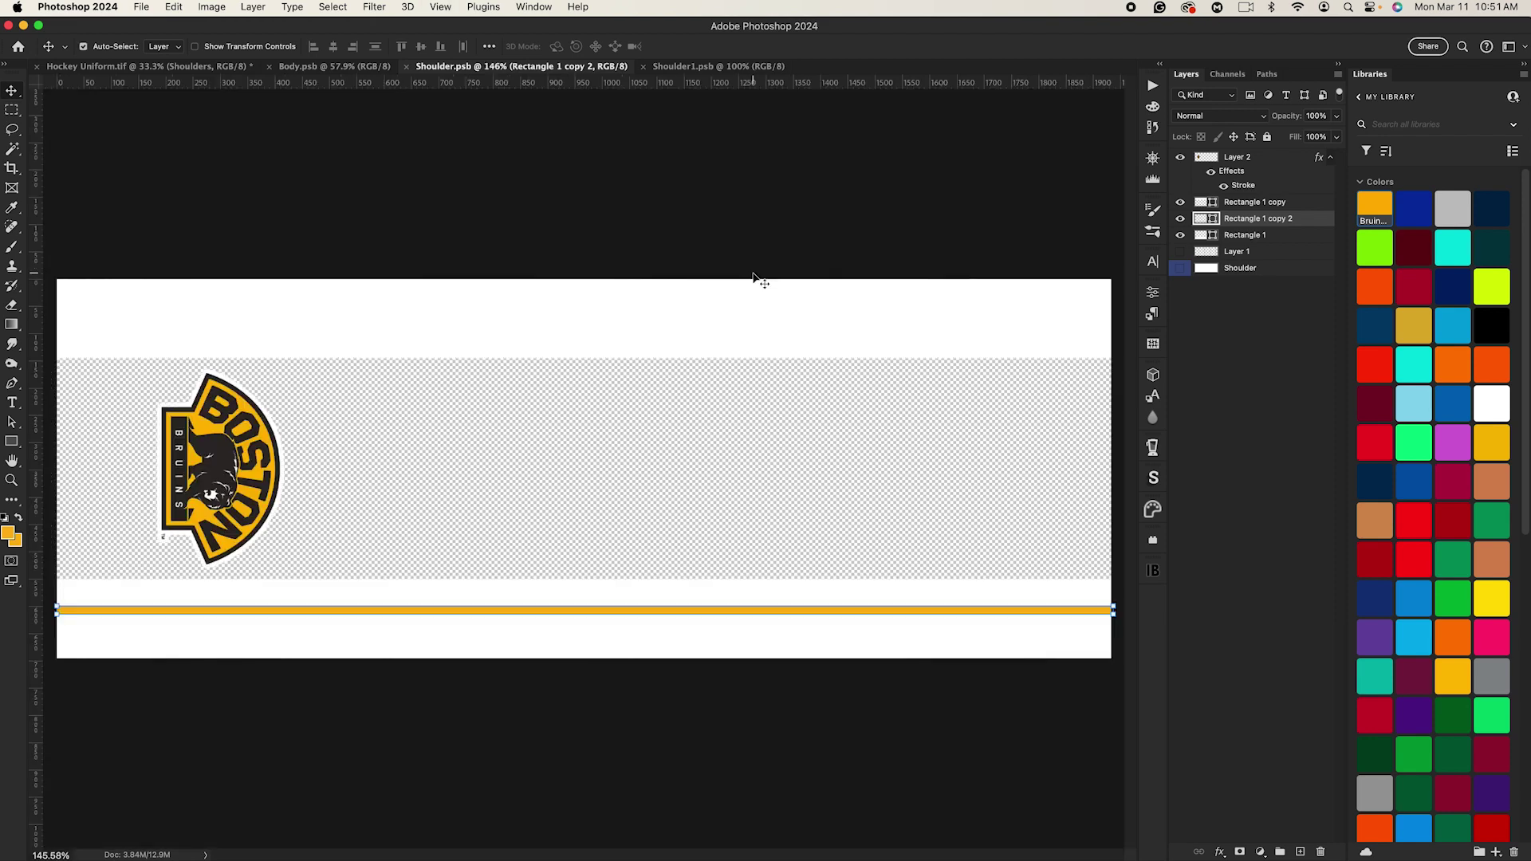
Step: Replace the two white bands in Shoulder1.psb with the three band and stripe layers copied from Shoulder.psb, and save
{"action": "left_click", "coordinate": [1238, 203]}
{"action": "left_click", "coordinate": [1254, 236], "text": "shift"}
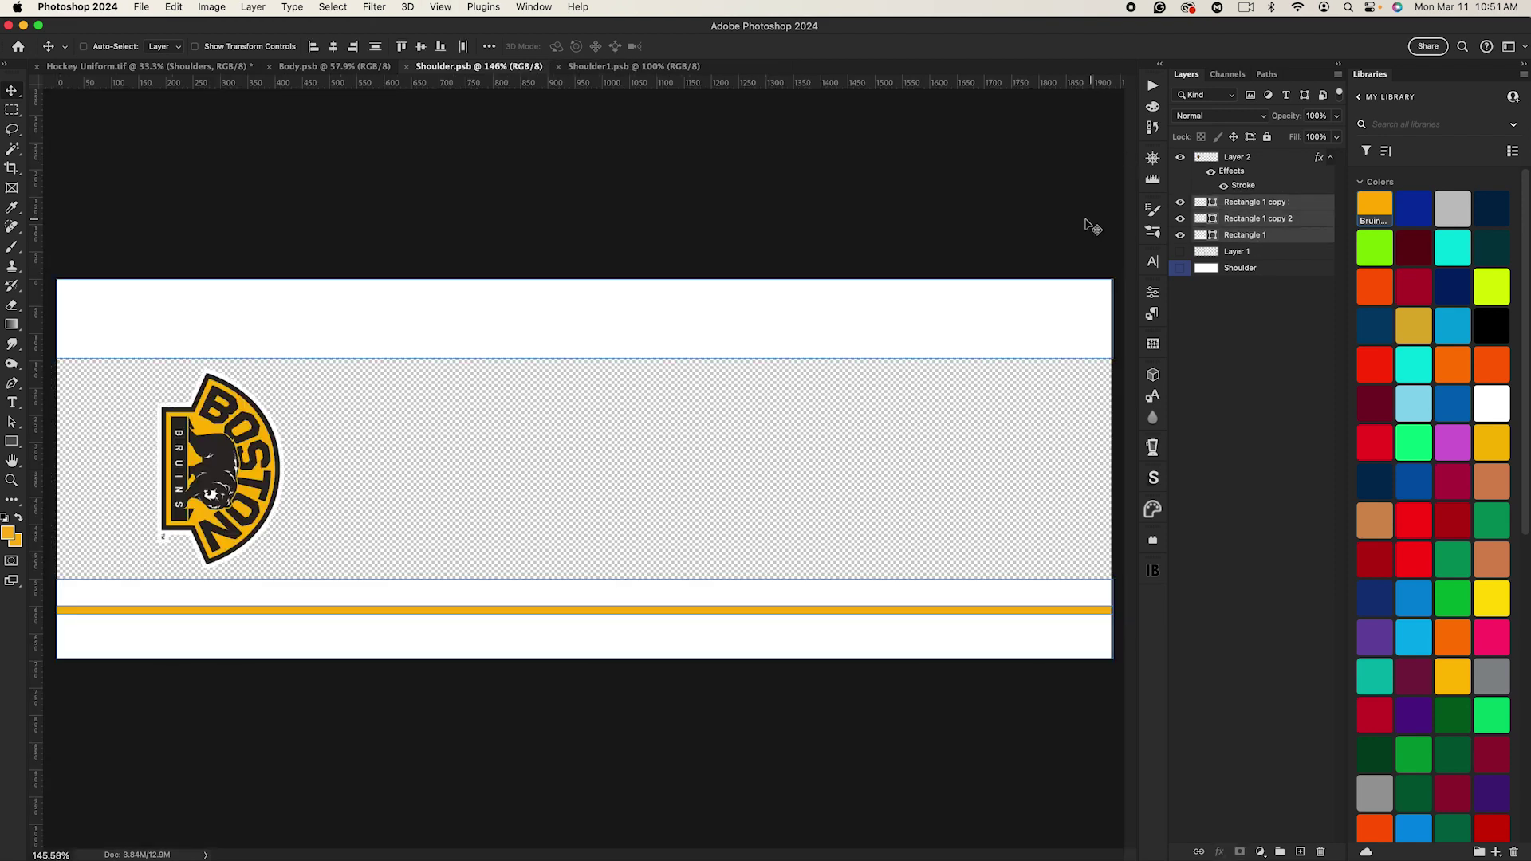
{"action": "left_click", "coordinate": [630, 66]}
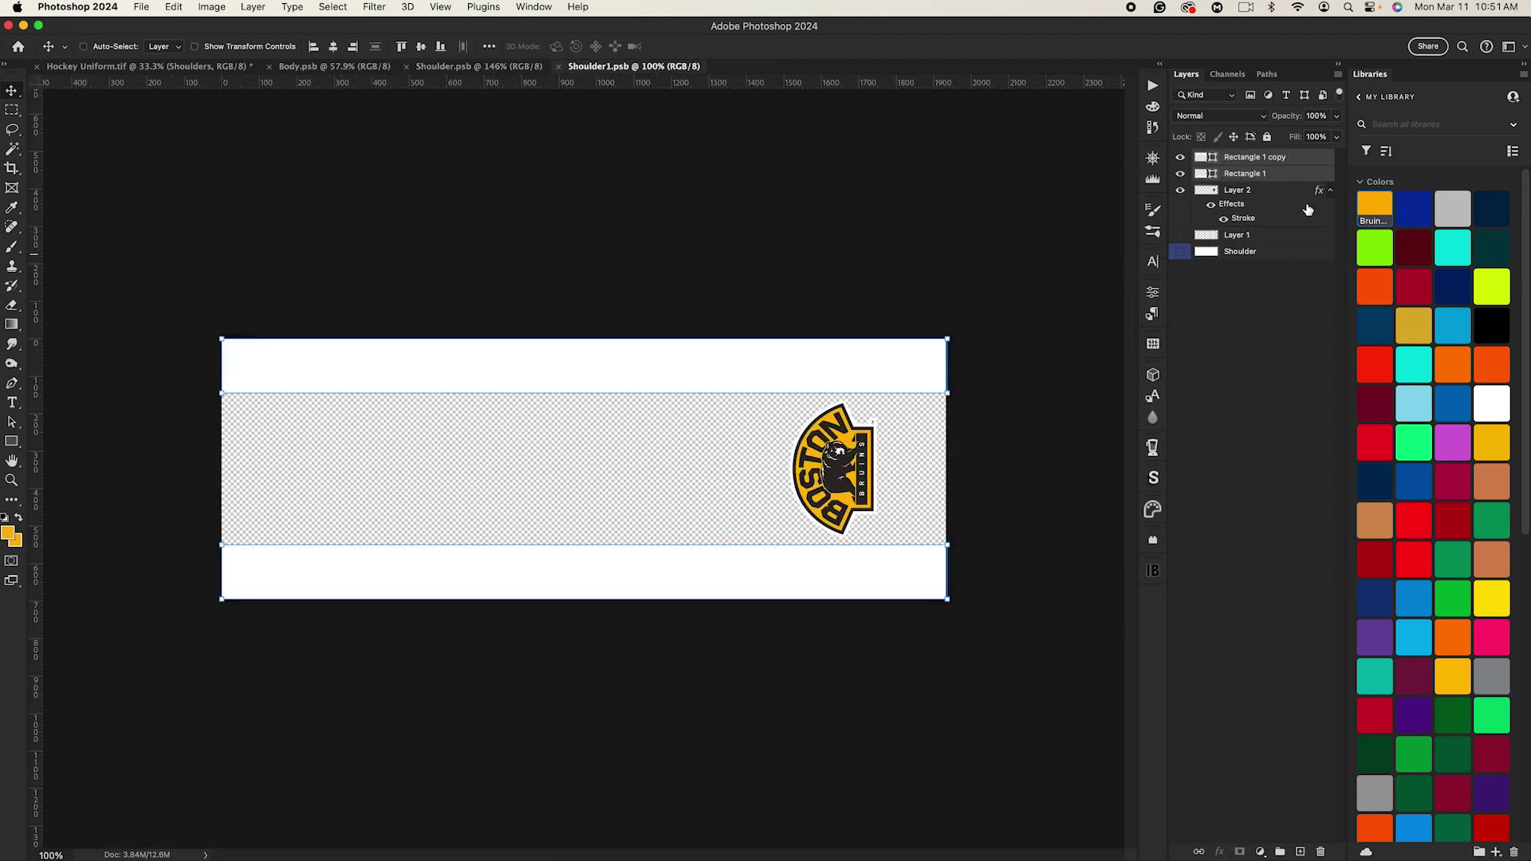
{"action": "key", "text": "Delete"}
{"action": "key", "text": "super+v"}
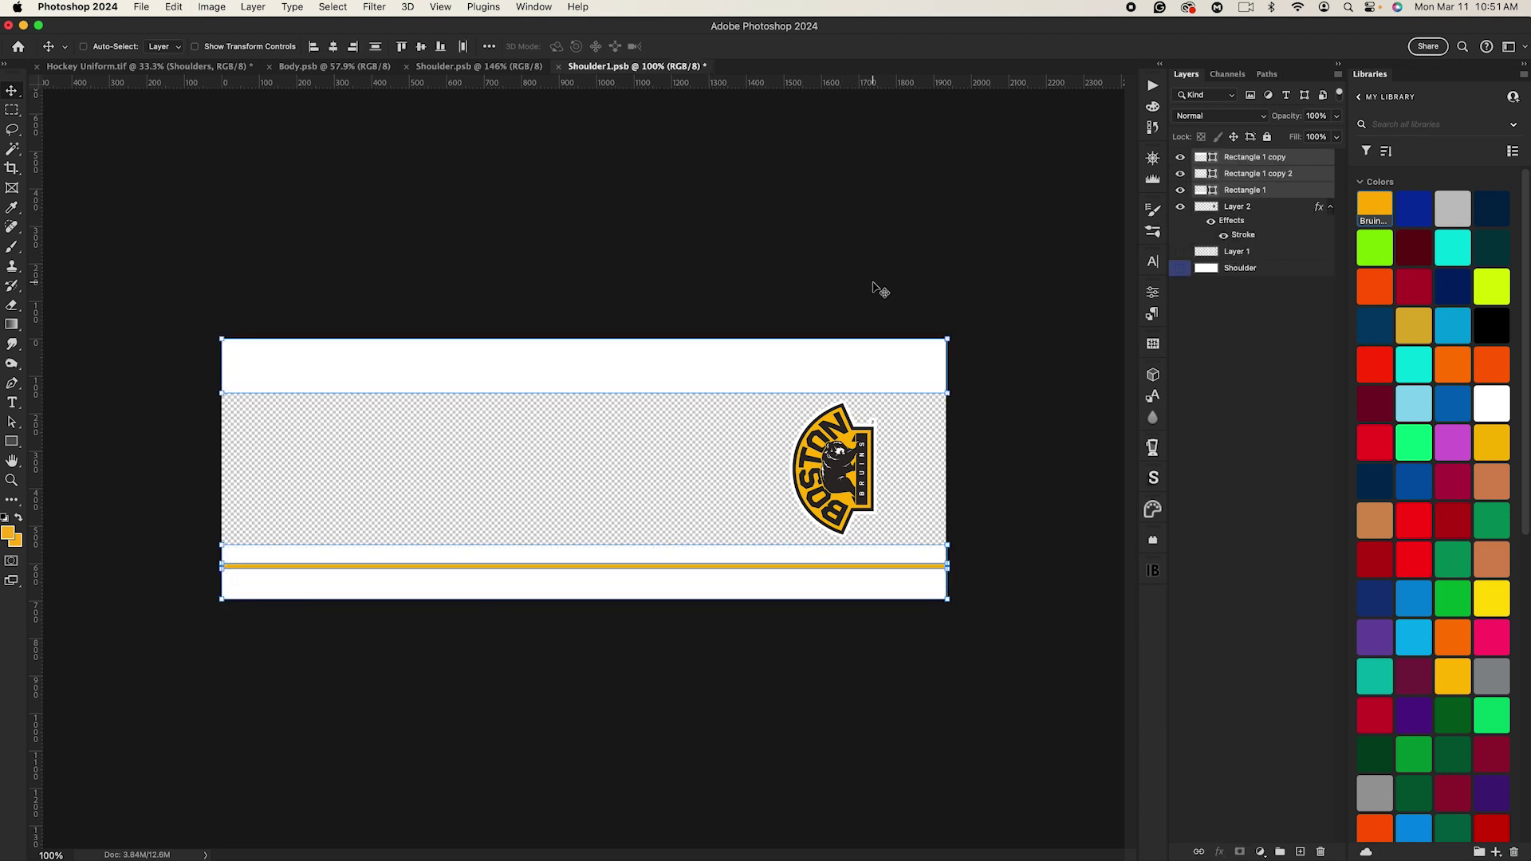
{"action": "key", "text": "super+s"}
Step: Check the striped yellow shoulders in the Hockey Uniform mock-up and close Shoulder1.psb and Shoulder.psb
{"action": "left_click", "coordinate": [120, 67]}
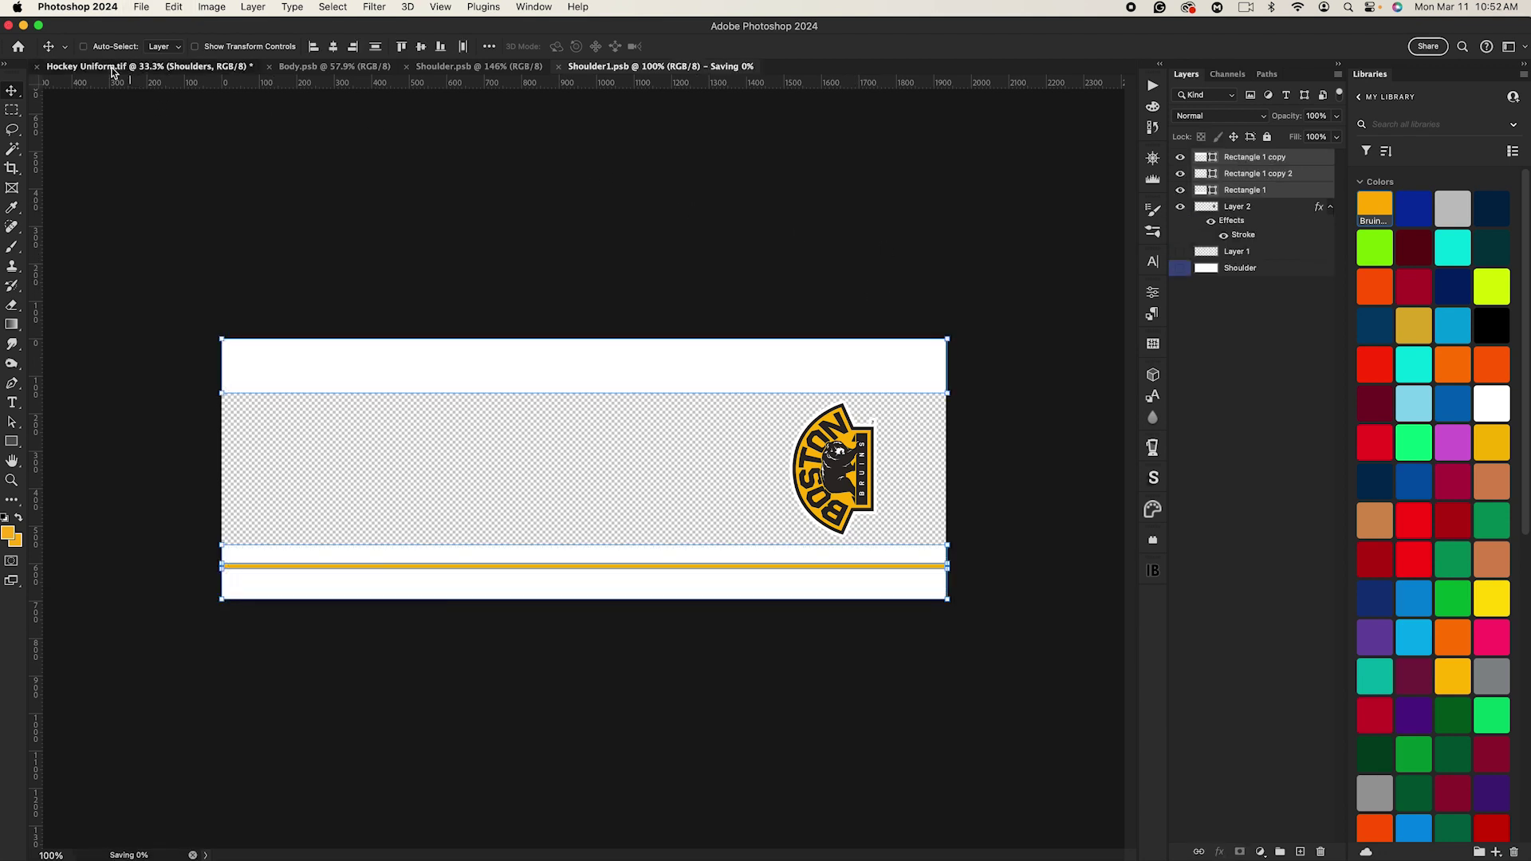
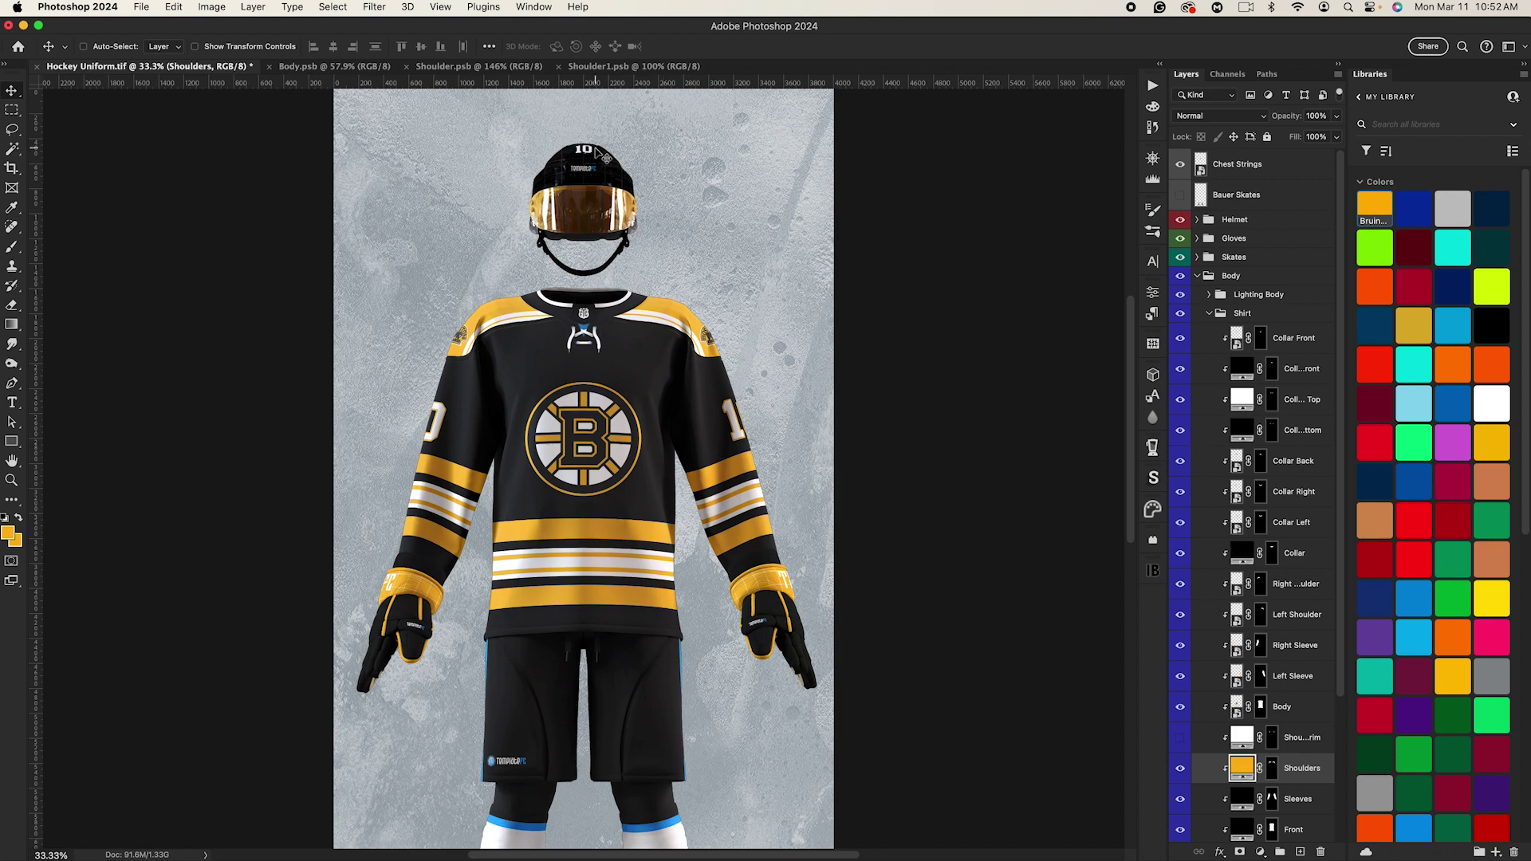
{"action": "left_click", "coordinate": [557, 67]}
{"action": "left_click", "coordinate": [406, 66]}
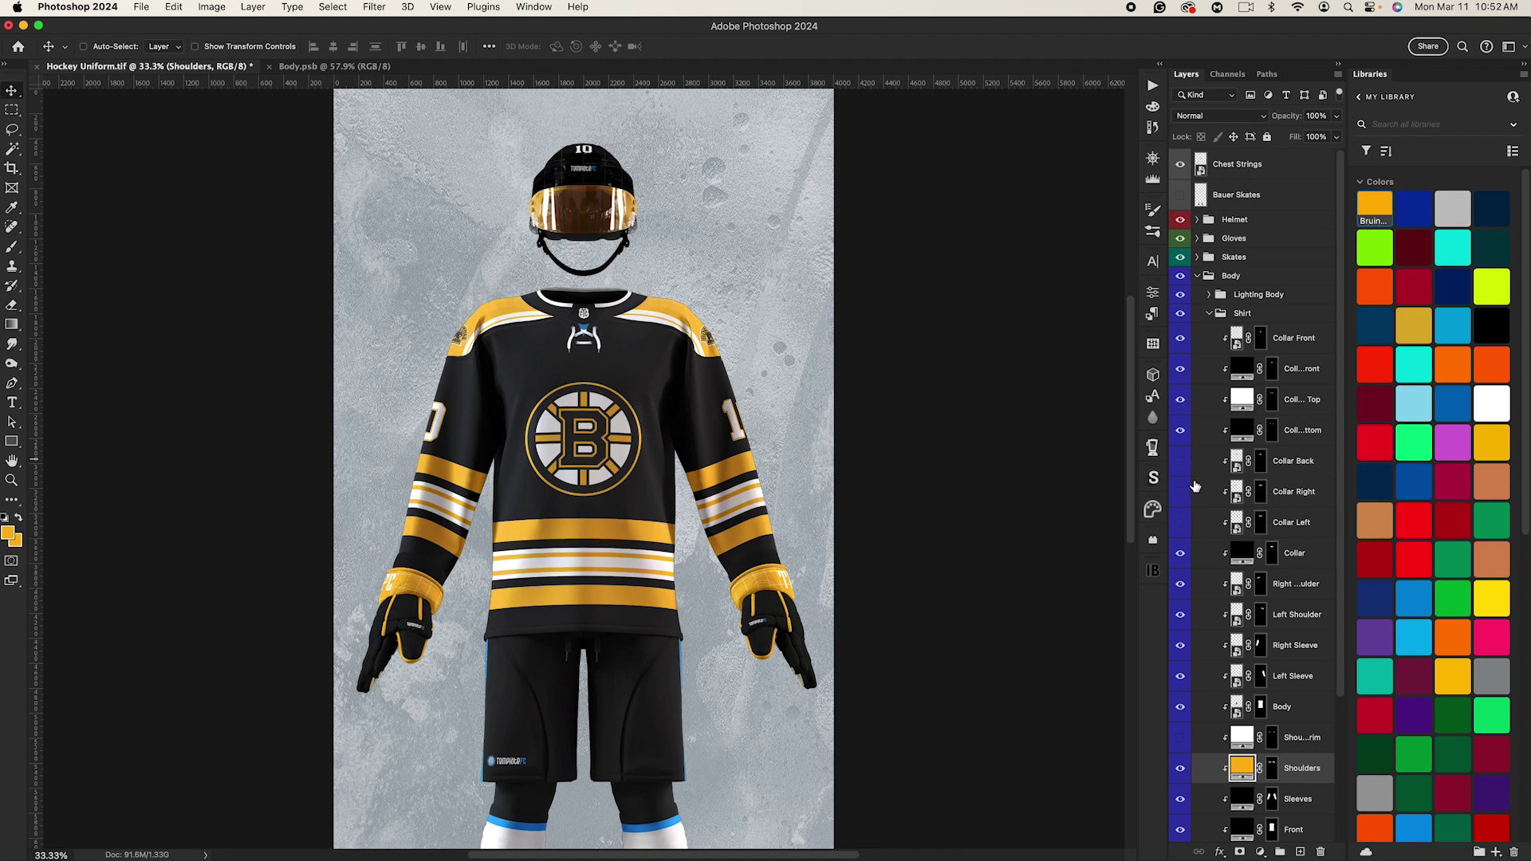
Step: Open the Collar Back layer's artwork, examine it up close and close Collar.psb
{"action": "left_click", "coordinate": [1236, 471]}
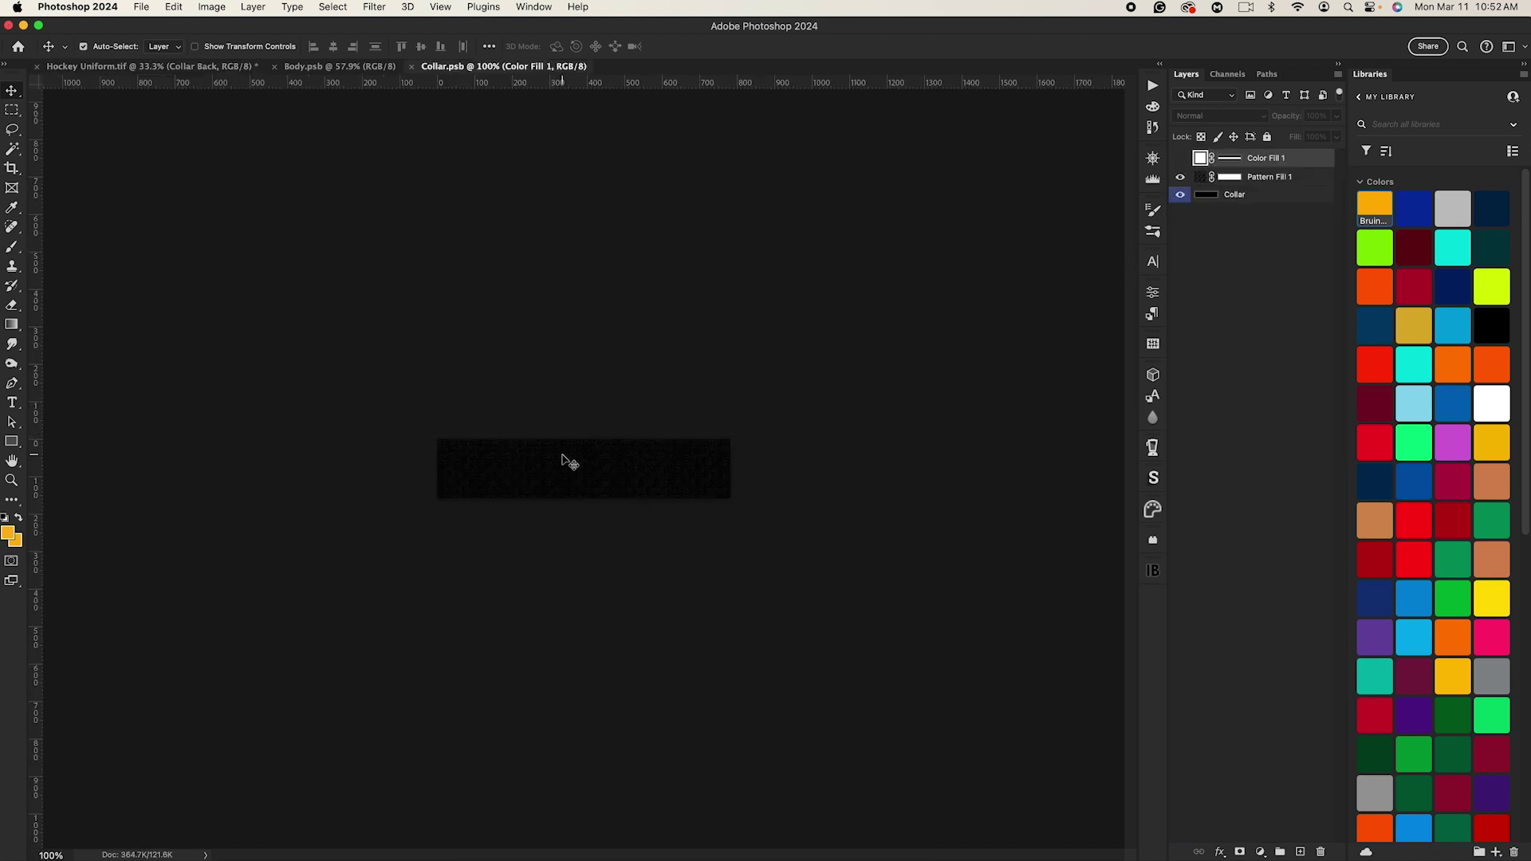
{"action": "key", "text": "super+plus"}
{"action": "key", "text": "super+plus"}
{"action": "key", "text": "super+plus"}
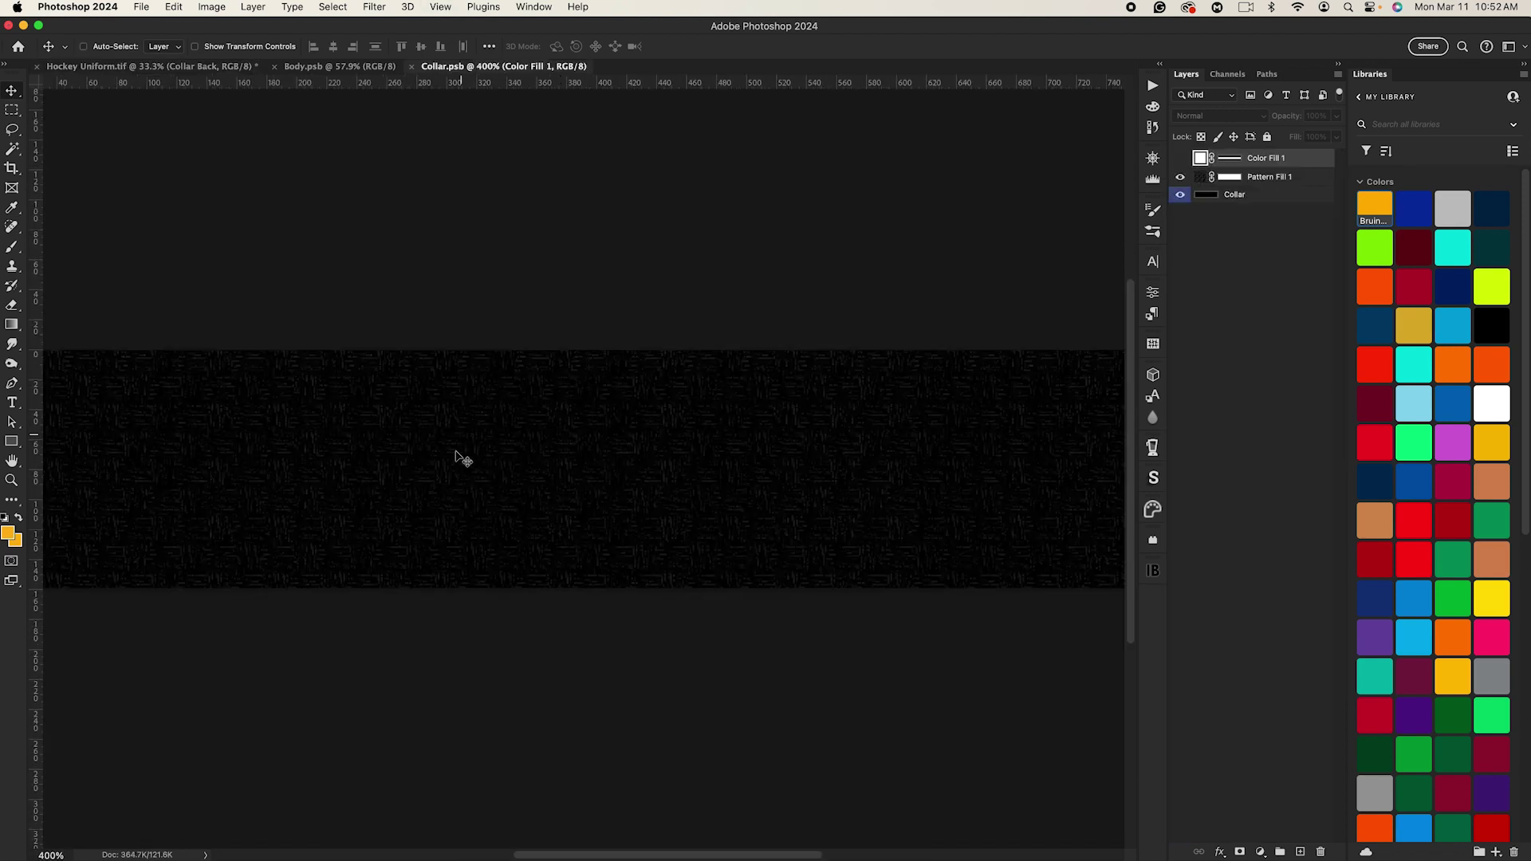
{"action": "left_click", "coordinate": [413, 67]}
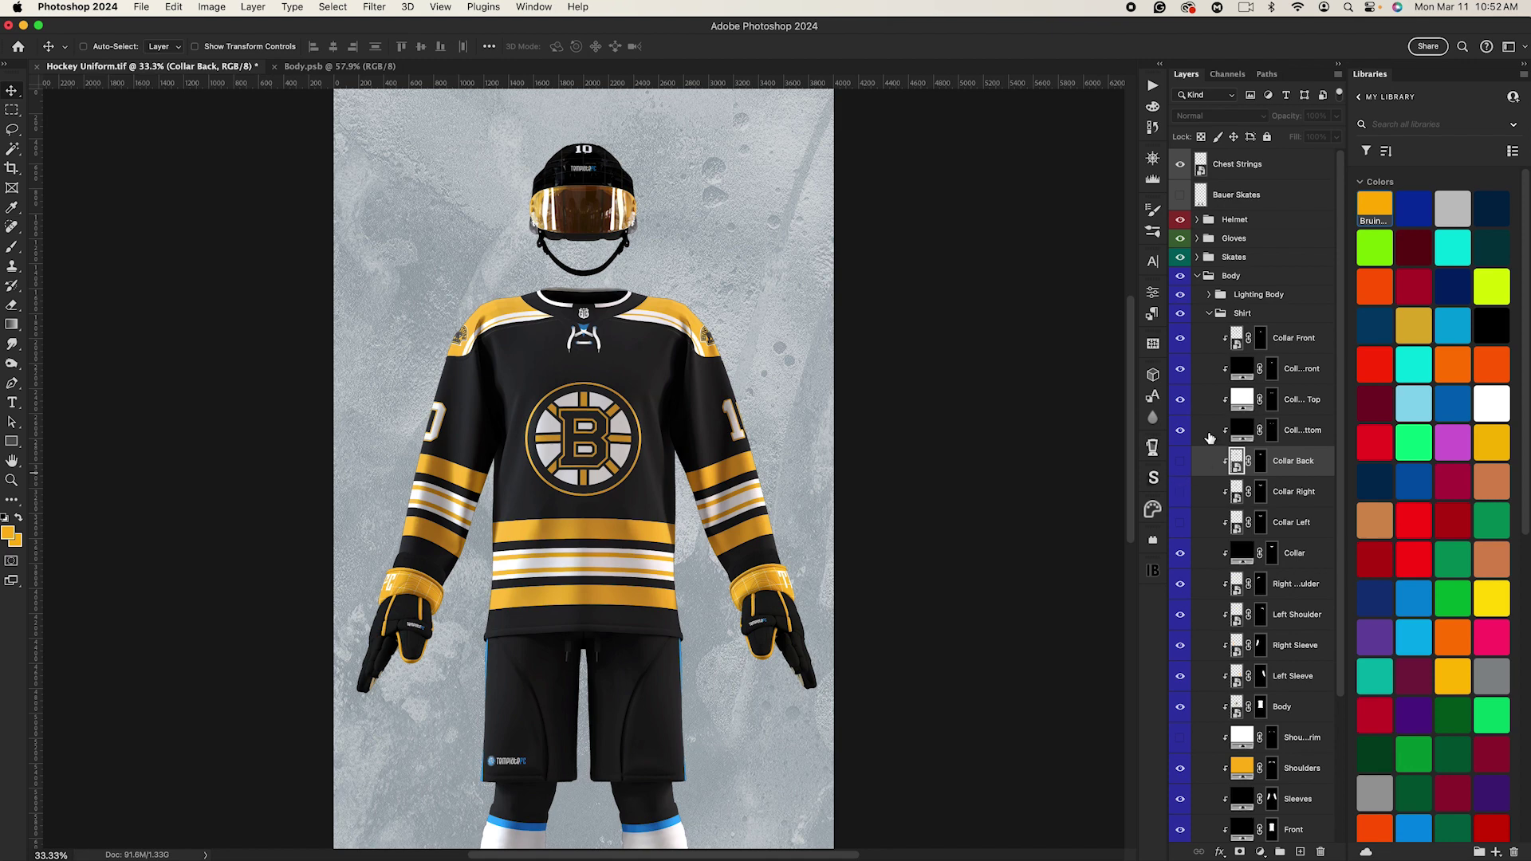
Step: Try the Bruins yellow swatch on the Collar Trim Bottom layer, then set it back to black
{"action": "left_click", "coordinate": [1242, 432]}
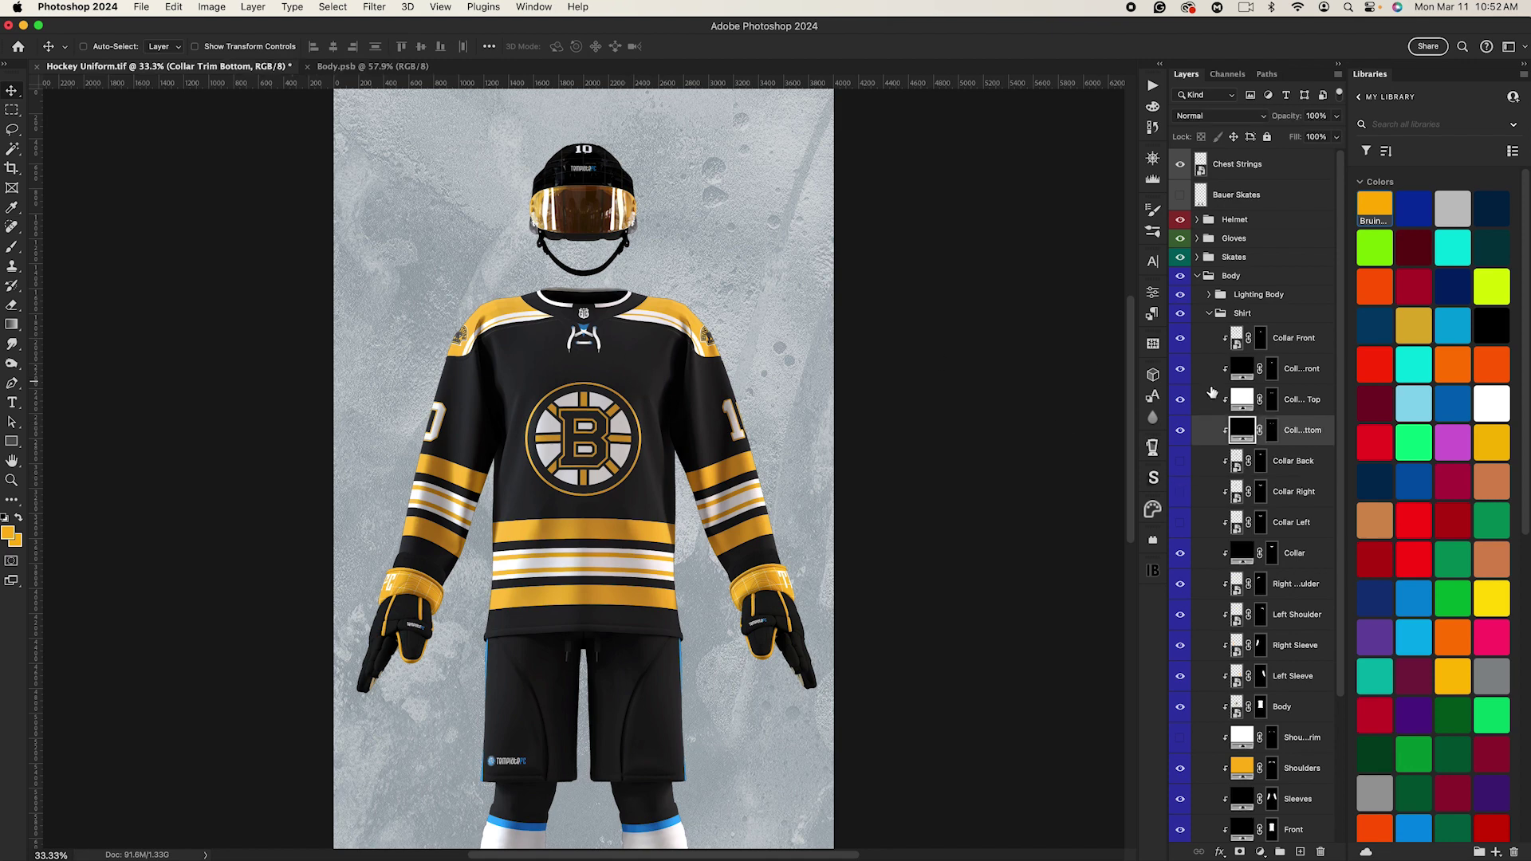
{"action": "left_click", "coordinate": [1371, 210]}
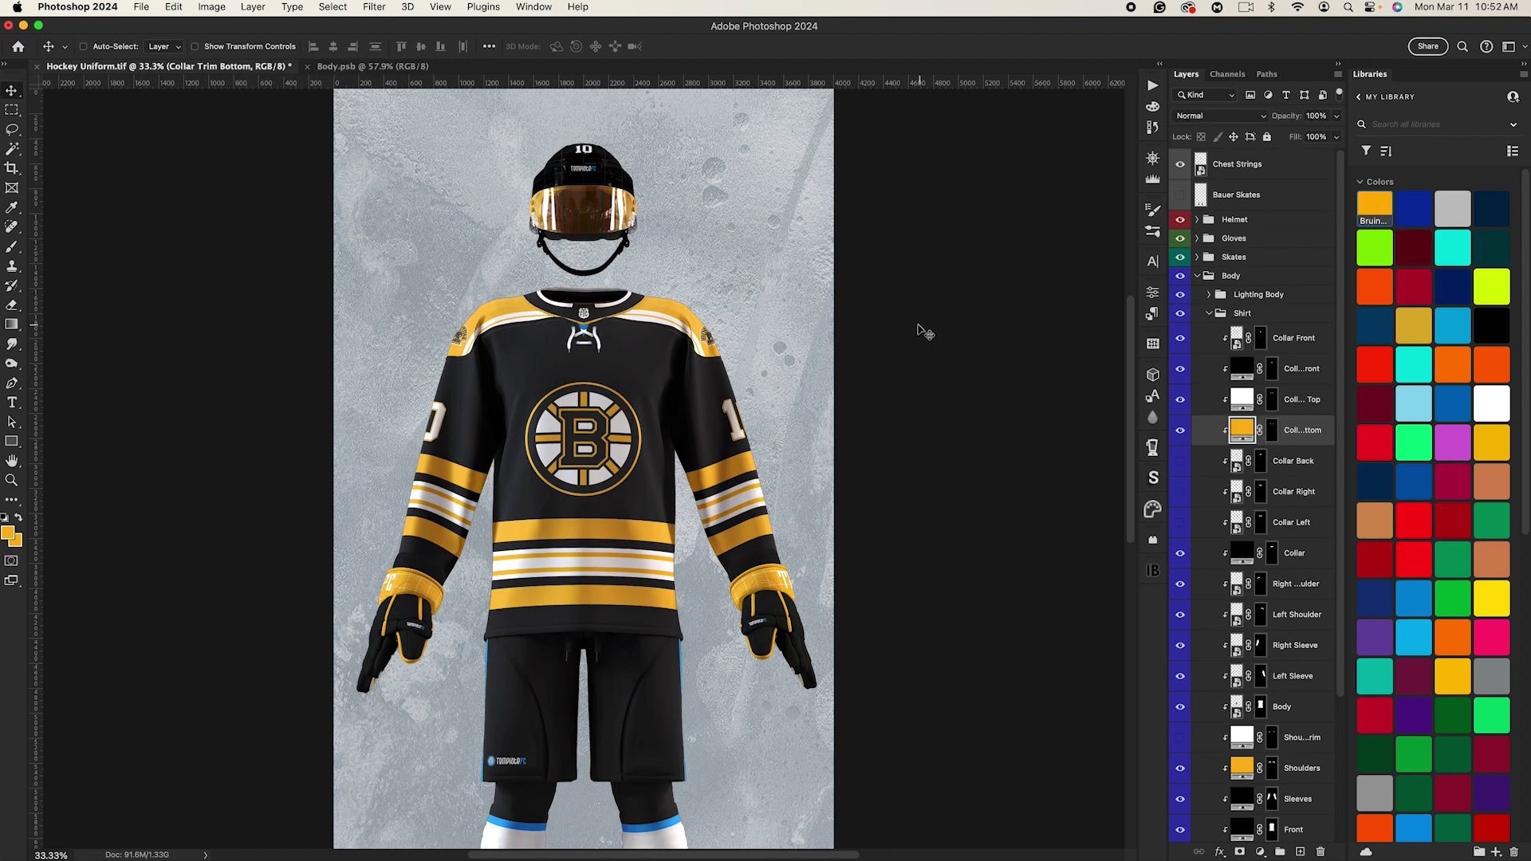
{"action": "left_click", "coordinate": [1181, 165]}
{"action": "left_click", "coordinate": [1491, 323]}
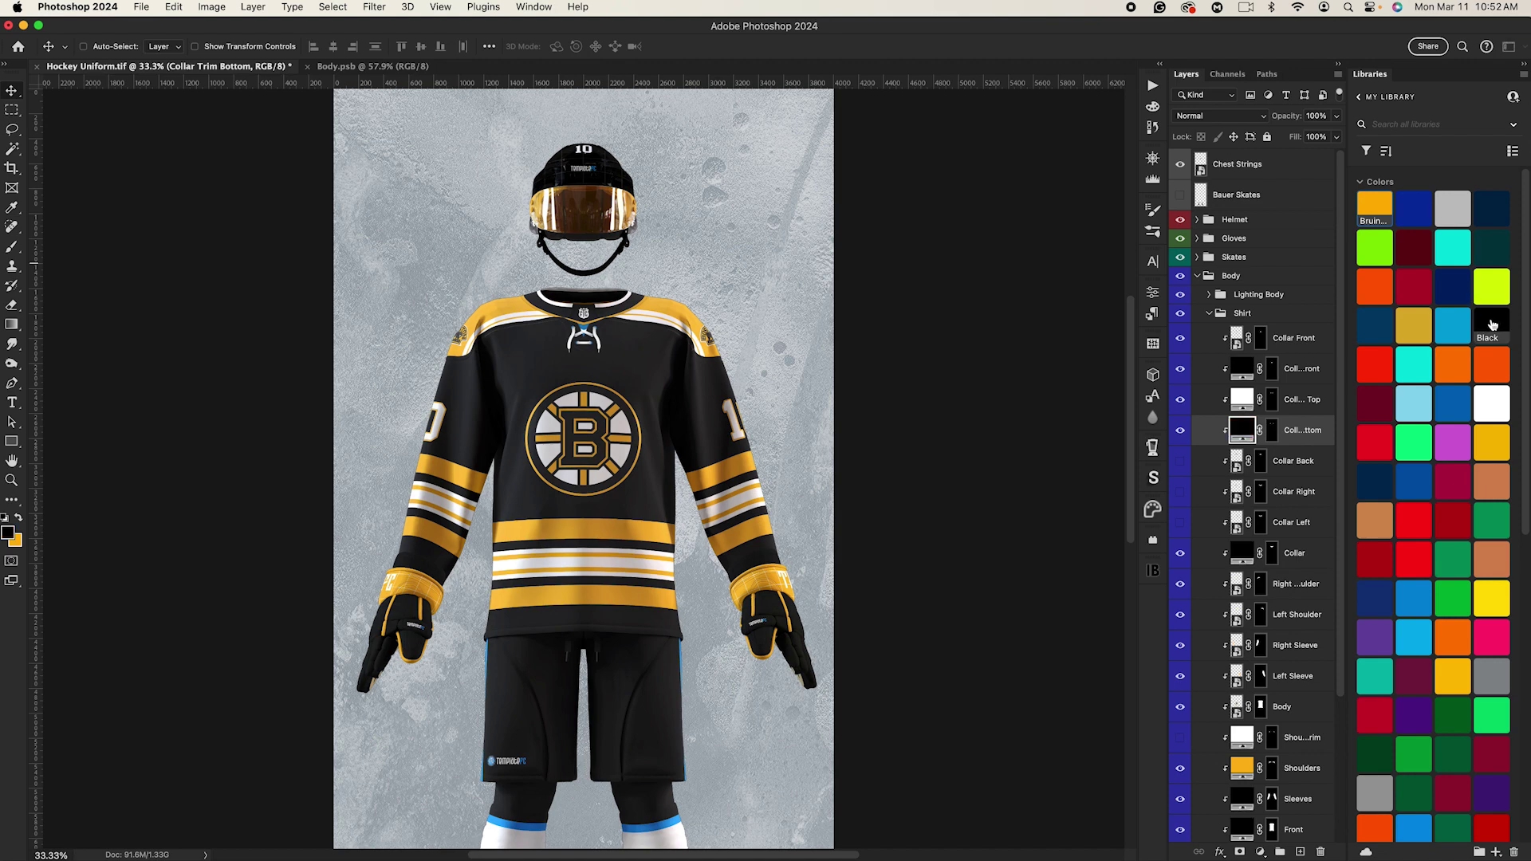
Step: Recolour the Collar Trim Top layer with Bruins yellow, and return the Collar Front colour fill to black after trying yellow on it
{"action": "left_click", "coordinate": [1289, 403]}
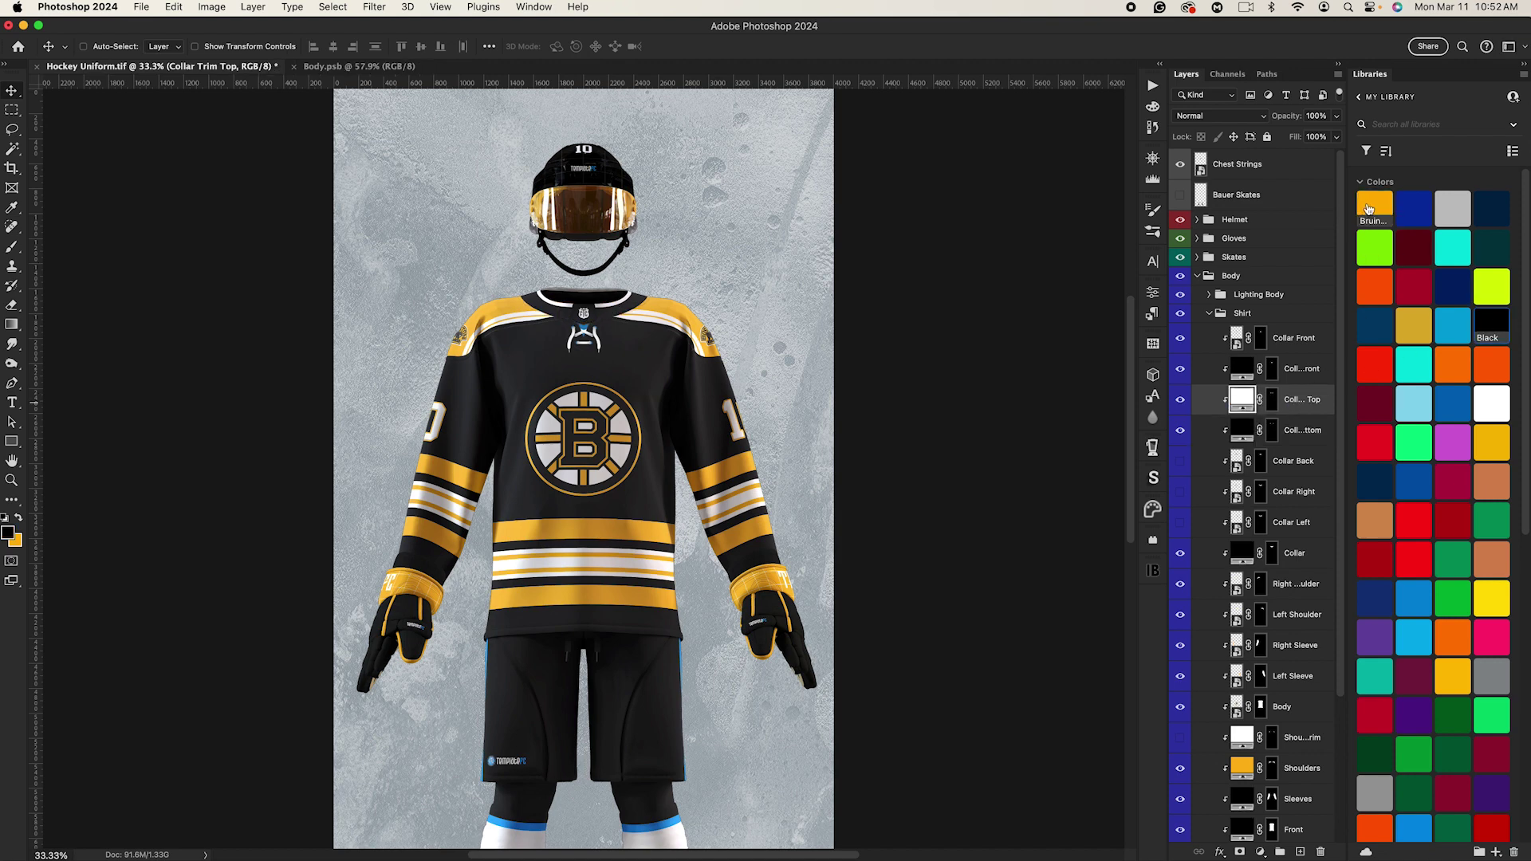
{"action": "left_click", "coordinate": [1369, 209]}
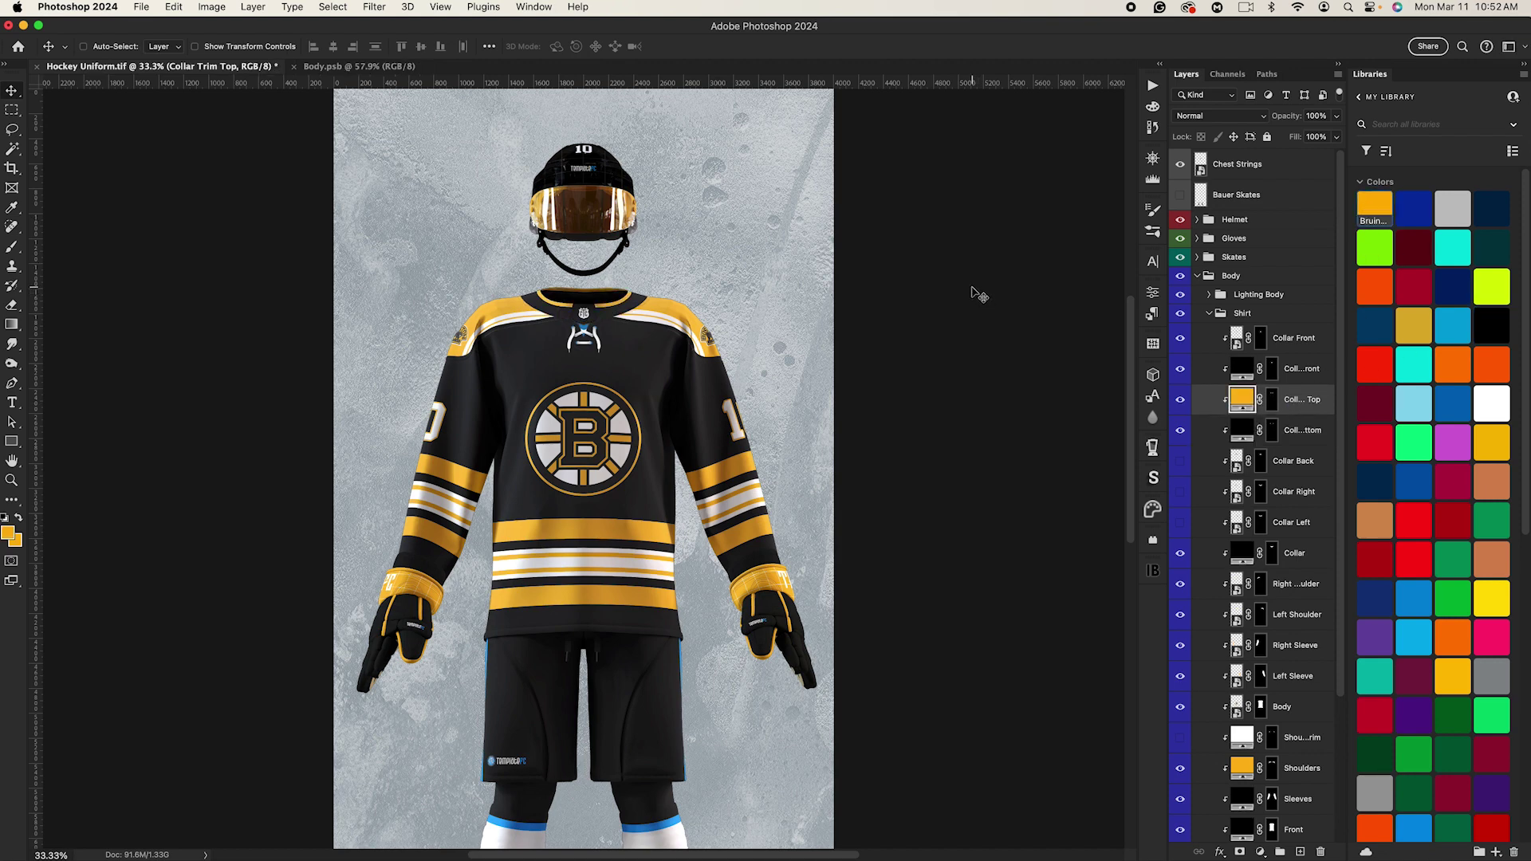
{"action": "left_click", "coordinate": [1237, 371]}
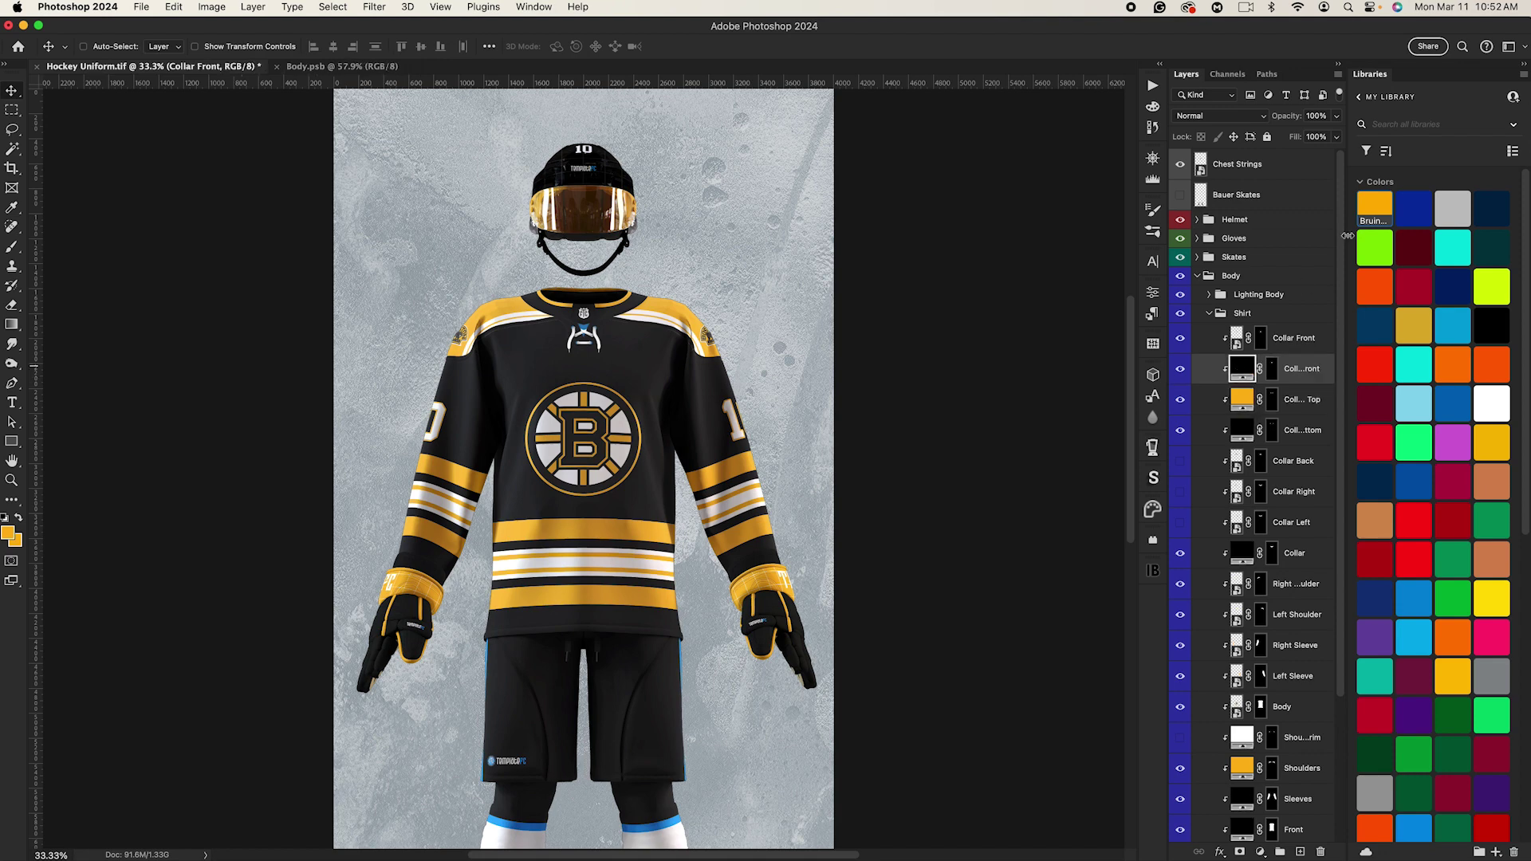
{"action": "left_click", "coordinate": [1377, 208]}
{"action": "left_click", "coordinate": [1491, 323]}
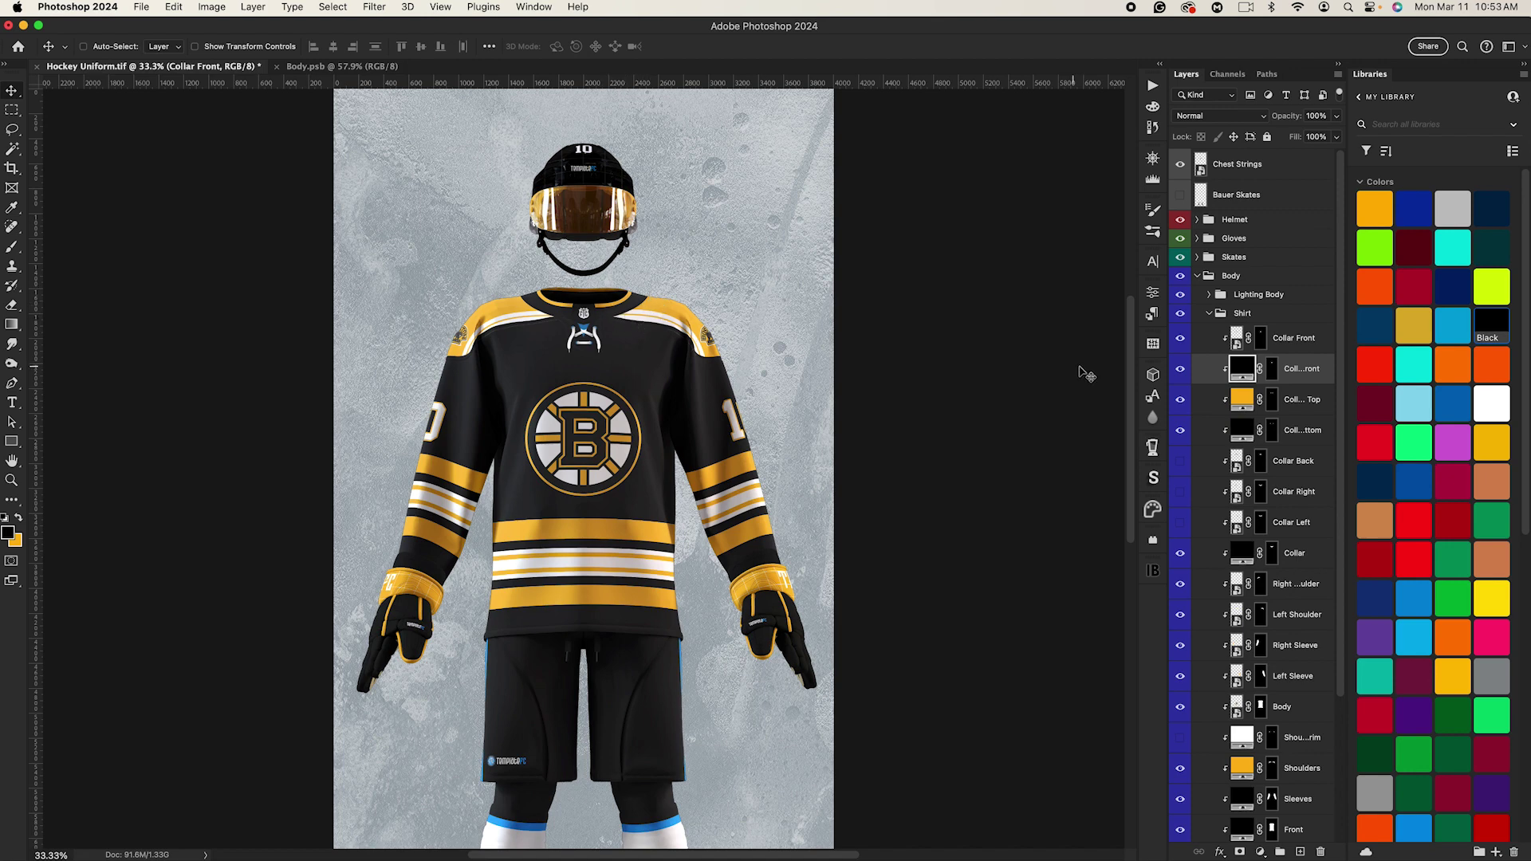
Step: Open the Collar Front artwork, examine its shield logo up close and close Collar Front.psb
{"action": "double_click", "coordinate": [1236, 342]}
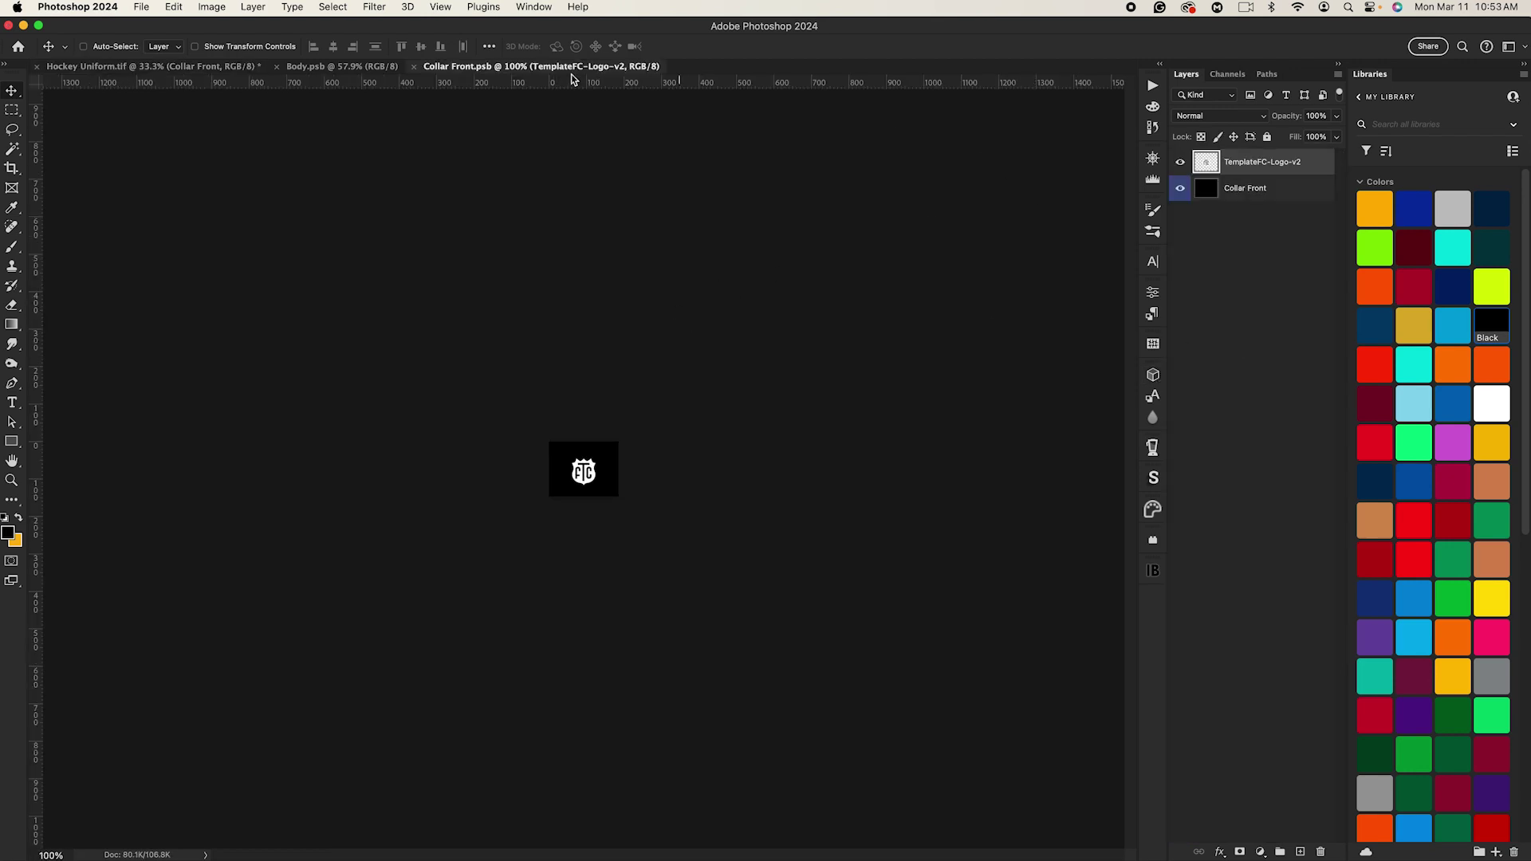
{"action": "key", "text": "super+0"}
{"action": "key", "text": "super+minus"}
{"action": "key", "text": "super+minus"}
{"action": "key", "text": "super+minus"}
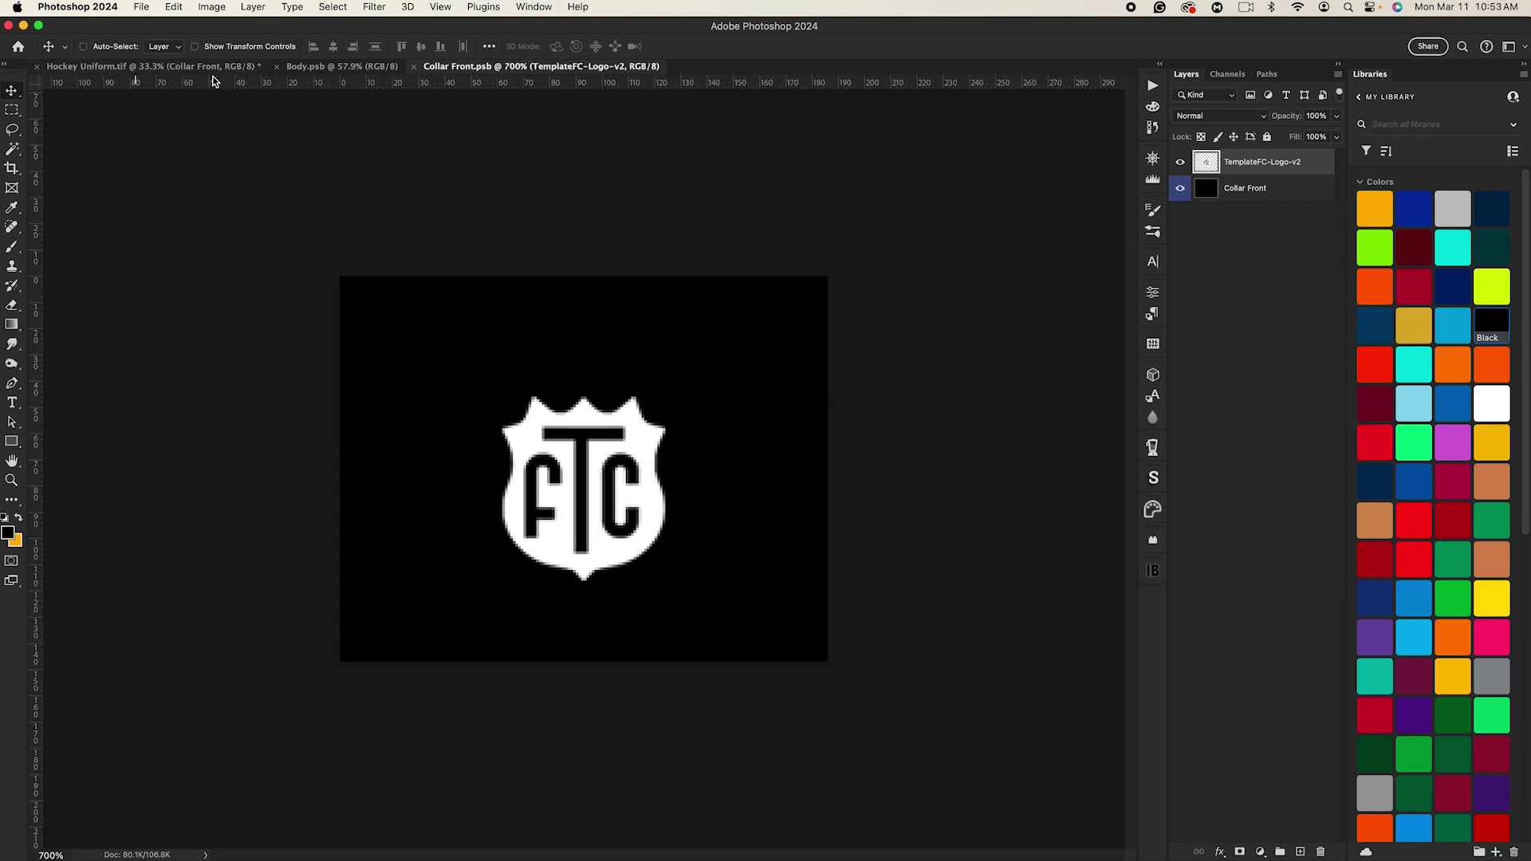
{"action": "left_click", "coordinate": [413, 65]}
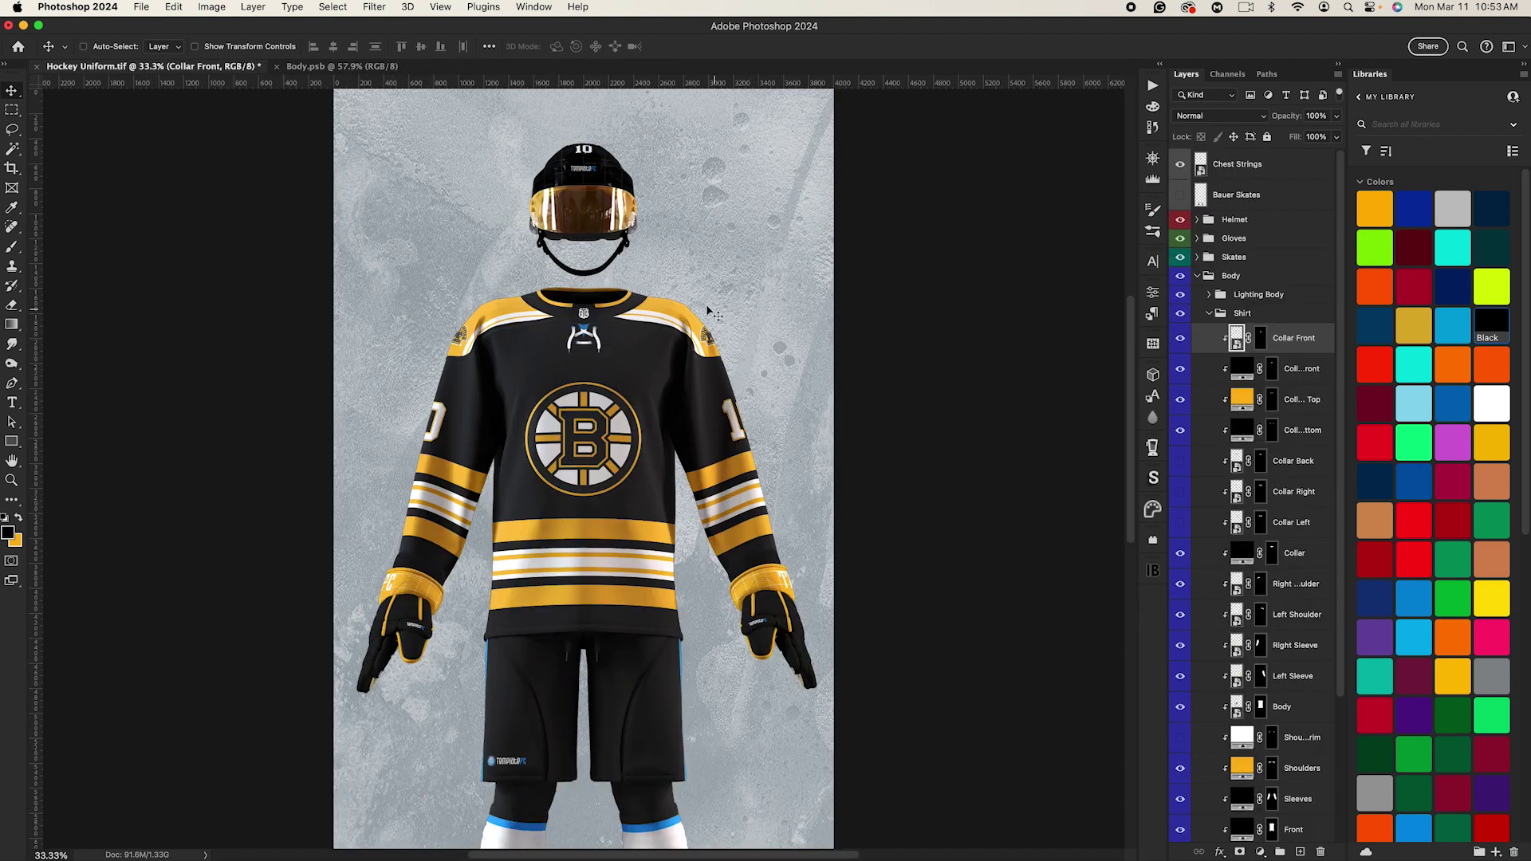
Step: Open the Chest Strings artwork, compare it with the mock-up and recolour its Body Color layer with Bruins yellow
{"action": "double_click", "coordinate": [1200, 172]}
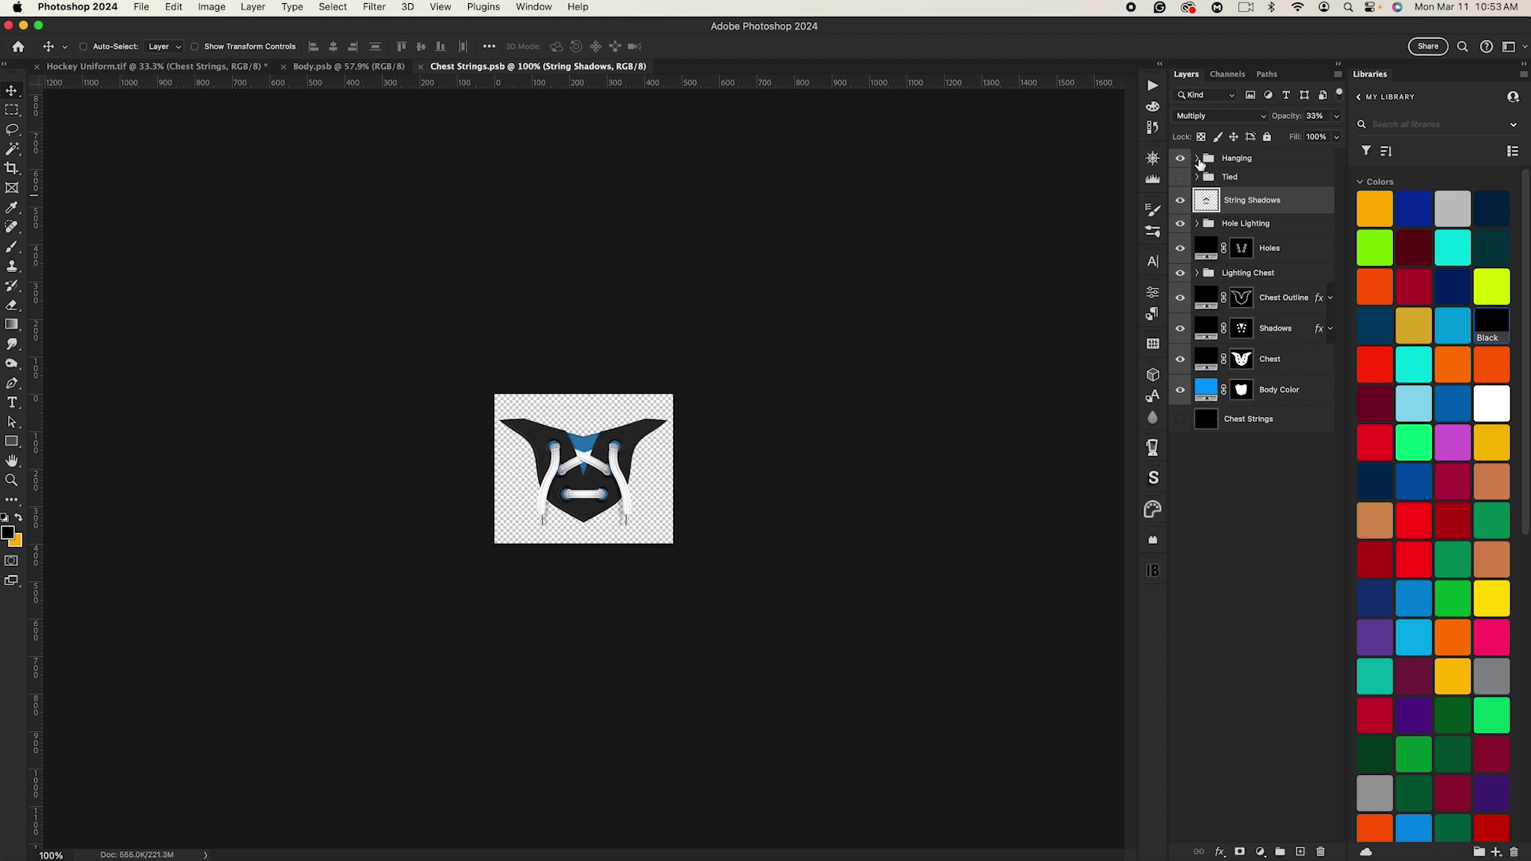
{"action": "left_click", "coordinate": [1197, 158]}
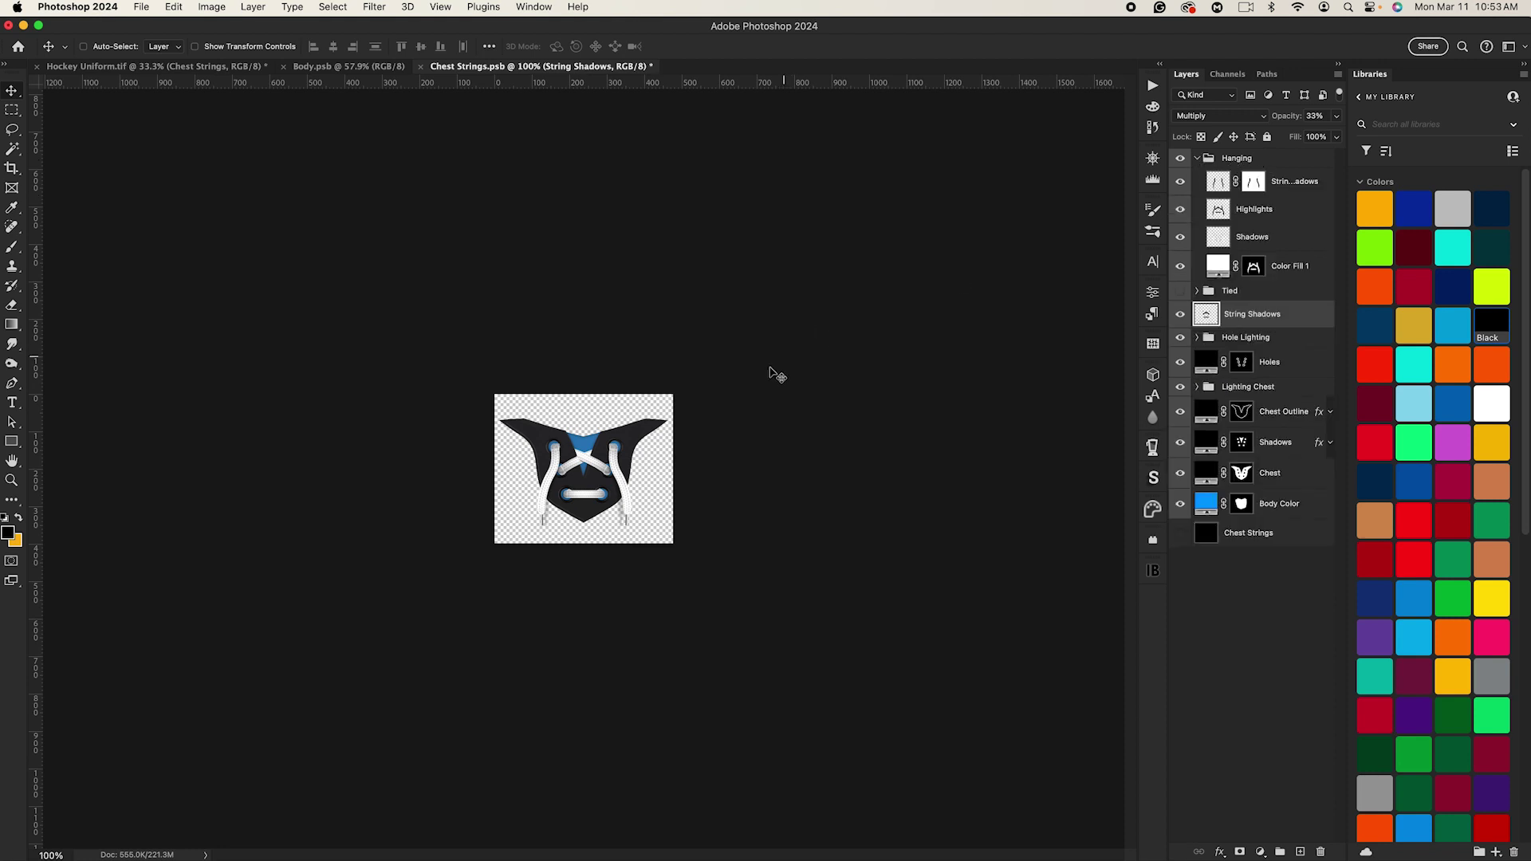
{"action": "left_click", "coordinate": [1292, 276]}
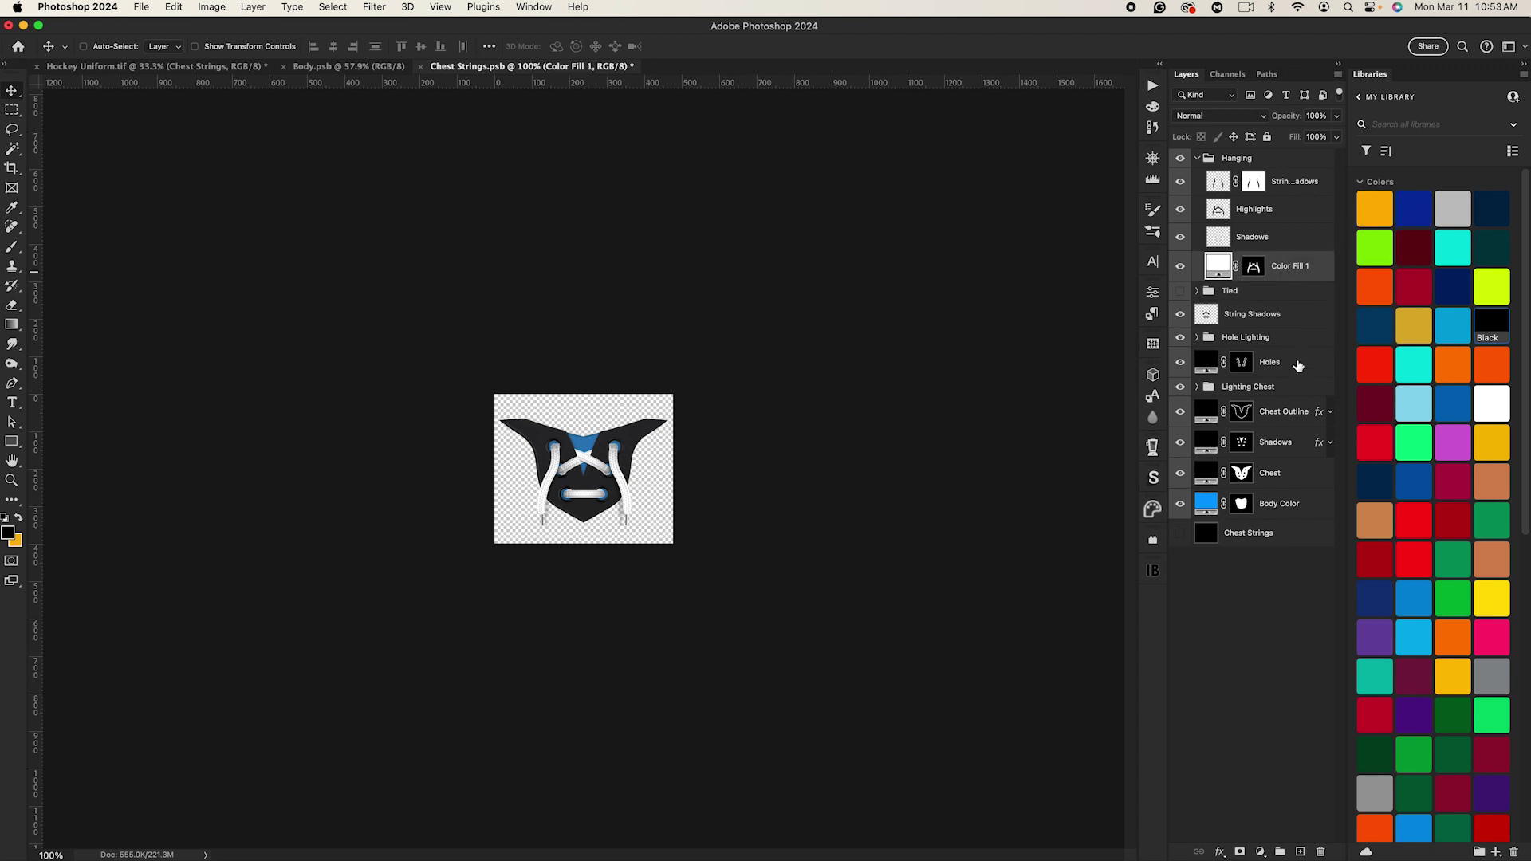
{"action": "left_click", "coordinate": [1279, 510]}
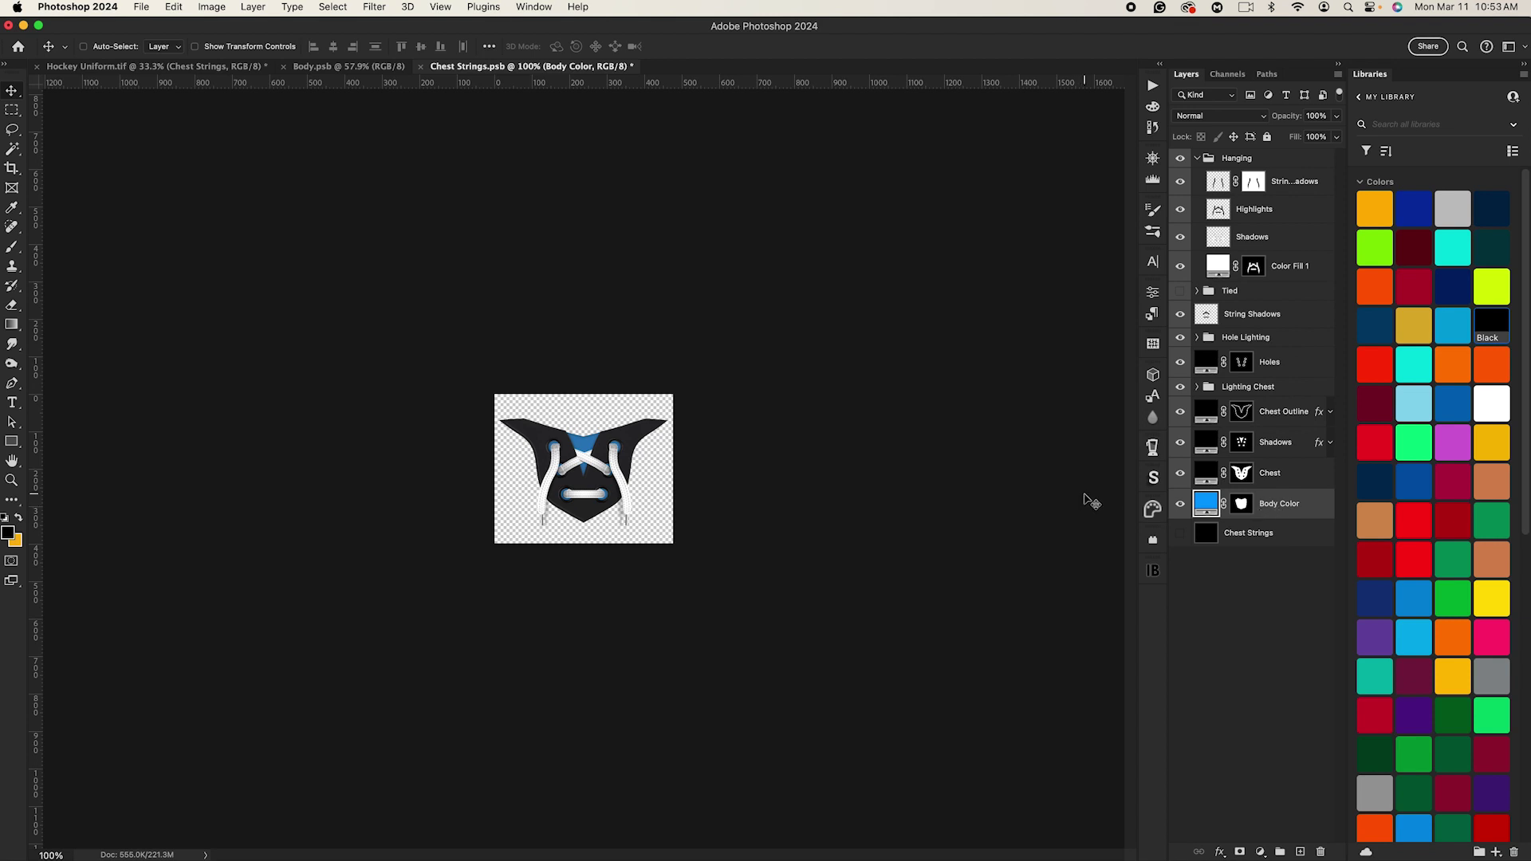
{"action": "key", "text": "super+equal"}
{"action": "key", "text": "super+equal"}
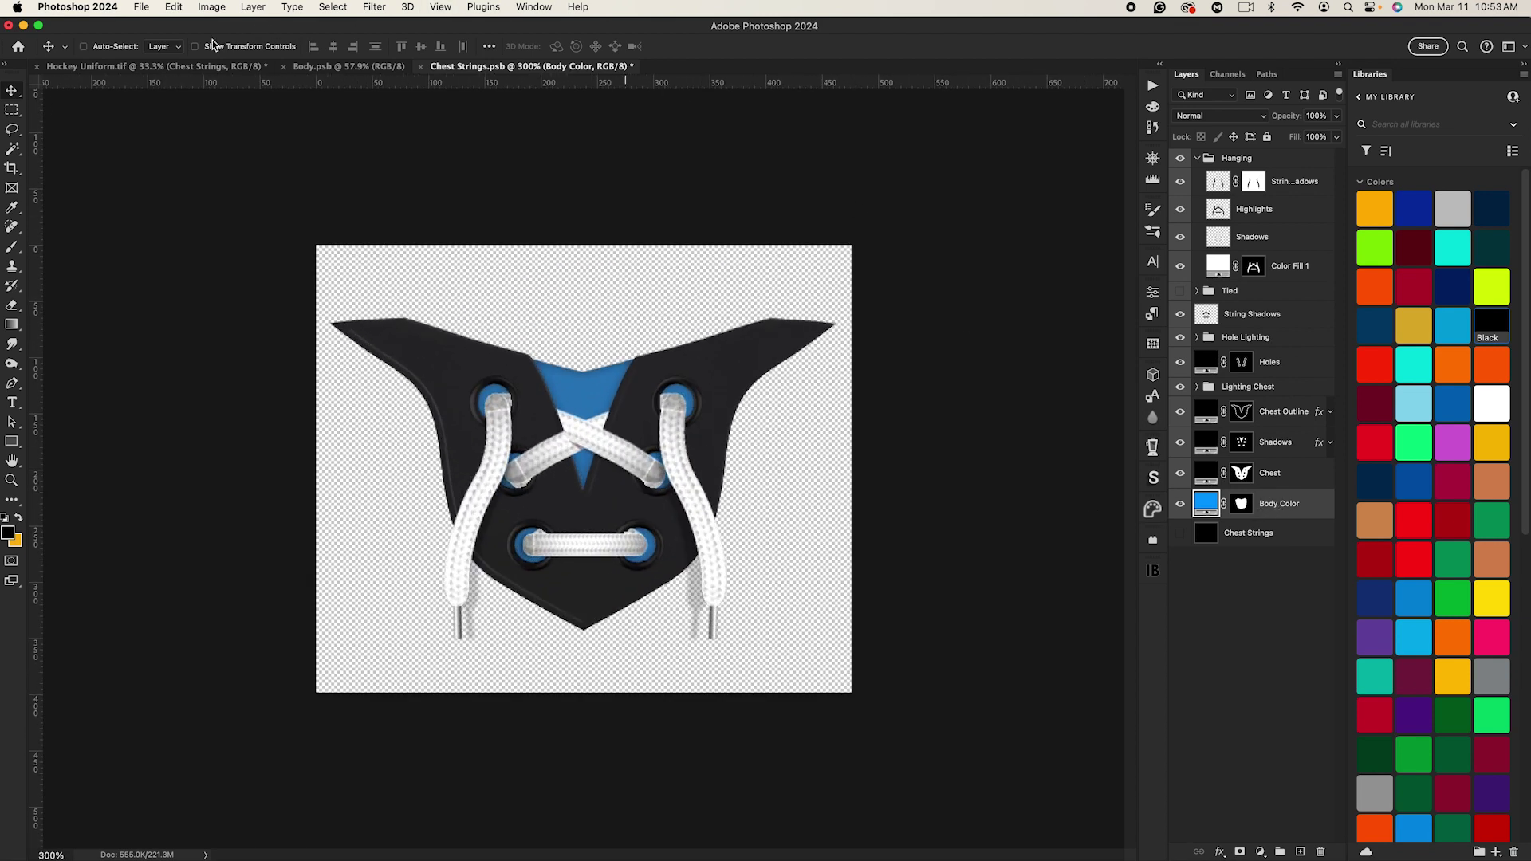
{"action": "left_click", "coordinate": [184, 67]}
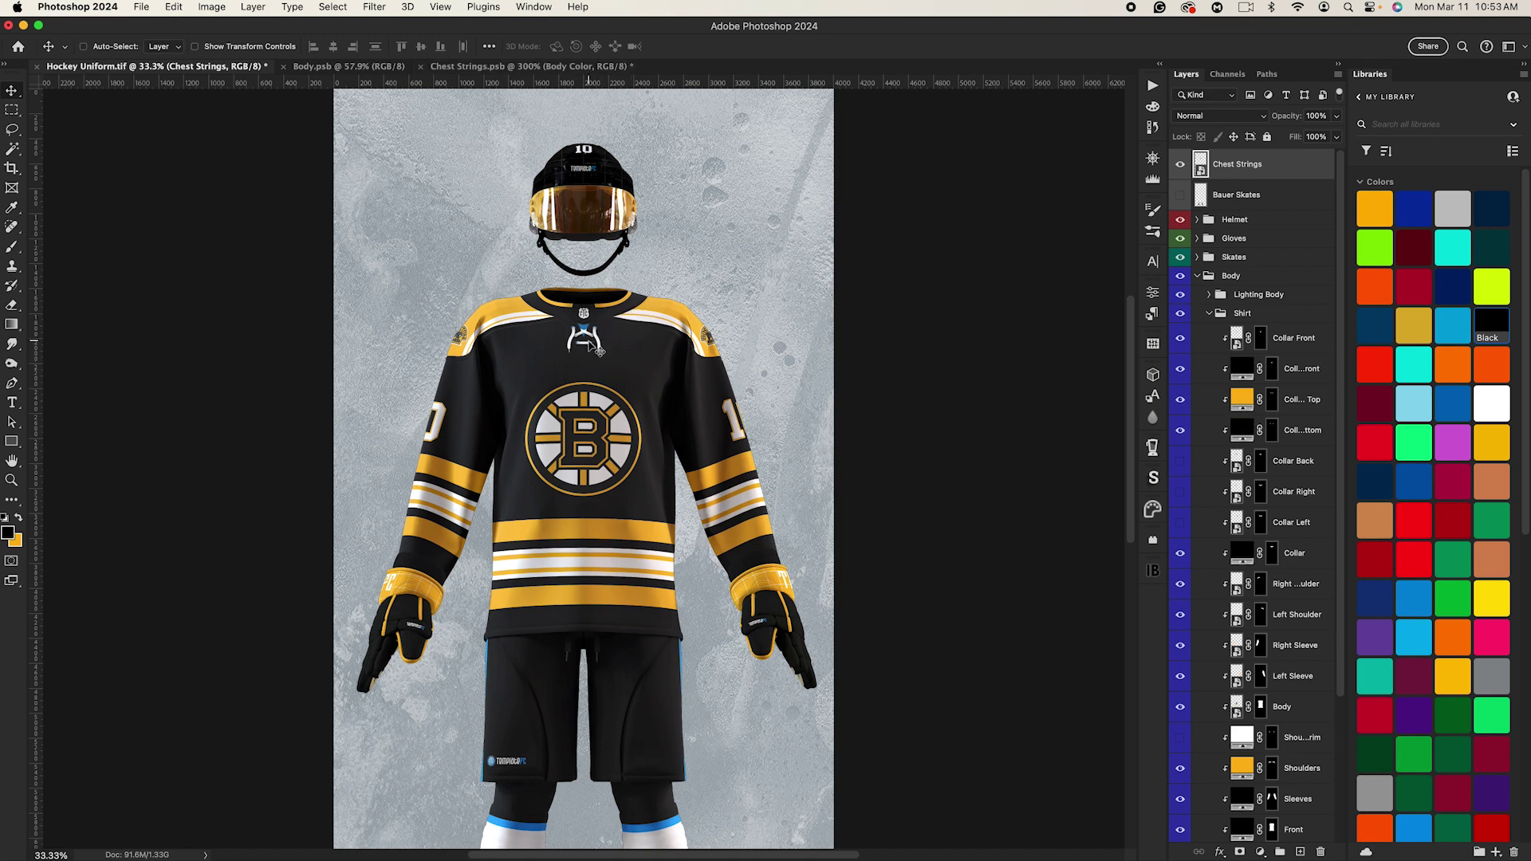
{"action": "left_click", "coordinate": [472, 69]}
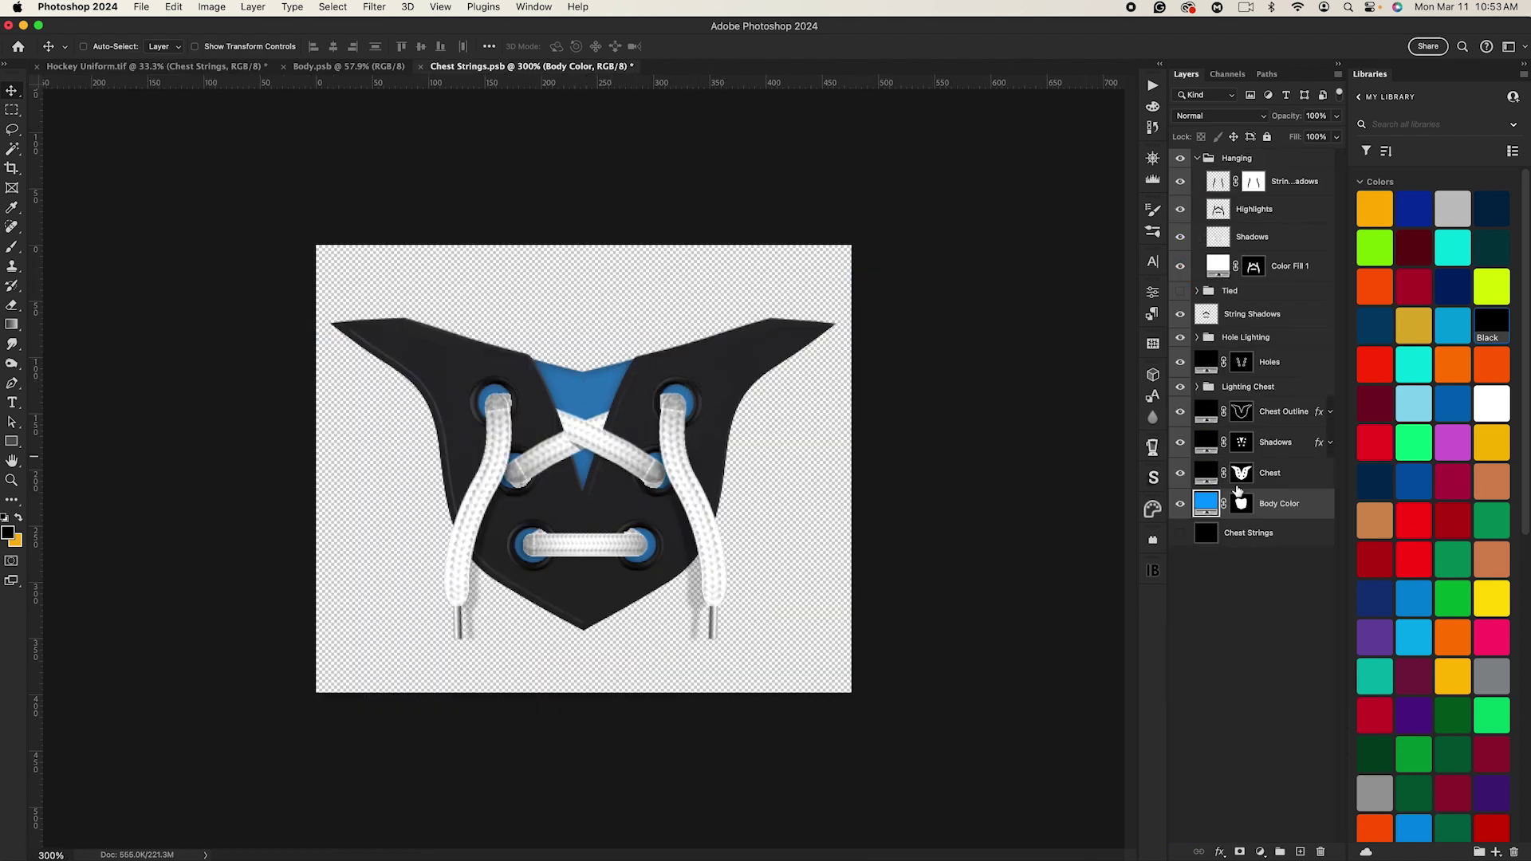
{"action": "left_click", "coordinate": [1375, 208]}
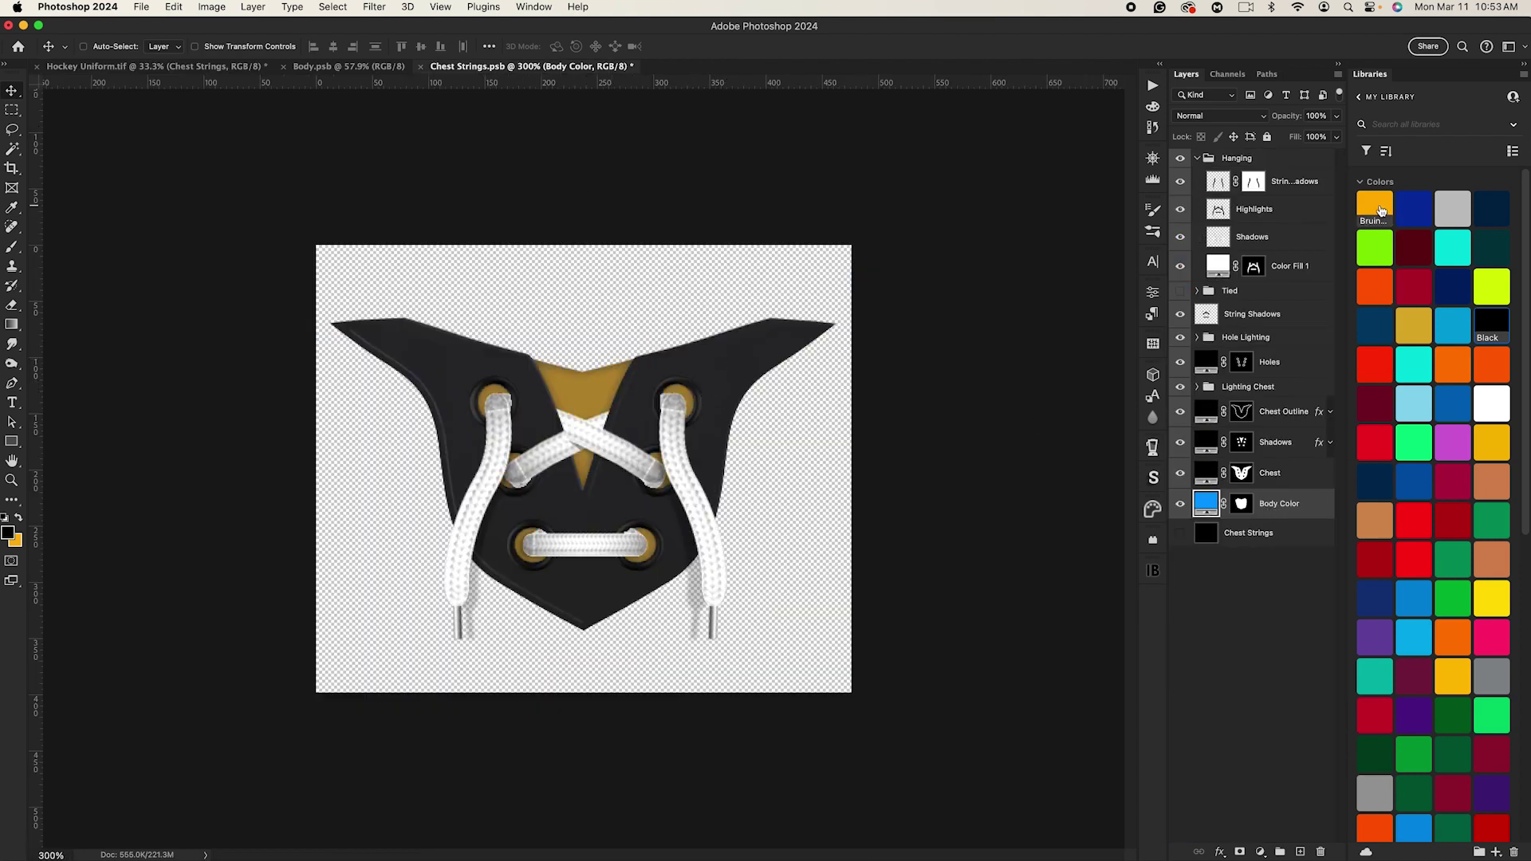
Step: Try Bruins yellow on the Chest Outline layer in Chest Strings.psb, then set it back to black
{"action": "left_click", "coordinate": [1275, 477]}
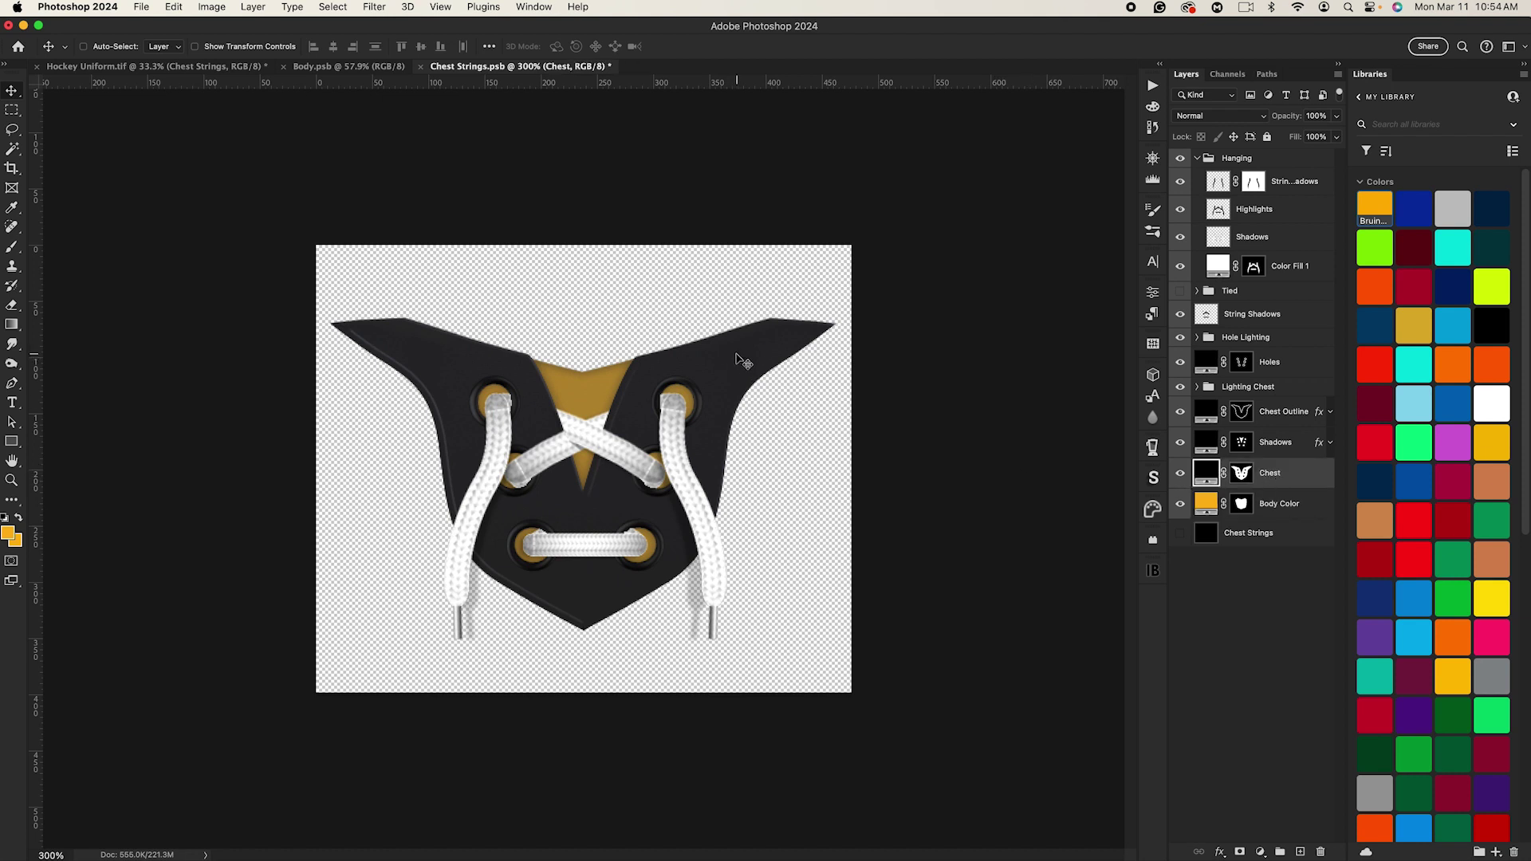
{"action": "left_click", "coordinate": [1283, 413]}
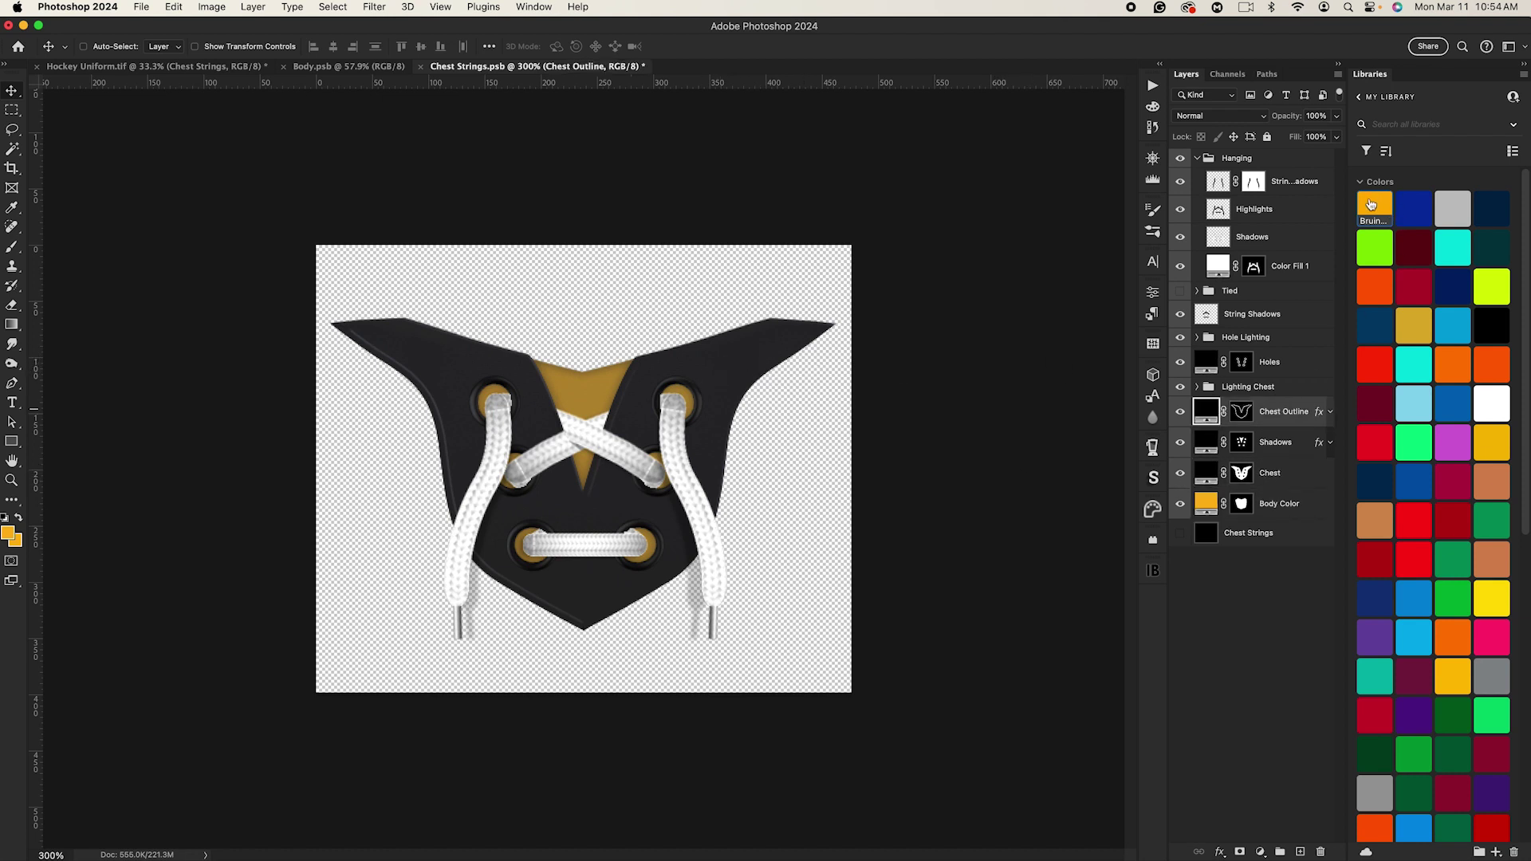
{"action": "left_click", "coordinate": [1371, 205]}
{"action": "left_click", "coordinate": [1491, 324]}
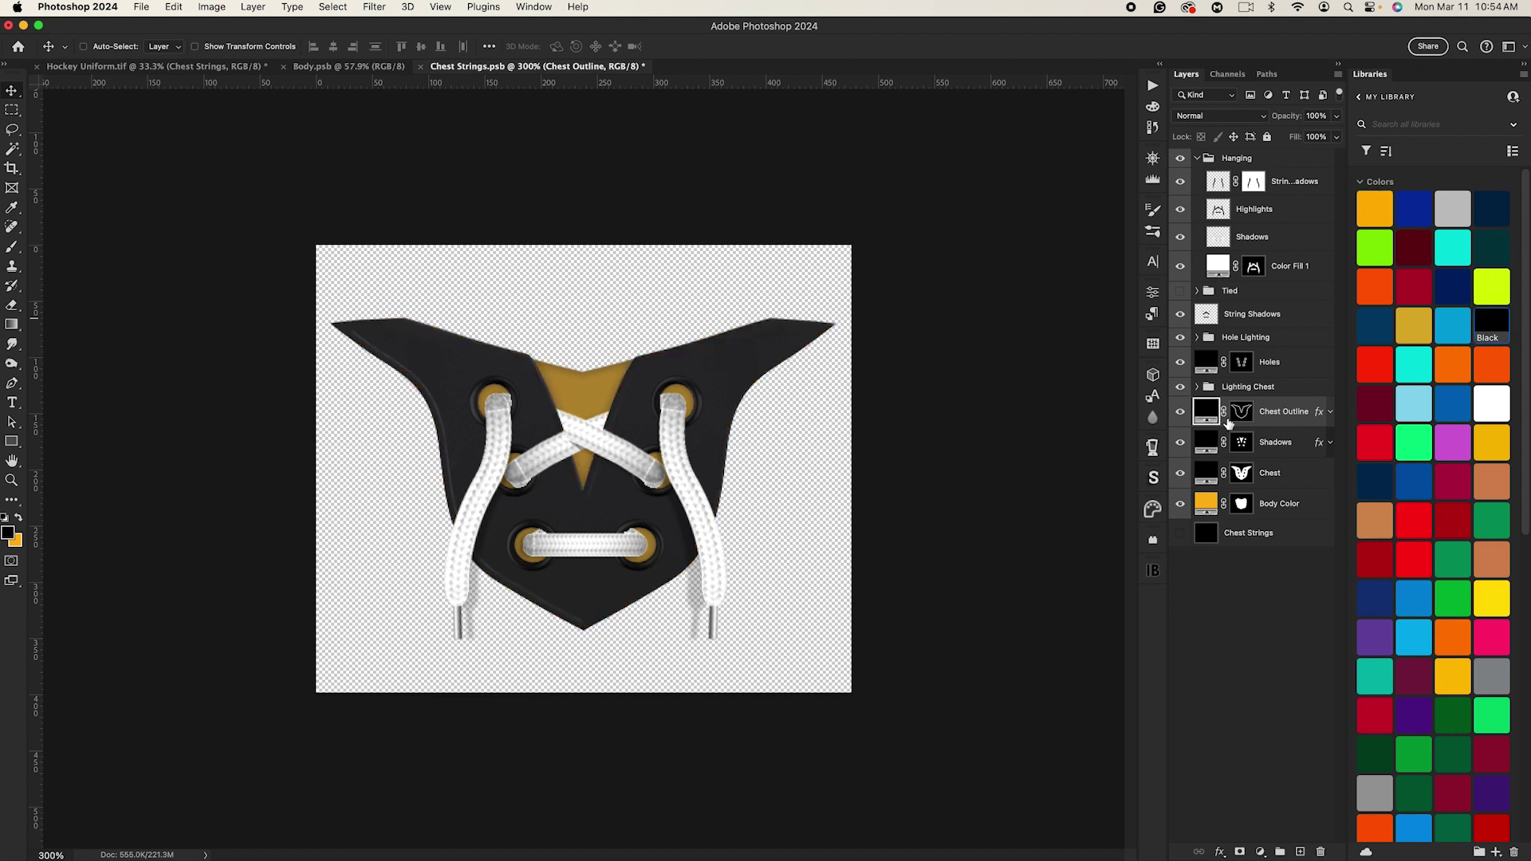
Step: Toggle the Shadows layer's visibility in Chest Strings.psb to compare the yellow body colour with and without it
{"action": "left_click", "coordinate": [1284, 449]}
{"action": "left_click", "coordinate": [1181, 447]}
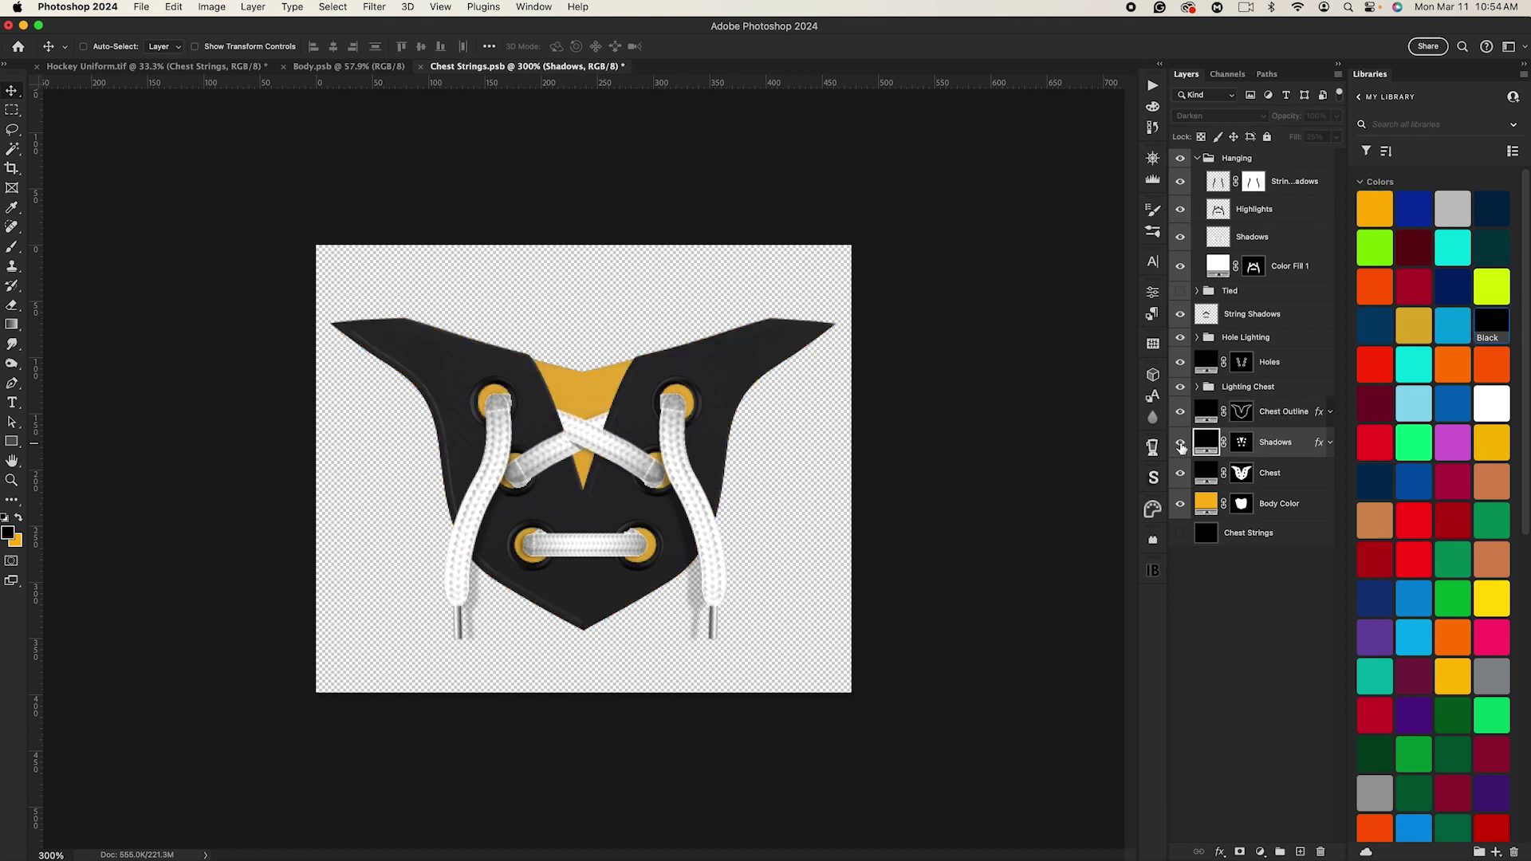
{"action": "left_click", "coordinate": [1181, 447]}
{"action": "left_click", "coordinate": [1181, 447]}
{"action": "left_click", "coordinate": [1182, 446]}
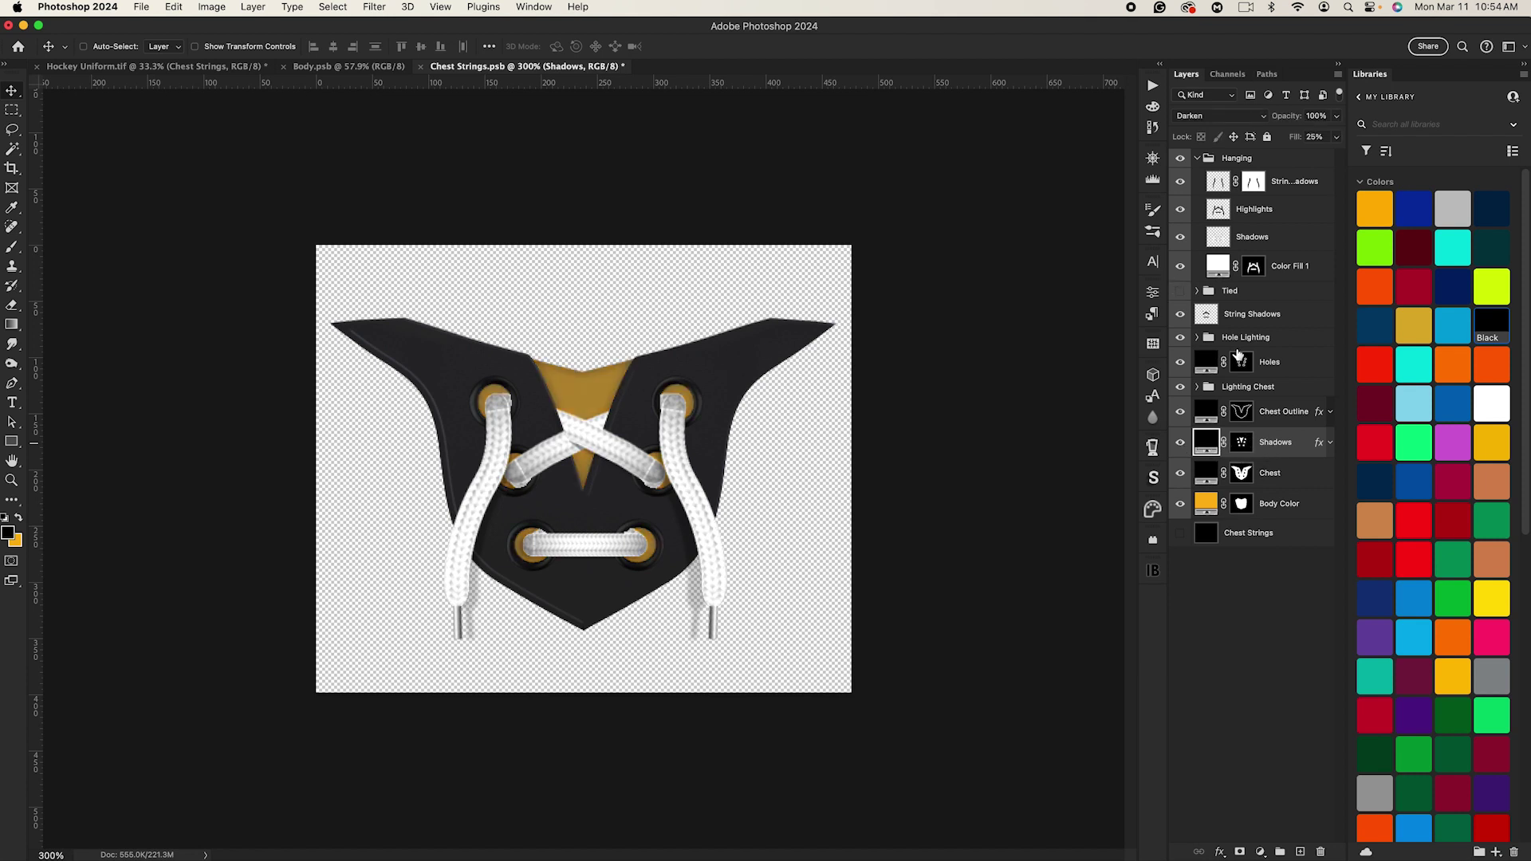
Step: Compare yellow and white on the Holes layer in Chest Strings.psb, settle on Bruins yellow for the lace holes and save
{"action": "left_click", "coordinate": [1280, 369]}
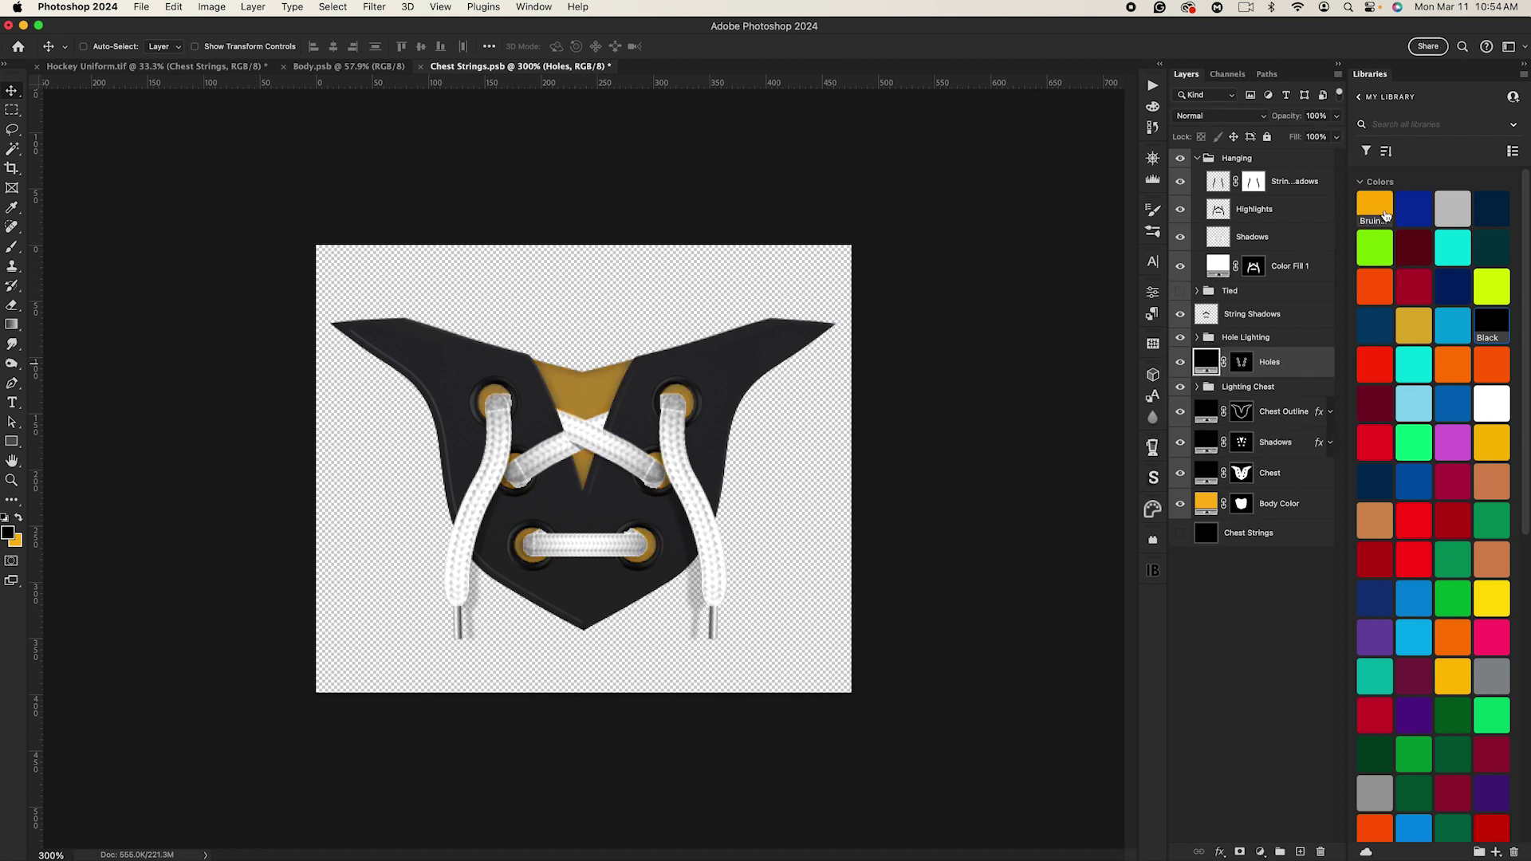
{"action": "left_click", "coordinate": [1388, 204]}
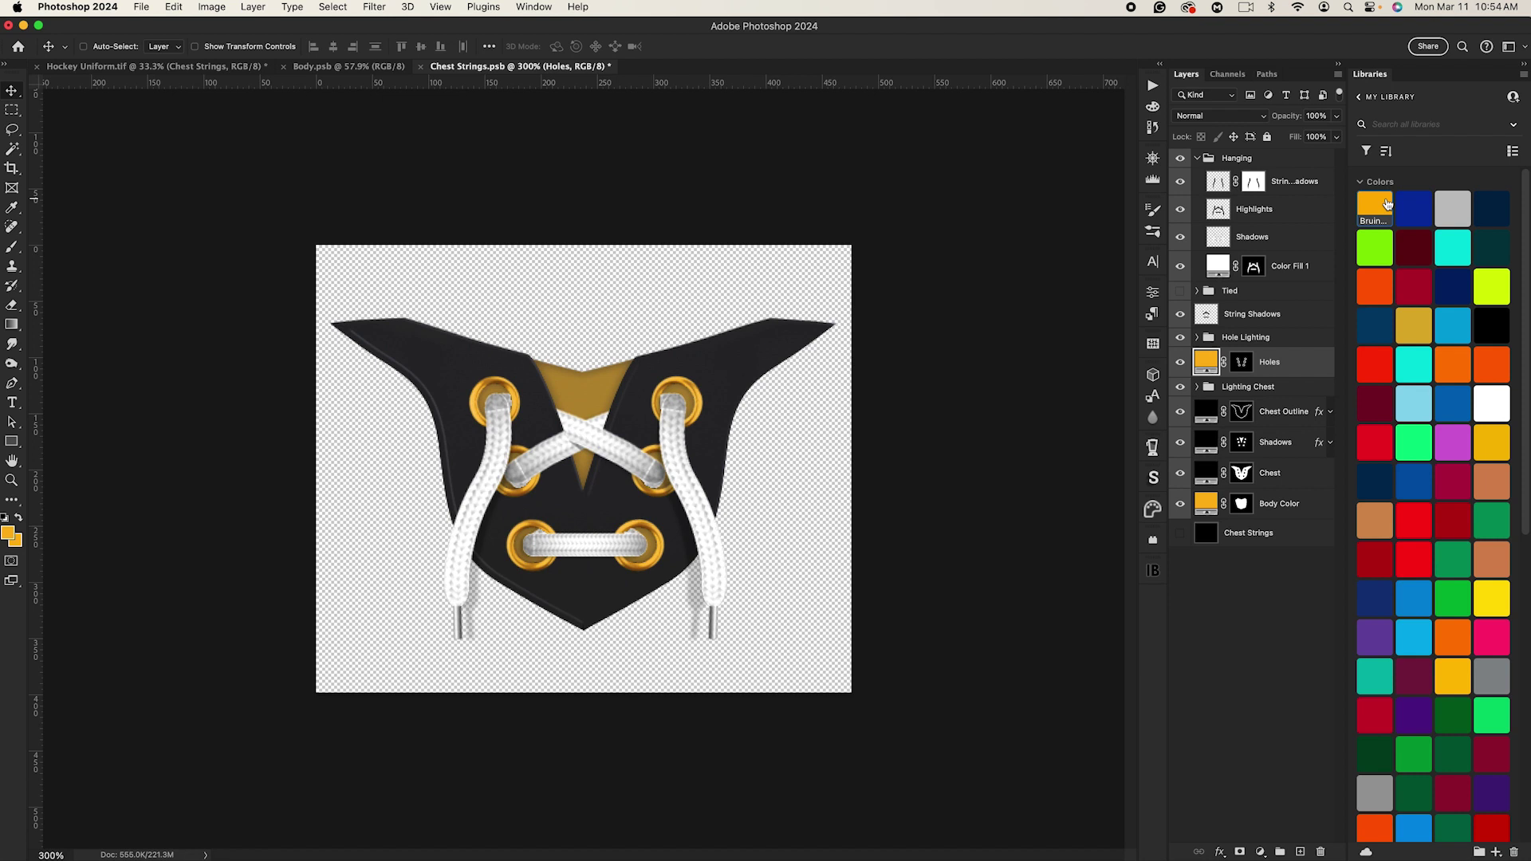
{"action": "left_click", "coordinate": [1492, 404]}
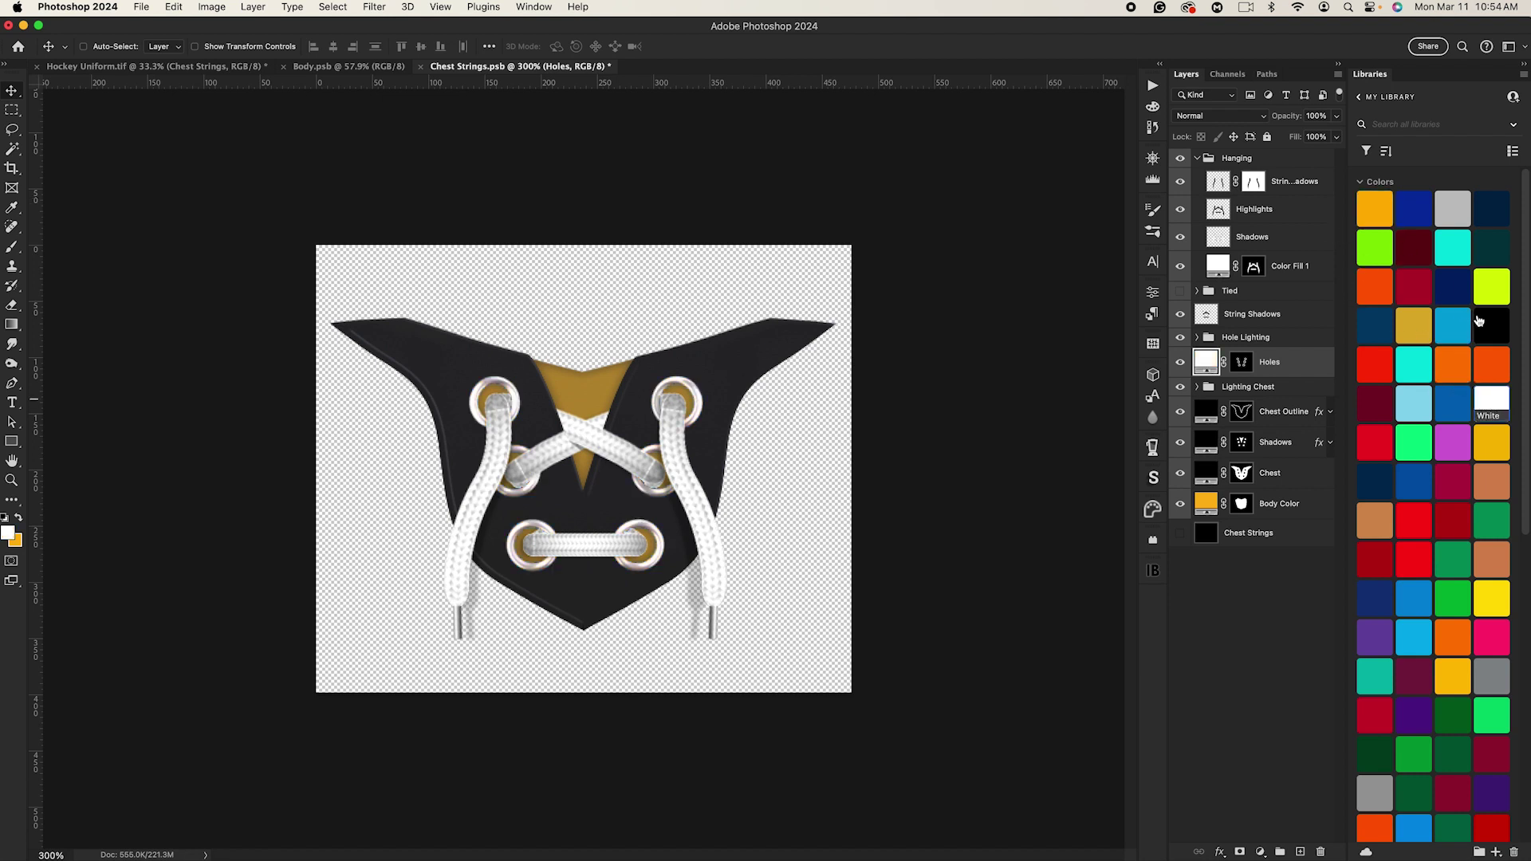
{"action": "left_click", "coordinate": [1374, 214]}
{"action": "key", "text": "super+s"}
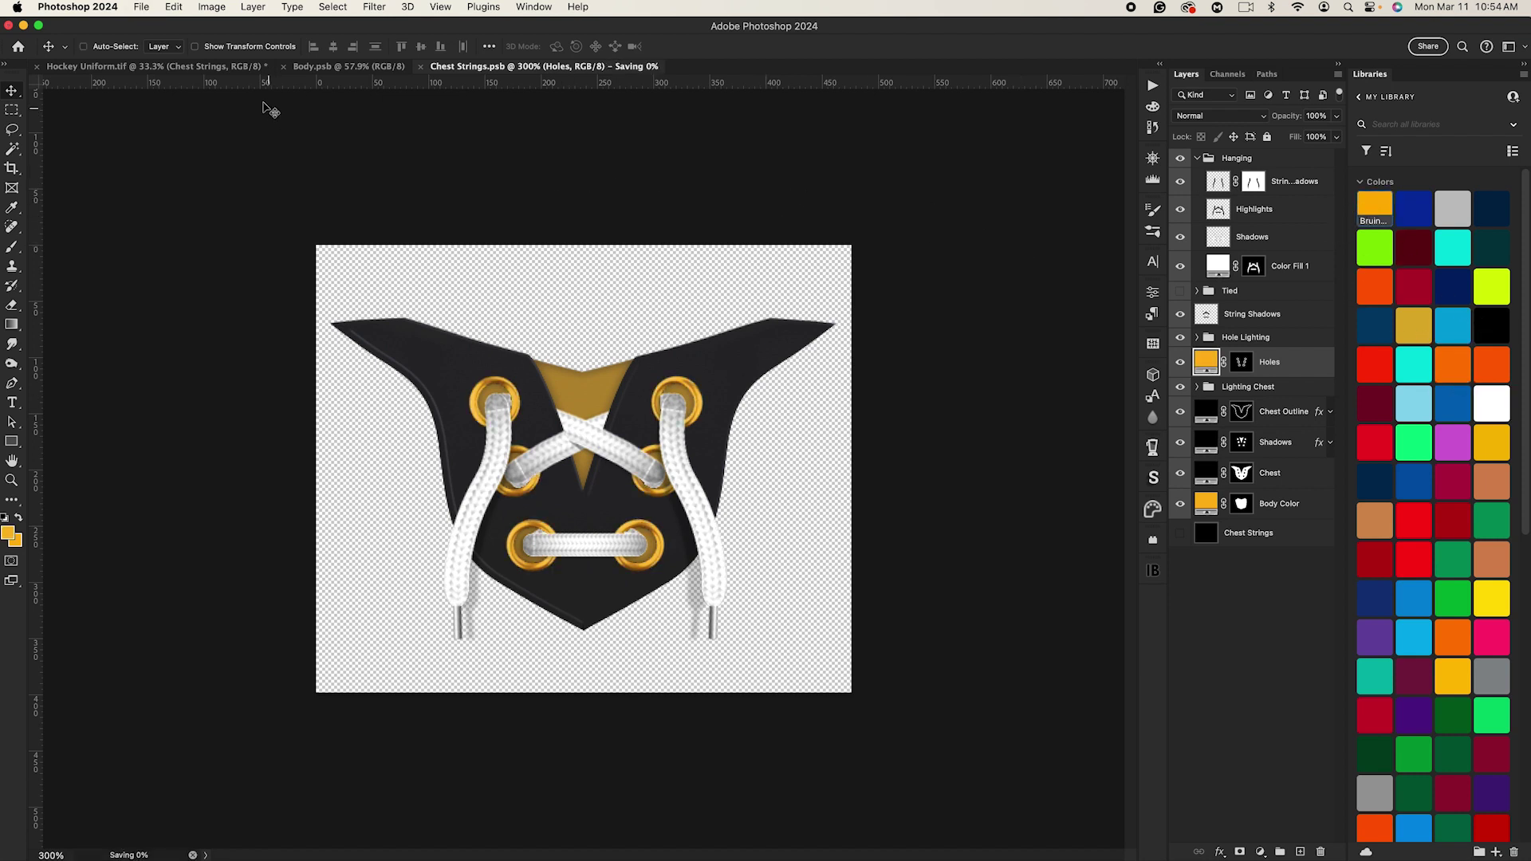
Step: Check the recoloured collar lacing on the whole Hockey Uniform mock-up and close Chest Strings.psb
{"action": "left_click", "coordinate": [108, 65]}
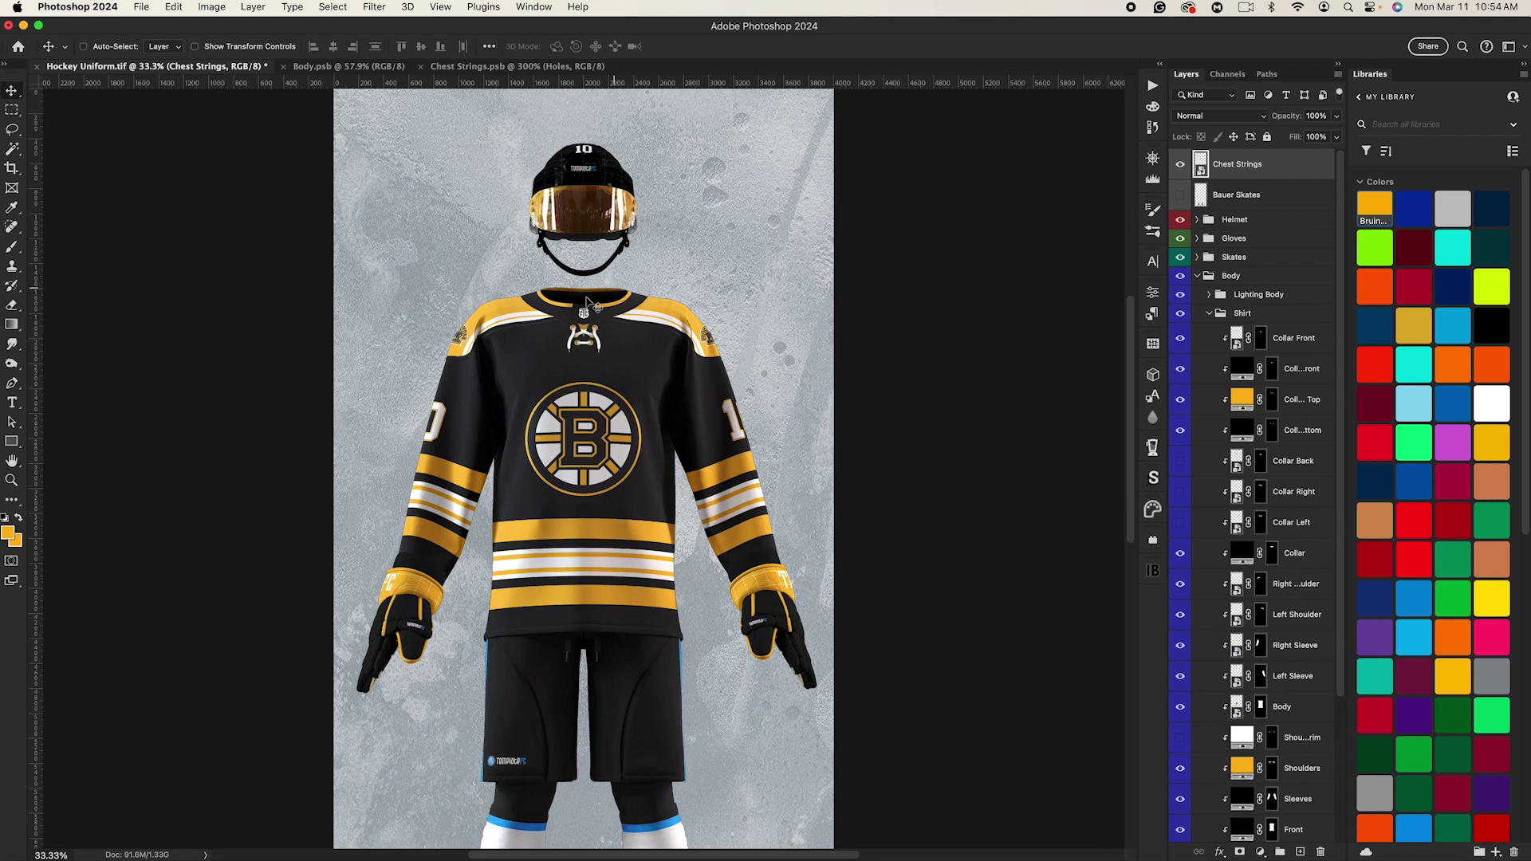
{"action": "key", "text": "super+0"}
{"action": "left_click", "coordinate": [421, 66]}
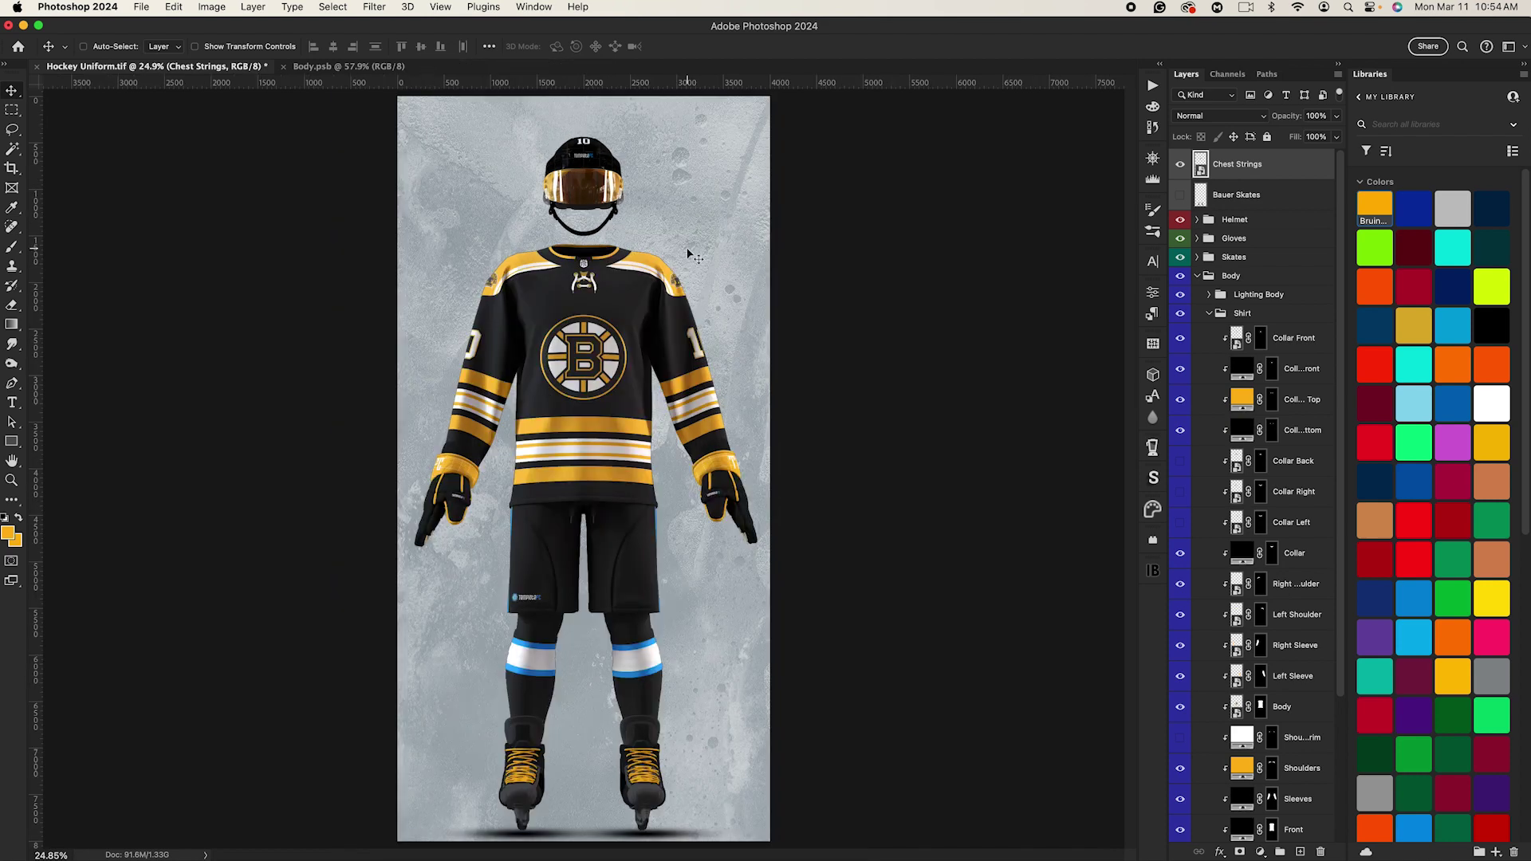
Step: Collapse the Shirt group, expand the Shorts group and open the Shorts Right and Shorts Left artwork for editing
{"action": "left_click", "coordinate": [1209, 314]}
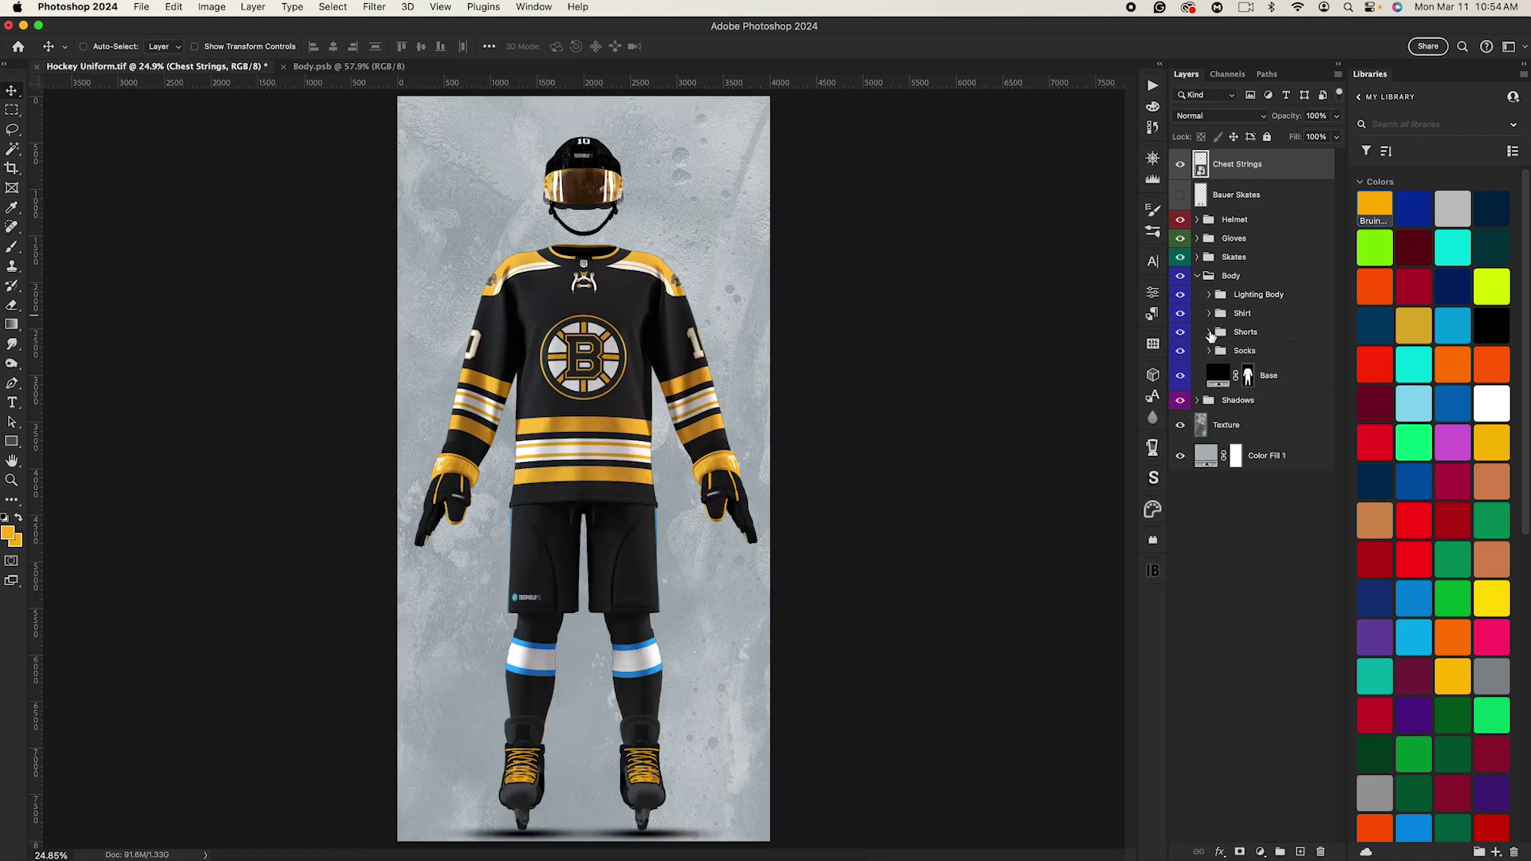
{"action": "left_click", "coordinate": [1209, 332]}
{"action": "double_click", "coordinate": [1237, 390]}
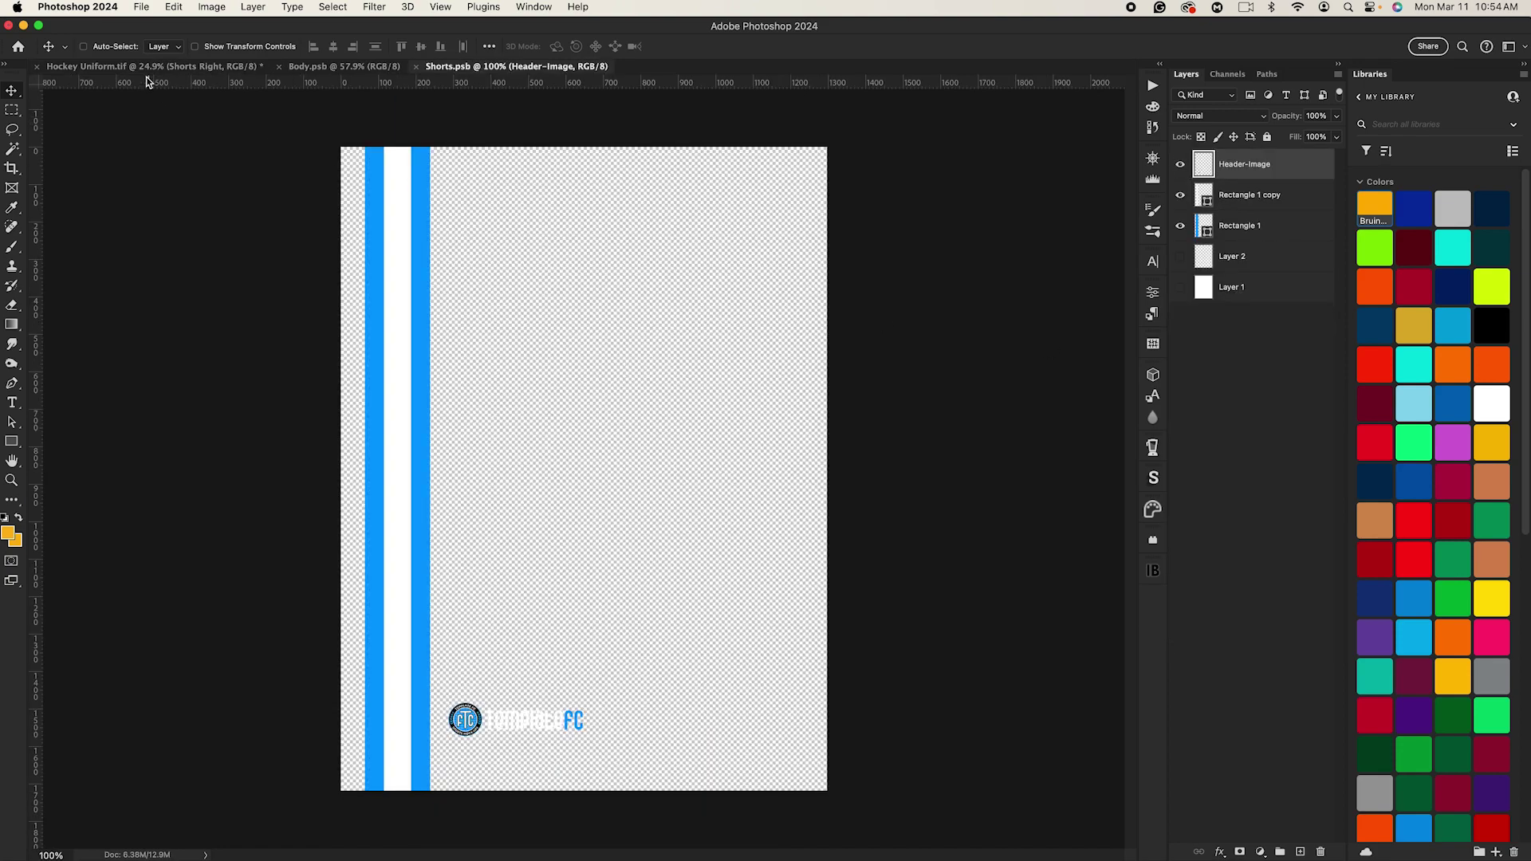
{"action": "key", "text": "ctrl+Tab"}
{"action": "double_click", "coordinate": [1238, 421]}
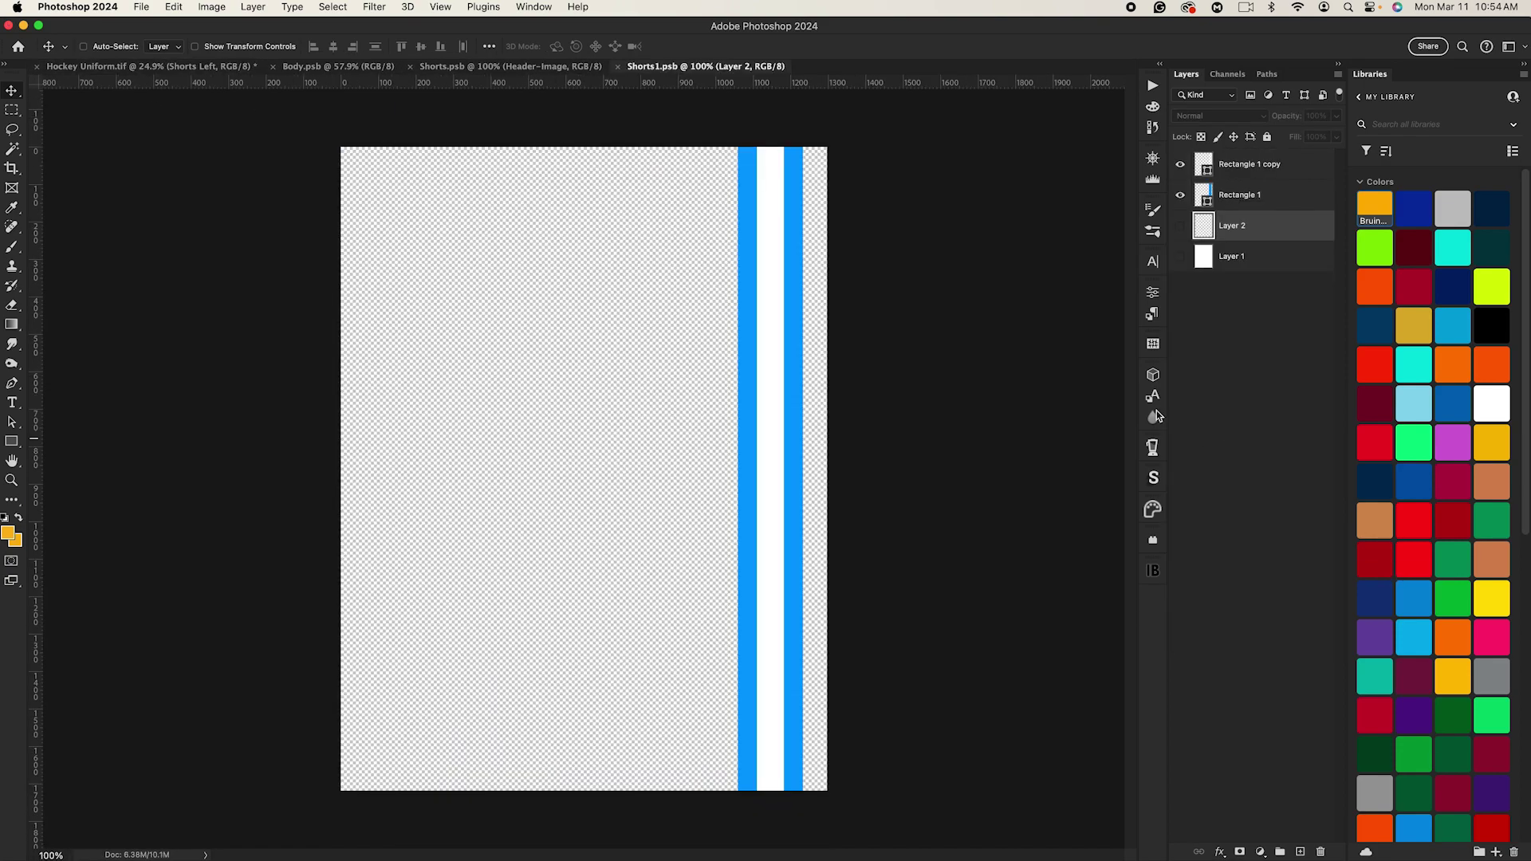
Step: Copy the five stripe rectangles from Body.psb into Shorts.psb, rotate them 90° and align their edge with the existing blue stripe
{"action": "left_click", "coordinate": [303, 70]}
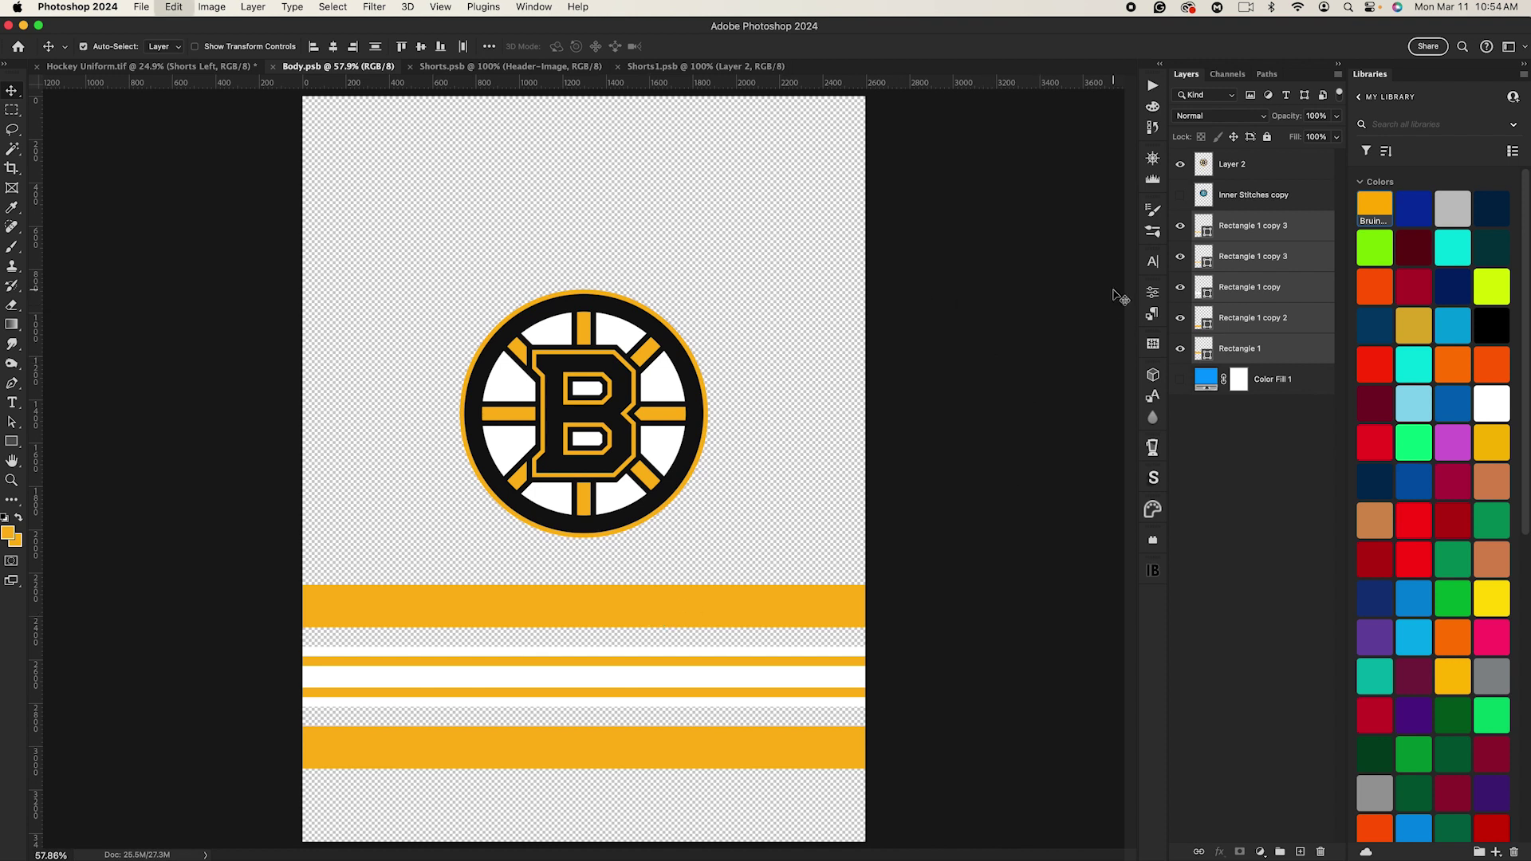
{"action": "left_click", "coordinate": [511, 67]}
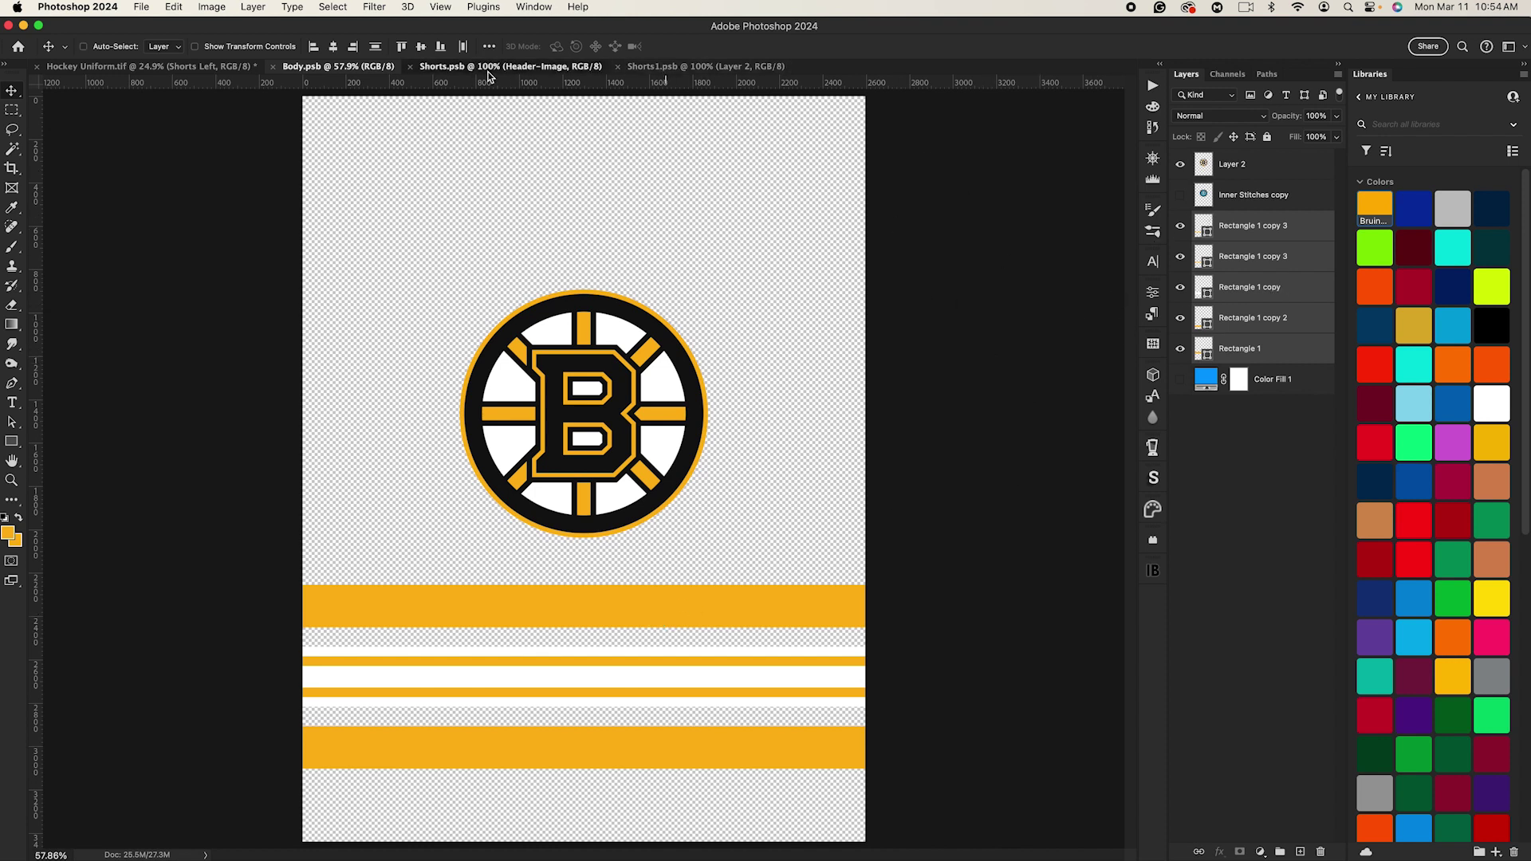
{"action": "key", "text": "ctrl+v"}
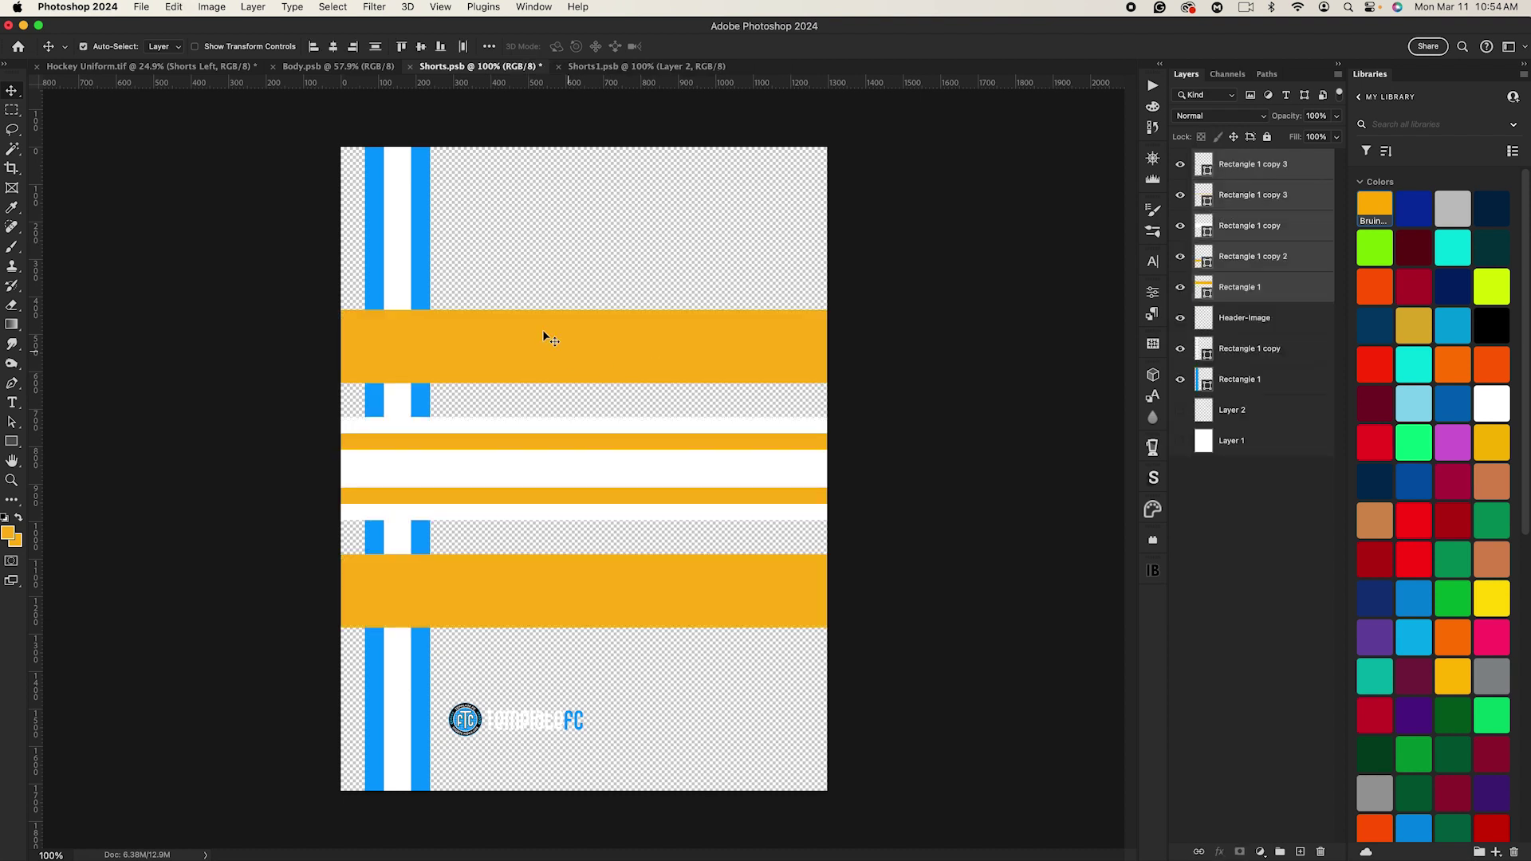
{"action": "key", "text": "ctrl+t"}
{"action": "left_click_drag", "start_coordinate": [637, 250], "coordinate": [991, 301]}
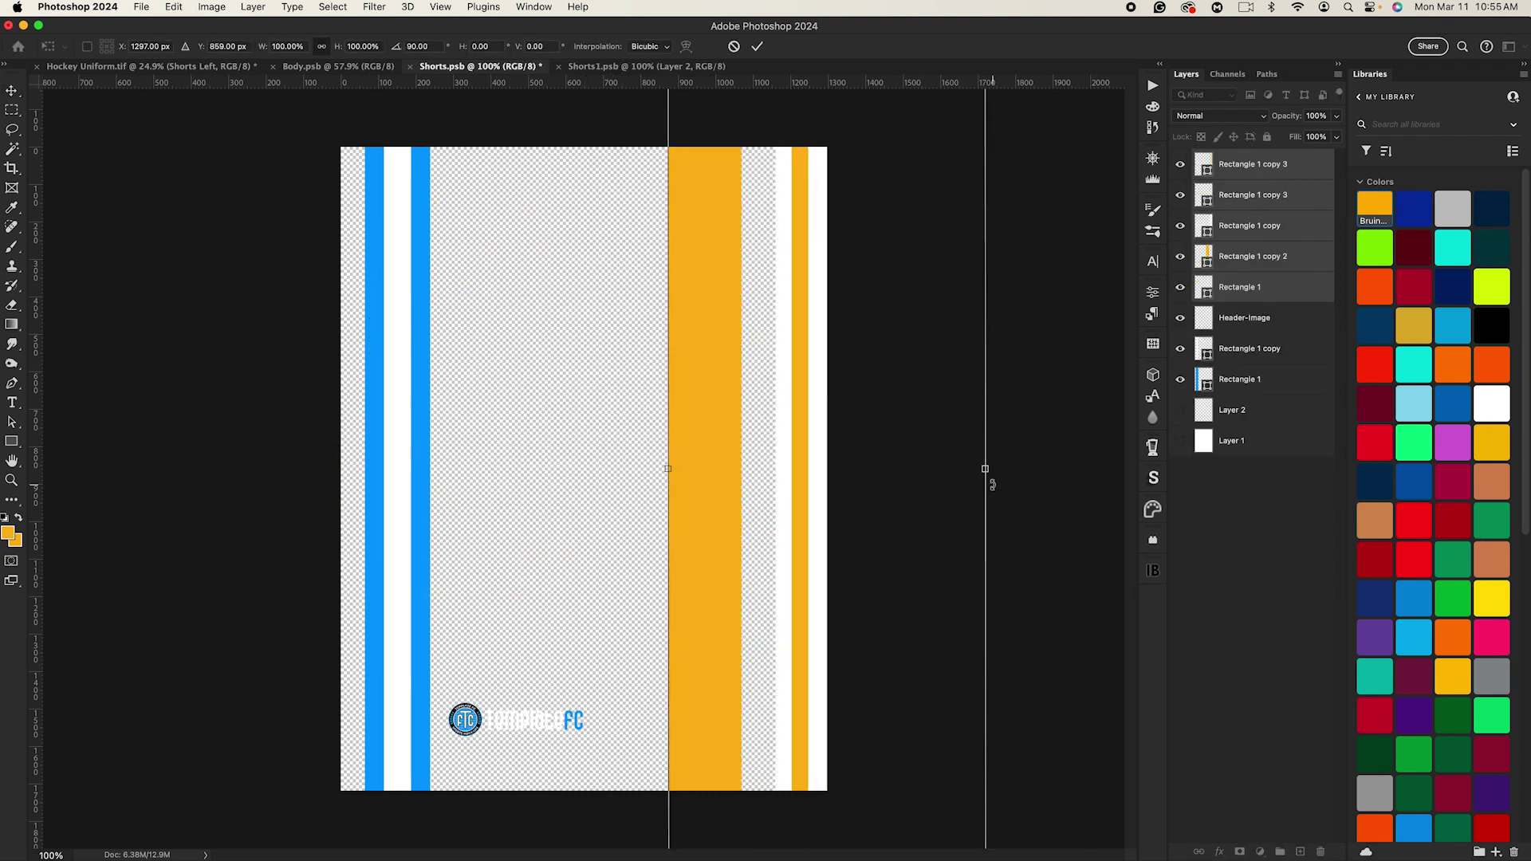
{"action": "left_click_drag", "start_coordinate": [913, 435], "coordinate": [610, 441]}
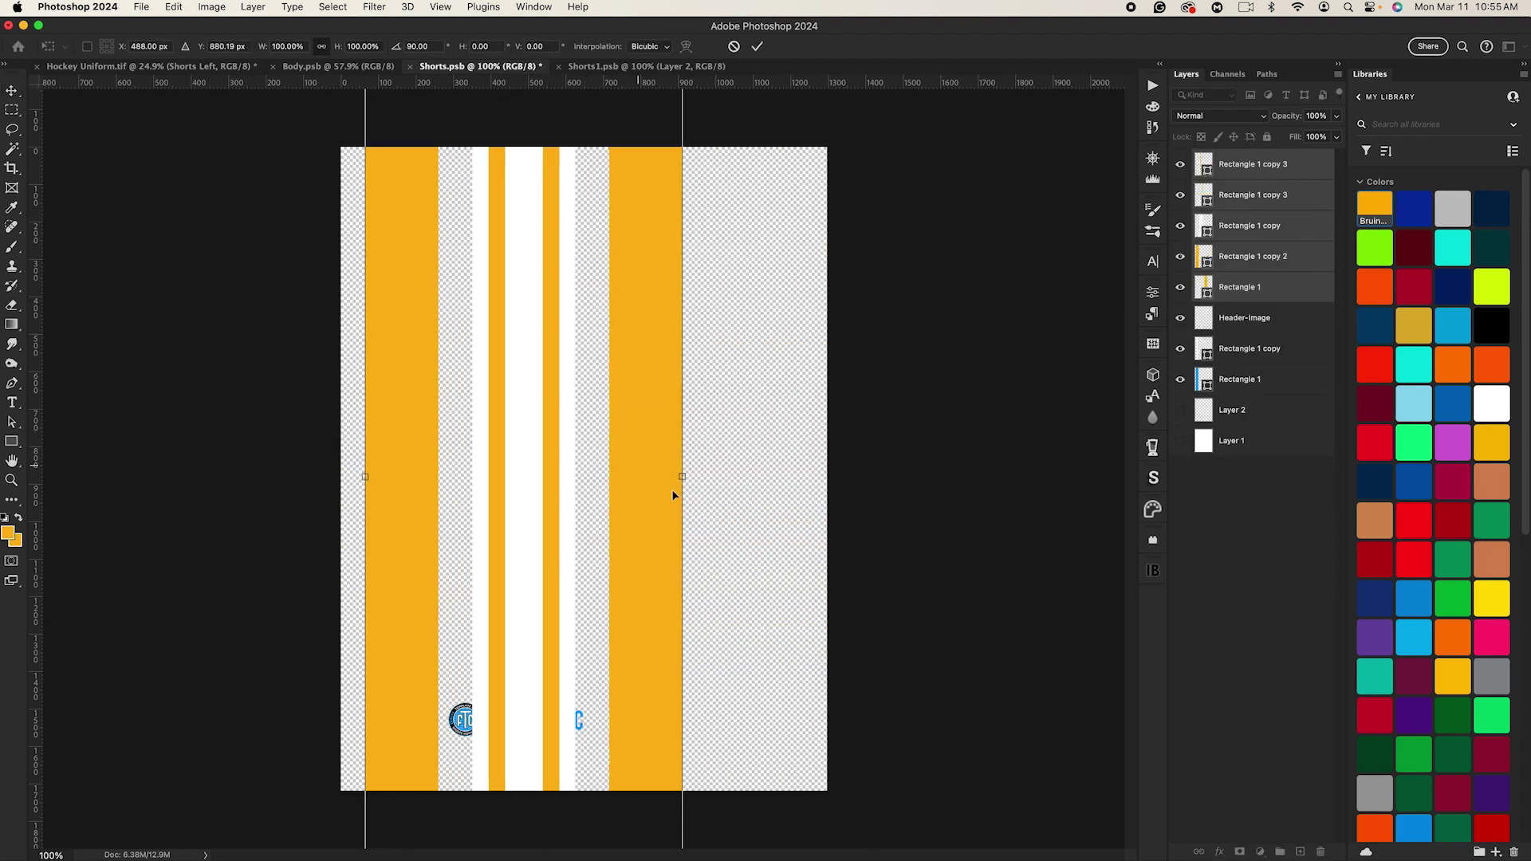
Step: Scale the rotated stripes to about 20.52% to match the old stripe band's width and stretch them over the full canvas height
{"action": "left_click_drag", "start_coordinate": [681, 477], "coordinate": [430, 499]}
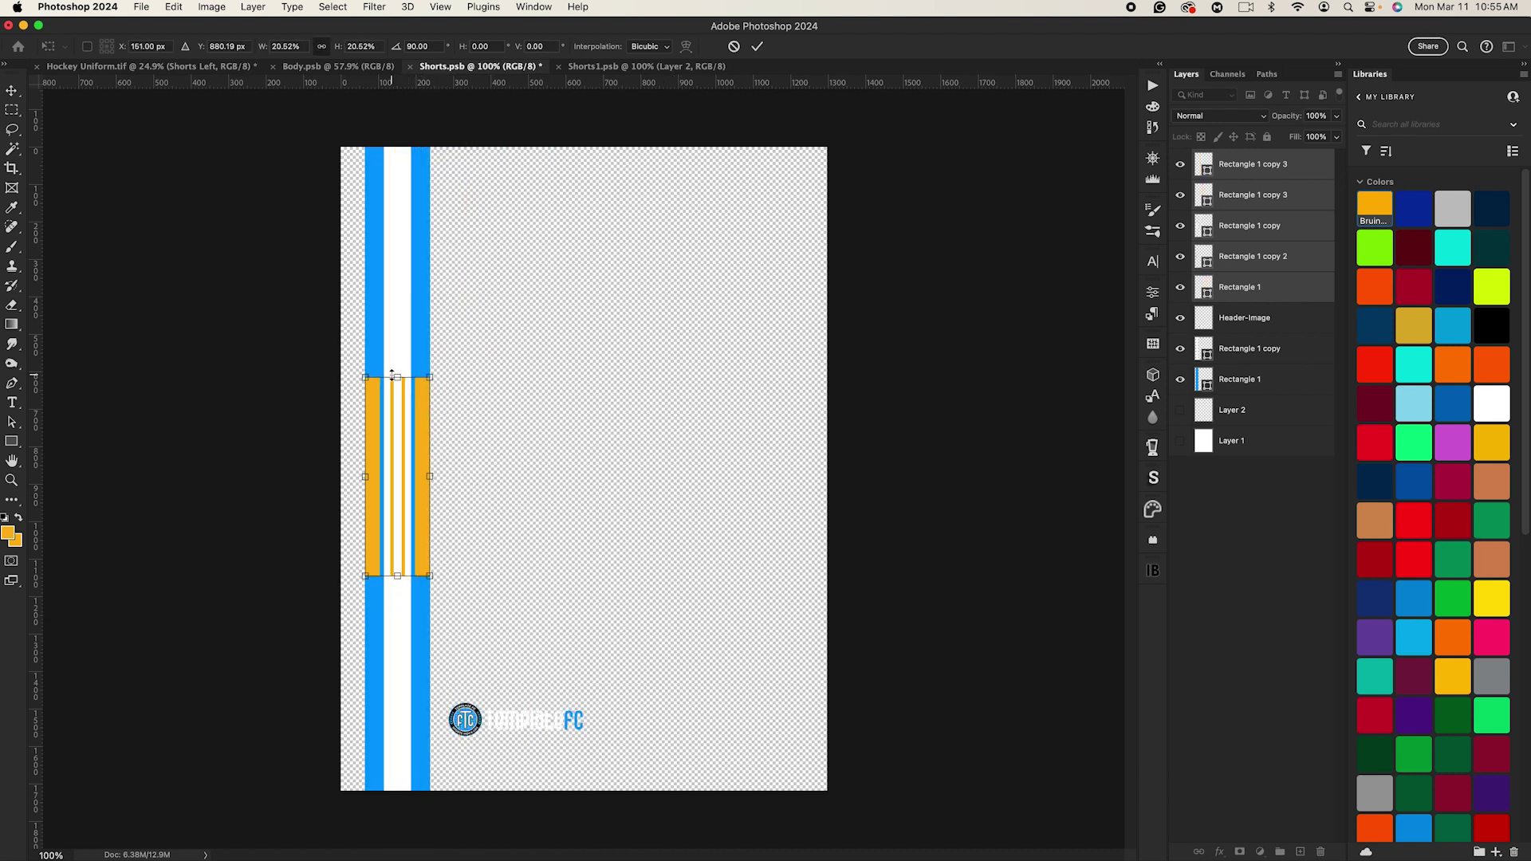
{"action": "left_click_drag", "start_coordinate": [391, 375], "coordinate": [408, 149]}
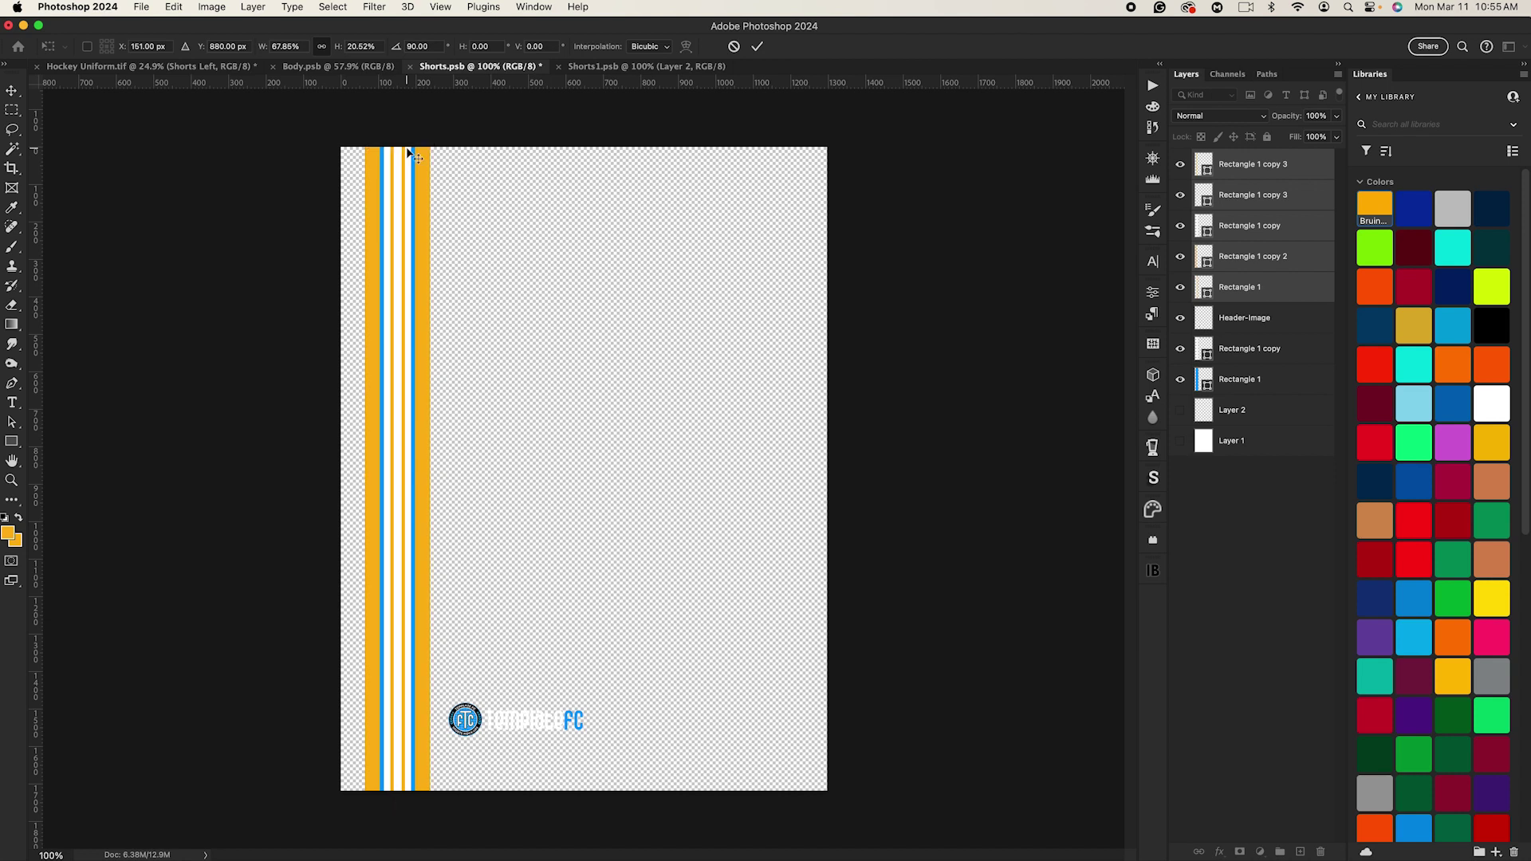
{"action": "key", "text": "Return"}
Step: Delete the original blue and white stripe layers, the lower Rectangle 1 copy and Rectangle 1, from Shorts.psb
{"action": "left_click", "coordinate": [1246, 316]}
{"action": "left_click", "coordinate": [1258, 349]}
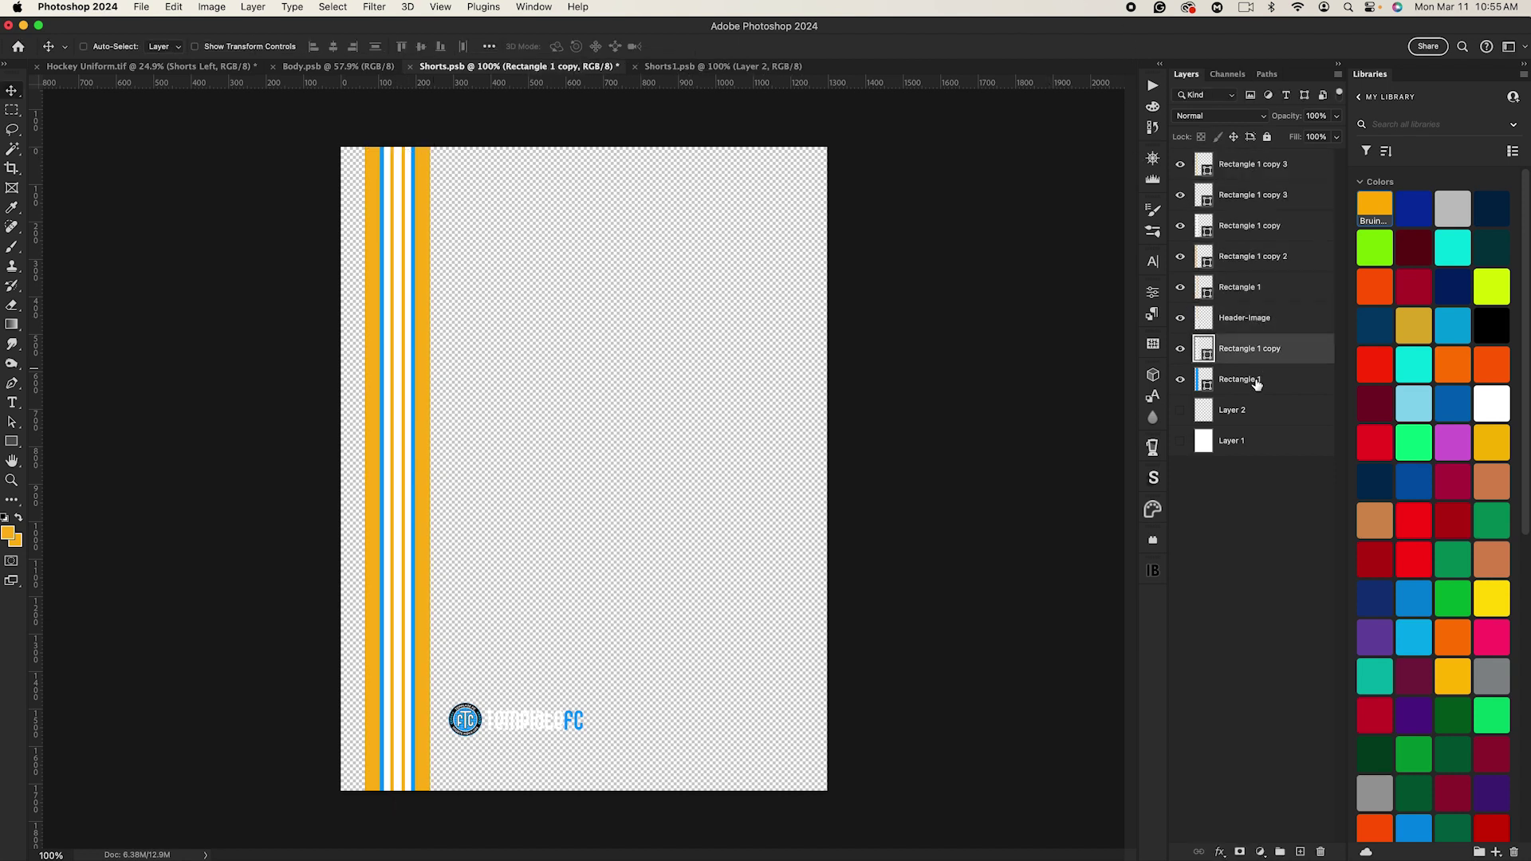
{"action": "left_click", "coordinate": [1257, 381], "text": "shift"}
{"action": "key", "text": "Delete"}
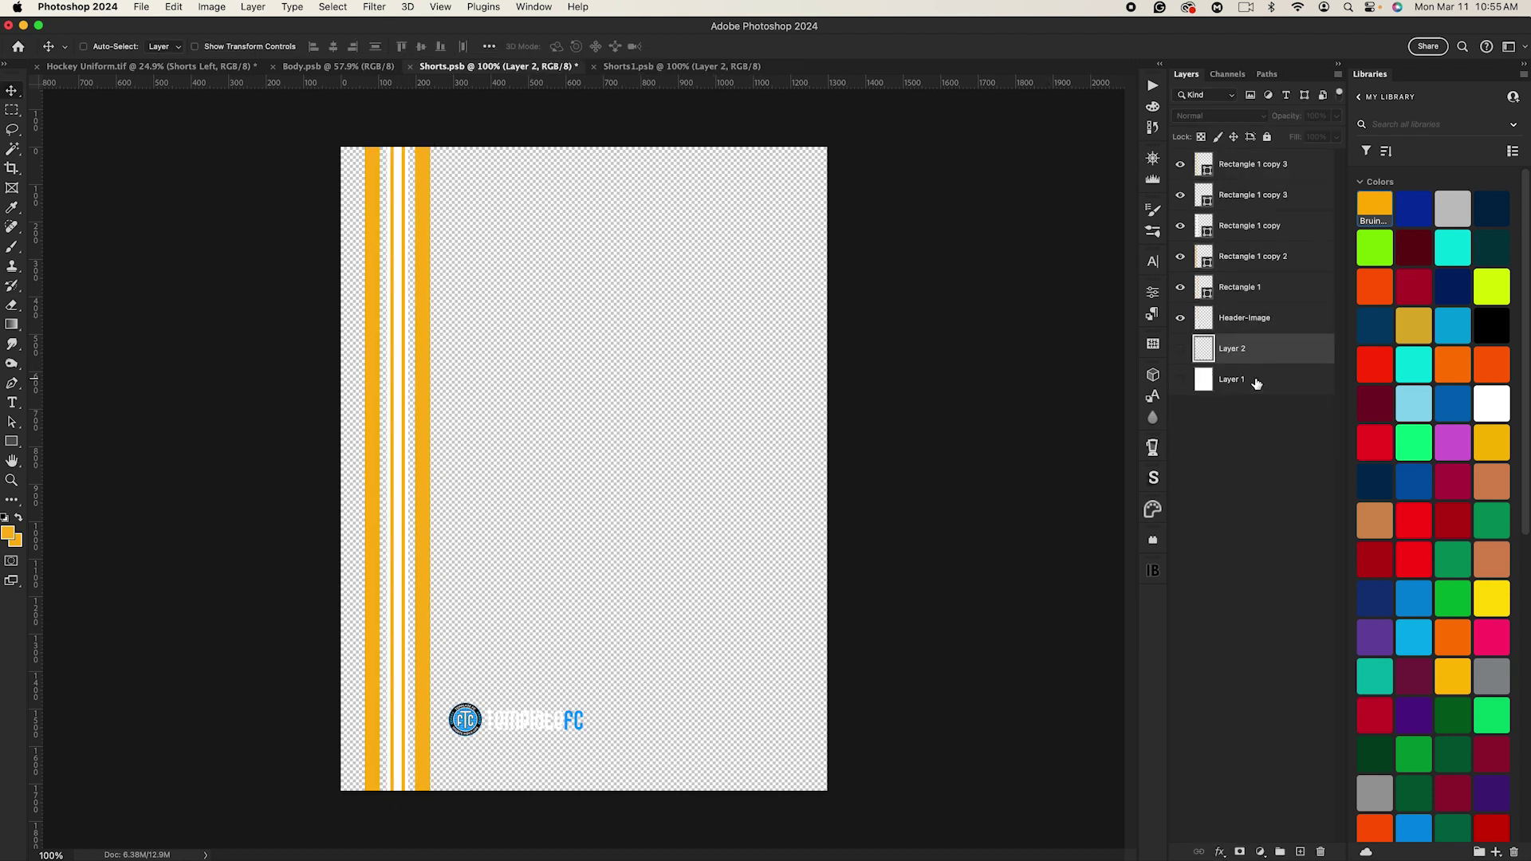
Step: Hide the Header-Image layer in Shorts.psb, save, and check the shorts on the Hockey Uniform mock-up
{"action": "left_click", "coordinate": [1251, 319]}
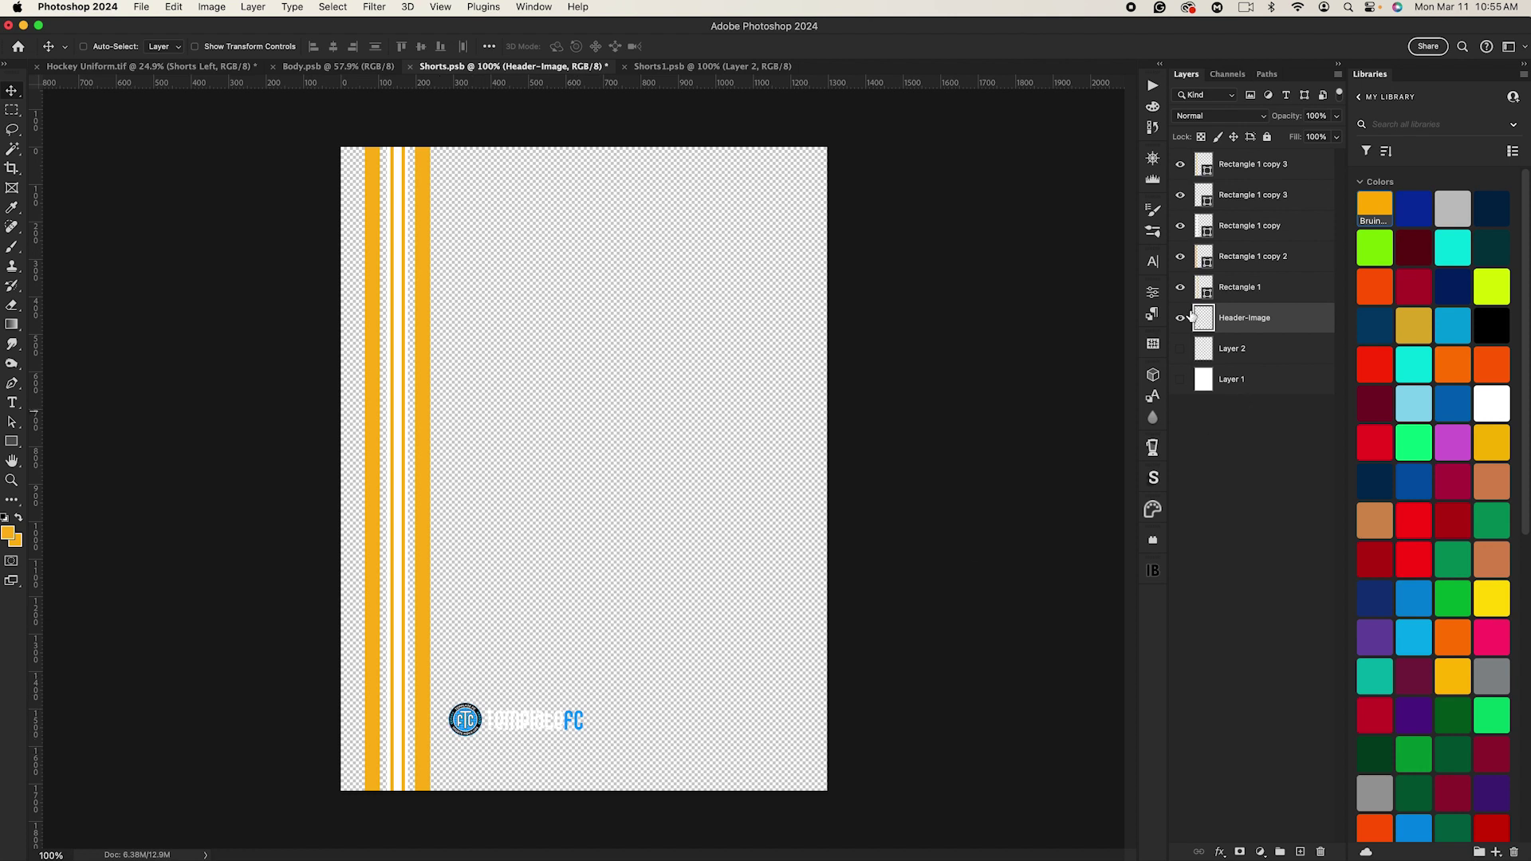
{"action": "left_click", "coordinate": [1181, 320]}
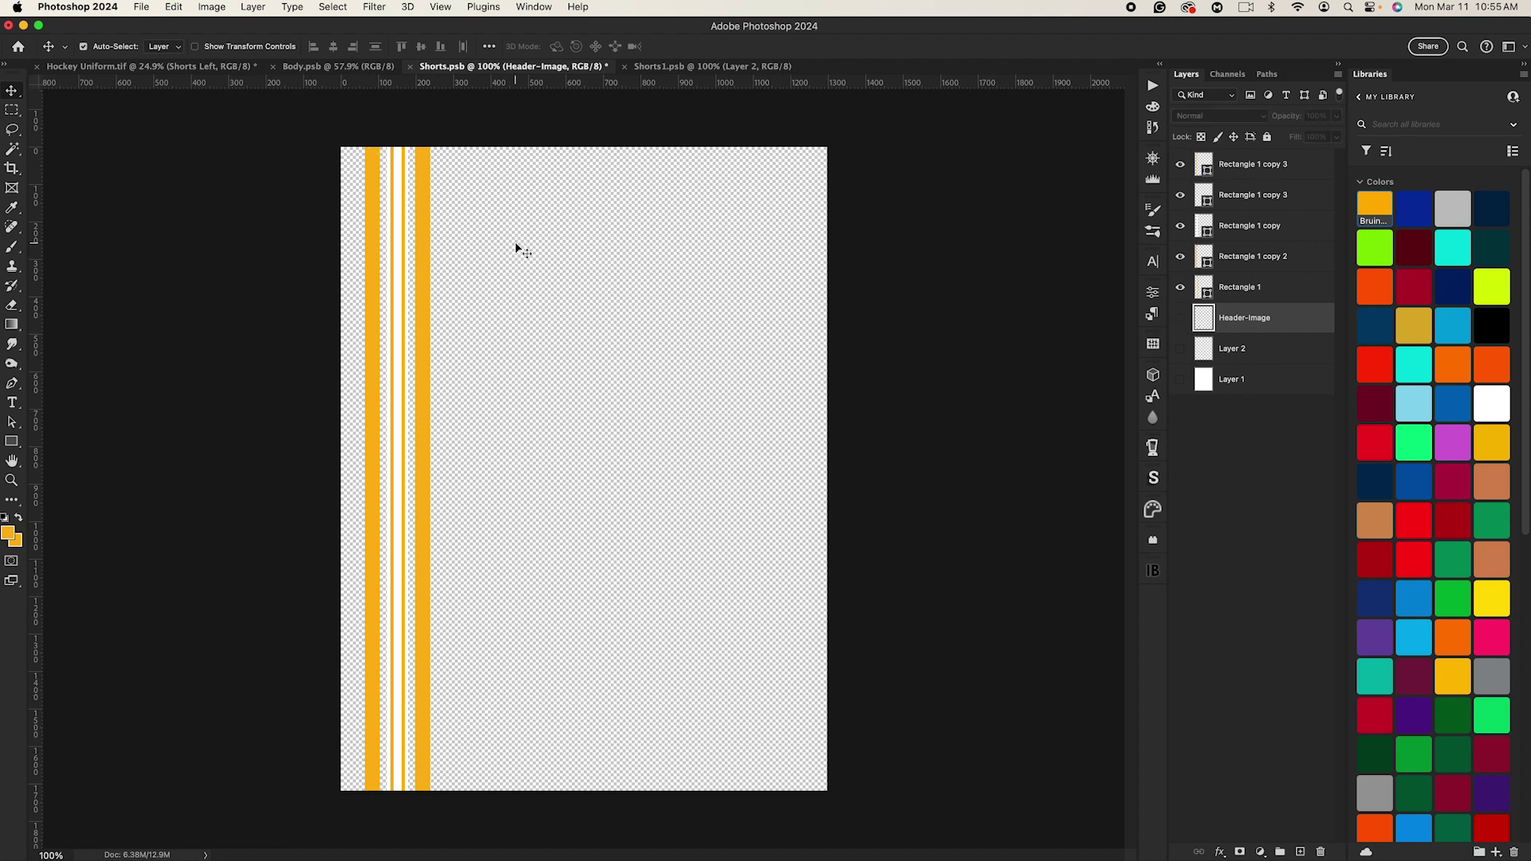
{"action": "key", "text": "super+s"}
{"action": "left_click", "coordinate": [149, 68]}
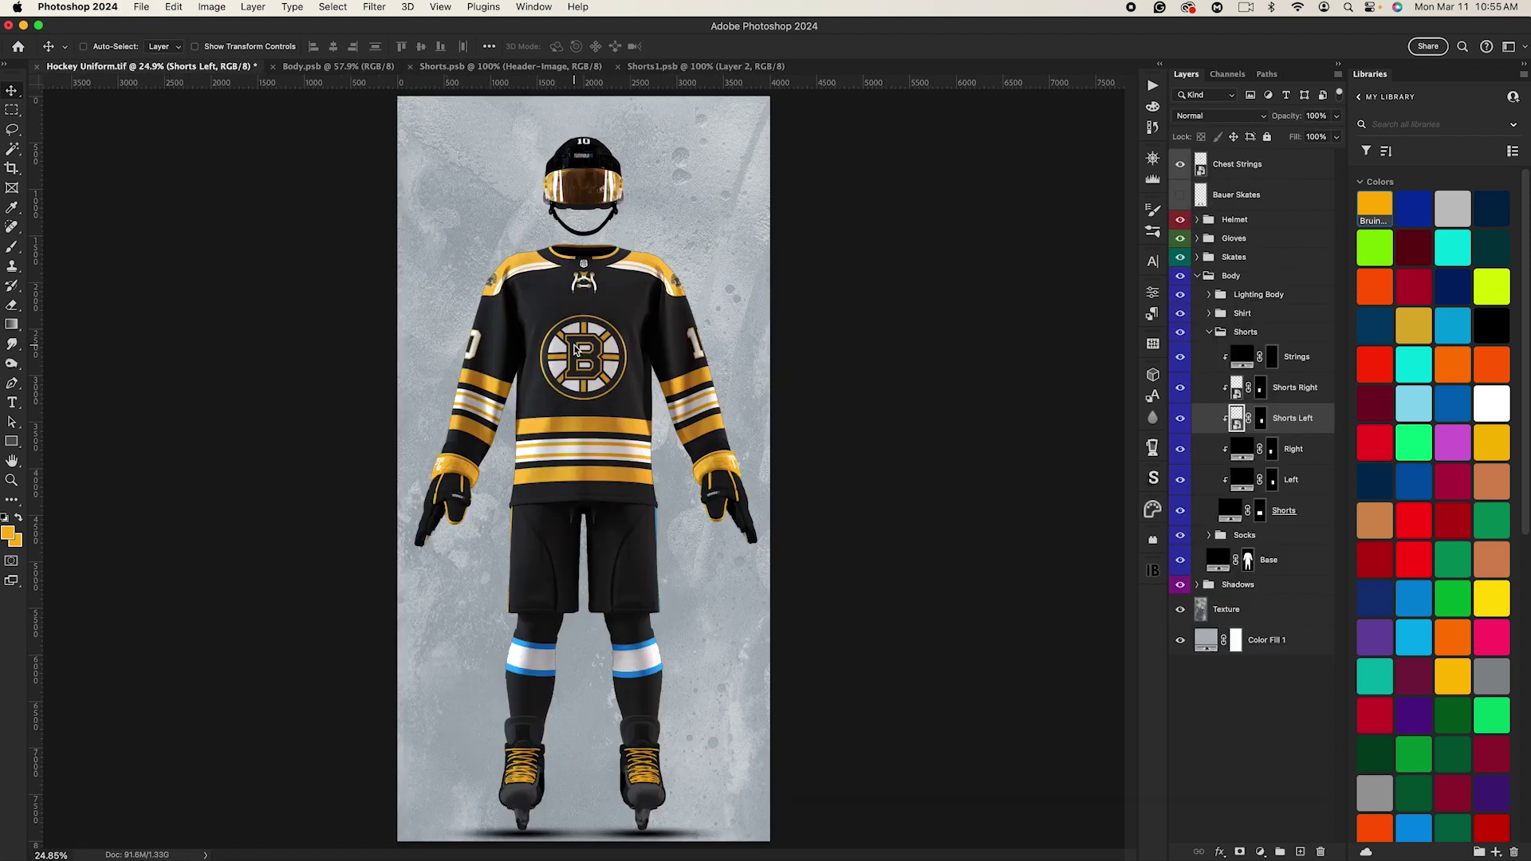
Step: Copy the Bruins logo from Body.psb into Shorts.psb above the Header-Image layer, showing that layer as a placement reference
{"action": "left_click", "coordinate": [331, 67]}
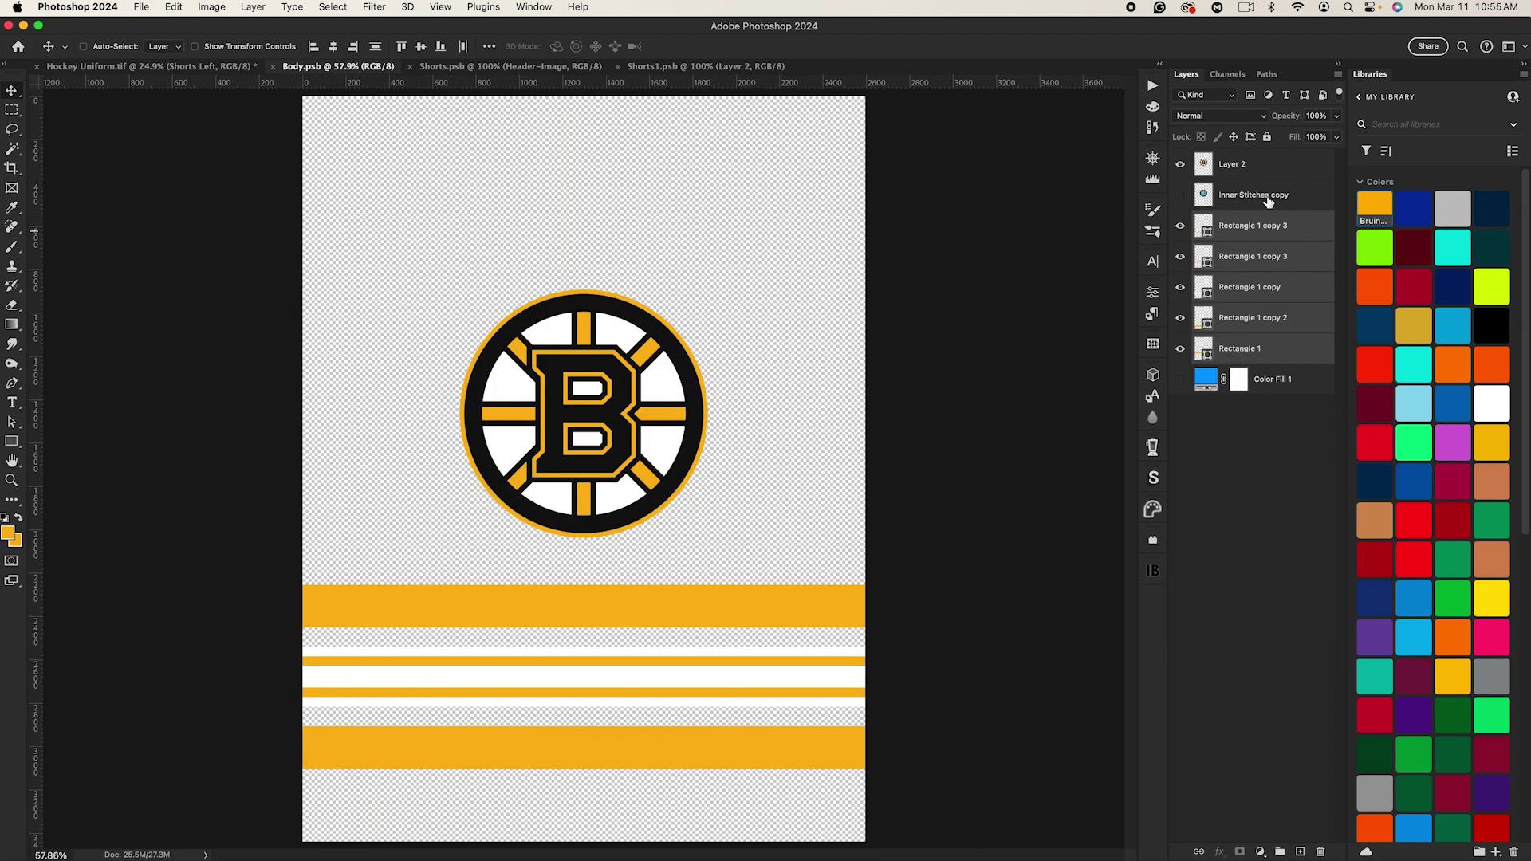
{"action": "left_click", "coordinate": [487, 67]}
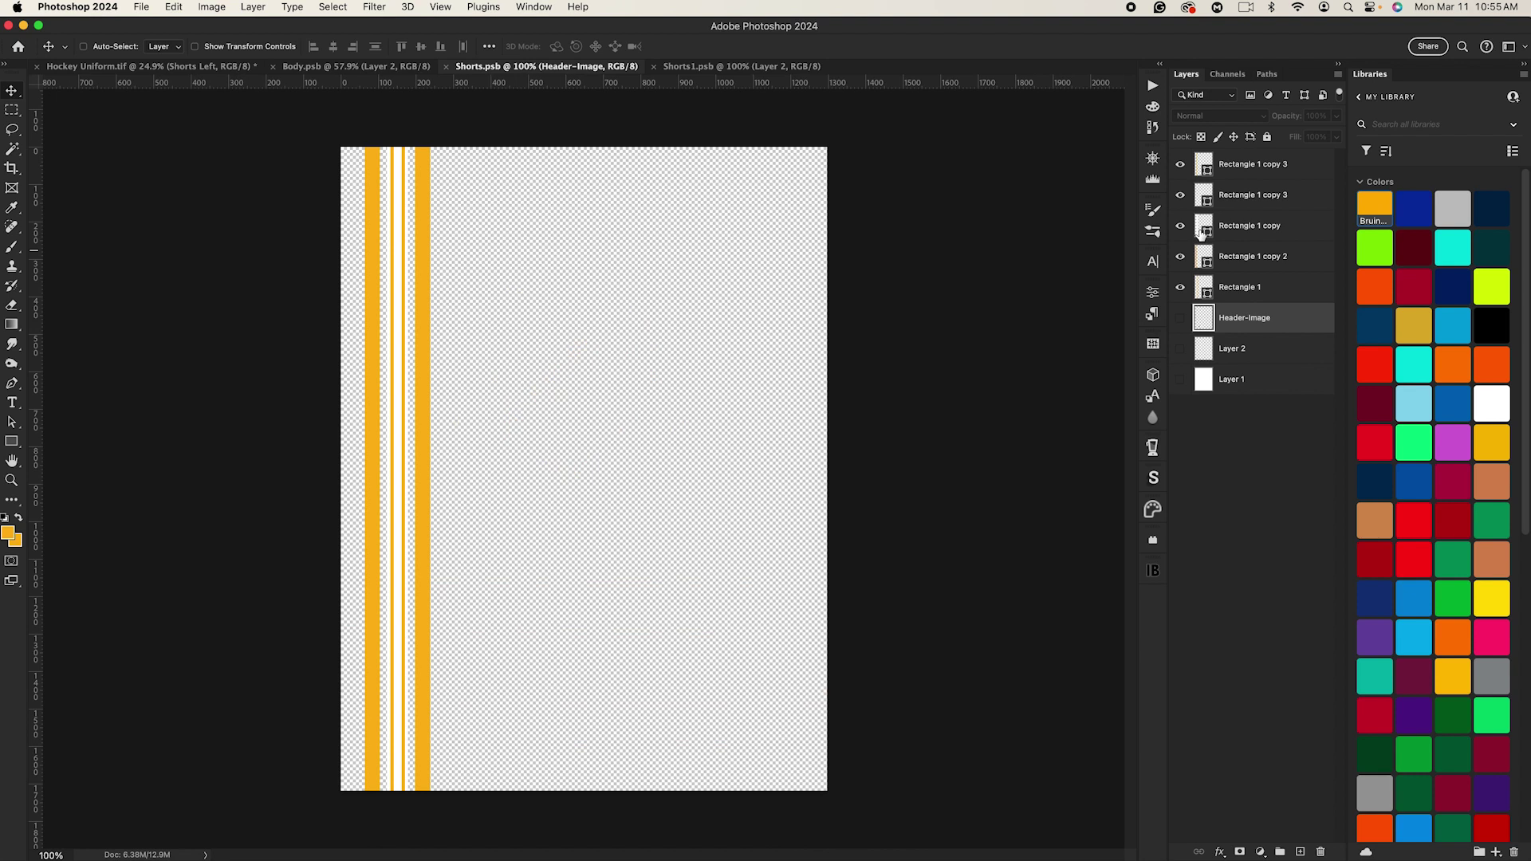
{"action": "left_click", "coordinate": [1180, 318]}
{"action": "key", "text": "super+v"}
{"action": "key", "text": "super+t"}
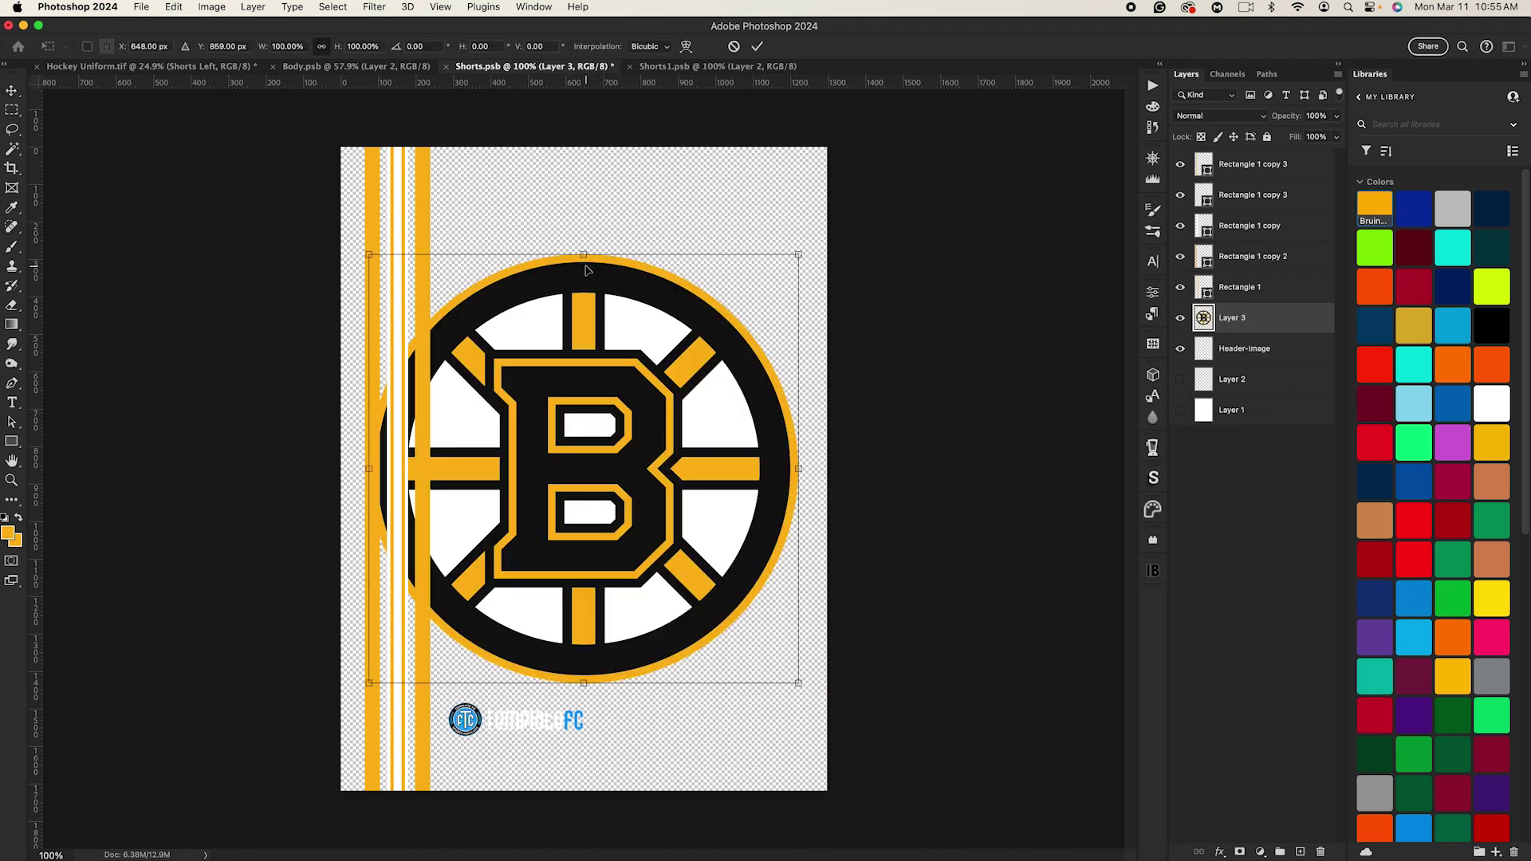
Step: Shrink the Bruins logo and place it over the TemplateFC logo, then hide Header-Image, save and check the mock-up
{"action": "left_click_drag", "start_coordinate": [584, 266], "coordinate": [583, 590]}
{"action": "left_click_drag", "start_coordinate": [580, 648], "coordinate": [501, 709]}
{"action": "key", "text": "Return"}
{"action": "left_click", "coordinate": [1181, 349]}
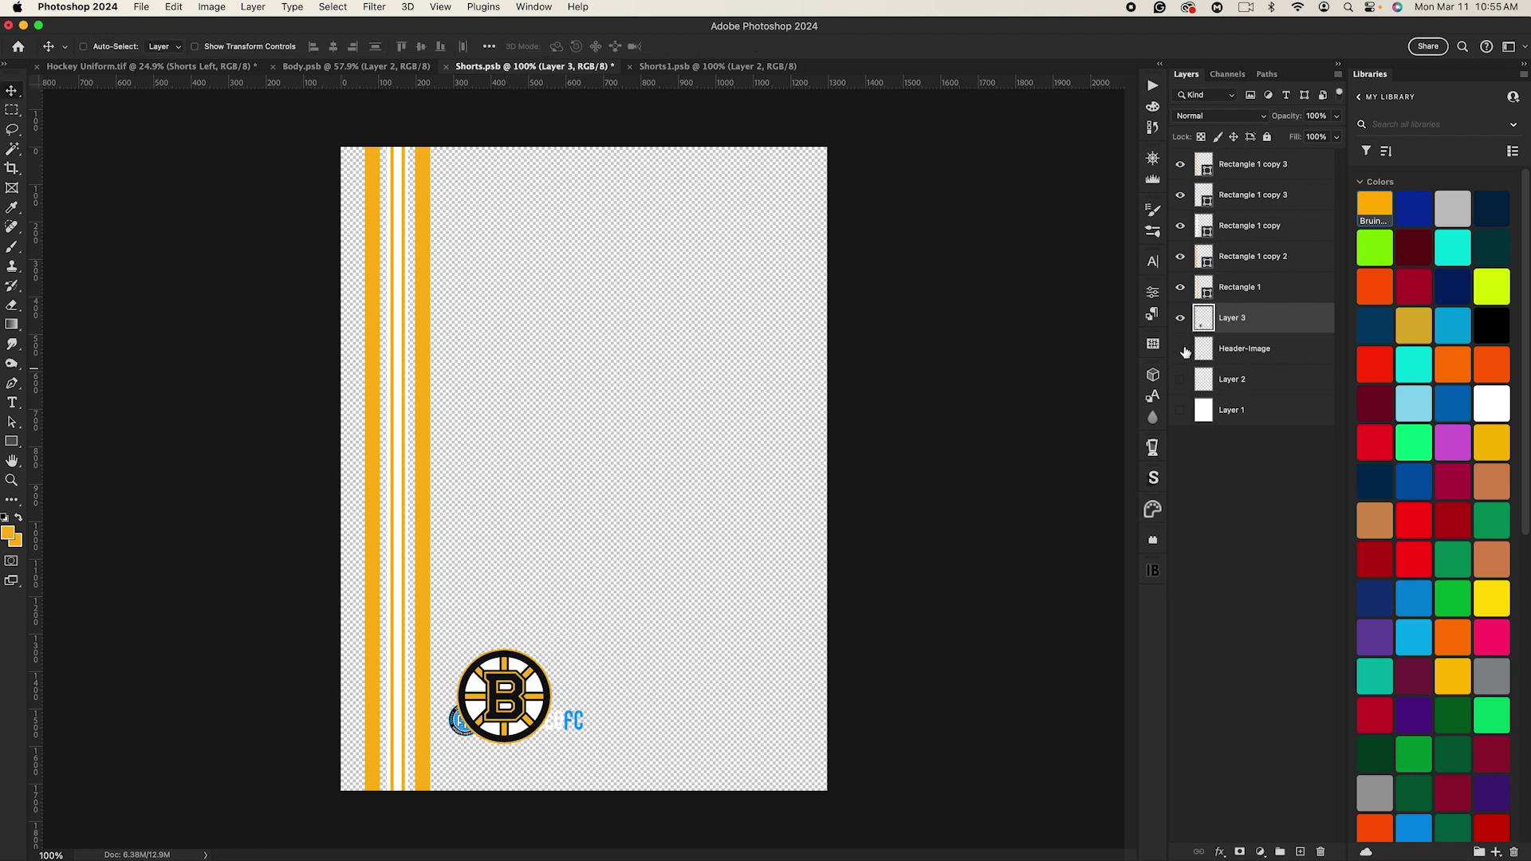
{"action": "left_click", "coordinate": [130, 67]}
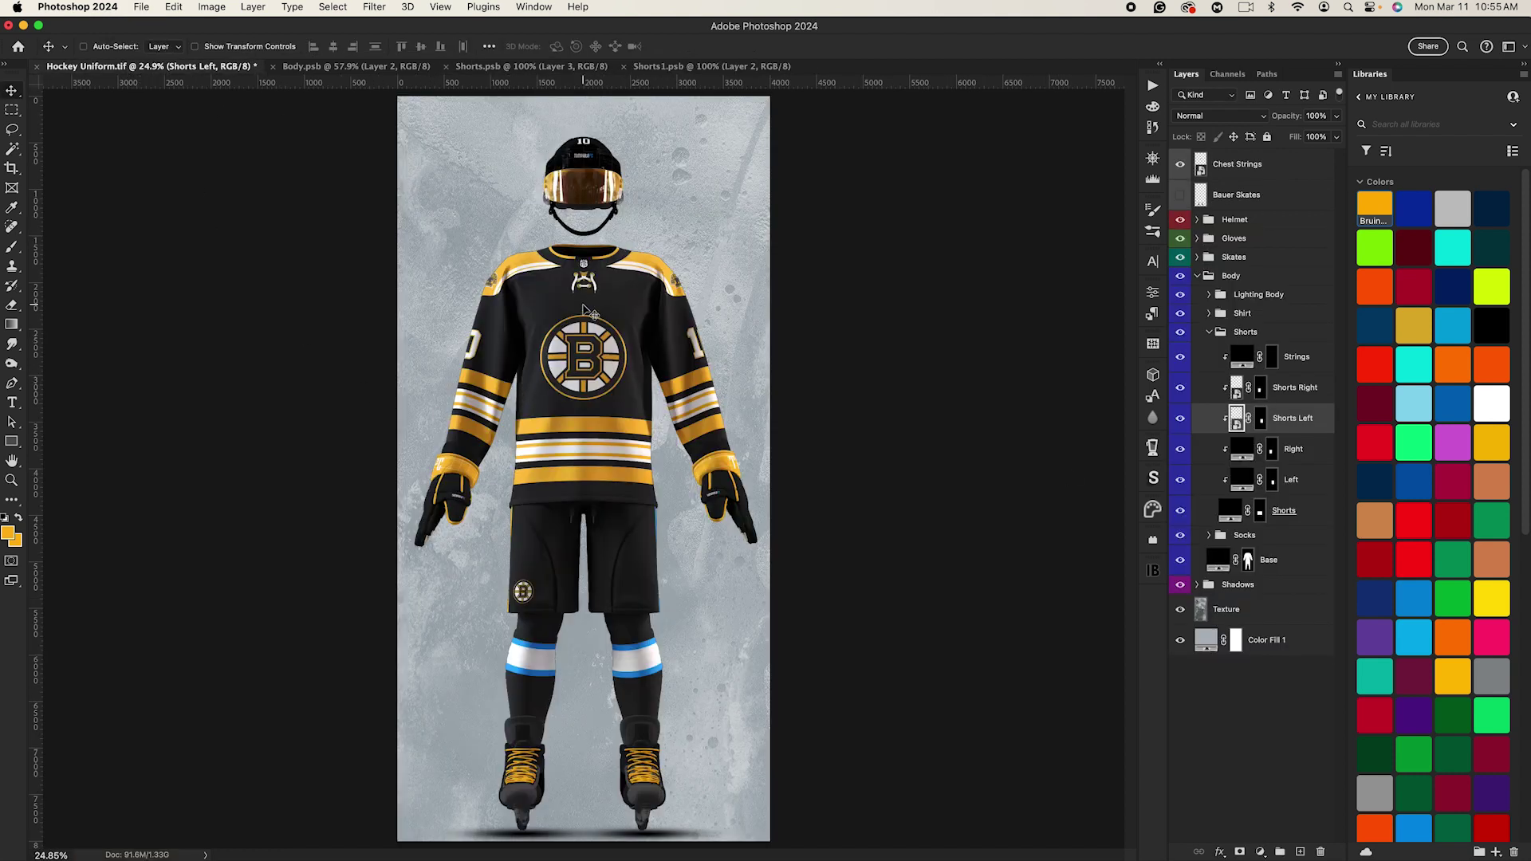
Step: Copy the five vertical stripe layers from Shorts.psb into Shorts1.psb and align them with the existing blue and white stripes
{"action": "left_click", "coordinate": [498, 67]}
{"action": "left_click", "coordinate": [1244, 292]}
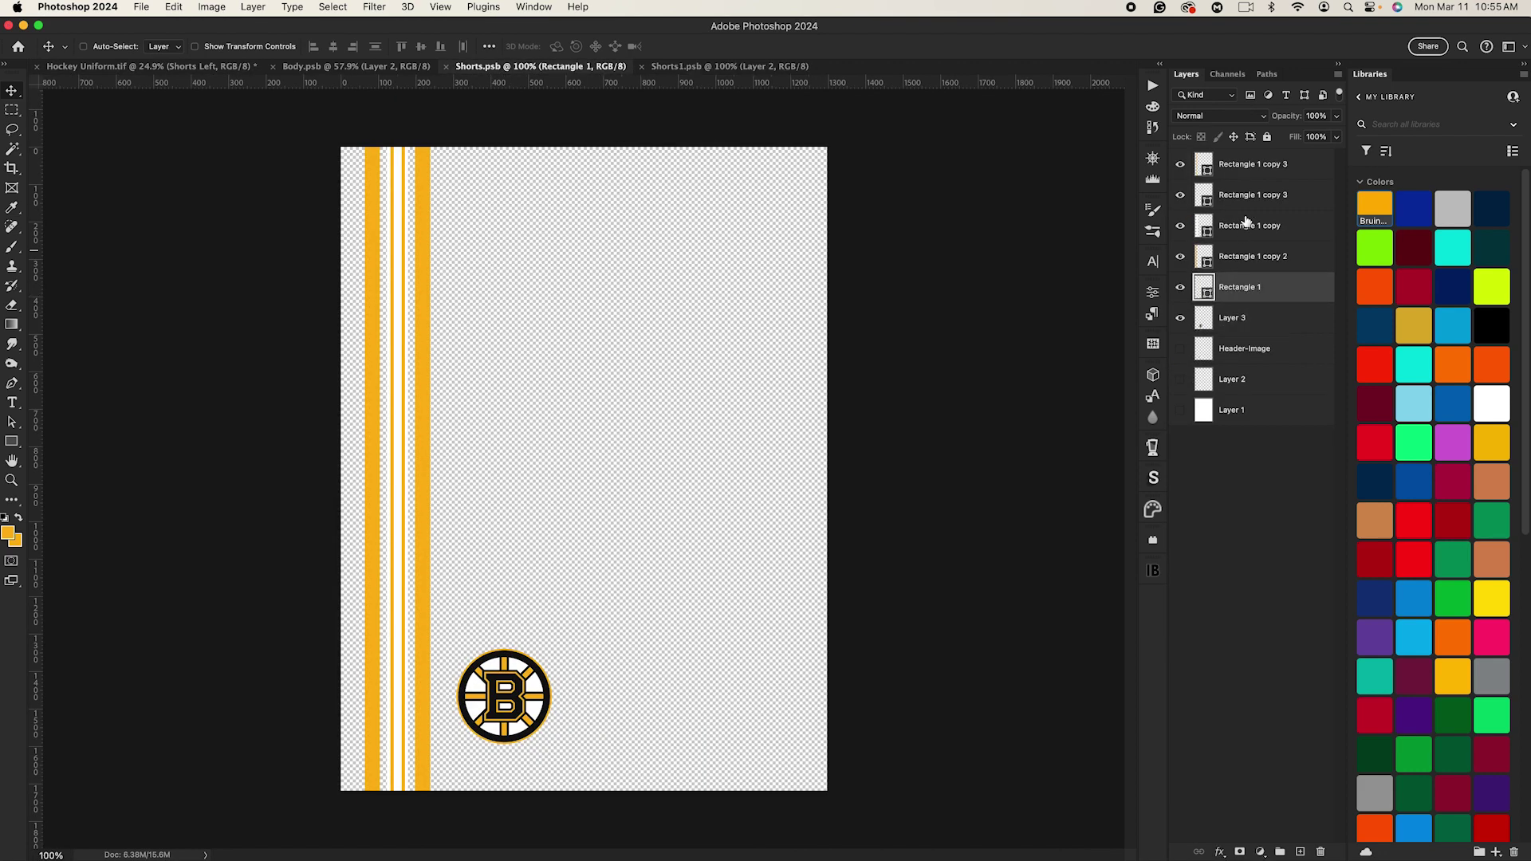
{"action": "left_click", "coordinate": [670, 67]}
{"action": "left_click_drag", "start_coordinate": [1256, 228], "coordinate": [1256, 231]}
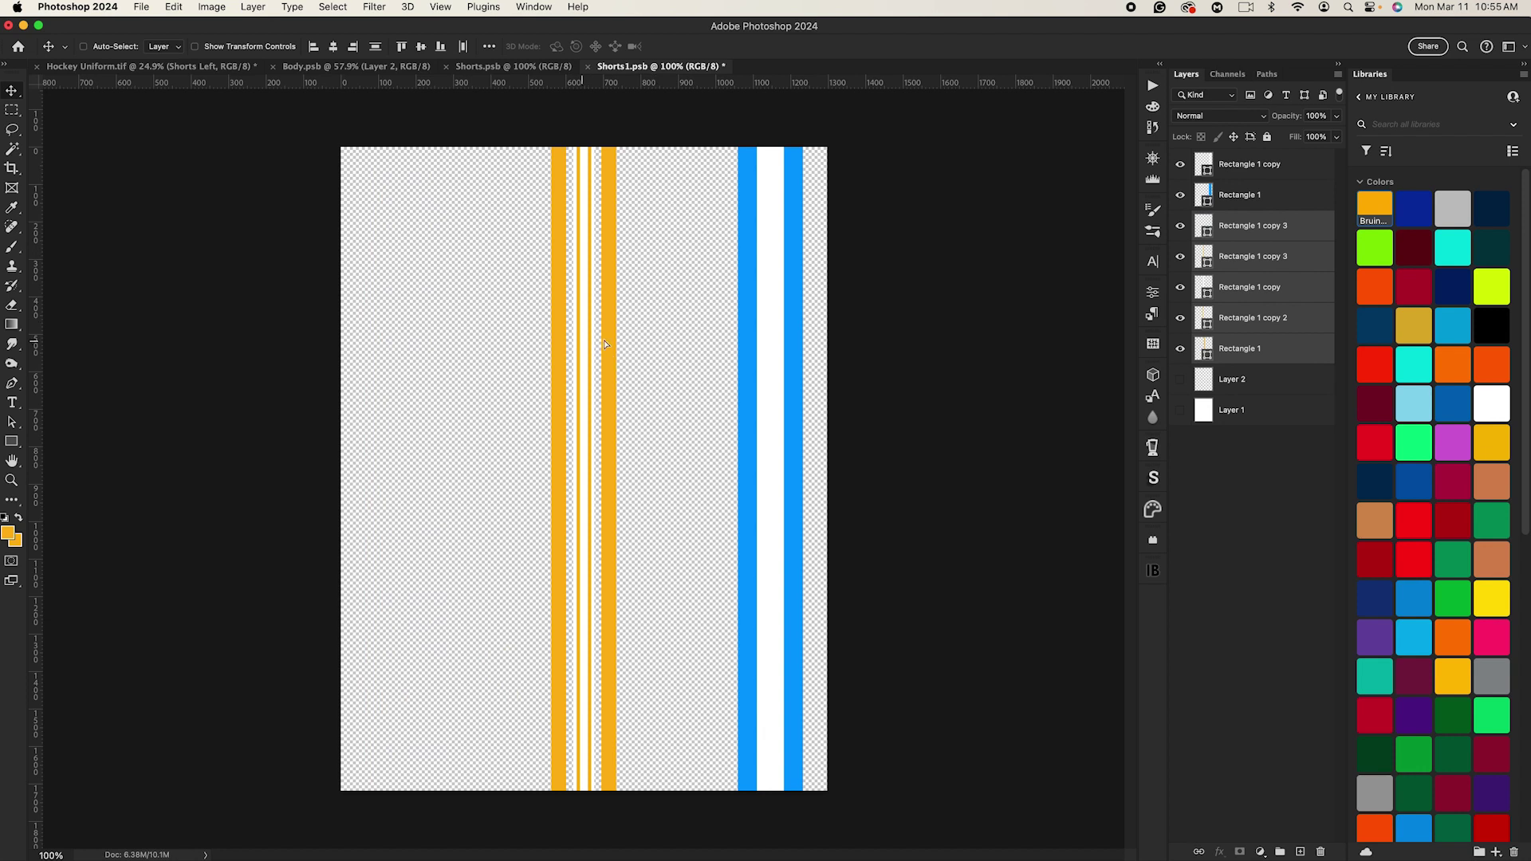
{"action": "left_click_drag", "start_coordinate": [606, 344], "coordinate": [791, 335]}
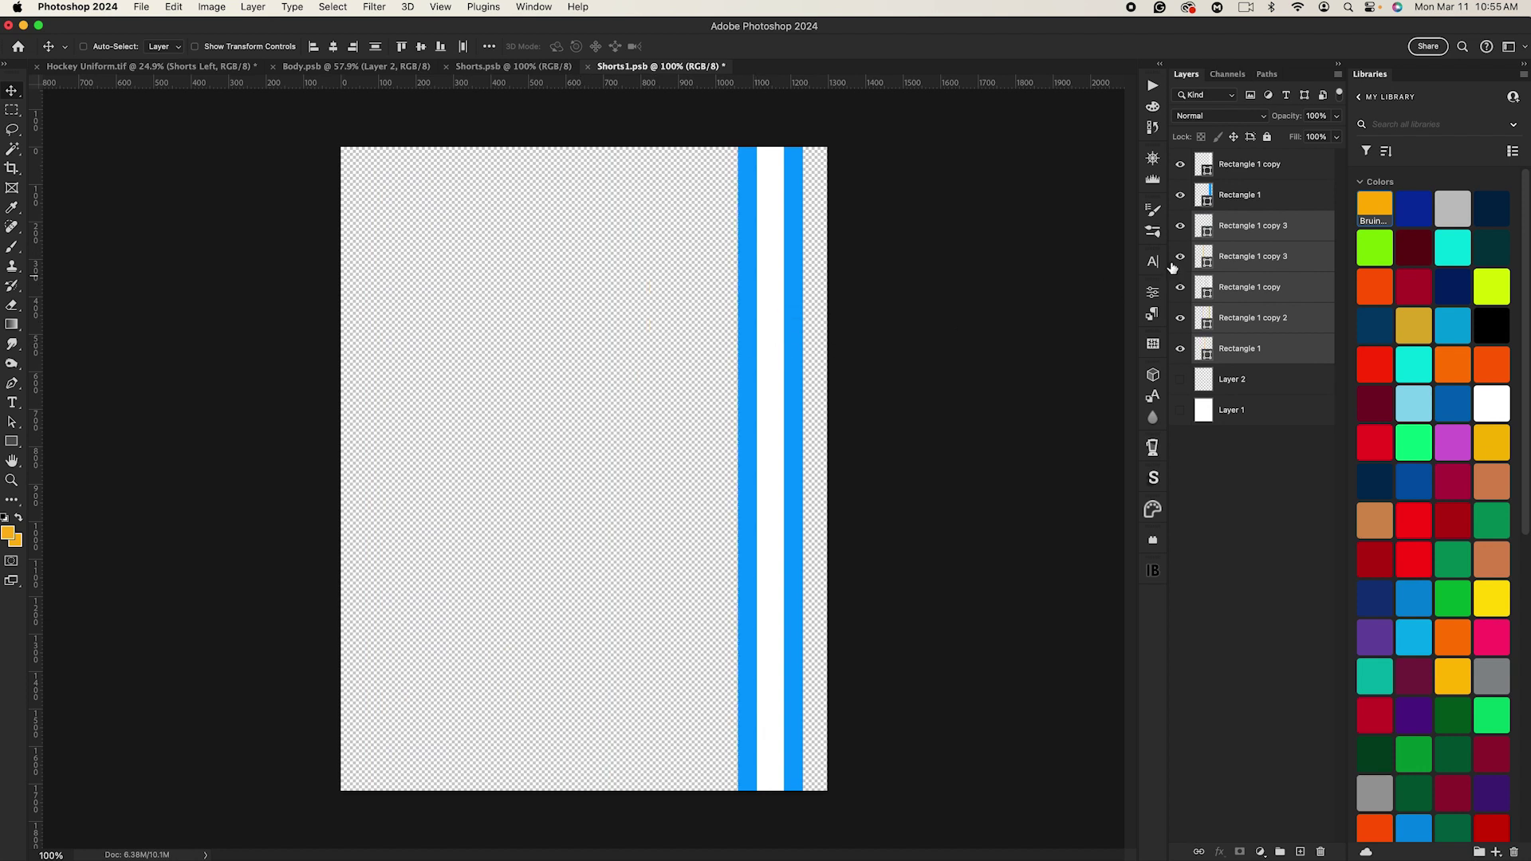
Step: Delete the old blue and white stripe layers from Shorts1.psb, save, and check the shorts on the mock-up
{"action": "left_click", "coordinate": [1238, 195]}
{"action": "left_click", "coordinate": [1249, 164], "text": "shift"}
{"action": "key", "text": "BackSpace"}
{"action": "key", "text": "super+s"}
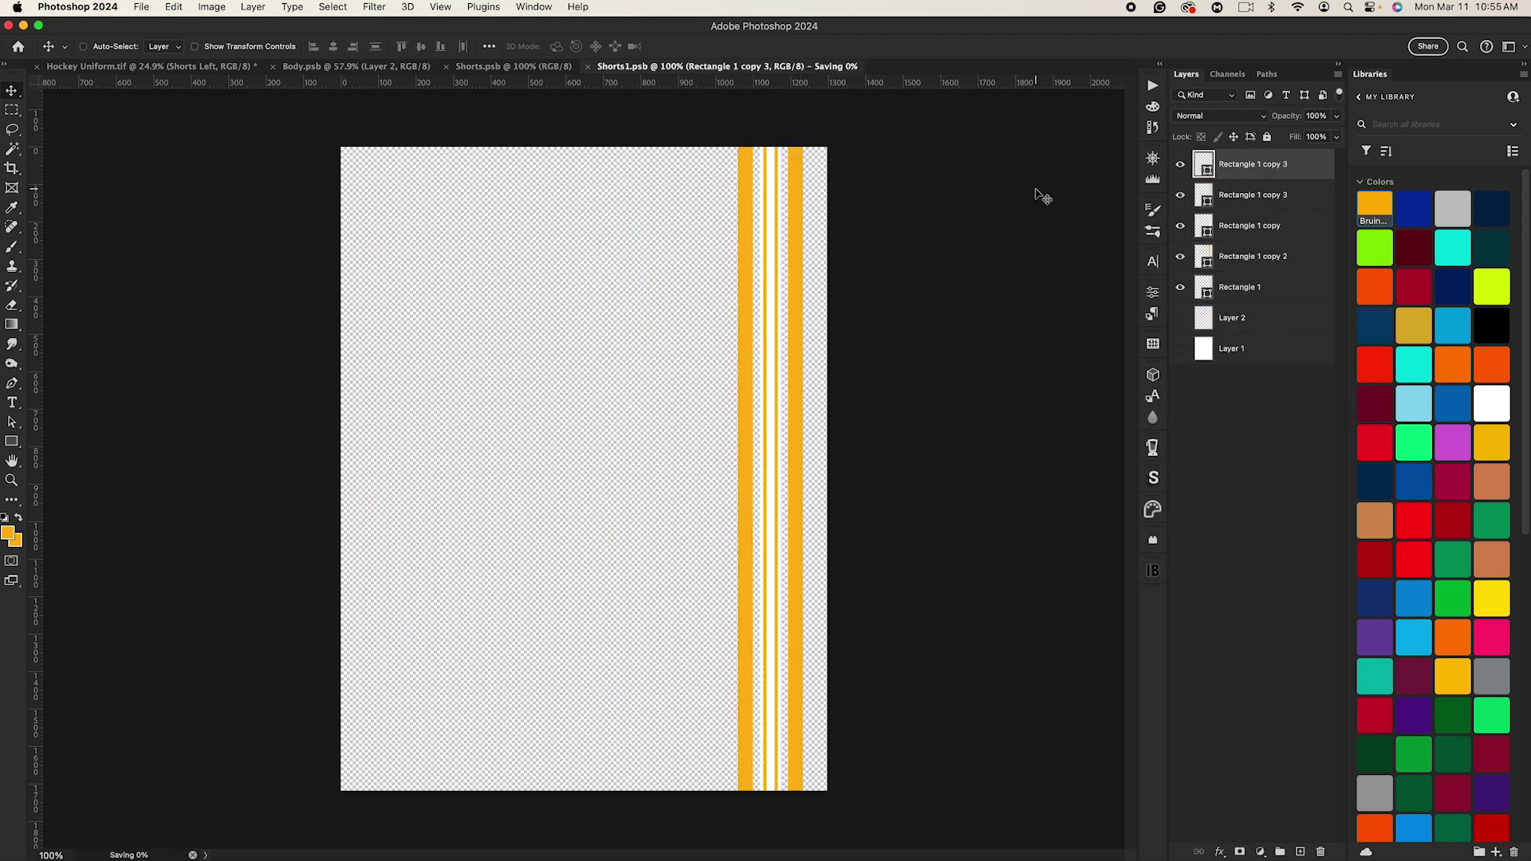
{"action": "left_click", "coordinate": [148, 66]}
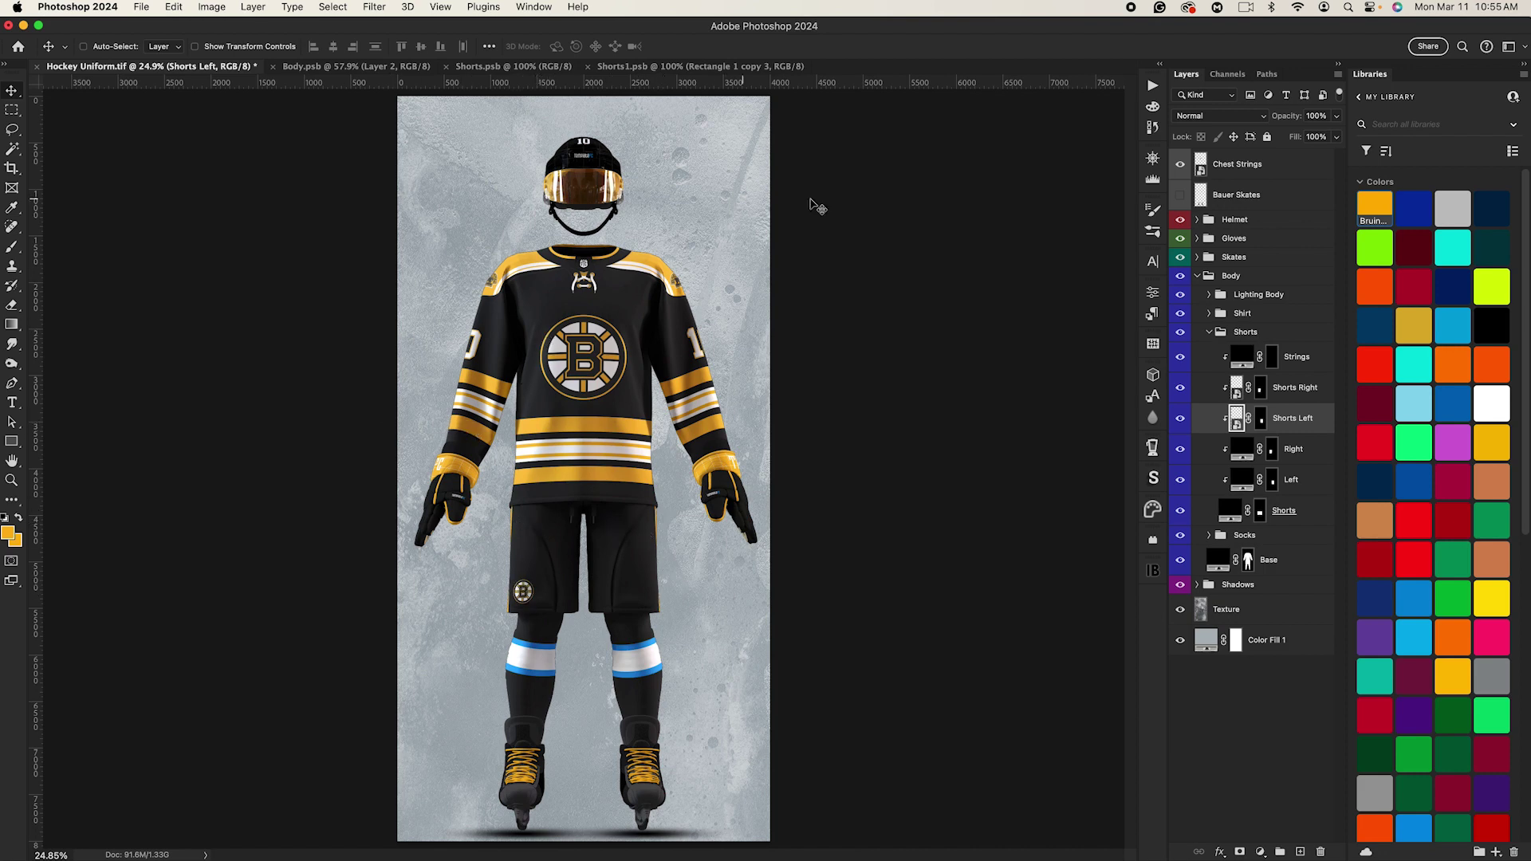
Step: Collapse the Shorts group, expand the Socks group and open the Sock Right and Sock Left artwork for editing
{"action": "left_click", "coordinate": [1210, 332]}
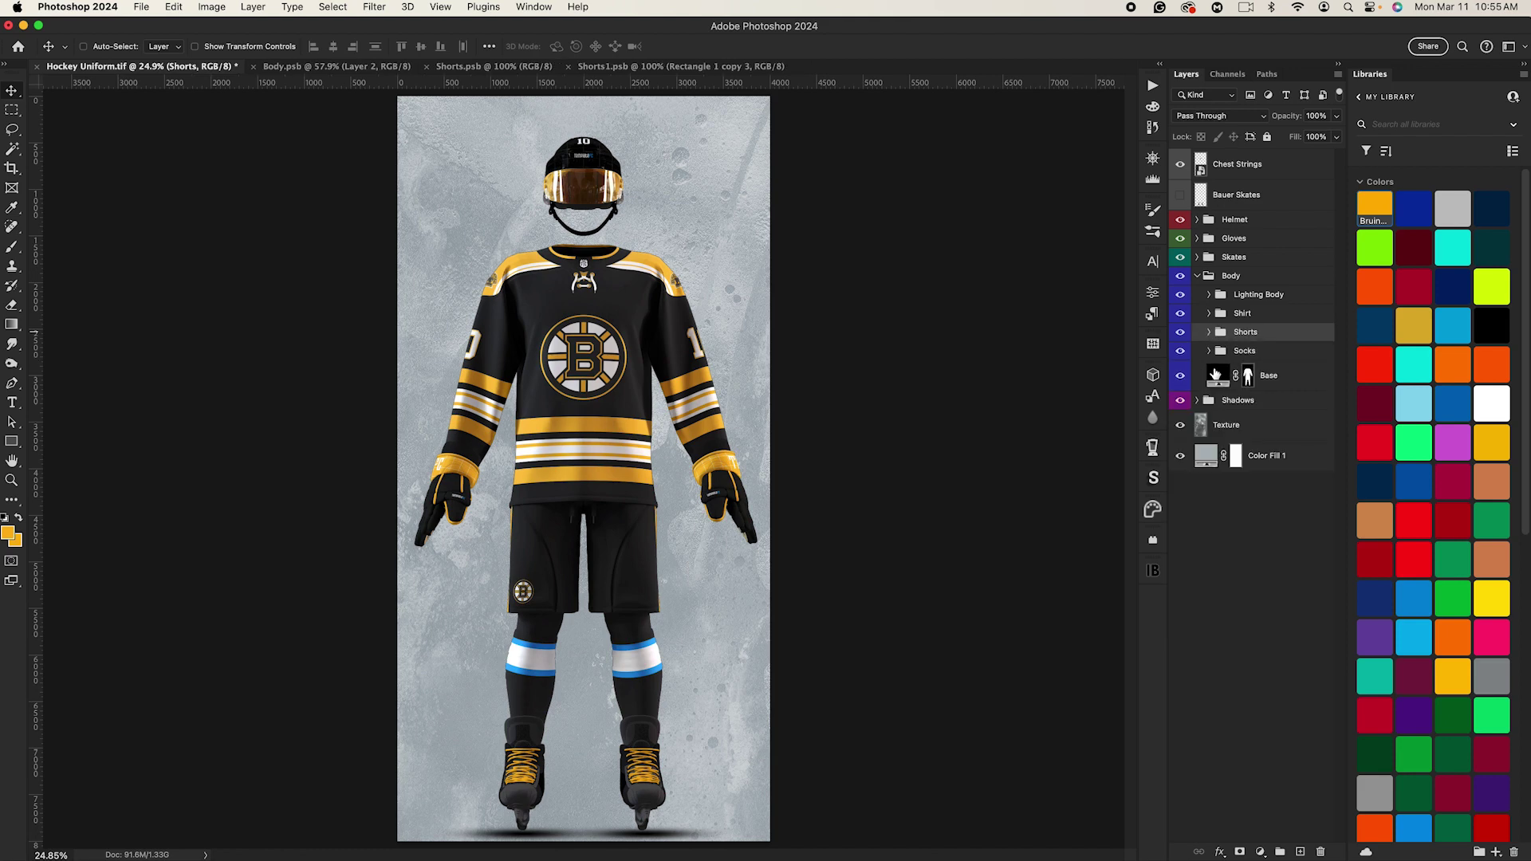
{"action": "left_click", "coordinate": [1209, 351]}
{"action": "double_click", "coordinate": [1237, 382]}
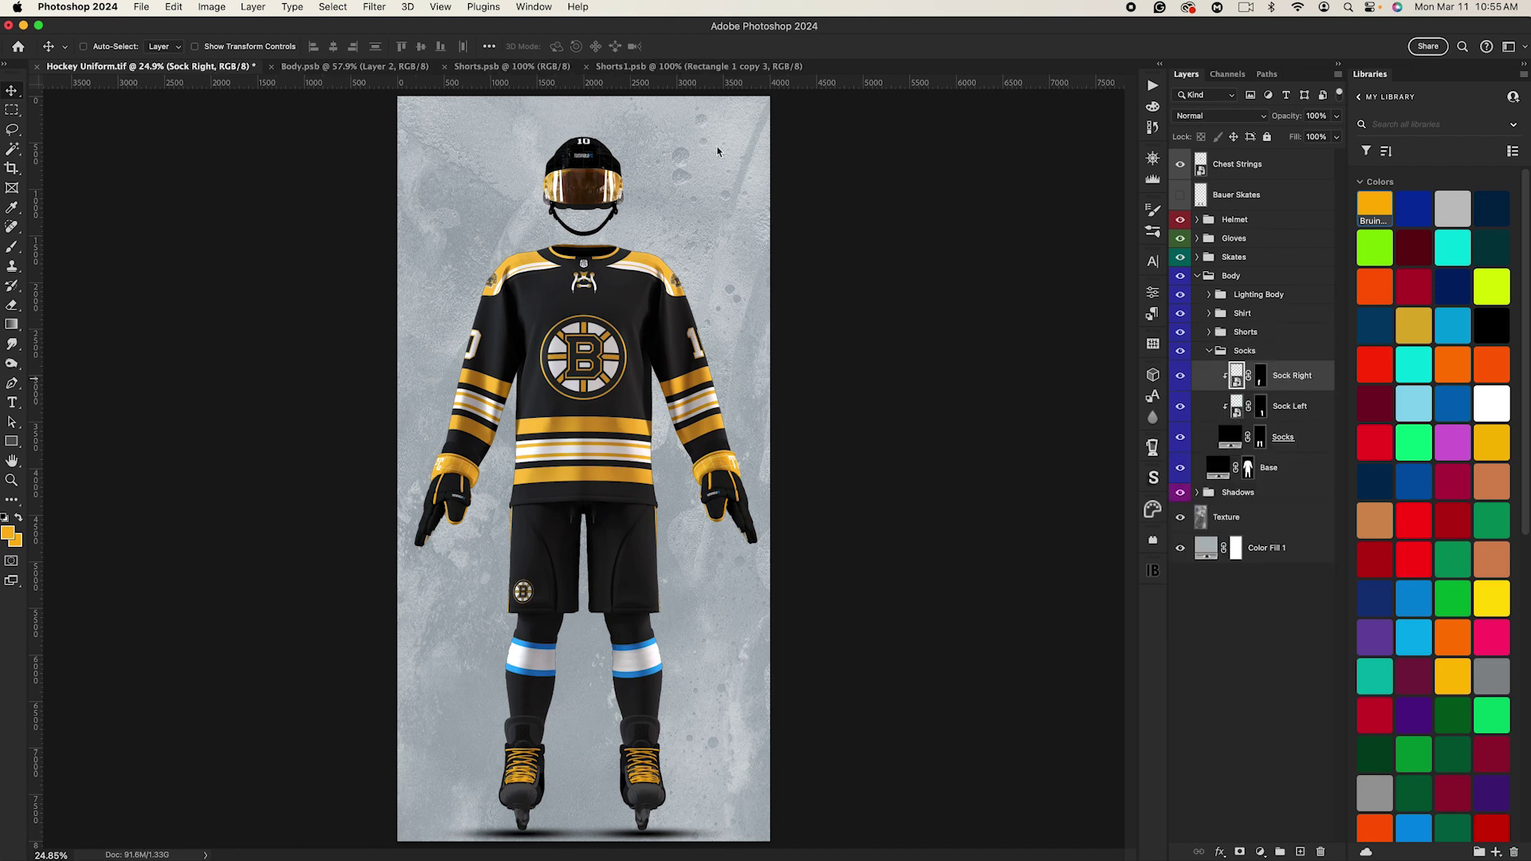
{"action": "left_click", "coordinate": [118, 67]}
{"action": "double_click", "coordinate": [1237, 413]}
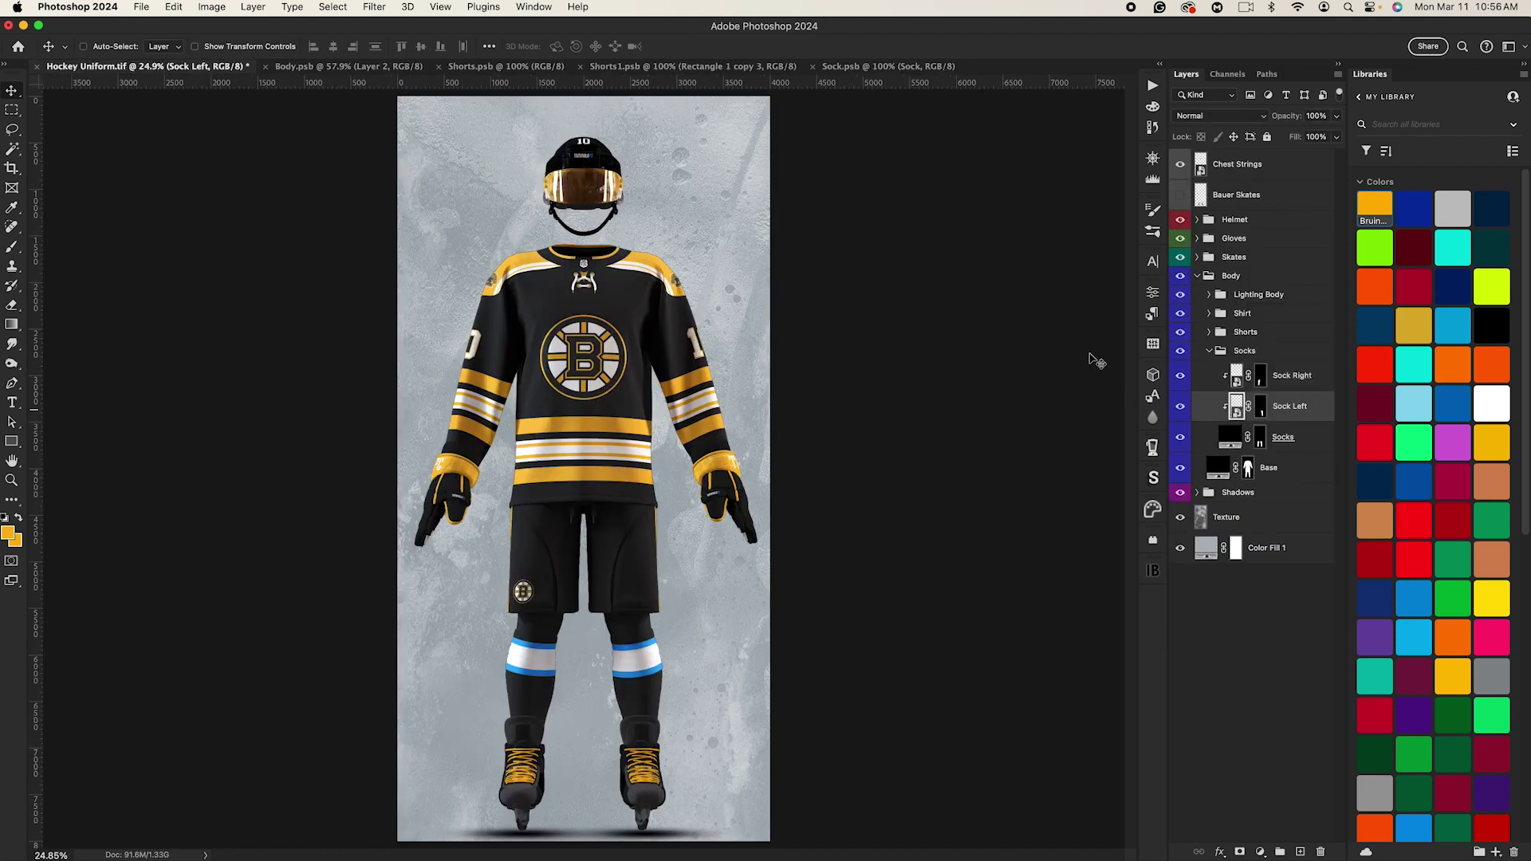
Step: Close the finished shorts artwork and copy the five stripe rectangles from Body.psb into Sock.psb
{"action": "left_click", "coordinate": [426, 69]}
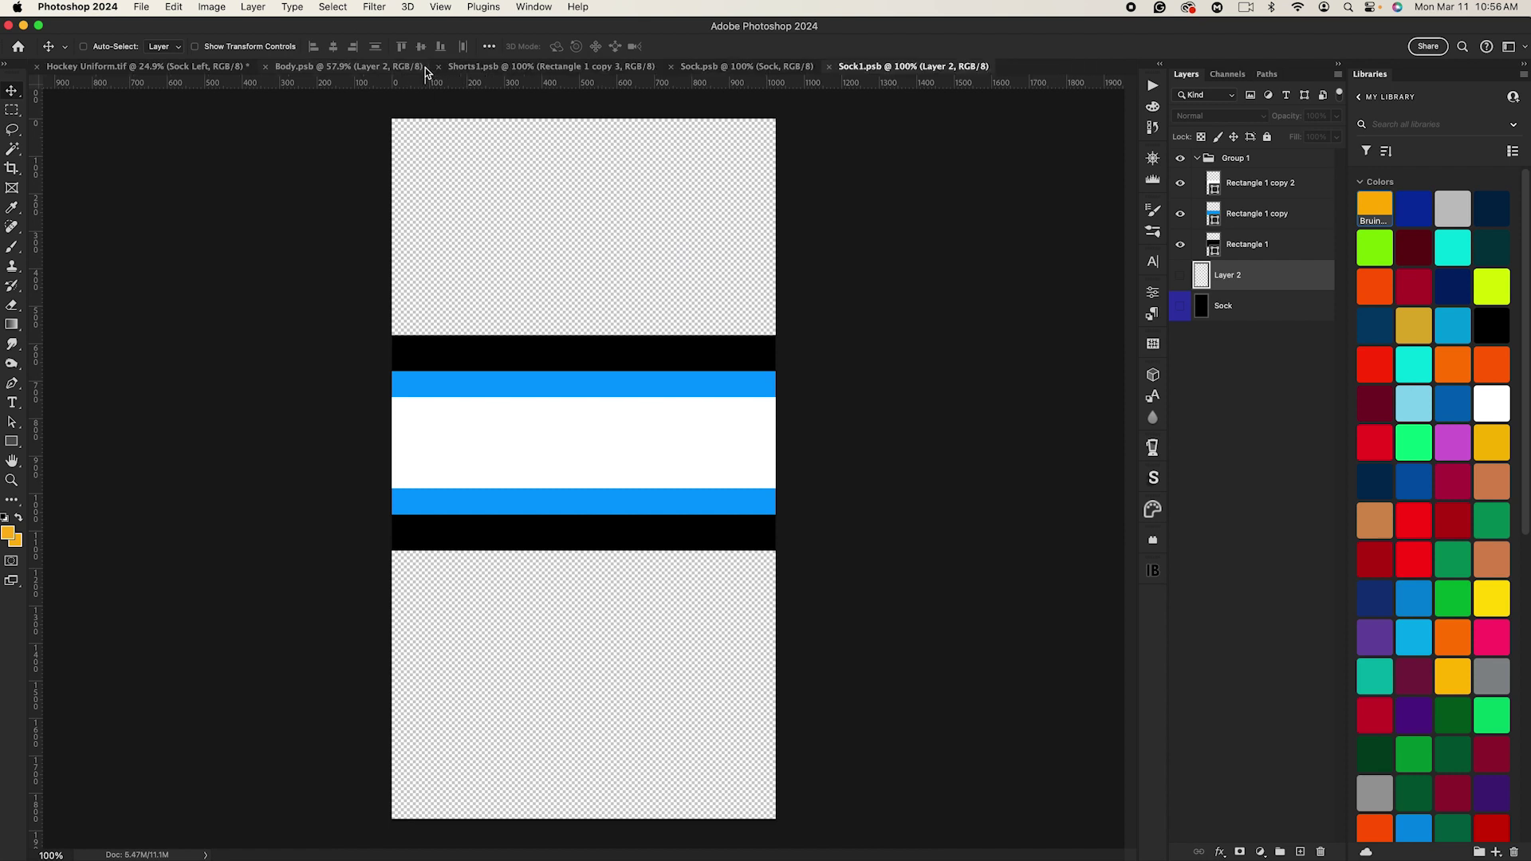
{"action": "left_click", "coordinate": [302, 68]}
{"action": "left_click", "coordinate": [1257, 230]}
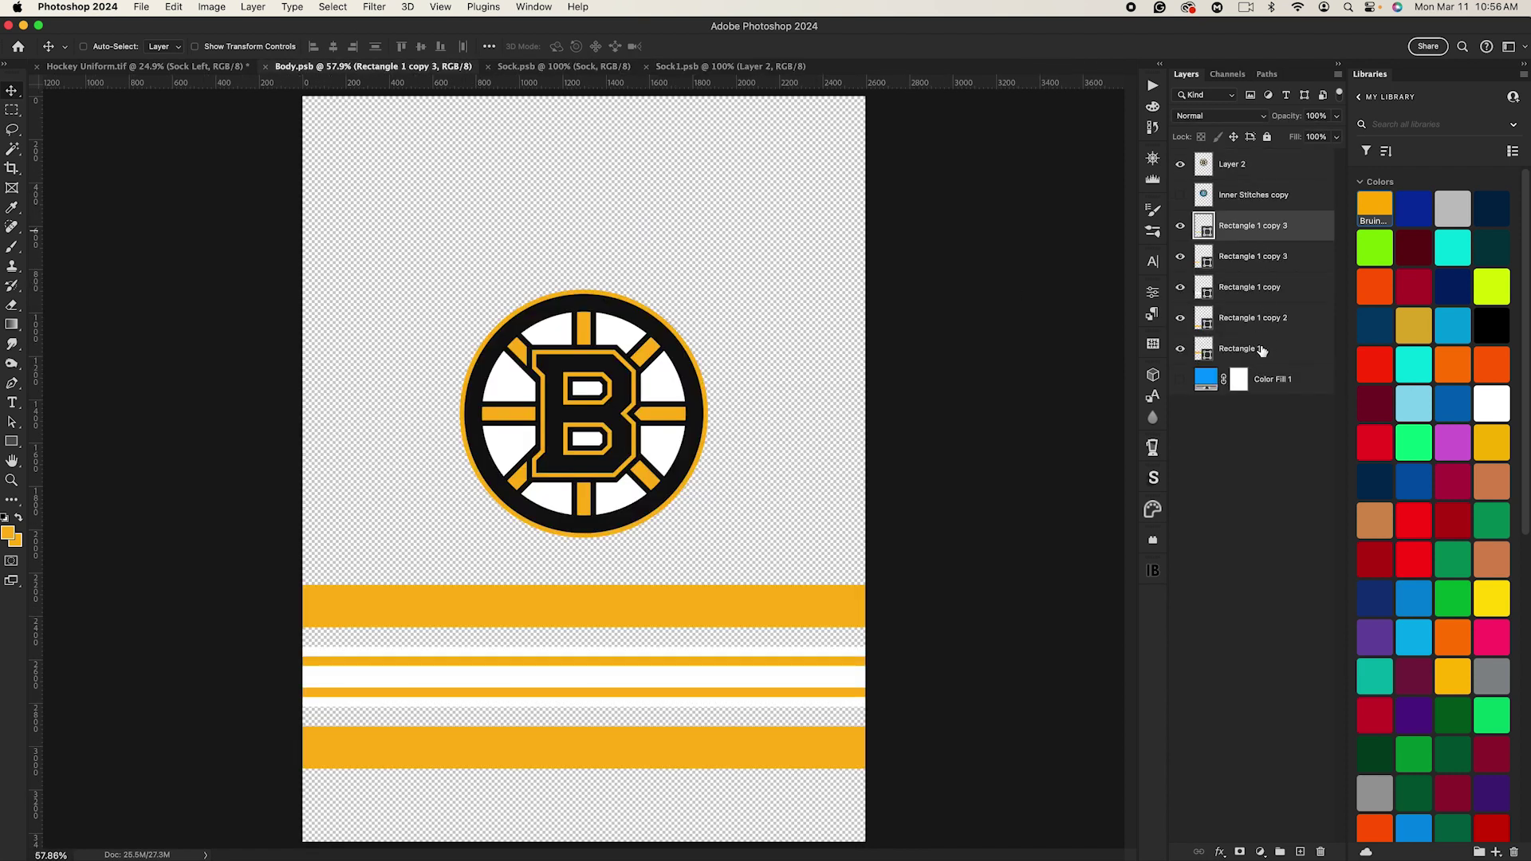
{"action": "left_click", "coordinate": [1263, 348], "text": "shift"}
{"action": "left_click_drag", "start_coordinate": [441, 72], "coordinate": [1246, 193]}
Step: Scale the pasted stripes to about 67.93% to fit the old stripe band in Sock.psb, and delete Group 1
{"action": "key", "text": "ctrl+t"}
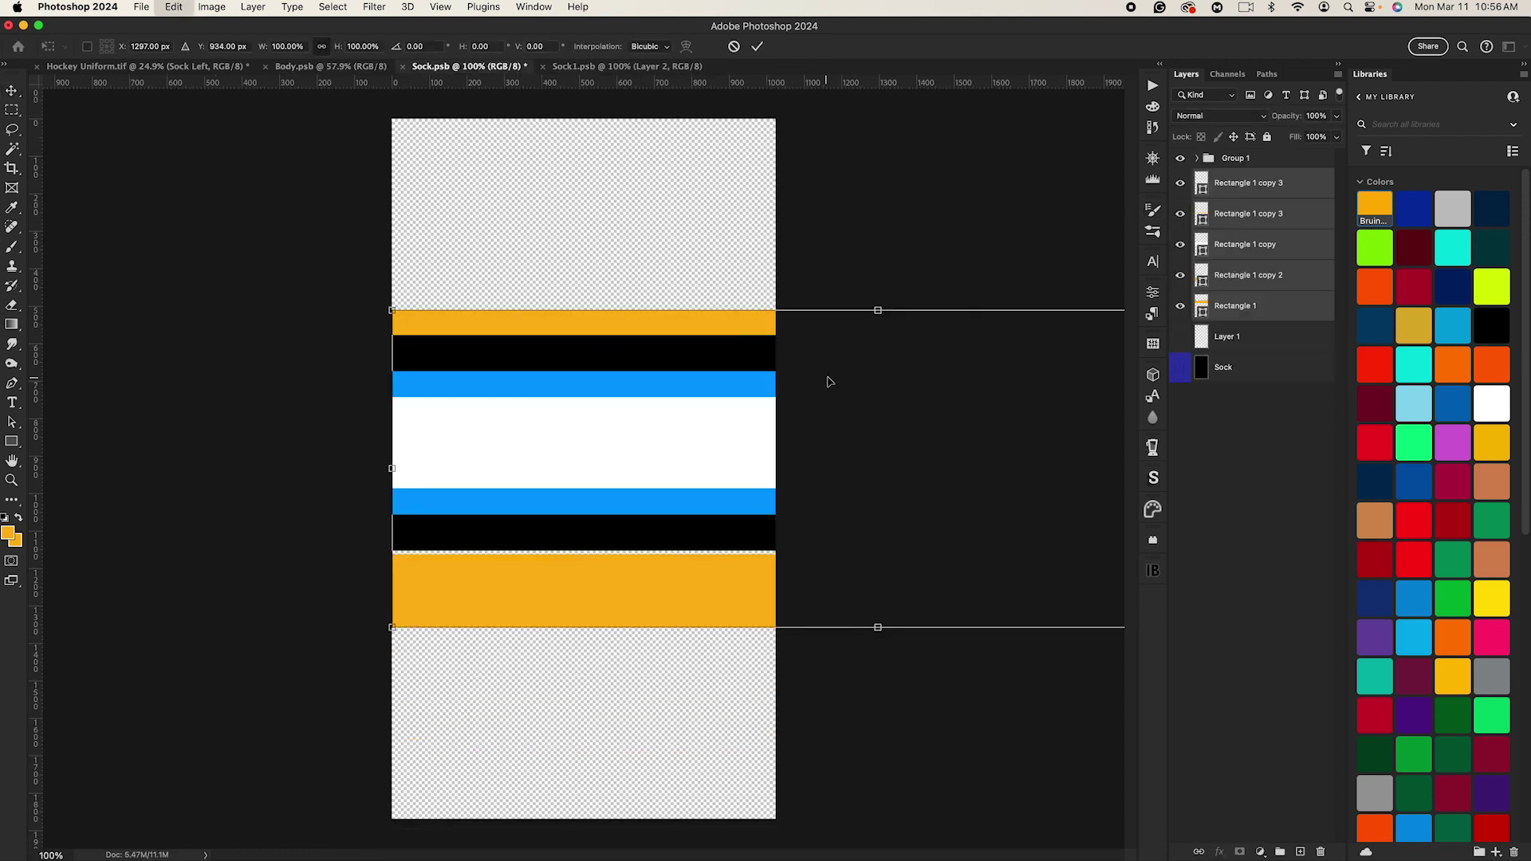
{"action": "left_click_drag", "start_coordinate": [831, 379], "coordinate": [615, 407]}
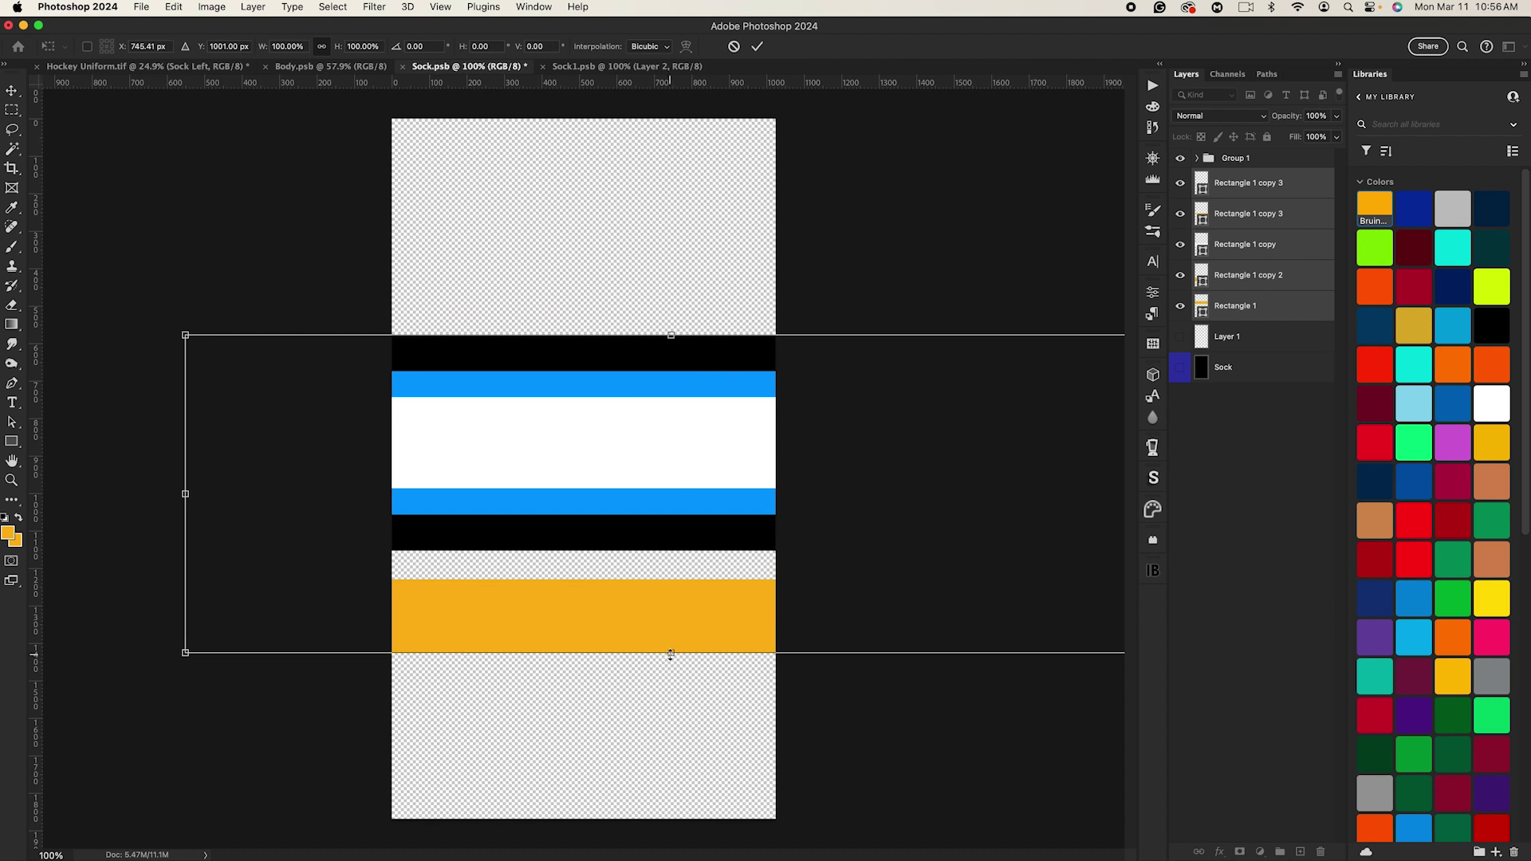
{"action": "left_click_drag", "start_coordinate": [670, 654], "coordinate": [670, 550]}
{"action": "left_click_drag", "start_coordinate": [707, 489], "coordinate": [651, 489]}
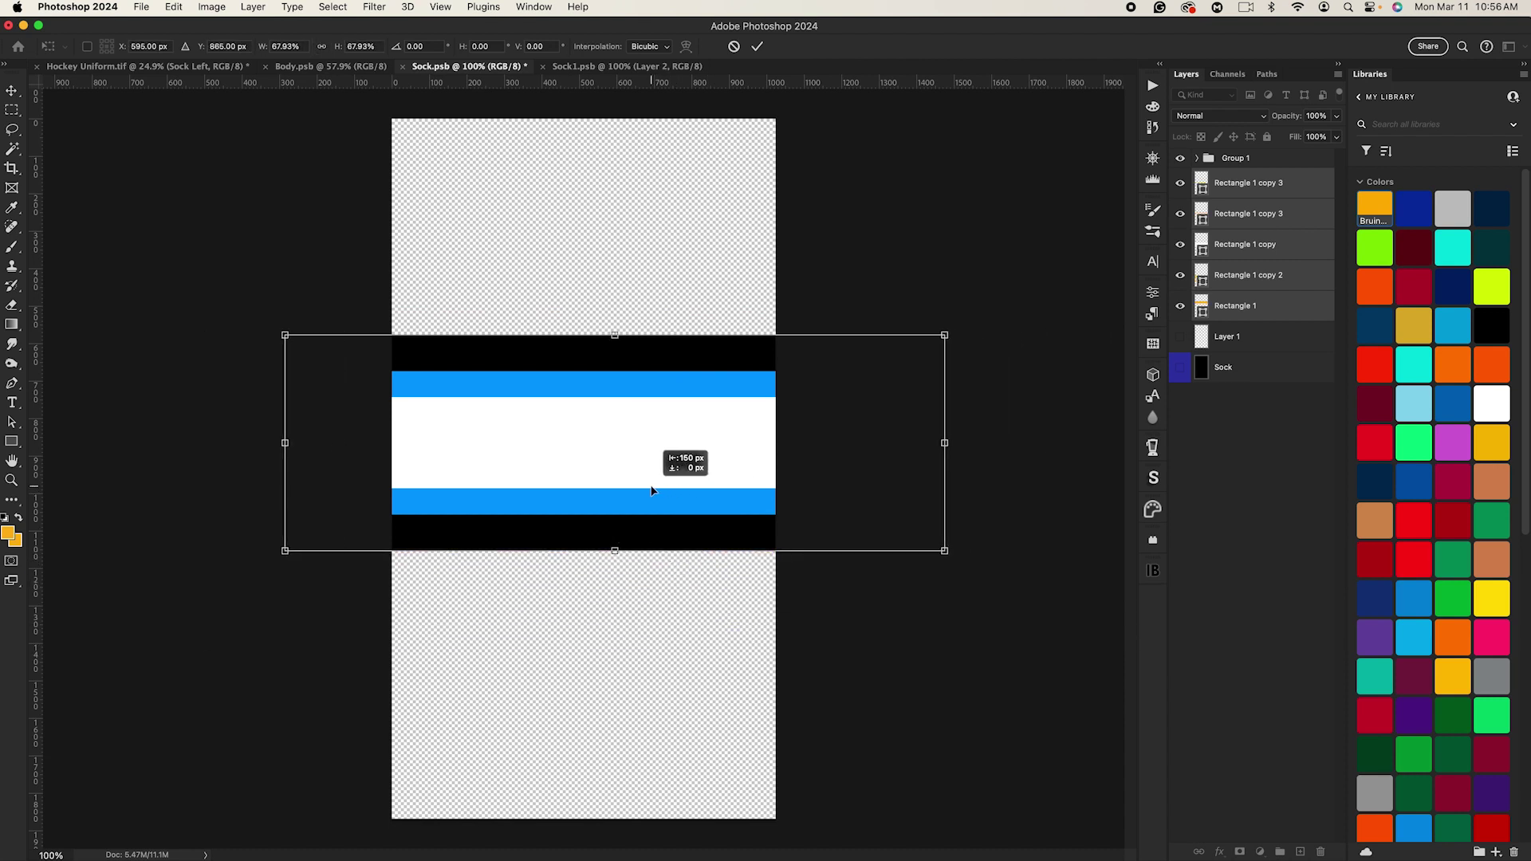
{"action": "key", "text": "Return"}
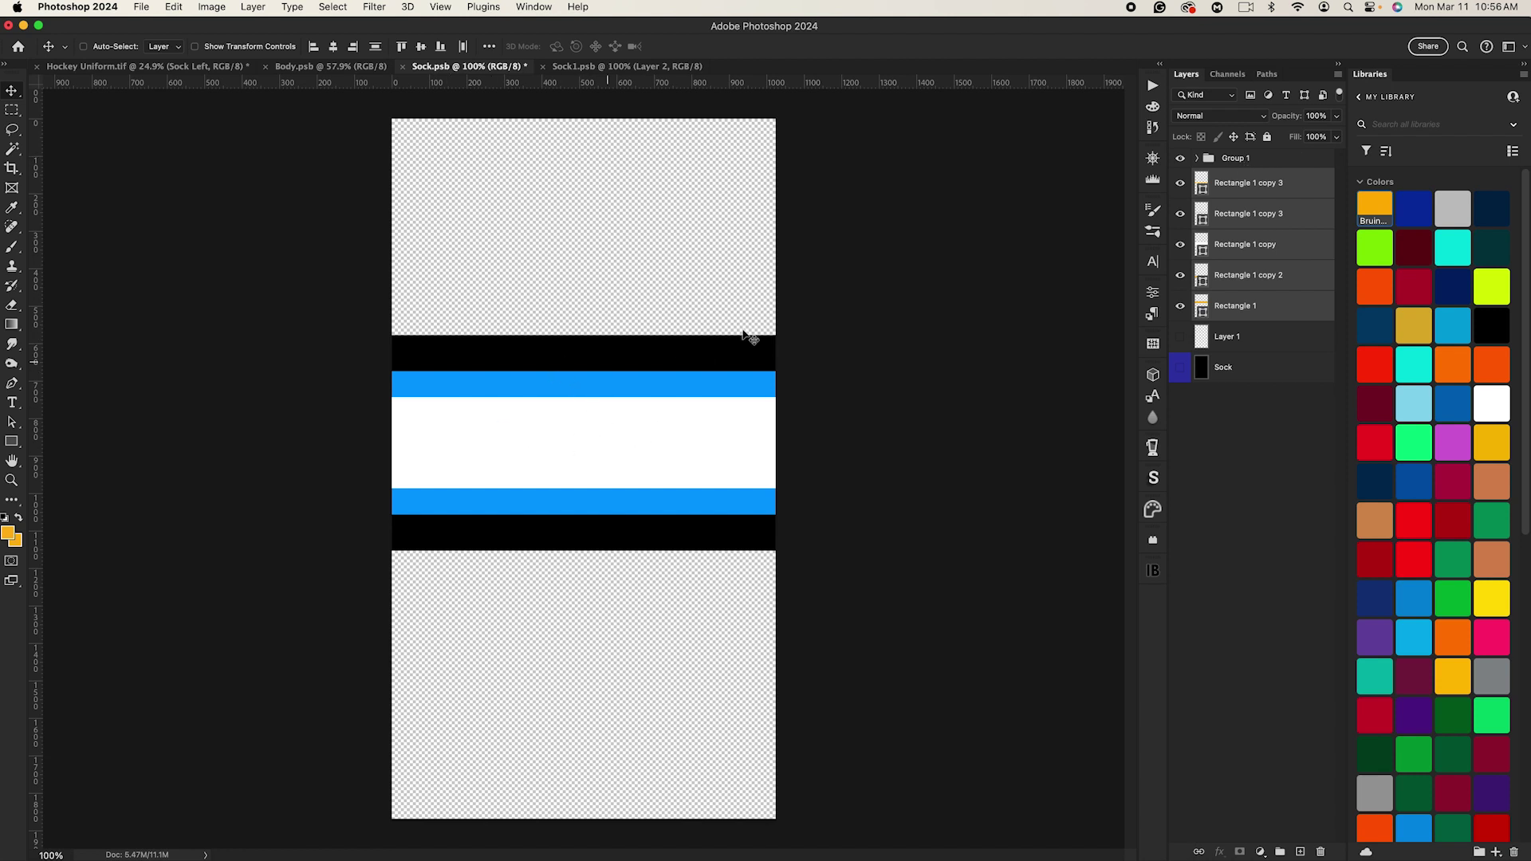
{"action": "left_click", "coordinate": [1238, 159]}
{"action": "key", "text": "super+shift+g"}
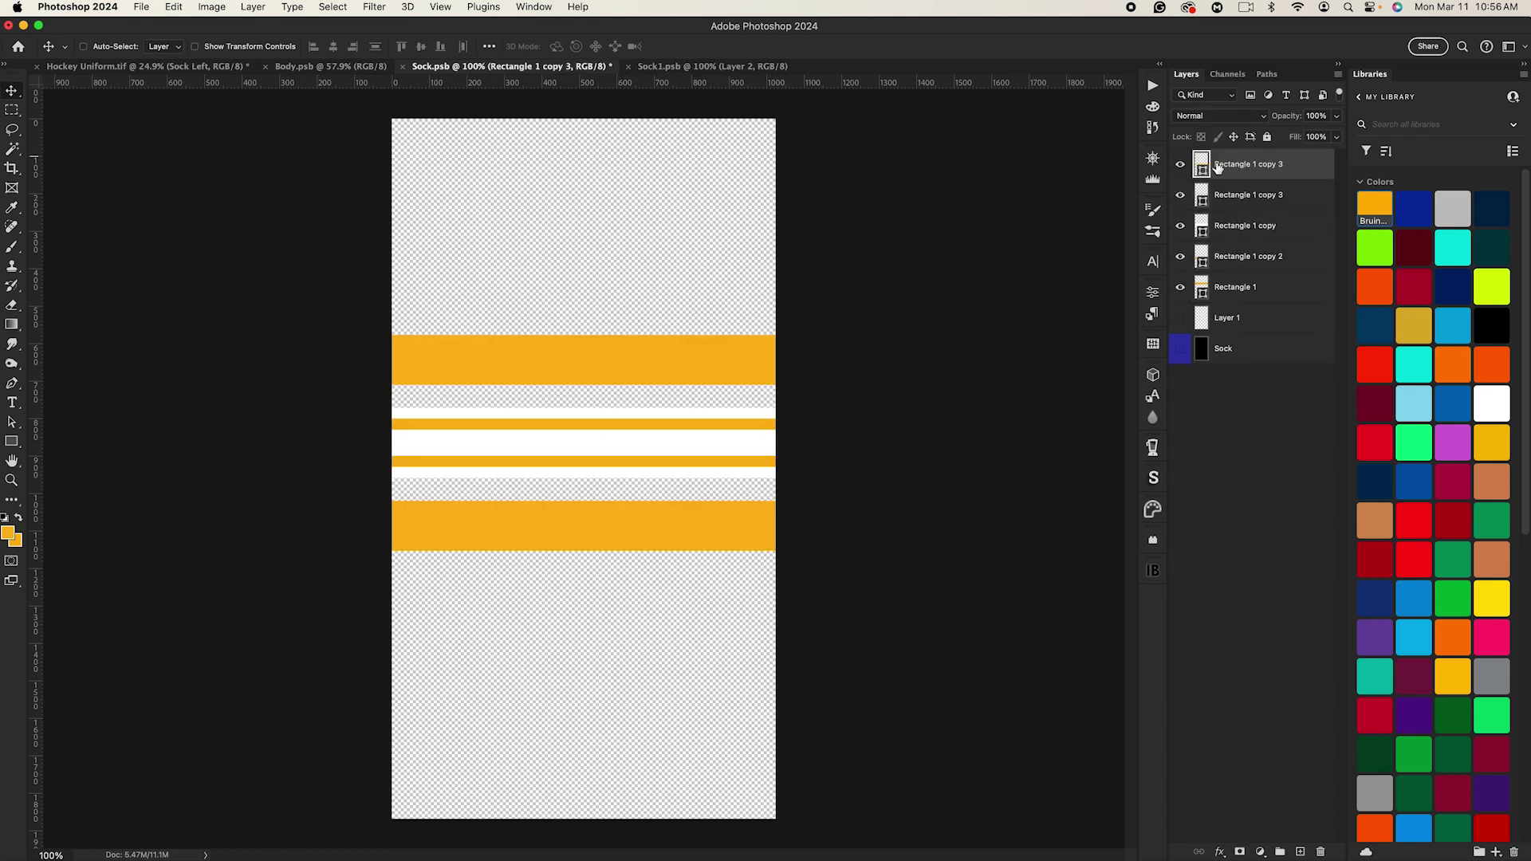
Step: Copy the five stripe layers from Sock.psb into Sock1.psb above Group 1 and align them over the old stripe band
{"action": "left_click", "coordinate": [1251, 290], "text": "shift"}
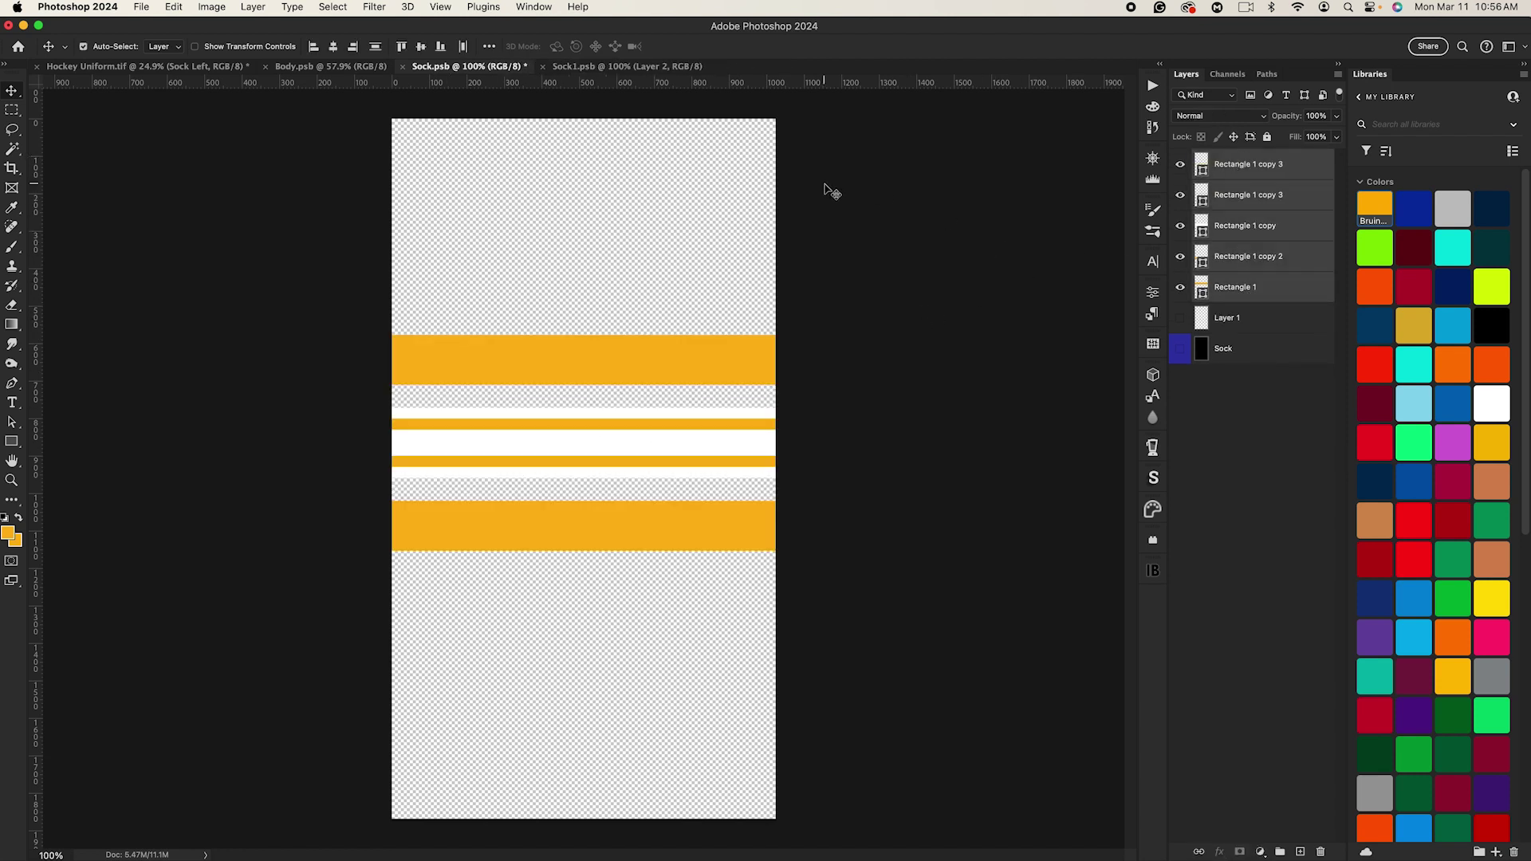
{"action": "left_click", "coordinate": [610, 68]}
{"action": "left_click", "coordinate": [1245, 162]}
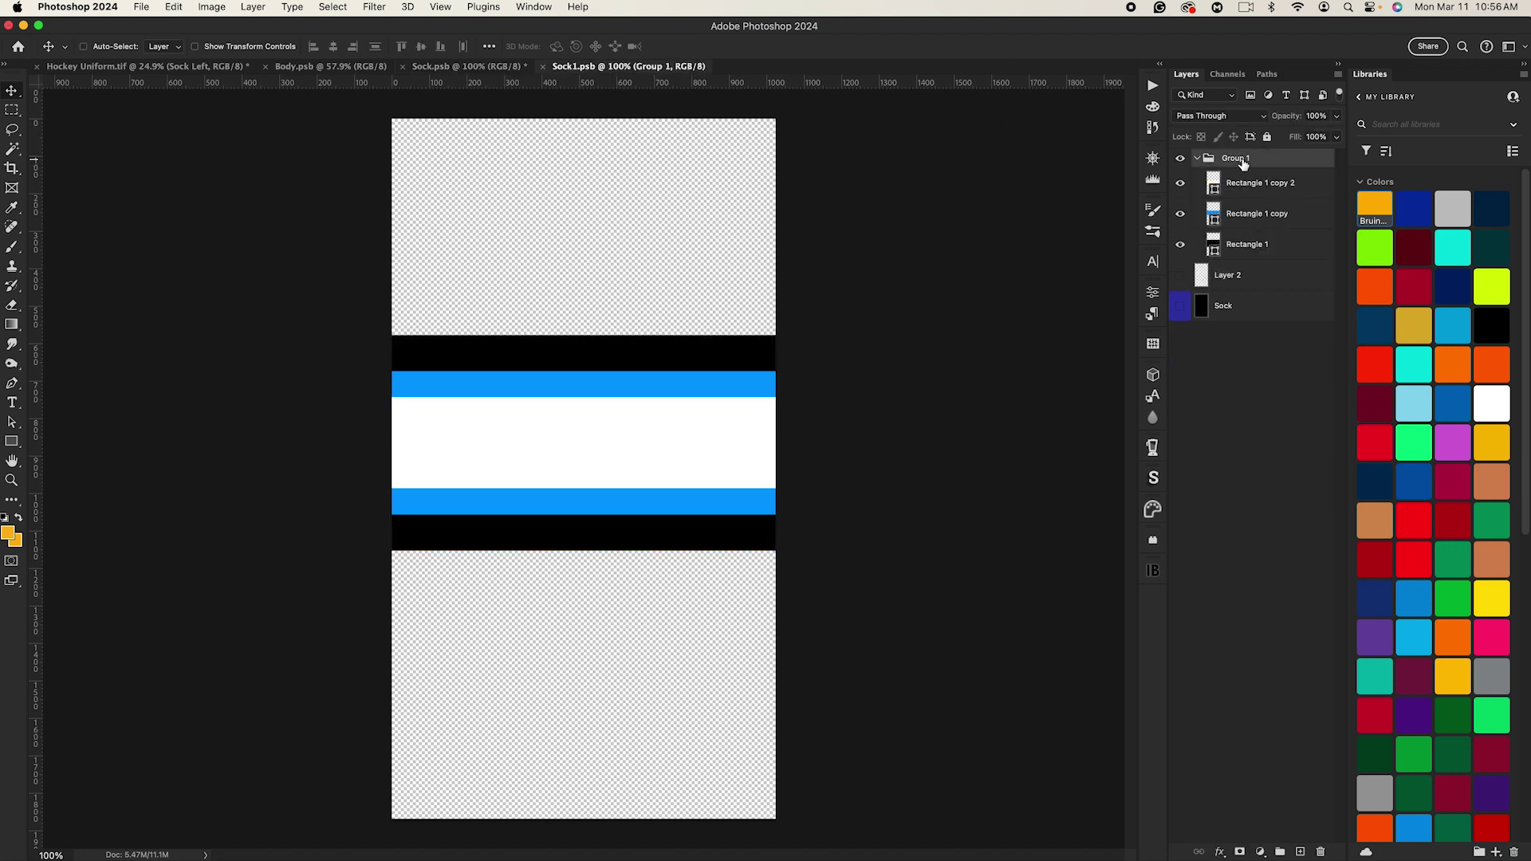
{"action": "key", "text": "super+v"}
{"action": "key", "text": "shift+Up"}
{"action": "key", "text": "shift+Up"}
{"action": "key", "text": "shift+Up"}
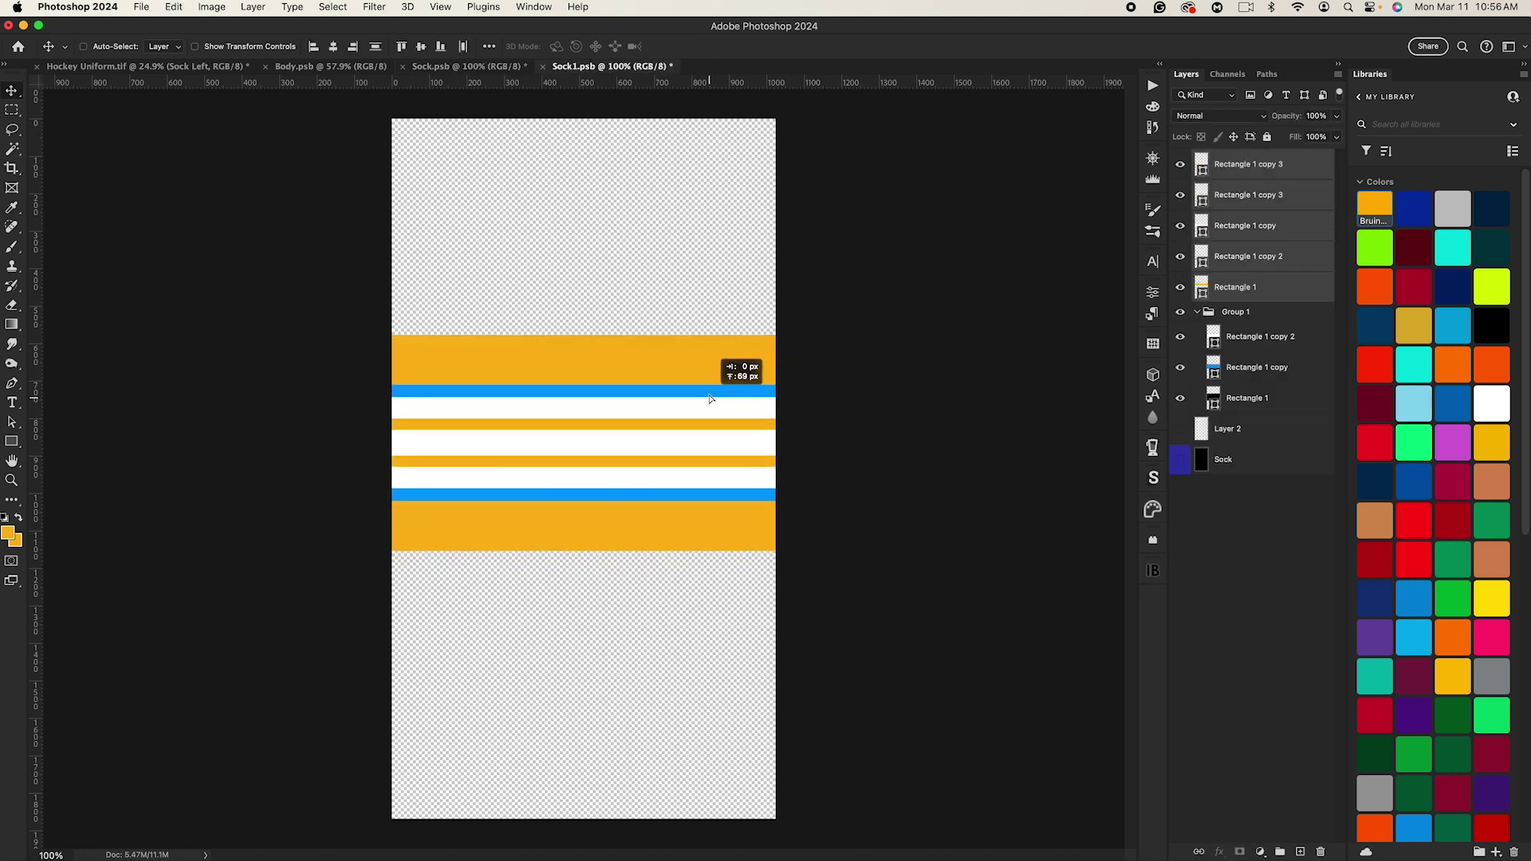
Step: Delete the old Group 1 from Sock1.psb, save both sock artworks and return to the Hockey Uniform mock-up
{"action": "left_click", "coordinate": [1240, 313]}
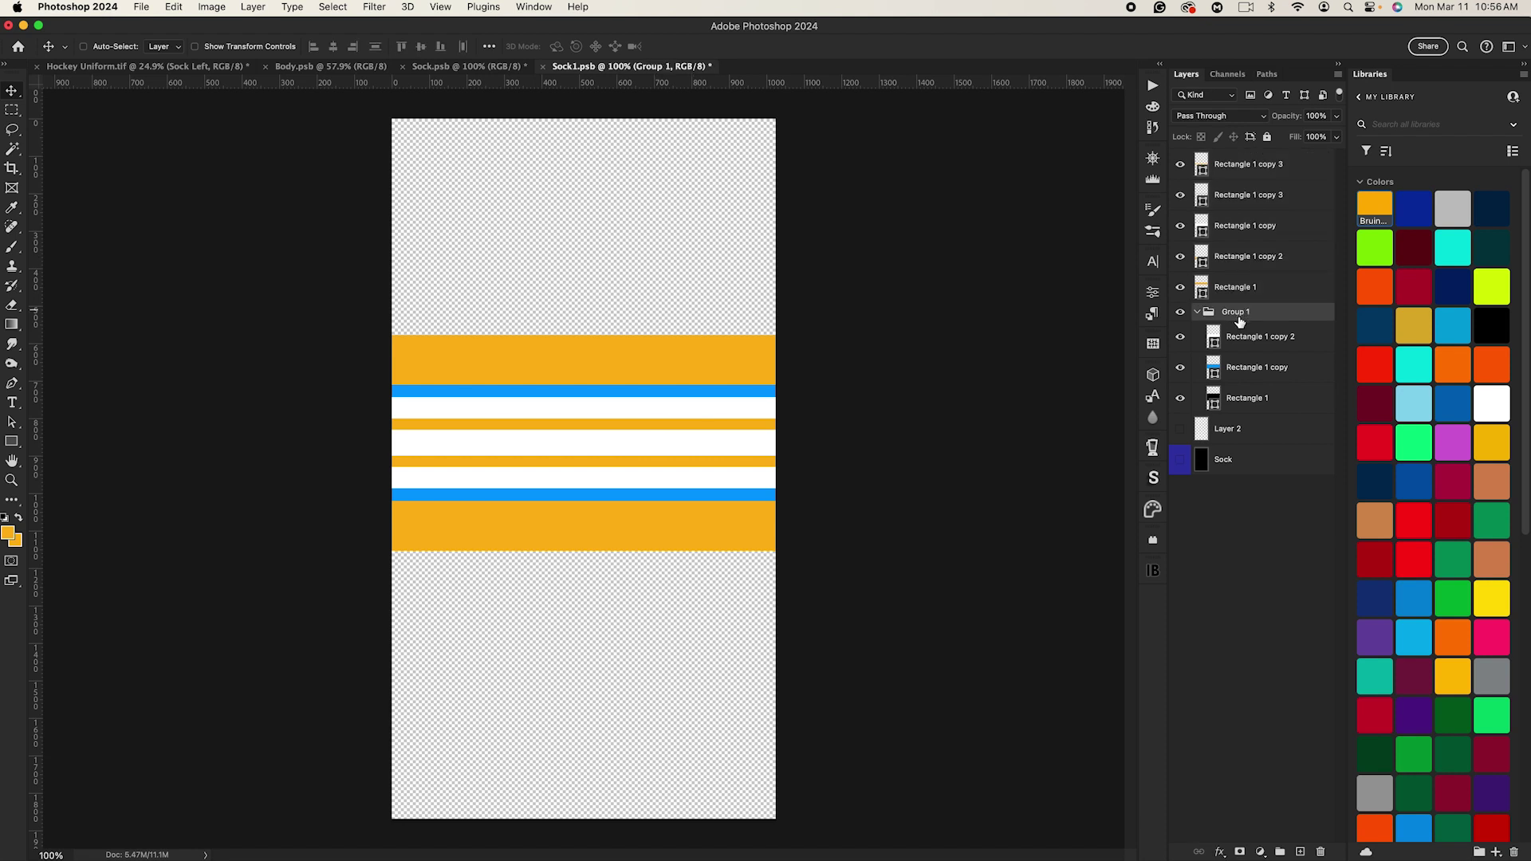
{"action": "key", "text": "Delete"}
{"action": "key", "text": "super+s"}
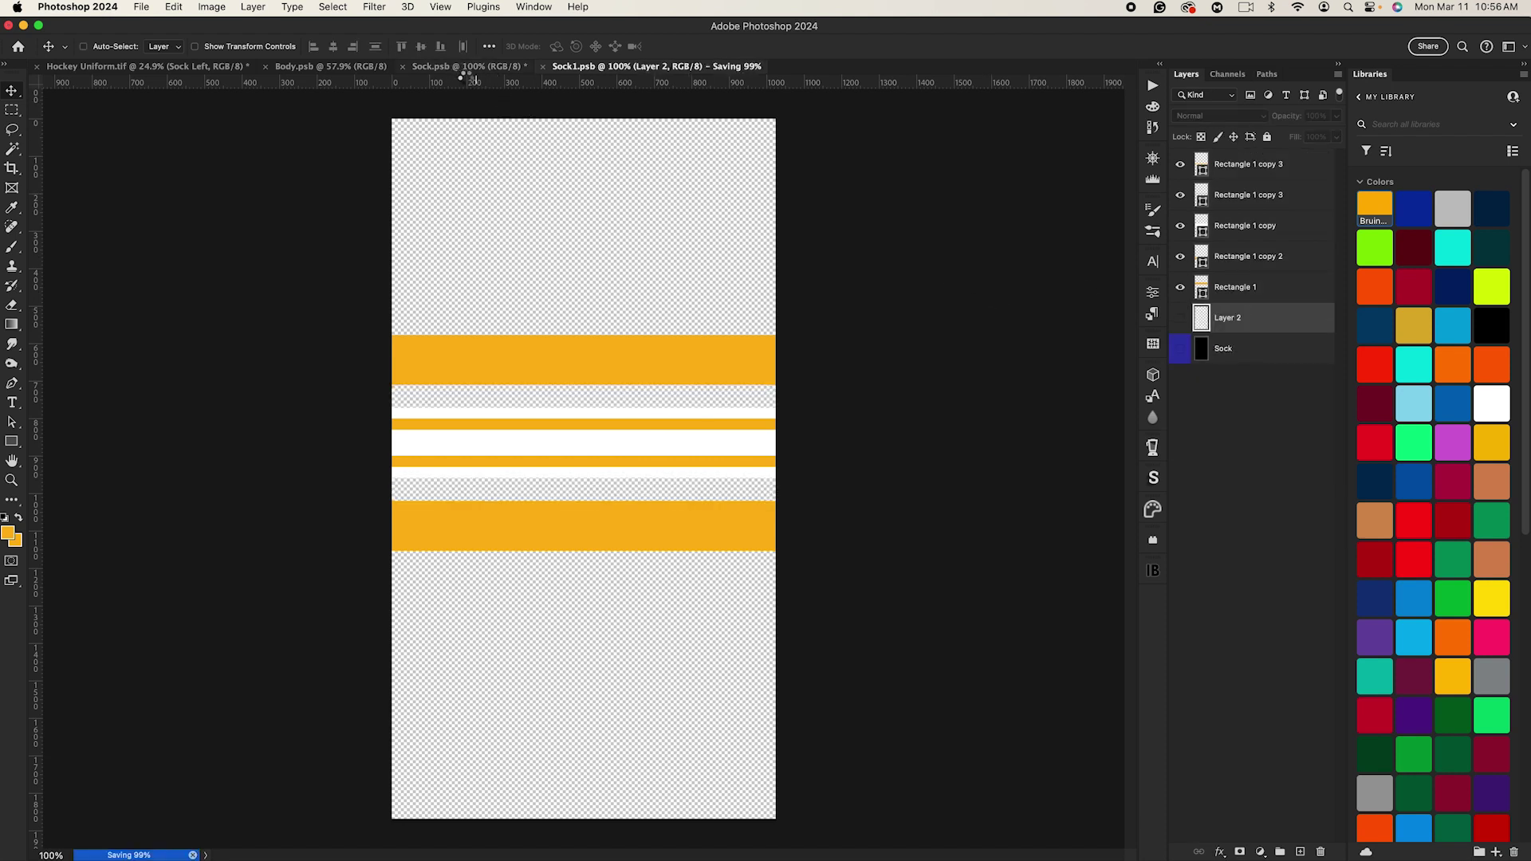
{"action": "left_click", "coordinate": [457, 71]}
{"action": "left_click", "coordinate": [146, 71]}
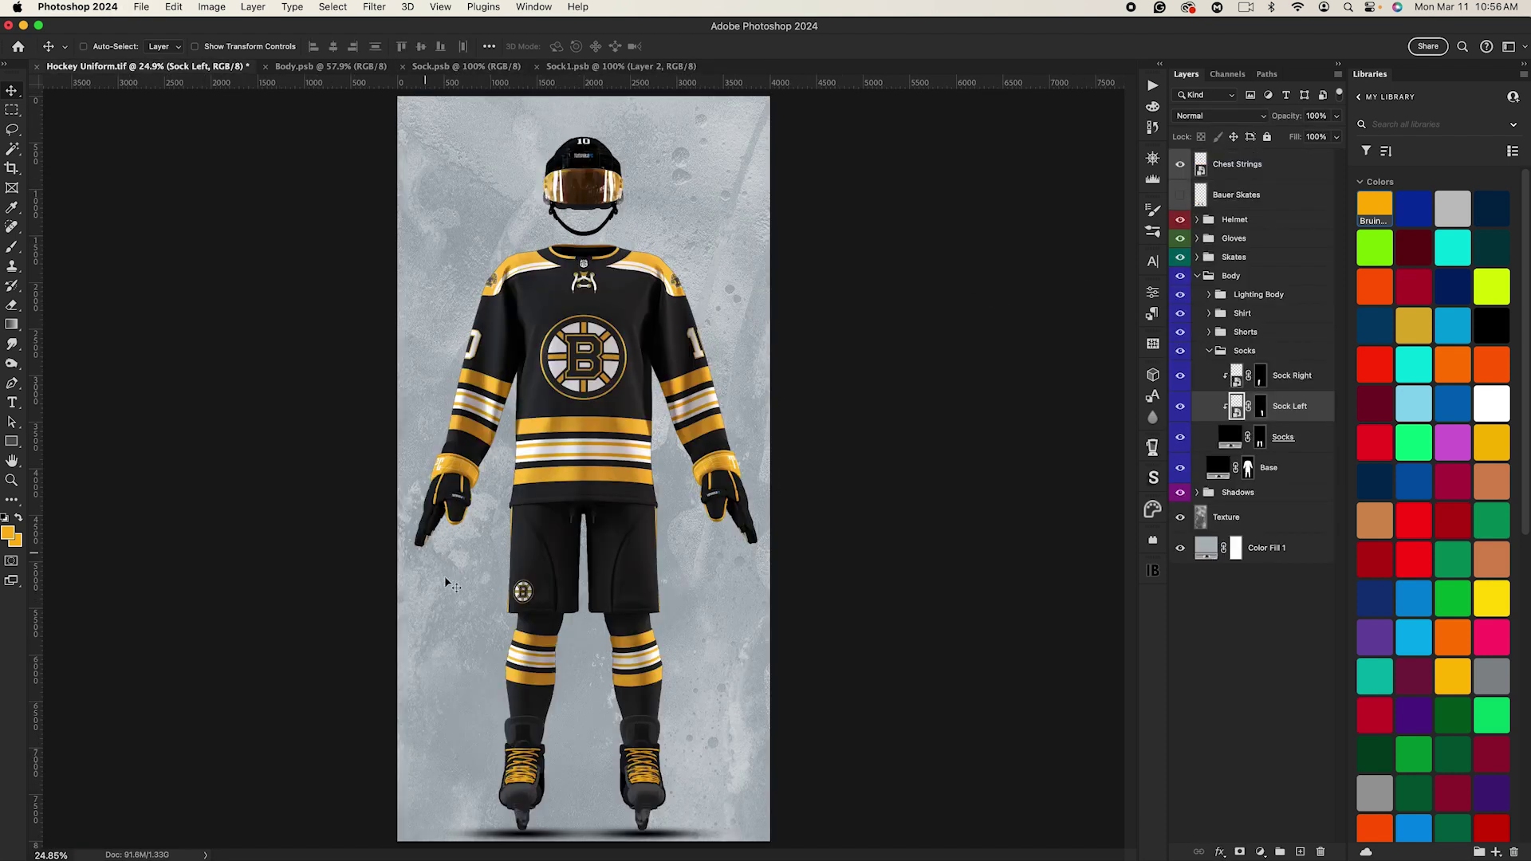
Step: Examine the new stripes on both socks up close against the rest of the uniform
{"action": "key", "text": "super+plus"}
{"action": "key", "text": "super+plus"}
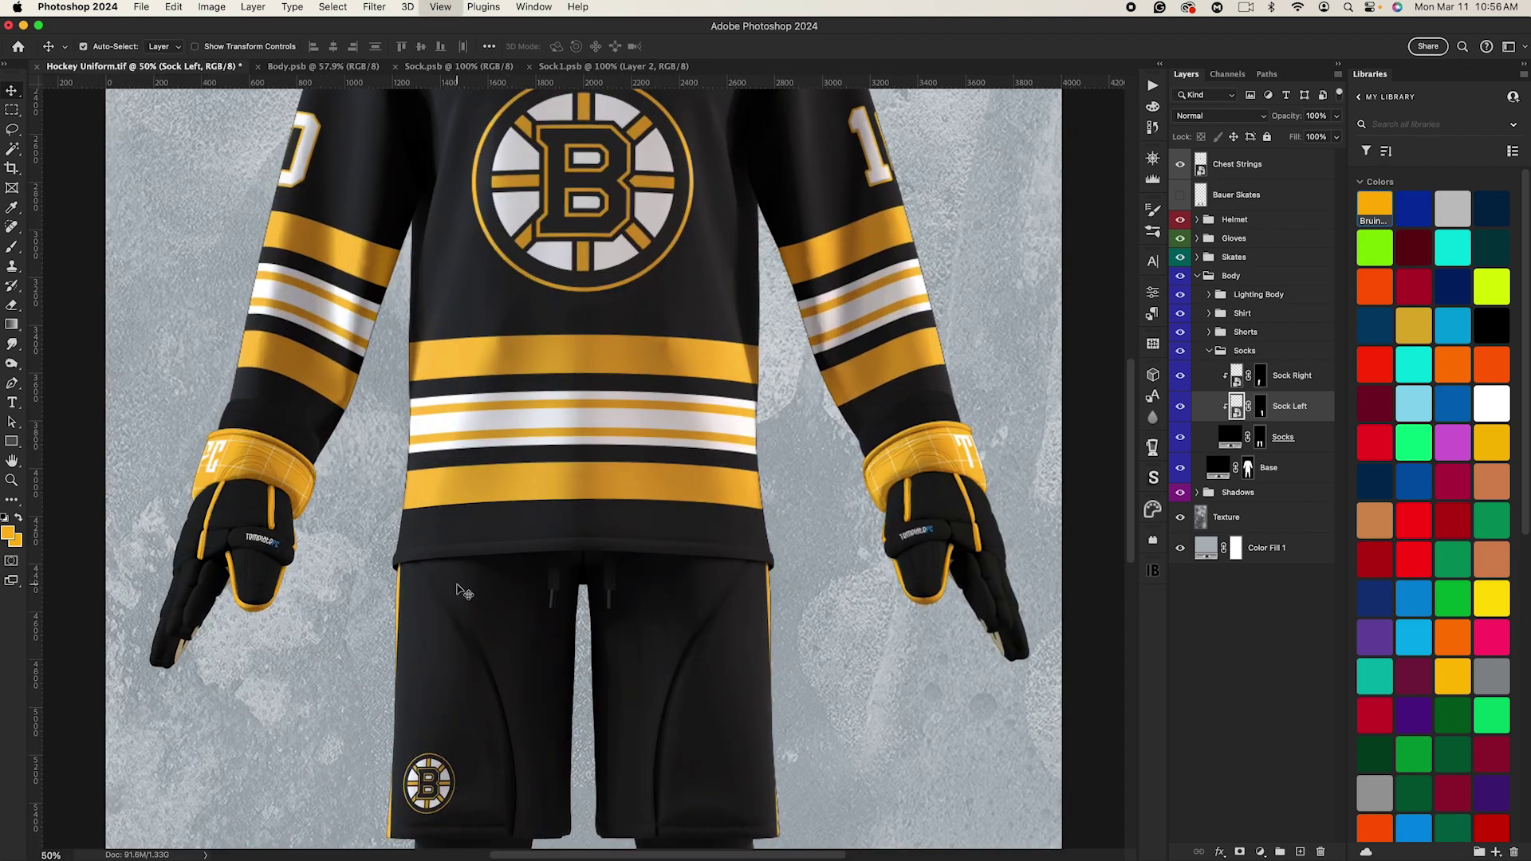
{"action": "scroll", "coordinate": [467, 558], "scroll_direction": "down", "scroll_amount": 10}
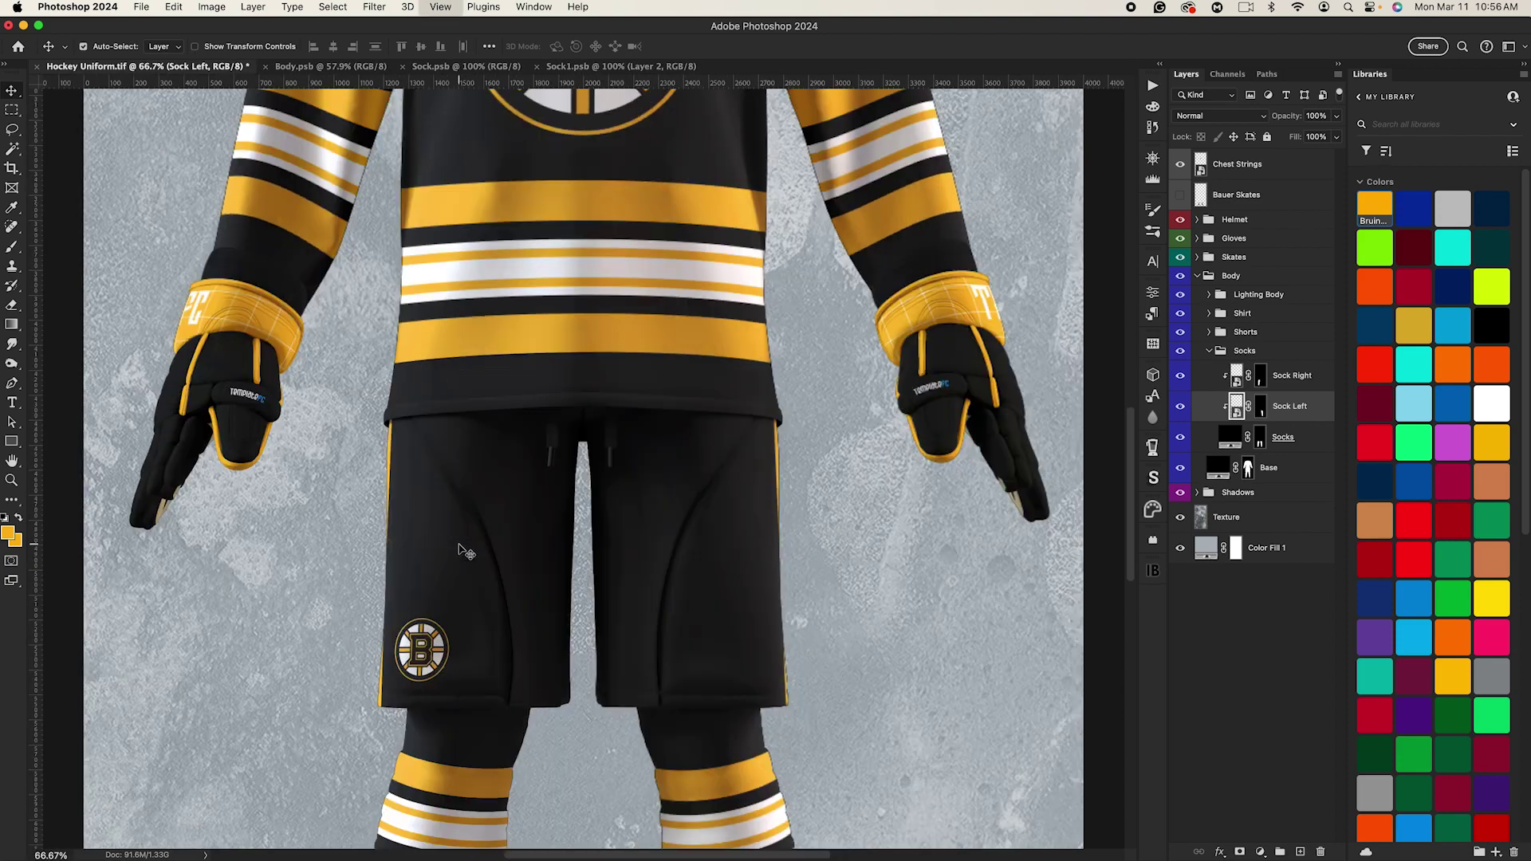
{"action": "key", "text": "super+plus"}
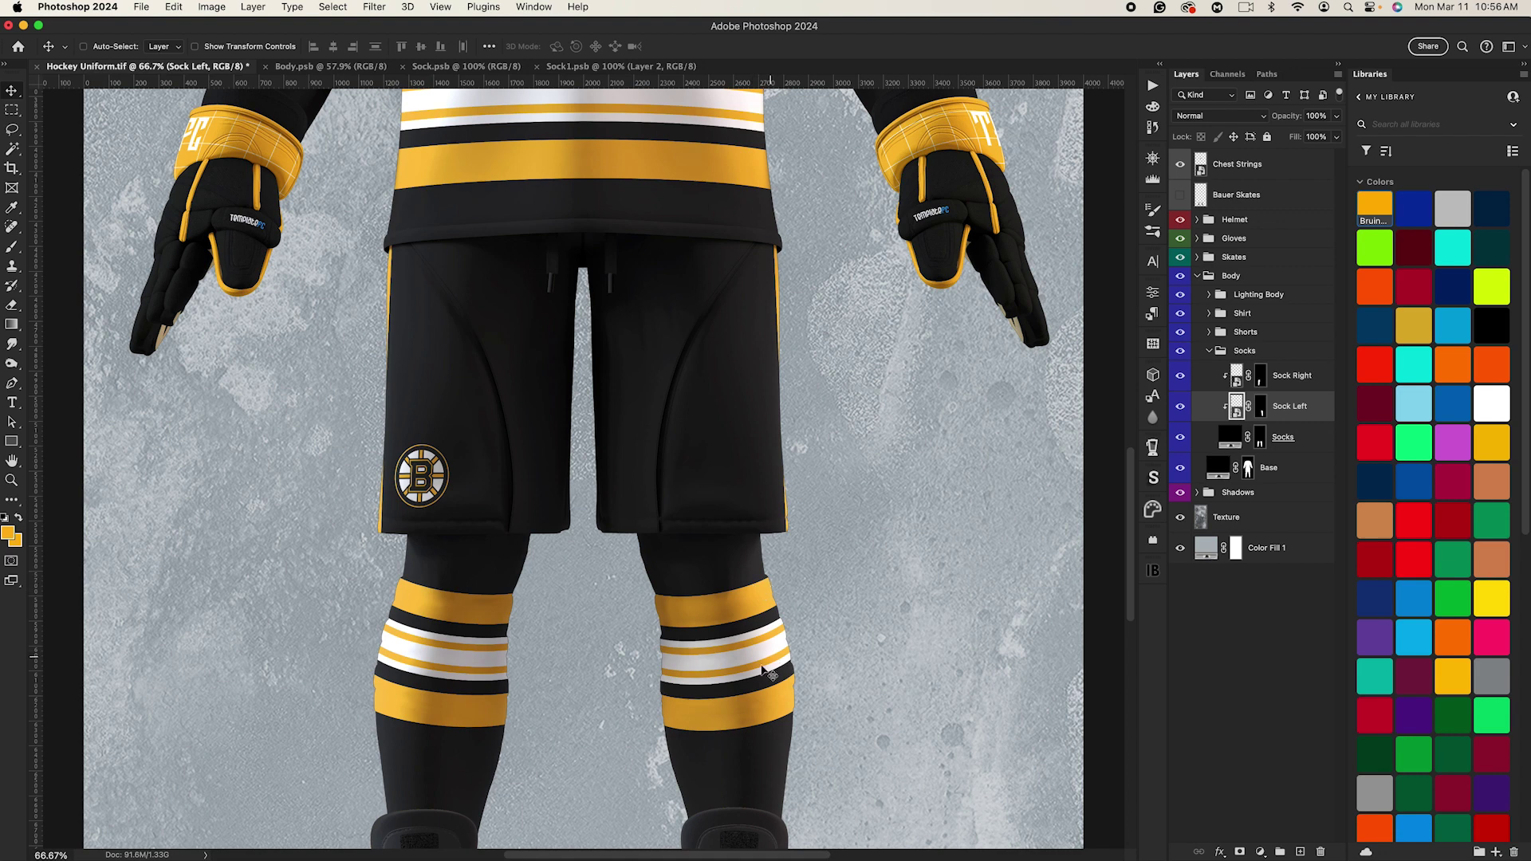
{"action": "scroll", "coordinate": [418, 666], "scroll_direction": "down", "scroll_amount": 2}
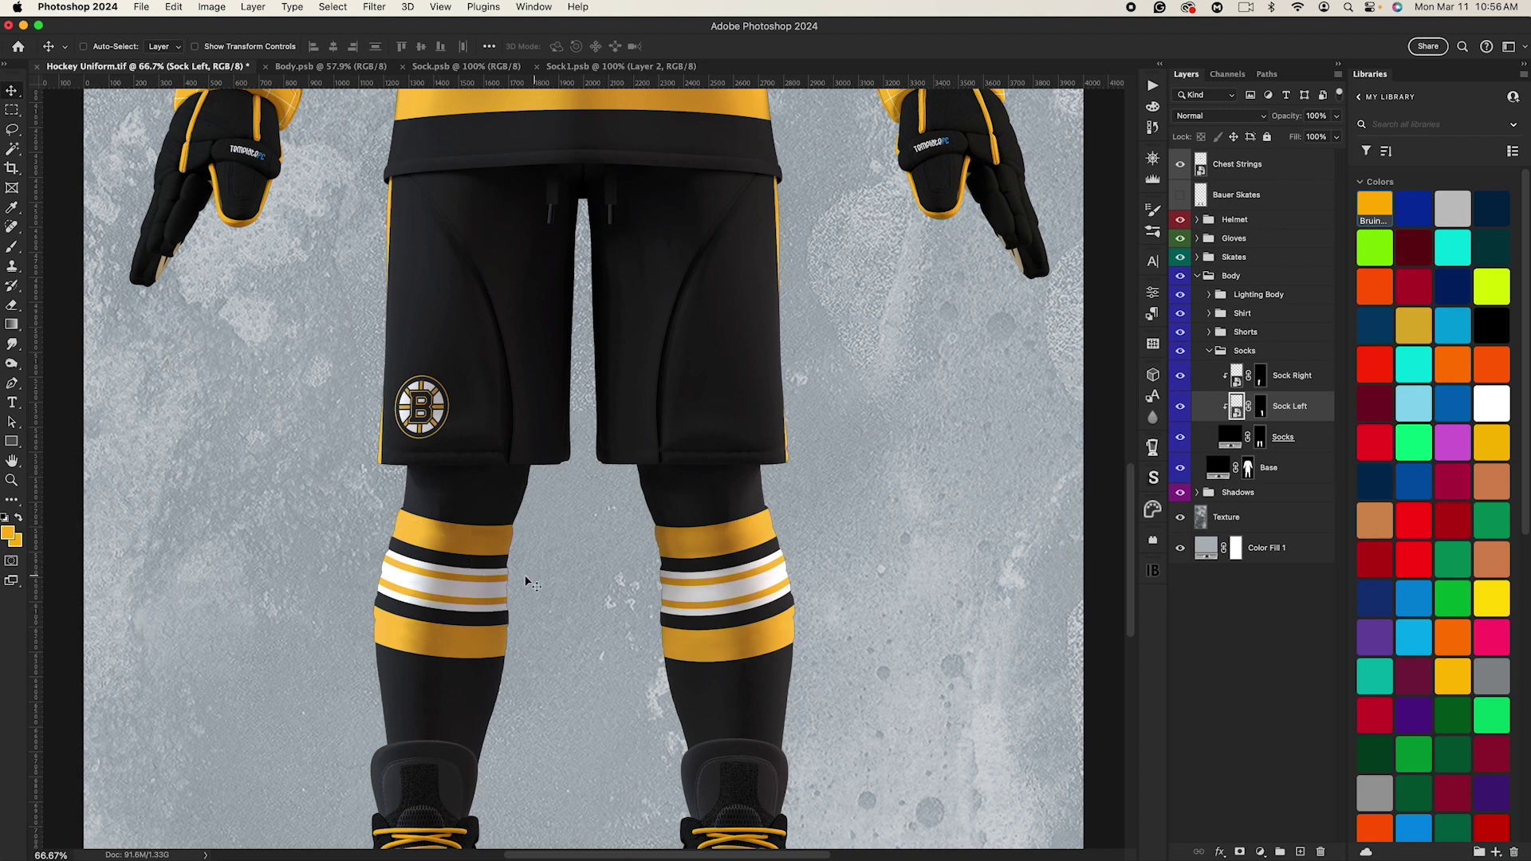
{"action": "scroll", "coordinate": [527, 576], "scroll_direction": "down", "scroll_amount": 2}
{"action": "key", "text": "super+0"}
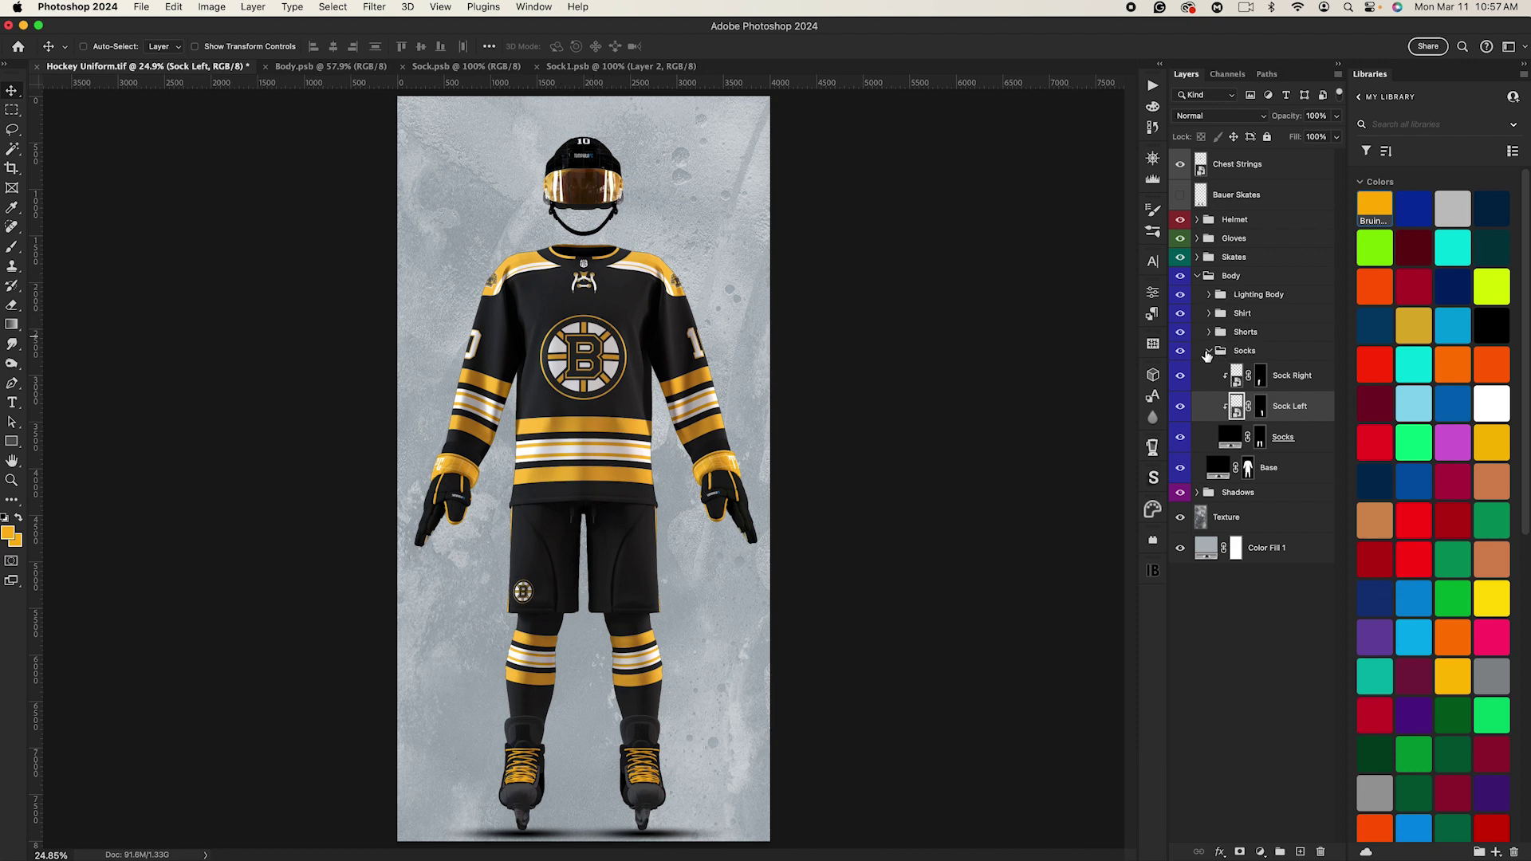
Step: Collapse the Socks and Body groups and expand the Skates group
{"action": "left_click", "coordinate": [1208, 354]}
{"action": "left_click", "coordinate": [1197, 277]}
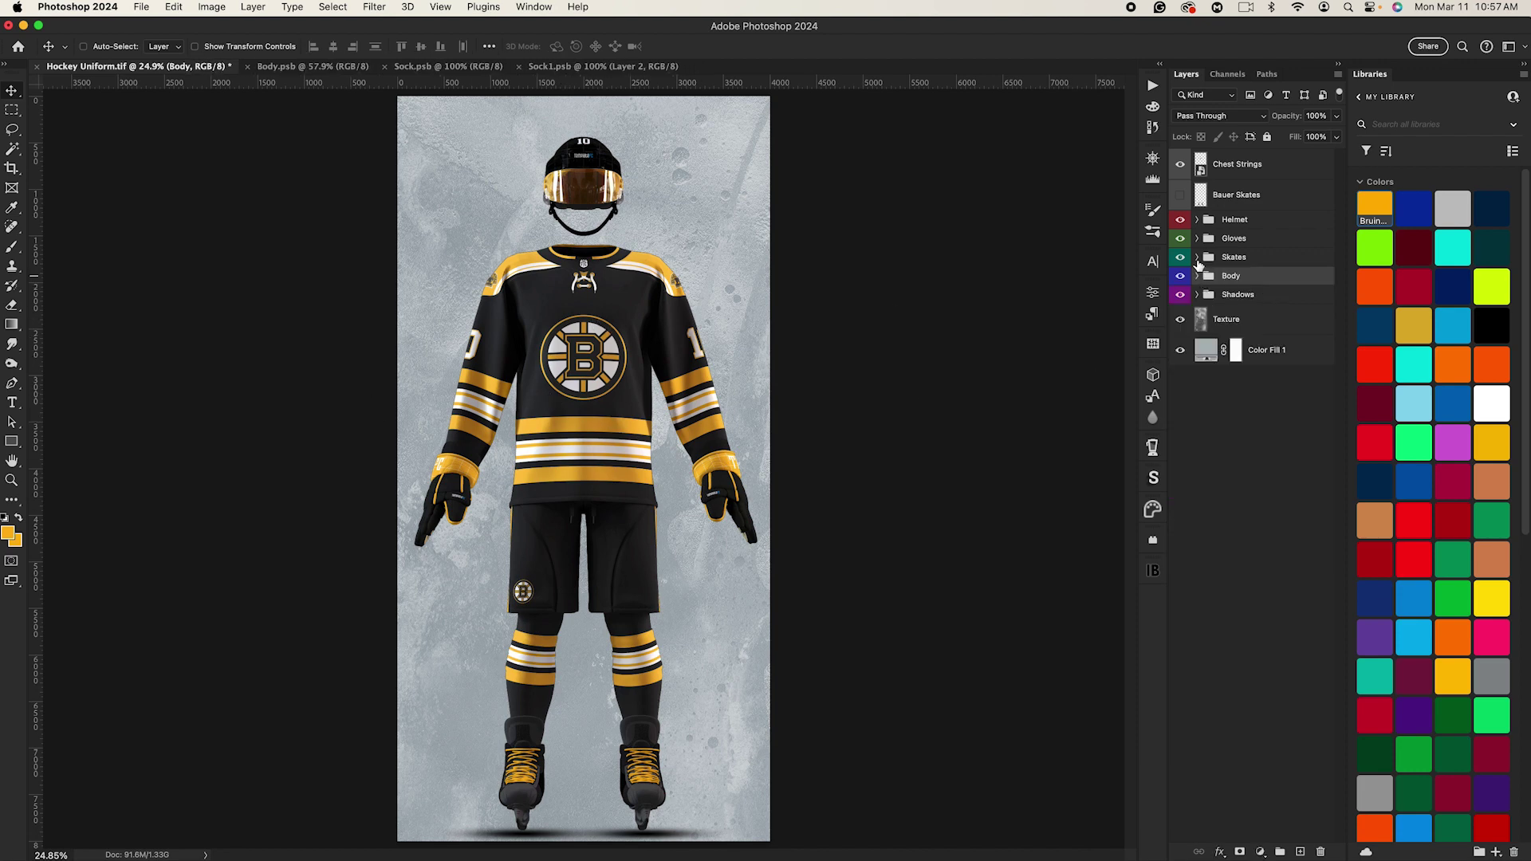
{"action": "left_click", "coordinate": [1197, 257]}
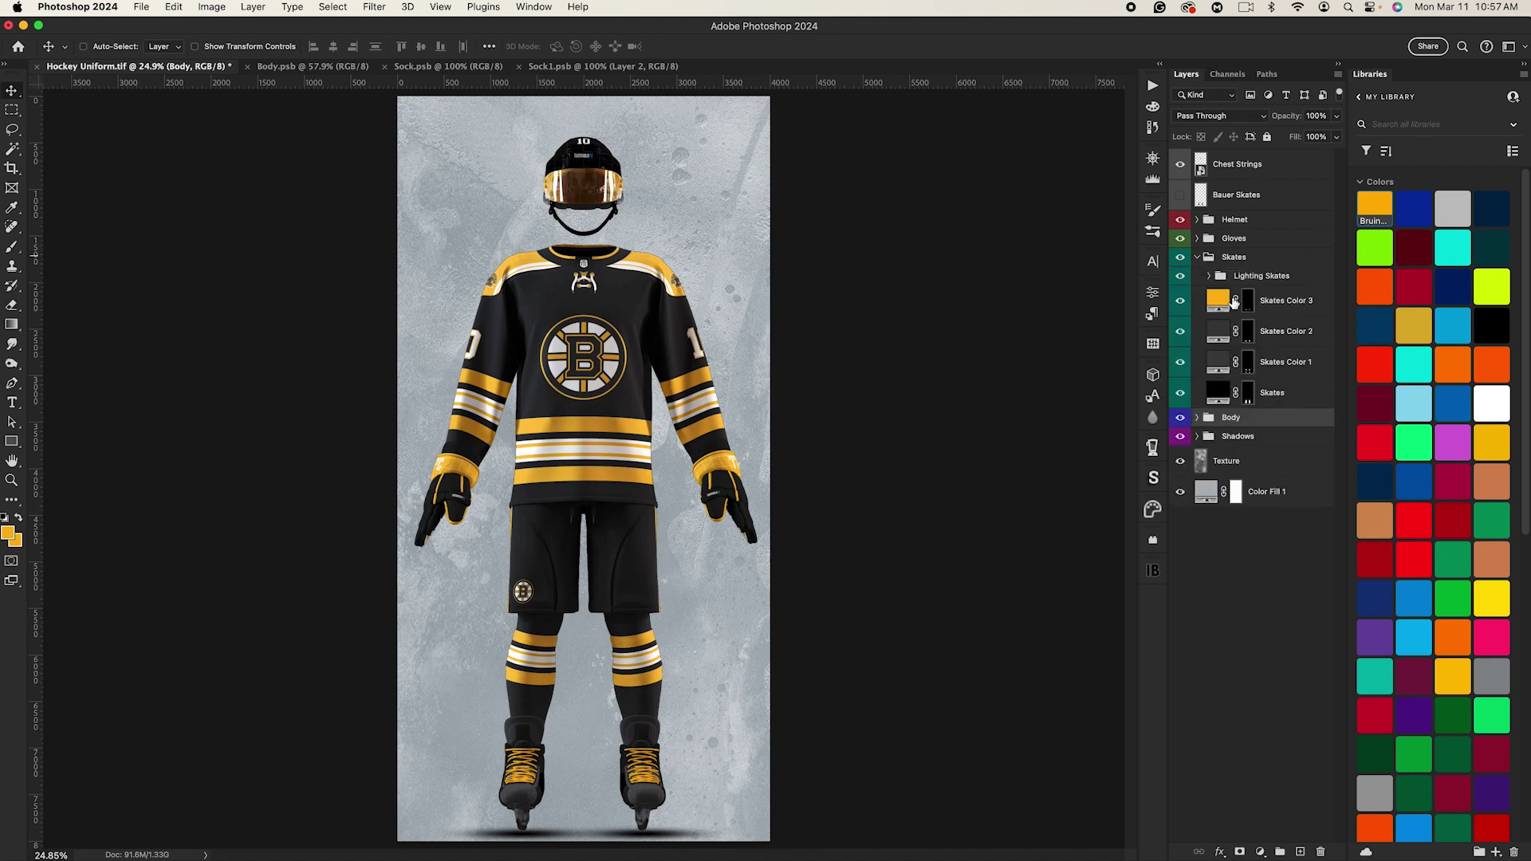
Step: Try White on the Skates Color 1 layer, undo it, and recolor the Skates Color 2 layer White instead
{"action": "left_click", "coordinate": [1276, 364]}
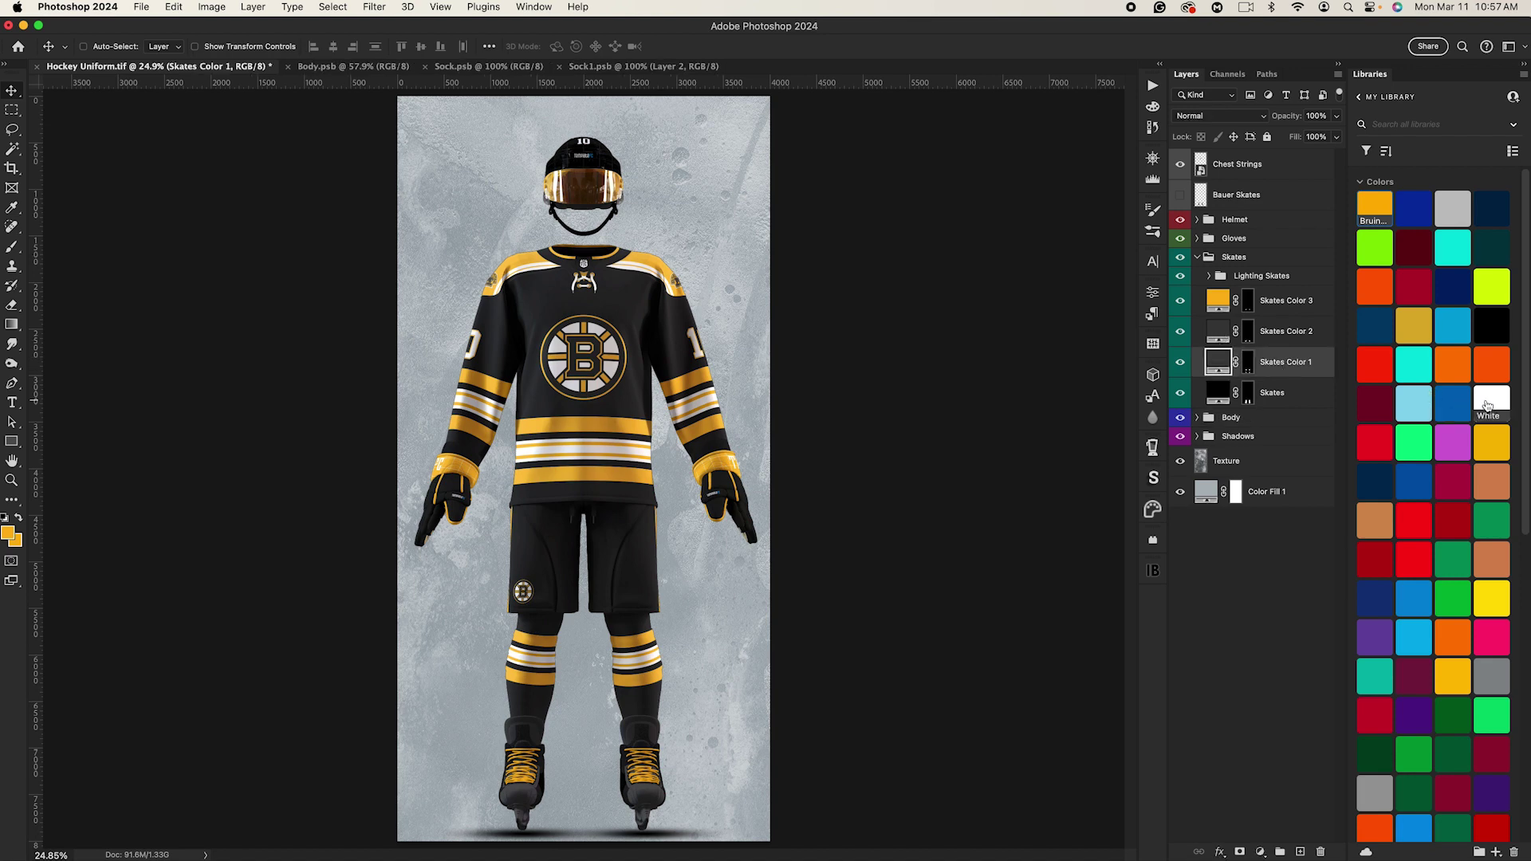
{"action": "left_click", "coordinate": [1487, 406]}
{"action": "key", "text": "super+z"}
{"action": "left_click", "coordinate": [1297, 334]}
{"action": "left_click", "coordinate": [1488, 405]}
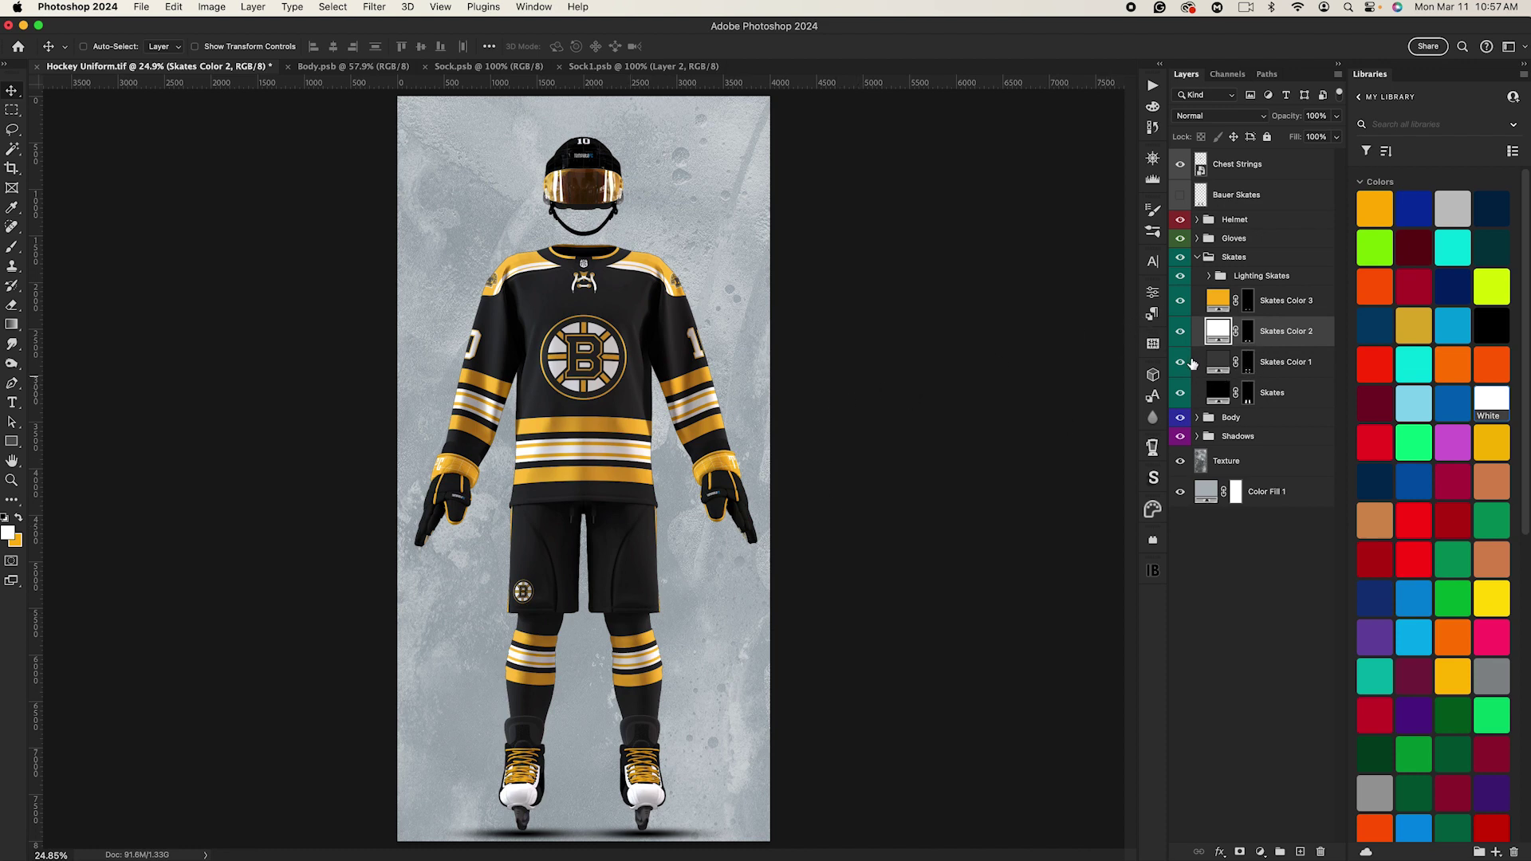
{"action": "left_click", "coordinate": [1280, 372]}
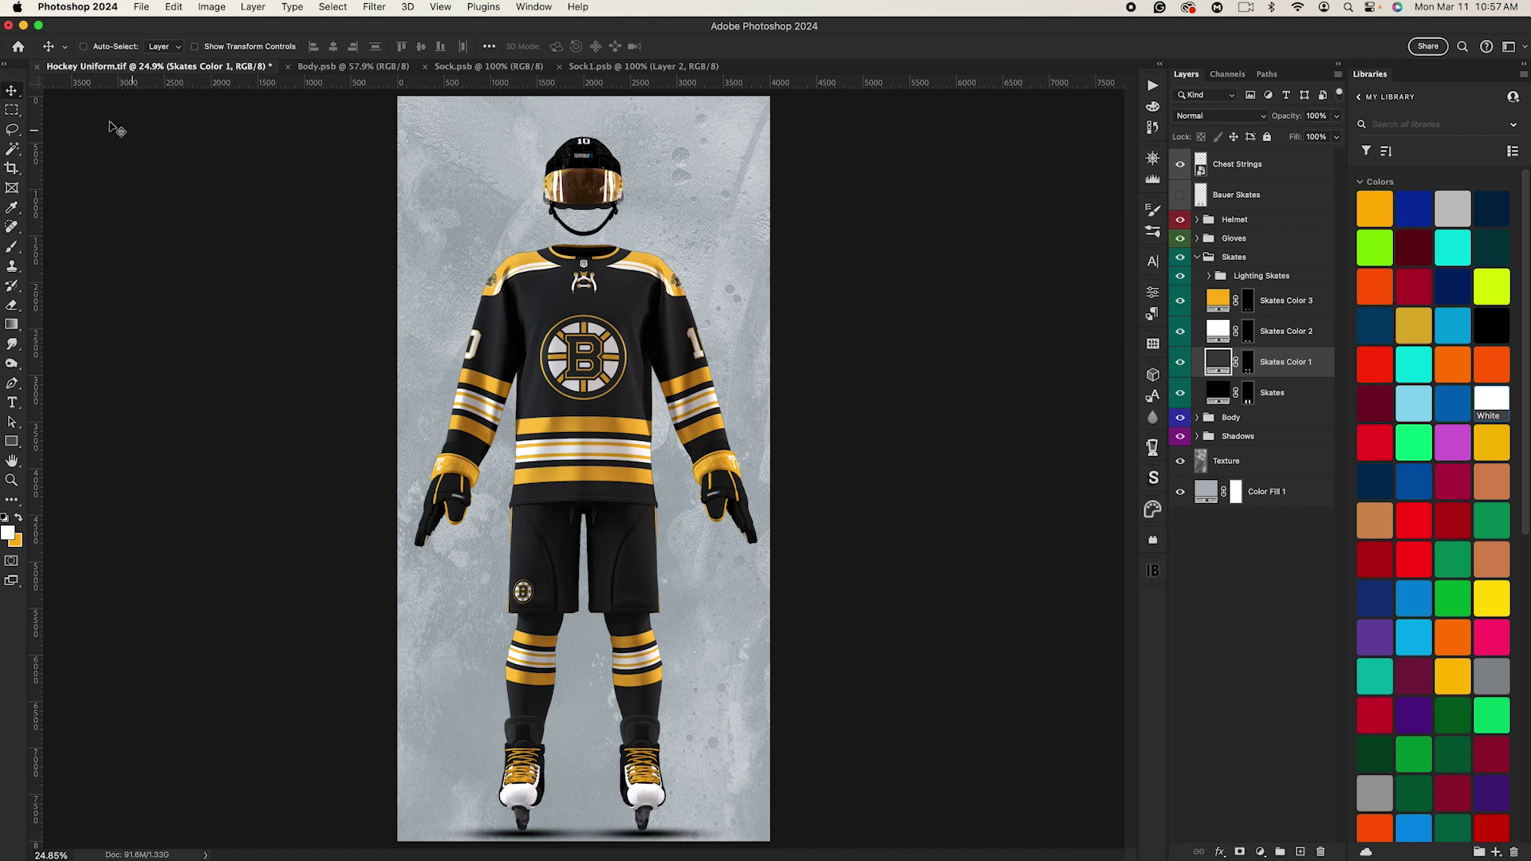
{"action": "left_click", "coordinate": [12, 110]}
{"action": "left_click_drag", "start_coordinate": [391, 435], "coordinate": [789, 764]}
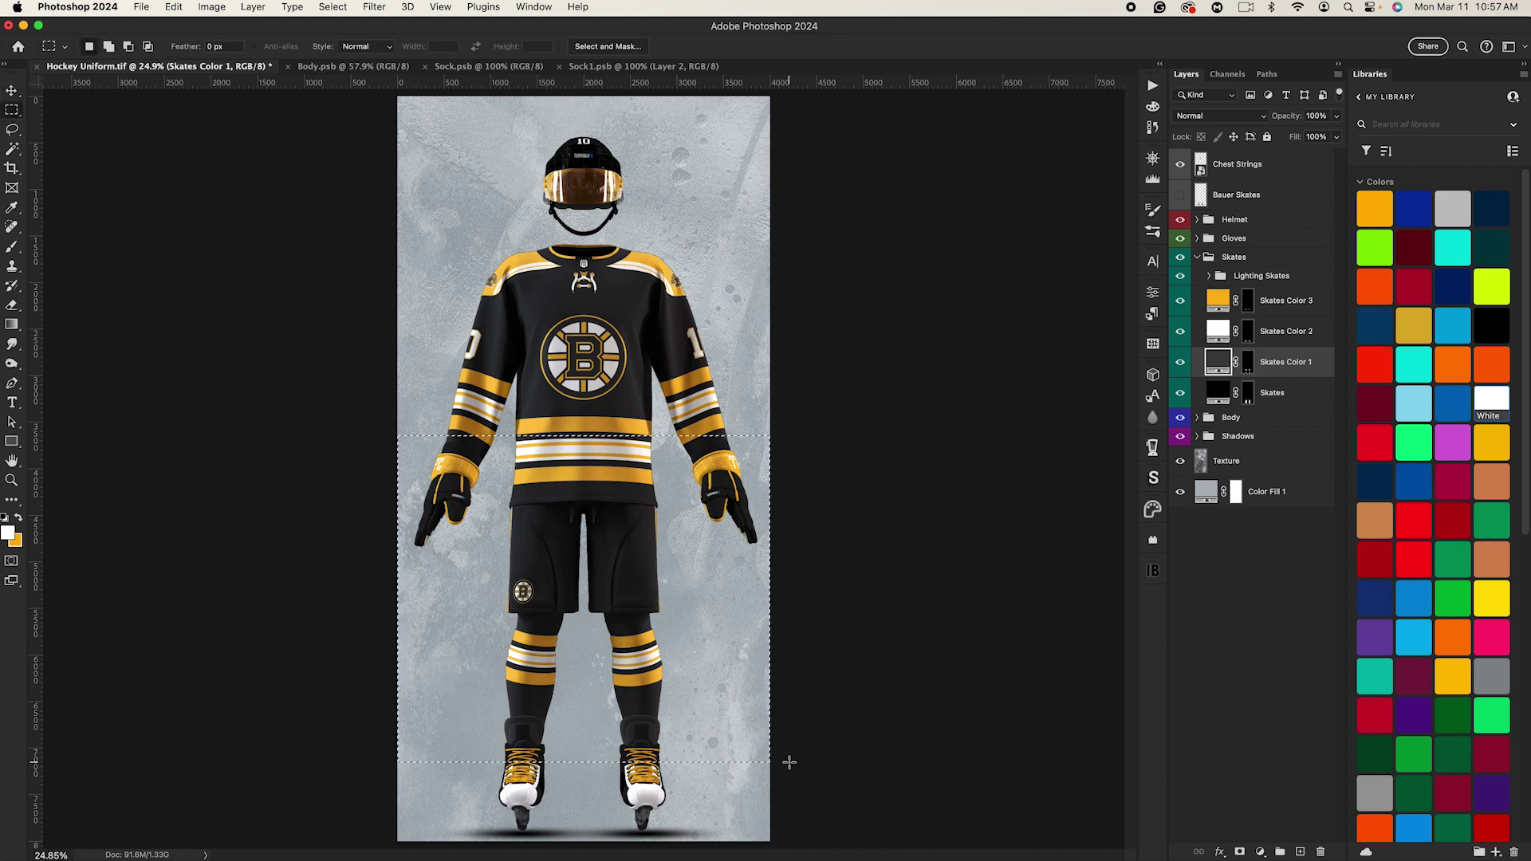
{"action": "key", "text": "super+d"}
{"action": "left_click", "coordinate": [12, 91]}
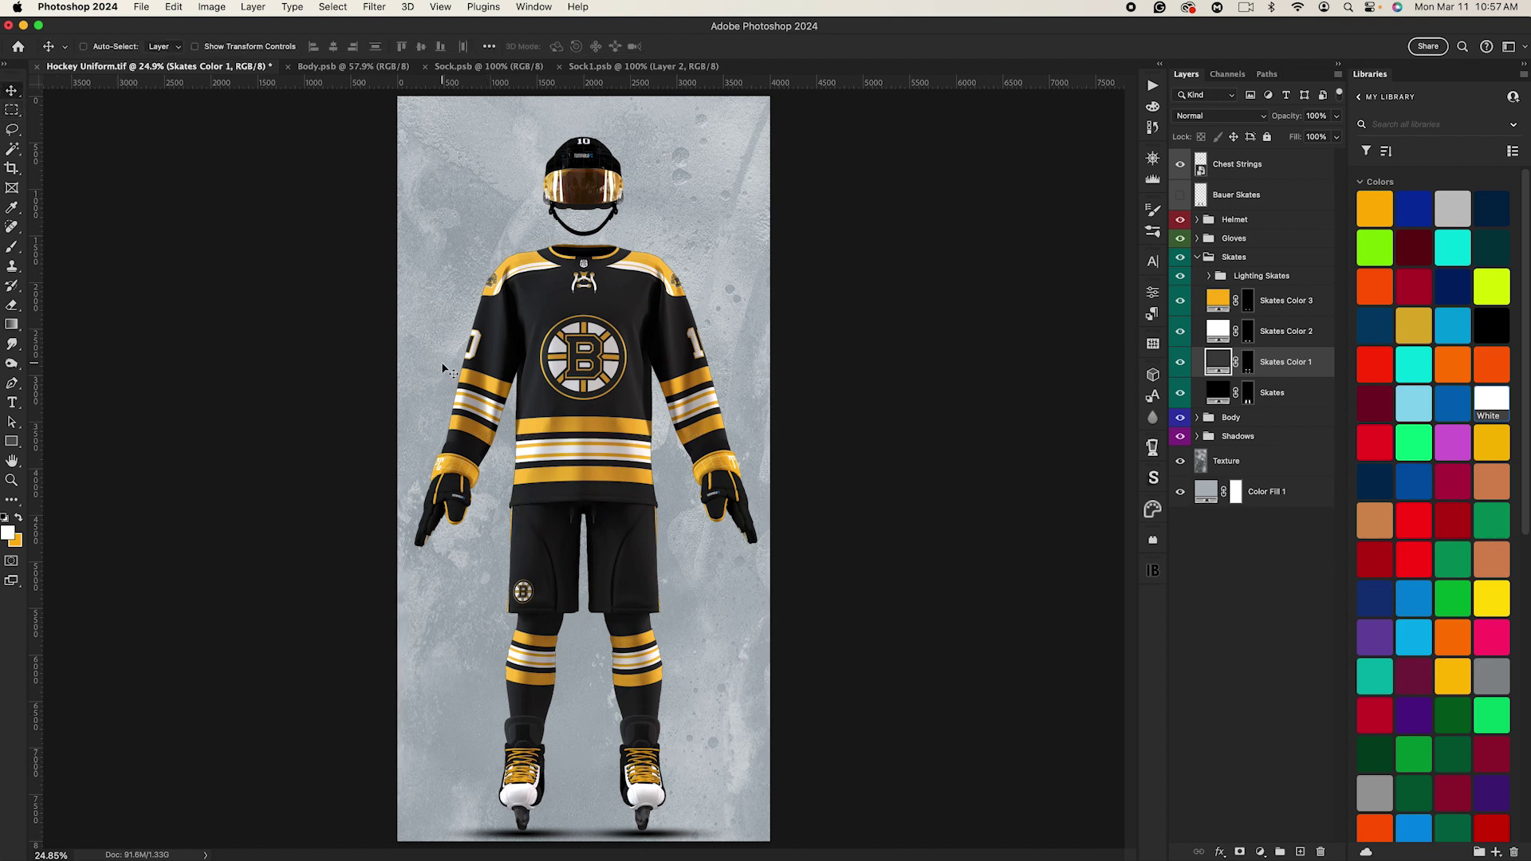
Step: Collapse the Skates group, expand the Gloves group and focus on the gloves in the mock-up
{"action": "left_click", "coordinate": [1198, 257]}
{"action": "left_click", "coordinate": [1197, 238]}
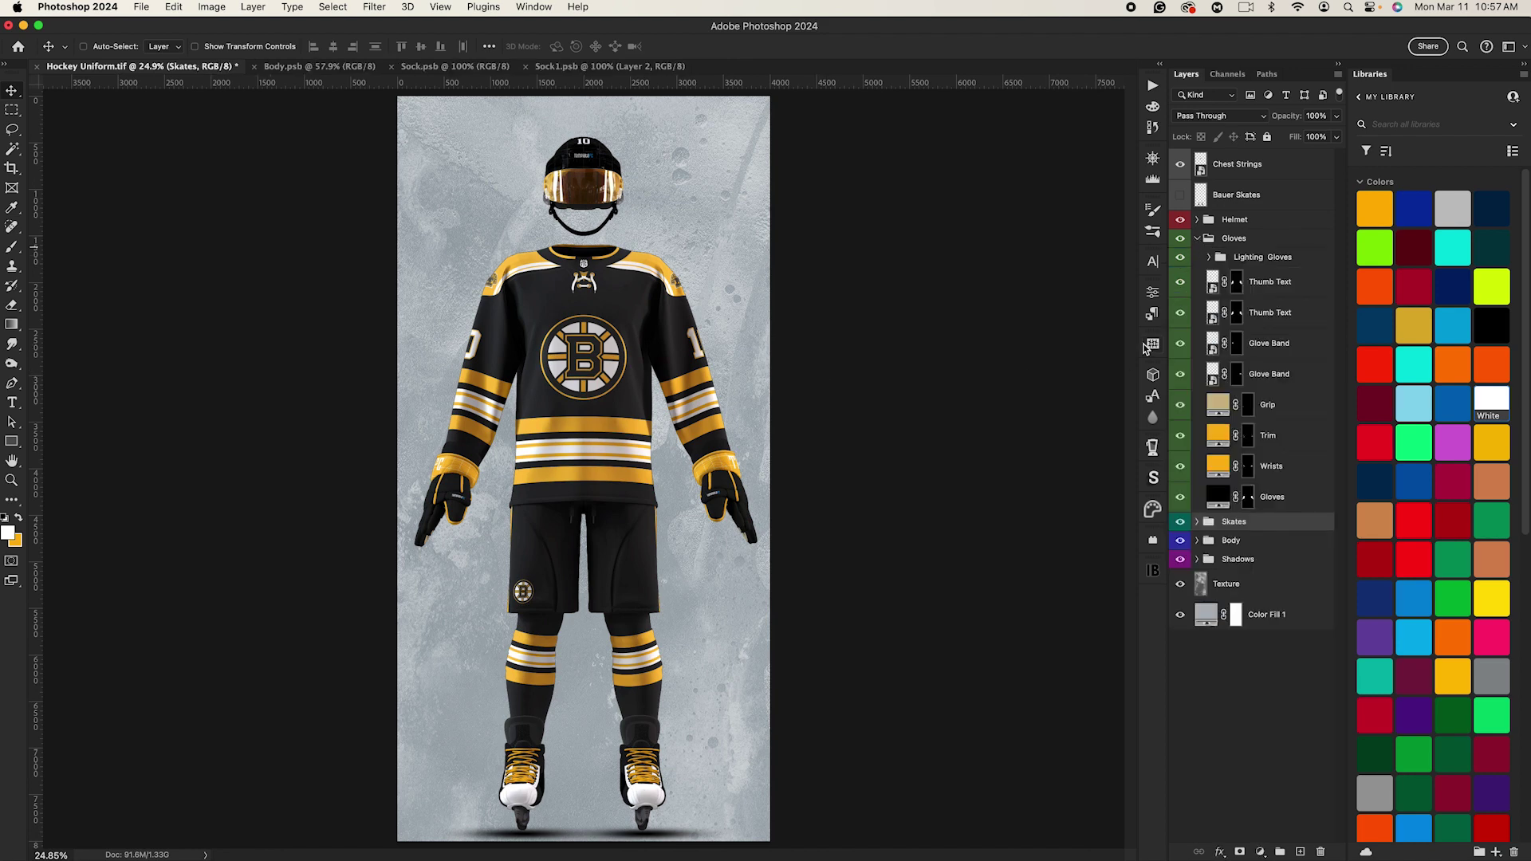
{"action": "key", "text": "super+equal"}
{"action": "key", "text": "super+equal"}
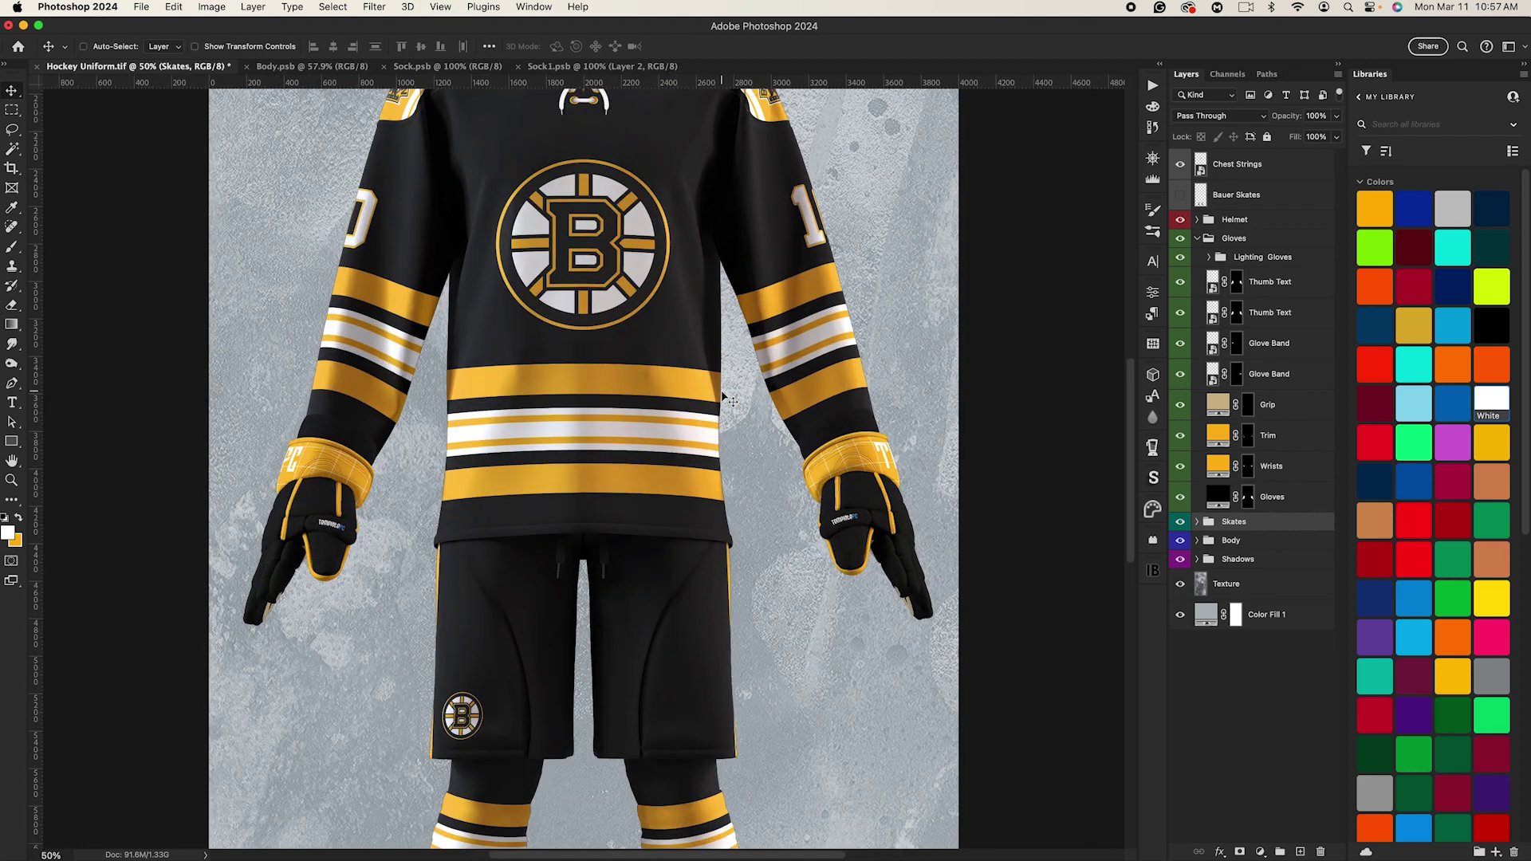
{"action": "scroll", "coordinate": [913, 390], "scroll_direction": "up", "scroll_amount": 2}
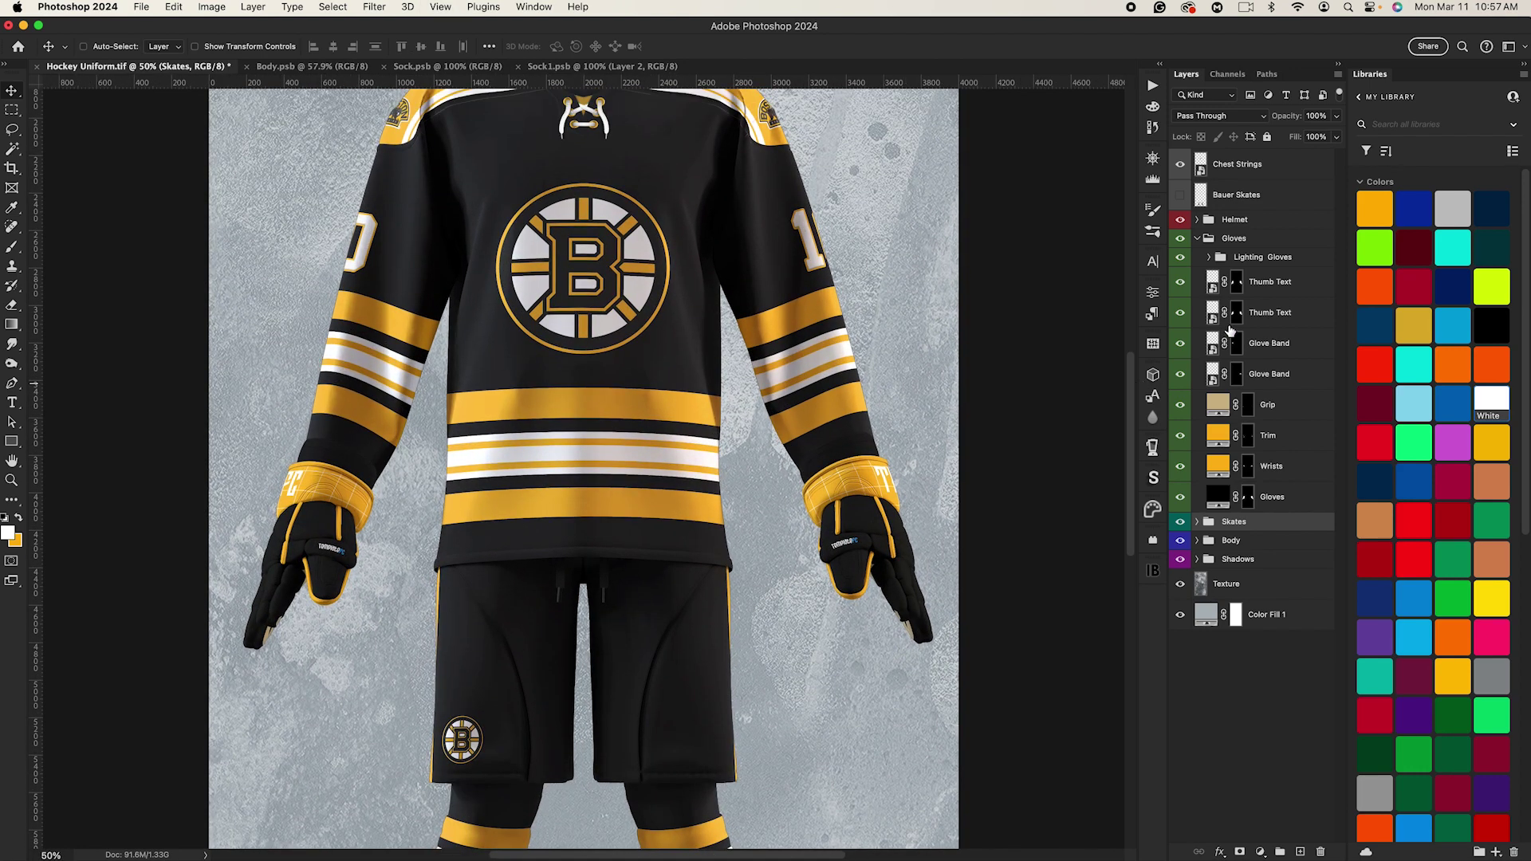
Step: Hide the grid pattern on Layer 1 in the Glove Band artwork, save it and return to the mock-up
{"action": "double_click", "coordinate": [1212, 346]}
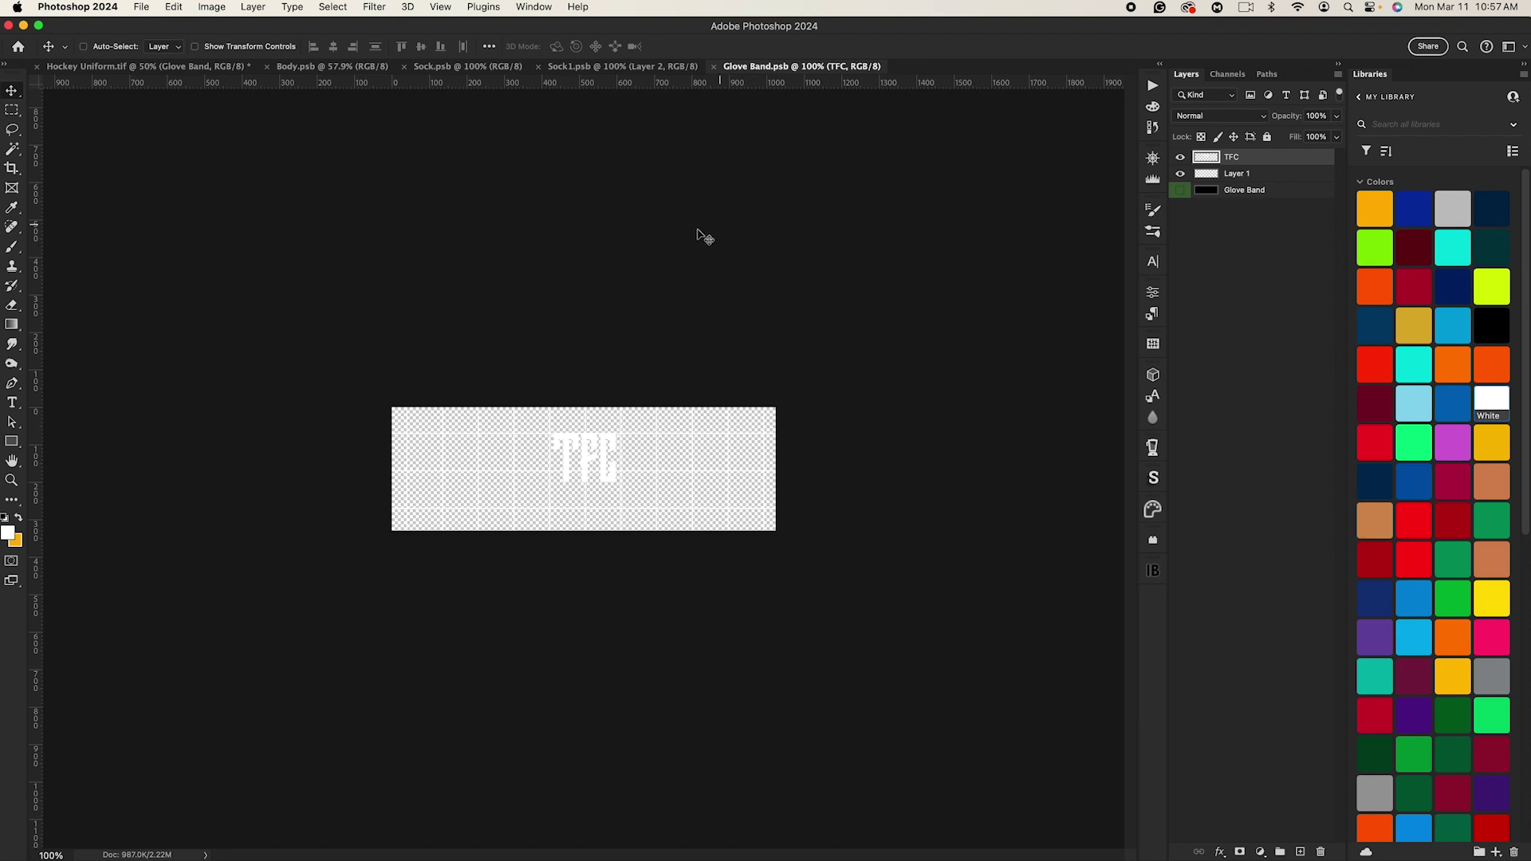
{"action": "left_click", "coordinate": [1180, 175]}
{"action": "key", "text": "super+s"}
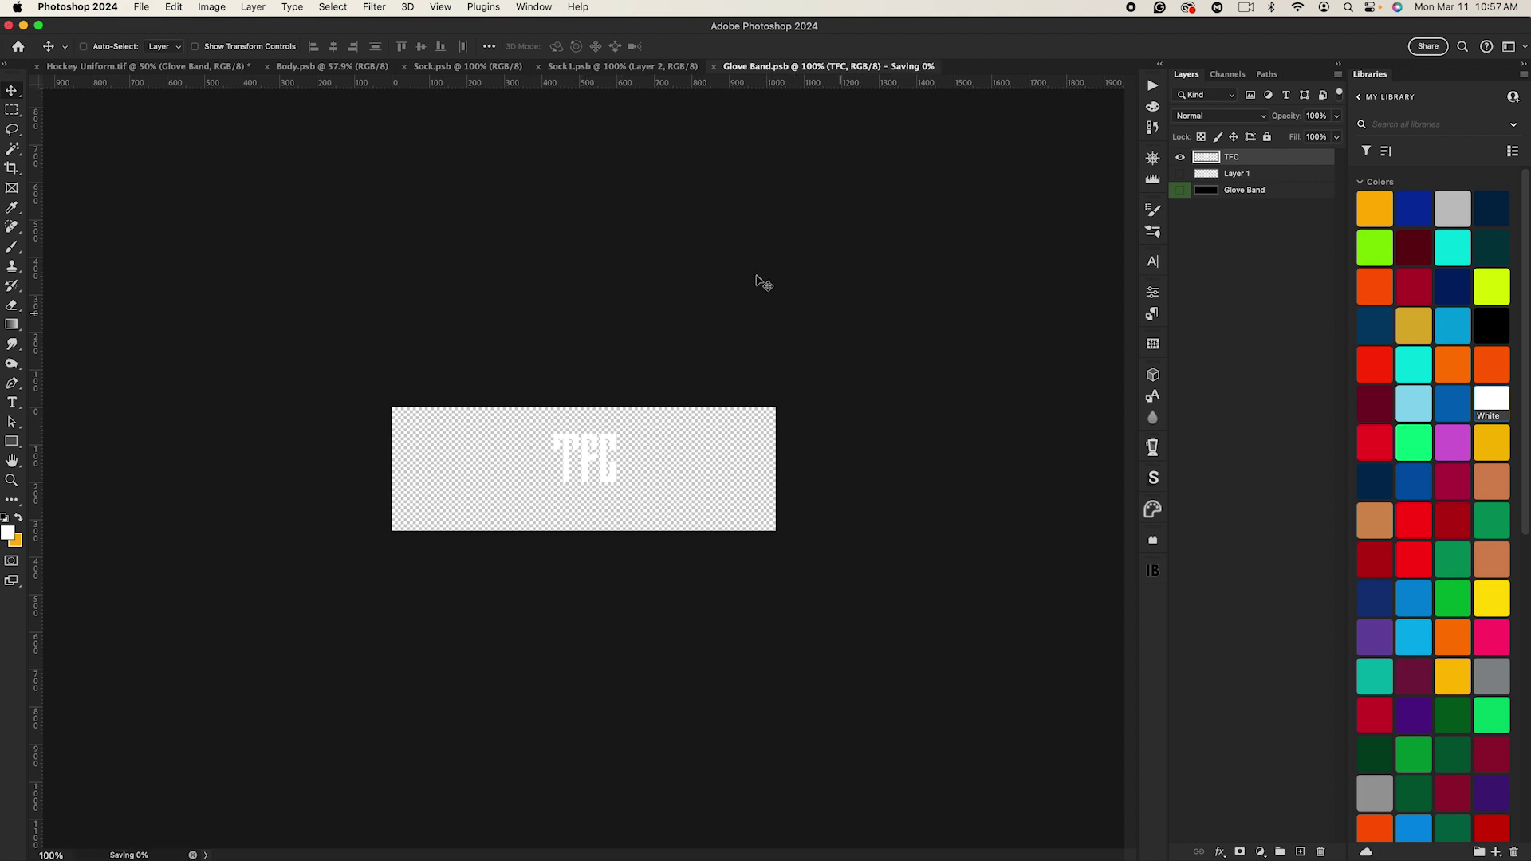
{"action": "left_click", "coordinate": [137, 67]}
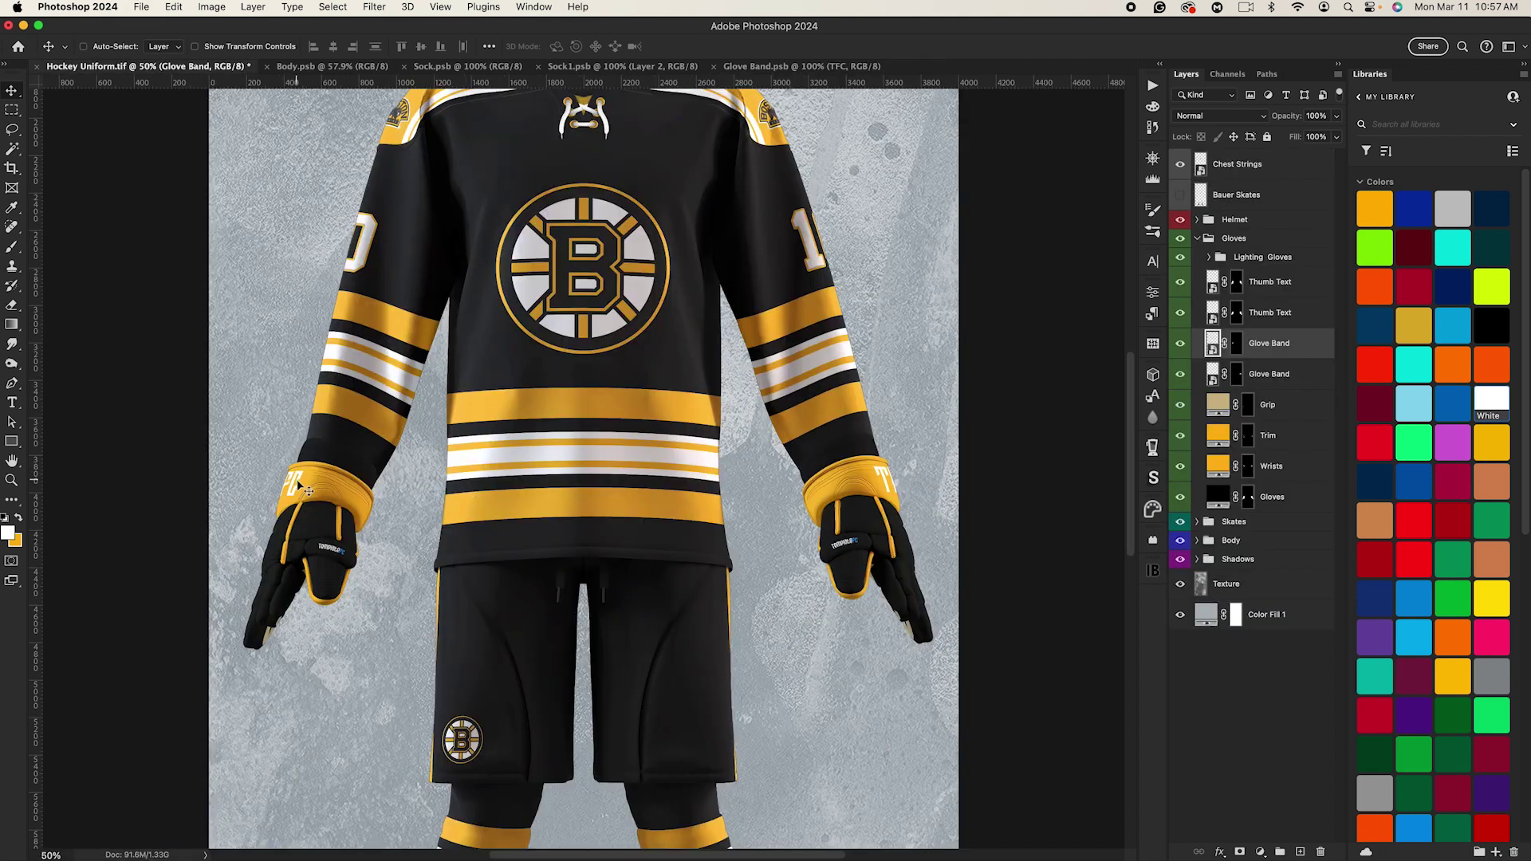
Step: Invert the white TFC lettering in Glove Band.psb to black, save it and check the gloves in the mock-up
{"action": "left_click", "coordinate": [802, 66]}
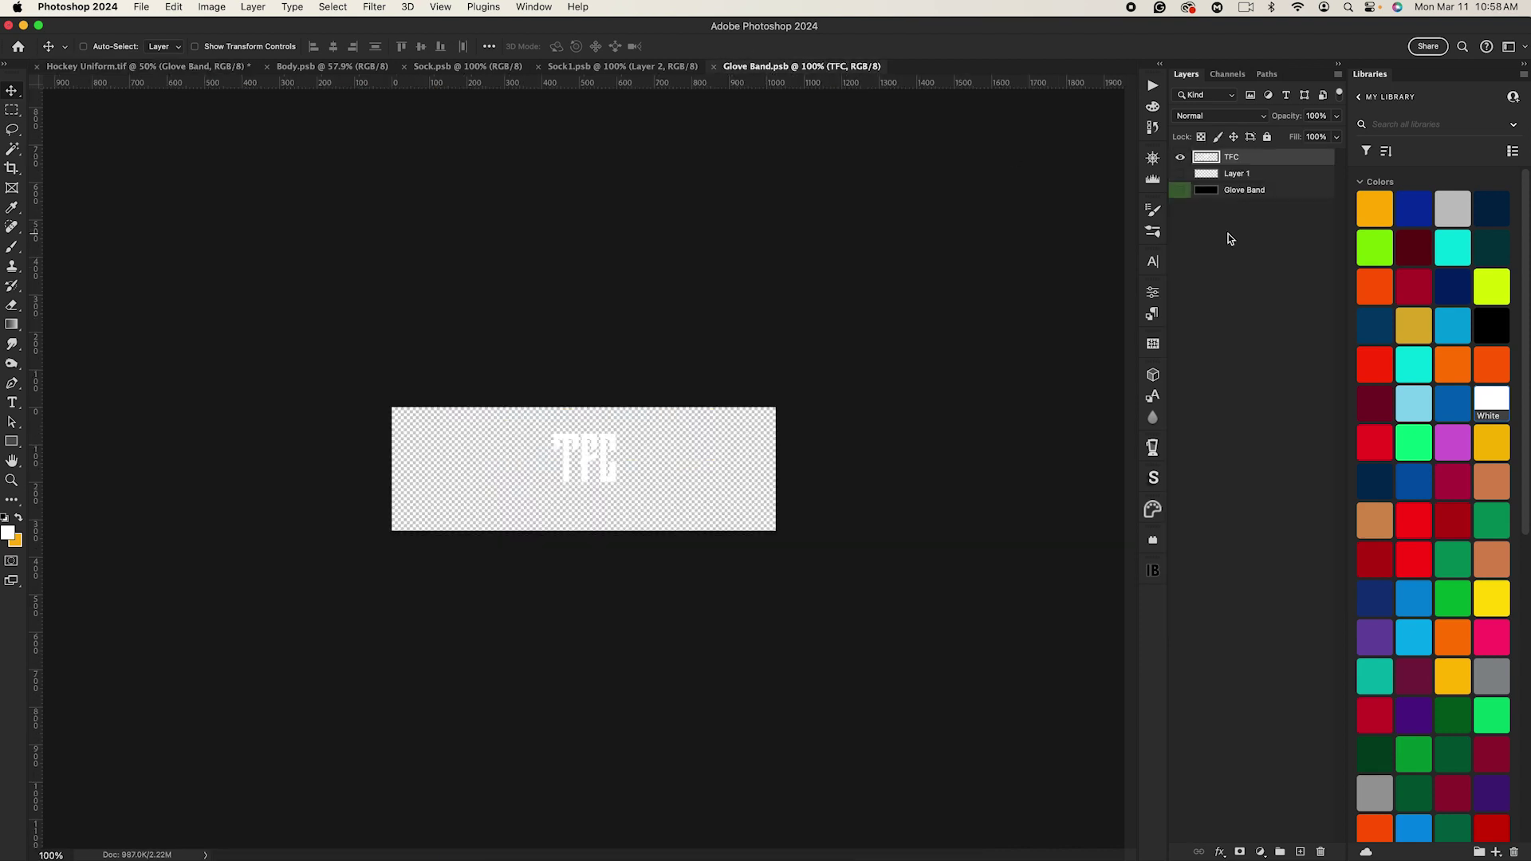
{"action": "key", "text": "super+i"}
{"action": "key", "text": "super+s"}
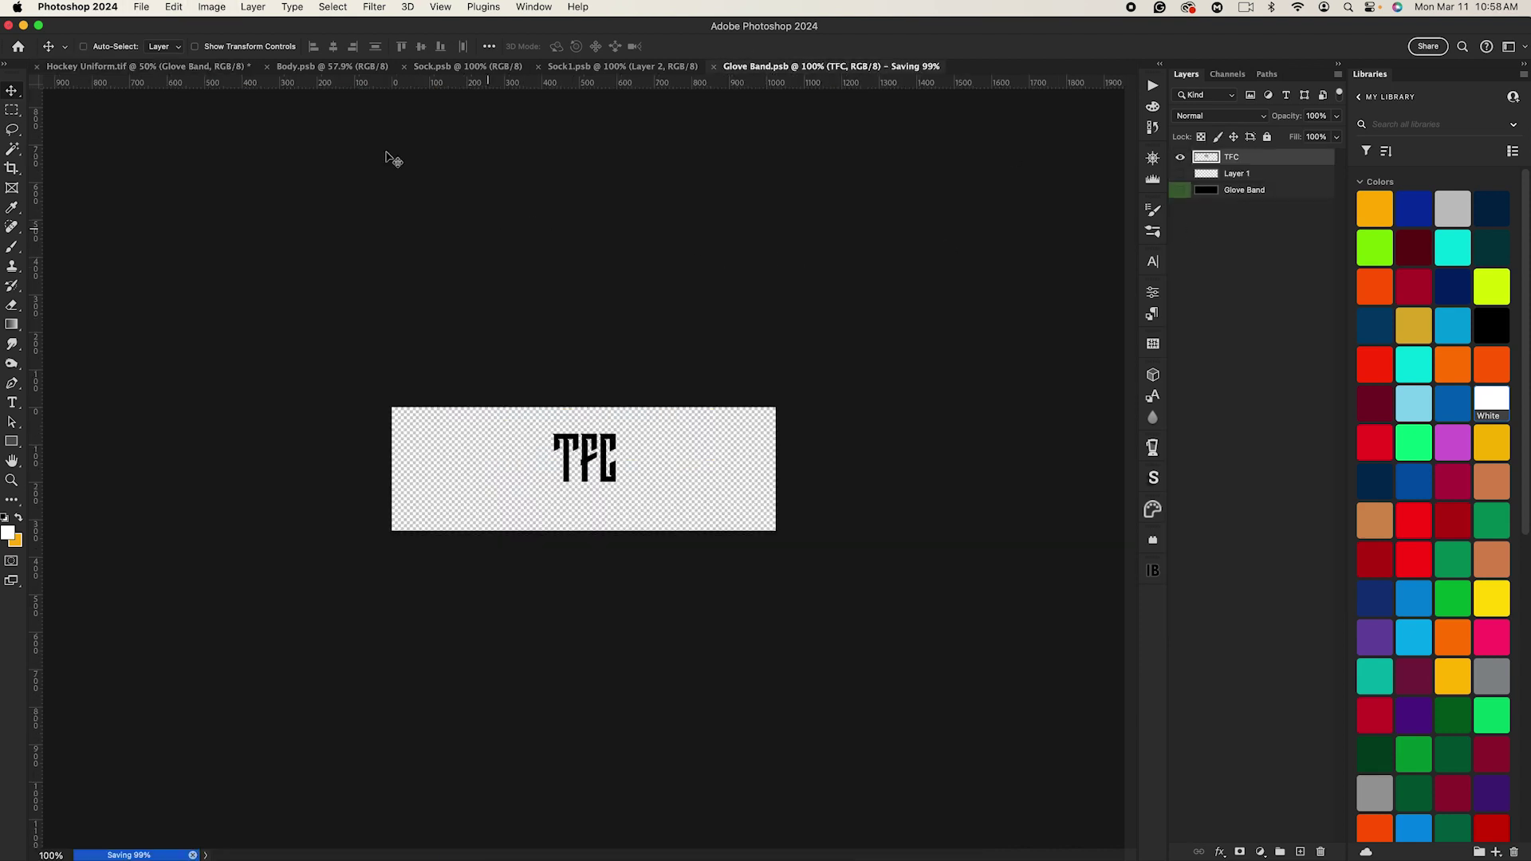
{"action": "left_click", "coordinate": [143, 66]}
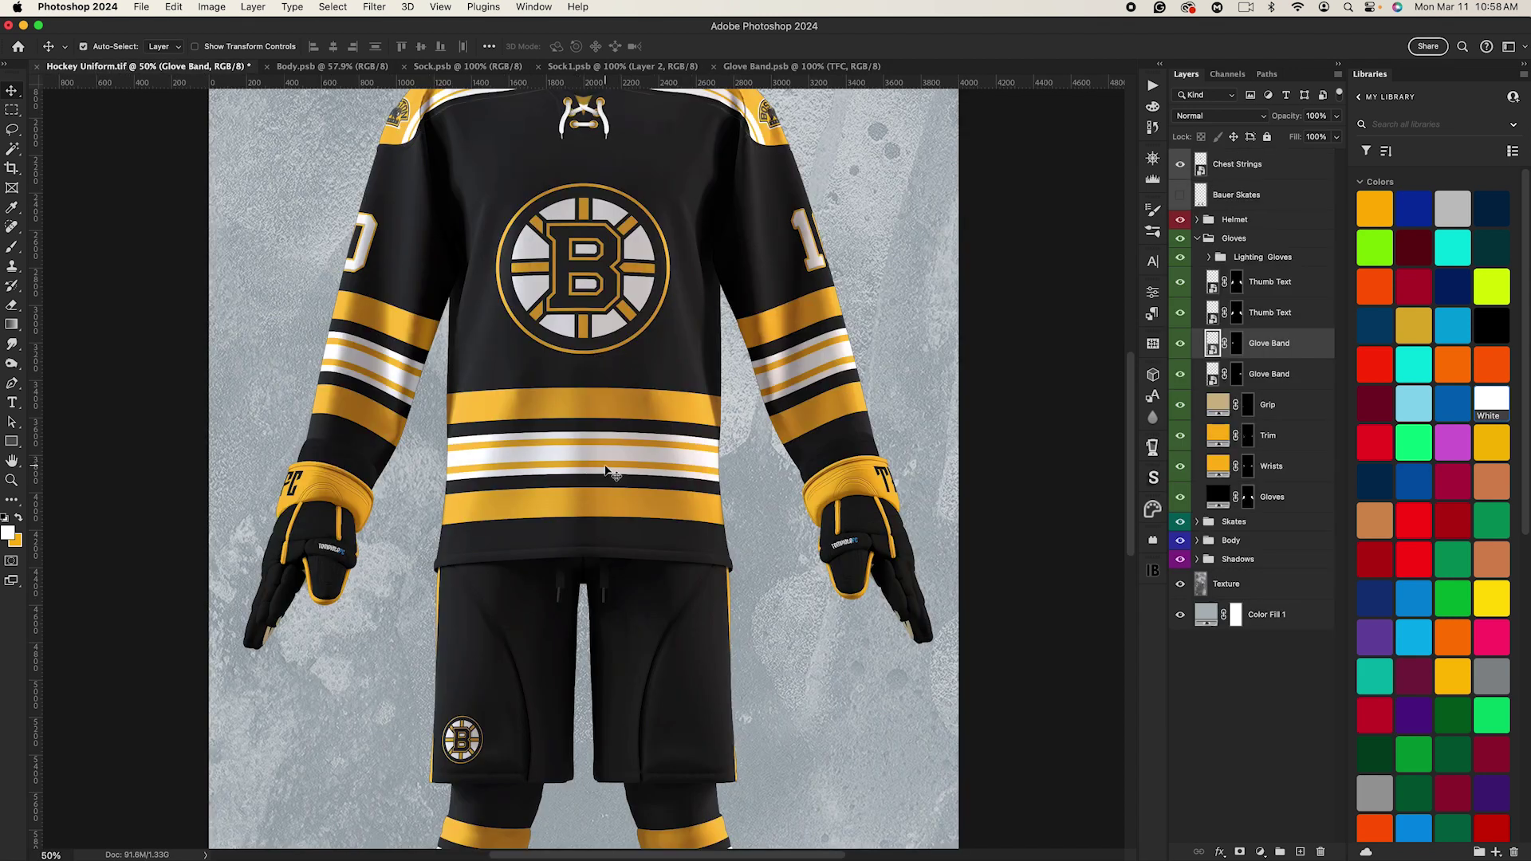
{"action": "key", "text": "super+0"}
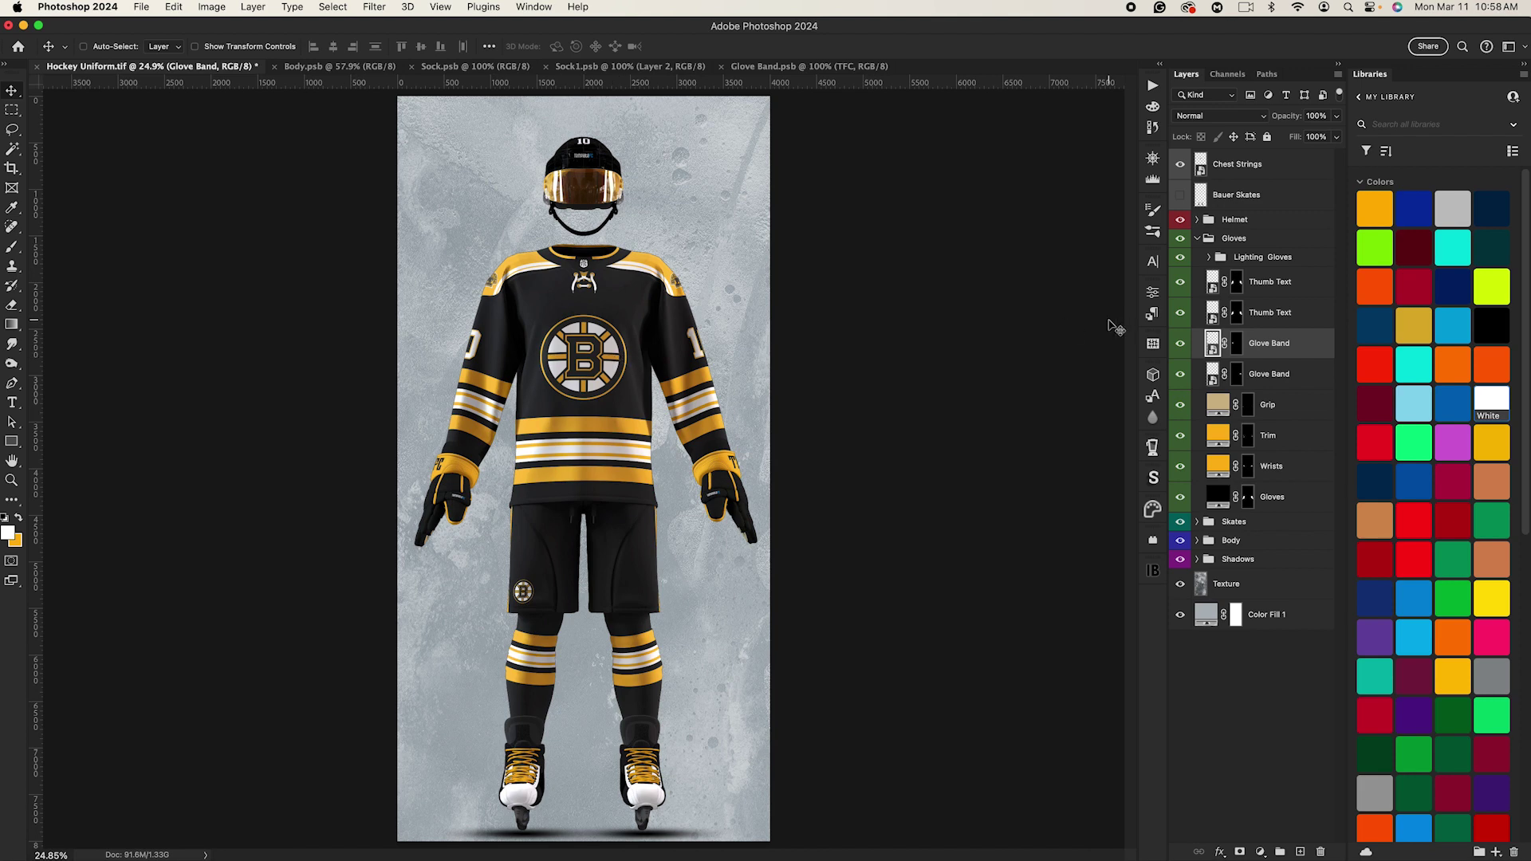
Step: Switch from the Gloves group to the expanded Helmet group, and close Sock.psb, Sock1.psb and Glove Band.psb
{"action": "left_click", "coordinate": [1198, 239]}
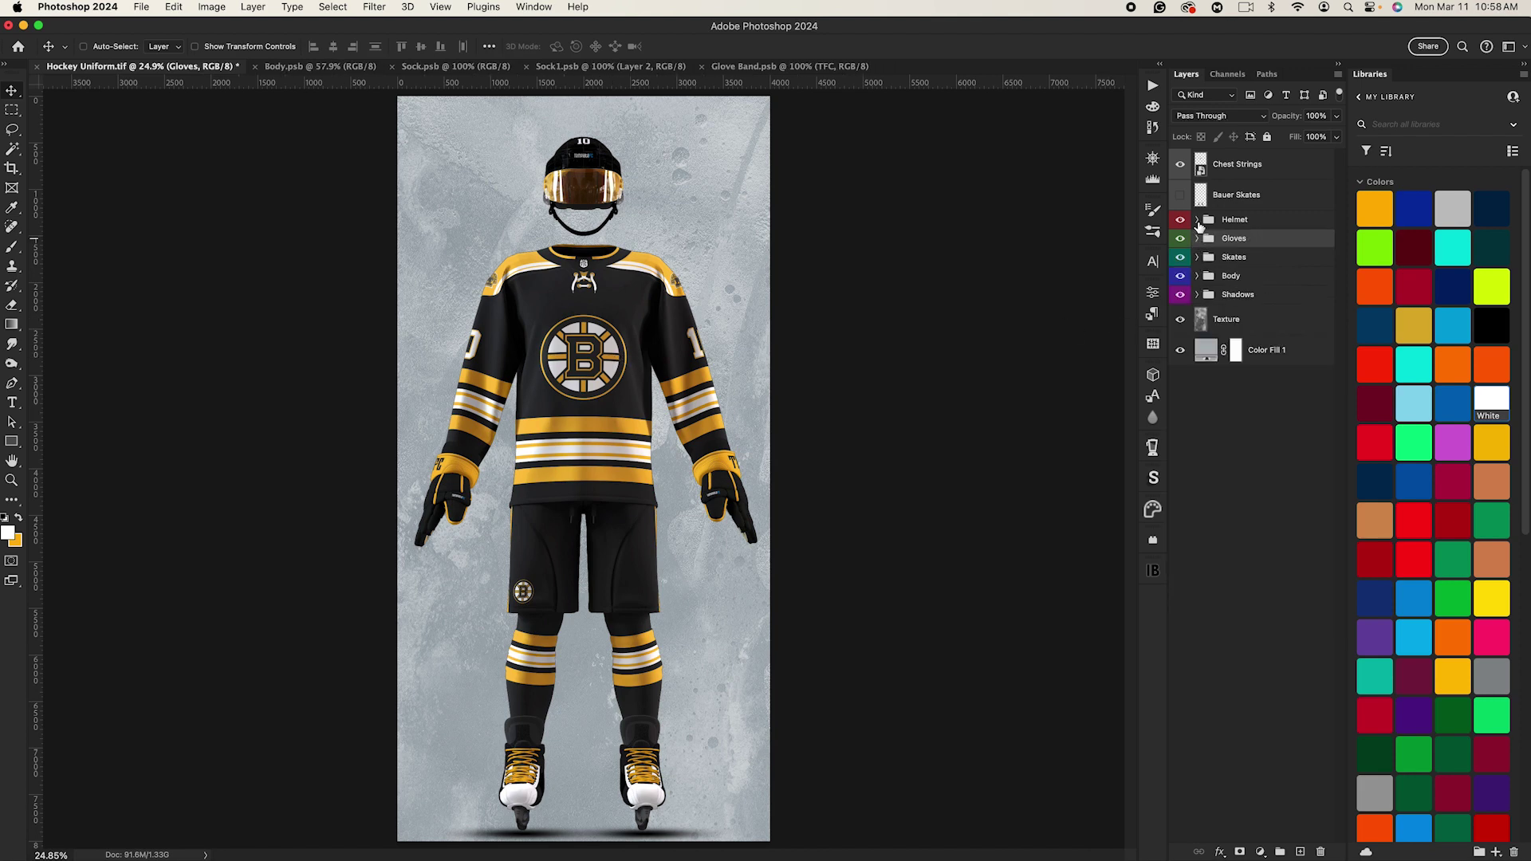
{"action": "left_click", "coordinate": [1197, 219]}
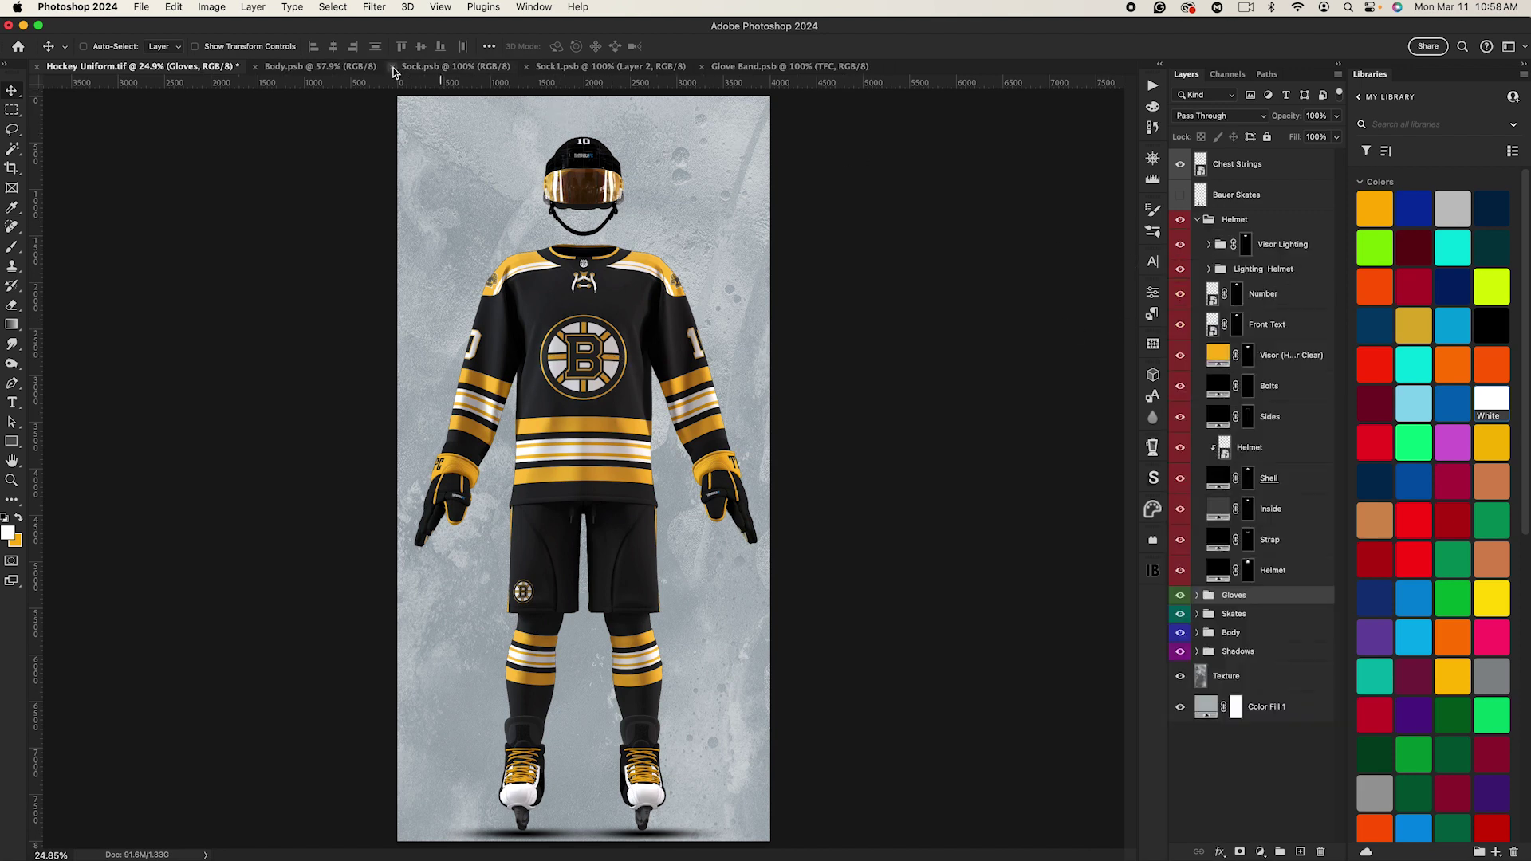
{"action": "left_click", "coordinate": [391, 67]}
{"action": "left_click", "coordinate": [392, 67]}
{"action": "left_click", "coordinate": [392, 67]}
Step: Open the clipped Helmet smart object above the Shell layer for editing
{"action": "key", "text": "super+equal"}
{"action": "key", "text": "super+equal"}
{"action": "key", "text": "super+equal"}
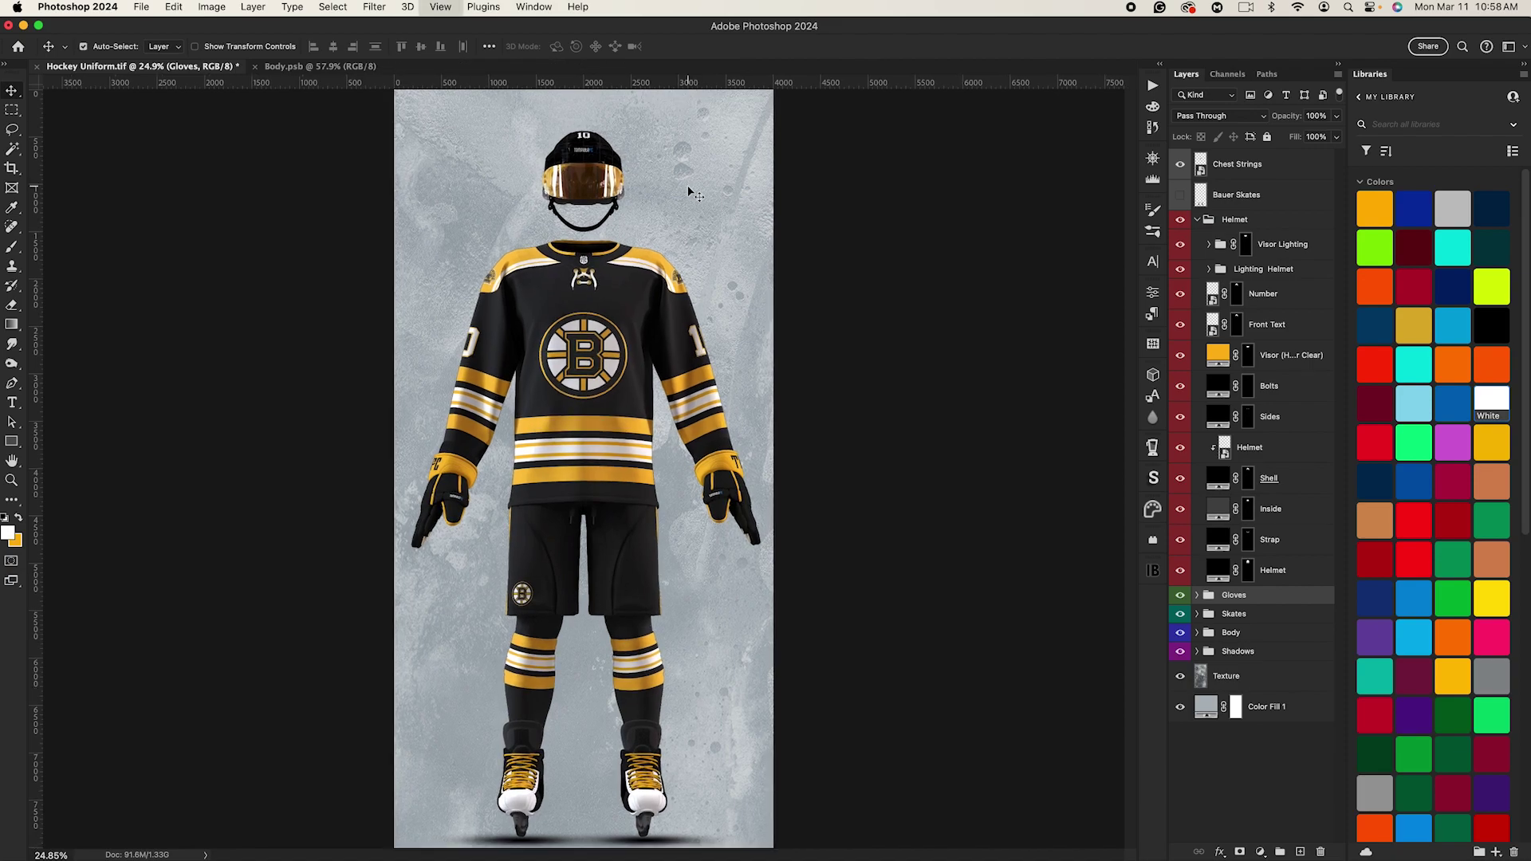
{"action": "scroll", "coordinate": [695, 195], "scroll_direction": "up", "scroll_amount": 10}
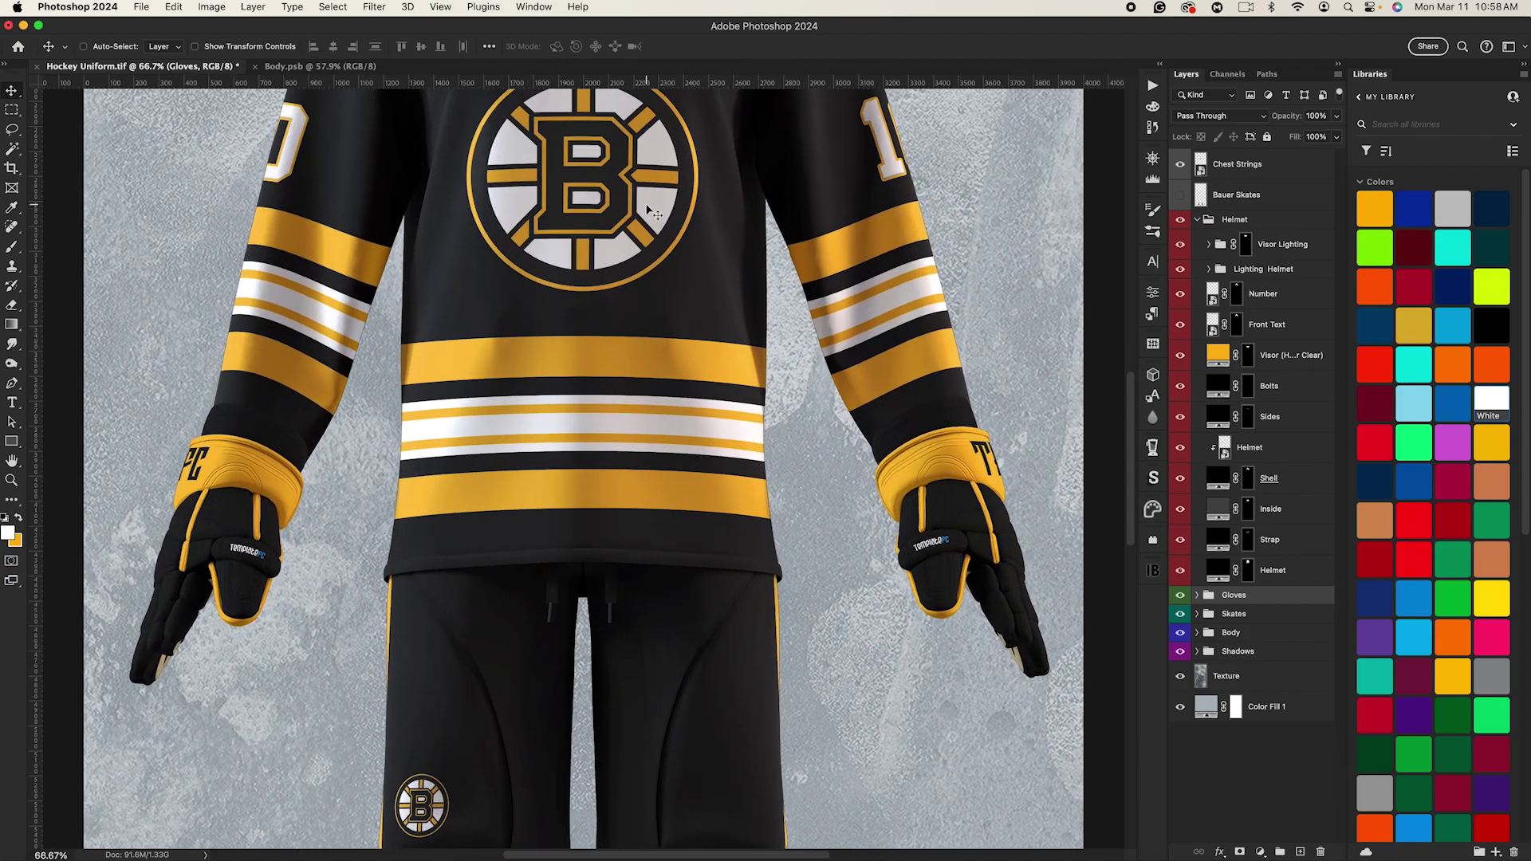
{"action": "scroll", "coordinate": [648, 211], "scroll_direction": "up", "scroll_amount": 4}
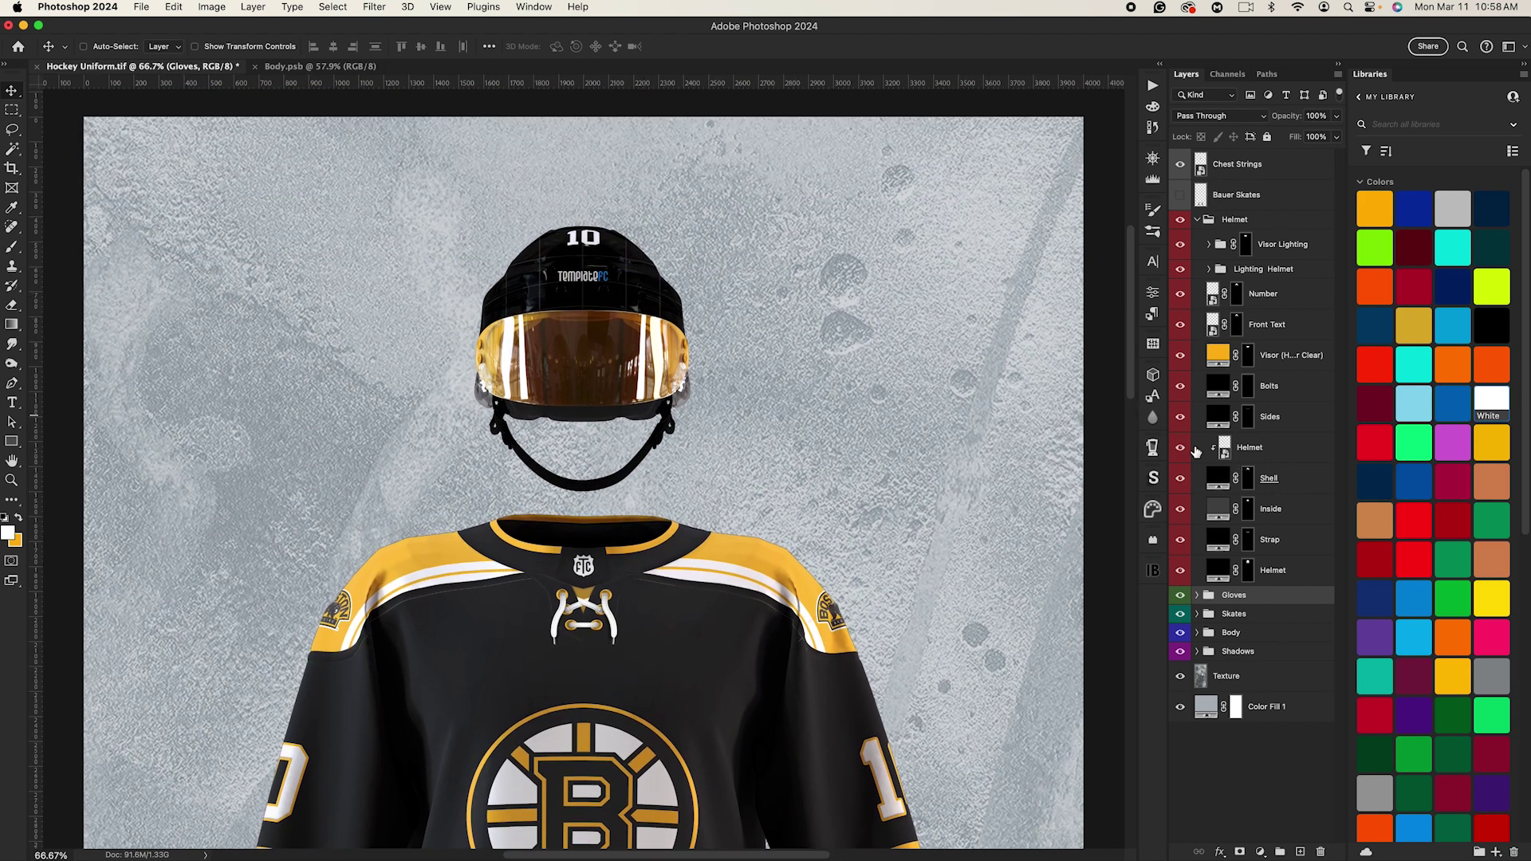
{"action": "double_click", "coordinate": [1224, 452]}
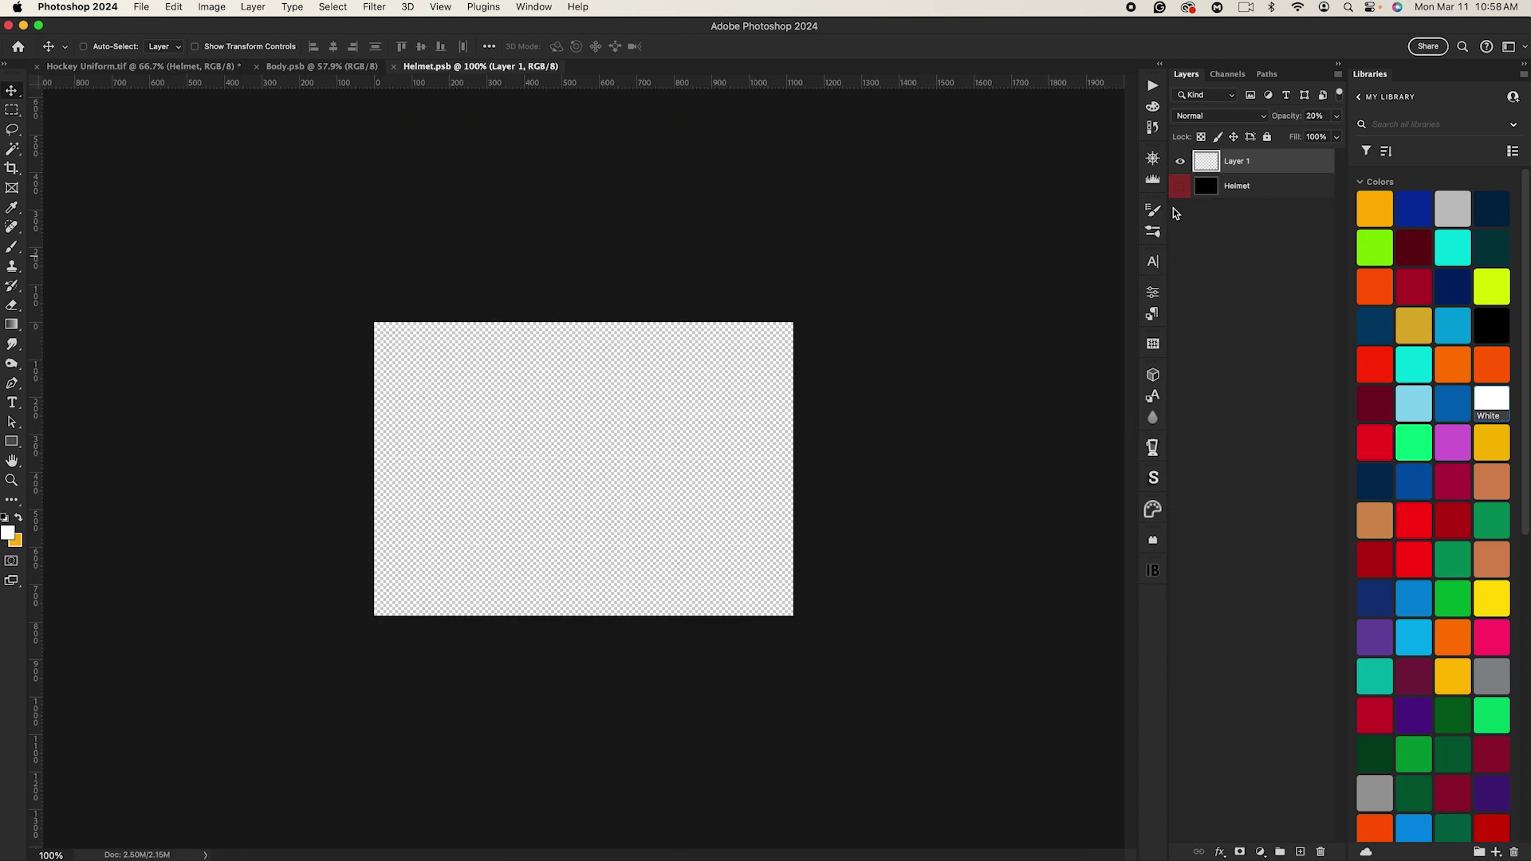
Step: Hide Layer 1 in Helmet.psb and add an empty layer above it, with yellow as the foreground color
{"action": "left_click", "coordinate": [1180, 165]}
{"action": "left_click", "coordinate": [18, 519]}
{"action": "left_click", "coordinate": [1300, 852]}
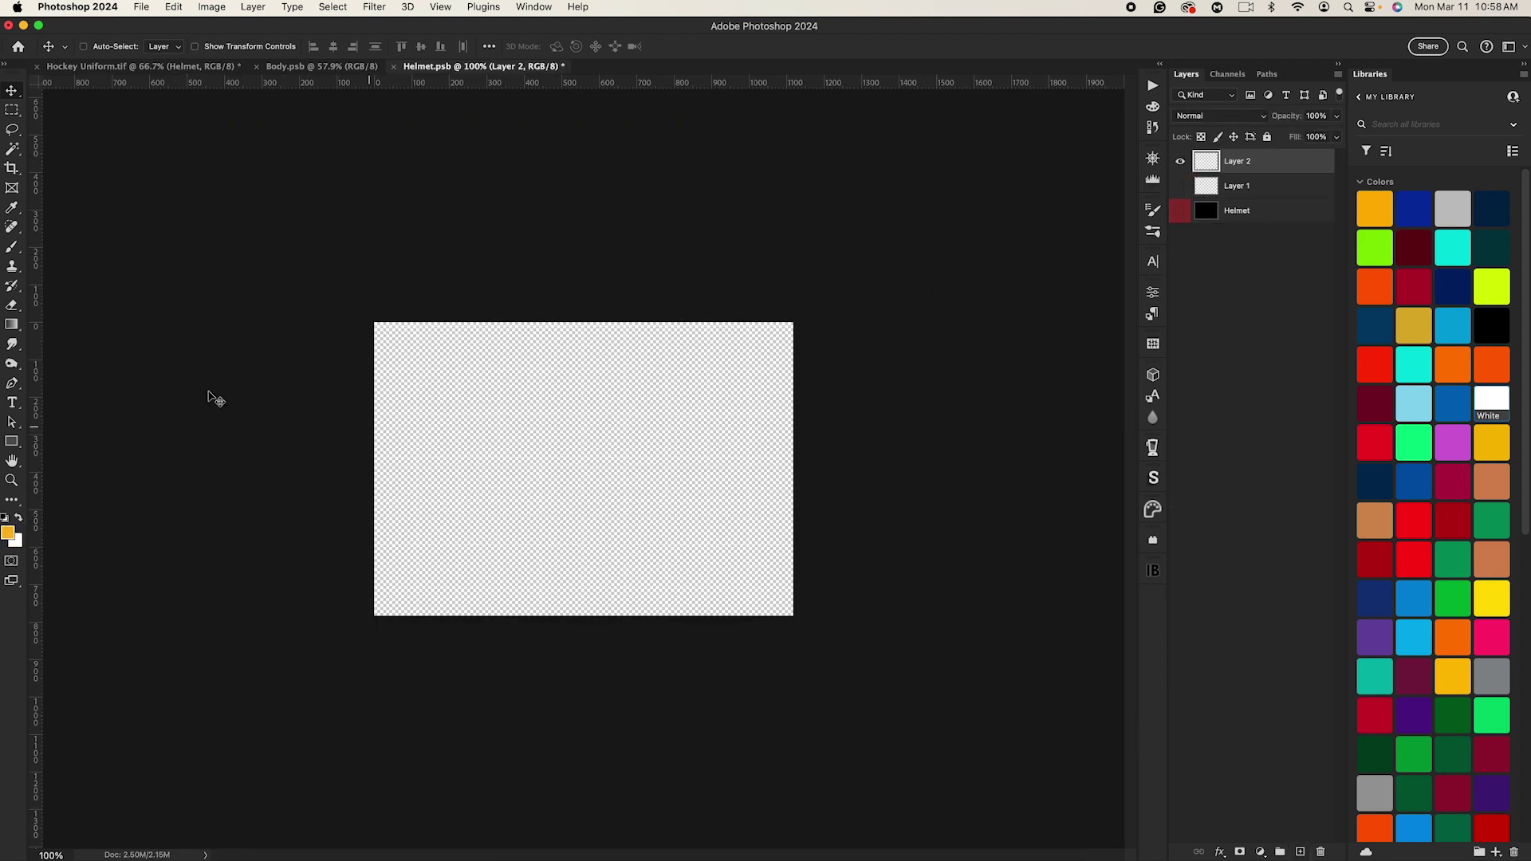
Step: Try a yellow stroke across Layer 2 of Helmet.psb with the 2100-pixel scribble brush, and undo it
{"action": "left_click", "coordinate": [12, 247]}
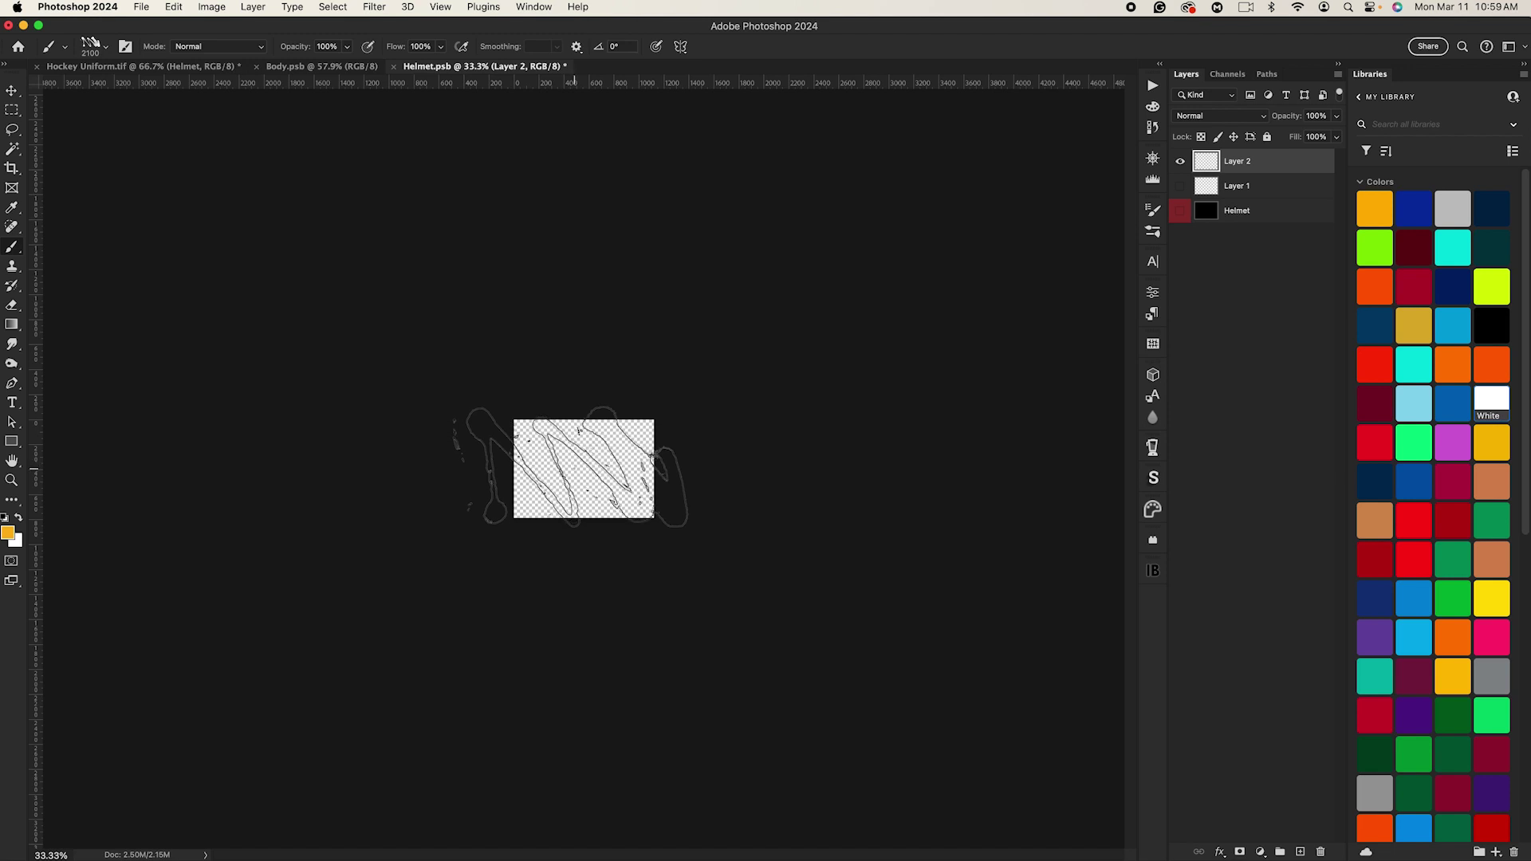
{"action": "left_click_drag", "start_coordinate": [560, 465], "coordinate": [550, 467]}
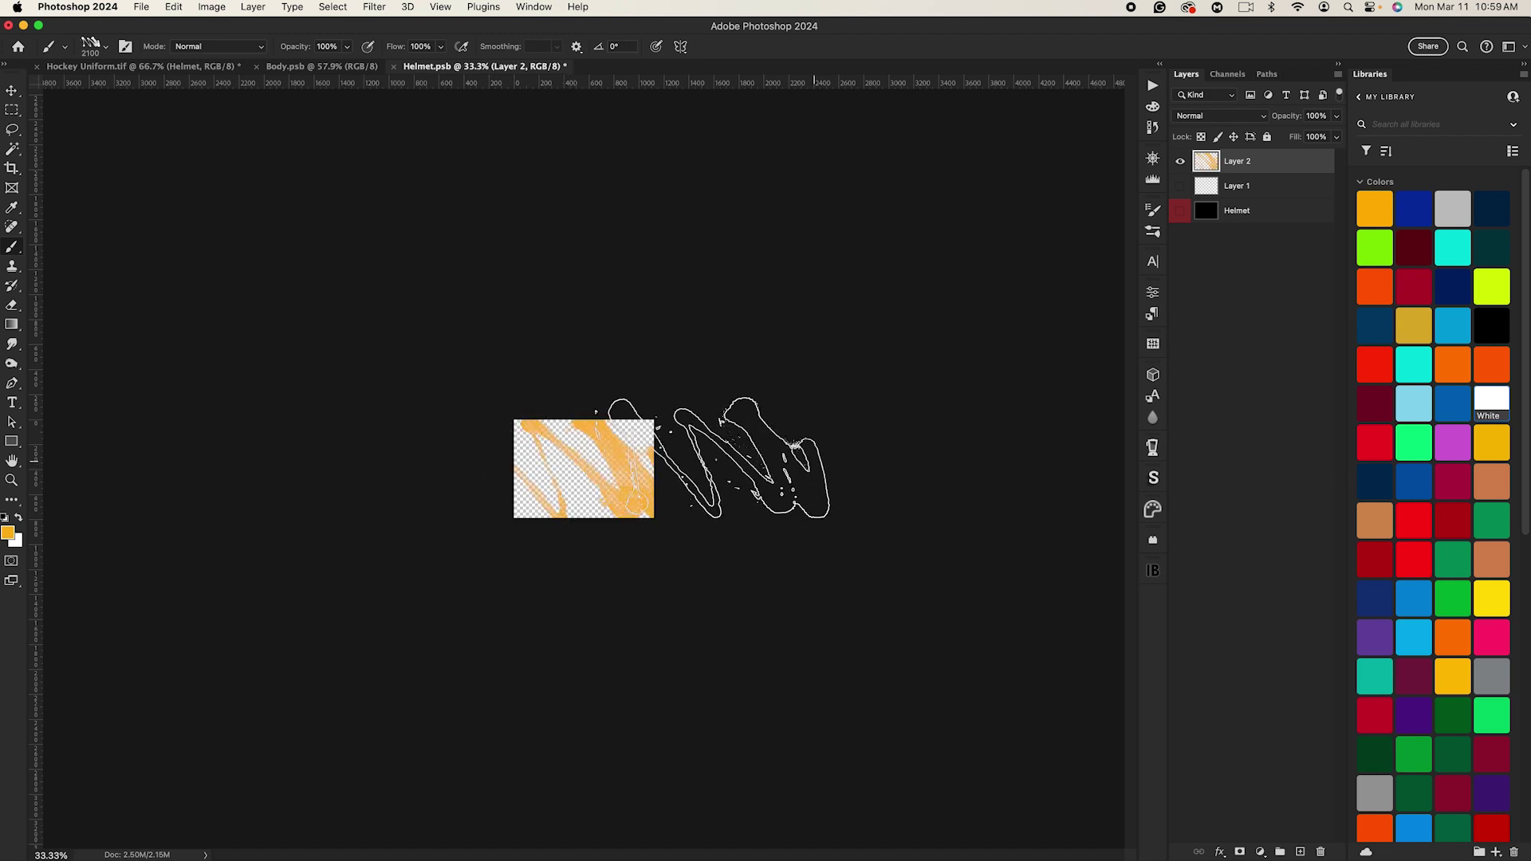
{"action": "key", "text": "super+z"}
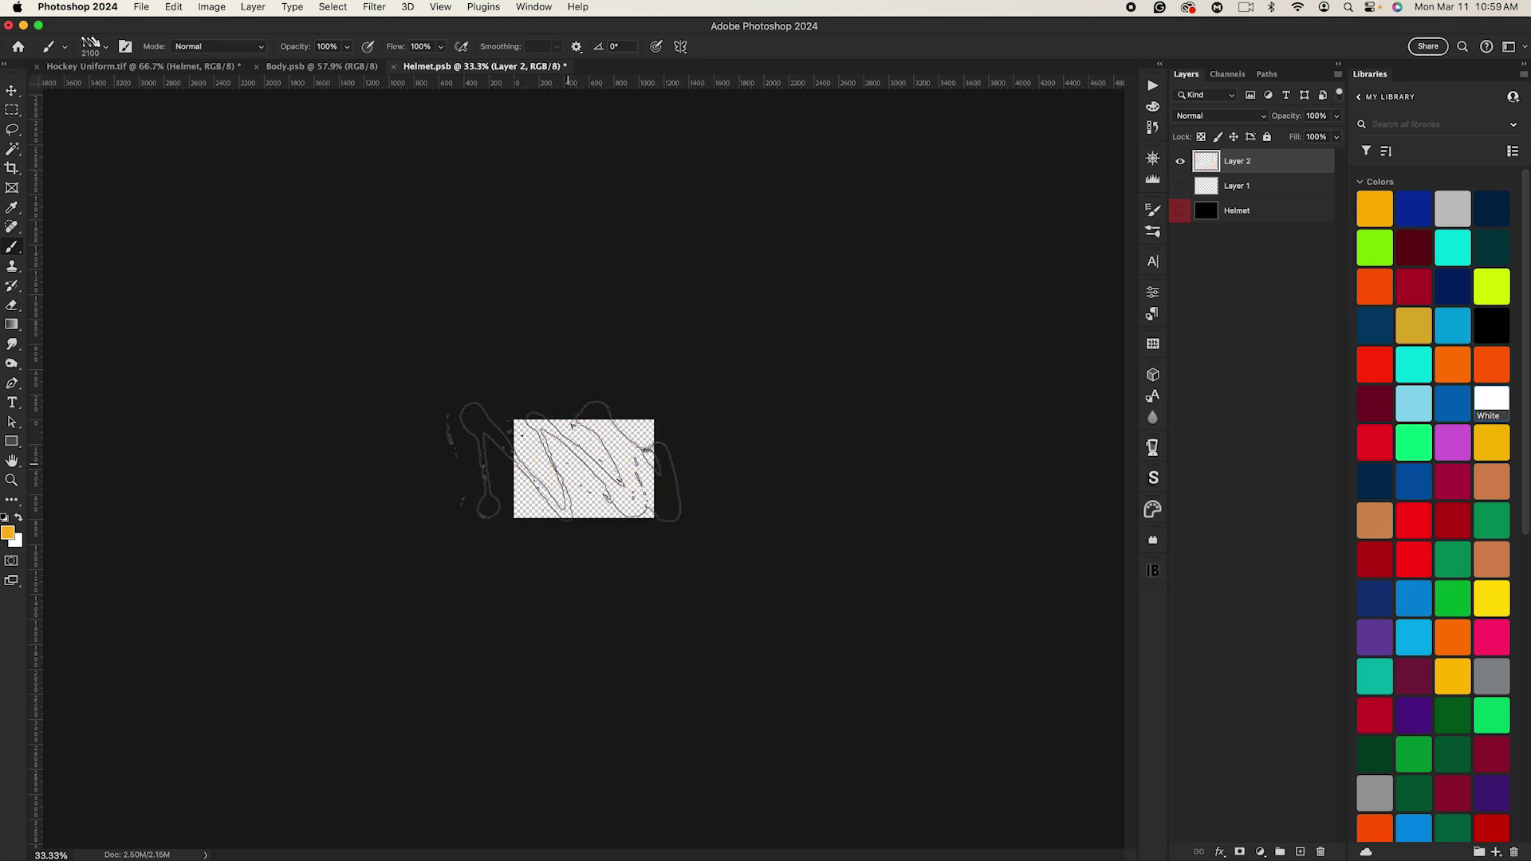
Step: Stamp the yellow scribble brush onto Layer 2 of Helmet.psb, save the smart object and return to Hockey Uniform.tif
{"action": "left_click", "coordinate": [567, 464]}
{"action": "left_click", "coordinate": [567, 464]}
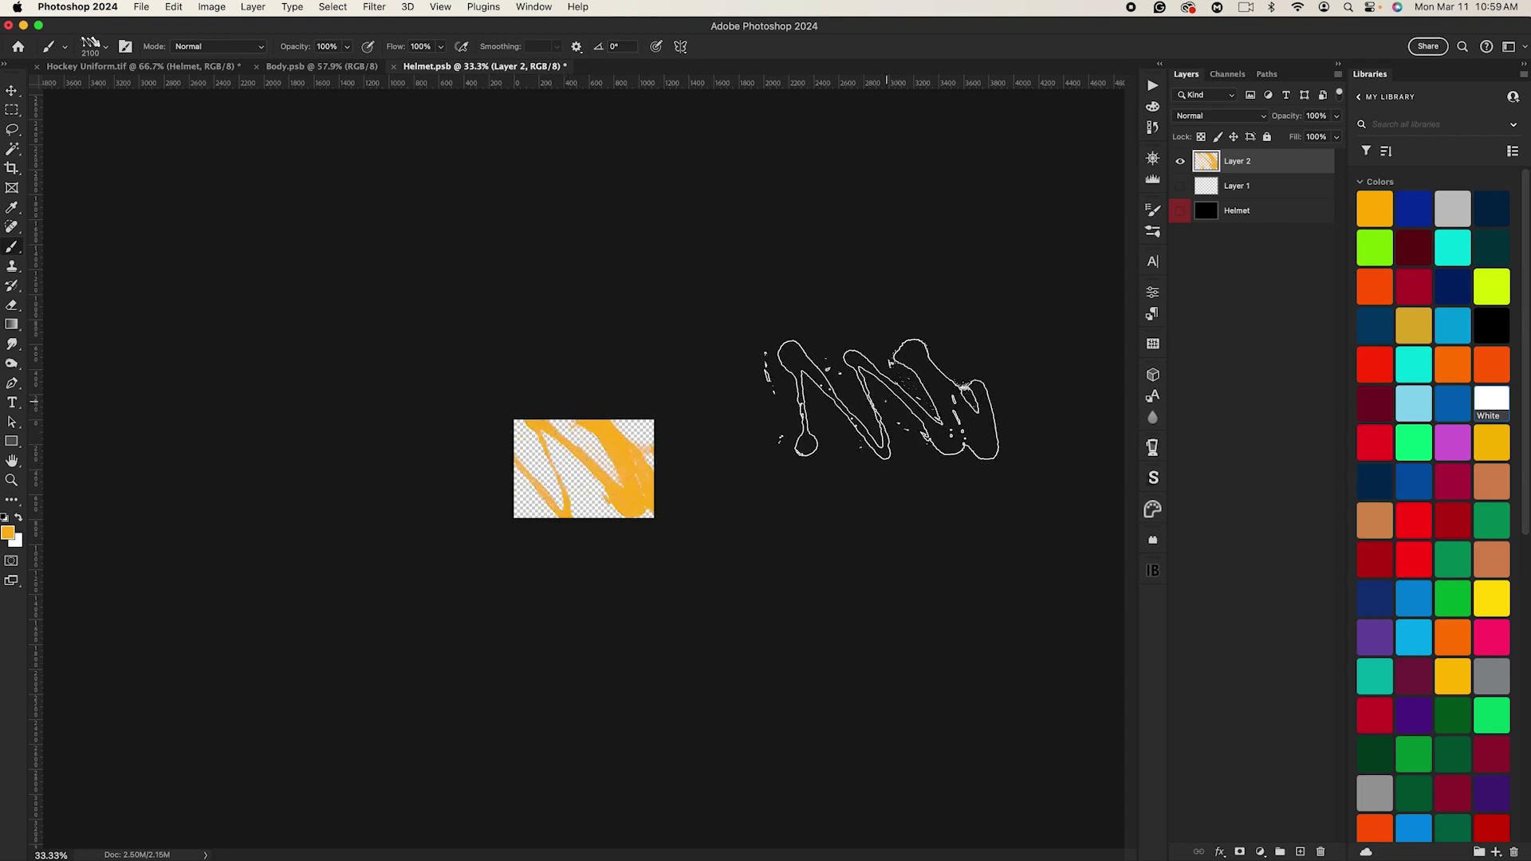
{"action": "key", "text": "super+s"}
{"action": "left_click", "coordinate": [119, 66]}
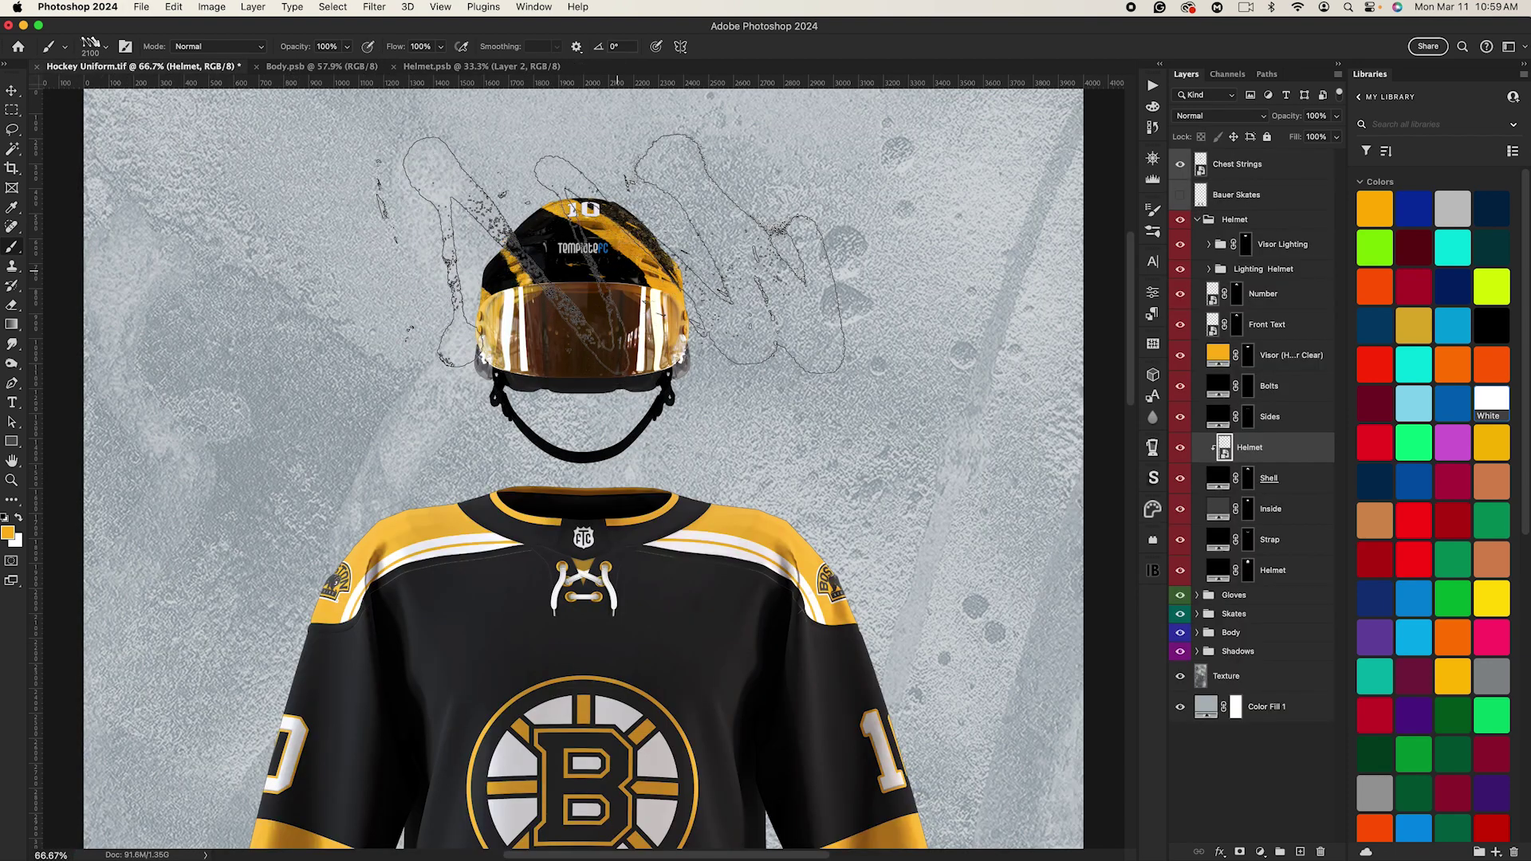
Step: Switch to the Move tool and hide the clipped Helmet design layer above Shell
{"action": "left_click", "coordinate": [12, 90]}
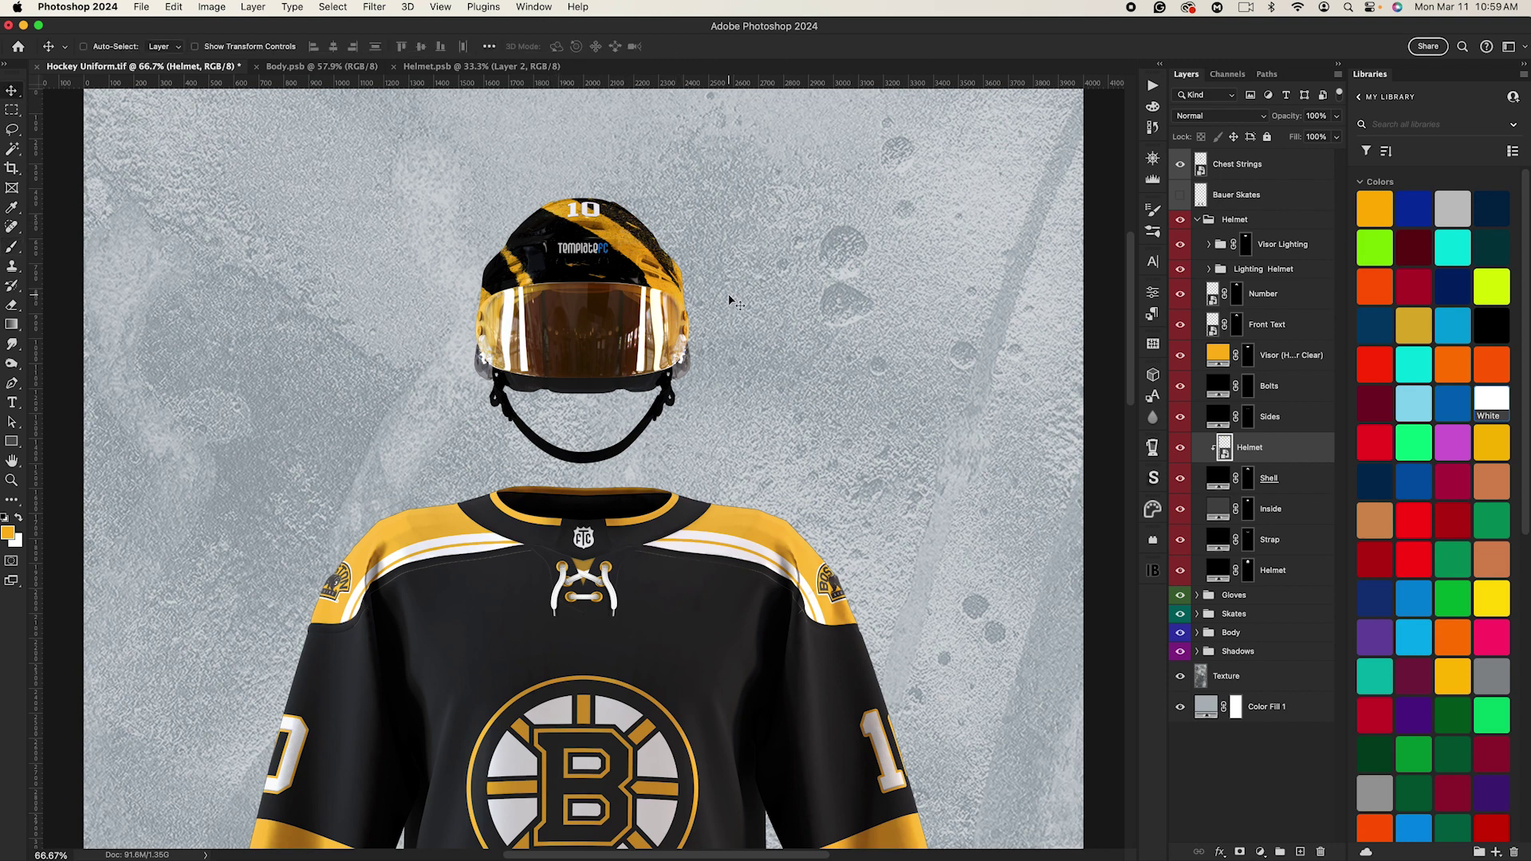
{"action": "scroll", "coordinate": [710, 315], "scroll_direction": "down", "scroll_amount": 1}
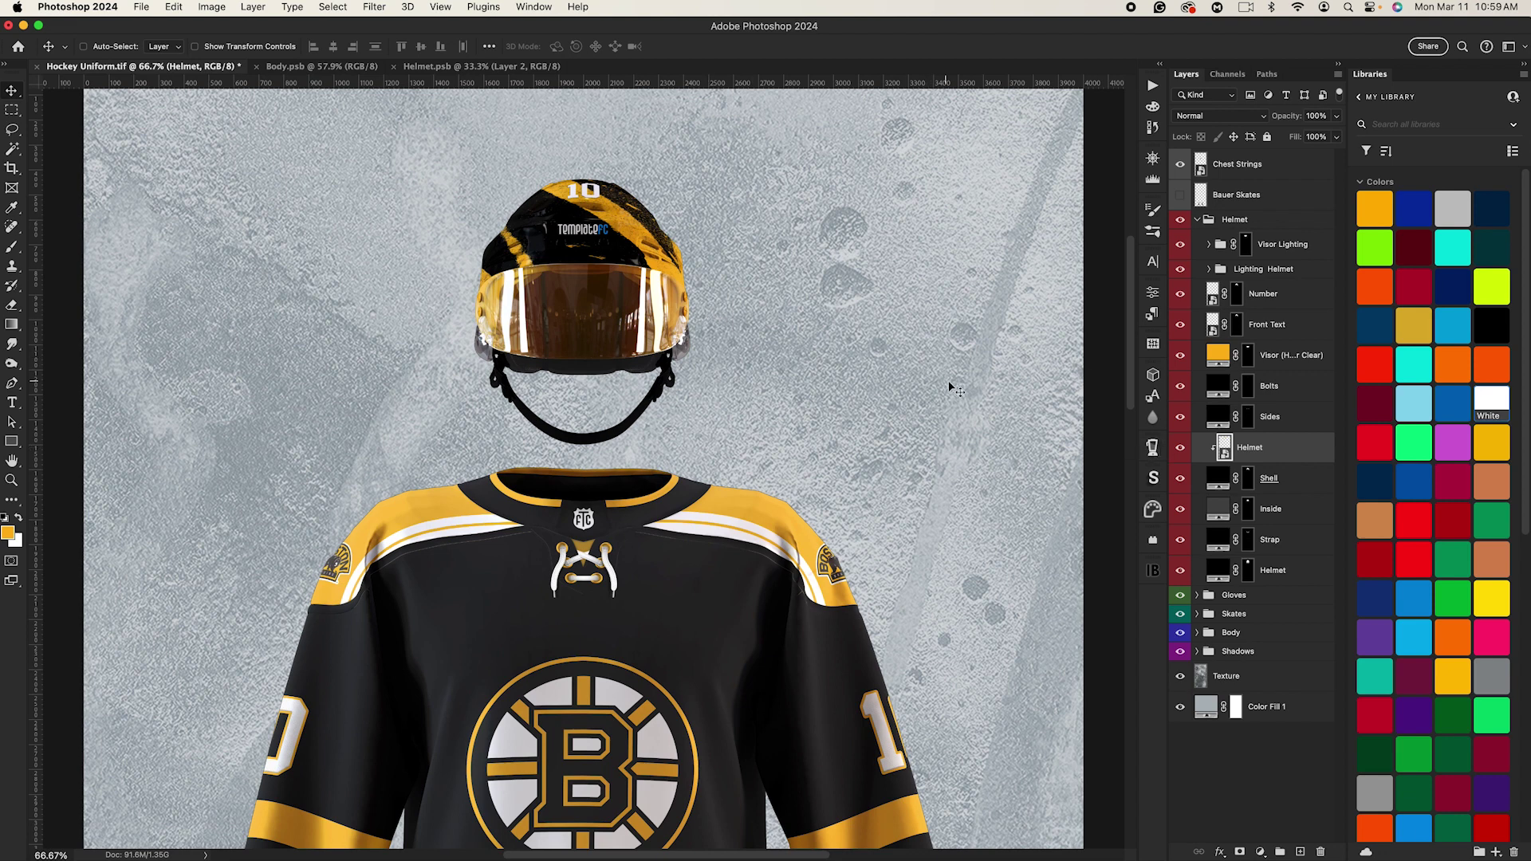
{"action": "left_click", "coordinate": [1180, 449]}
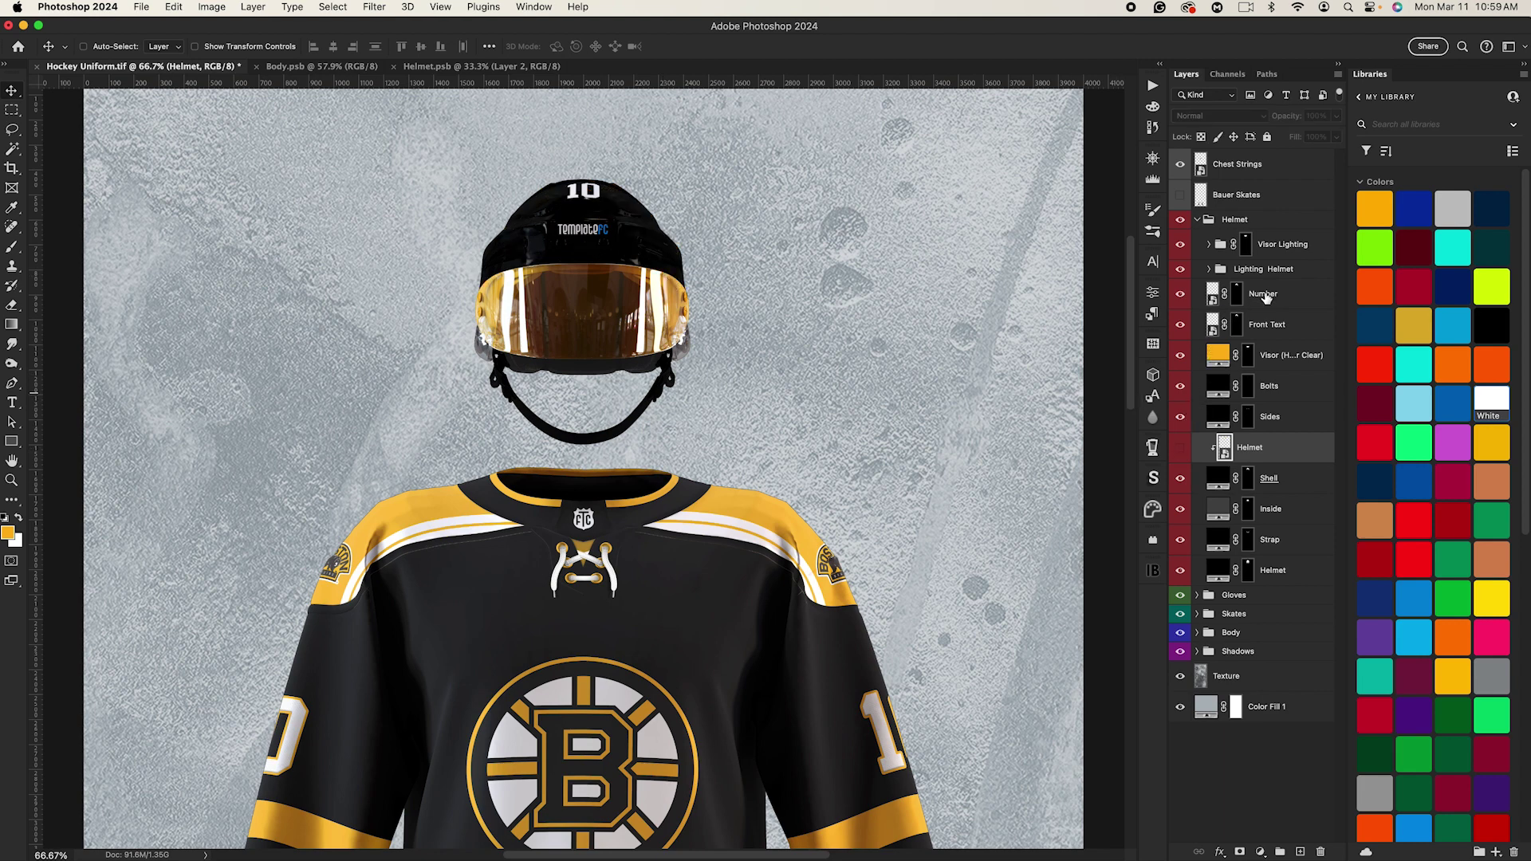
Step: Toggle the helmet's Number, Front Text, Visor Lighting and Visor layers off and back on to check what each one controls
{"action": "left_click", "coordinate": [1181, 301]}
{"action": "left_click", "coordinate": [1180, 301]}
{"action": "left_click", "coordinate": [1180, 324]}
{"action": "left_click", "coordinate": [1180, 244]}
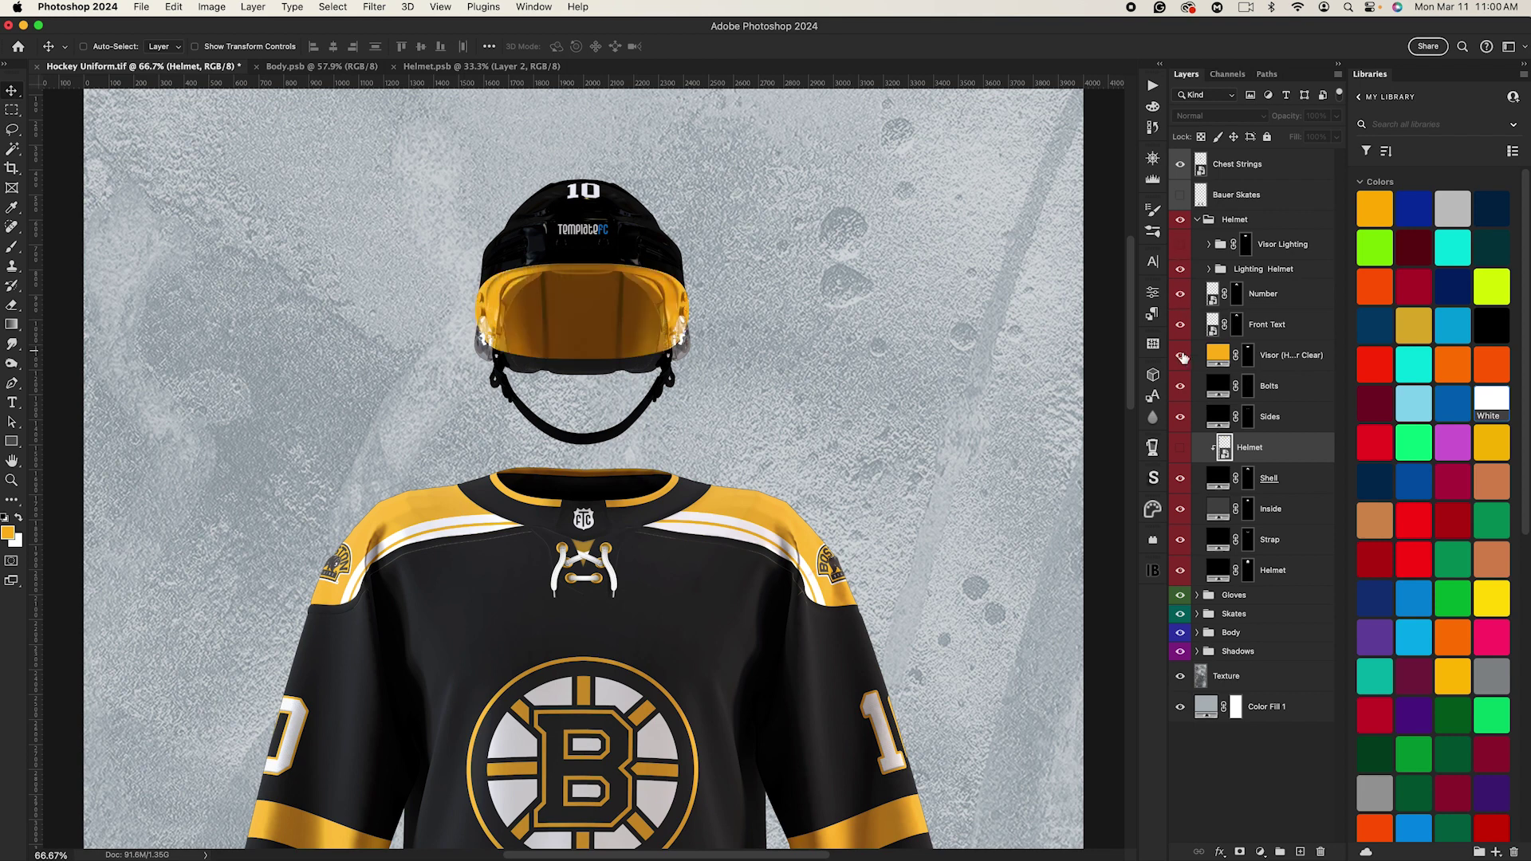
{"action": "left_click", "coordinate": [1181, 356]}
{"action": "left_click", "coordinate": [1181, 356]}
{"action": "left_click", "coordinate": [1180, 244]}
Step: Recolor the helmet's Inside fill layer with the yellow Bruins library color and fit the whole uniform in view
{"action": "left_click", "coordinate": [1281, 511]}
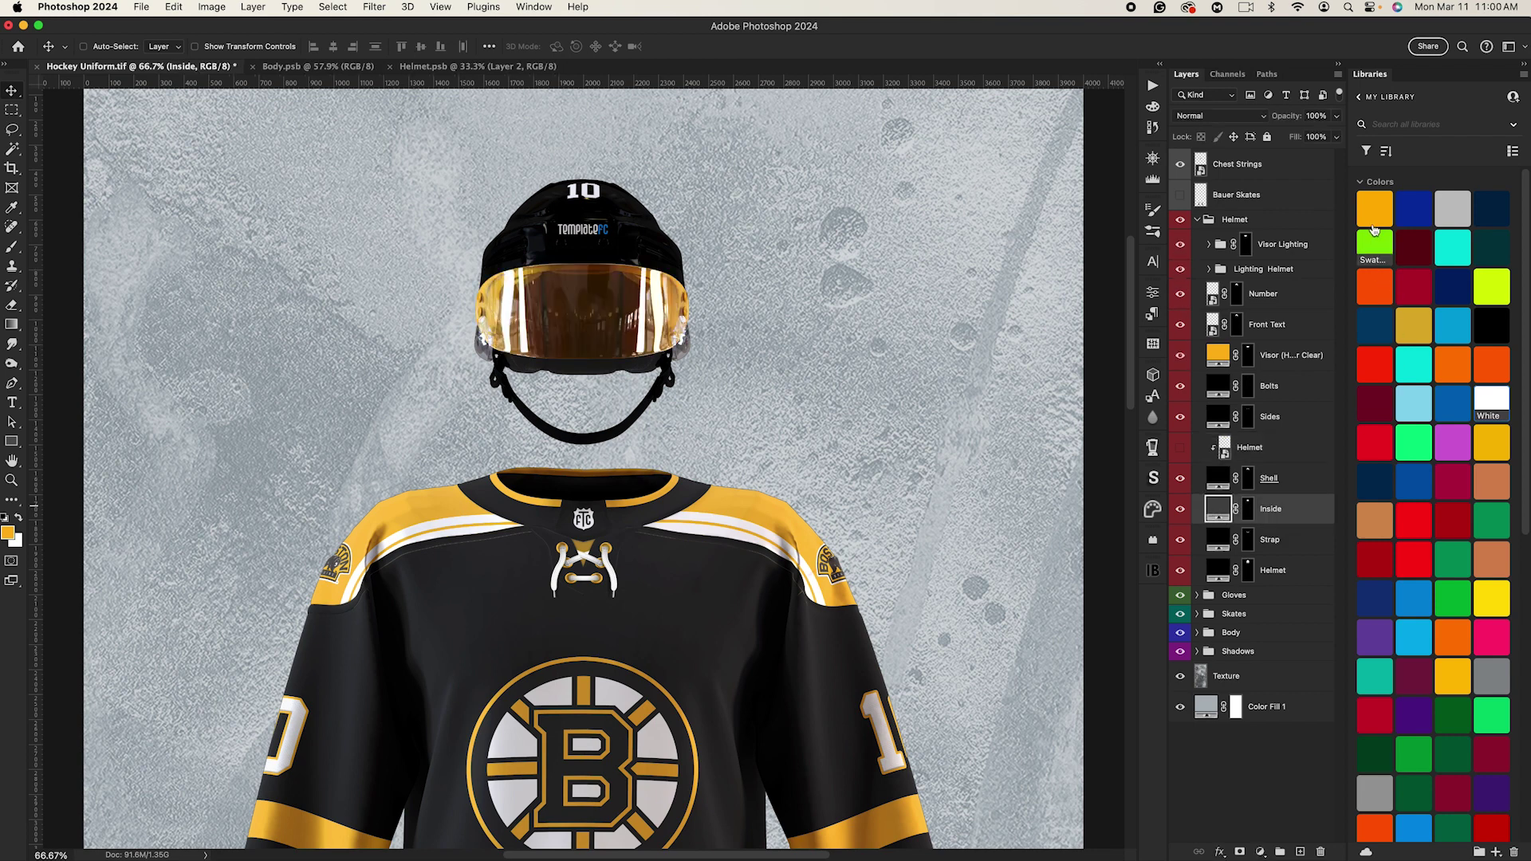
{"action": "left_click", "coordinate": [1372, 208]}
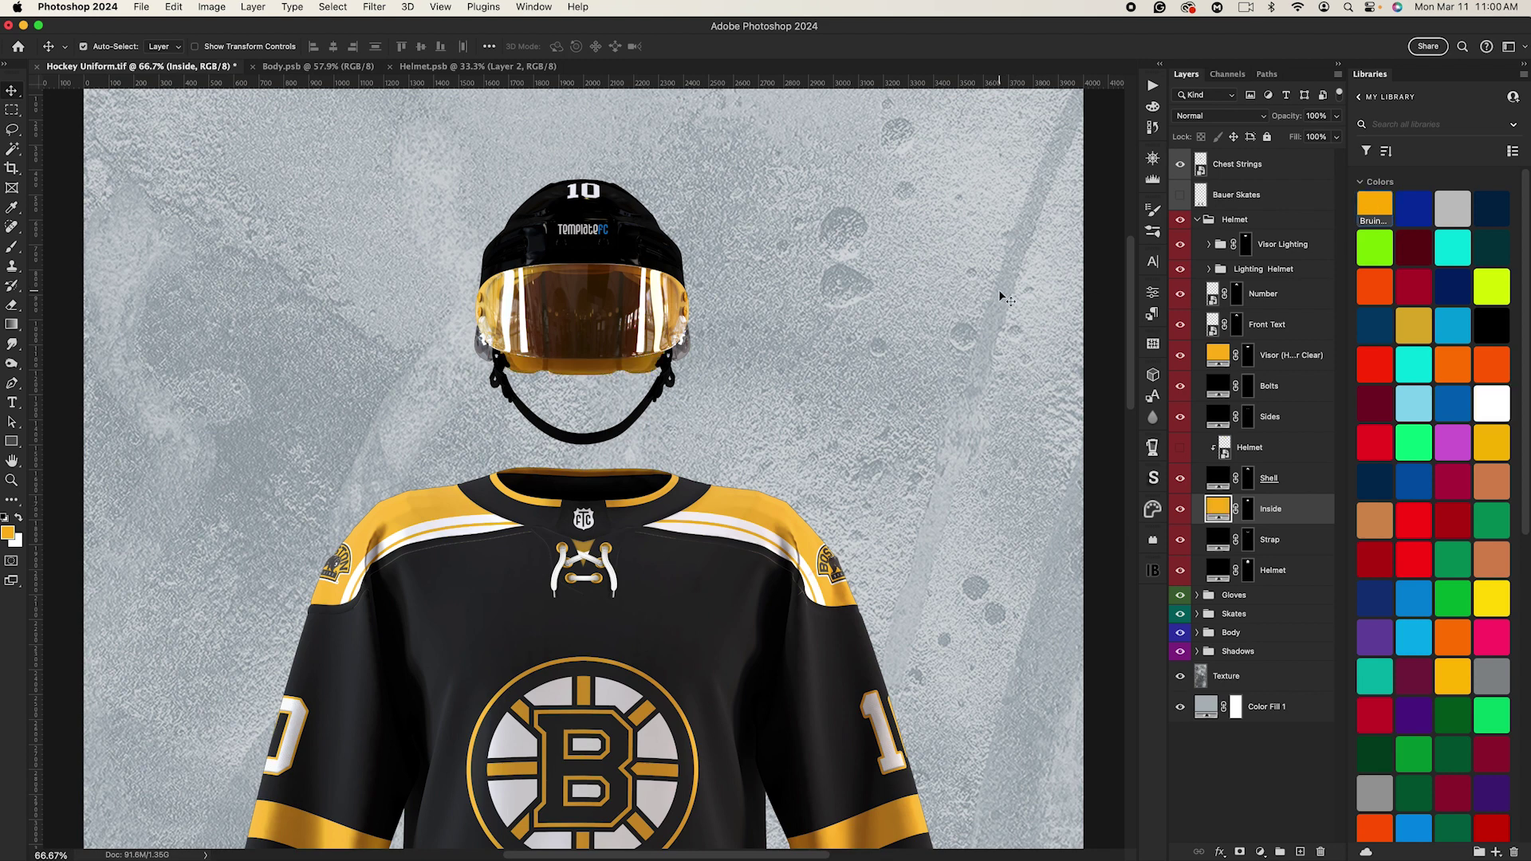
{"action": "key", "text": "super+0"}
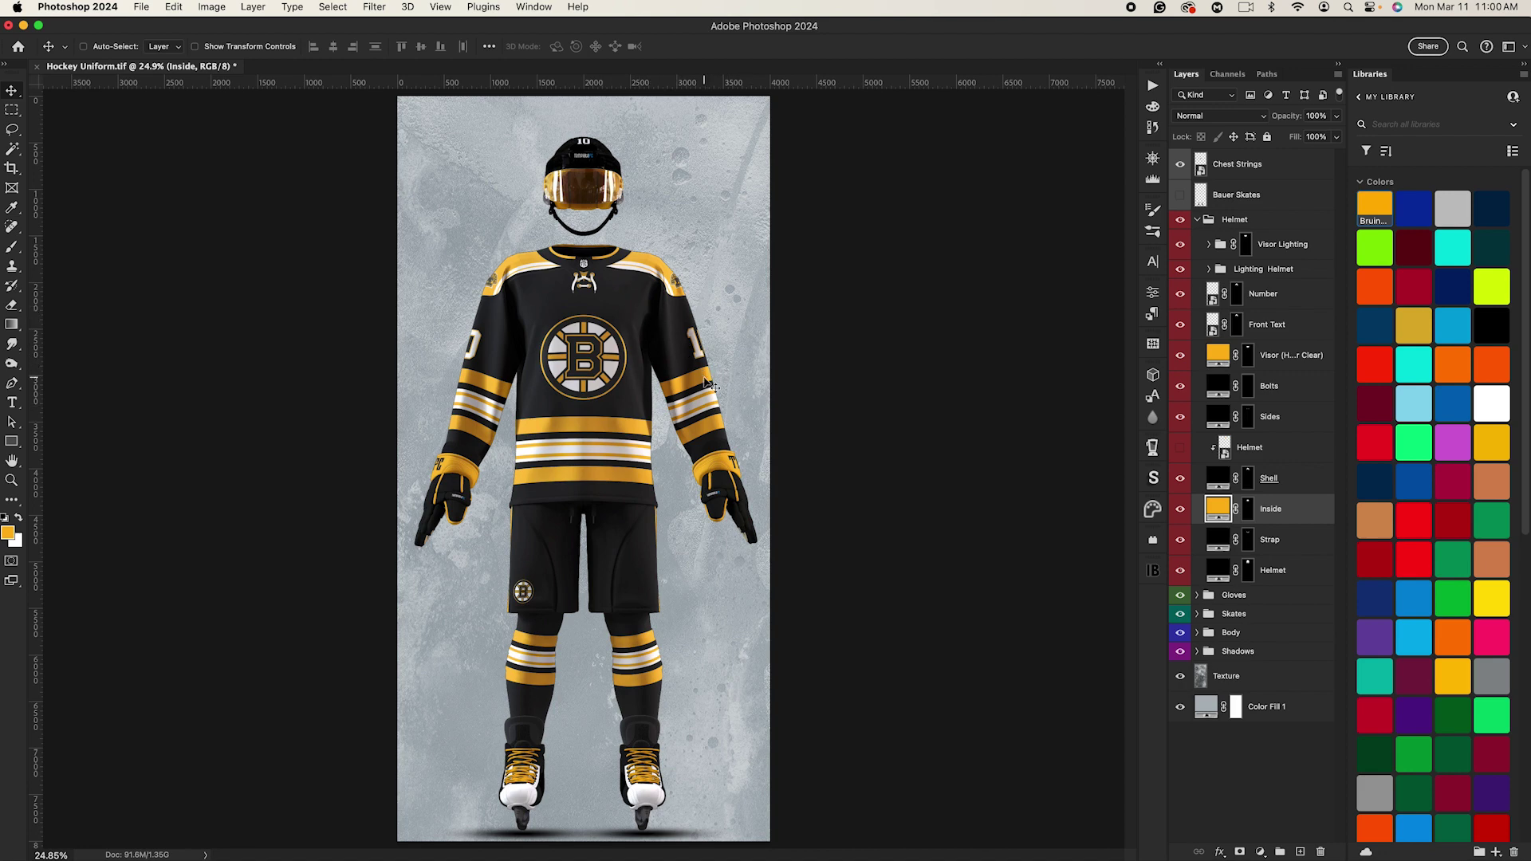
Step: Examine the helmet and upper jersey of the uniform up close at 100% zoom
{"action": "left_click", "coordinate": [210, 7]}
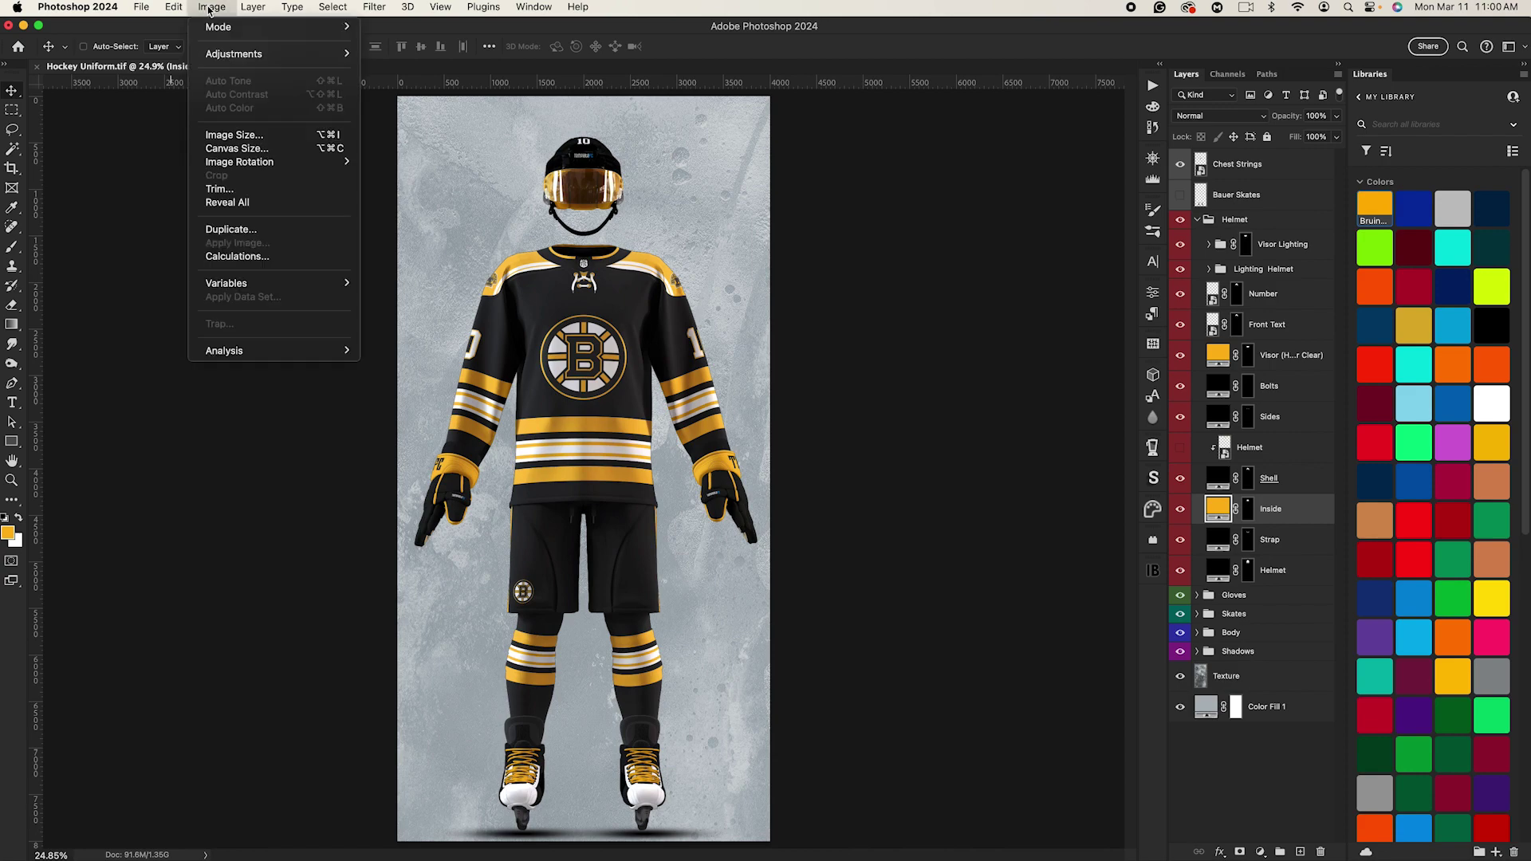
{"action": "left_click", "coordinate": [437, 177]}
{"action": "key", "text": "super+plus"}
{"action": "key", "text": "super+plus"}
{"action": "key", "text": "super+plus"}
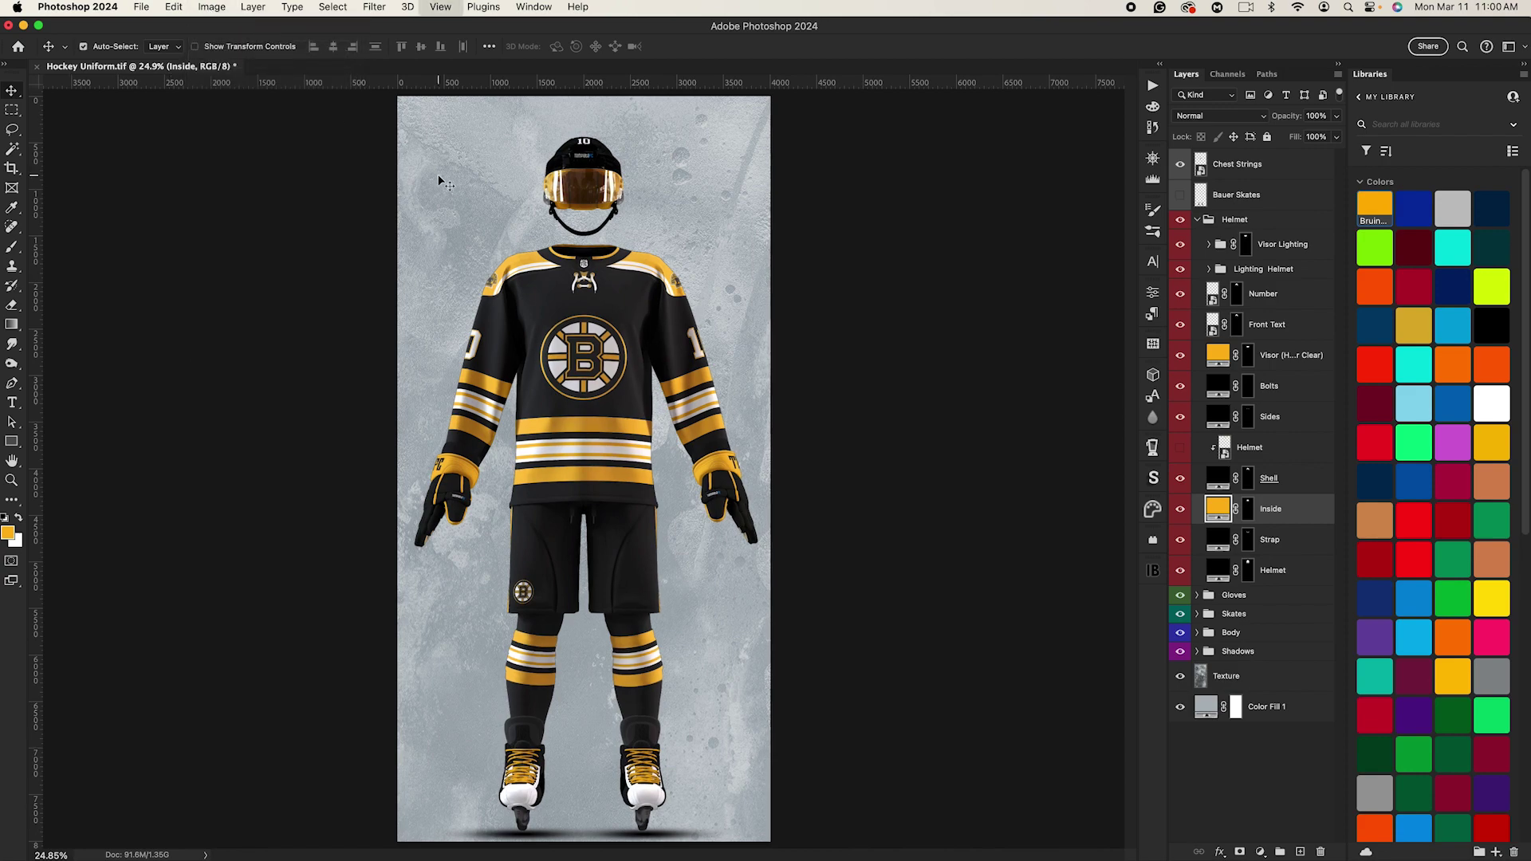
{"action": "key", "text": "super+plus"}
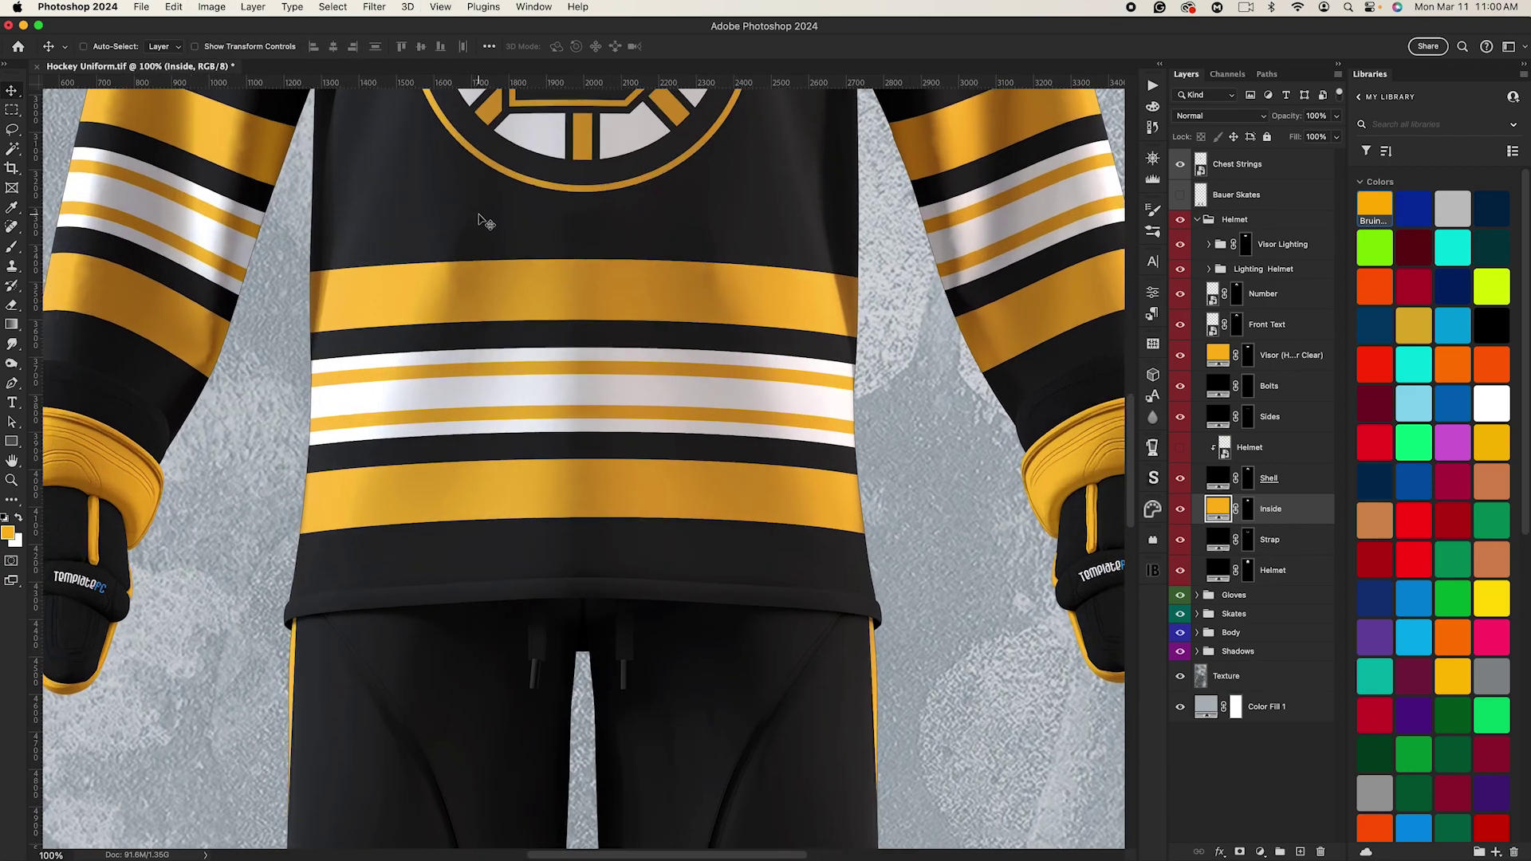
{"action": "scroll", "coordinate": [483, 217], "scroll_direction": "up", "scroll_amount": 10}
{"action": "scroll", "coordinate": [482, 217], "scroll_direction": "up", "scroll_amount": 5}
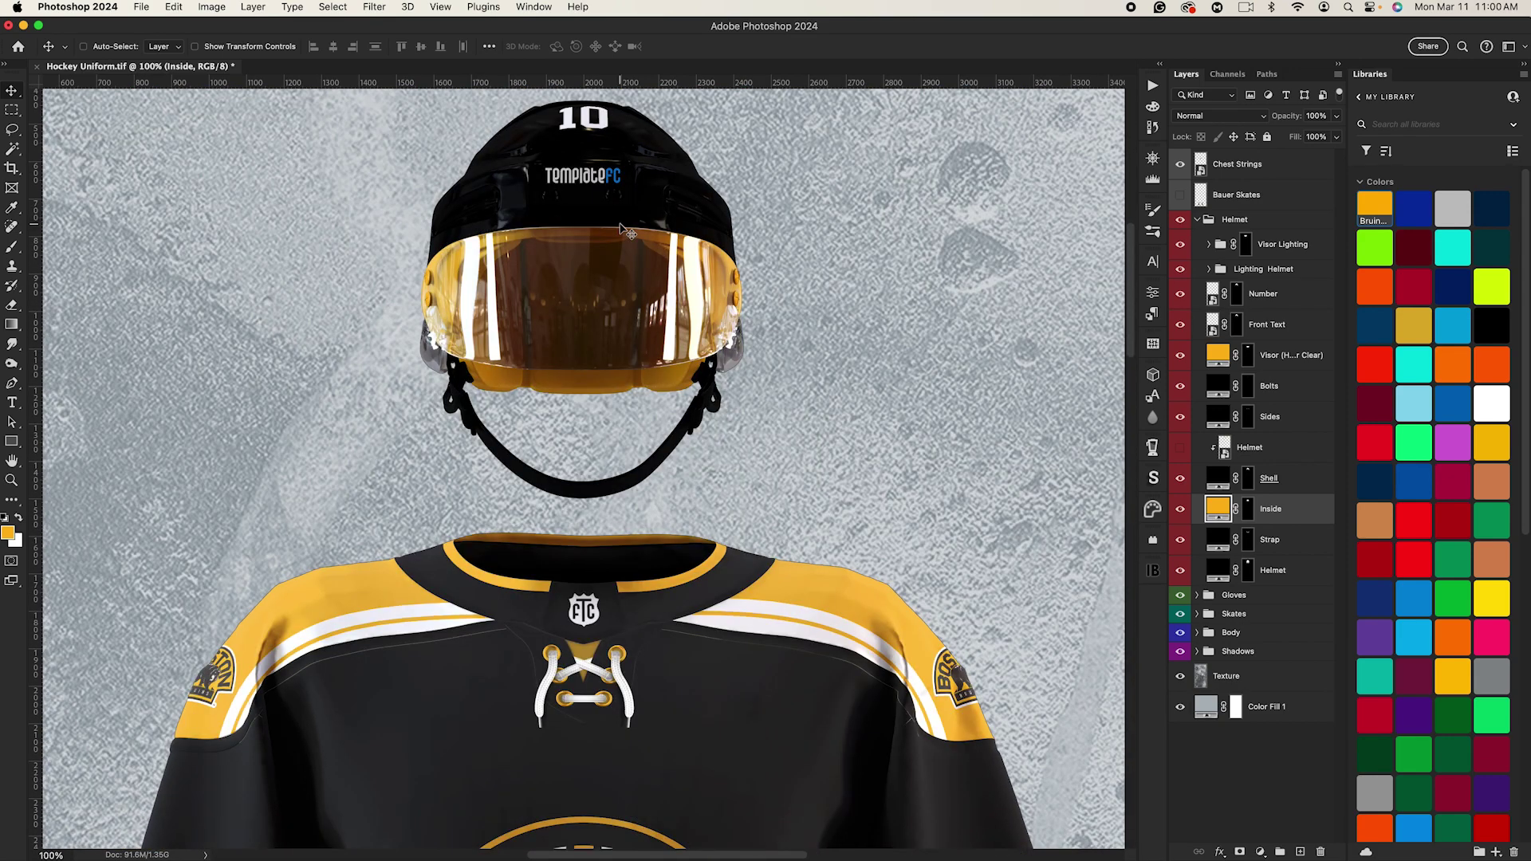
{"action": "scroll", "coordinate": [624, 230], "scroll_direction": "down", "scroll_amount": 5}
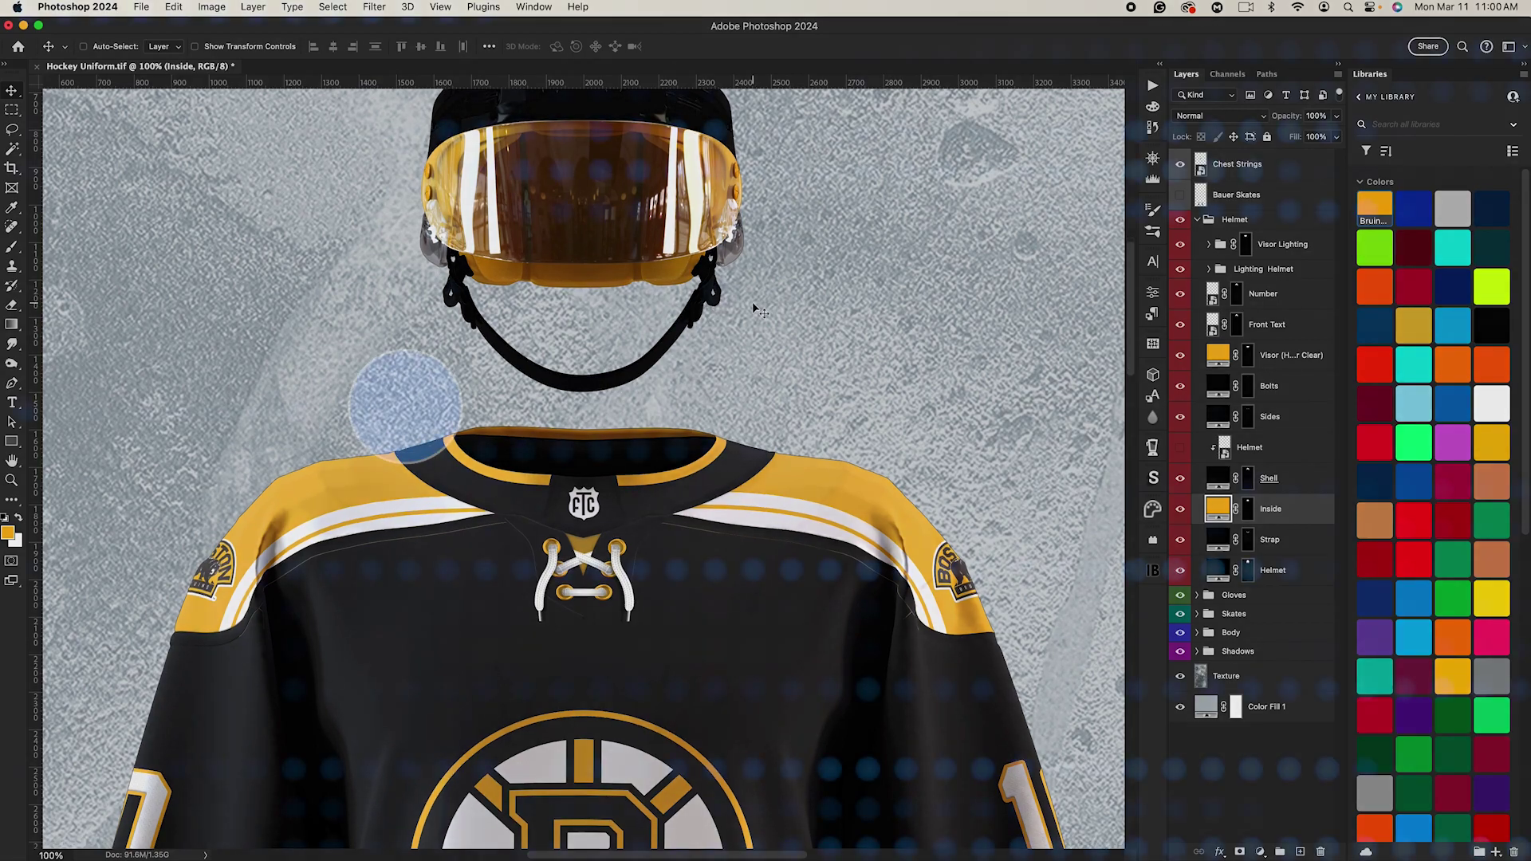